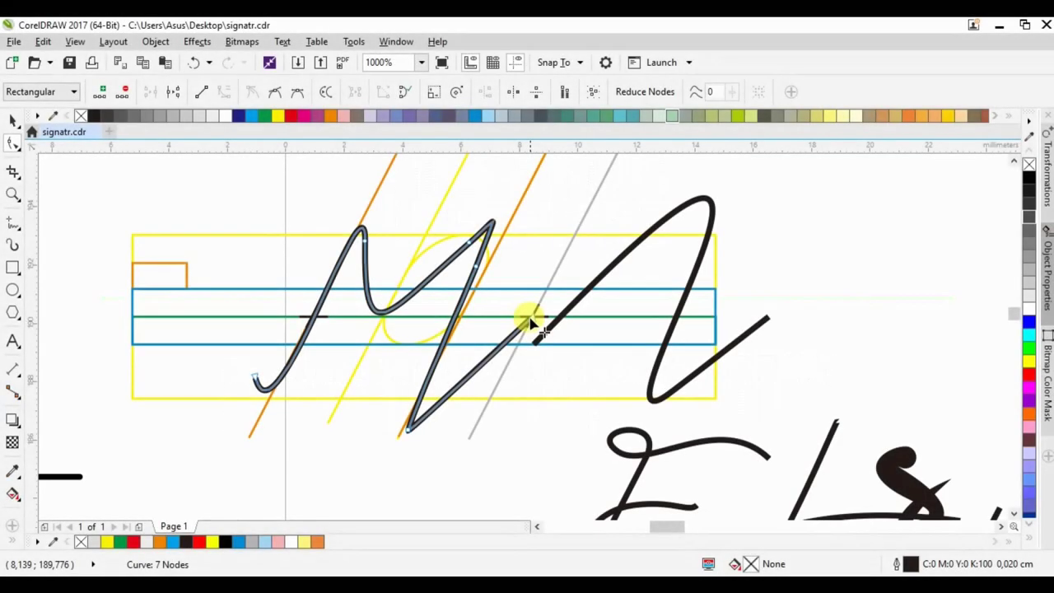
# Delete two extra nodes from the hand-drawn M curve, leaving five nodes
pyautogui.doubleClick(507, 340)
pyautogui.doubleClick(409, 428)
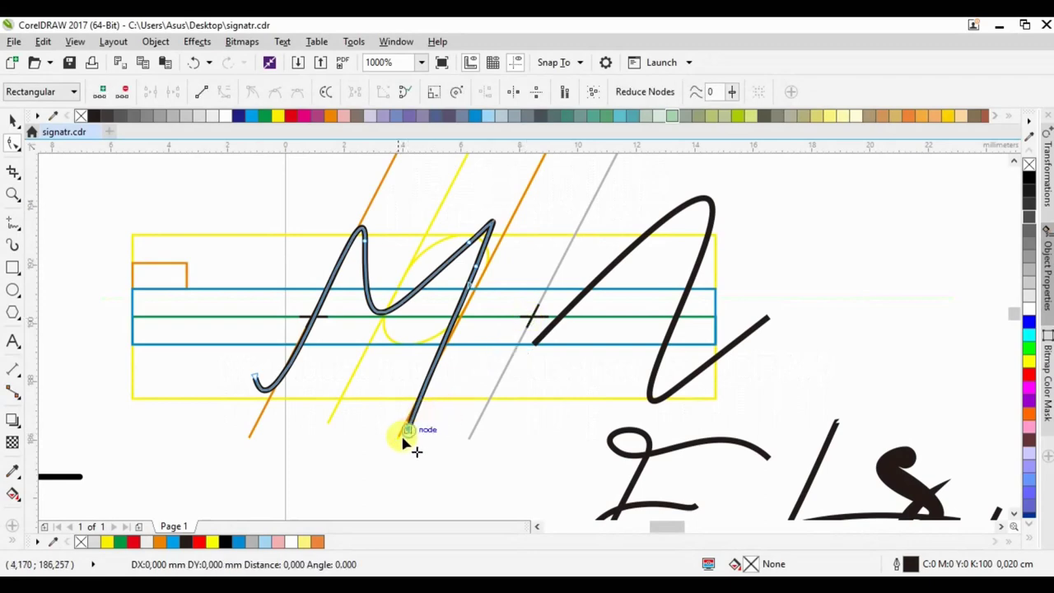
# Extend the M's lower end down-left and make its right downstroke a straight line
pyautogui.moveTo(409, 428); pyautogui.dragTo(396, 438)
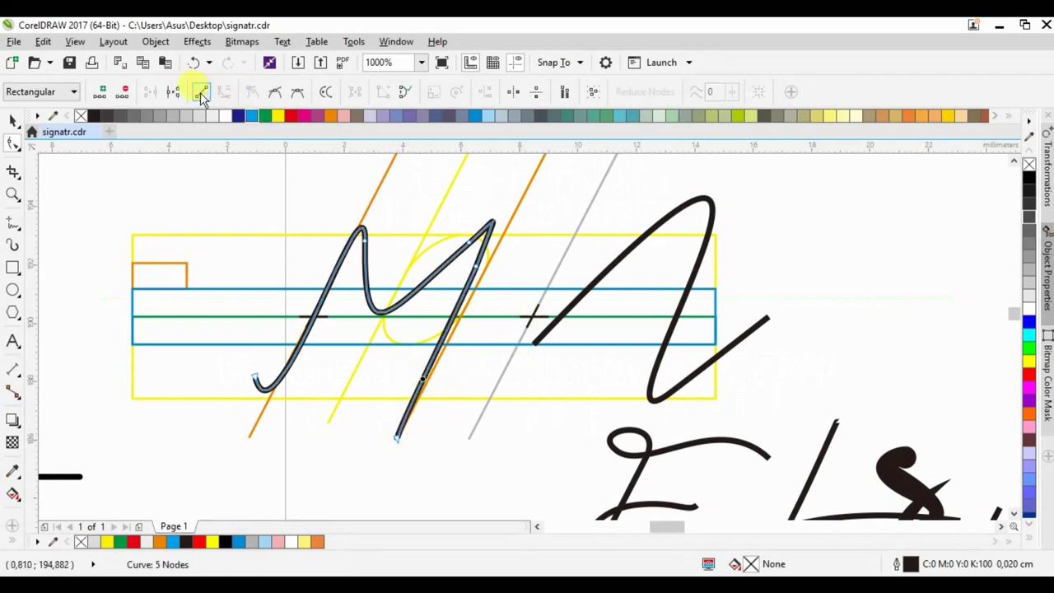
pyautogui.click(200, 92)
pyautogui.moveTo(480, 270); pyautogui.dragTo(488, 275)
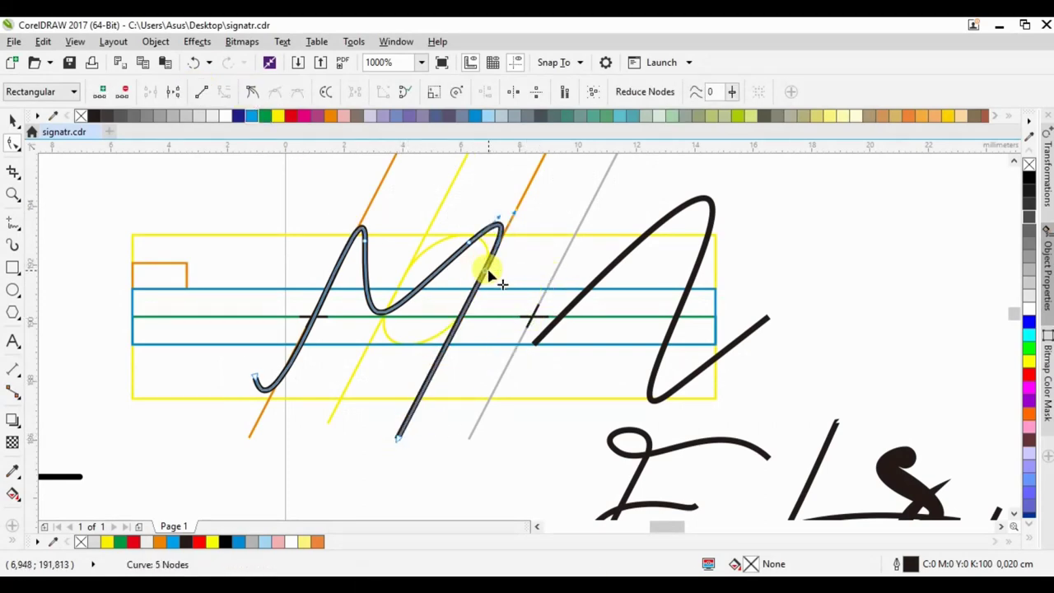
pyautogui.scroll(-2, 200, 278)
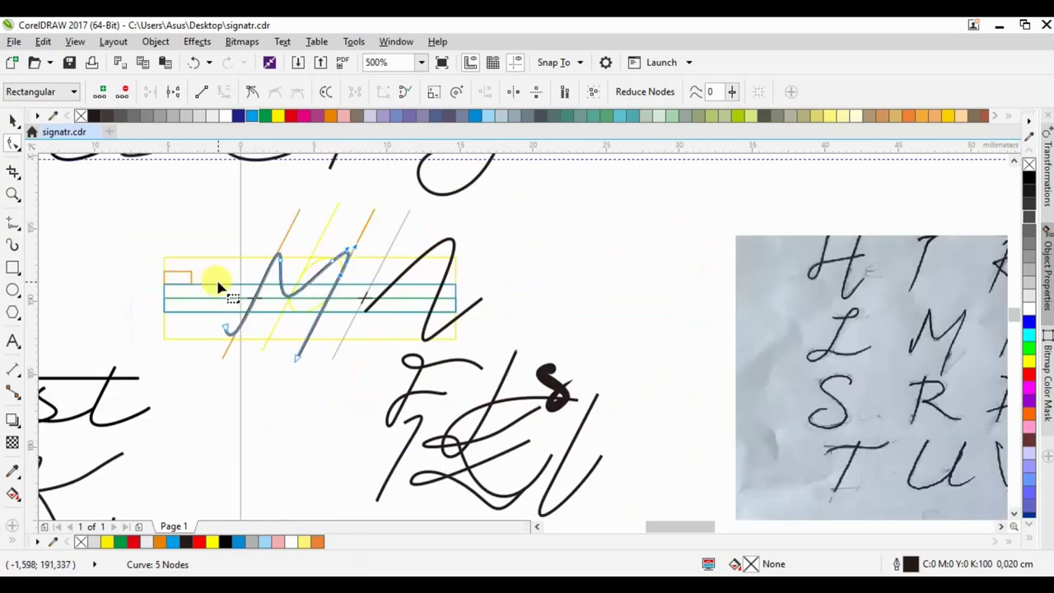
pyautogui.scroll(2, 230, 333)
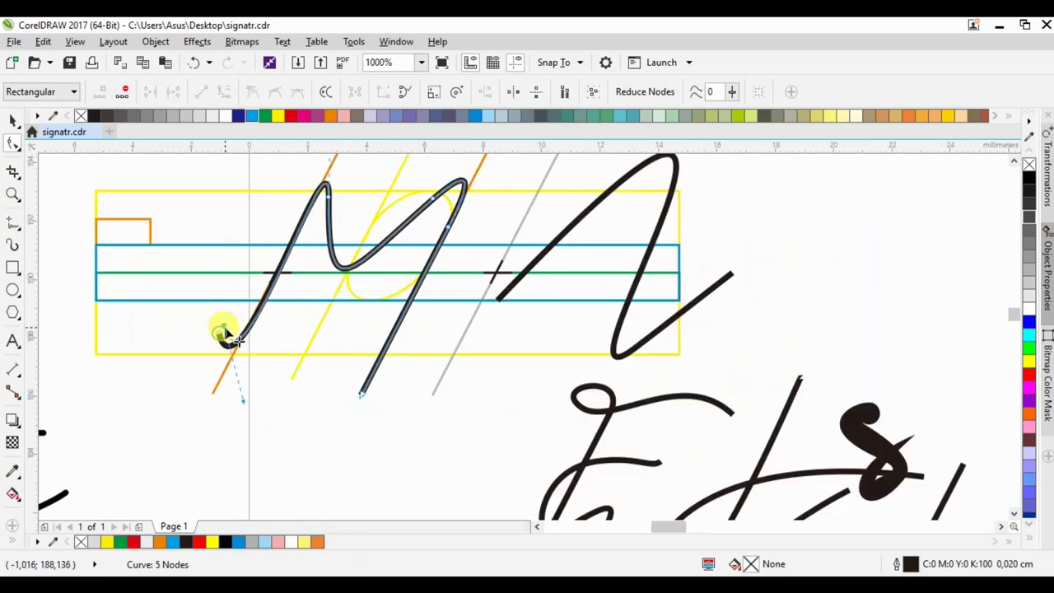
# Hook the M's lower-left end and smooth its peaks, valley and left curve
pyautogui.moveTo(219, 329)
pyautogui.mouseDown()
pyautogui.moveTo(254, 407)
pyautogui.moveTo(230, 449)
pyautogui.moveTo(207, 461)
pyautogui.mouseUp()
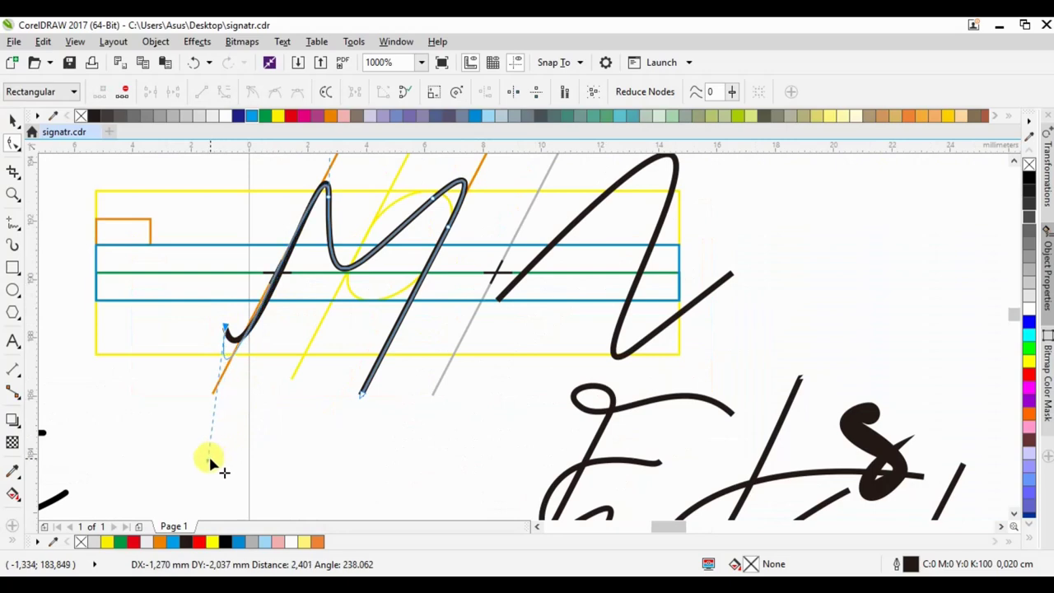
pyautogui.moveTo(329, 210); pyautogui.dragTo(322, 217)
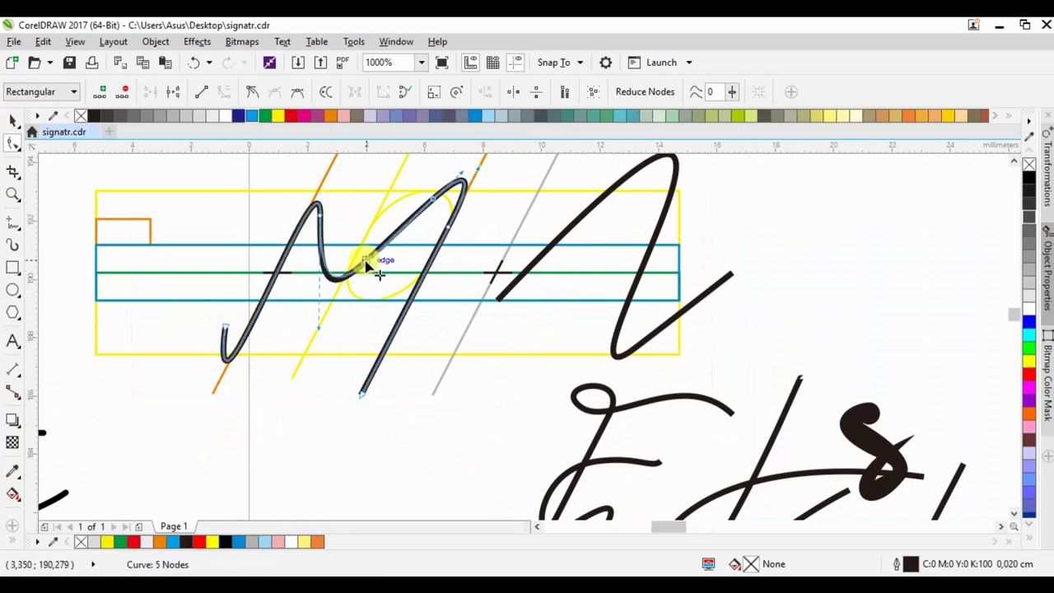
pyautogui.moveTo(365, 263); pyautogui.dragTo(439, 207)
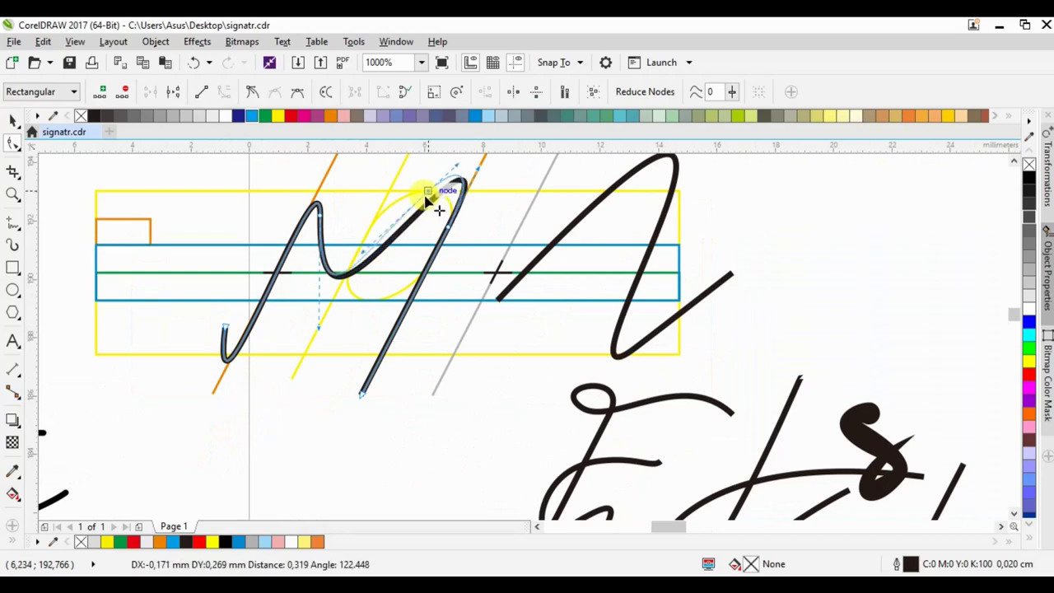
pyautogui.scroll(-2, 444, 258)
pyautogui.scroll(-2, 368, 288)
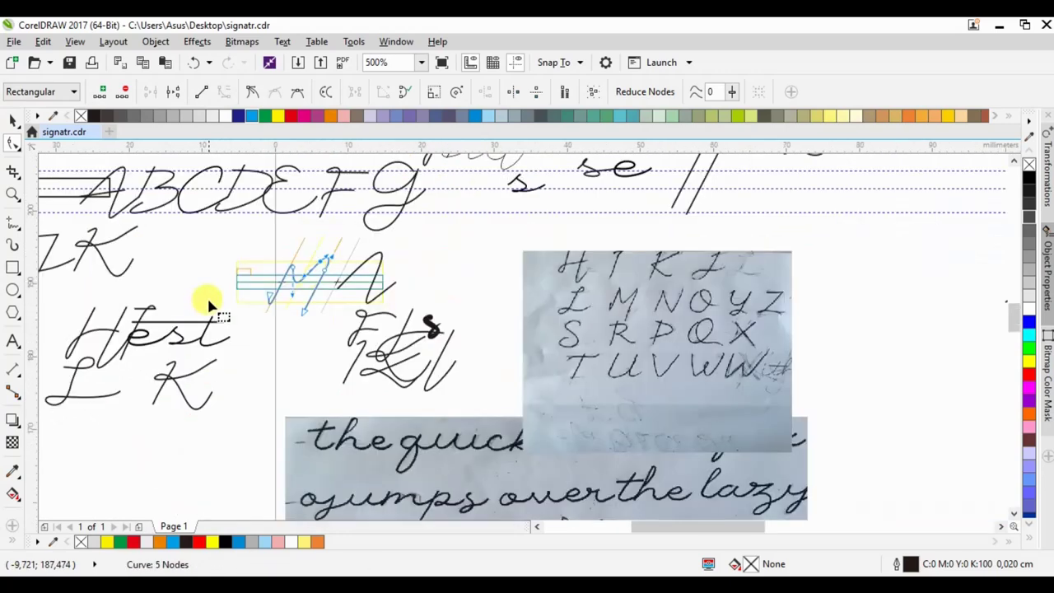
pyautogui.scroll(4, 282, 268)
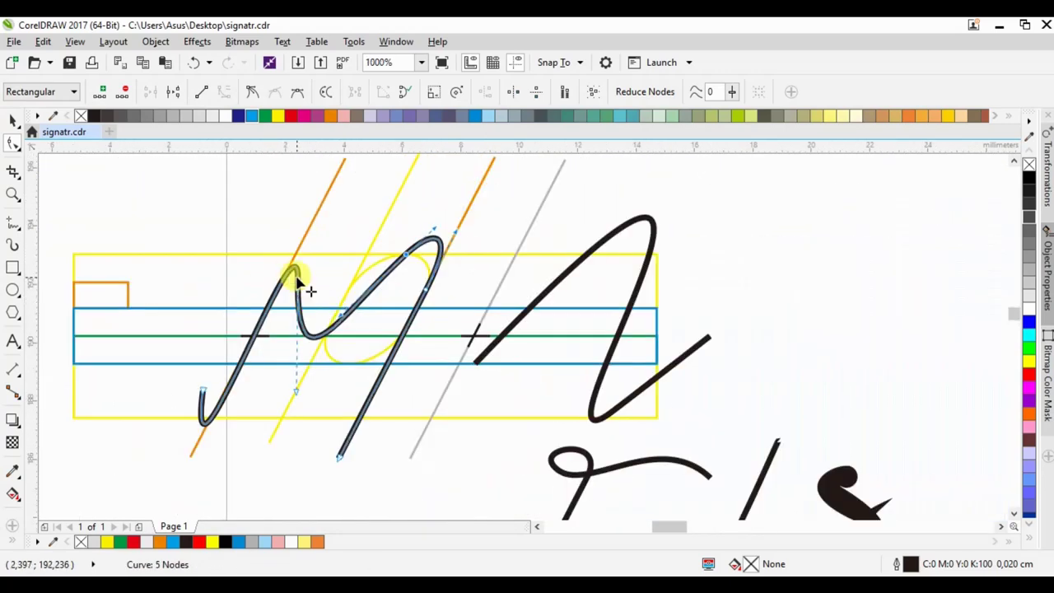
pyautogui.moveTo(294, 275); pyautogui.dragTo(306, 265)
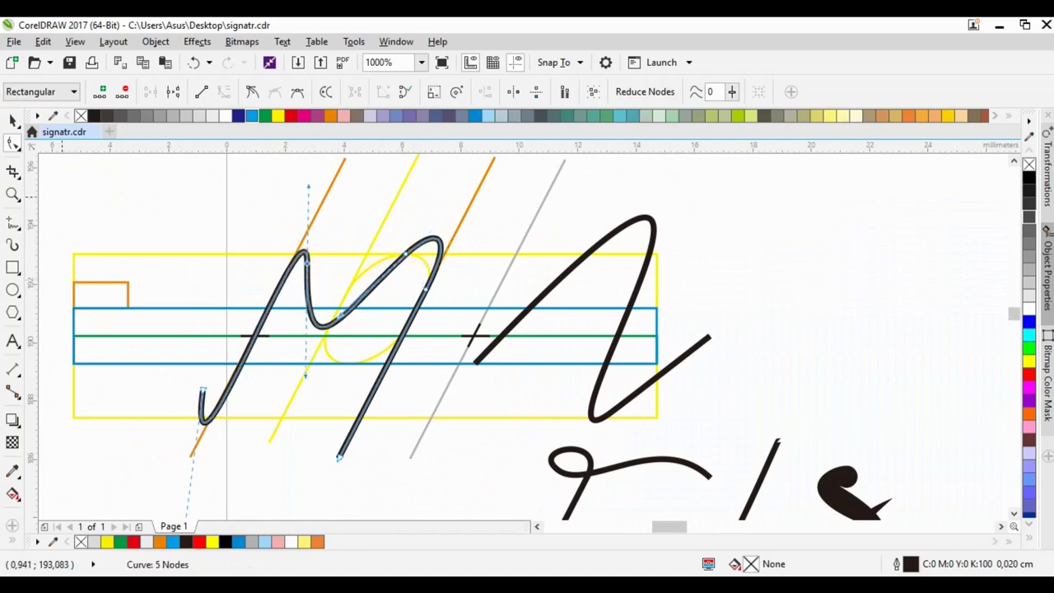
pyautogui.press('space')
pyautogui.scroll(-4, 172, 340)
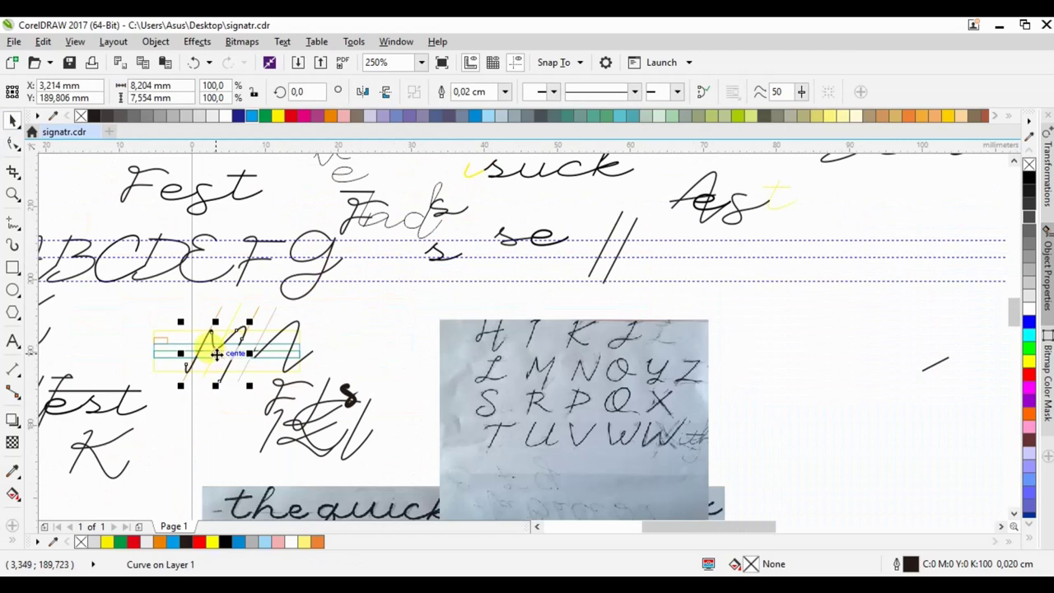
# Move the reshaped M curve beneath the word 'Best'
pyautogui.scroll(-2, 216, 354)
pyautogui.moveTo(216, 352)
pyautogui.mouseDown()
pyautogui.moveTo(543, 297)
pyautogui.moveTo(544, 285)
pyautogui.mouseUp()
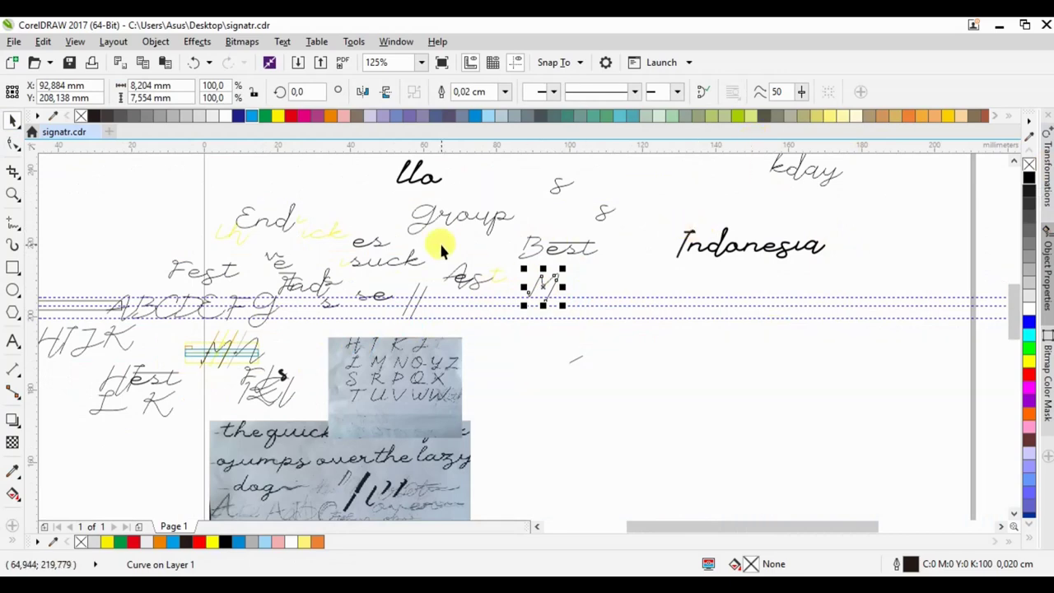
pyautogui.scroll(-2, 617, 215)
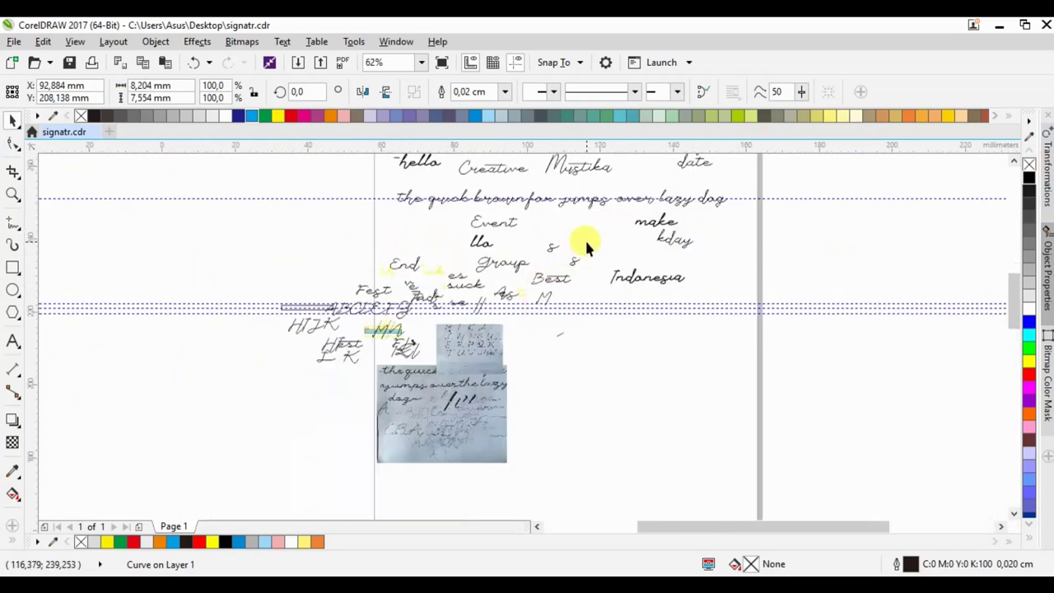
pyautogui.scroll(2, 625, 289)
pyautogui.scroll(2, 667, 373)
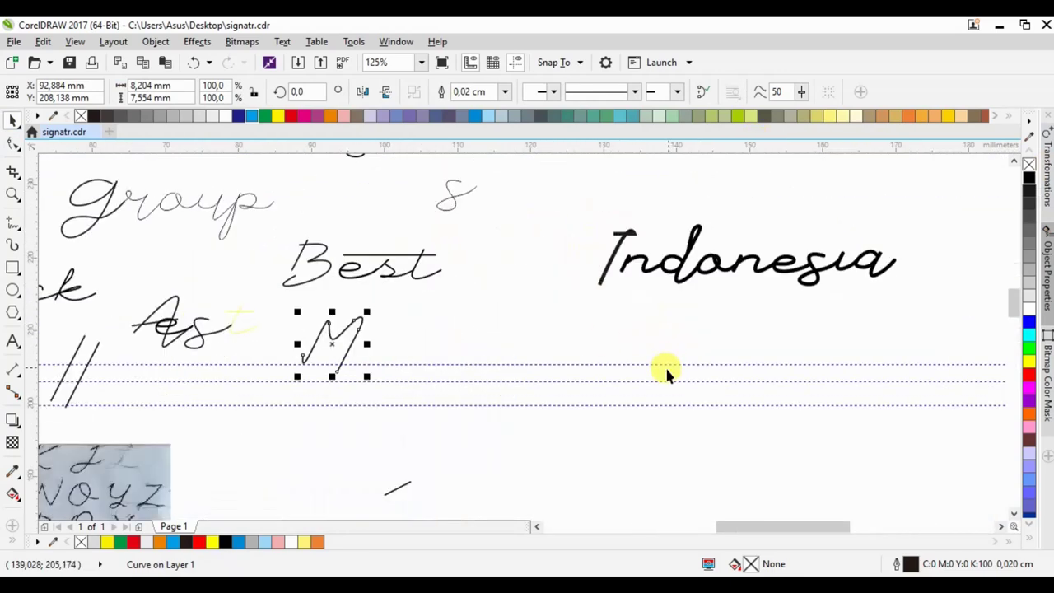
# Place the small 'a' stroke just right of the M to spell 'Ma'
pyautogui.click(865, 259)
pyautogui.moveTo(865, 257); pyautogui.dragTo(367, 342)
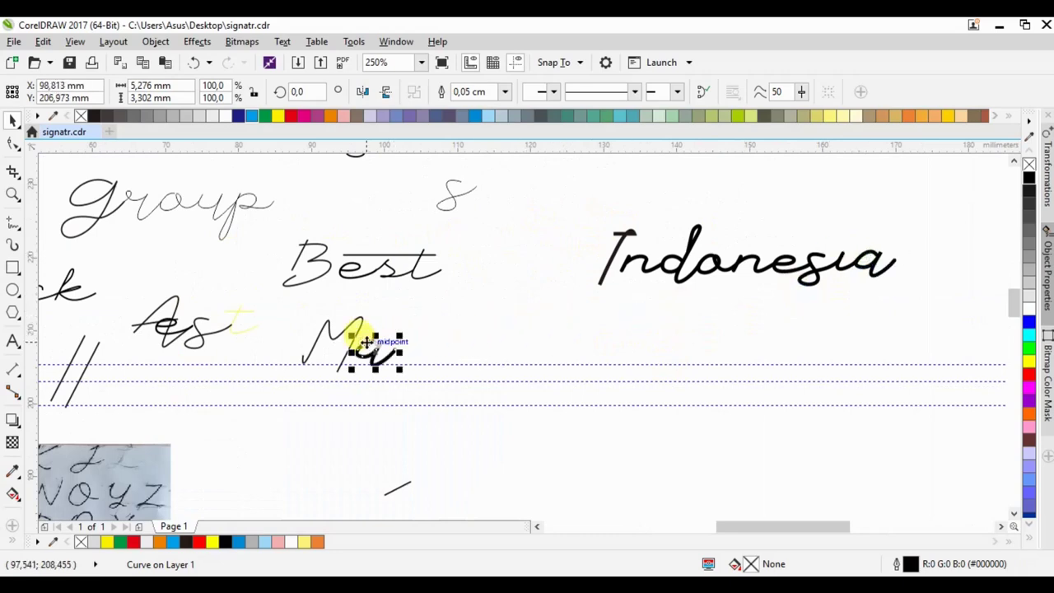
pyautogui.scroll(-2, 548, 272)
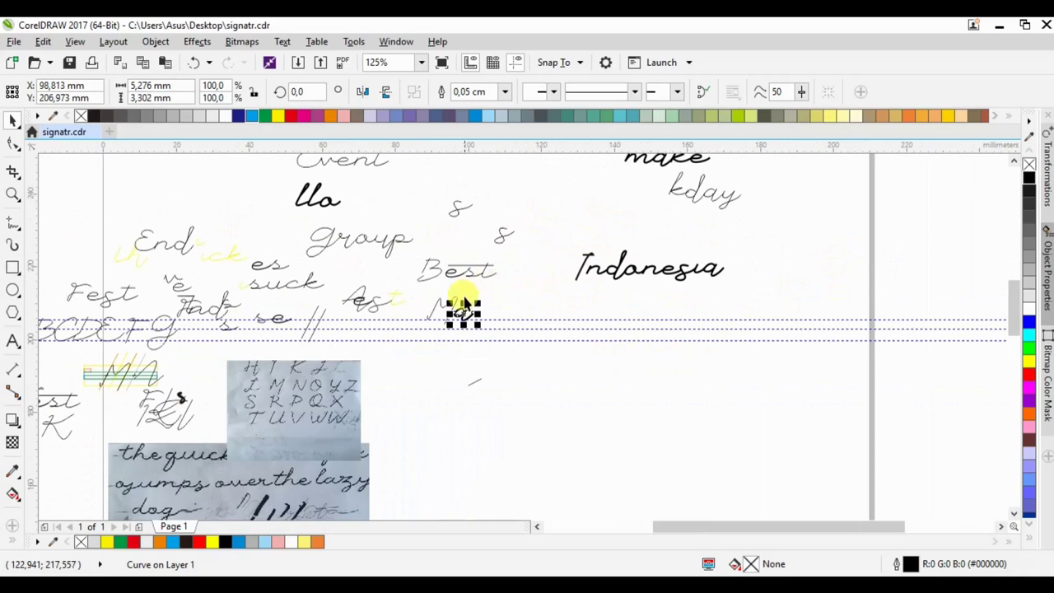
pyautogui.scroll(2, 463, 303)
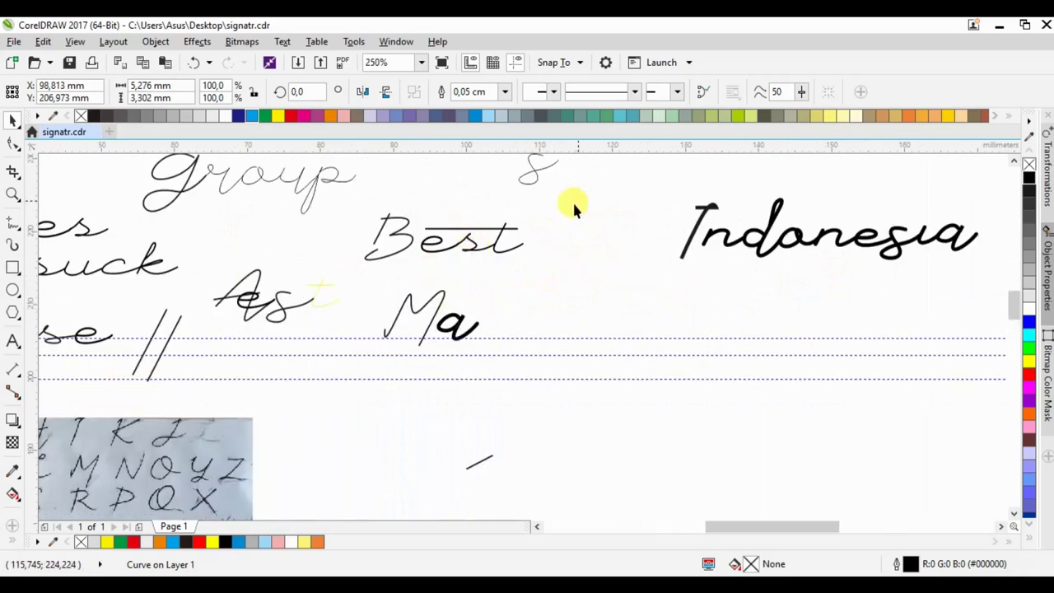
# Marquee-select all the Maest strokes and give them a 0.05 cm outline width
pyautogui.moveTo(424, 268)
pyautogui.mouseDown()
pyautogui.moveTo(496, 331)
pyautogui.moveTo(475, 325)
pyautogui.mouseUp()
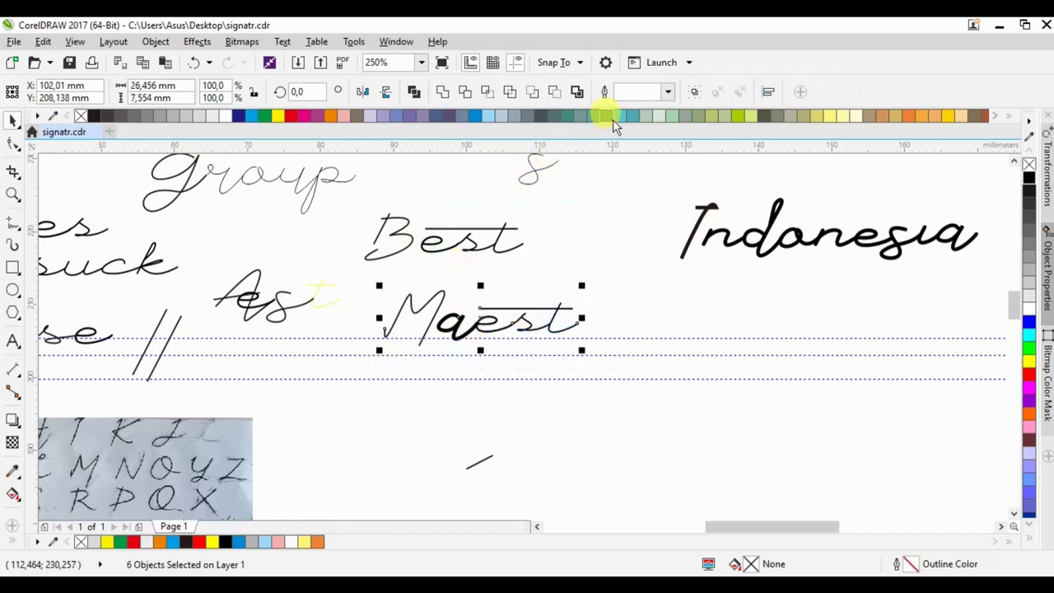
pyautogui.click(668, 92)
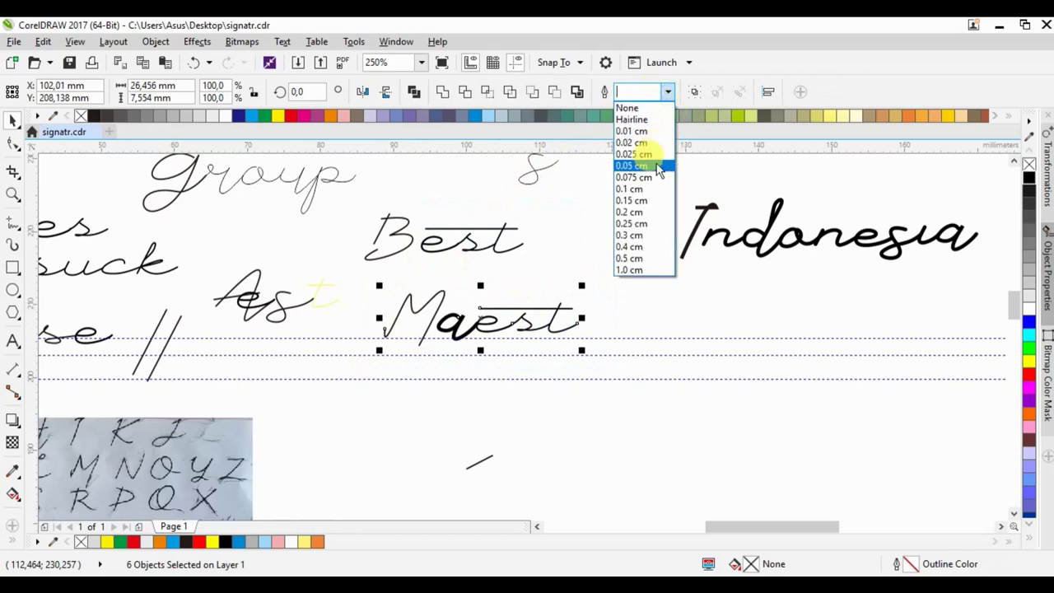
pyautogui.click(650, 164)
pyautogui.click(598, 310)
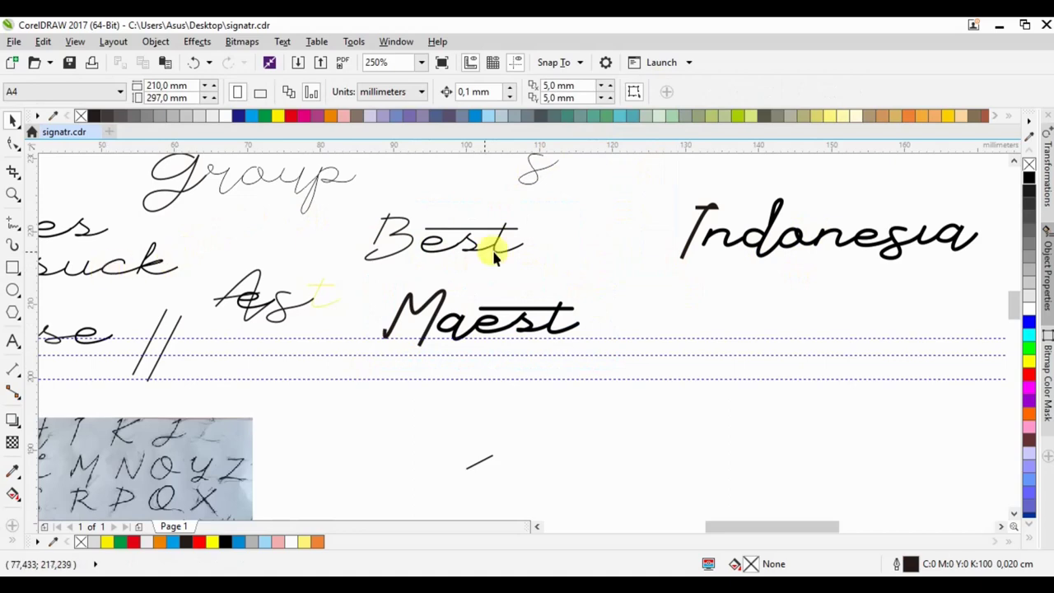
# Attach the thin 'ra' curve to the end of the final t, making 'Maestra'
pyautogui.scroll(-2, 494, 251)
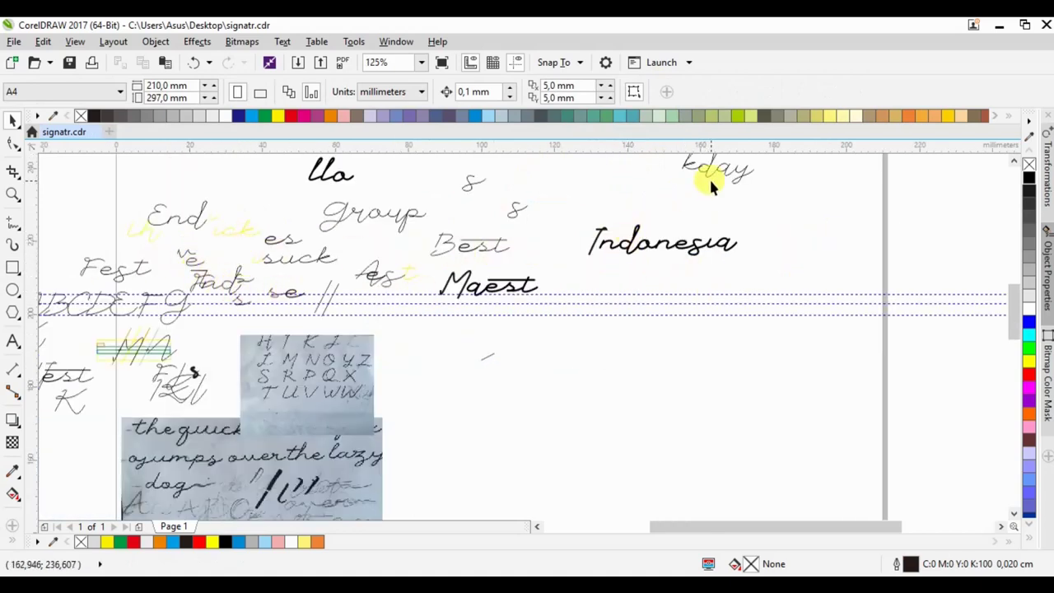
pyautogui.scroll(2, 426, 209)
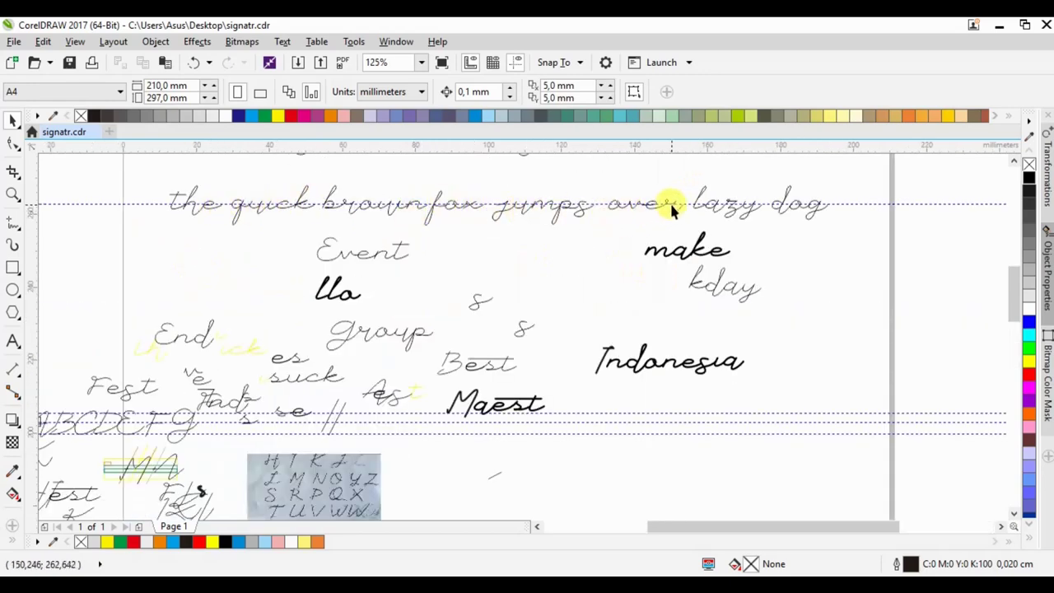
pyautogui.click(557, 405)
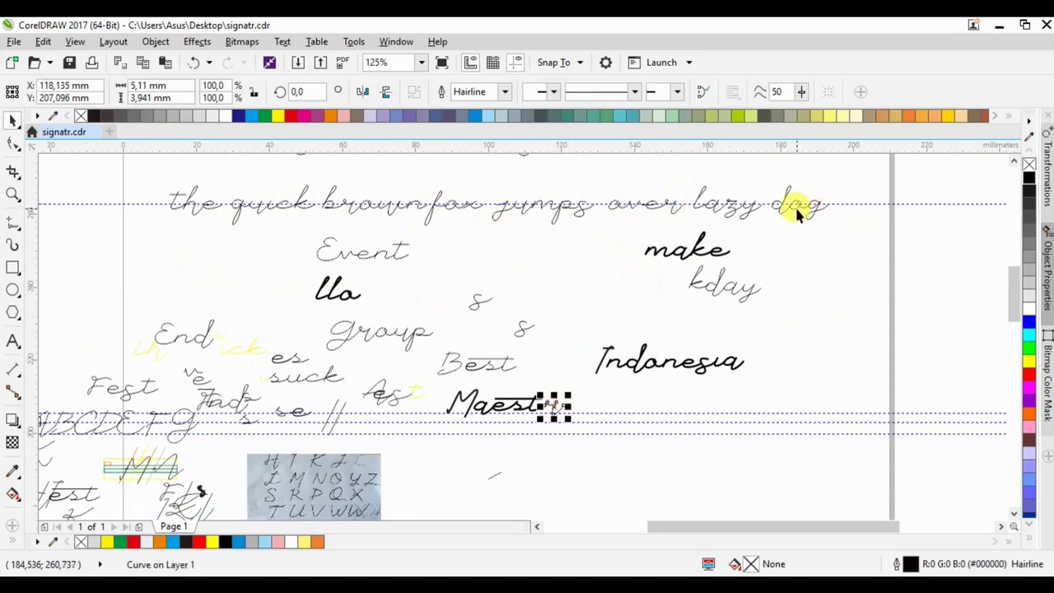
pyautogui.moveTo(565, 411); pyautogui.dragTo(574, 417)
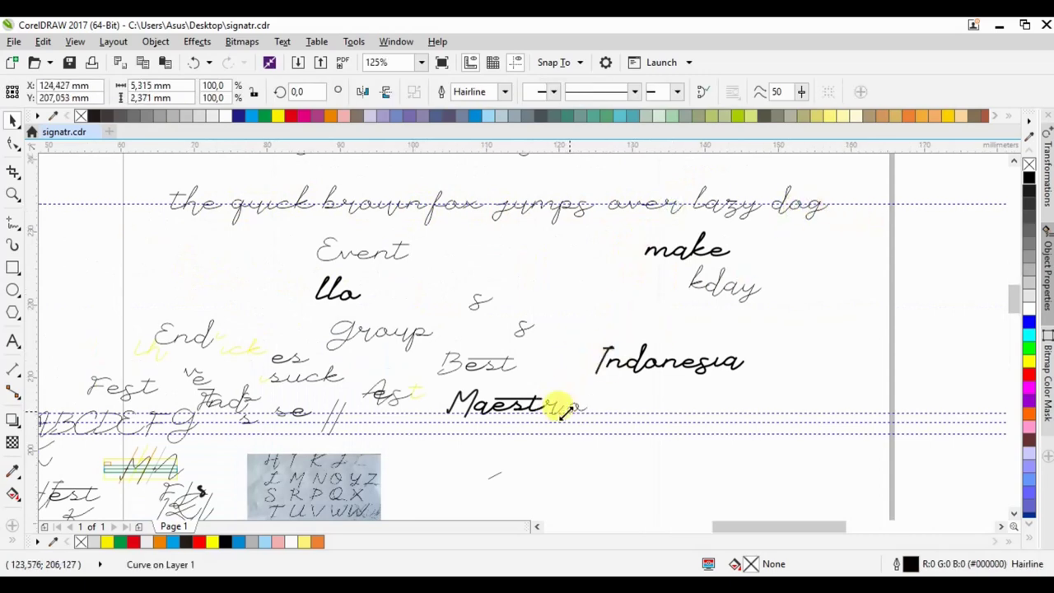
pyautogui.scroll(4, 560, 404)
# Snap the 'ra' curve onto the t stroke's end node and select it with 'st'
pyautogui.moveTo(568, 371); pyautogui.dragTo(547, 360)
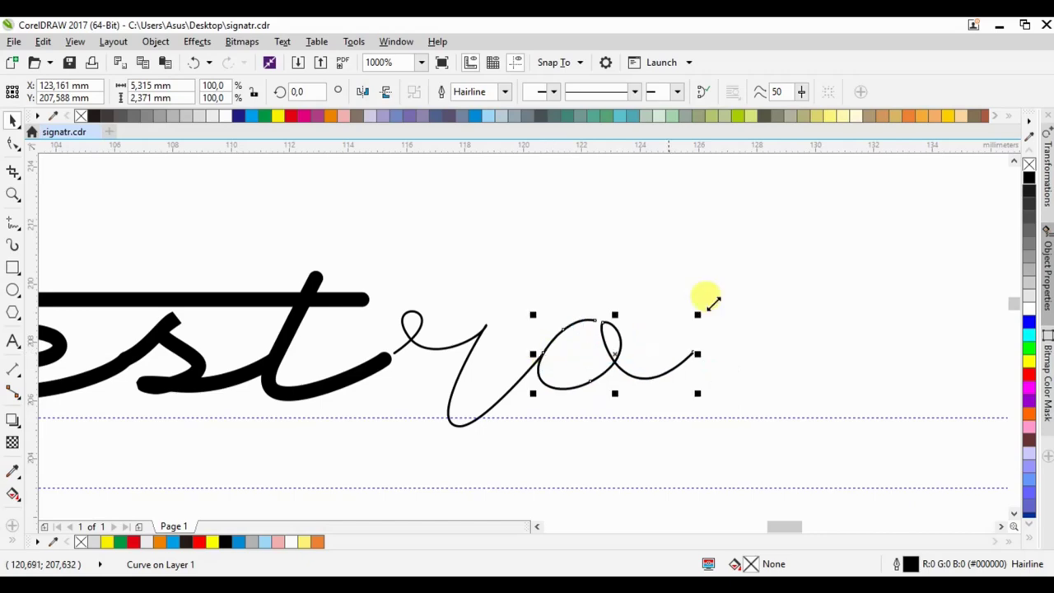
pyautogui.moveTo(763, 208); pyautogui.dragTo(372, 413)
pyautogui.keyDown('shift'); pyautogui.click(385, 354); pyautogui.keyUp('shift')
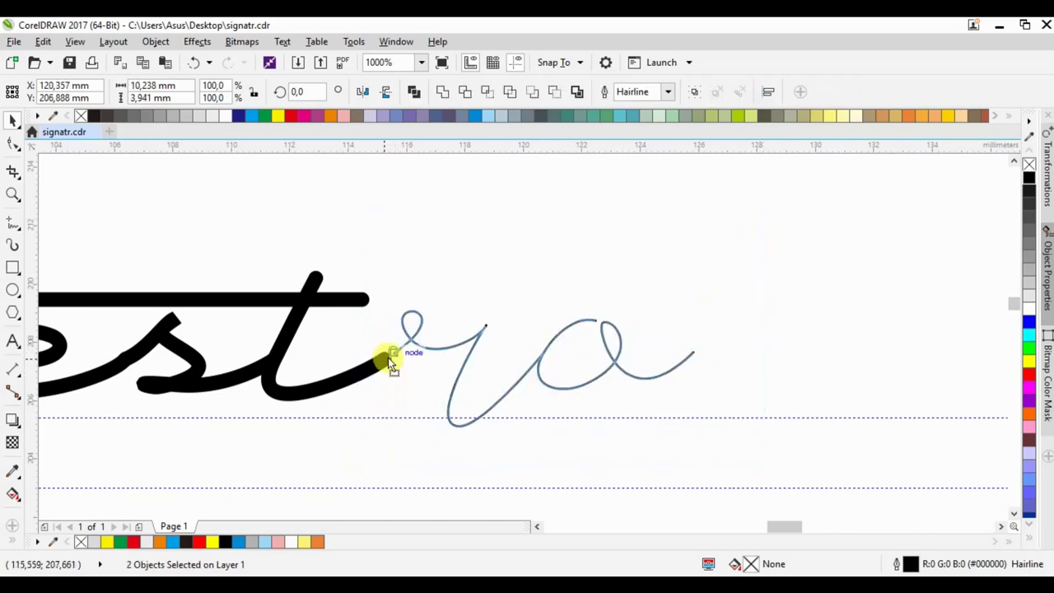
pyautogui.scroll(-3, 607, 327)
pyautogui.scroll(-2, 606, 327)
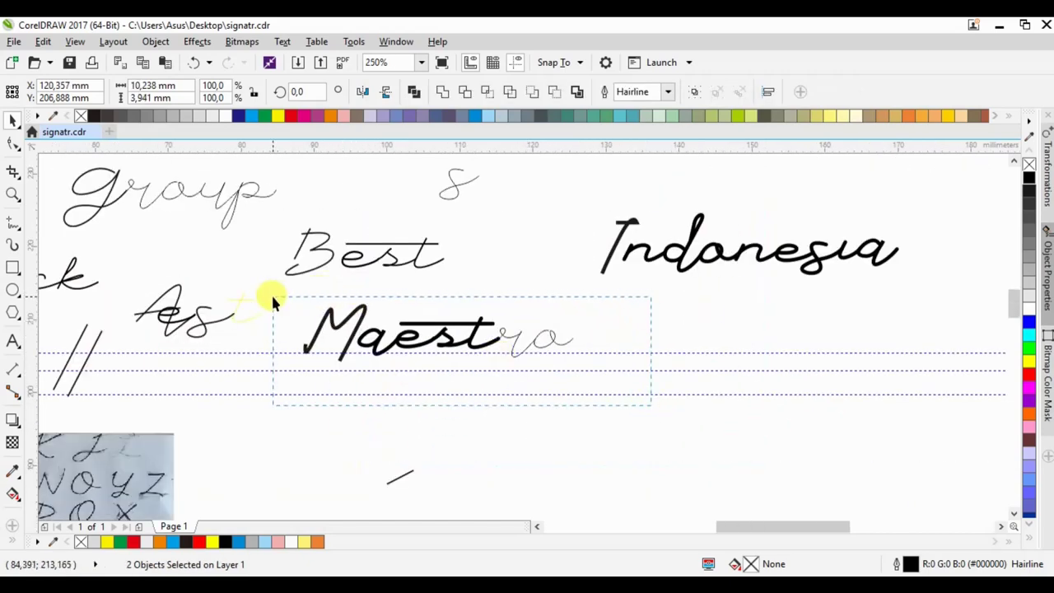
# Give every stroke of the word one uniform outline width, trying 0.02 cm then 0.05 cm
pyautogui.moveTo(650, 405); pyautogui.dragTo(272, 295)
pyautogui.click(668, 93)
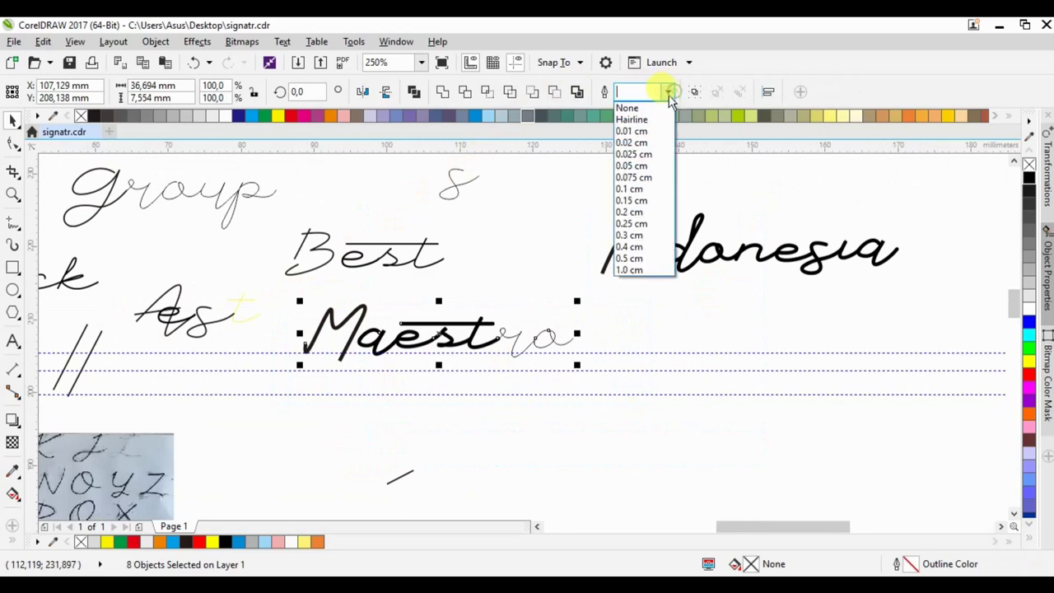
pyautogui.click(642, 143)
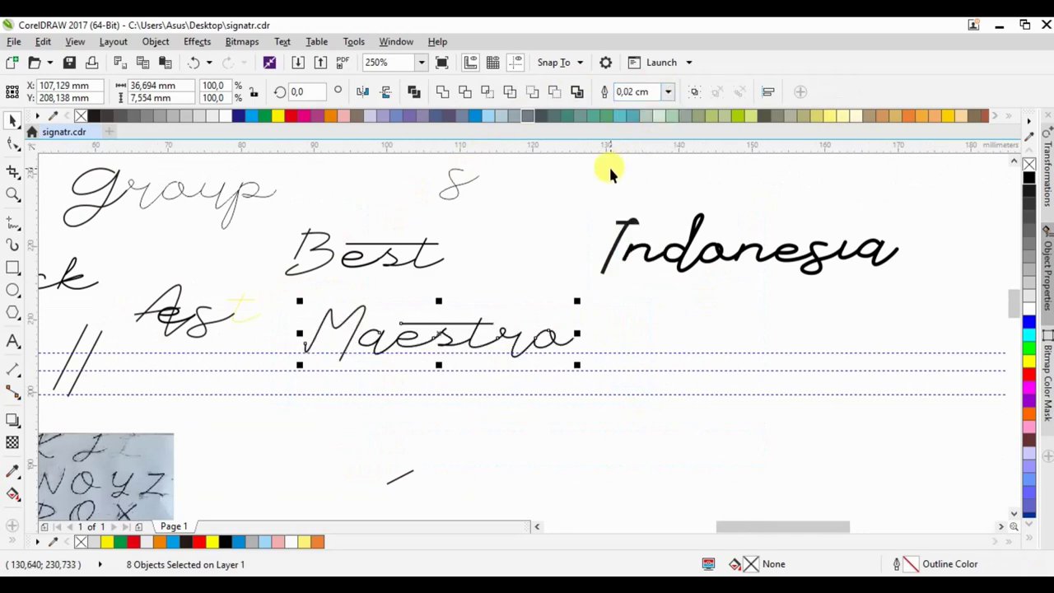
pyautogui.click(668, 91)
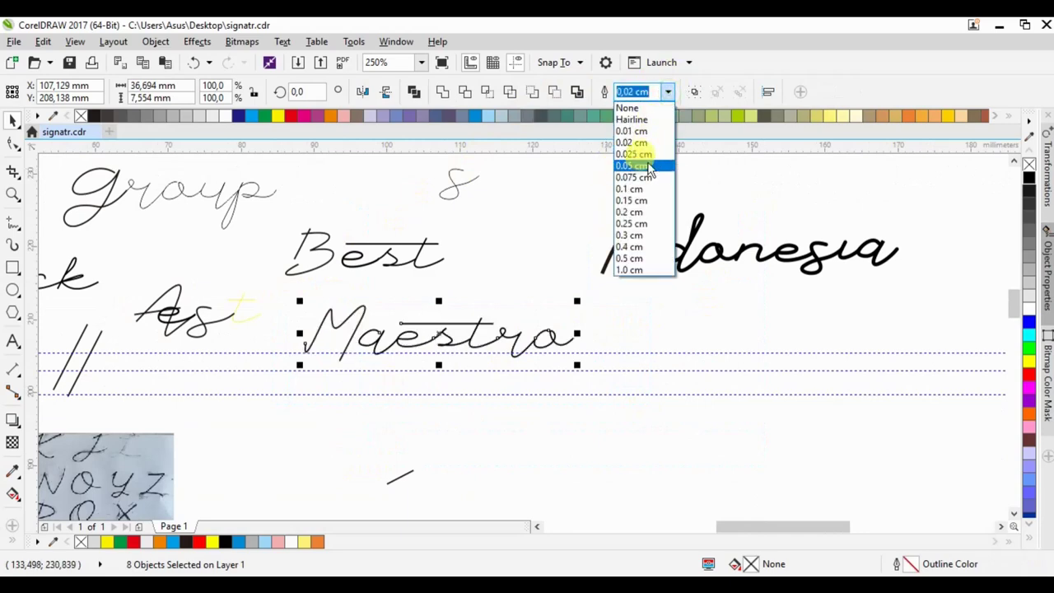
pyautogui.click(638, 163)
pyautogui.click(626, 320)
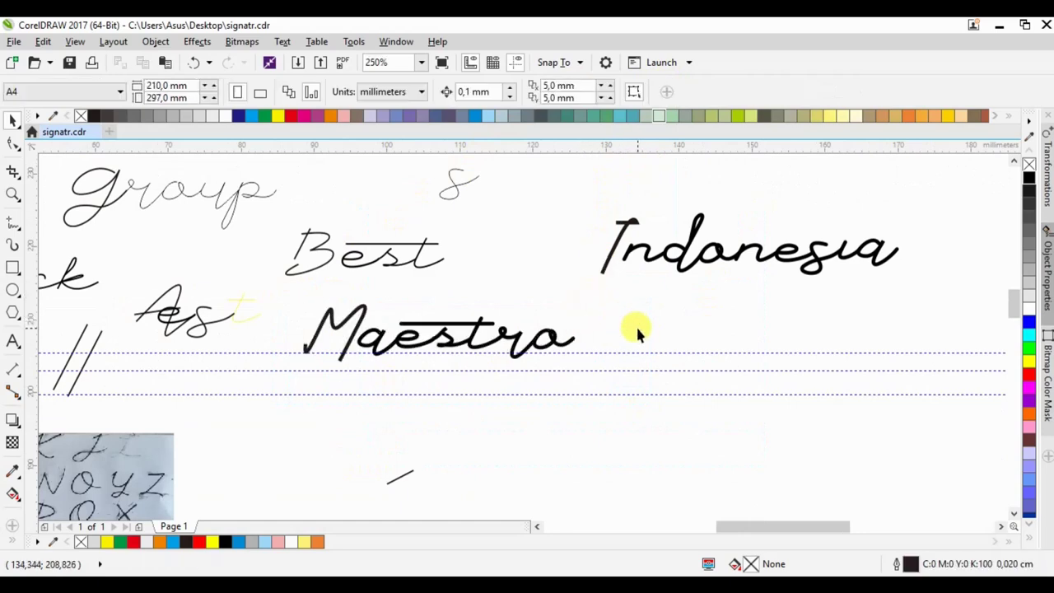
# Remove the hook from the M's lower-left end and straighten its left stroke
pyautogui.scroll(-1, 550, 313)
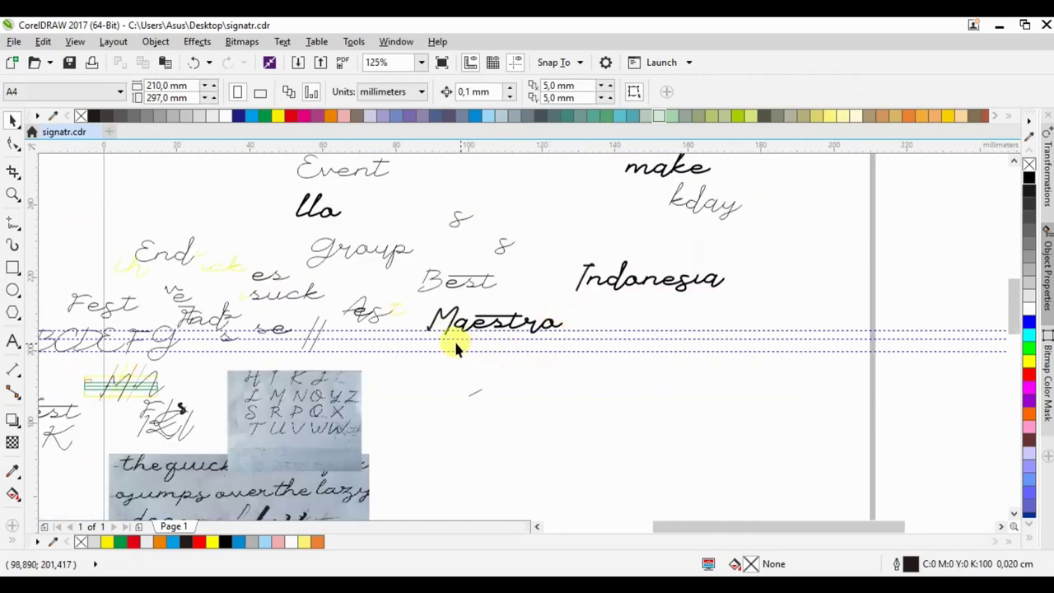
pyautogui.scroll(2, 455, 344)
pyautogui.scroll(1, 439, 330)
pyautogui.click(334, 313)
pyautogui.press('F10')
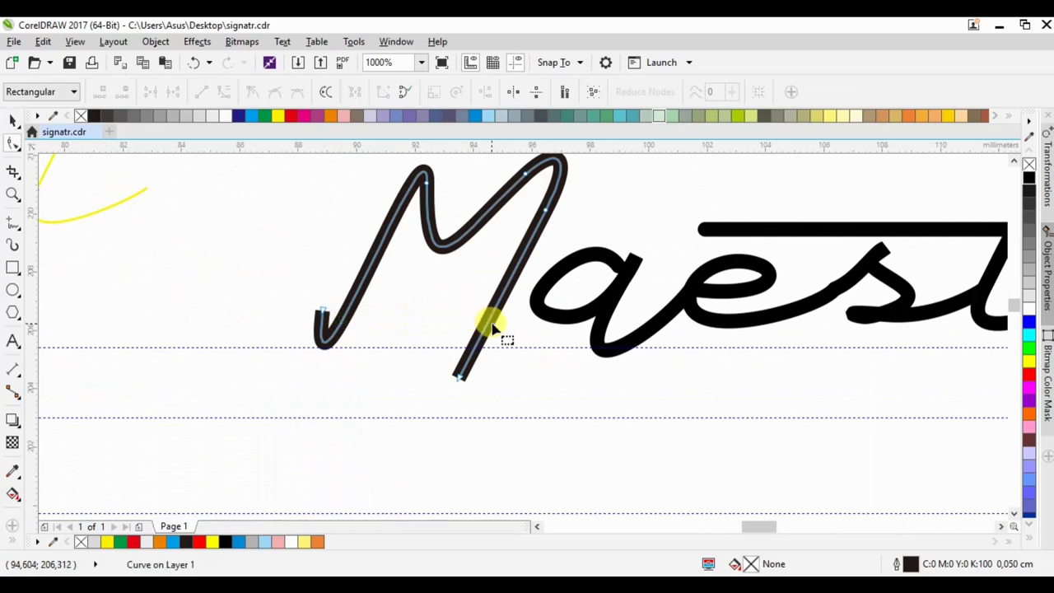
pyautogui.doubleClick(324, 316)
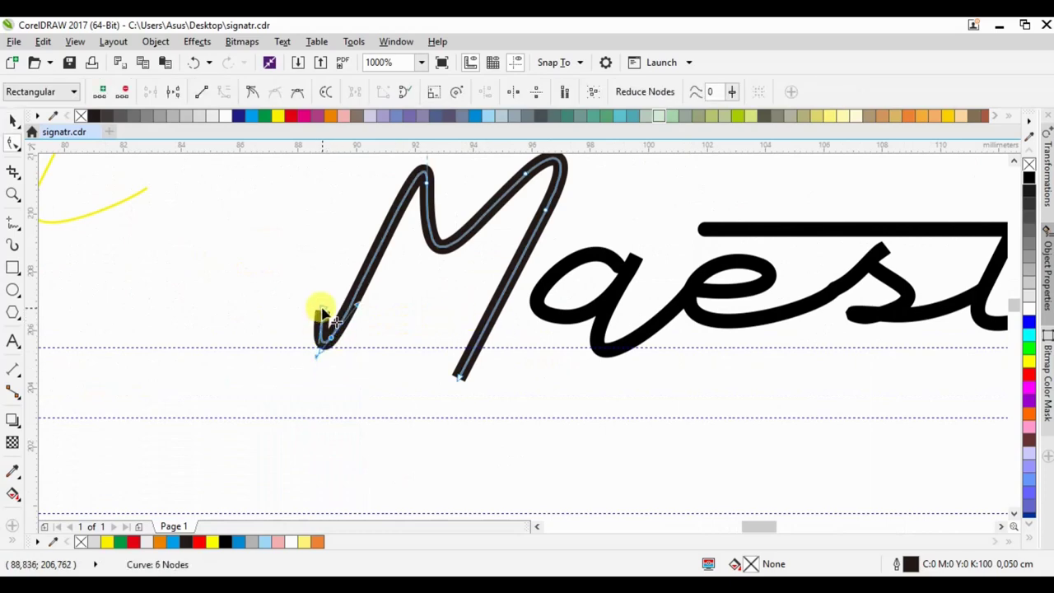
pyautogui.press('Delete')
pyautogui.moveTo(330, 339); pyautogui.dragTo(326, 347)
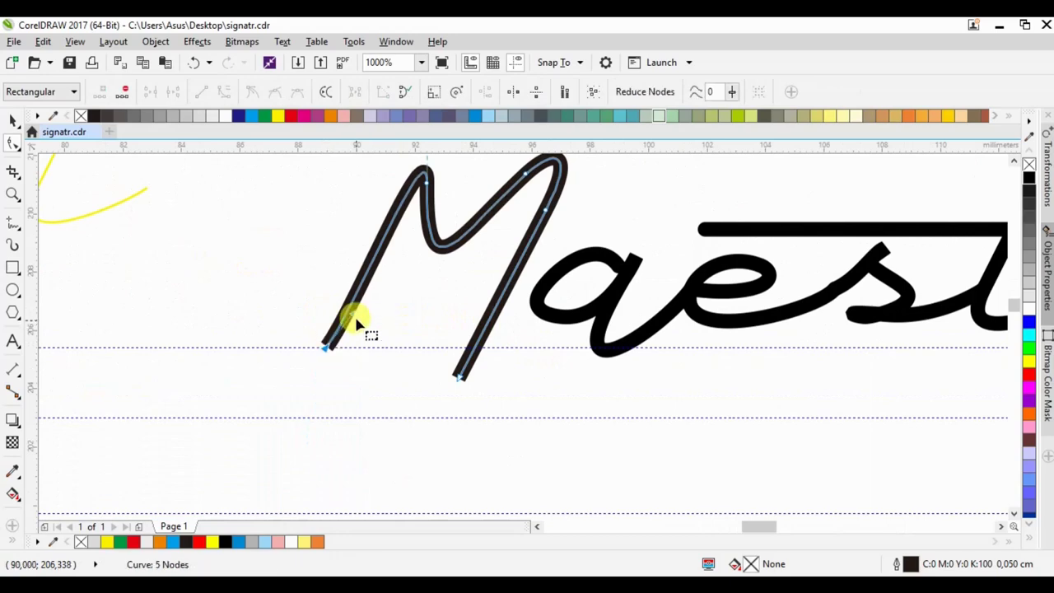
pyautogui.moveTo(351, 308); pyautogui.dragTo(360, 260)
# Convert the M-to-a segment to a curve and bend the right stroke into a loop below the baseline
pyautogui.doubleClick(482, 330)
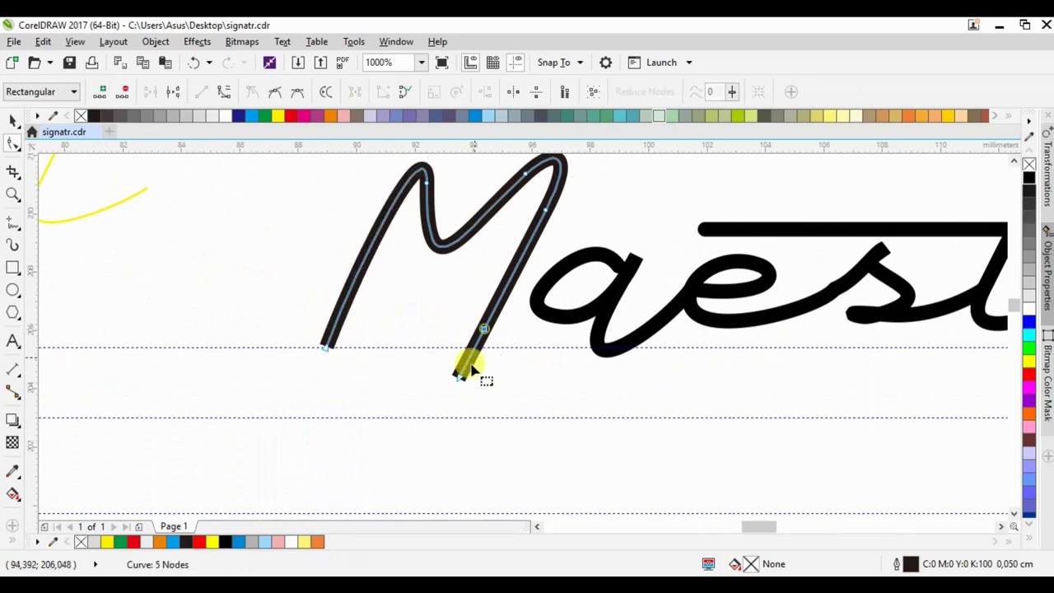
pyautogui.moveTo(460, 375)
pyautogui.mouseDown()
pyautogui.moveTo(541, 306)
pyautogui.moveTo(539, 292)
pyautogui.moveTo(500, 322)
pyautogui.mouseUp()
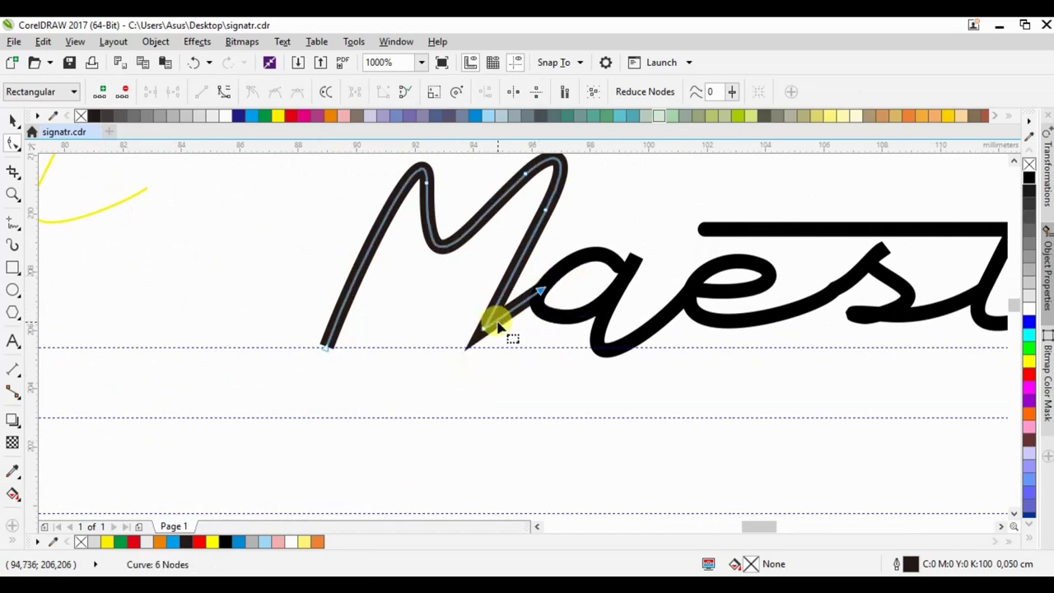
pyautogui.rightClick(501, 322)
pyautogui.click(494, 321)
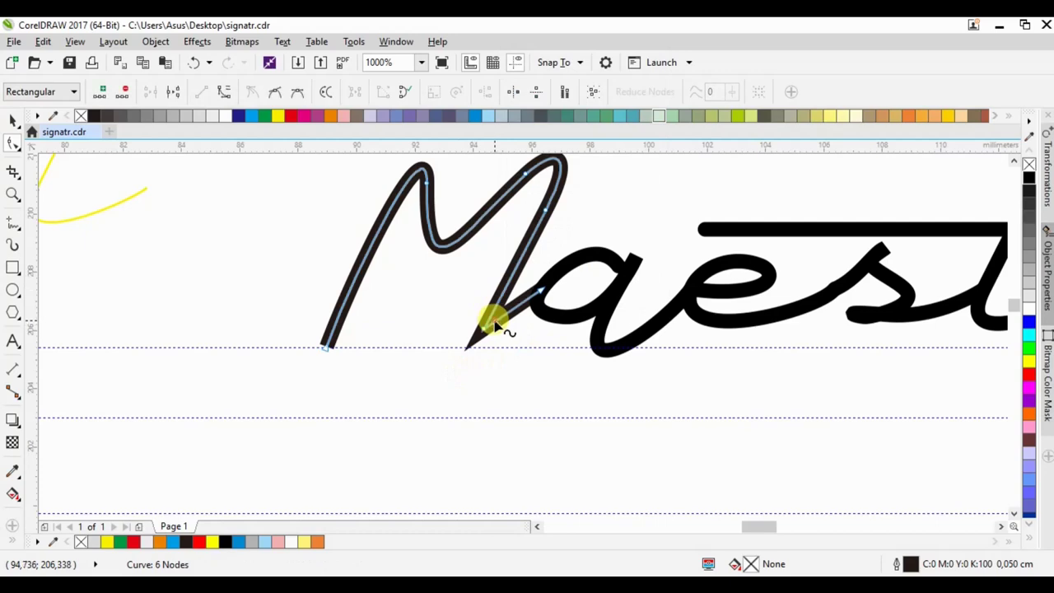
pyautogui.rightClick(496, 322)
pyautogui.click(540, 113)
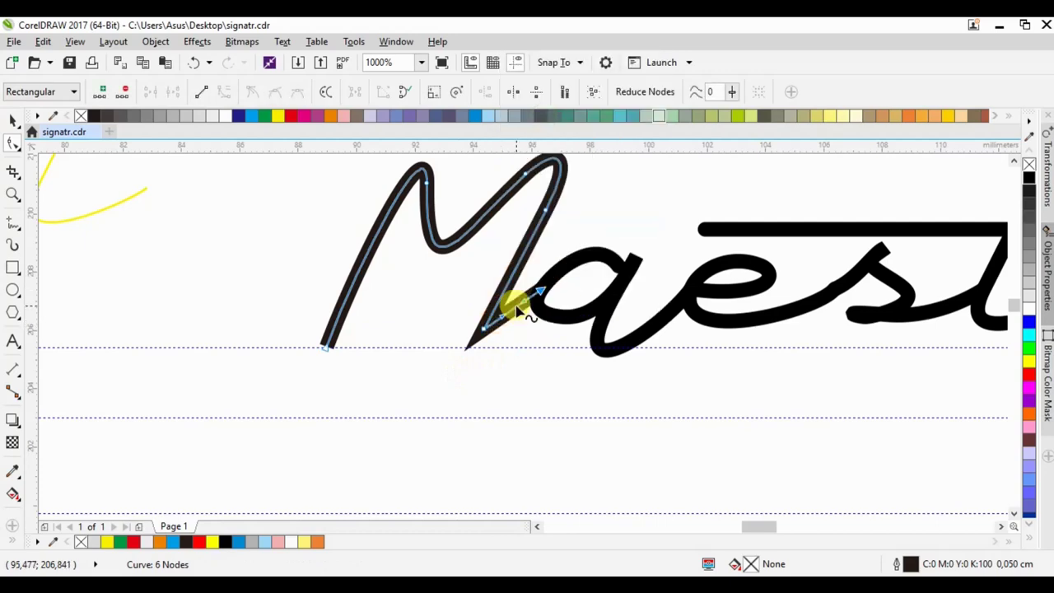
pyautogui.moveTo(512, 304); pyautogui.dragTo(459, 422)
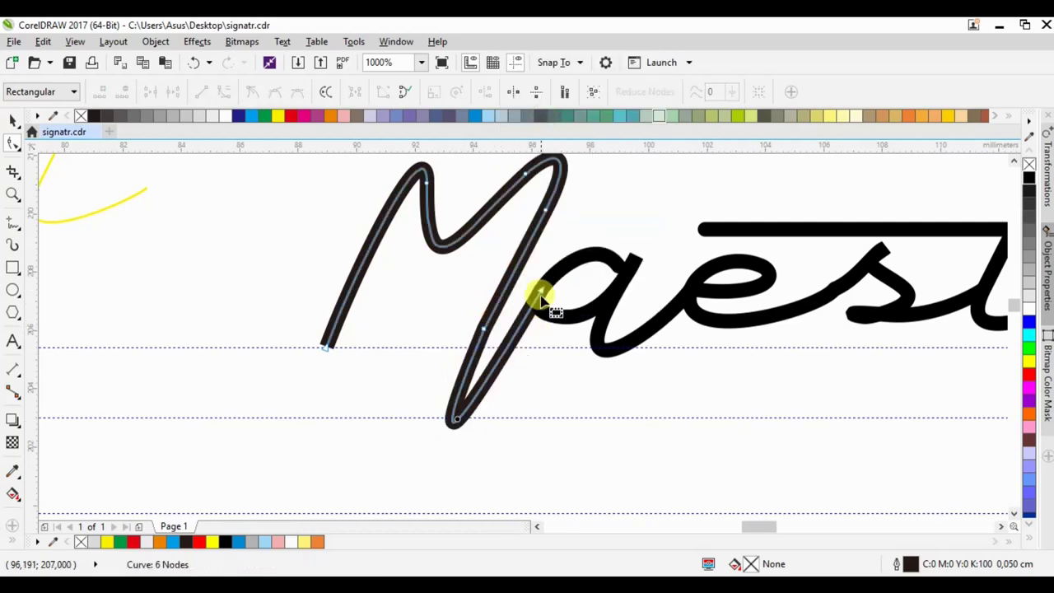
pyautogui.moveTo(536, 294); pyautogui.dragTo(586, 298)
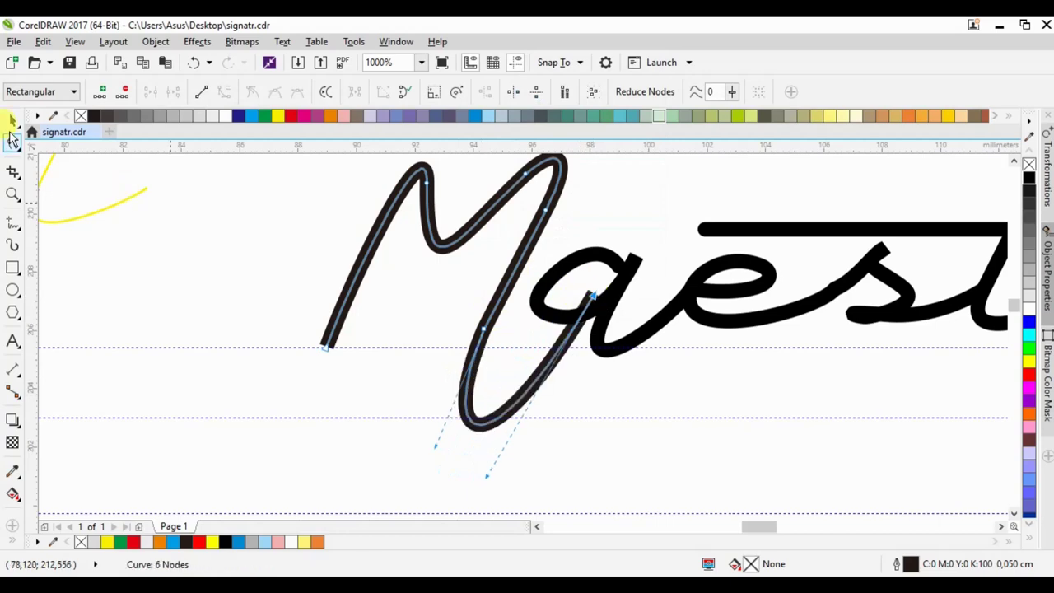
# Deselect to view the joined word, then reselect the M curve as a whole object
pyautogui.press('space')
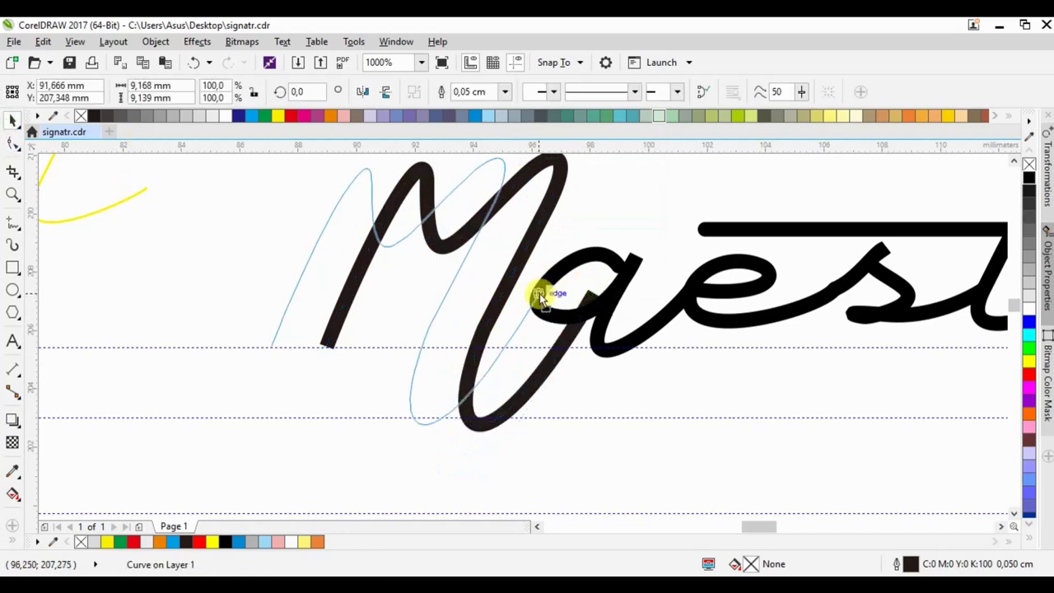
pyautogui.scroll(-3, 429, 286)
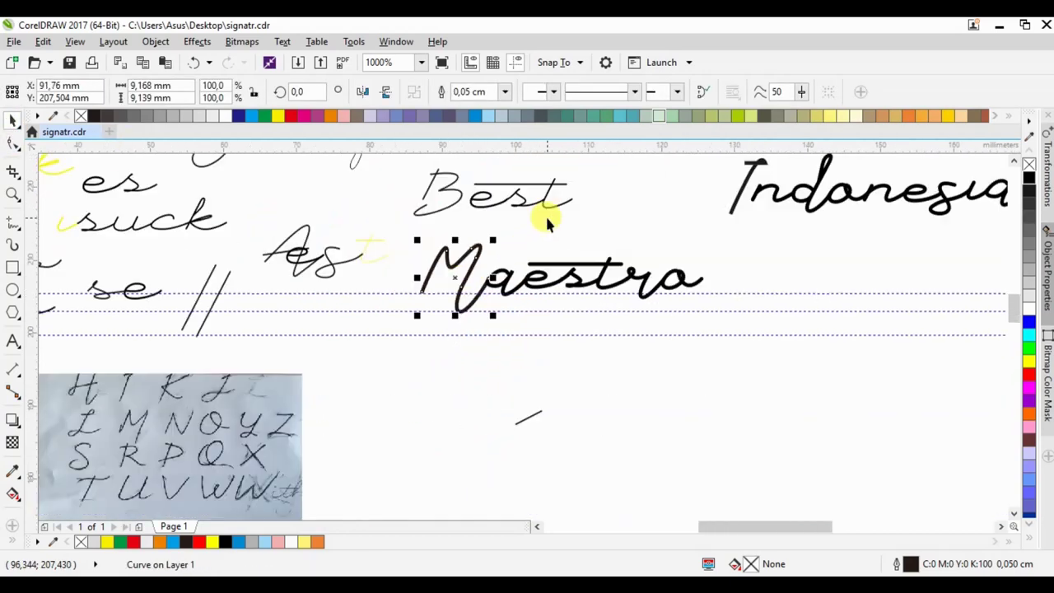
pyautogui.click(455, 240)
pyautogui.scroll(1, 465, 265)
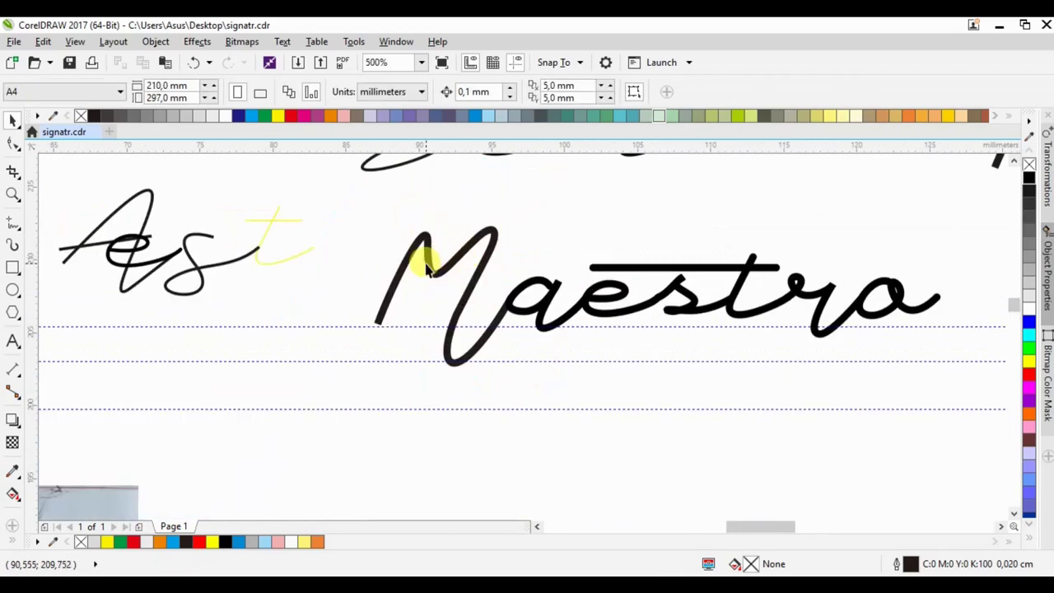
pyautogui.press('space')
pyautogui.click(396, 321)
pyautogui.click(378, 321)
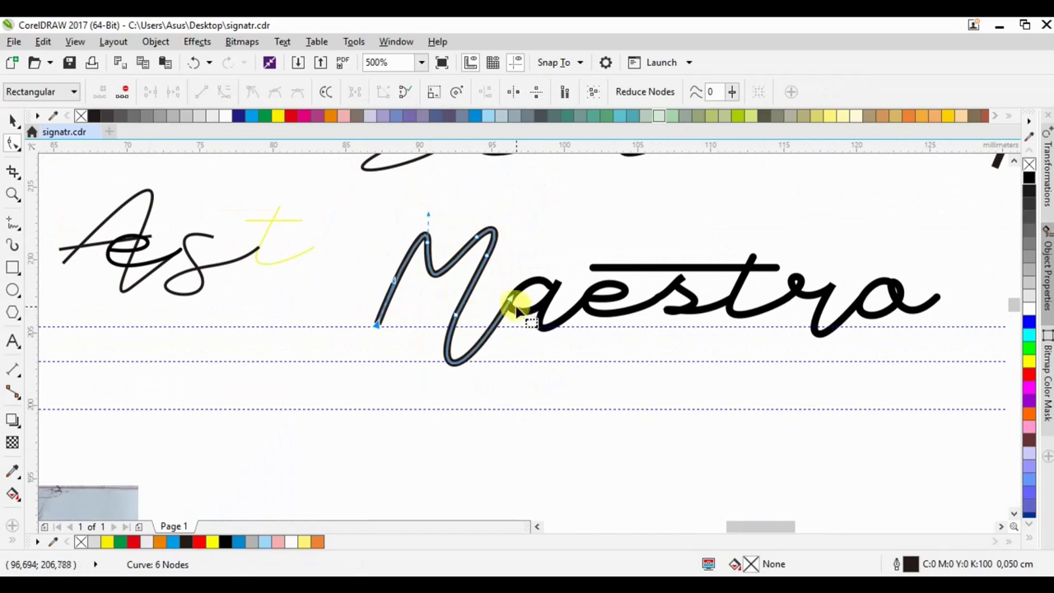
pyautogui.click(13, 121)
pyautogui.click(470, 301)
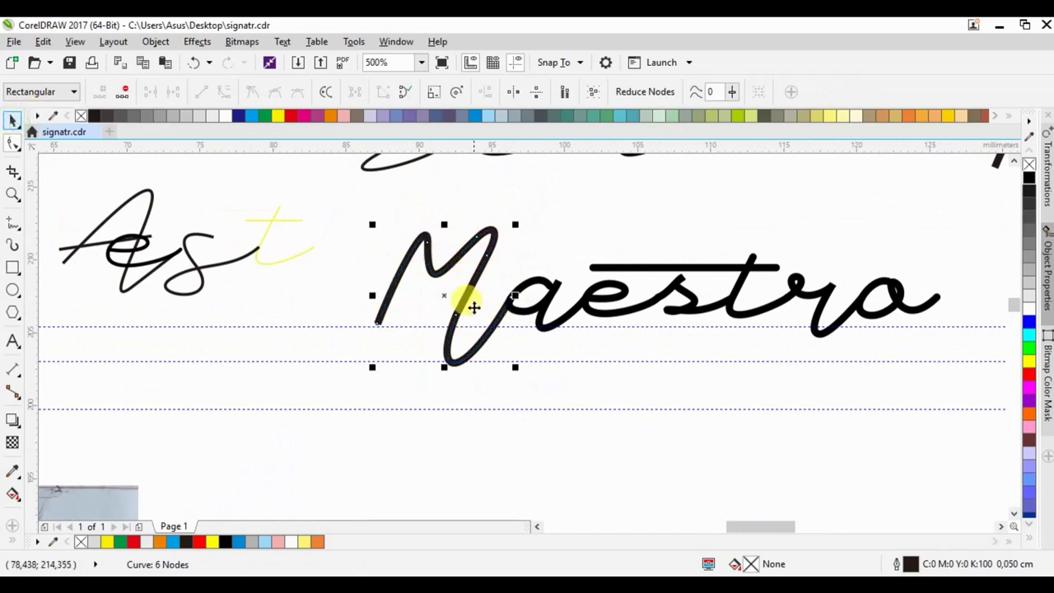
pyautogui.scroll(-1, 665, 227)
pyautogui.scroll(-2, 665, 227)
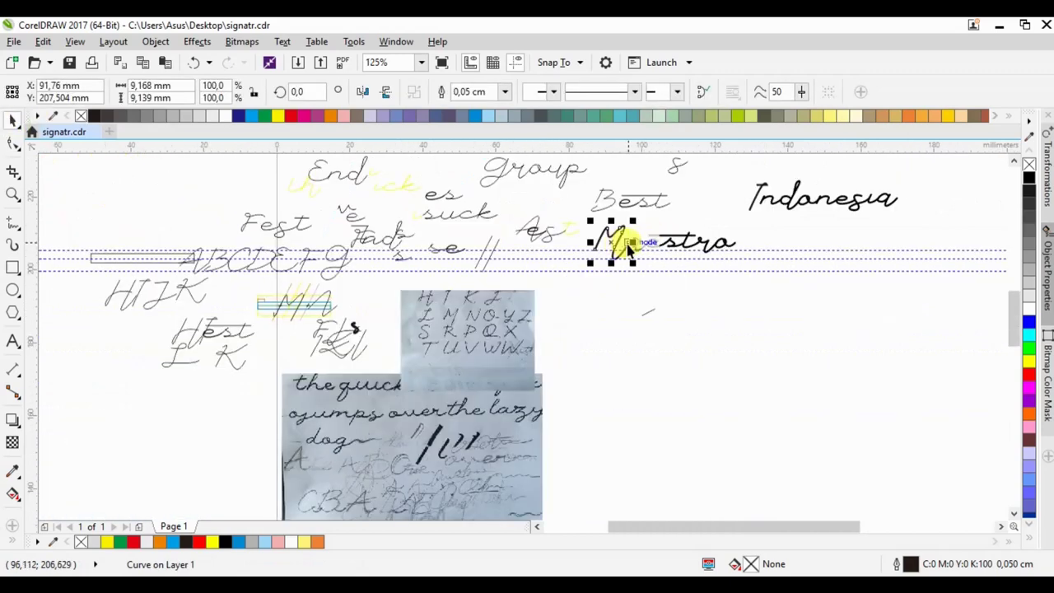
# Move the M onto the MA practice sample and narrow it to about 87% width
pyautogui.moveTo(630, 247)
pyautogui.mouseDown()
pyautogui.moveTo(300, 309)
pyautogui.moveTo(294, 300)
pyautogui.mouseUp()
pyautogui.scroll(2, 294, 299)
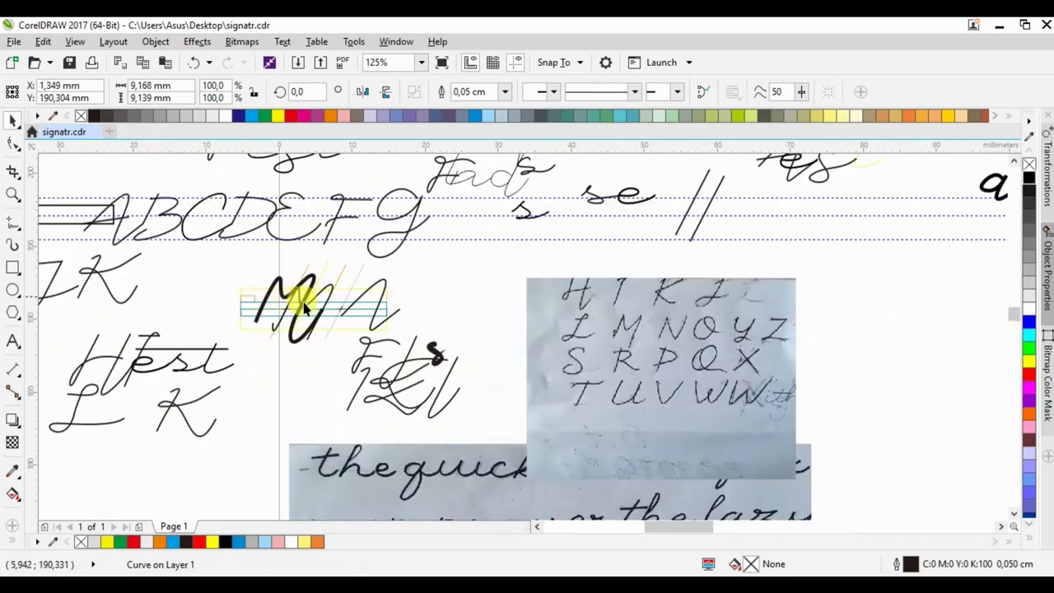
pyautogui.scroll(3, 321, 325)
pyautogui.moveTo(387, 329); pyautogui.dragTo(460, 330)
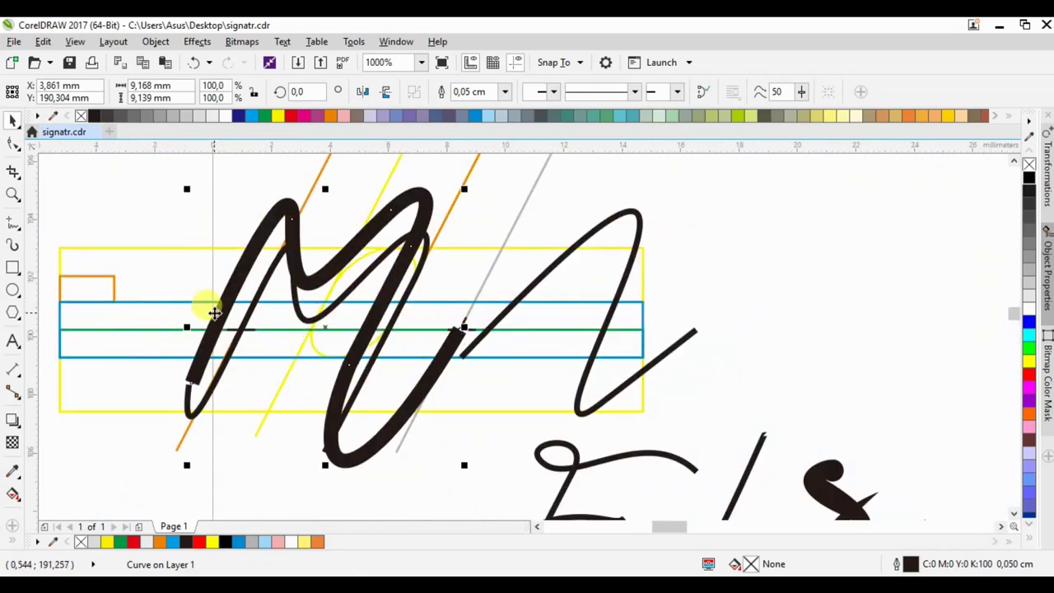
pyautogui.moveTo(187, 327); pyautogui.dragTo(219, 327)
# Reposition the M's start point, lower its valley, and reshape its right loop and top curves
pyautogui.press('F10')
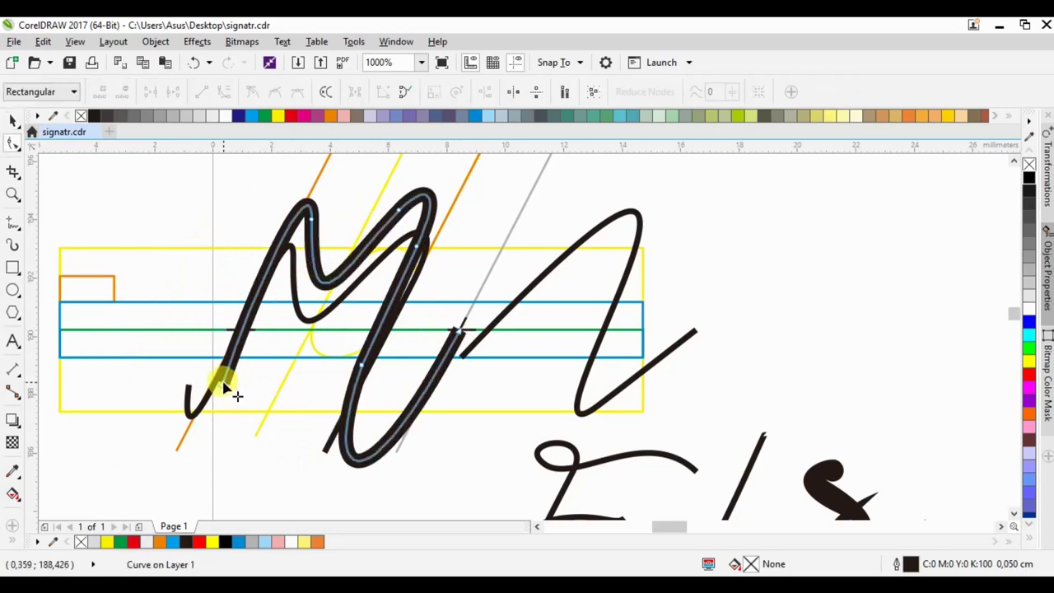
pyautogui.moveTo(222, 386); pyautogui.dragTo(189, 418)
pyautogui.click(338, 280)
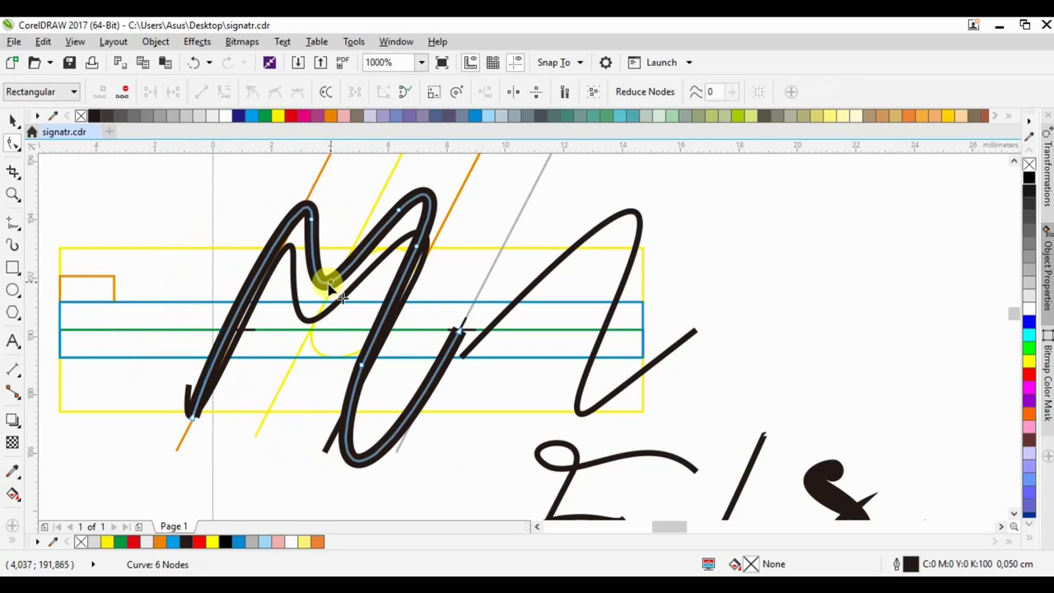
pyautogui.moveTo(327, 284); pyautogui.dragTo(309, 328)
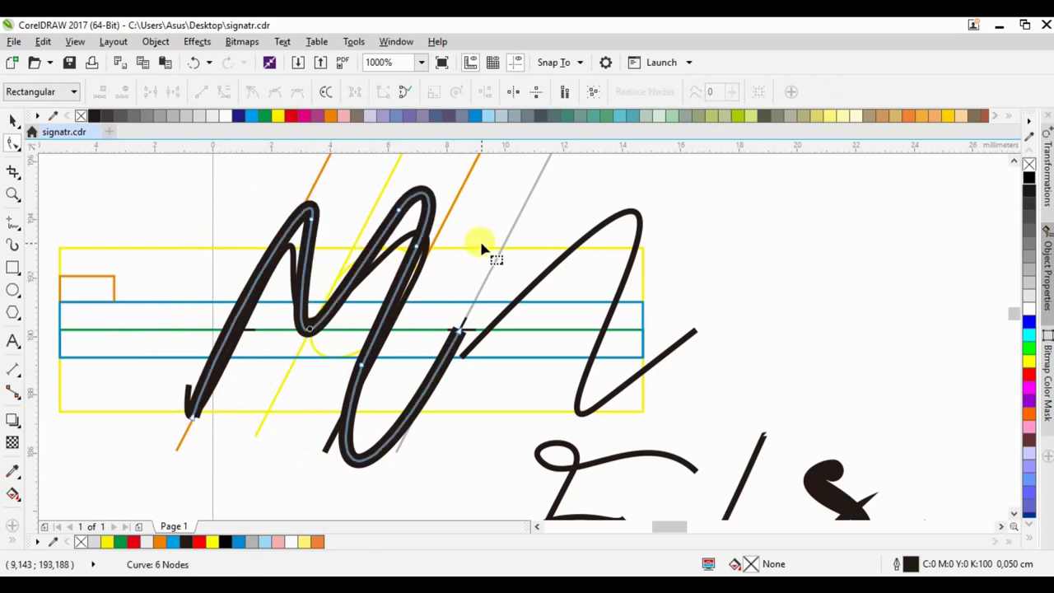
pyautogui.moveTo(422, 249); pyautogui.dragTo(427, 260)
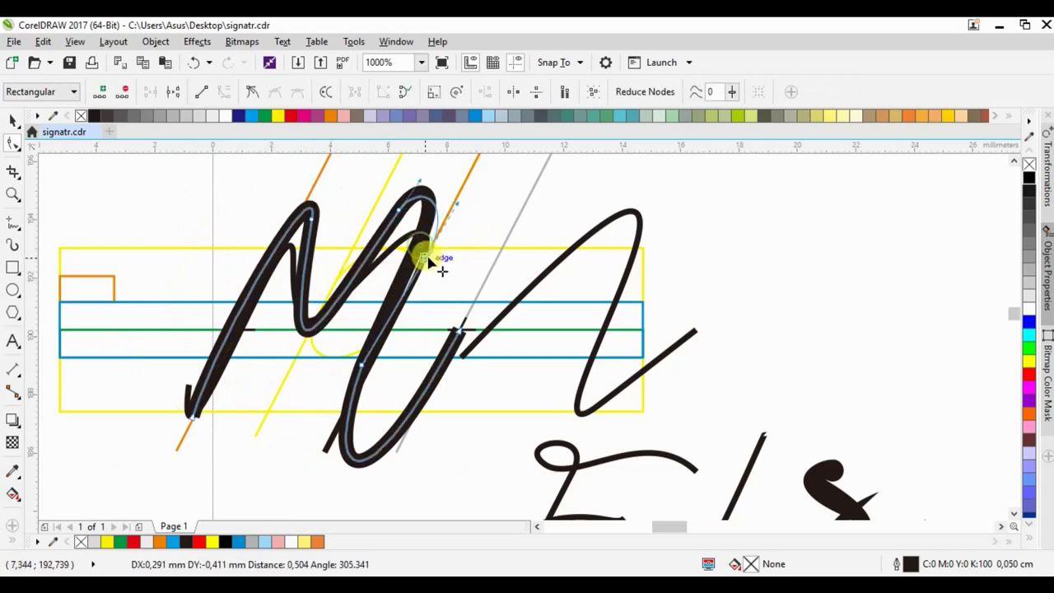
pyautogui.click(362, 364)
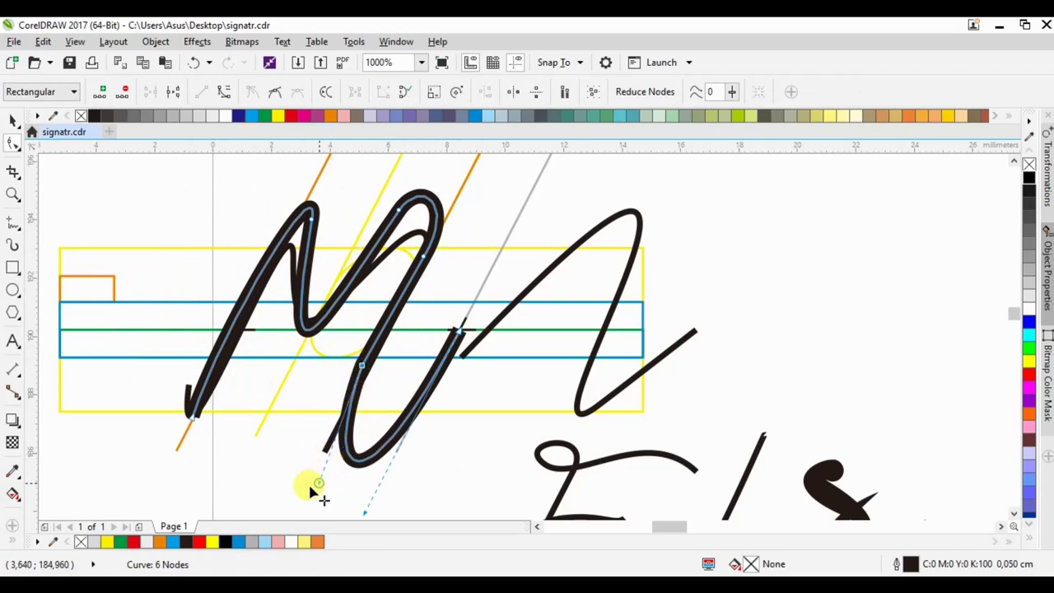
pyautogui.moveTo(312, 490); pyautogui.dragTo(303, 486)
pyautogui.moveTo(401, 212)
pyautogui.mouseDown()
pyautogui.moveTo(421, 215)
pyautogui.moveTo(440, 183)
pyautogui.moveTo(454, 192)
pyautogui.mouseUp()
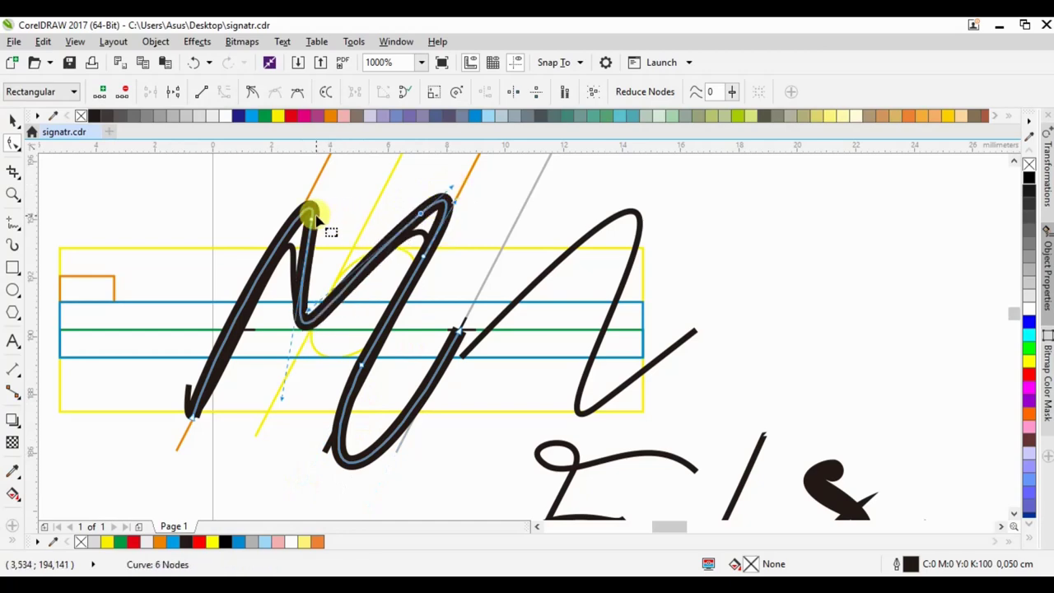
pyautogui.moveTo(316, 218); pyautogui.dragTo(325, 165)
# Reshape the M's middle and lower strokes and delete an extra node, leaving five
pyautogui.scroll(2, 313, 198)
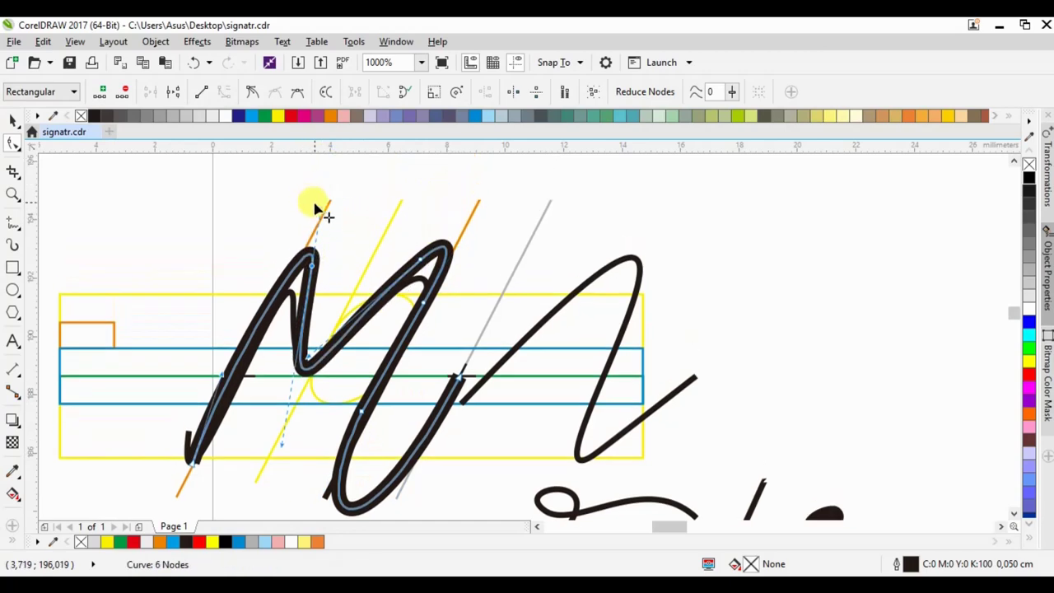
pyautogui.moveTo(317, 207); pyautogui.dragTo(305, 211)
pyautogui.moveTo(339, 377); pyautogui.dragTo(341, 380)
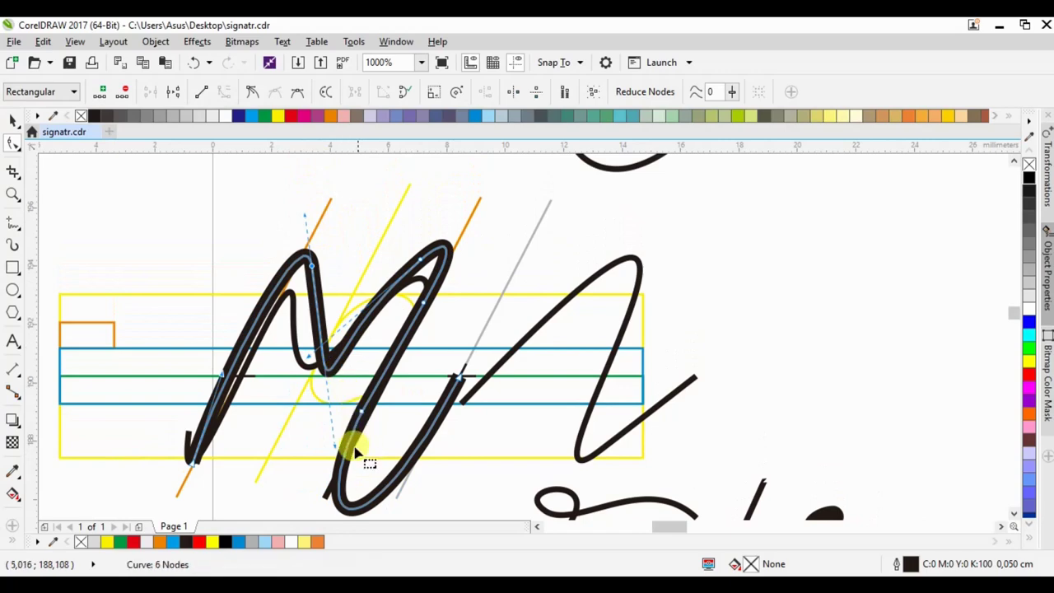
pyautogui.moveTo(337, 459); pyautogui.dragTo(301, 401)
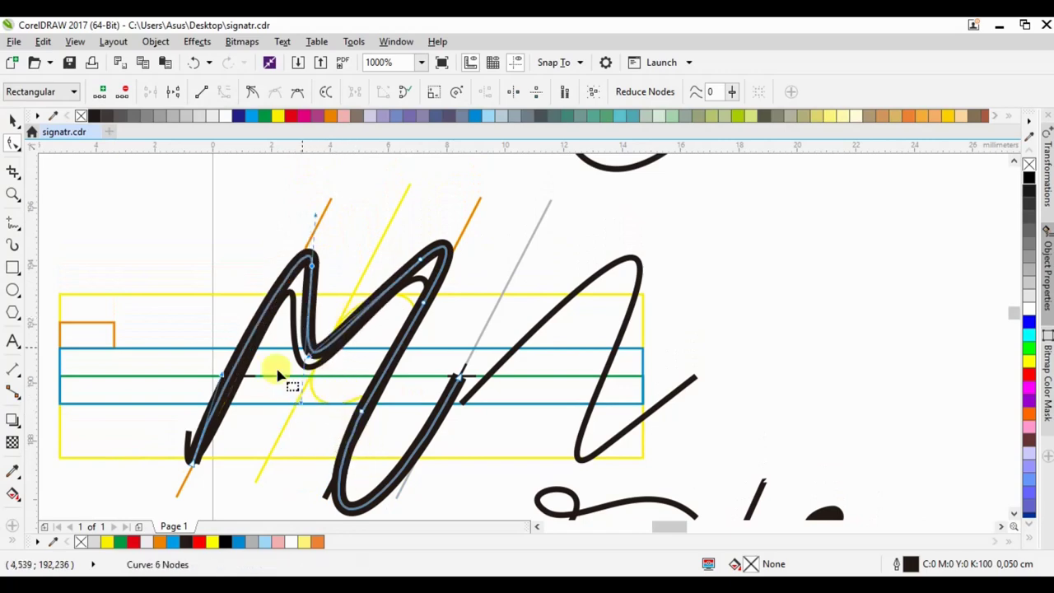
pyautogui.moveTo(362, 411); pyautogui.dragTo(368, 422)
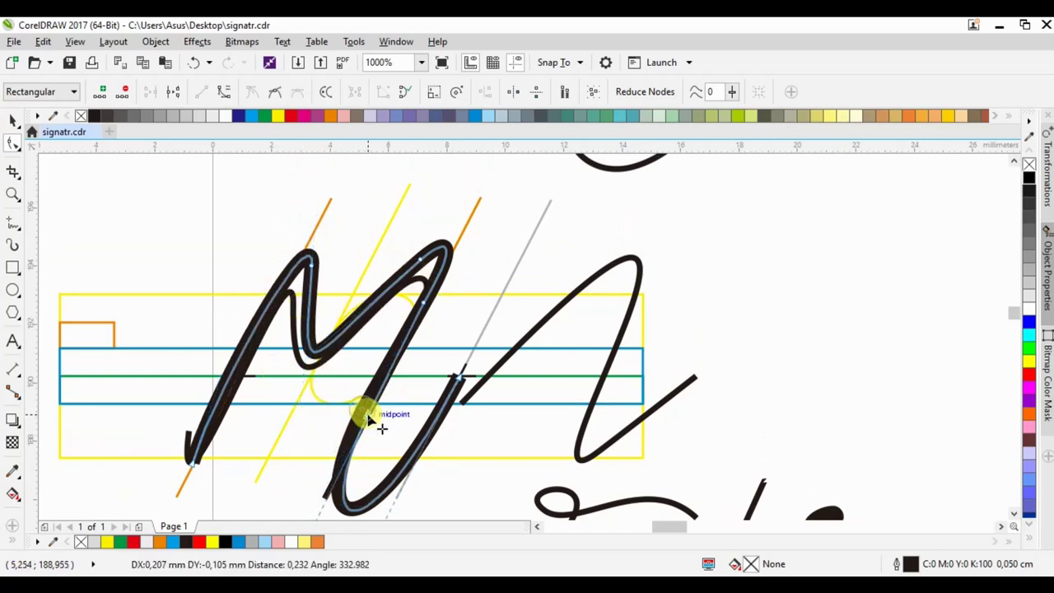
pyautogui.press('Delete')
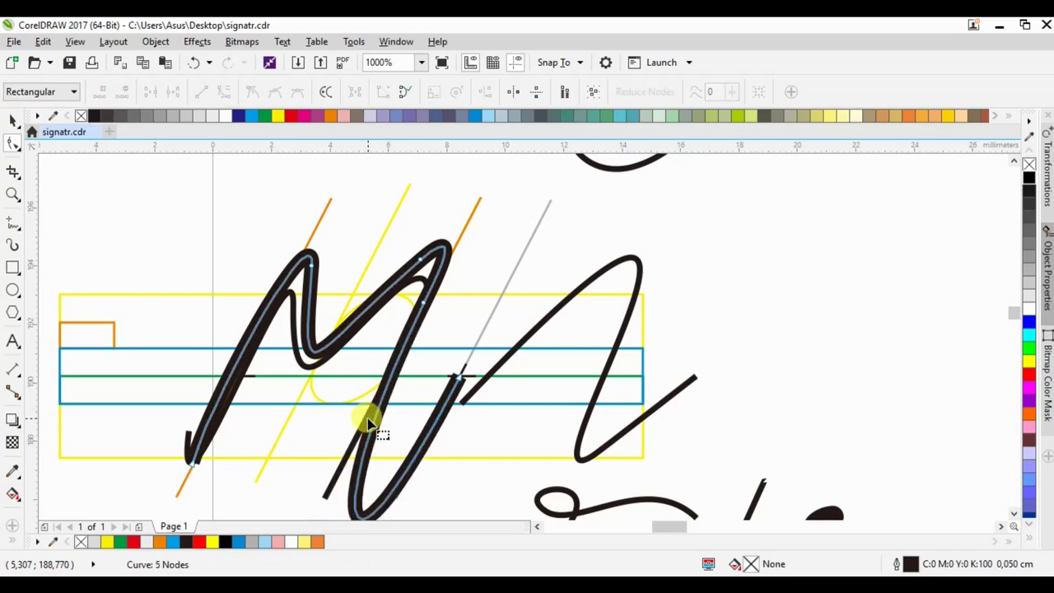
pyautogui.scroll(-1, 216, 301)
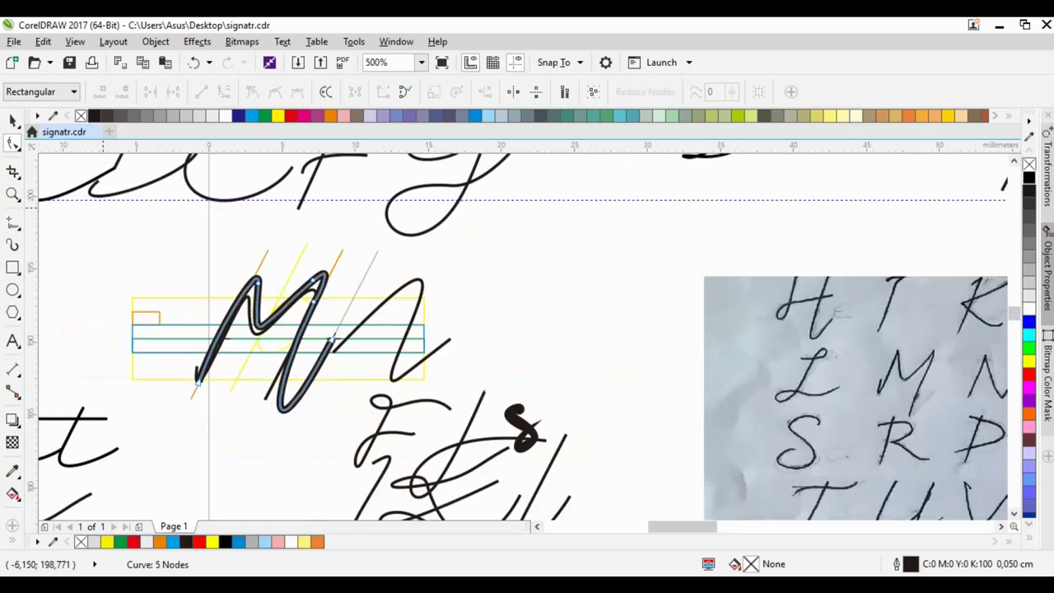
# Move the finished M beside 'aestra' and snap it onto the a's start
pyautogui.press('space')
pyautogui.scroll(-1, 164, 419)
pyautogui.scroll(-1, 177, 403)
pyautogui.moveTo(177, 404)
pyautogui.mouseDown()
pyautogui.moveTo(492, 352)
pyautogui.moveTo(492, 342)
pyautogui.mouseUp()
pyautogui.scroll(2, 492, 341)
pyautogui.scroll(2, 416, 328)
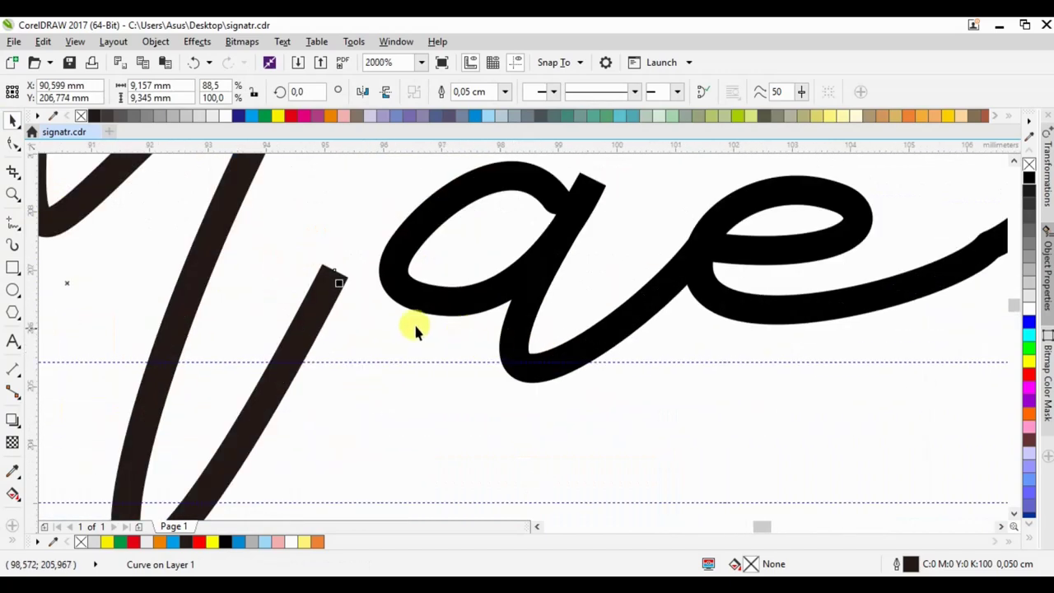
pyautogui.moveTo(337, 269)
pyautogui.mouseDown()
pyautogui.moveTo(398, 259)
pyautogui.moveTo(402, 246)
pyautogui.mouseUp()
pyautogui.scroll(-2, 385, 265)
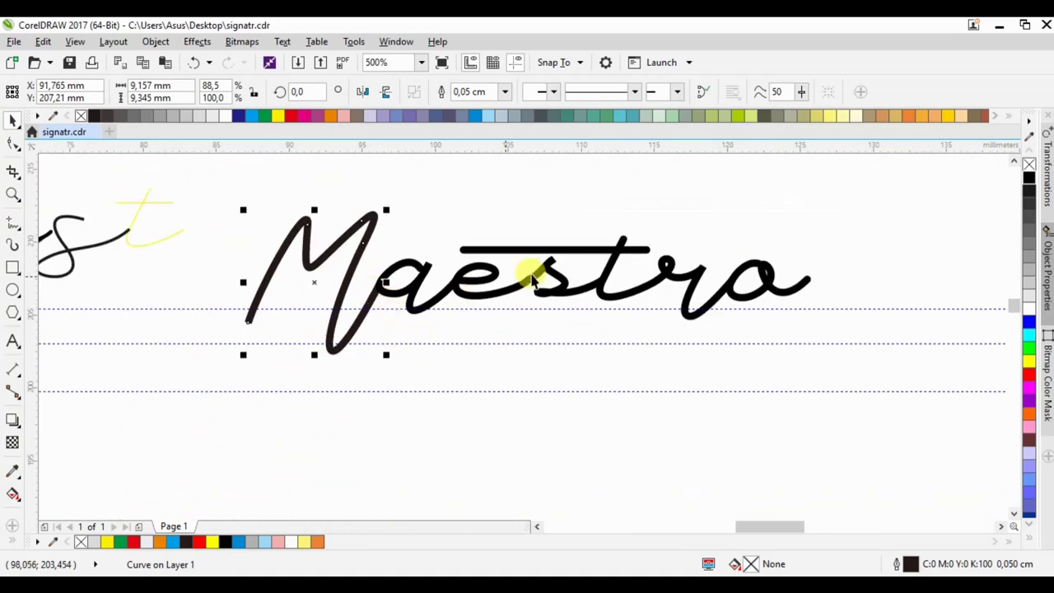
pyautogui.click(593, 196)
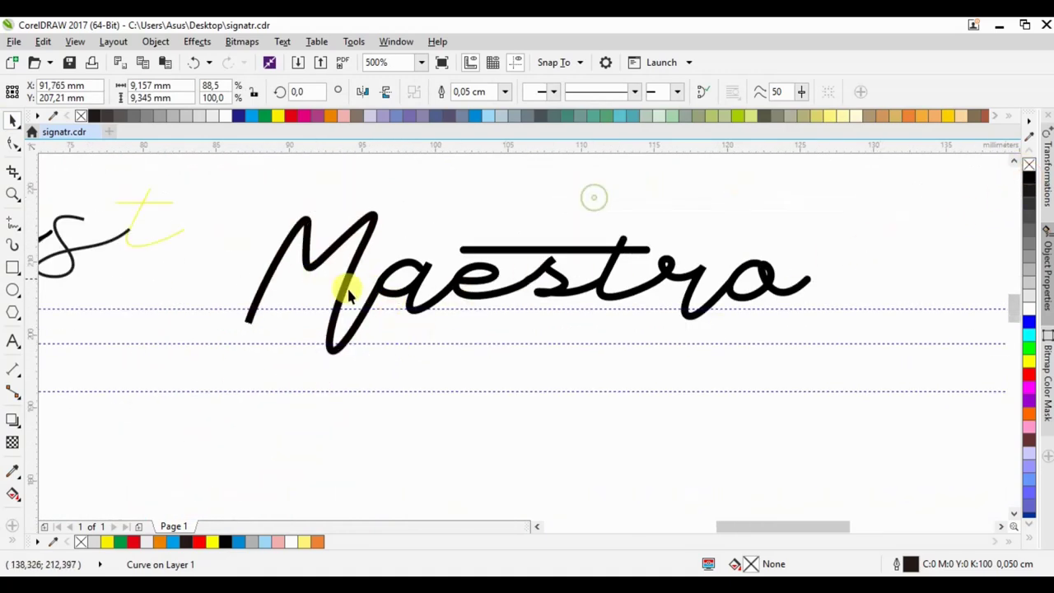
# Rearrange spare letter curves: L above 'Hest', lower M beside HIJK, another onto FEL
pyautogui.scroll(-1, 346, 288)
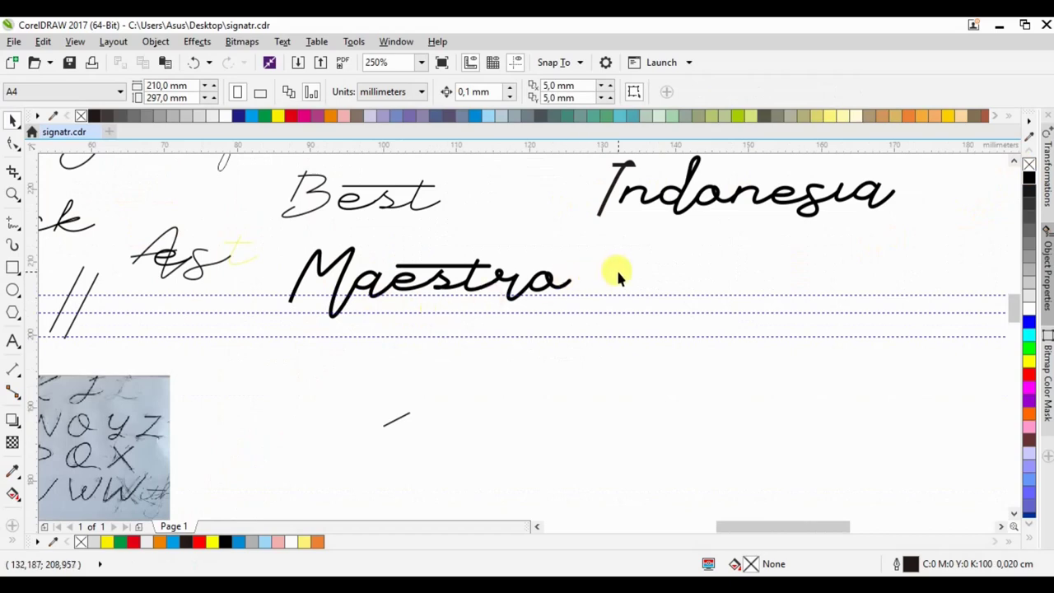
pyautogui.scroll(-1, 618, 276)
pyautogui.moveTo(153, 400); pyautogui.dragTo(60, 413)
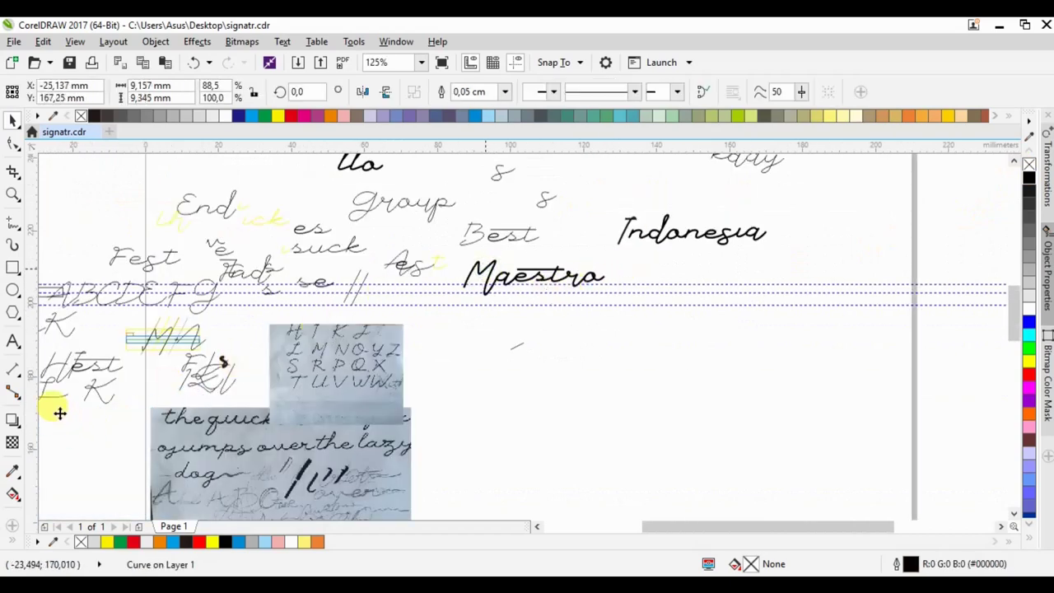
pyautogui.scroll(-1, 404, 357)
pyautogui.scroll(2, 247, 368)
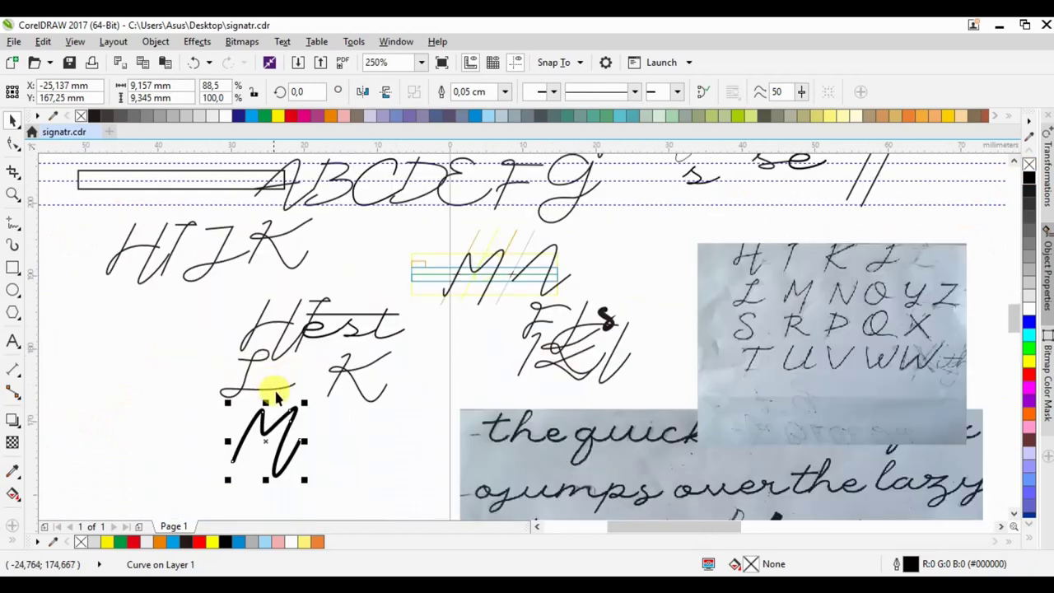
pyautogui.click(275, 385)
pyautogui.moveTo(292, 377)
pyautogui.mouseDown()
pyautogui.moveTo(498, 306)
pyautogui.moveTo(393, 290)
pyautogui.mouseUp()
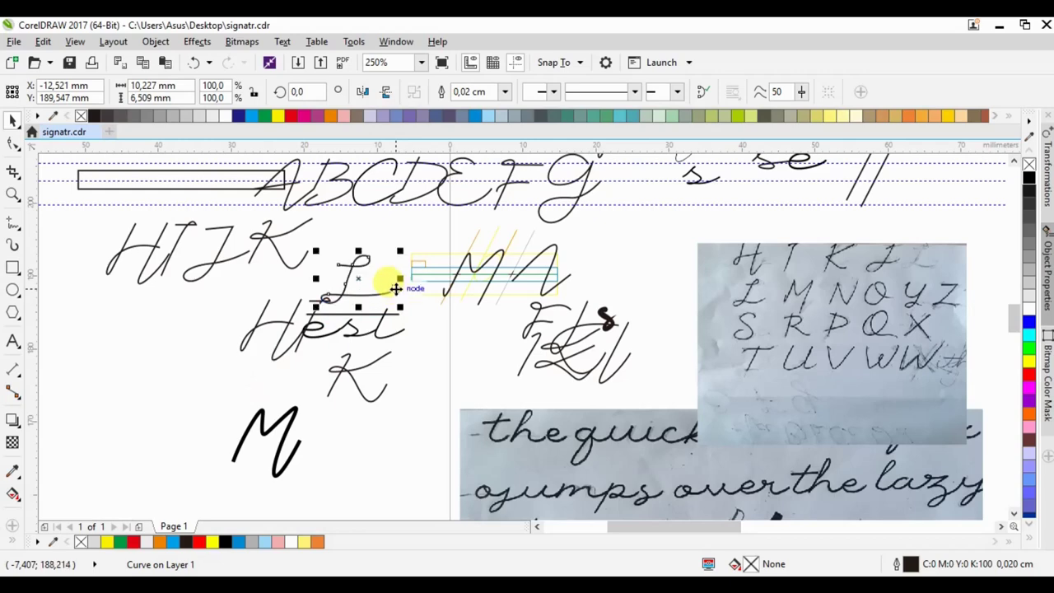
pyautogui.moveTo(290, 420); pyautogui.dragTo(172, 314)
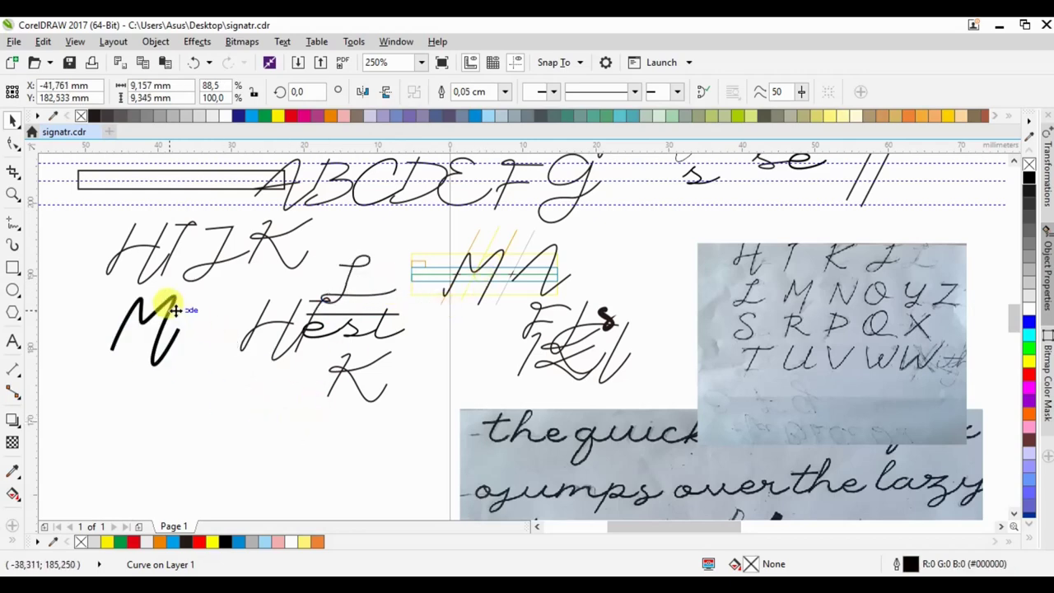
pyautogui.moveTo(497, 259); pyautogui.dragTo(551, 370)
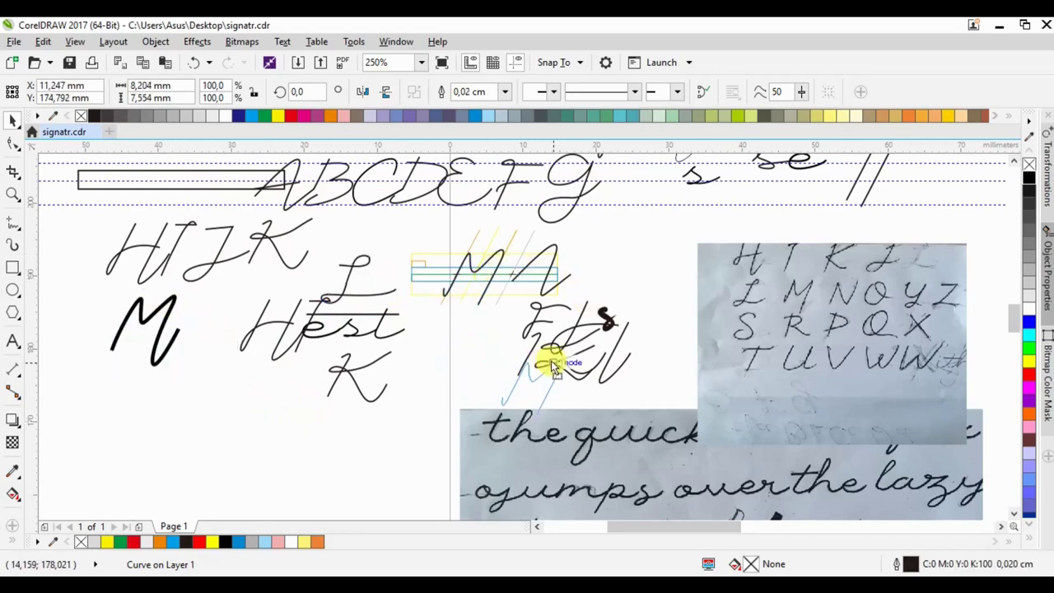
pyautogui.scroll(2, 574, 321)
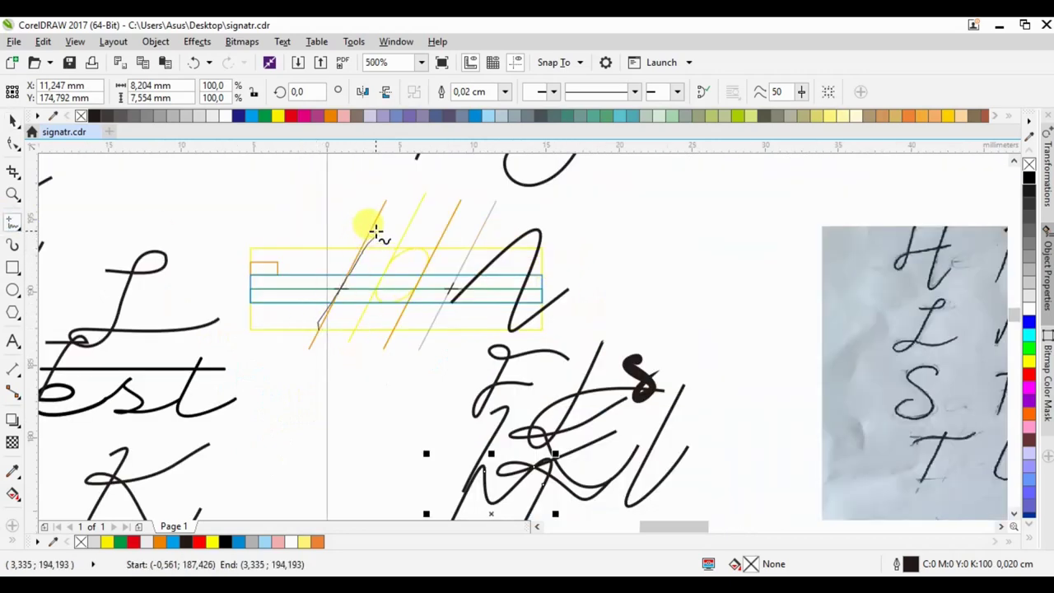
# Draw a freehand N-shaped stroke over the guides and trim it to four nodes
pyautogui.moveTo(317, 327); pyautogui.dragTo(463, 198)
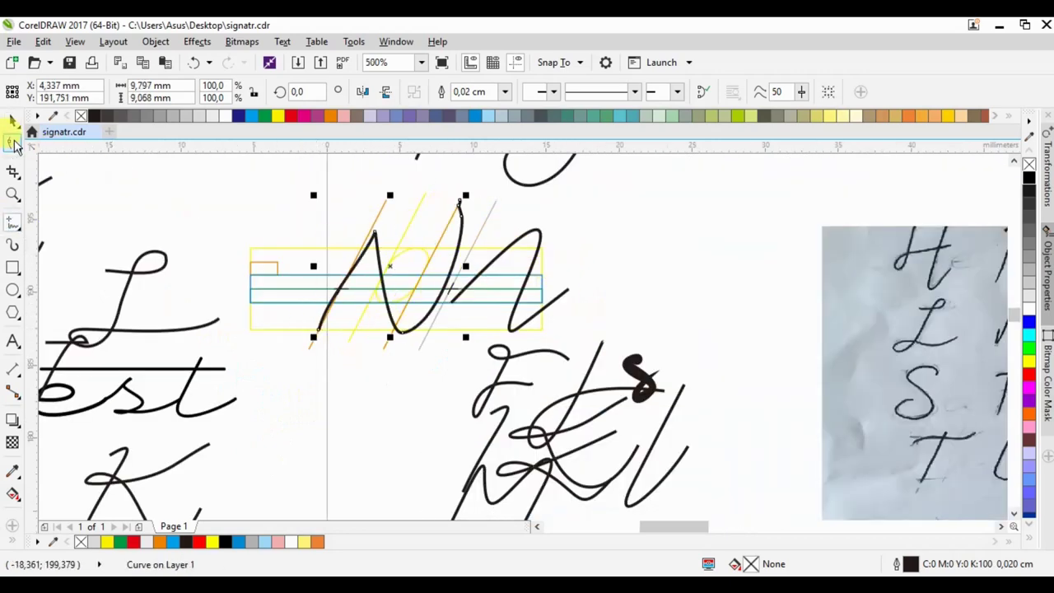
pyautogui.click(12, 142)
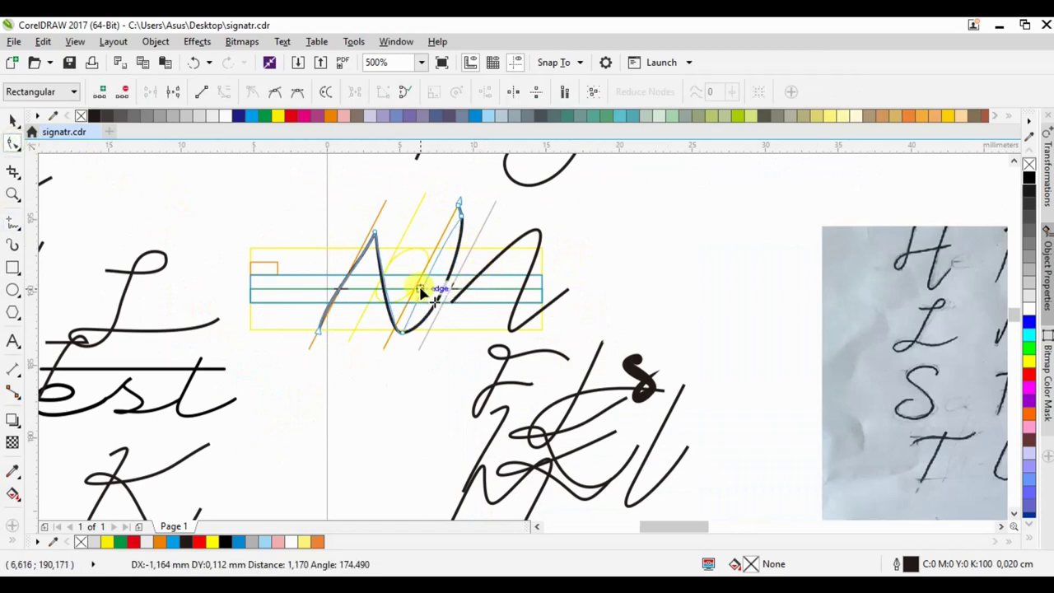
pyautogui.moveTo(432, 292)
pyautogui.mouseDown()
pyautogui.moveTo(460, 212)
pyautogui.moveTo(438, 249)
pyautogui.mouseUp()
pyautogui.doubleClick(458, 208)
pyautogui.doubleClick(457, 205)
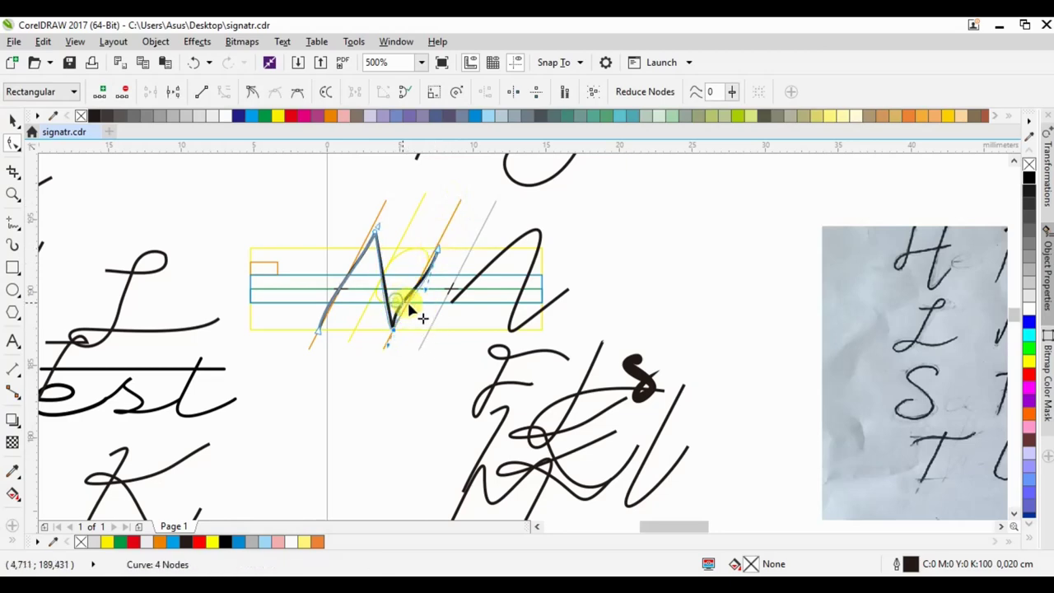
# Adjust the N stroke's nodes so its zigzag follows the slanted guides cleanly
pyautogui.moveTo(407, 298); pyautogui.dragTo(433, 282)
pyautogui.scroll(1, 442, 262)
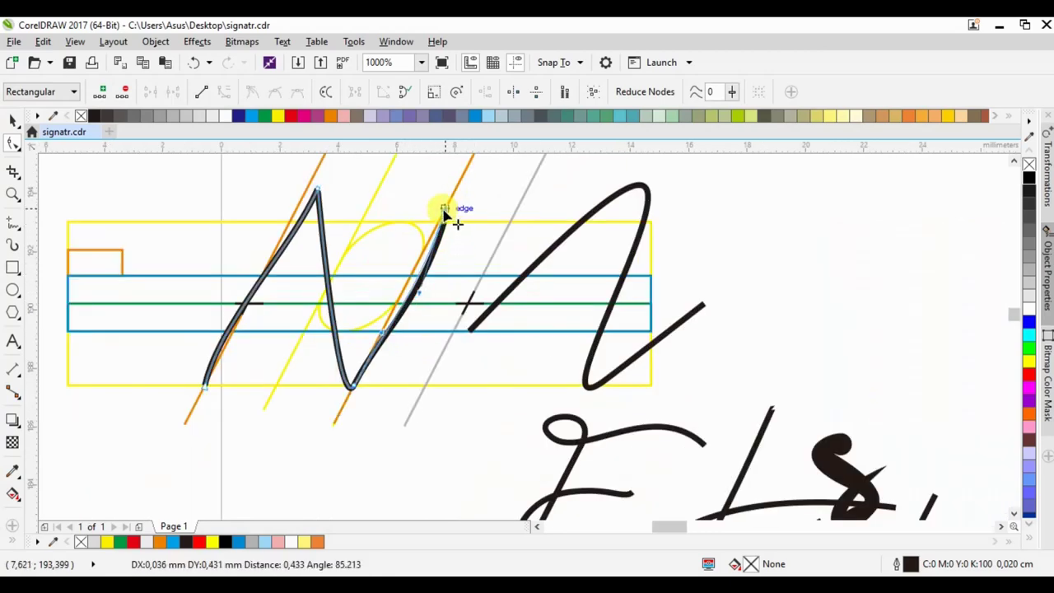
pyautogui.moveTo(442, 228); pyautogui.dragTo(443, 211)
pyautogui.moveTo(414, 298); pyautogui.dragTo(401, 299)
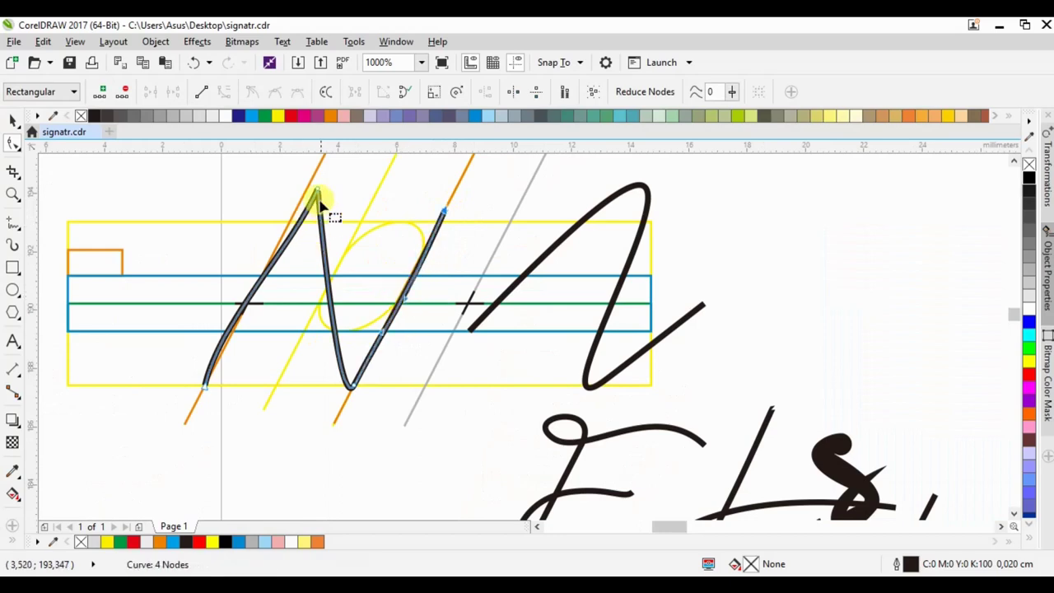
pyautogui.moveTo(315, 194); pyautogui.dragTo(304, 195)
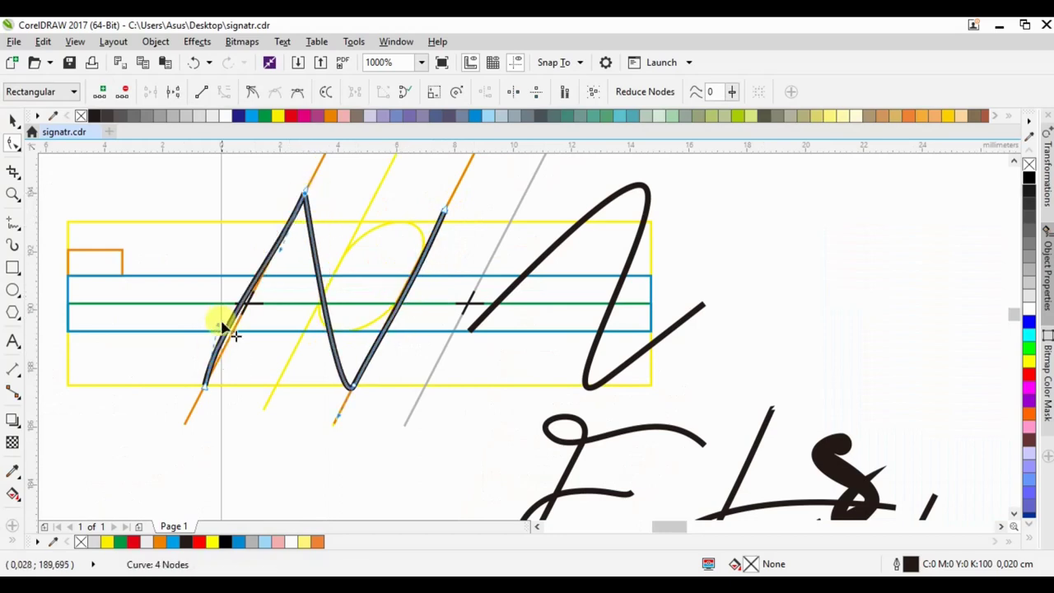
pyautogui.moveTo(231, 327); pyautogui.dragTo(272, 288)
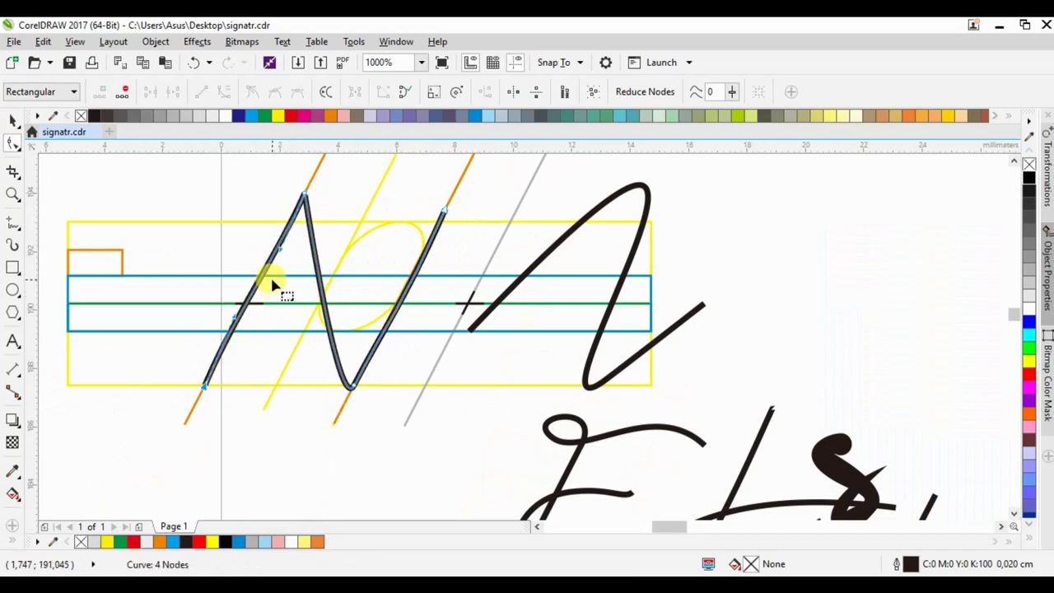
pyautogui.click(12, 121)
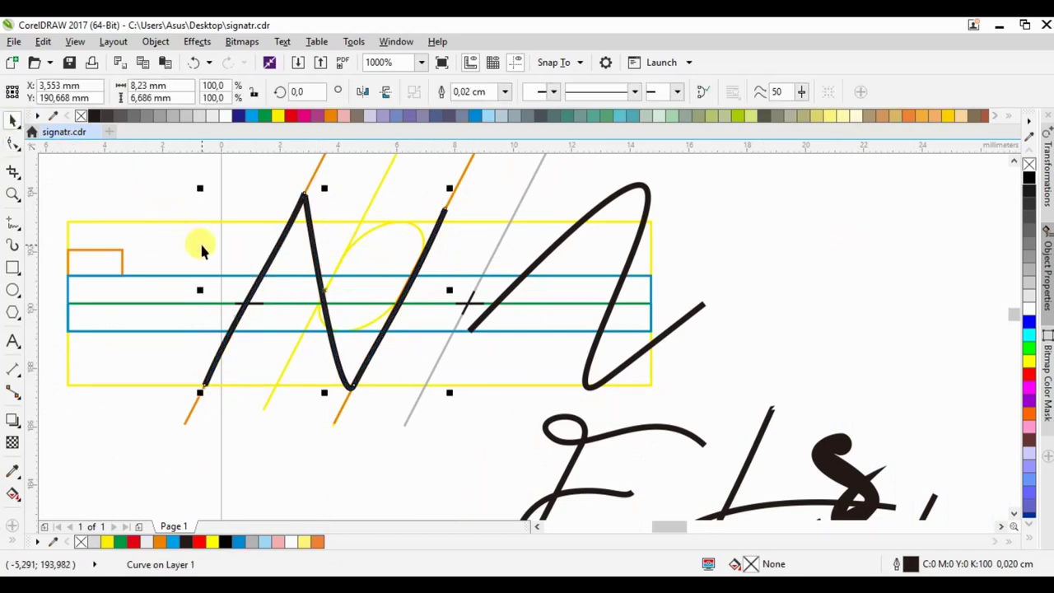
# Add a node to the N's right stroke and round its sharp valley into a smooth five-node bottom
pyautogui.scroll(-1, 329, 272)
pyautogui.scroll(-1, 367, 282)
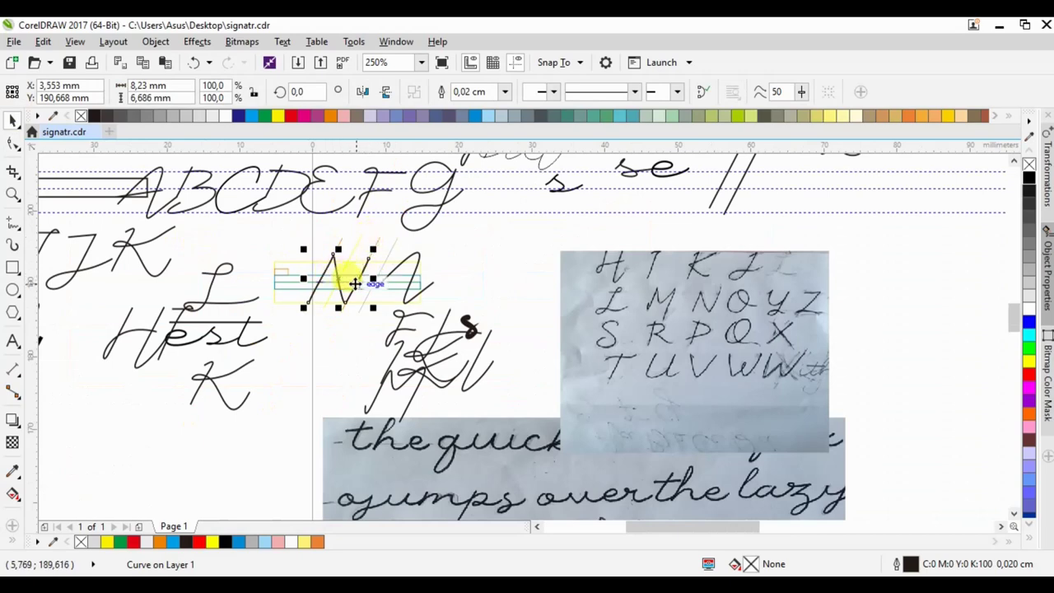
pyautogui.press('F10')
pyautogui.scroll(2, 353, 282)
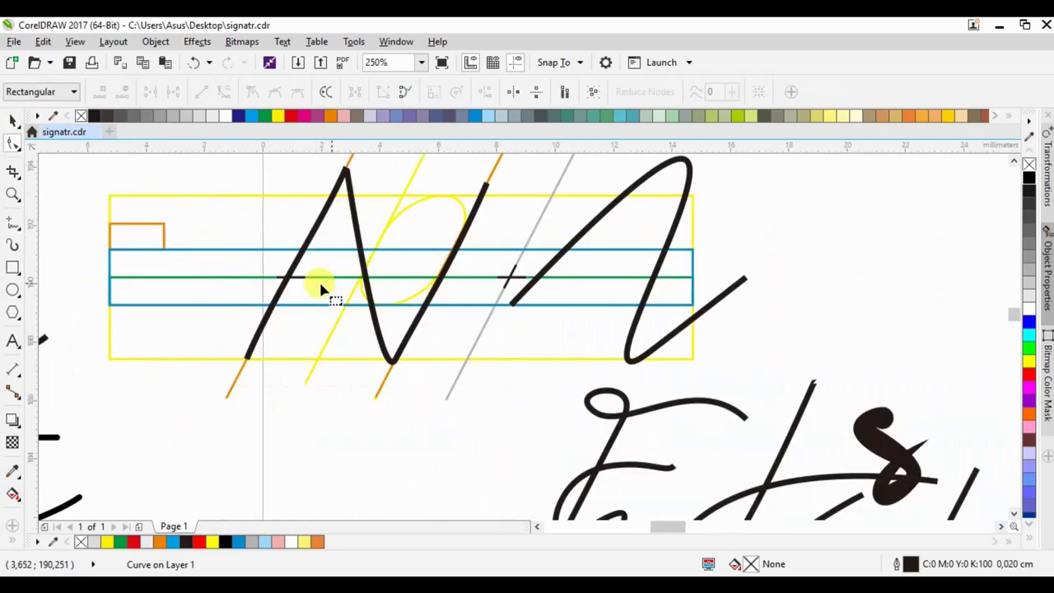
pyautogui.doubleClick(442, 282)
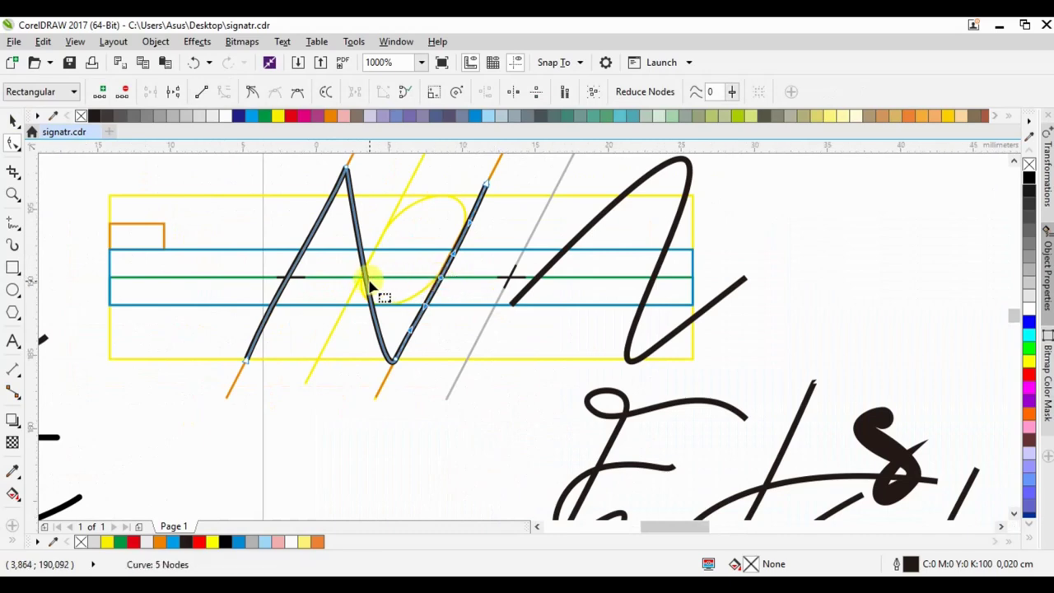
pyautogui.scroll(-1, 369, 283)
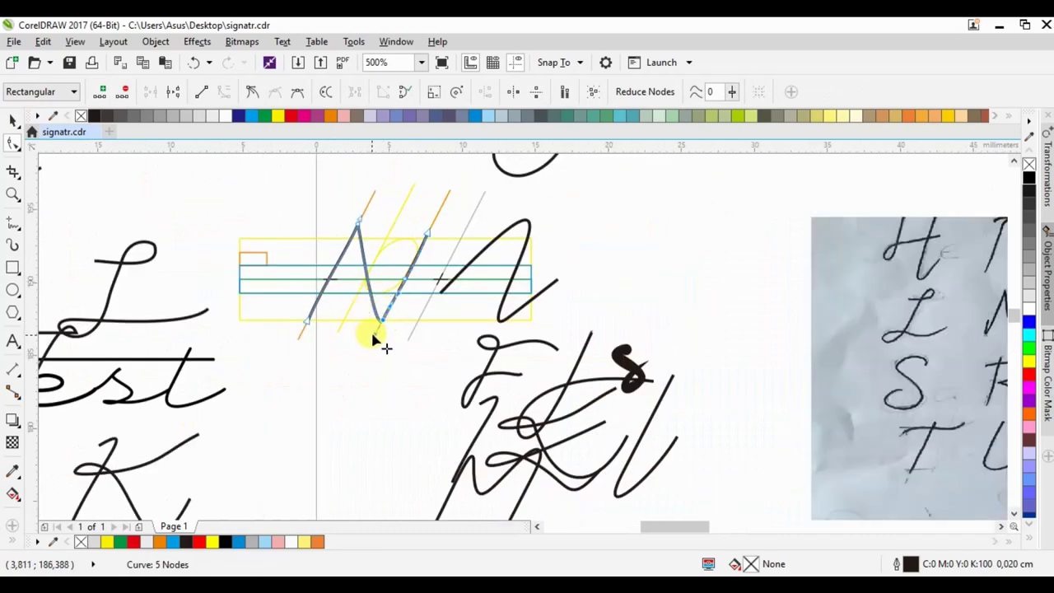
pyautogui.moveTo(372, 340)
pyautogui.mouseDown()
pyautogui.moveTo(352, 335)
pyautogui.moveTo(371, 321)
pyautogui.mouseUp()
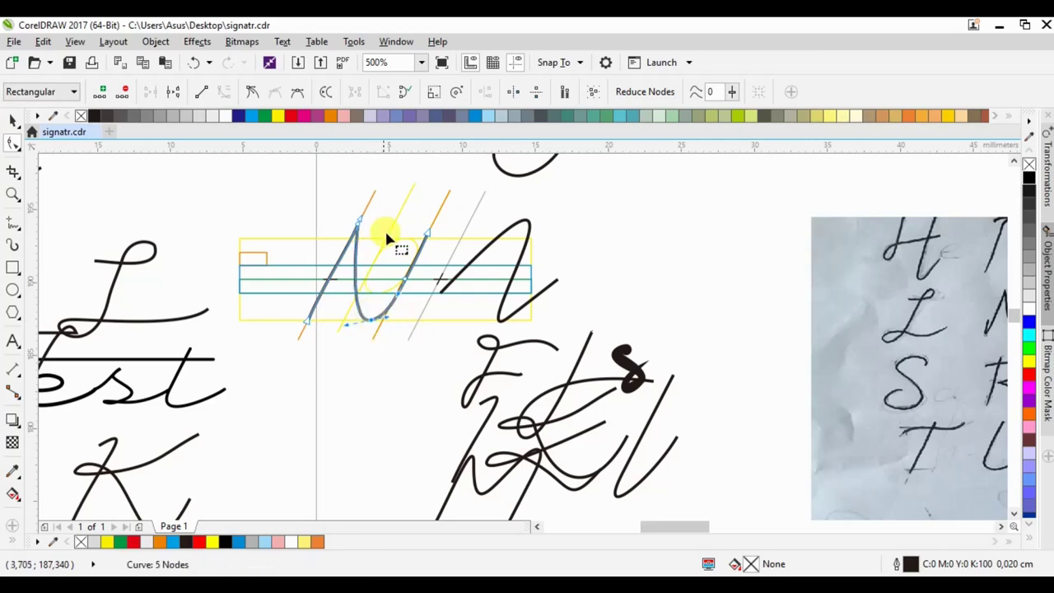
pyautogui.scroll(2, 365, 313)
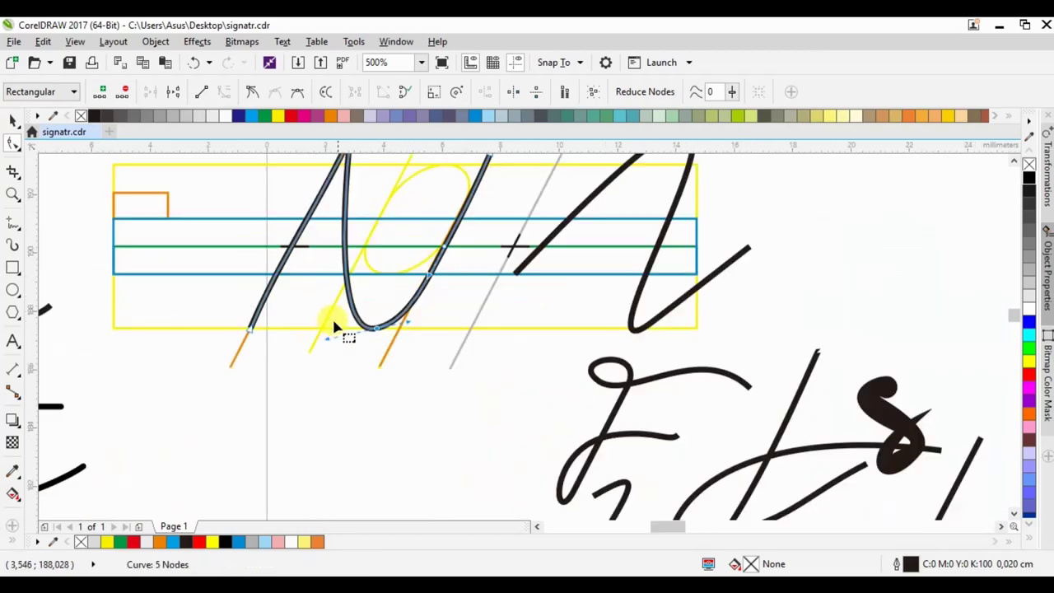
pyautogui.moveTo(326, 344)
pyautogui.mouseDown()
pyautogui.moveTo(351, 329)
pyautogui.moveTo(406, 337)
pyautogui.mouseUp()
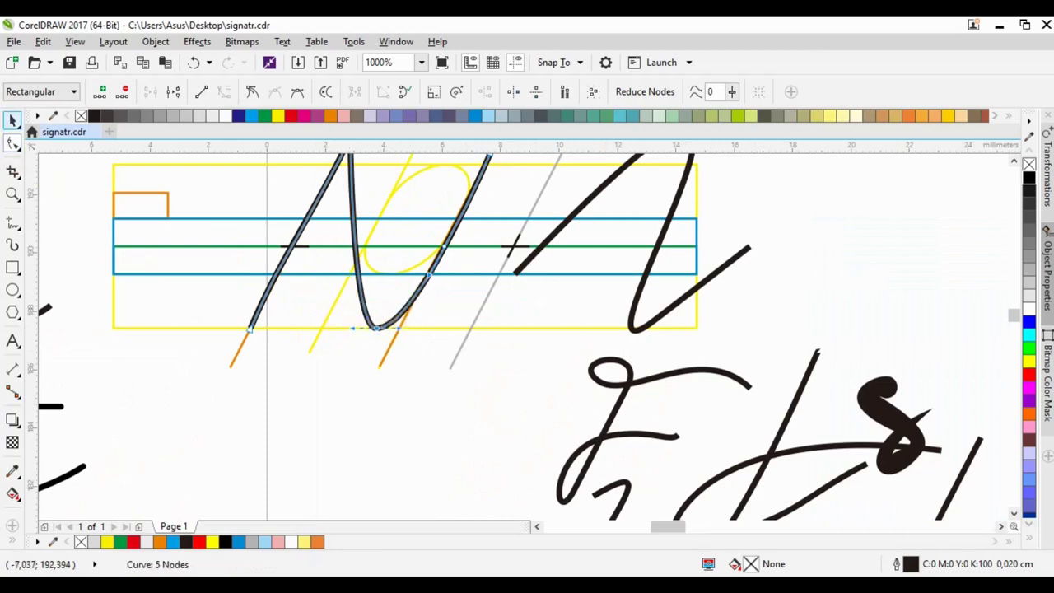
pyautogui.press('space')
pyautogui.scroll(-3, 326, 394)
pyautogui.scroll(-2, 429, 324)
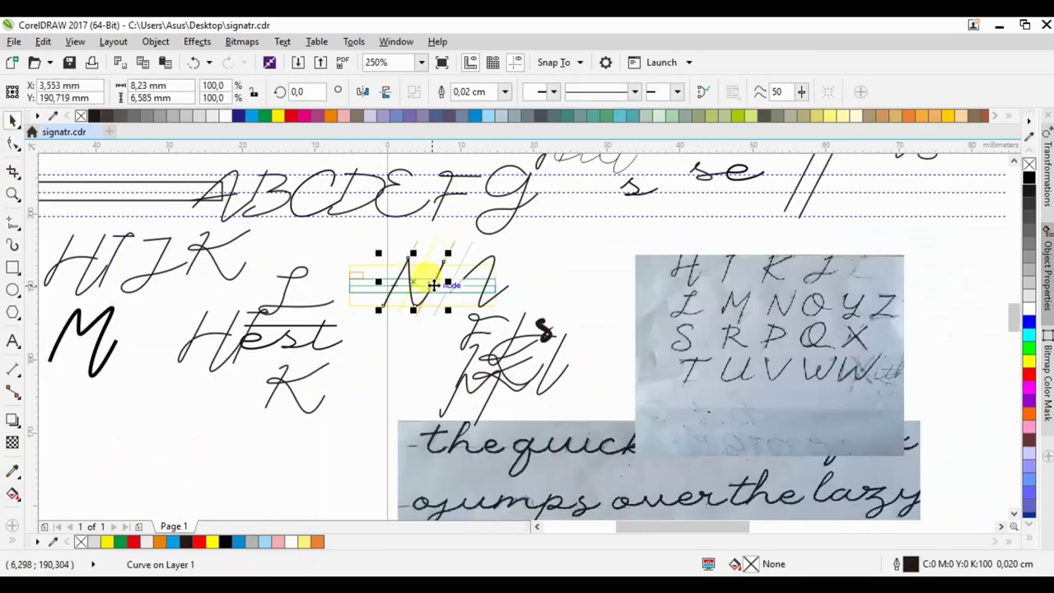
# Move the finished N beside the M so the row reads 'MN' before 'Hest'
pyautogui.moveTo(434, 285)
pyautogui.mouseDown()
pyautogui.moveTo(161, 336)
pyautogui.moveTo(118, 373)
pyautogui.mouseUp()
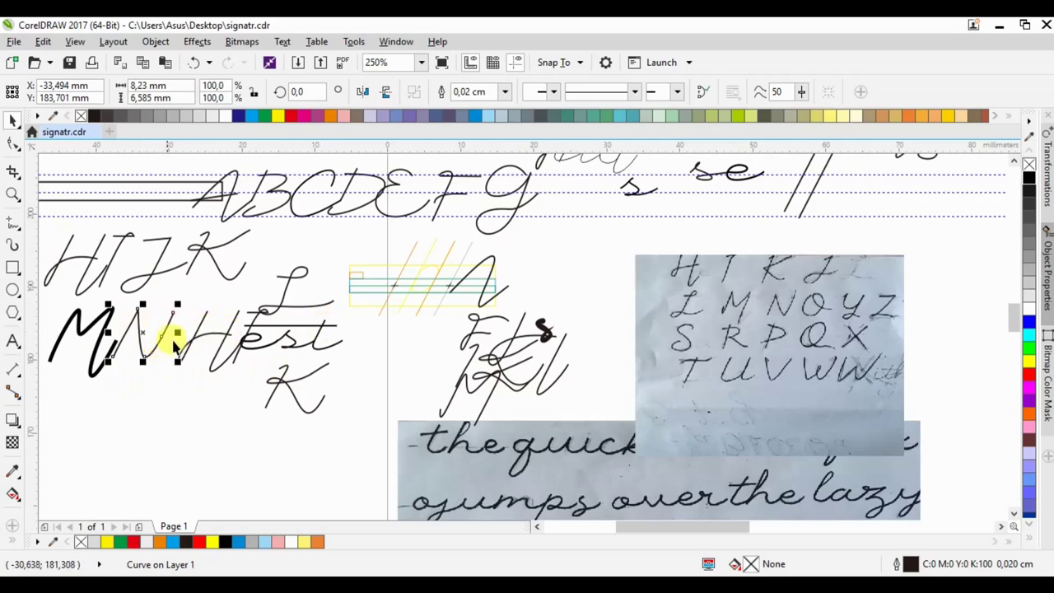
pyautogui.click(402, 330)
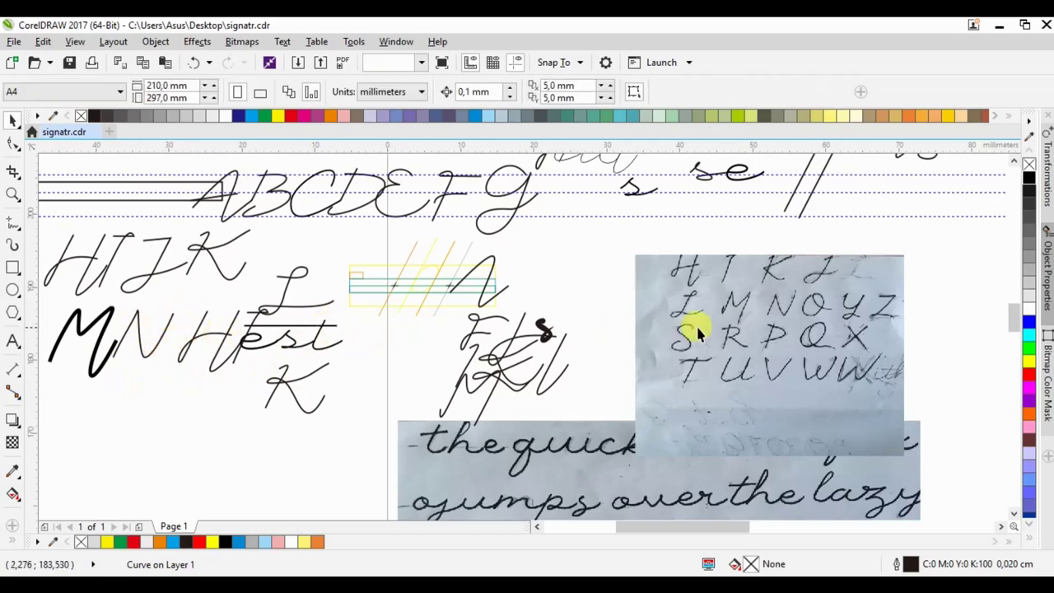
pyautogui.scroll(5, 445, 288)
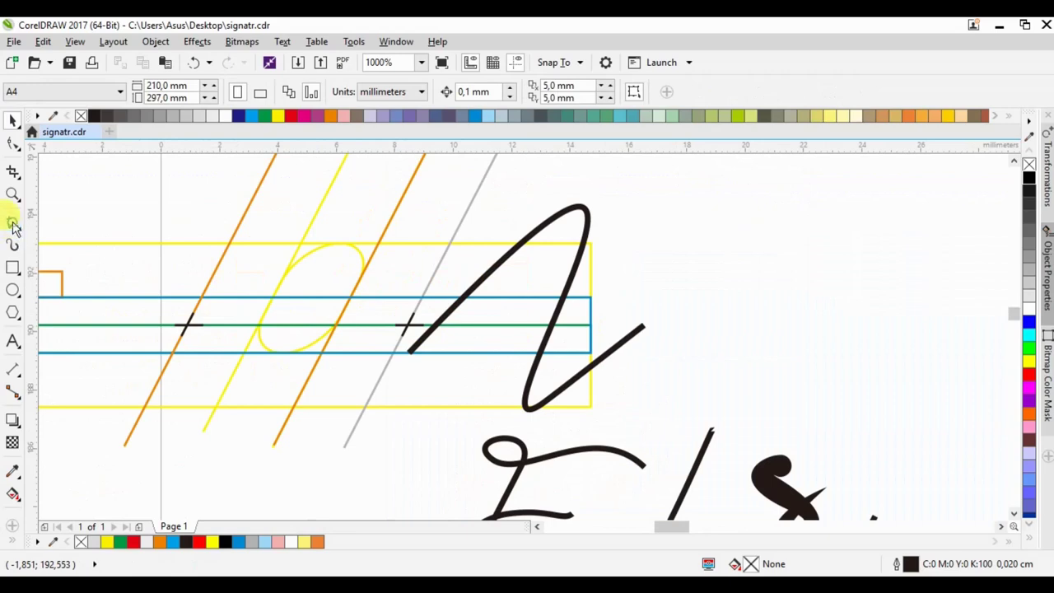
pyautogui.click(12, 224)
pyautogui.scroll(-4, 236, 284)
pyautogui.scroll(-1, 604, 325)
# Draw a seven-node freehand loop with a tail over the guide ellipse, redoing the first attempt
pyautogui.scroll(3, 633, 317)
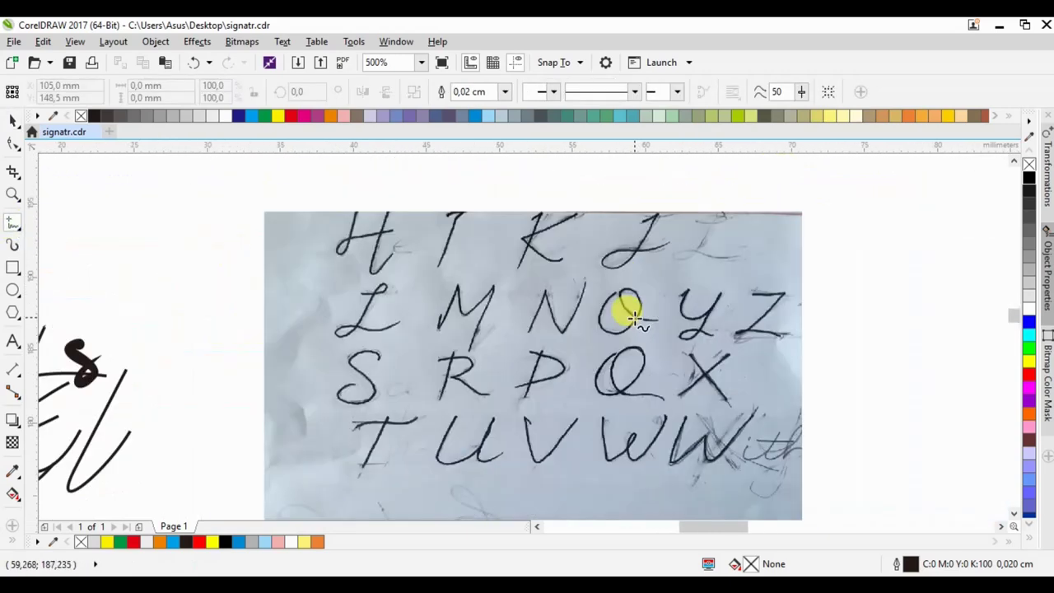
pyautogui.scroll(-2, 631, 321)
pyautogui.scroll(2, 281, 290)
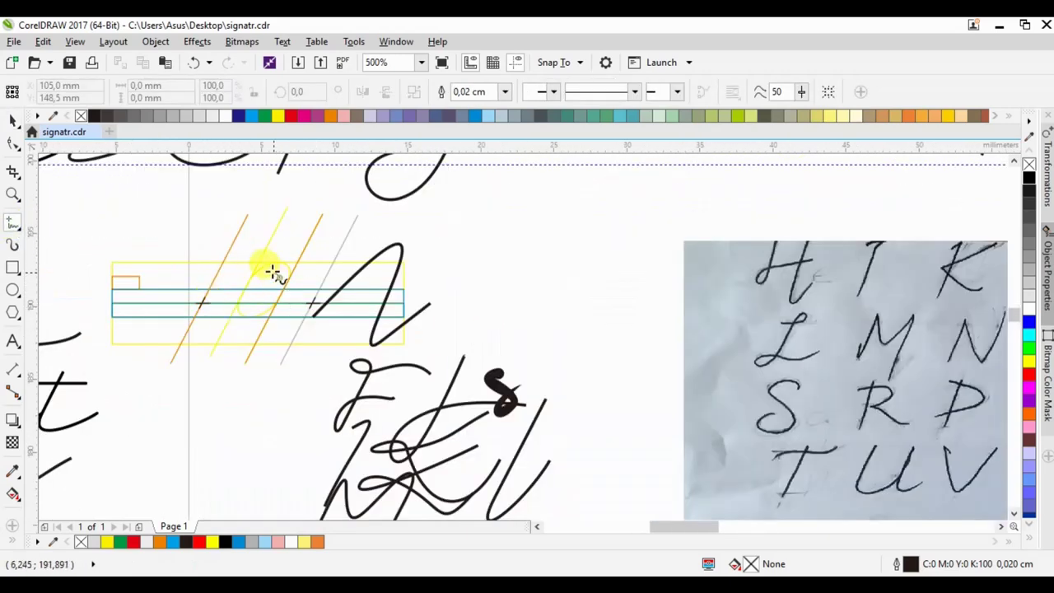
pyautogui.moveTo(272, 272); pyautogui.dragTo(270, 298)
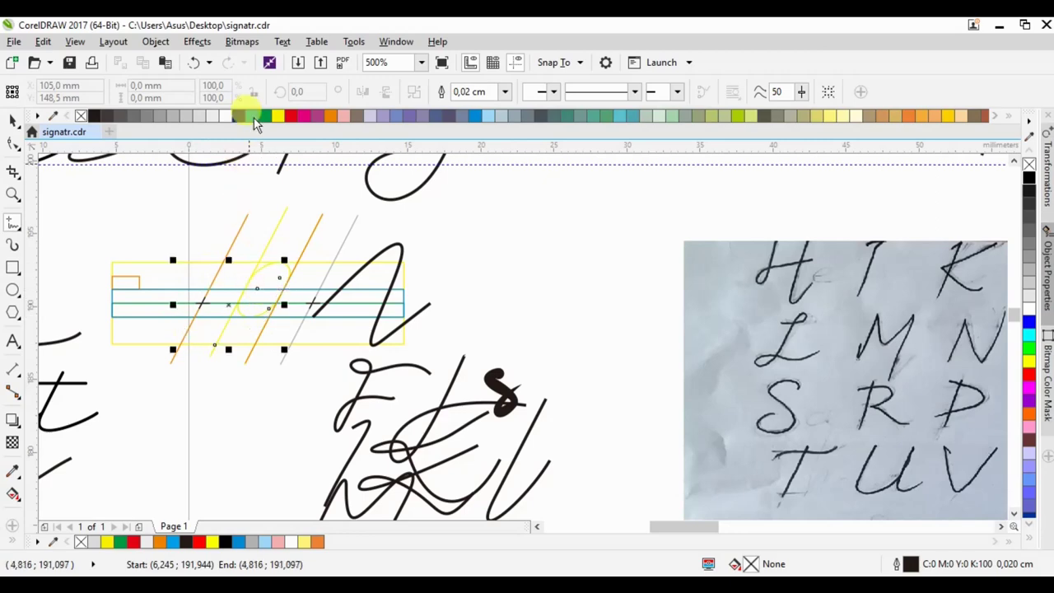
pyautogui.click(192, 62)
pyautogui.moveTo(284, 280)
pyautogui.mouseDown()
pyautogui.moveTo(273, 297)
pyautogui.moveTo(275, 261)
pyautogui.moveTo(264, 287)
pyautogui.moveTo(313, 303)
pyautogui.mouseUp()
pyautogui.click(13, 143)
# Delete nodes from the Q stroke and reshape its inner loop and the big loop's left side
pyautogui.scroll(1, 210, 299)
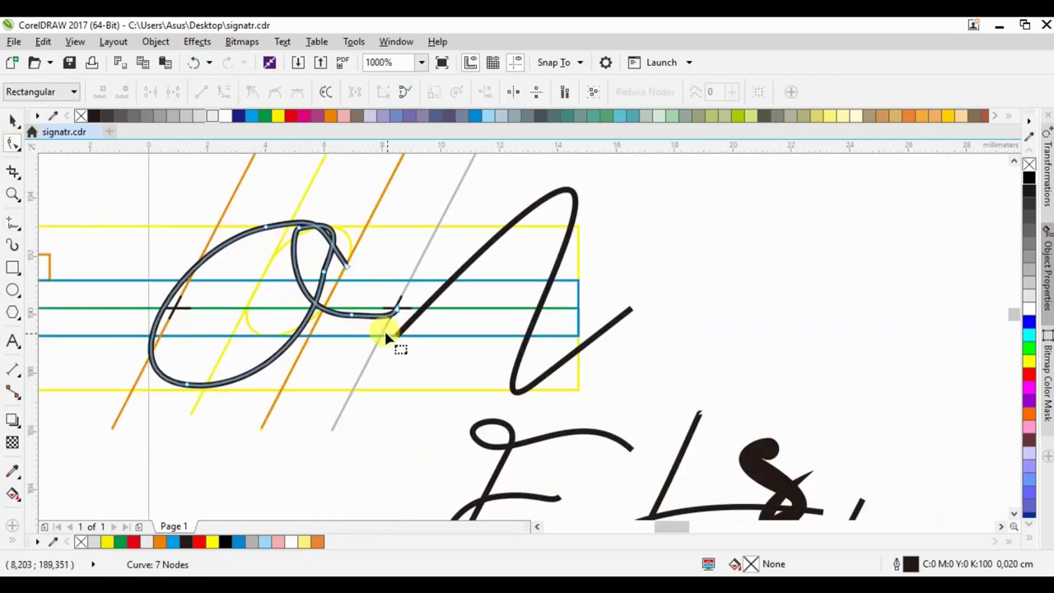
pyautogui.doubleClick(355, 319)
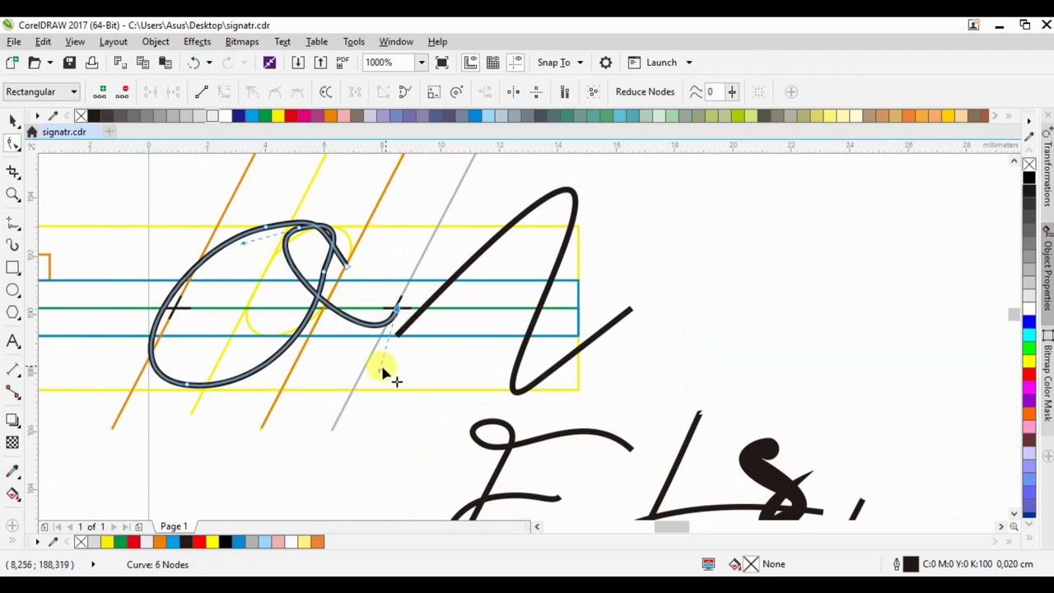
pyautogui.moveTo(377, 371); pyautogui.dragTo(333, 376)
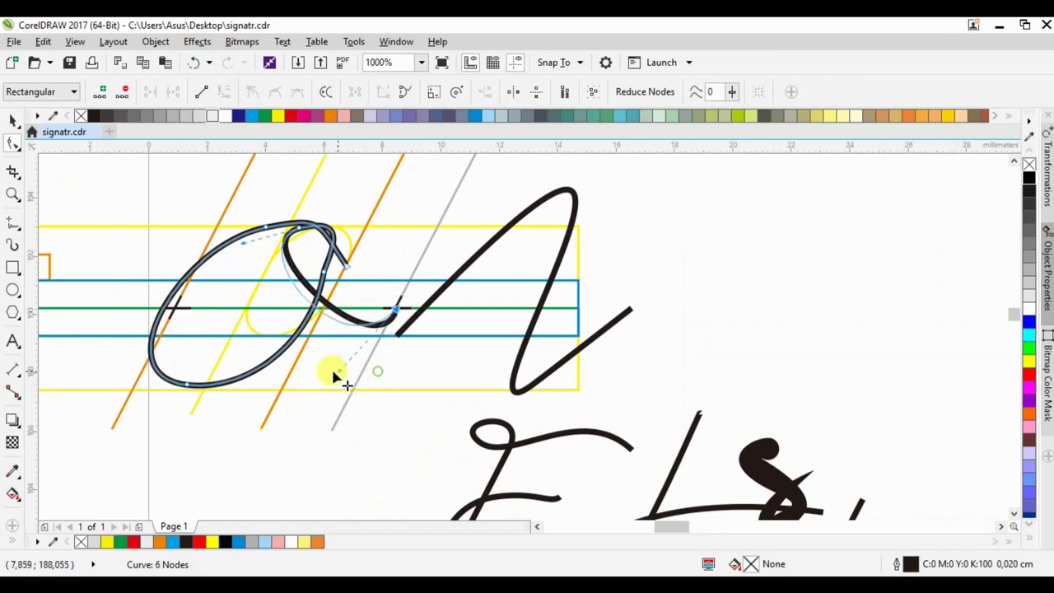
pyautogui.doubleClick(326, 275)
pyautogui.moveTo(336, 288); pyautogui.dragTo(338, 294)
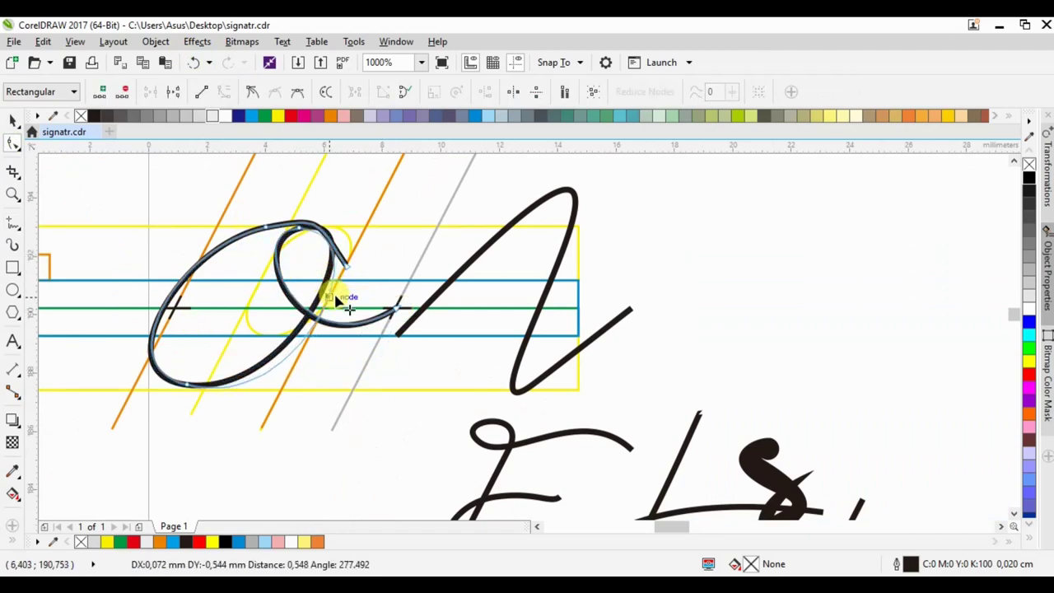
pyautogui.moveTo(301, 226); pyautogui.dragTo(294, 223)
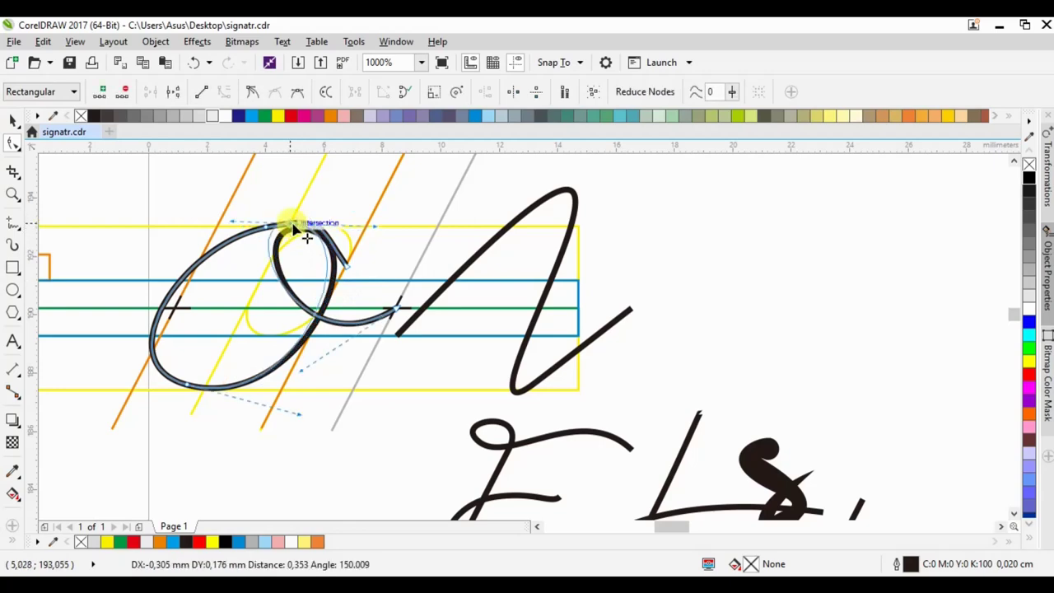
pyautogui.doubleClick(339, 265)
pyautogui.moveTo(301, 342); pyautogui.dragTo(303, 333)
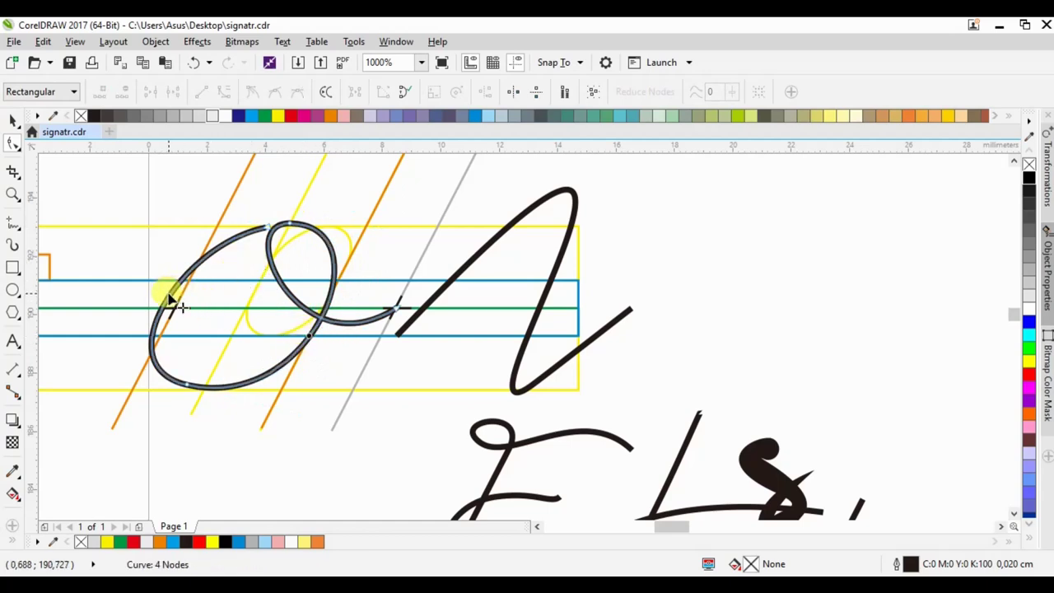
pyautogui.moveTo(169, 293); pyautogui.dragTo(172, 294)
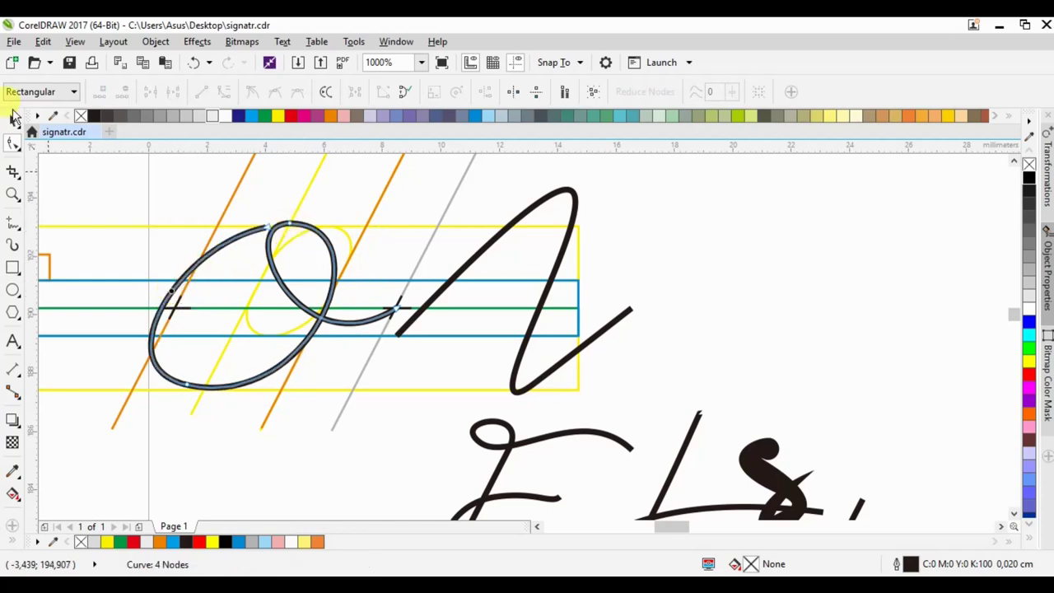
# Pull the big loop's bottom down and reshape its right side so the tail follows the guides
pyautogui.click(14, 118)
pyautogui.press('F10')
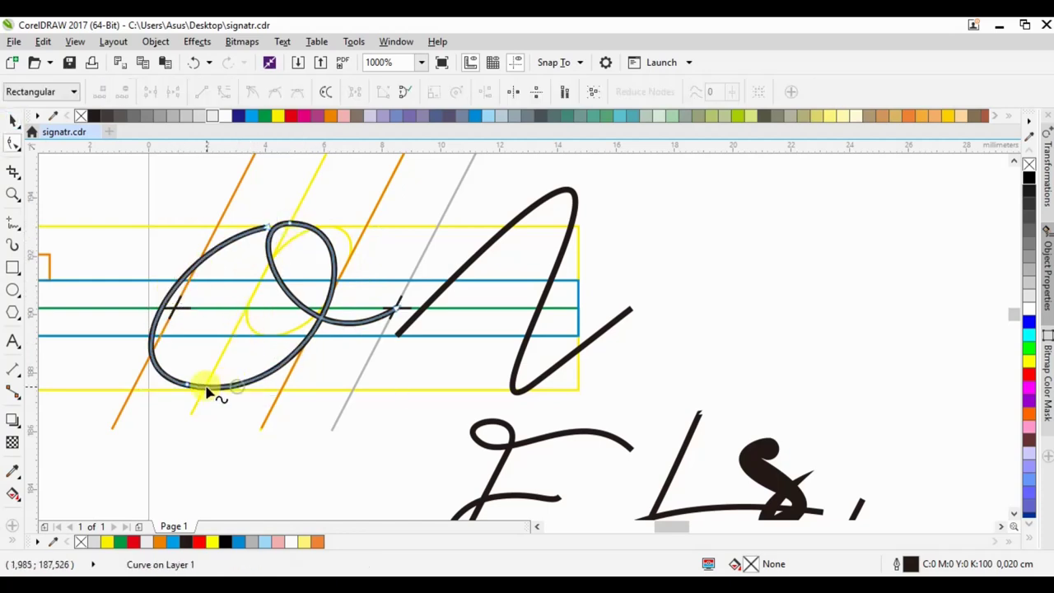
pyautogui.moveTo(208, 394); pyautogui.dragTo(211, 400)
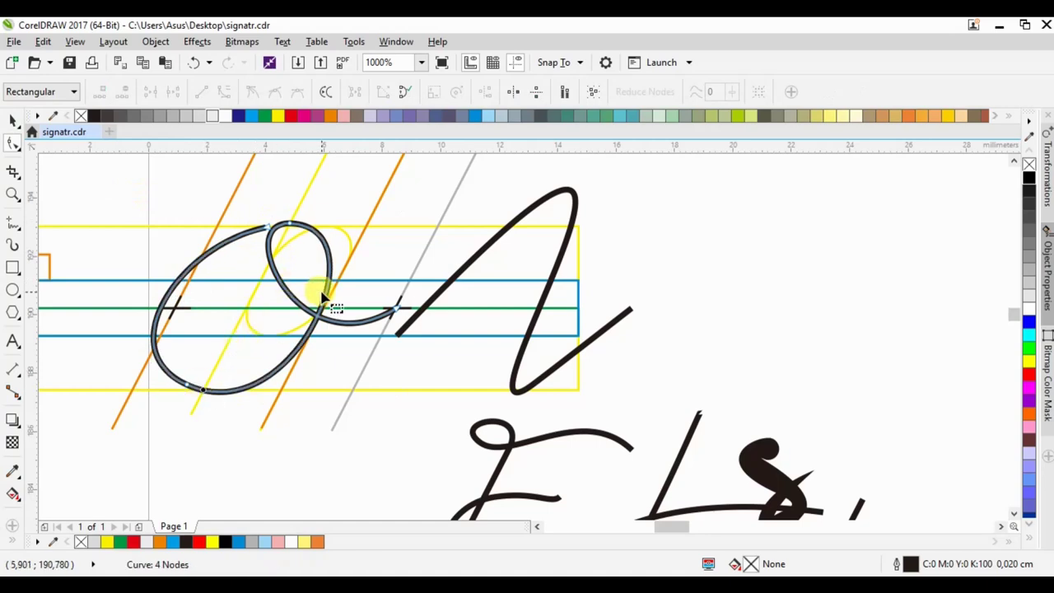
pyautogui.moveTo(324, 298); pyautogui.dragTo(342, 301)
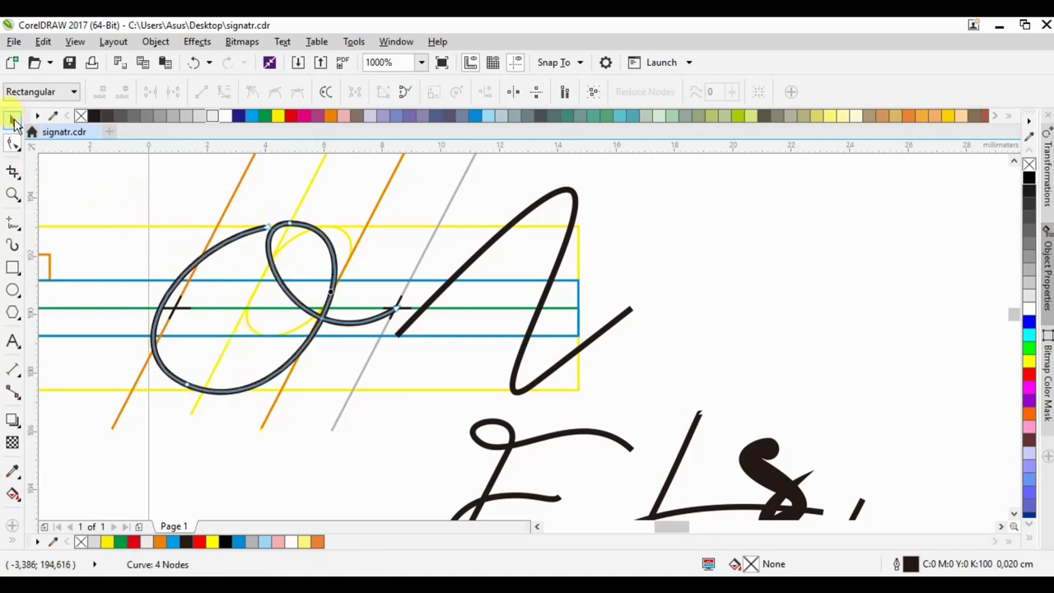
pyautogui.scroll(-2, 583, 222)
# Move the looped letter out of the guide grid to the writing area below 'aestra'
pyautogui.scroll(-2, 583, 222)
pyautogui.press('space')
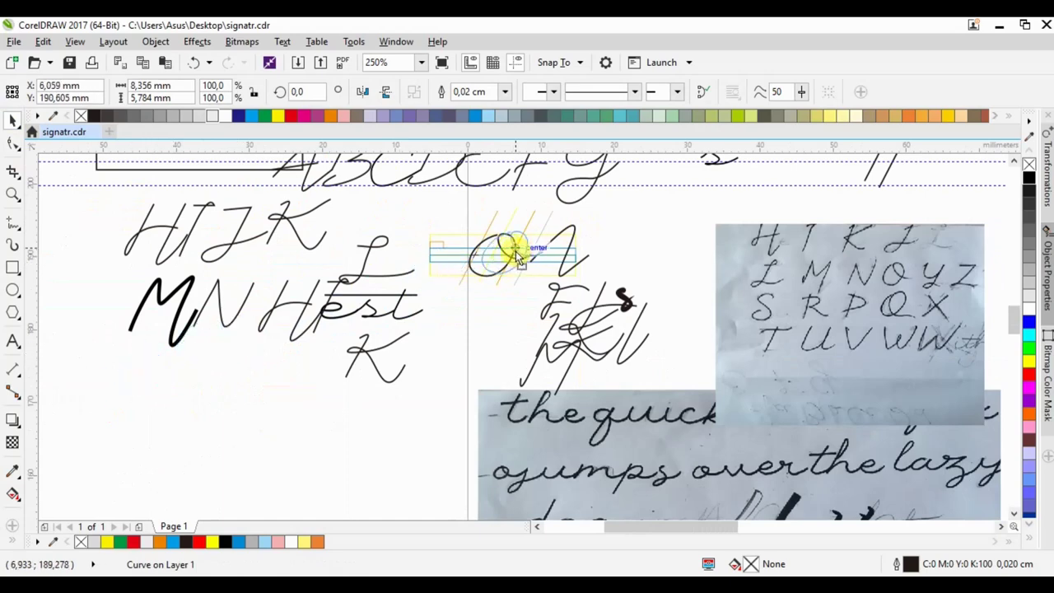
pyautogui.scroll(4, 547, 243)
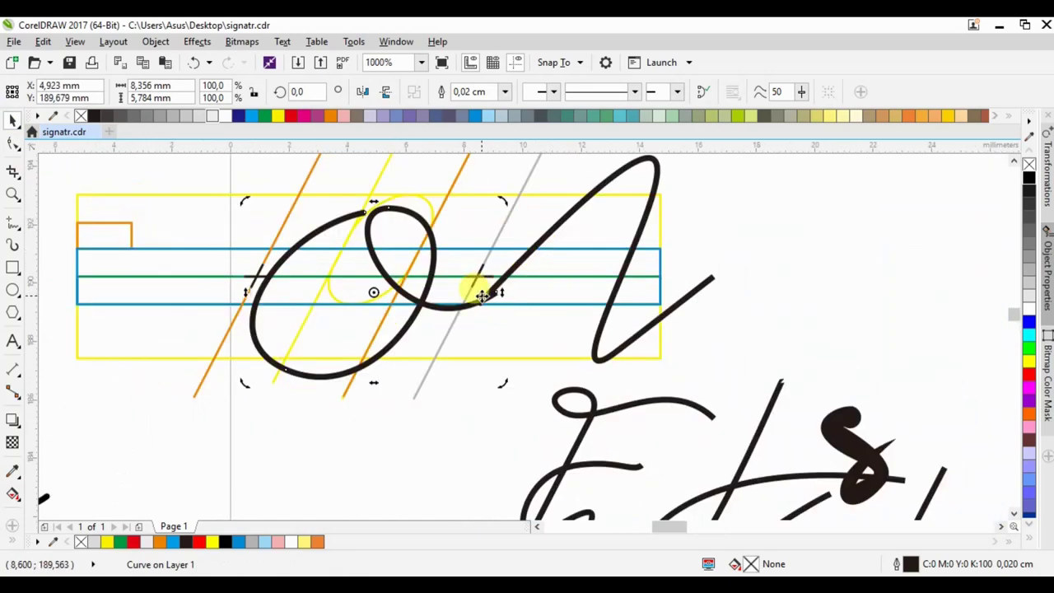
pyautogui.press('F10')
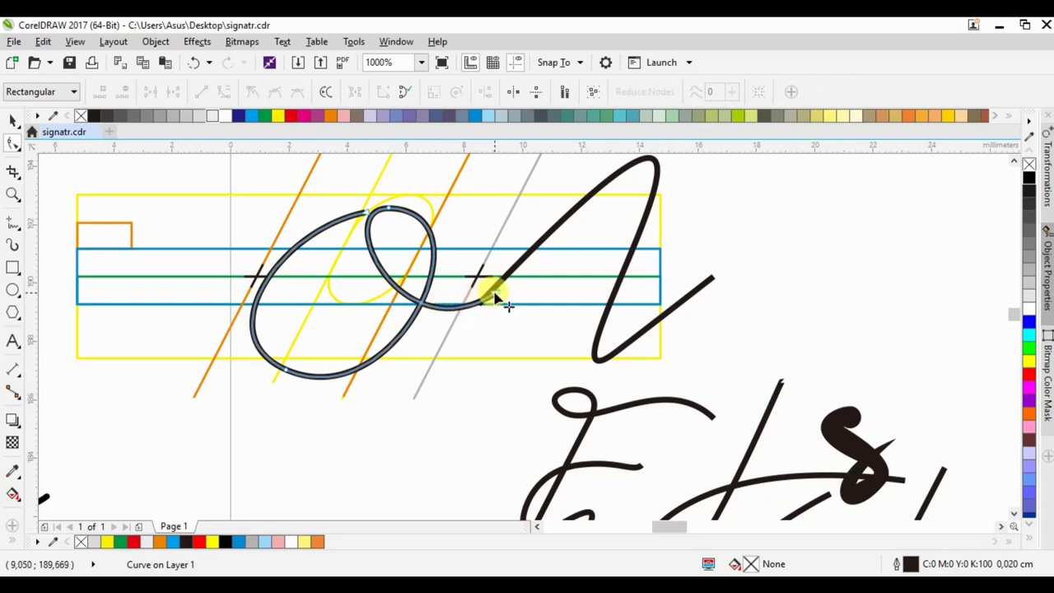
pyautogui.click(12, 121)
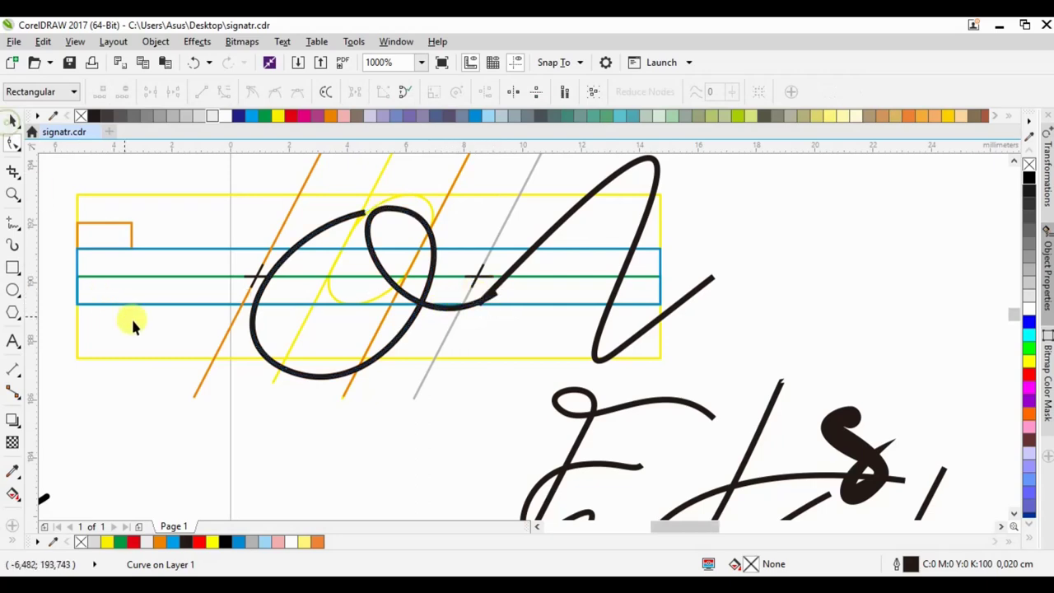
pyautogui.scroll(-4, 183, 329)
pyautogui.moveTo(234, 330); pyautogui.dragTo(789, 292)
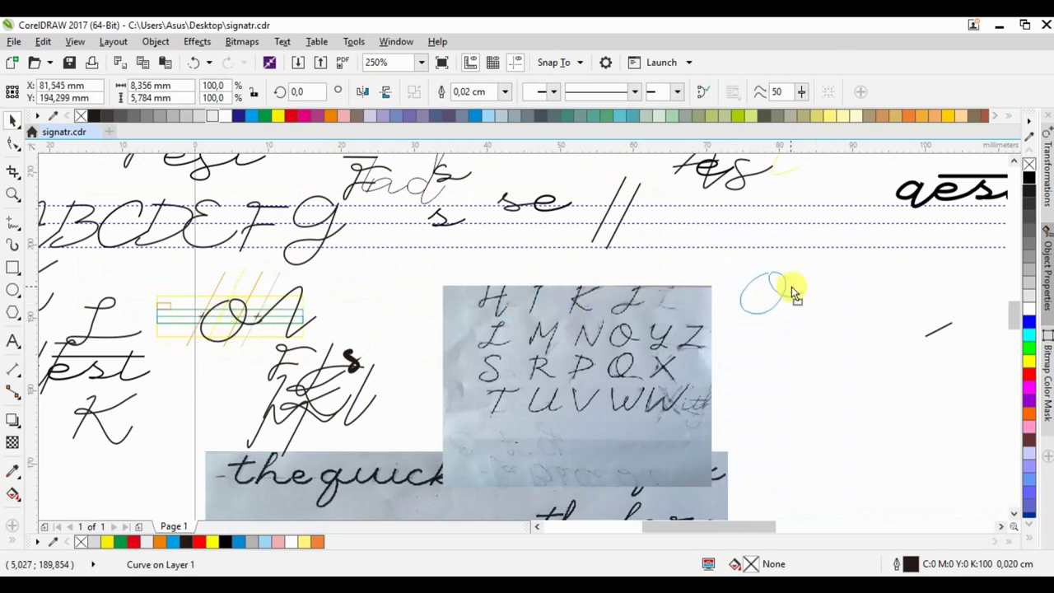
pyautogui.scroll(-2, 302, 288)
pyautogui.scroll(-2, 574, 222)
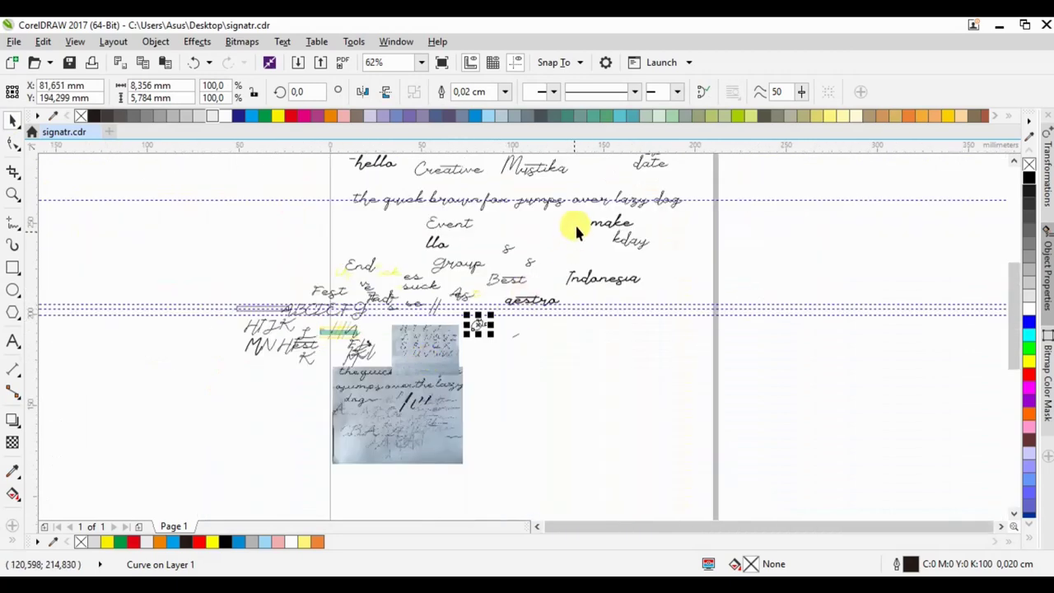
pyautogui.scroll(3, 608, 199)
pyautogui.scroll(-1, 513, 195)
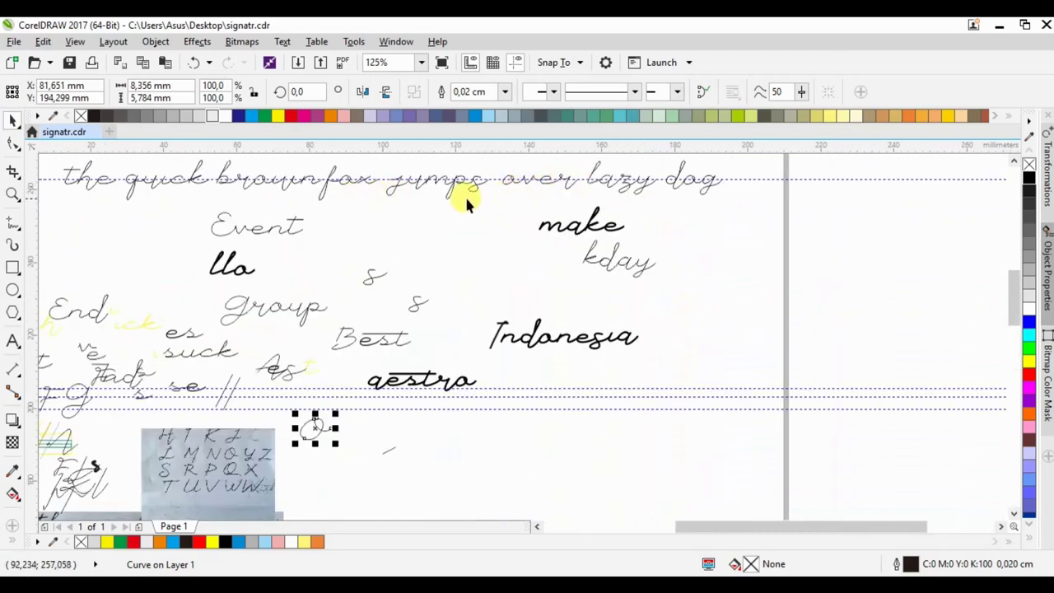
# Select the letter strokes and join the n onto the end of the e
pyautogui.click(341, 435)
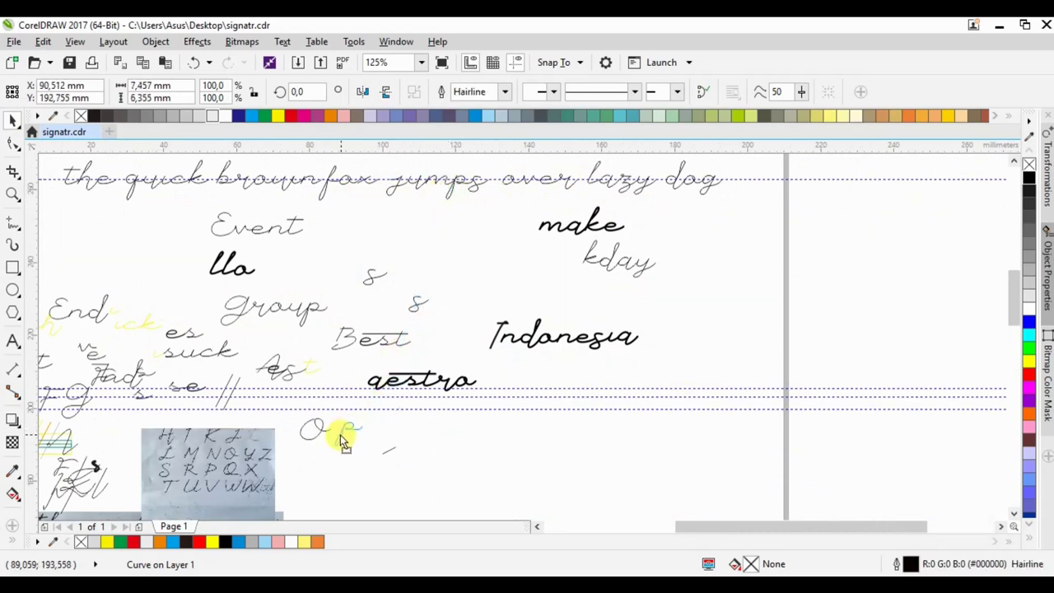
pyautogui.click(374, 430)
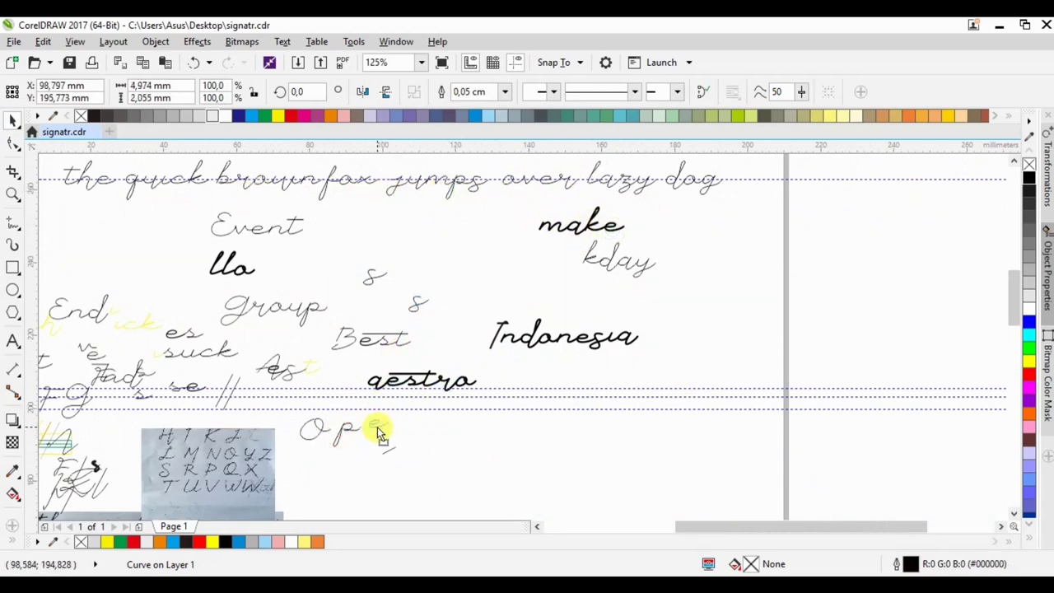
pyautogui.click(304, 179)
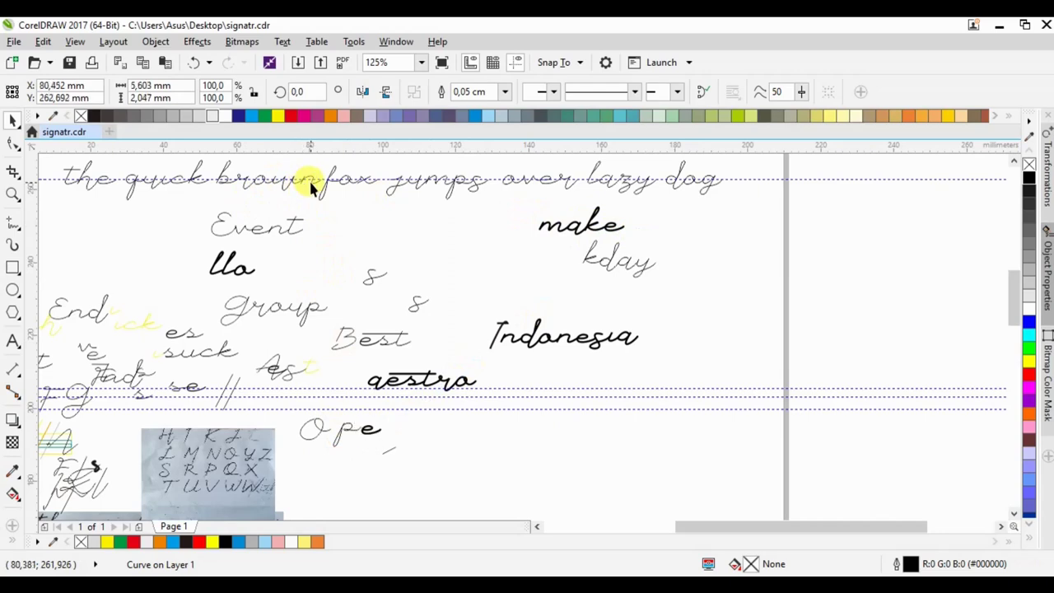
pyautogui.click(354, 344)
pyautogui.click(394, 429)
pyautogui.scroll(3, 378, 438)
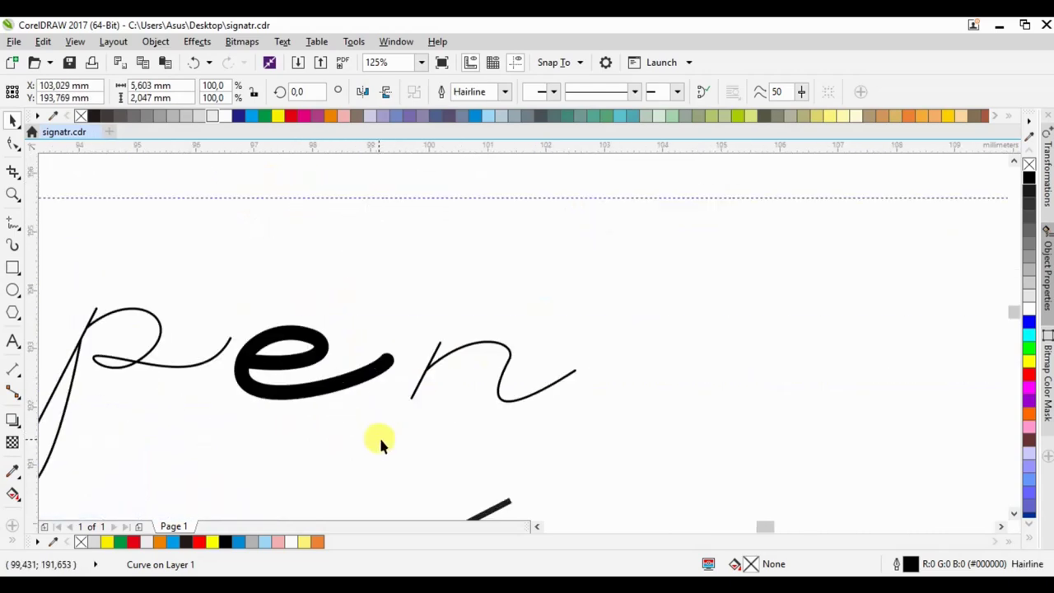
pyautogui.scroll(2, 379, 438)
pyautogui.moveTo(469, 301); pyautogui.dragTo(395, 280)
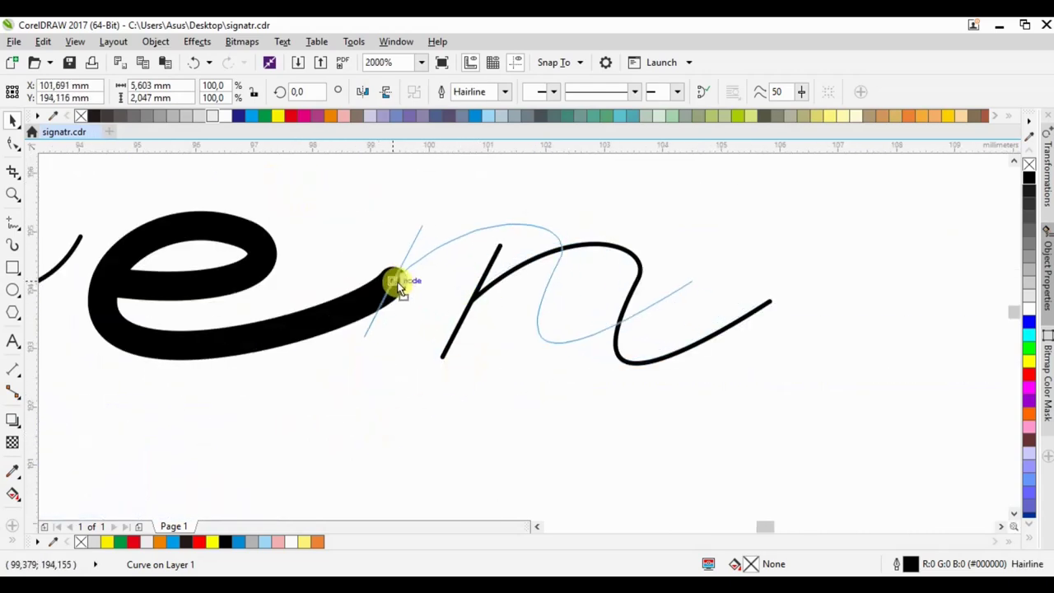
# Move both parts of the e beside the p and select the e and n together
pyautogui.scroll(-2, 564, 264)
pyautogui.scroll(2, 461, 288)
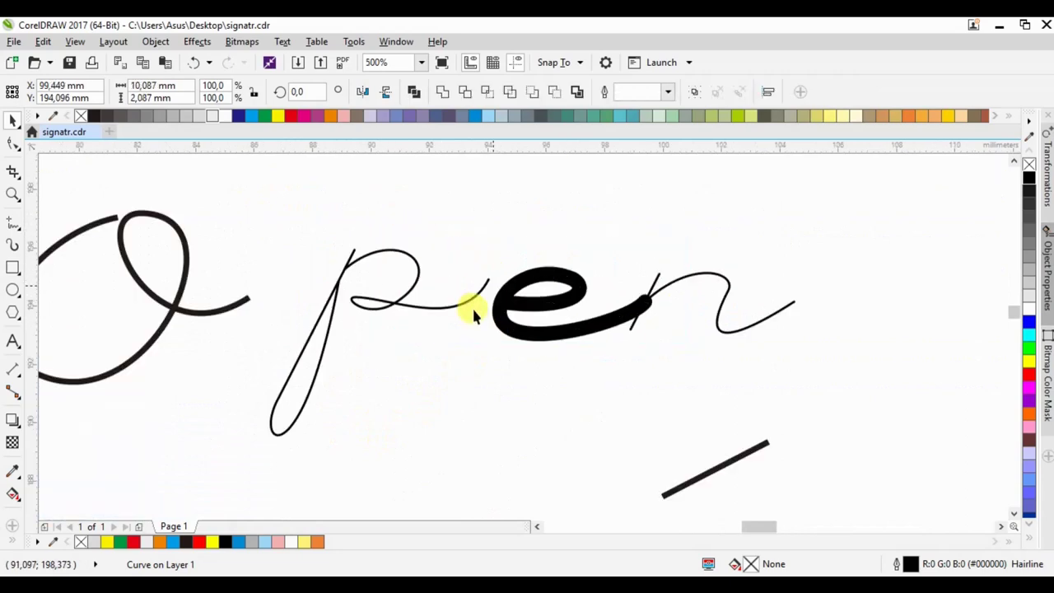
pyautogui.scroll(2, 494, 288)
pyautogui.keyDown('shift'); pyautogui.click(541, 274); pyautogui.keyUp('shift')
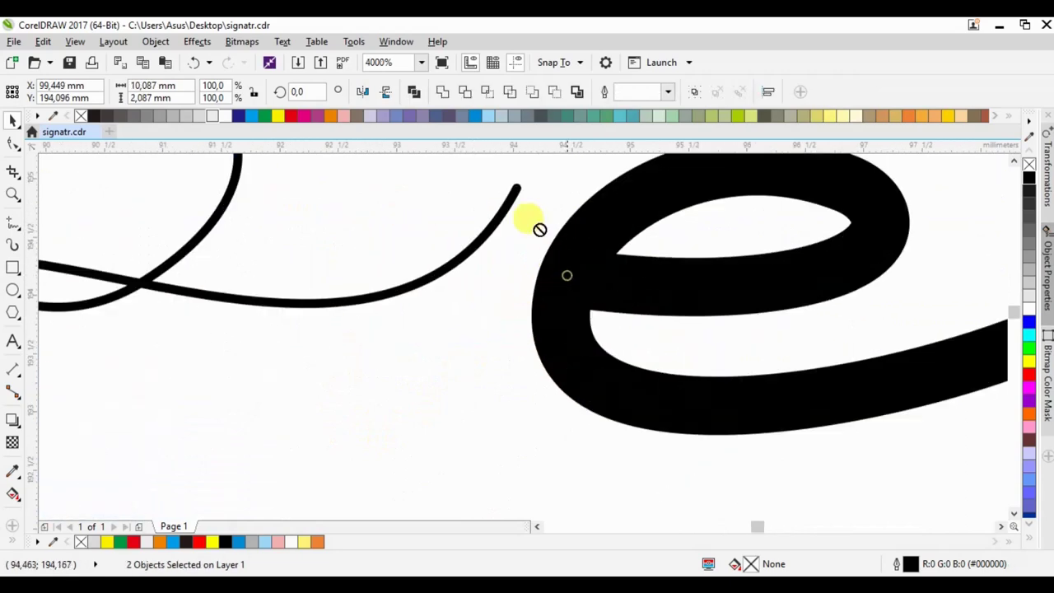
pyautogui.moveTo(538, 228); pyautogui.dragTo(477, 313)
pyautogui.scroll(-4, 477, 312)
pyautogui.moveTo(659, 347); pyautogui.dragTo(437, 247)
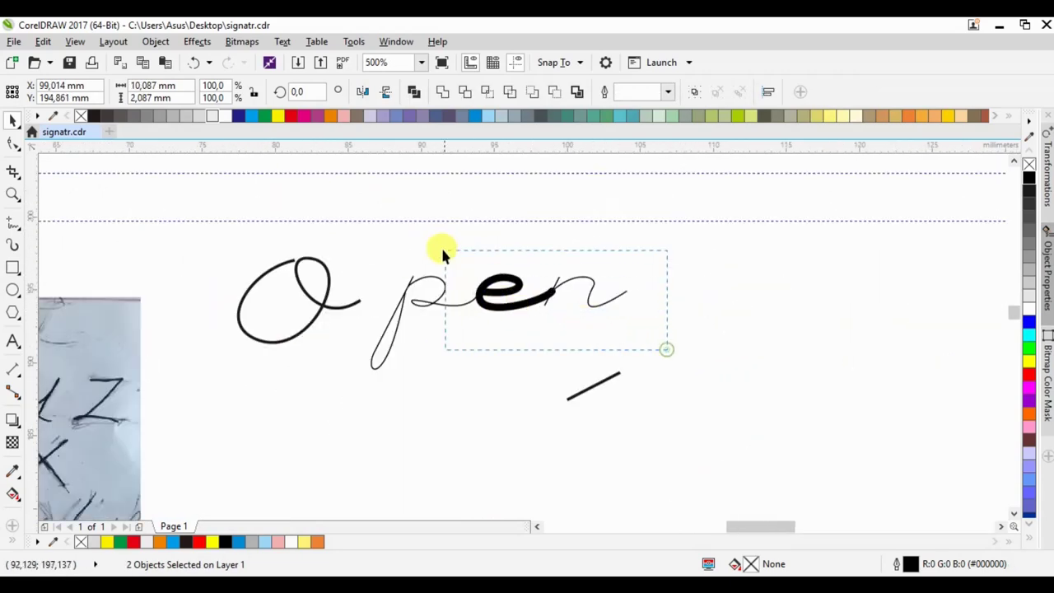
# Move the O right to meet the p and give all five letters a Hairline outline
pyautogui.click(345, 300)
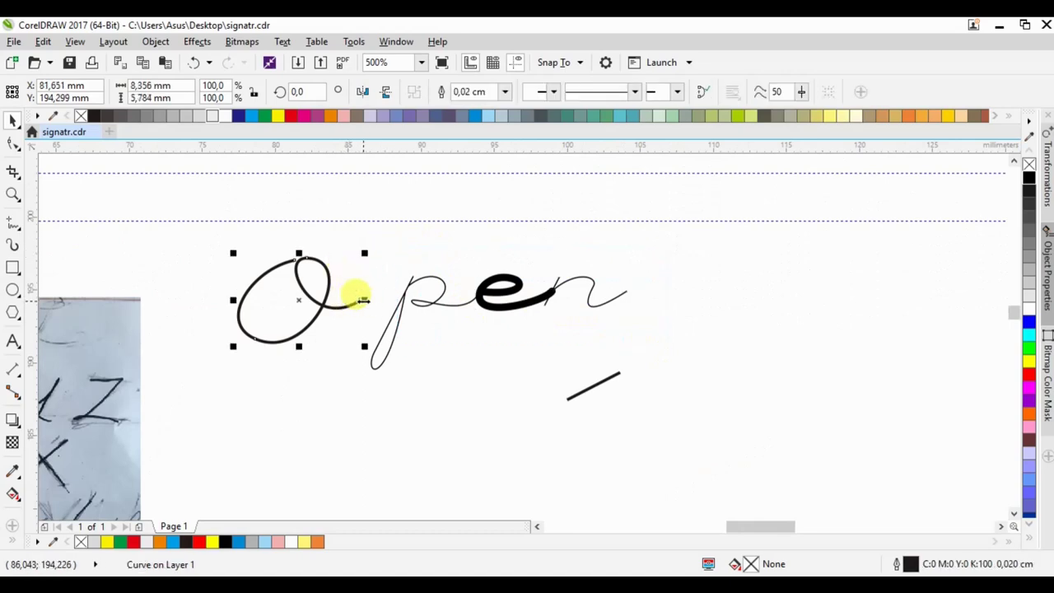
pyautogui.moveTo(359, 299); pyautogui.dragTo(405, 295)
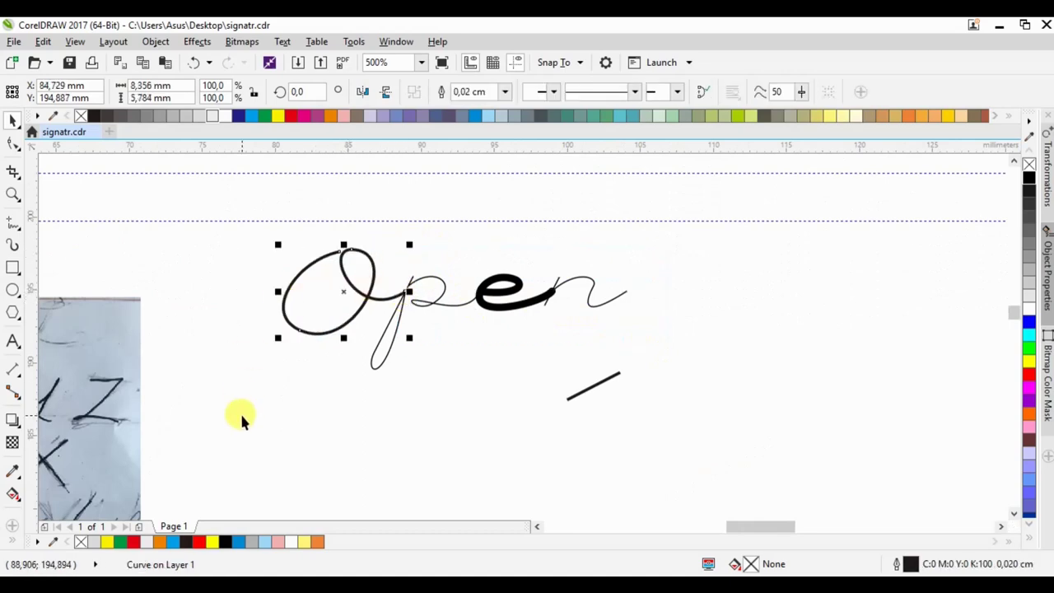
pyautogui.moveTo(239, 414)
pyautogui.mouseDown()
pyautogui.moveTo(616, 233)
pyautogui.moveTo(663, 235)
pyautogui.mouseUp()
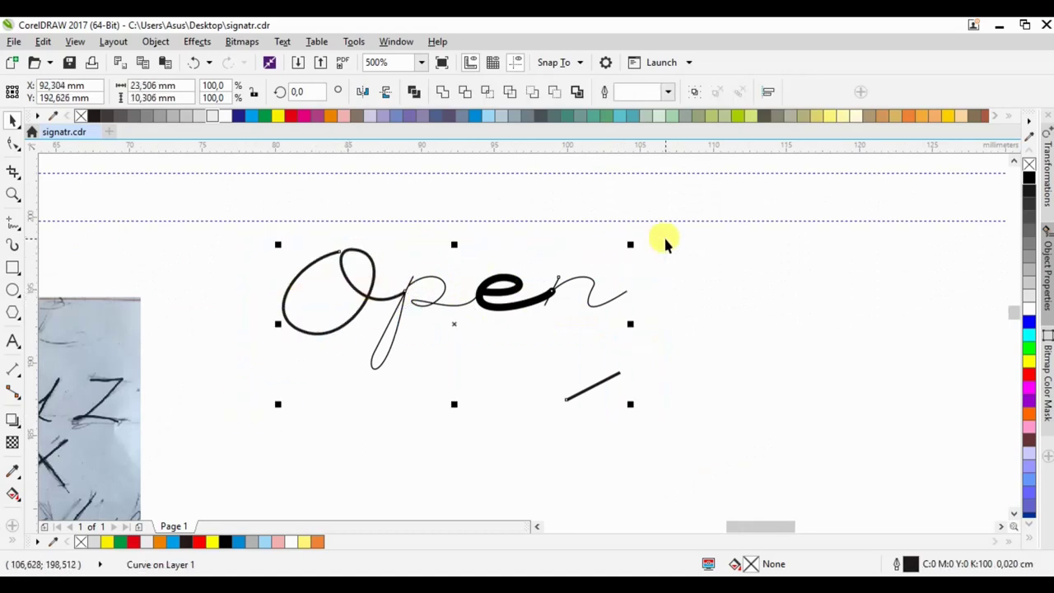
pyautogui.click(668, 91)
pyautogui.click(650, 125)
pyautogui.click(704, 294)
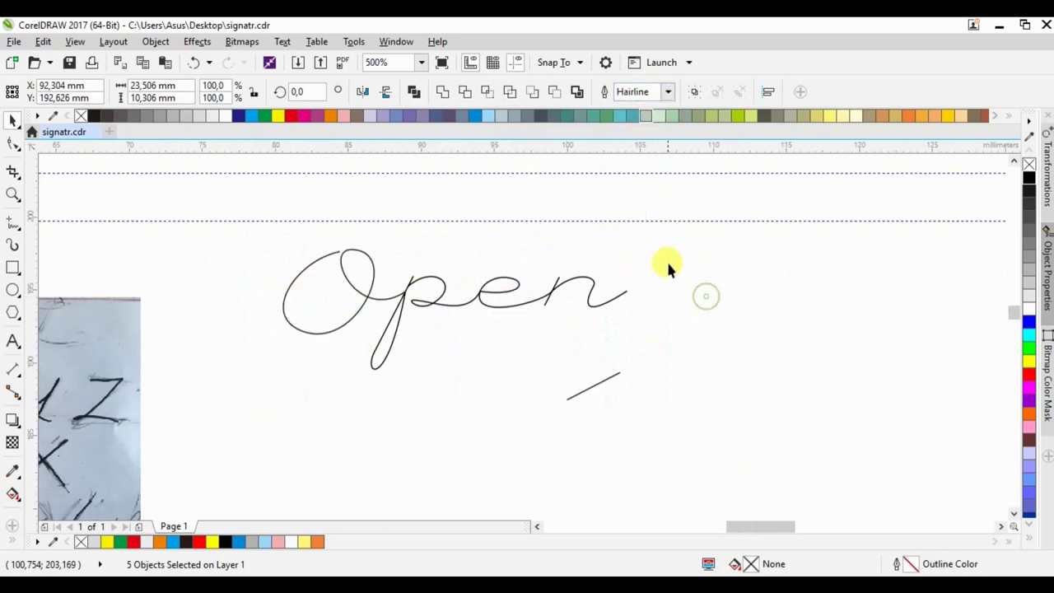
pyautogui.scroll(-1, 669, 259)
pyautogui.scroll(-1, 663, 272)
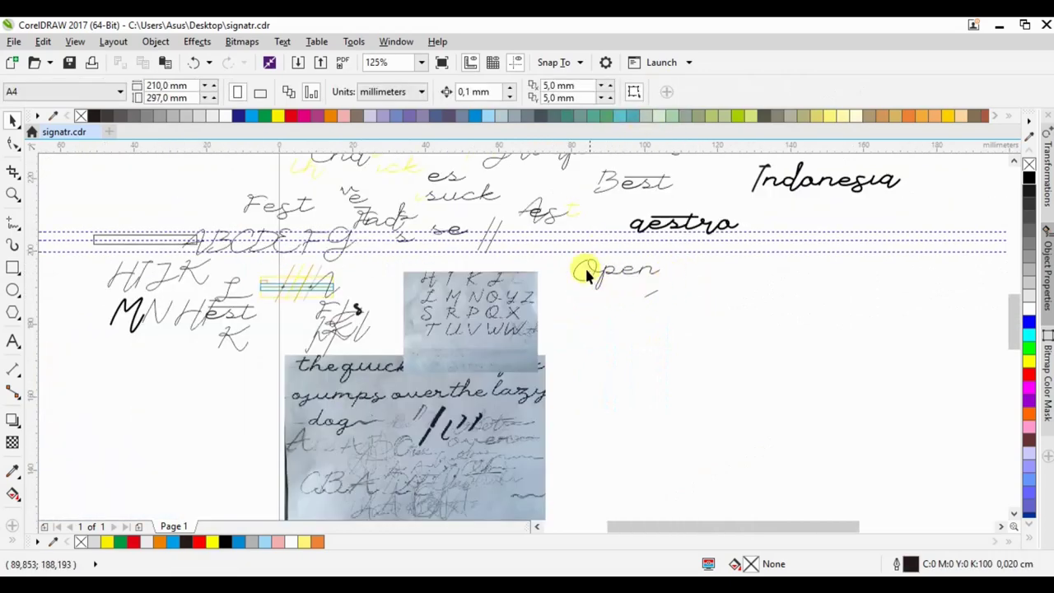
# Pull the O's junction node left back into its loop, away from the p
pyautogui.scroll(2, 582, 268)
pyautogui.click(623, 290)
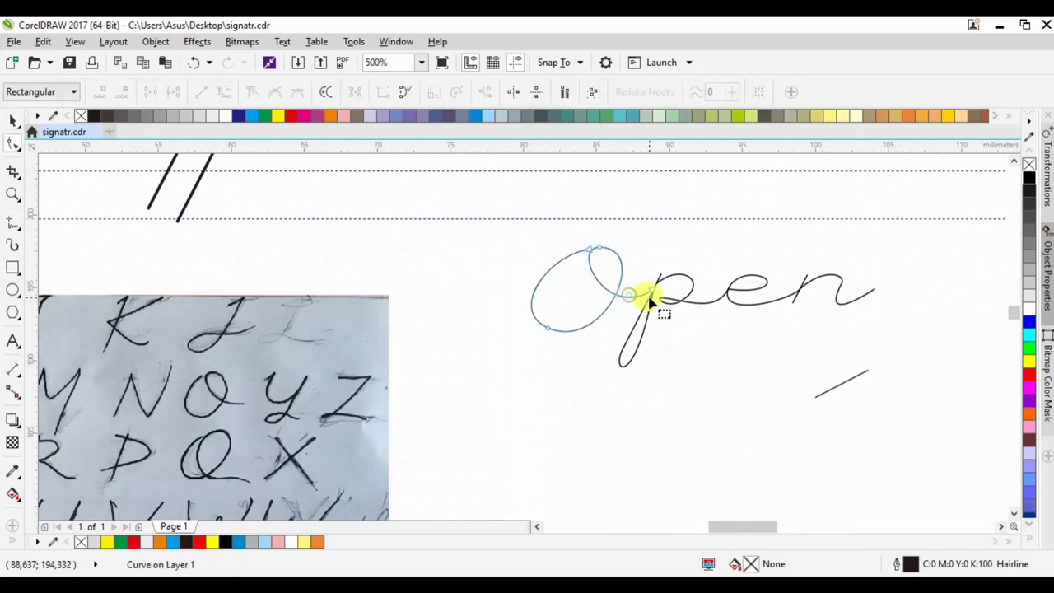
pyautogui.moveTo(654, 296)
pyautogui.mouseDown()
pyautogui.moveTo(616, 298)
pyautogui.moveTo(601, 247)
pyautogui.moveTo(620, 303)
pyautogui.moveTo(642, 312)
pyautogui.moveTo(574, 306)
pyautogui.mouseUp()
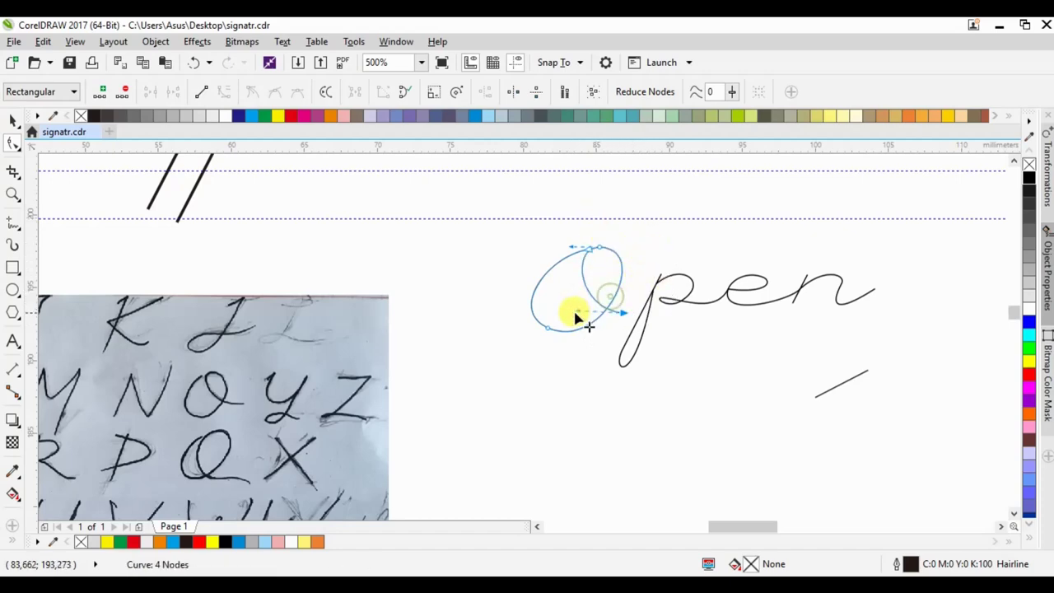
pyautogui.press('space')
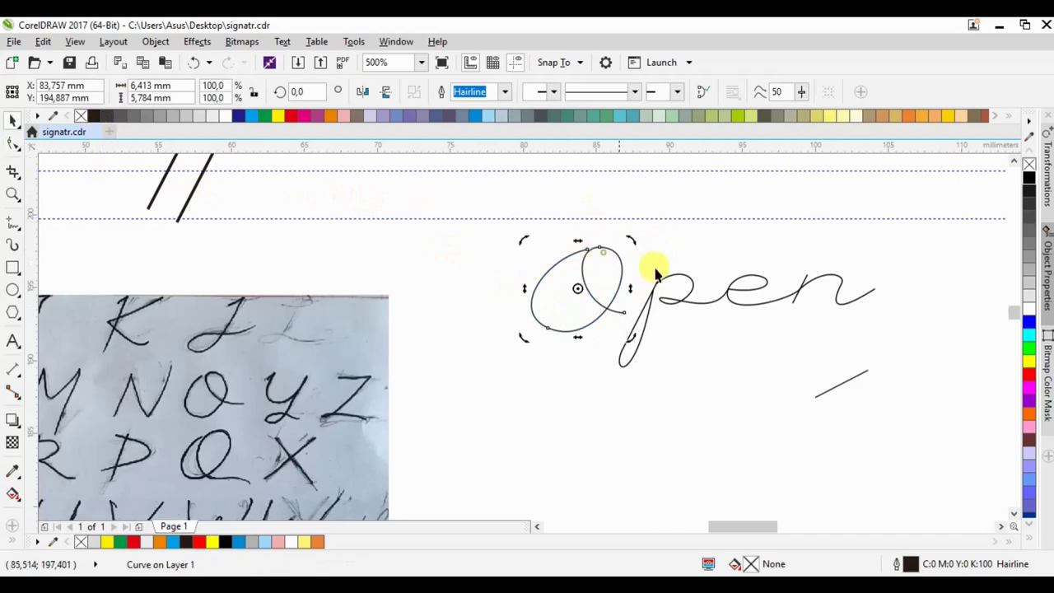
pyautogui.scroll(-3, 804, 306)
pyautogui.scroll(2, 428, 341)
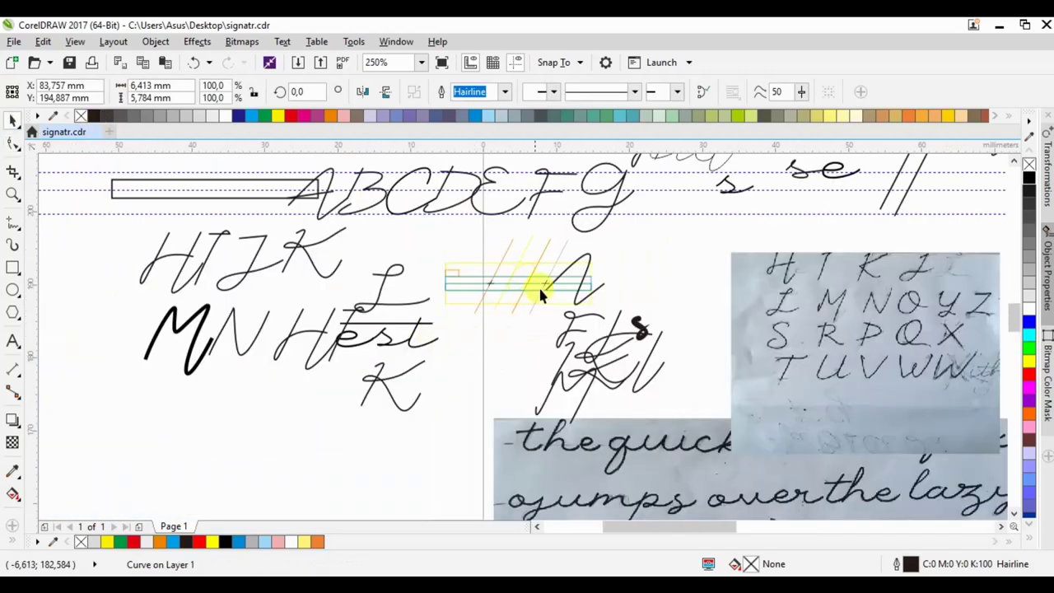
# Undo the last six edits and reshape the top and left side of the O's outer loop
pyautogui.click(196, 62)
pyautogui.click(196, 63)
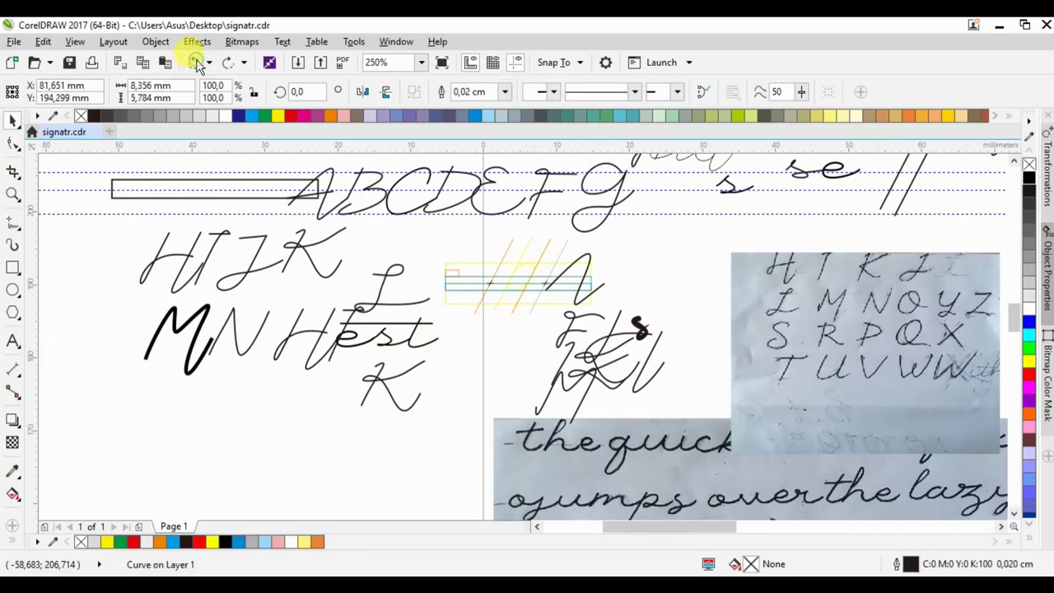
pyautogui.click(196, 63)
pyautogui.click(196, 62)
pyautogui.click(196, 62)
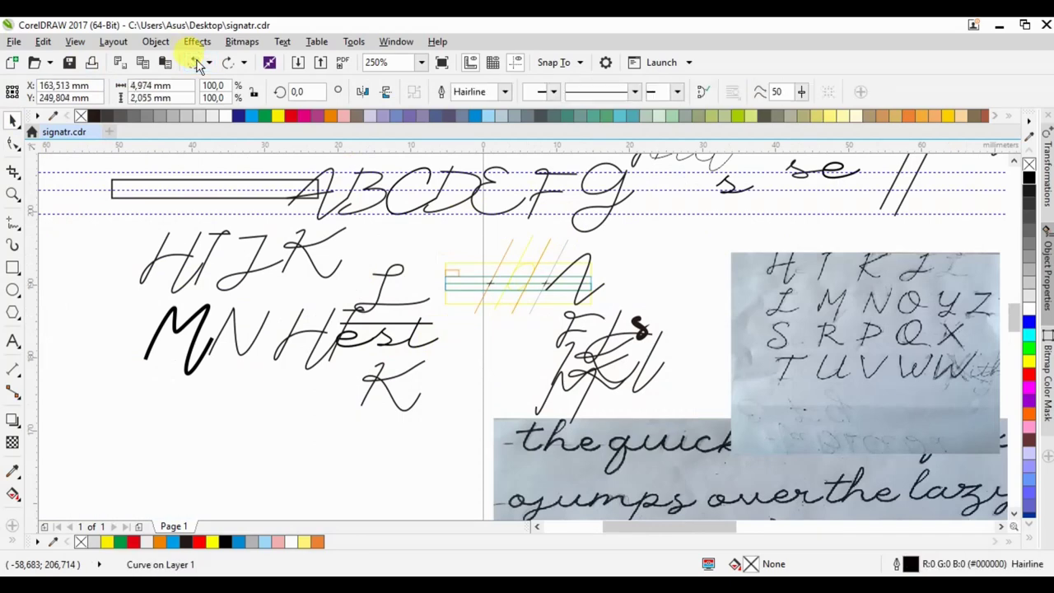
pyautogui.click(197, 64)
pyautogui.scroll(2, 565, 282)
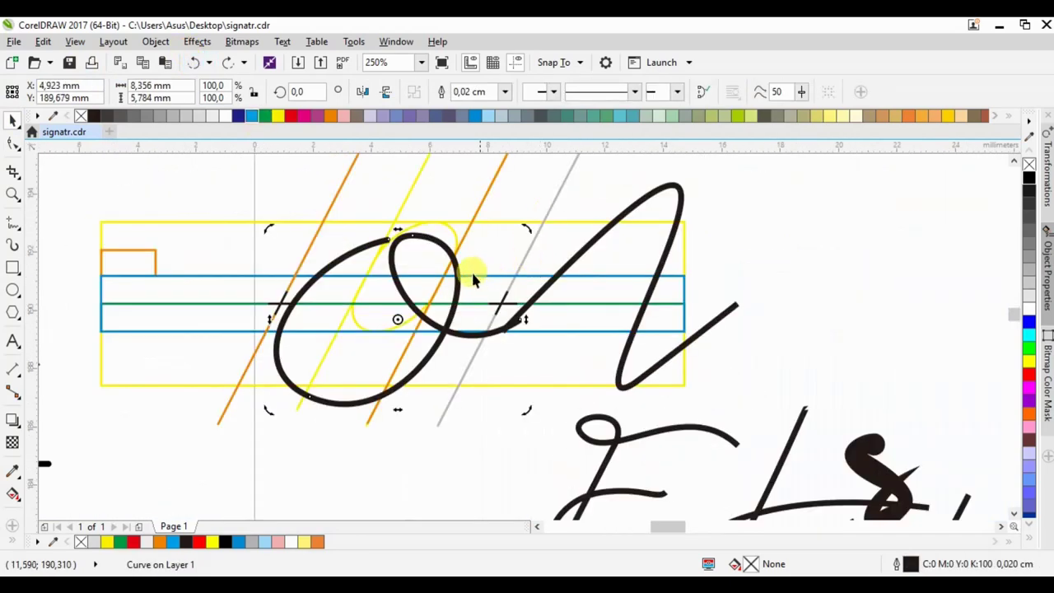
pyautogui.doubleClick(456, 282)
pyautogui.moveTo(388, 237); pyautogui.dragTo(395, 221)
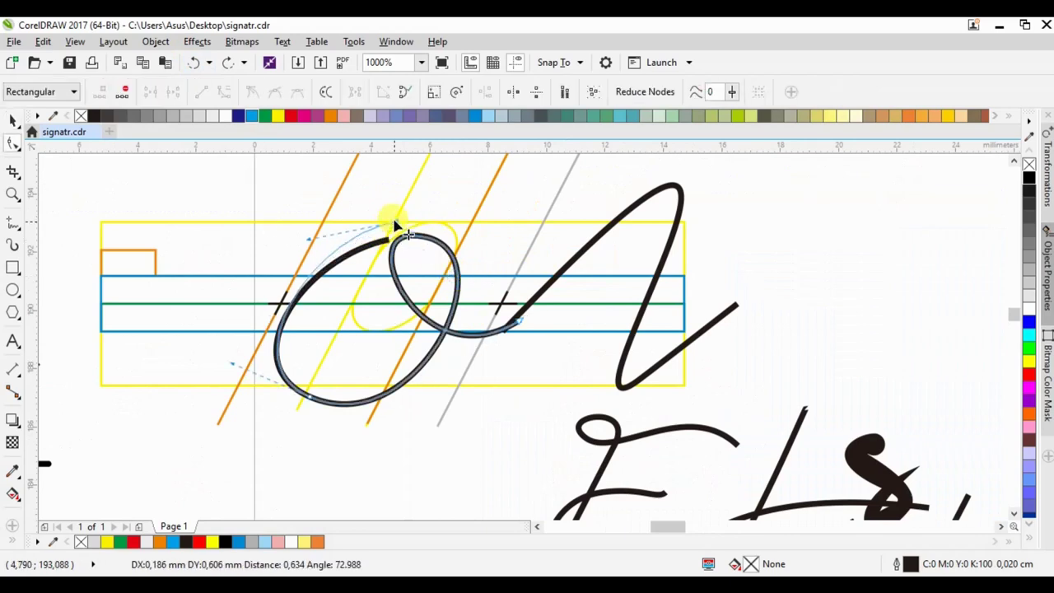
pyautogui.moveTo(297, 306)
pyautogui.mouseDown()
pyautogui.moveTo(277, 297)
pyautogui.moveTo(291, 301)
pyautogui.mouseUp()
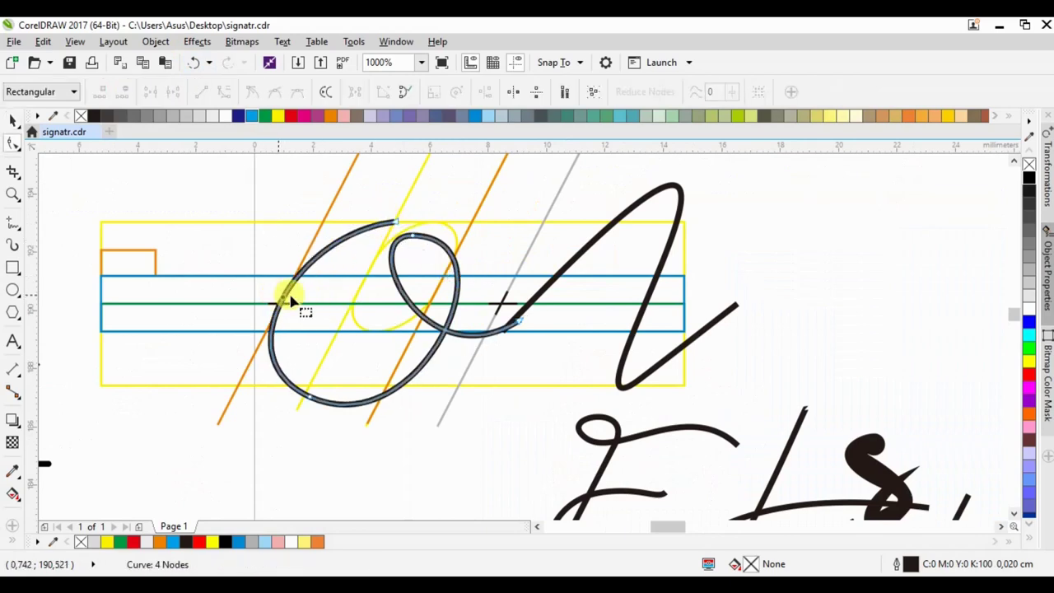
# Enlarge the O's inner loop across its top and redirect its tail toward the next upstroke
pyautogui.click(409, 236)
pyautogui.moveTo(409, 237); pyautogui.dragTo(397, 214)
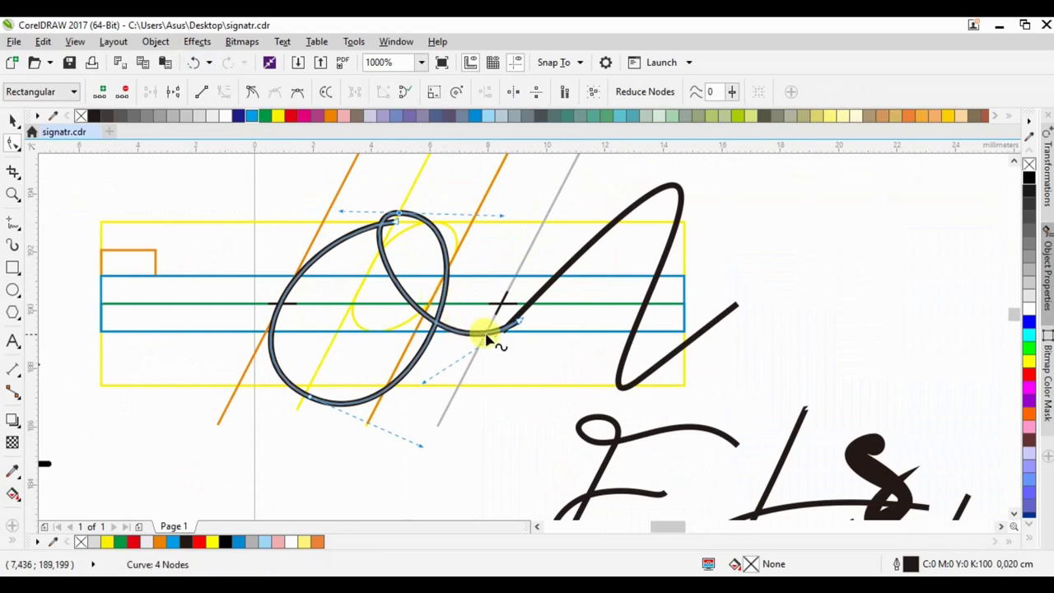
pyautogui.moveTo(517, 324); pyautogui.dragTo(500, 306)
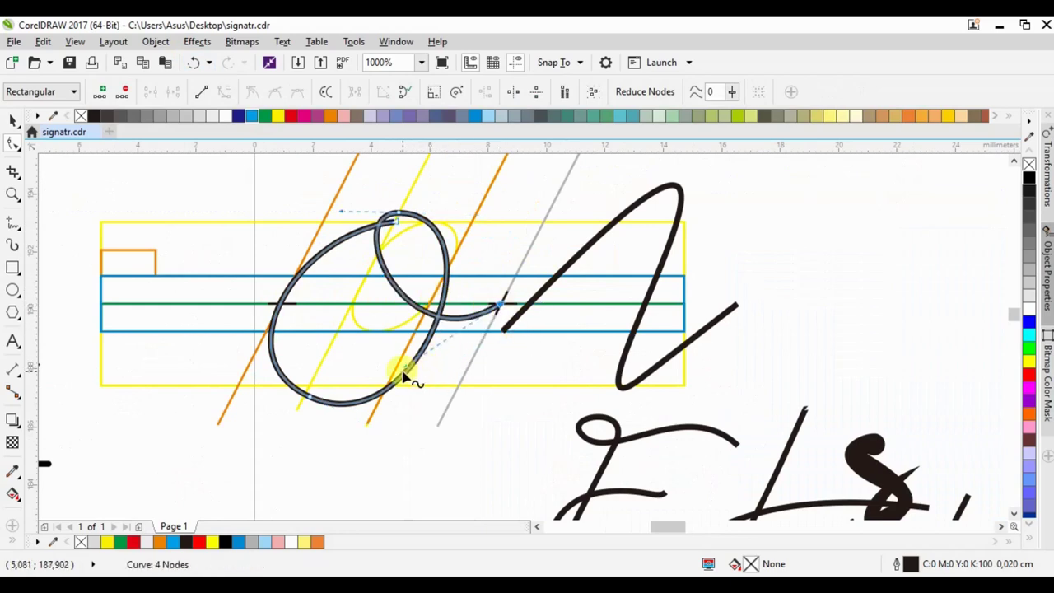
pyautogui.moveTo(403, 379); pyautogui.dragTo(399, 370)
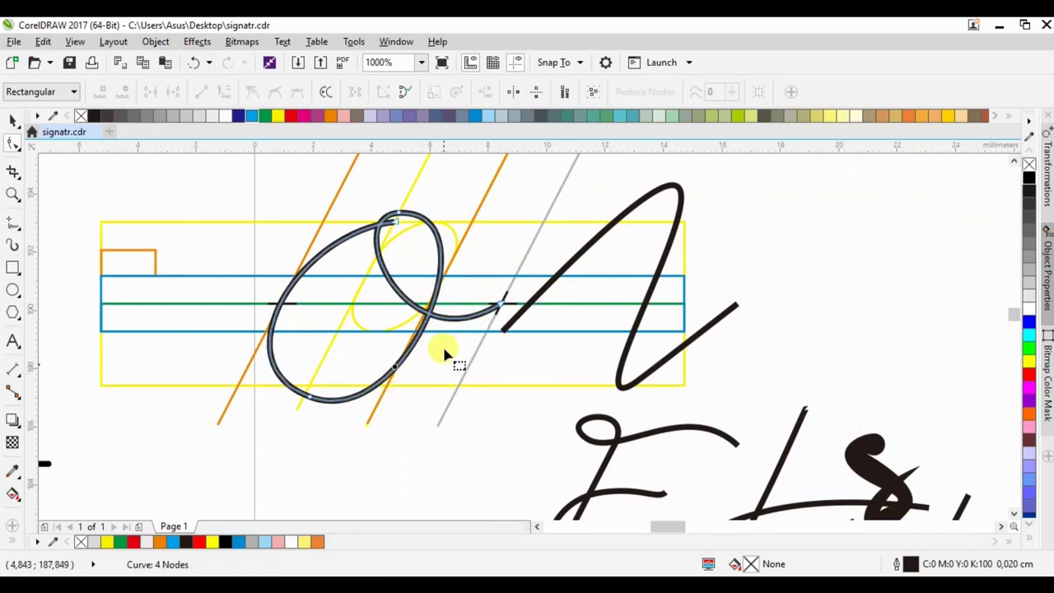
pyautogui.moveTo(451, 326); pyautogui.dragTo(403, 296)
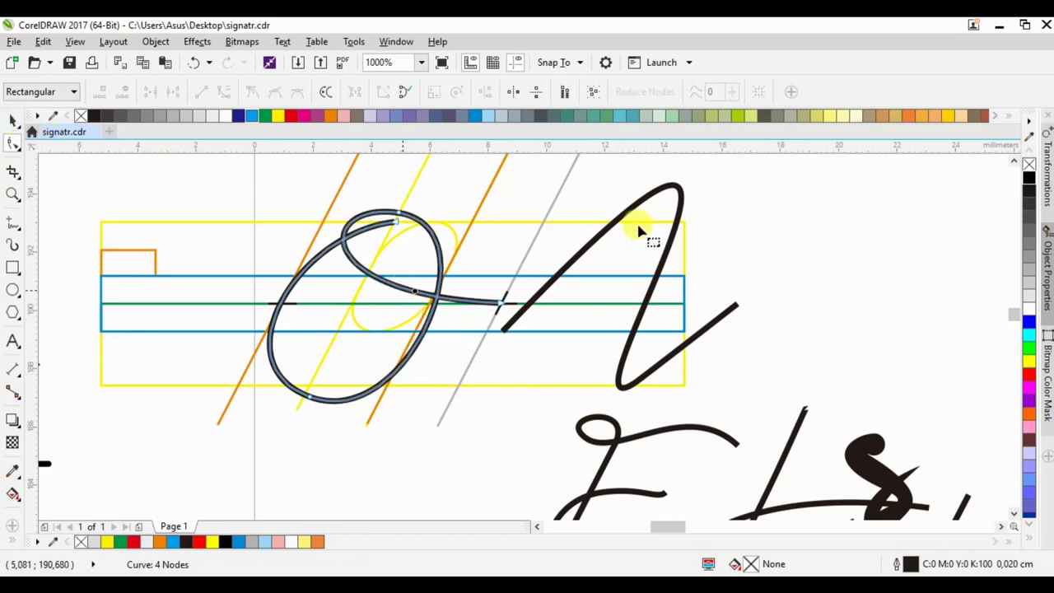
pyautogui.press('F3')
pyautogui.click(12, 121)
pyautogui.scroll(-1, 508, 294)
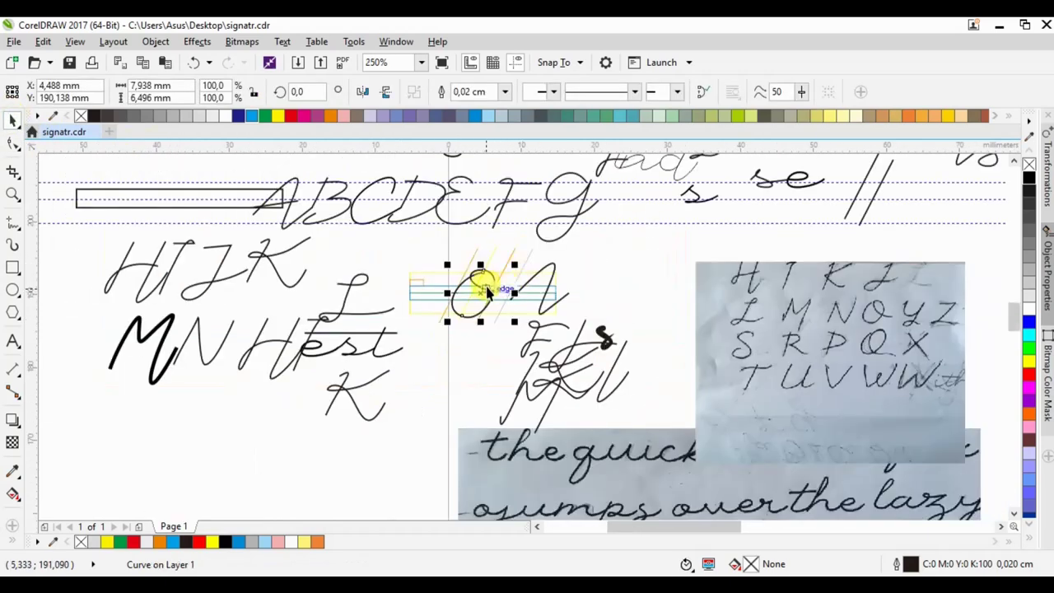
# Move the O to the lower left and draw a new four-node freehand P stroke in the guide box
pyautogui.moveTo(487, 292); pyautogui.dragTo(160, 421)
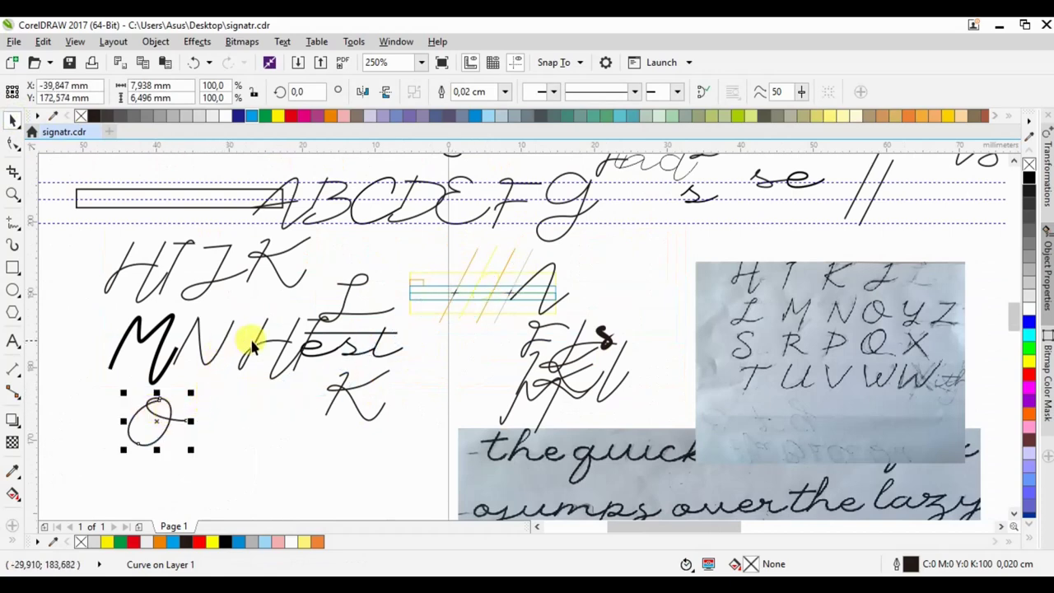
pyautogui.scroll(1, 484, 292)
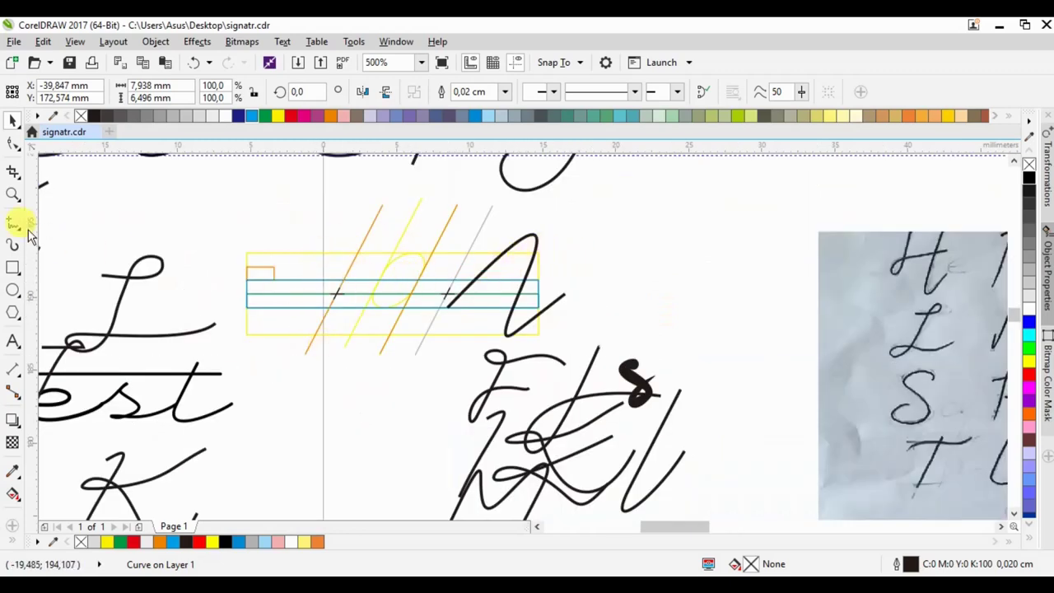
pyautogui.moveTo(348, 251); pyautogui.dragTo(317, 347)
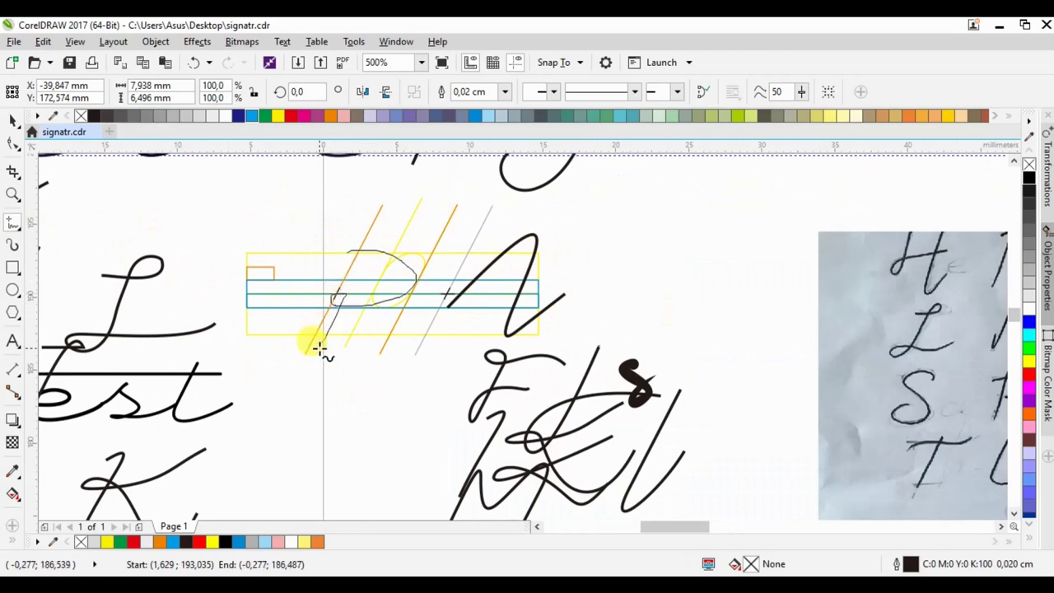
pyautogui.click(13, 143)
# Remove a node from the P's loop and pull its bottom end up and left
pyautogui.scroll(1, 337, 261)
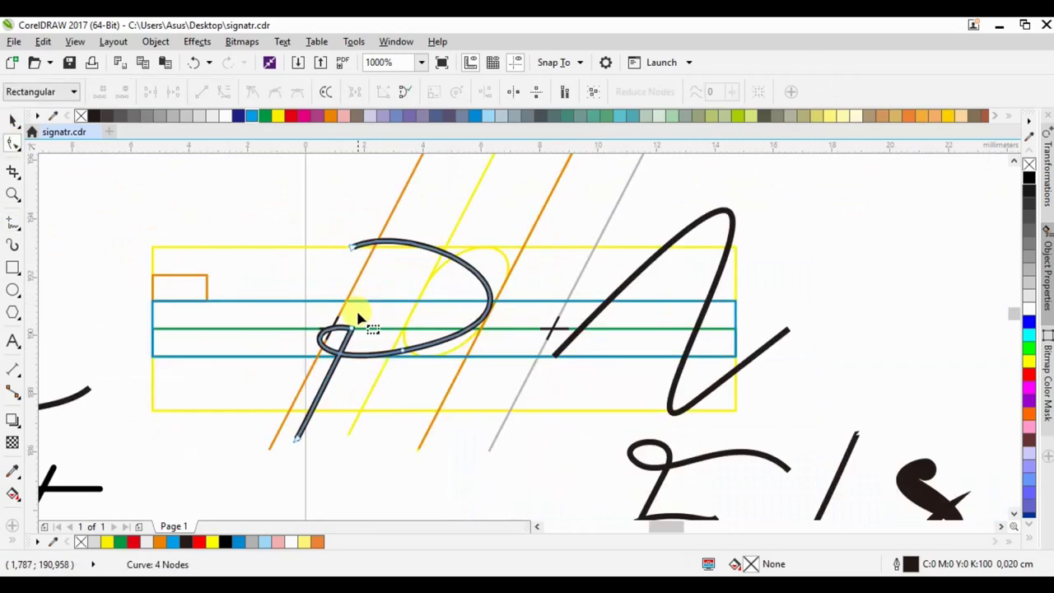
pyautogui.doubleClick(353, 326)
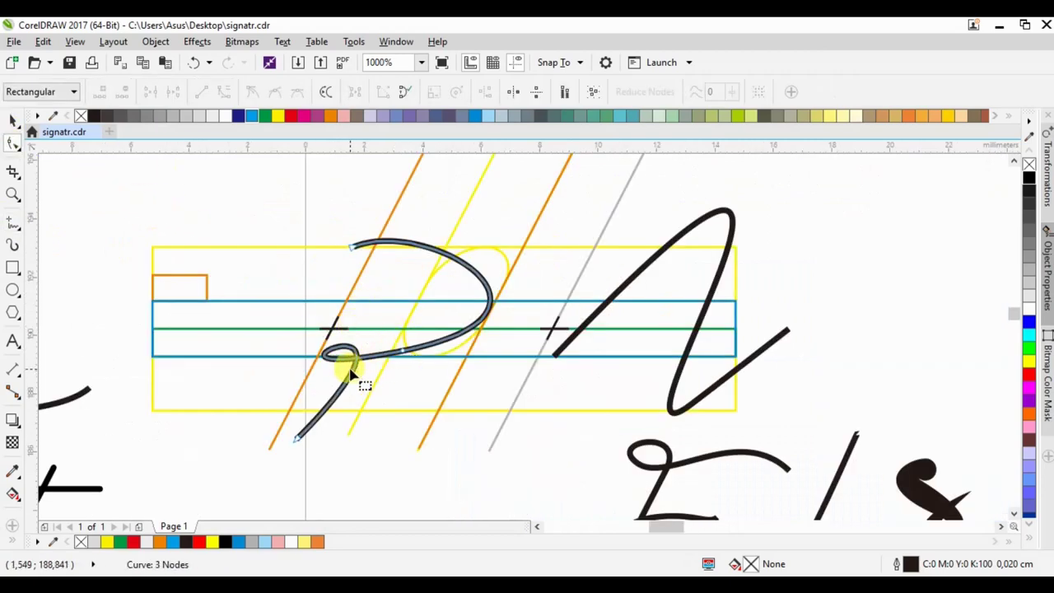
pyautogui.moveTo(336, 348); pyautogui.dragTo(374, 309)
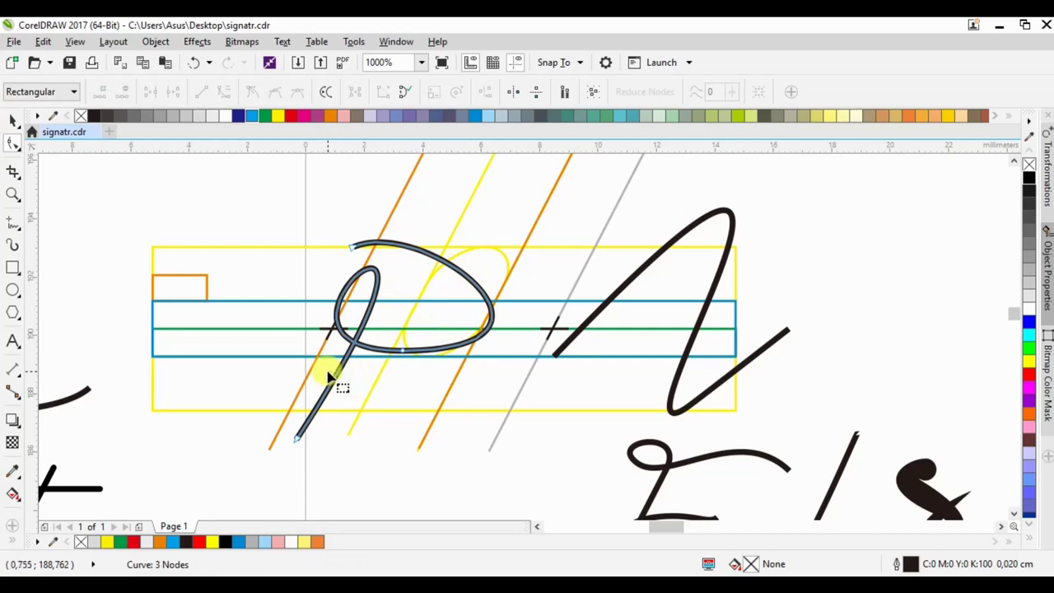
pyautogui.moveTo(338, 377); pyautogui.dragTo(328, 376)
pyautogui.moveTo(298, 442); pyautogui.dragTo(282, 423)
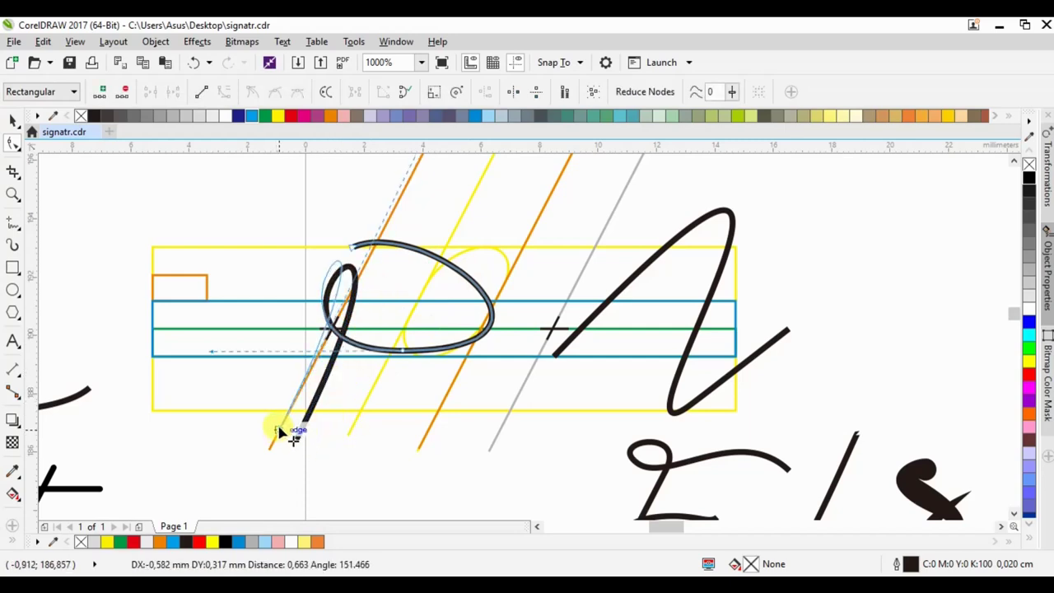
pyautogui.click(338, 271)
pyautogui.scroll(-2, 418, 211)
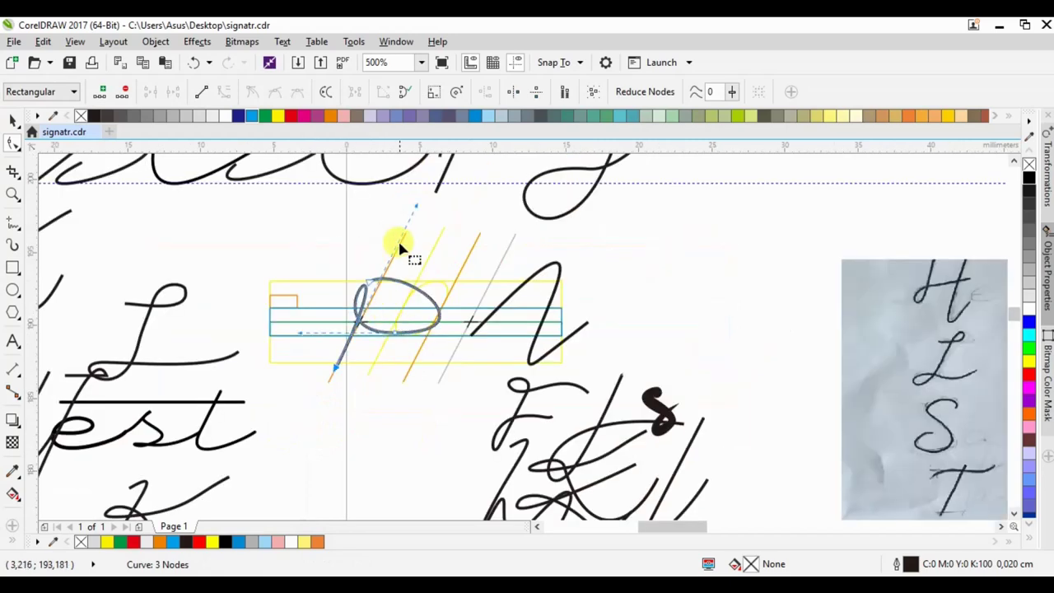
pyautogui.scroll(2, 415, 213)
# Bend the loop's top curve and raise the stroke's top end to shape the P's bowl
pyautogui.moveTo(414, 200); pyautogui.dragTo(431, 236)
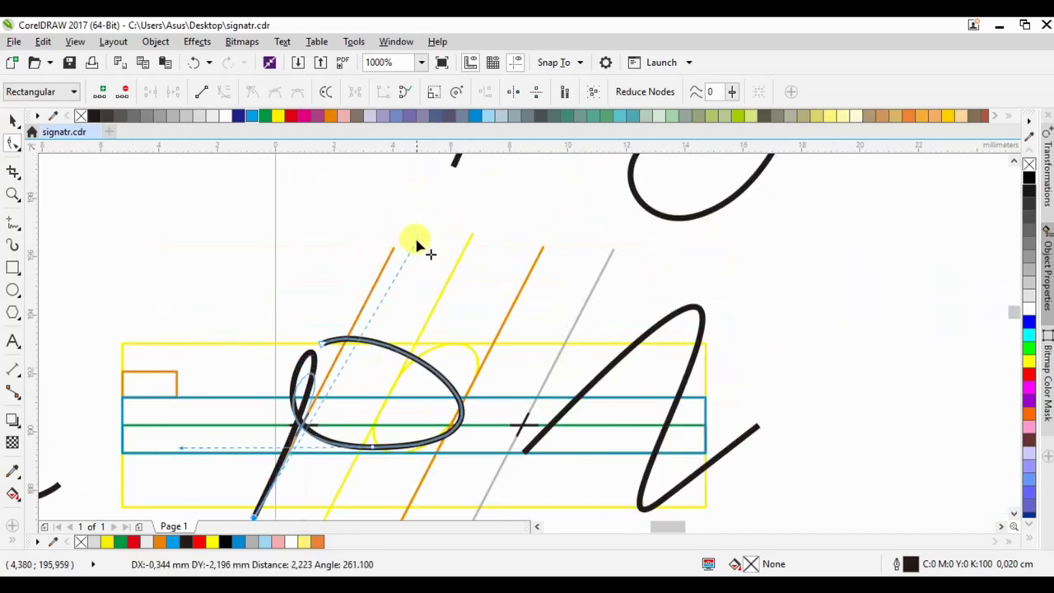
pyautogui.moveTo(327, 345); pyautogui.dragTo(390, 298)
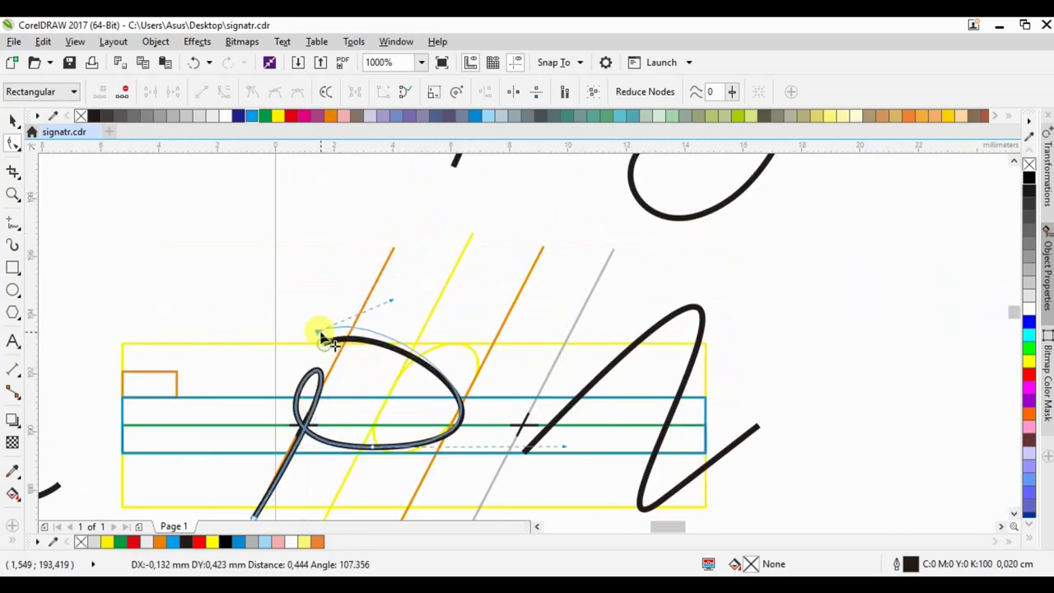
pyautogui.moveTo(411, 334)
pyautogui.mouseDown()
pyautogui.moveTo(418, 344)
pyautogui.moveTo(400, 329)
pyautogui.mouseUp()
pyautogui.moveTo(324, 325); pyautogui.dragTo(332, 300)
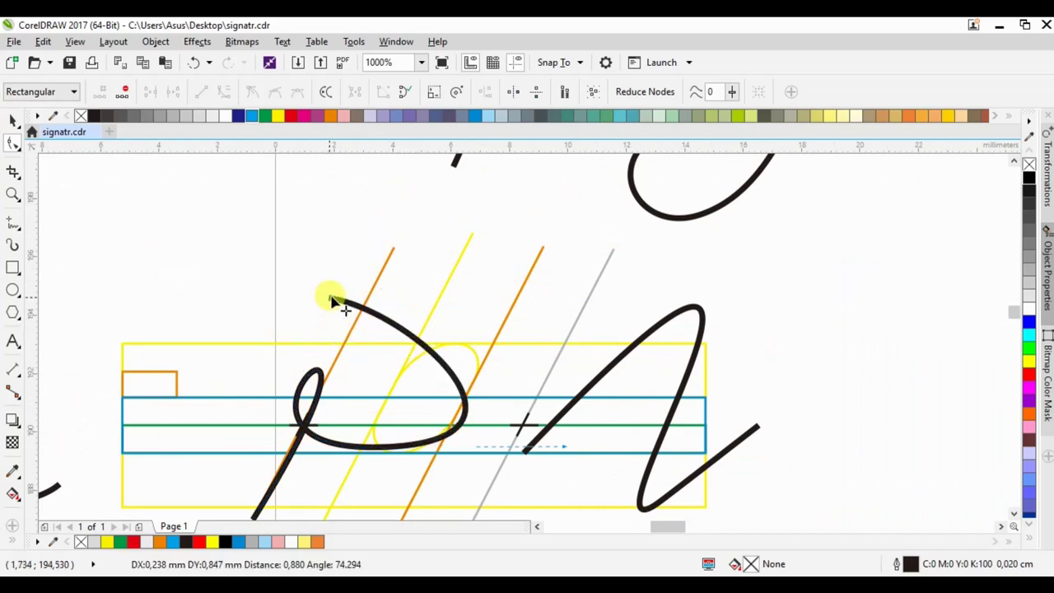
pyautogui.scroll(-2, 418, 334)
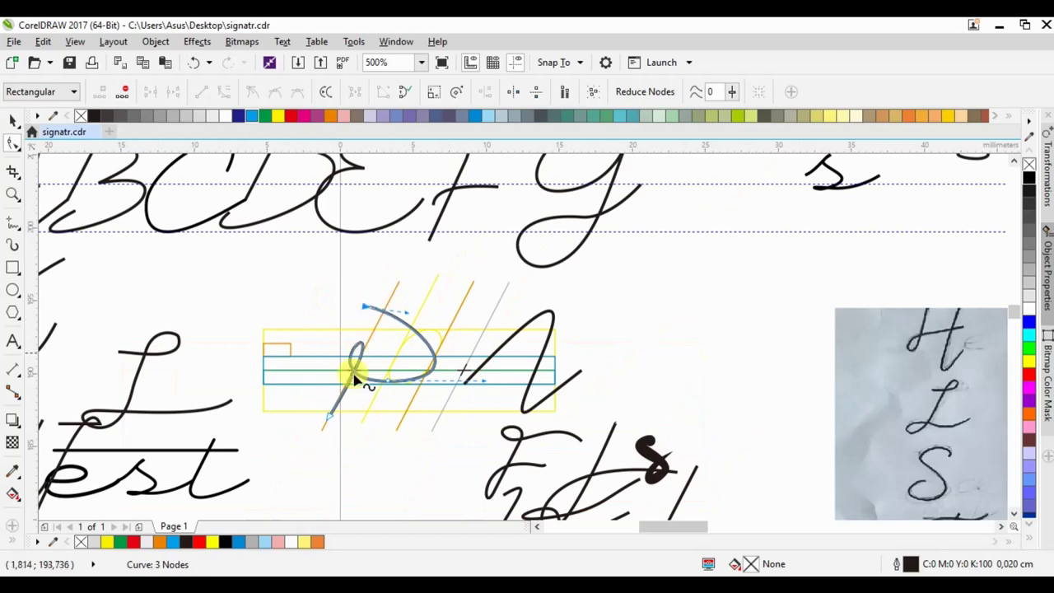
pyautogui.scroll(2, 388, 381)
pyautogui.moveTo(393, 387); pyautogui.dragTo(384, 389)
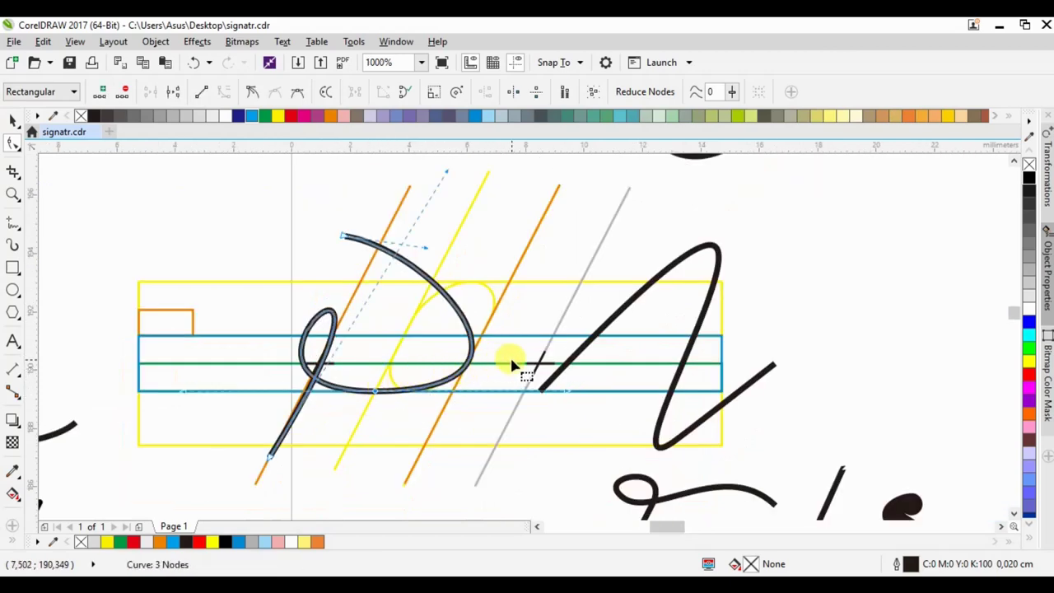
# Shift the P up along the guides and sweep its top arc left over a wide, rounded bowl
pyautogui.click(10, 119)
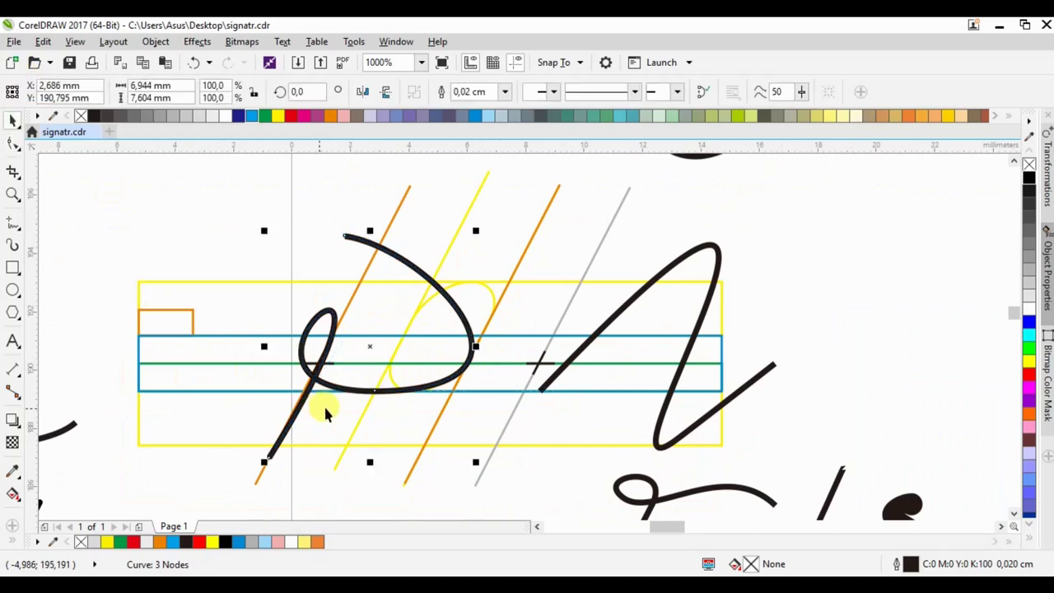
pyautogui.moveTo(306, 370); pyautogui.dragTo(347, 338)
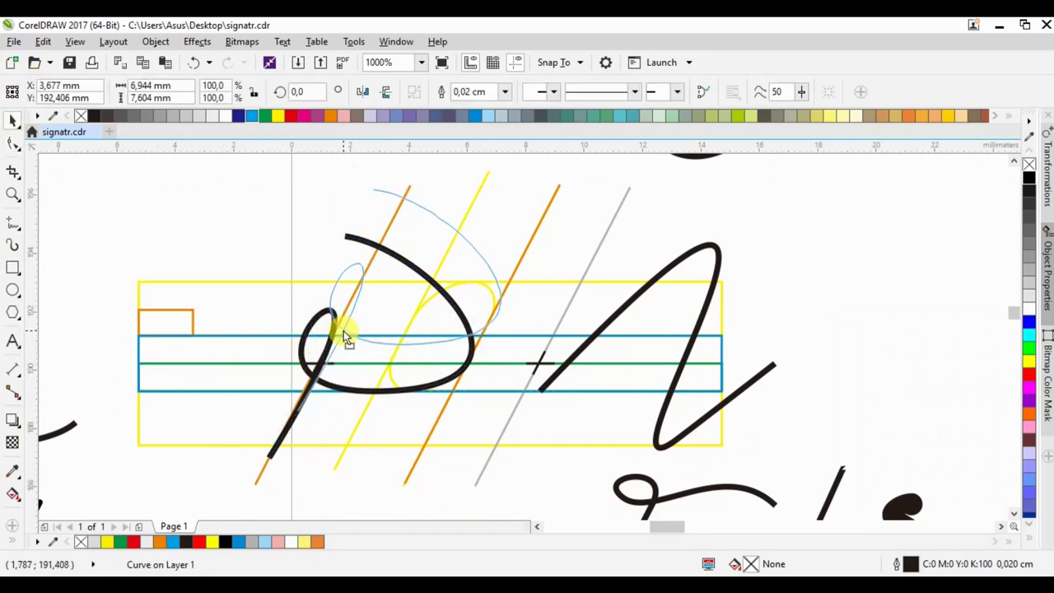
pyautogui.moveTo(347, 338); pyautogui.dragTo(338, 336)
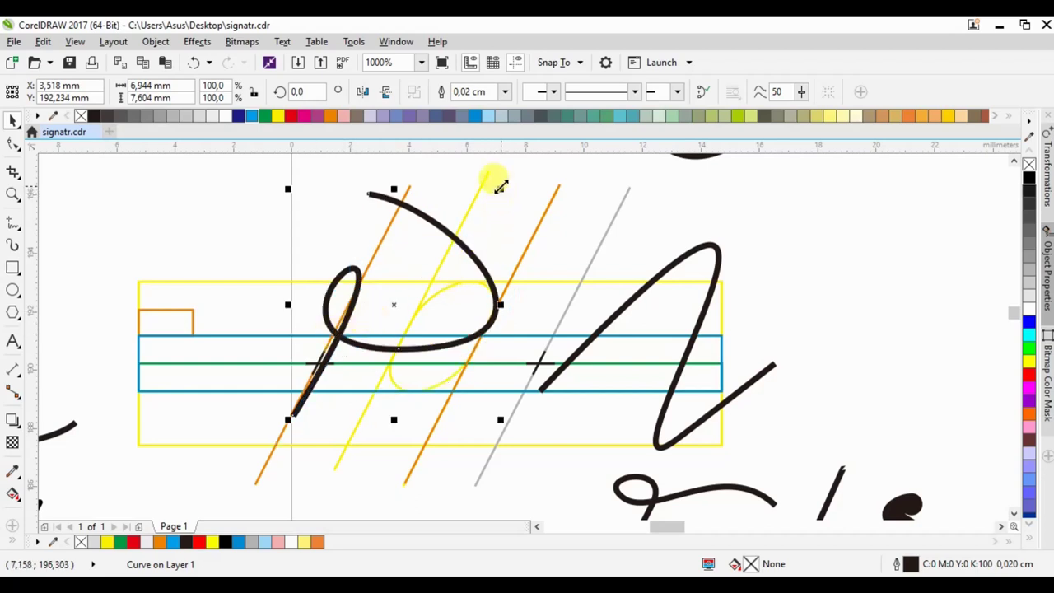
pyautogui.doubleClick(377, 190)
pyautogui.moveTo(369, 196)
pyautogui.mouseDown()
pyautogui.moveTo(351, 214)
pyautogui.moveTo(384, 227)
pyautogui.moveTo(329, 223)
pyautogui.mouseUp()
pyautogui.moveTo(416, 237)
pyautogui.mouseDown()
pyautogui.moveTo(417, 204)
pyautogui.moveTo(424, 210)
pyautogui.mouseUp()
pyautogui.click(12, 119)
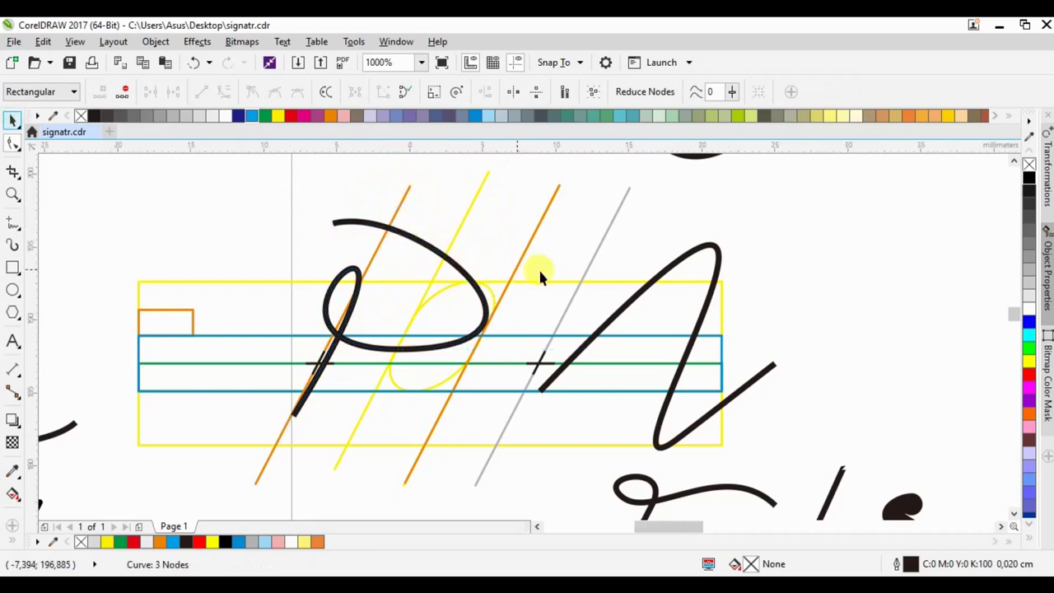
pyautogui.scroll(-5, 539, 278)
# Copy the 'est' strokes beside the P and move the combined 'Pest' below the K
pyautogui.moveTo(438, 372); pyautogui.dragTo(302, 323)
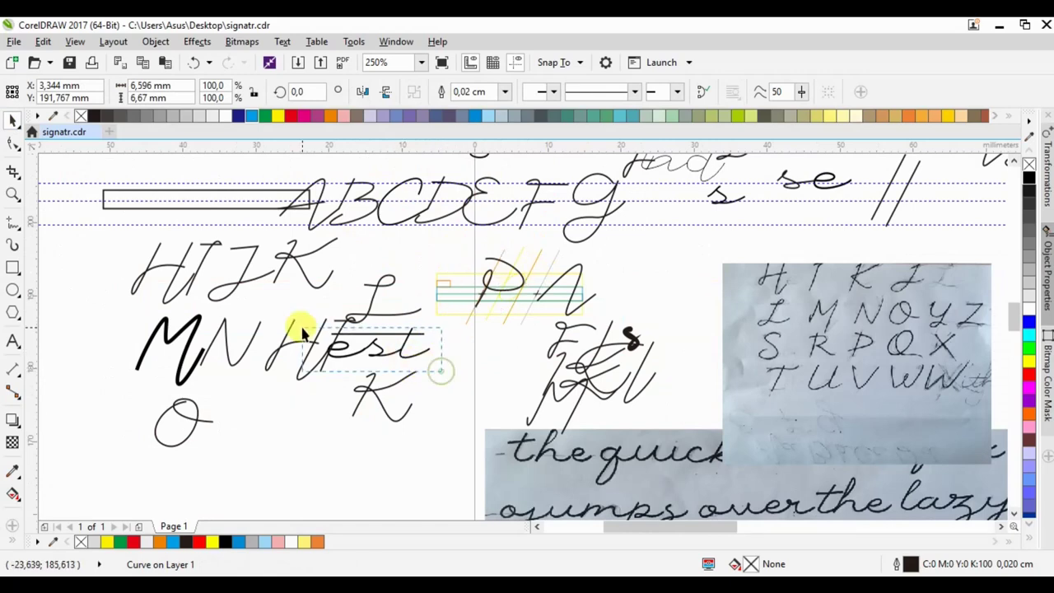
pyautogui.scroll(2, 470, 334)
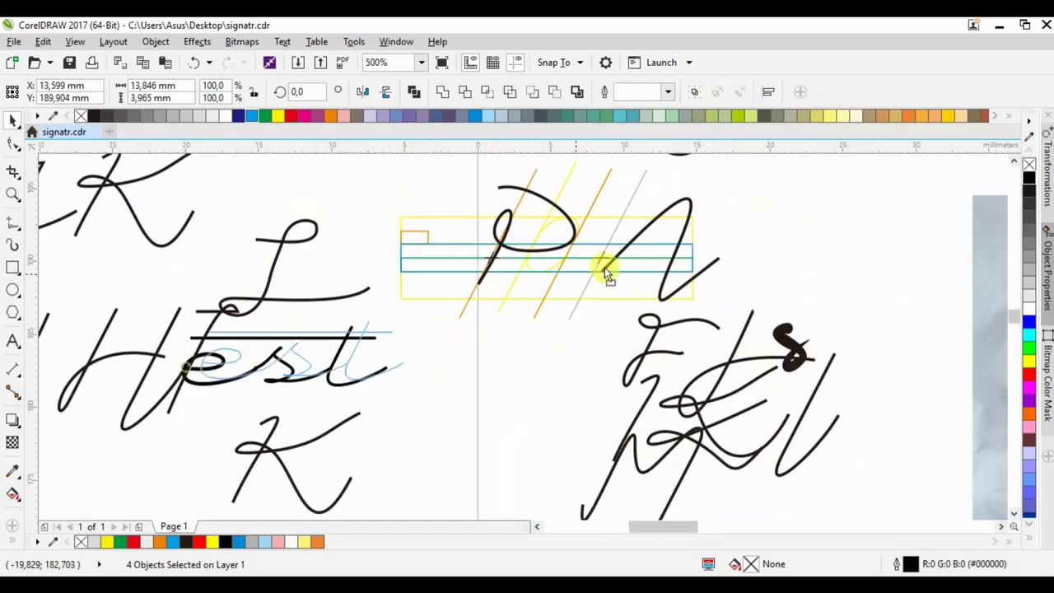
pyautogui.moveTo(186, 372); pyautogui.dragTo(581, 258)
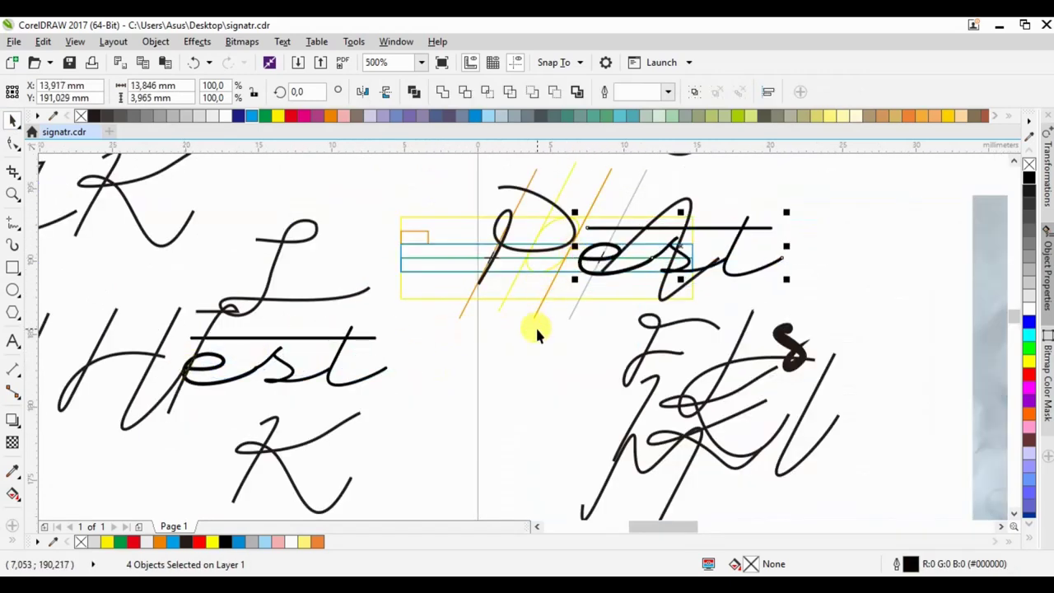
pyautogui.keyDown('shift'); pyautogui.click(512, 250); pyautogui.keyUp('shift')
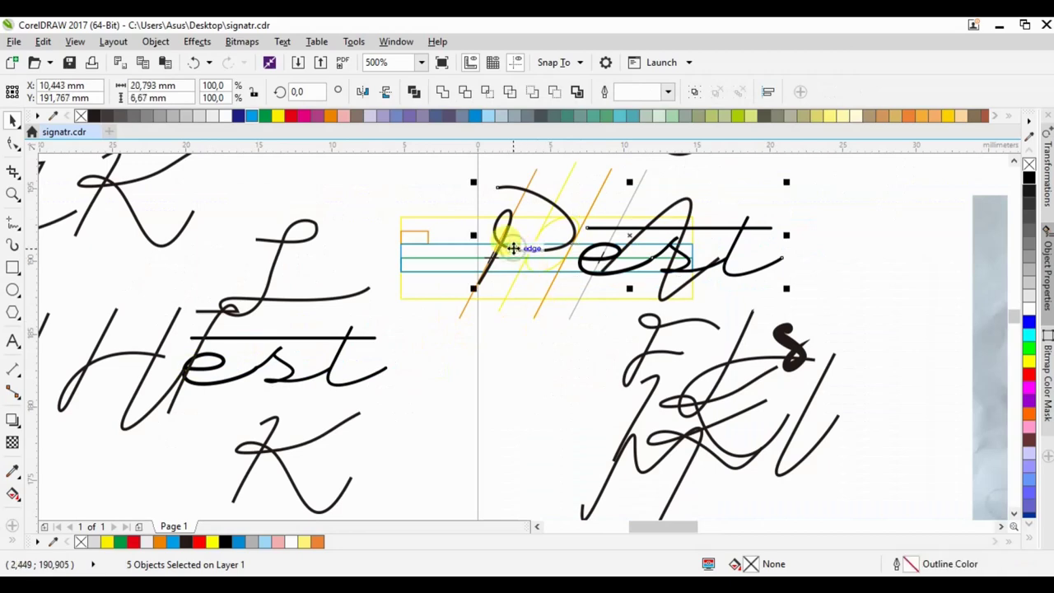
pyautogui.scroll(-2, 510, 239)
pyautogui.moveTo(503, 238); pyautogui.dragTo(311, 424)
pyautogui.click(351, 478)
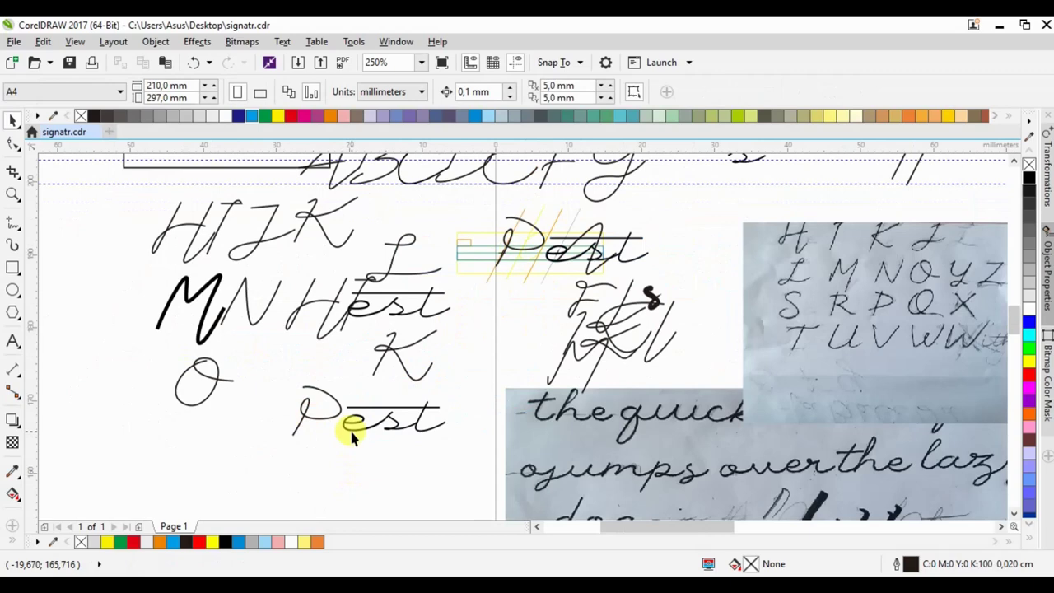
# Zoom in and open the P curve for node editing
pyautogui.scroll(2, 403, 423)
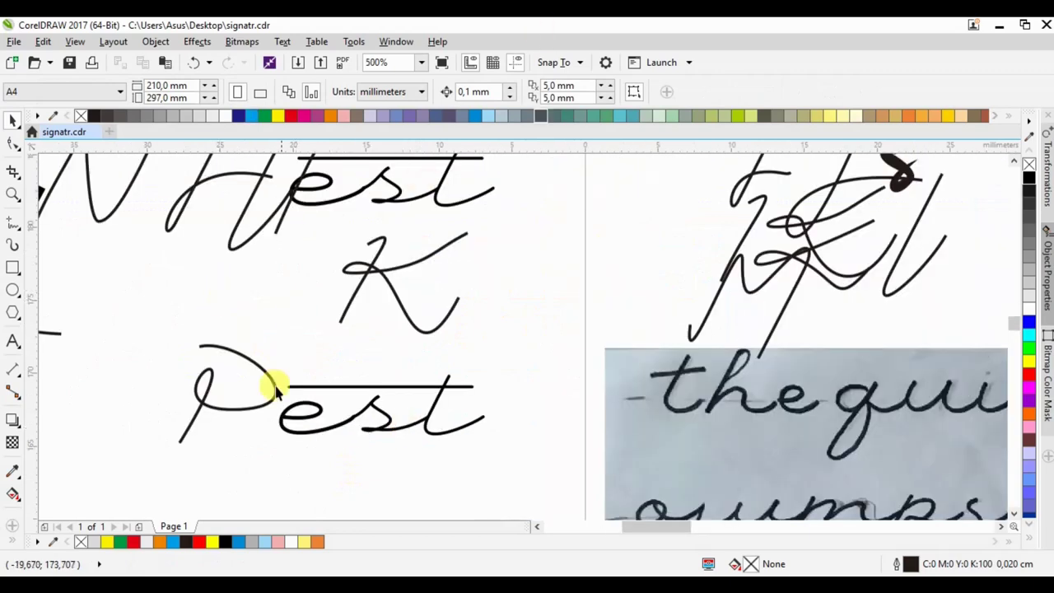
pyautogui.scroll(2, 198, 404)
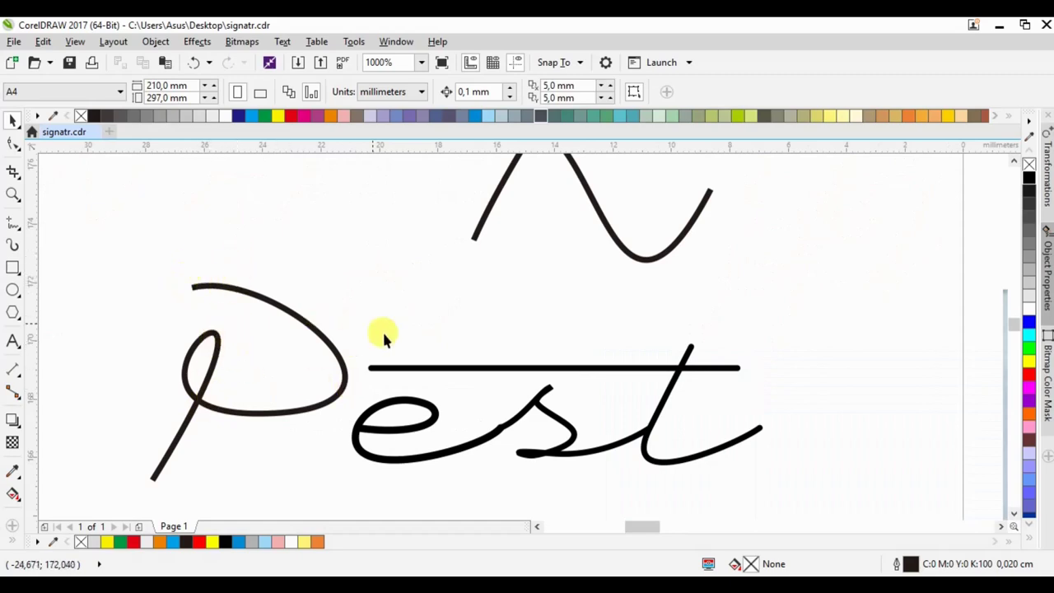
pyautogui.doubleClick(214, 355)
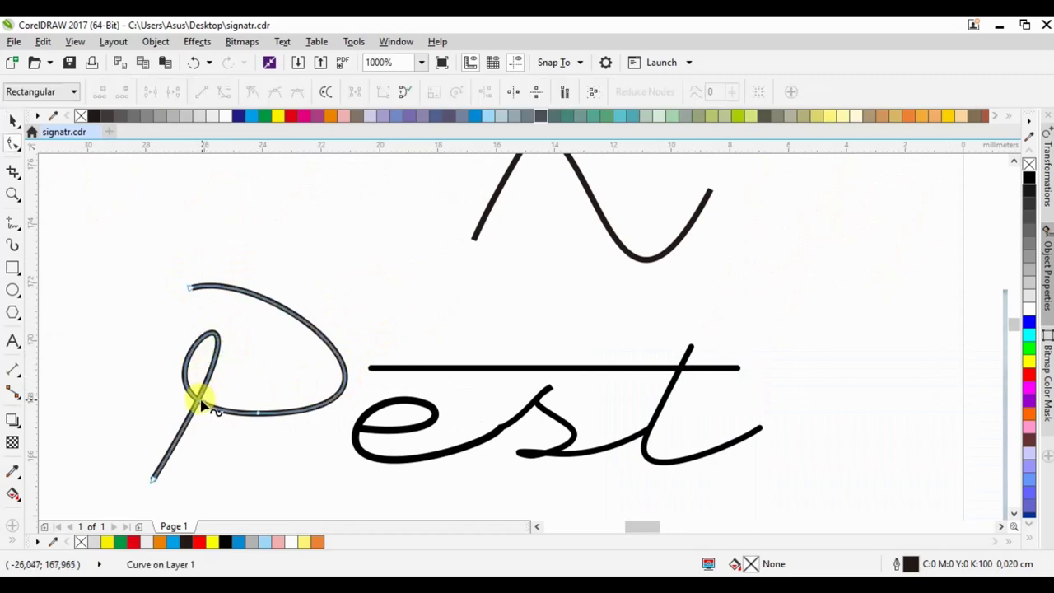
# Reshape the P's loop and trace trial freehand strokes over it, undoing the P's move
pyautogui.moveTo(200, 398)
pyautogui.mouseDown()
pyautogui.moveTo(212, 362)
pyautogui.moveTo(191, 394)
pyautogui.mouseUp()
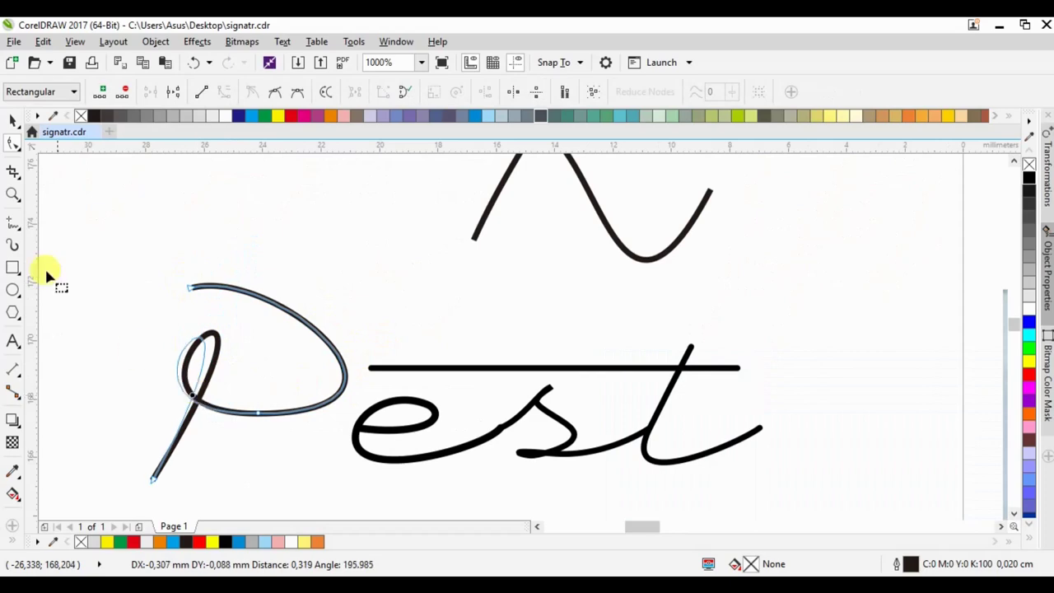
pyautogui.click(12, 222)
pyautogui.moveTo(153, 479); pyautogui.dragTo(295, 311)
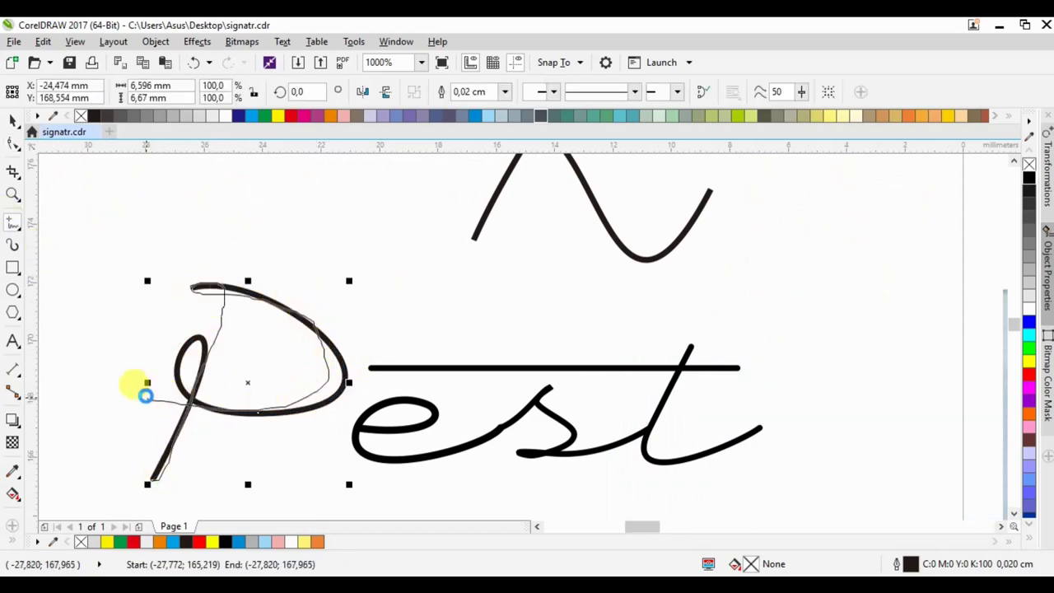
pyautogui.moveTo(295, 311); pyautogui.dragTo(146, 398)
pyautogui.scroll(-2, 263, 280)
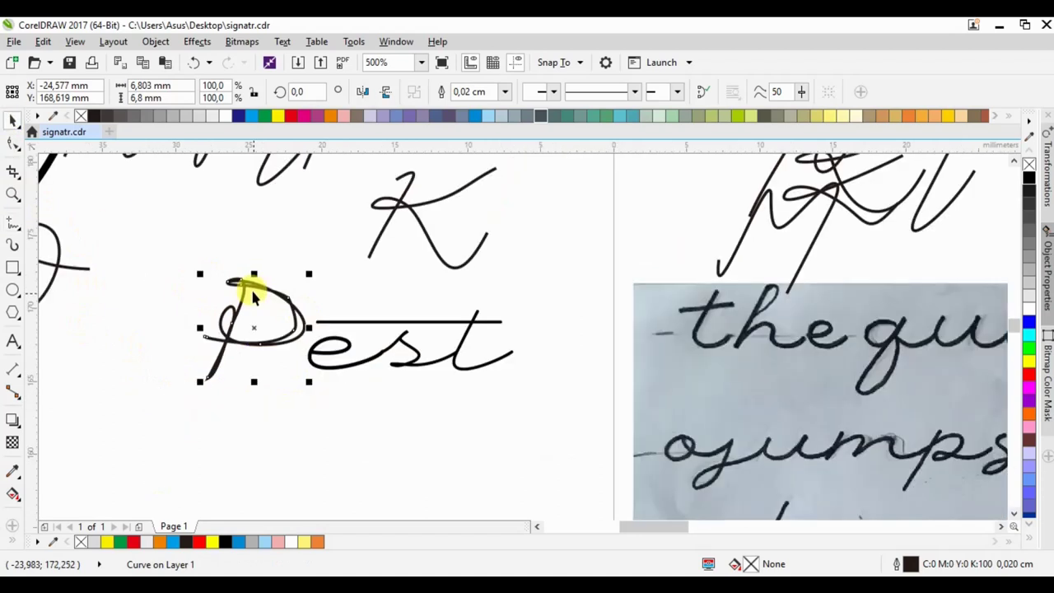
pyautogui.moveTo(247, 287); pyautogui.dragTo(149, 267)
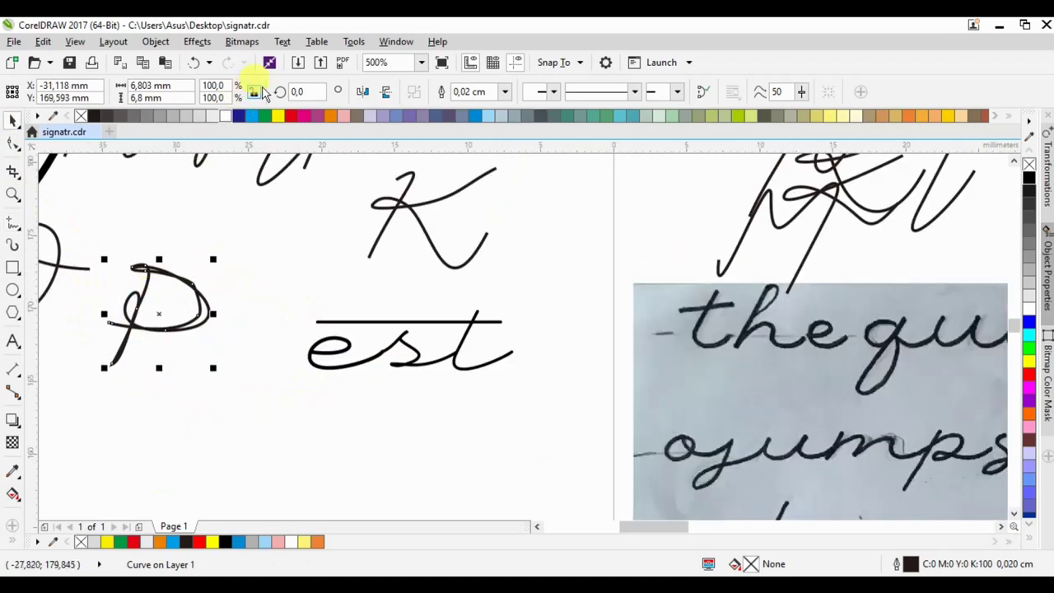
pyautogui.click(194, 66)
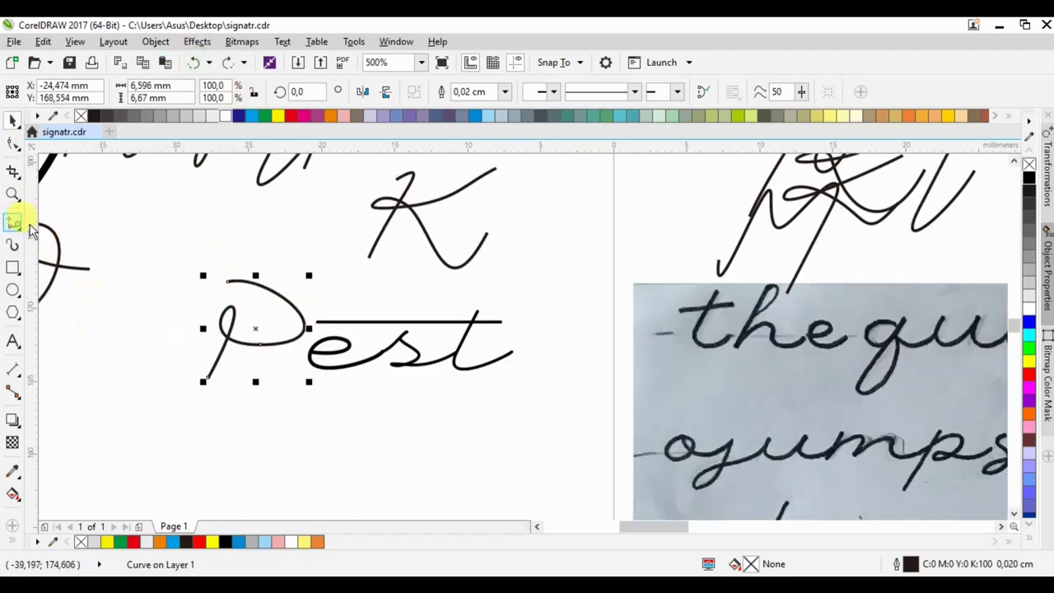
# Delete a trial looped stroke and reselect the P curve with the Pick tool
pyautogui.moveTo(112, 357)
pyautogui.mouseDown()
pyautogui.moveTo(185, 281)
pyautogui.moveTo(106, 287)
pyautogui.mouseUp()
pyautogui.press('Delete')
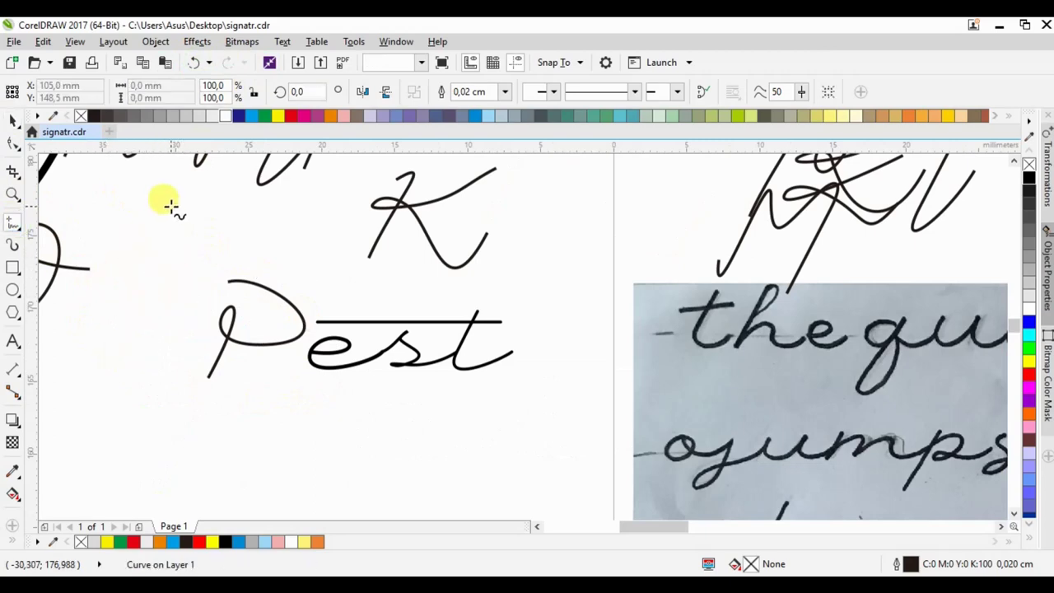
pyautogui.press('Escape')
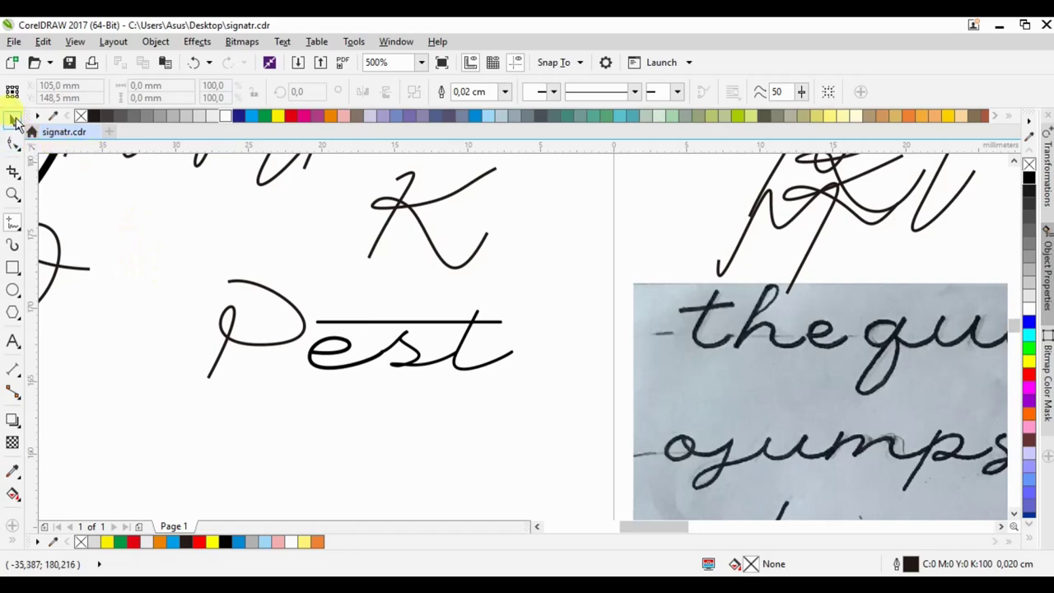
pyautogui.click(14, 120)
pyautogui.click(302, 331)
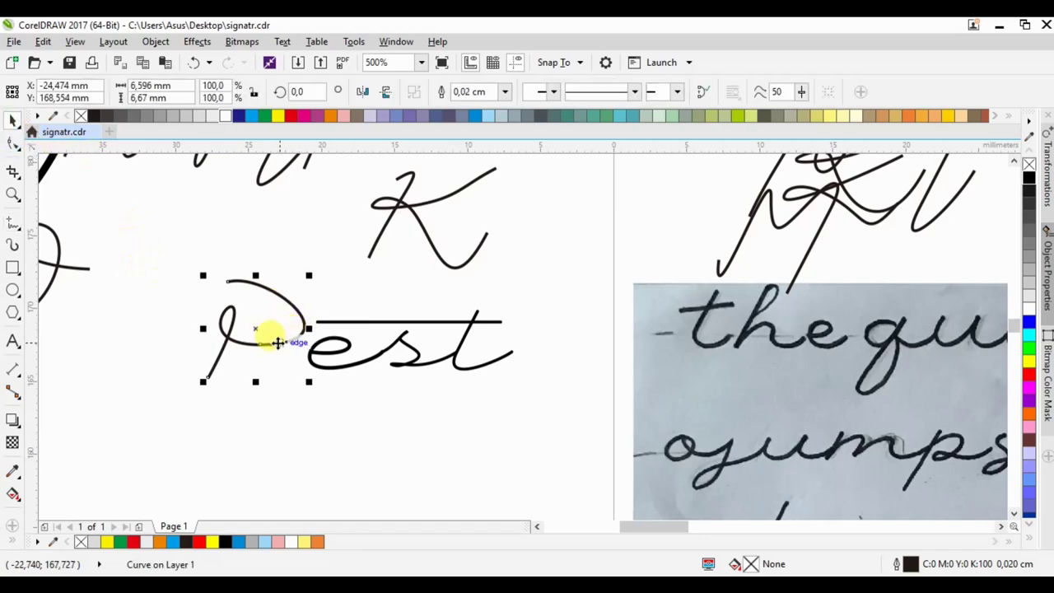
pyautogui.doubleClick(262, 345)
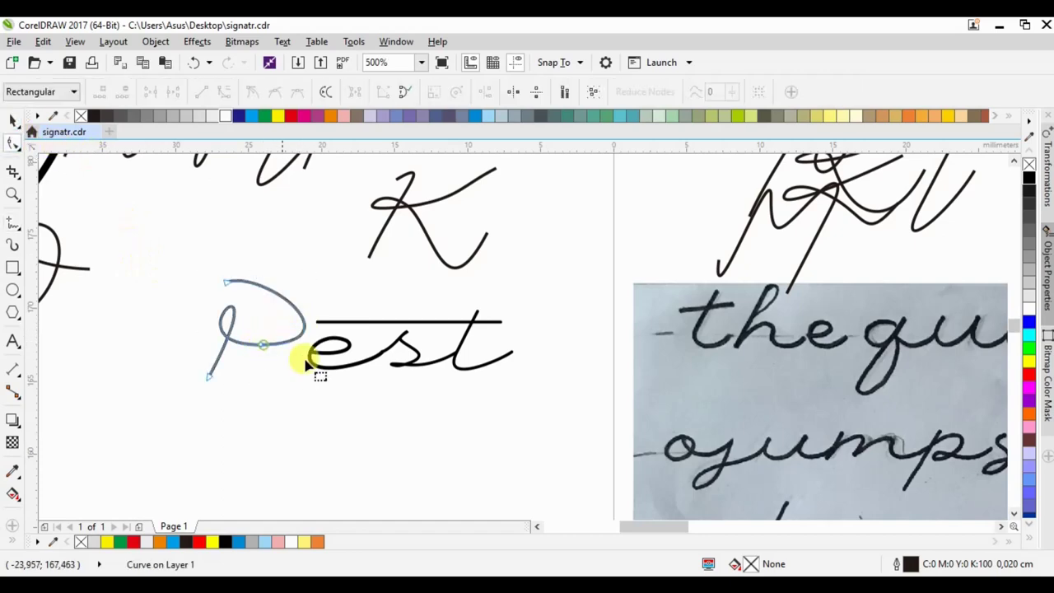
pyautogui.click(12, 117)
pyautogui.scroll(-1, 247, 350)
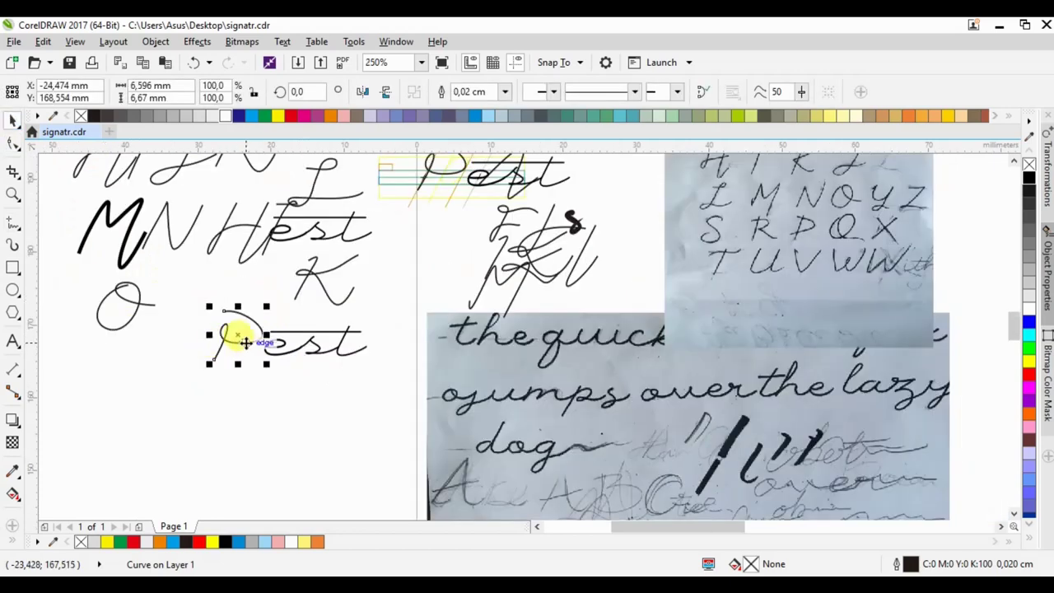
pyautogui.scroll(2, 442, 200)
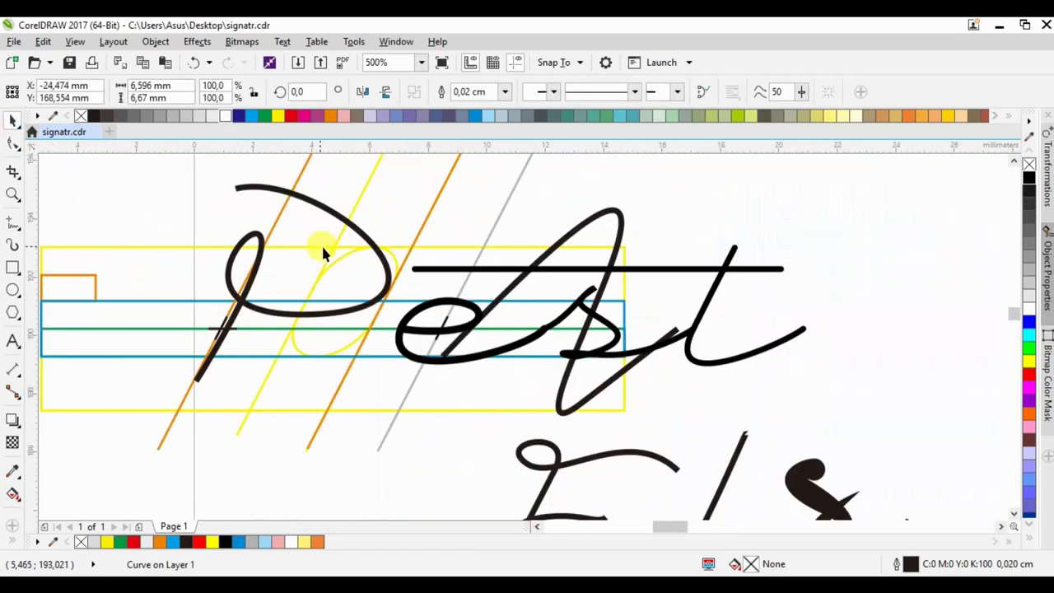
# Bend the P's lower and upper loop segments and pull its tail end down-left
pyautogui.doubleClick(352, 233)
pyautogui.moveTo(301, 318); pyautogui.dragTo(290, 332)
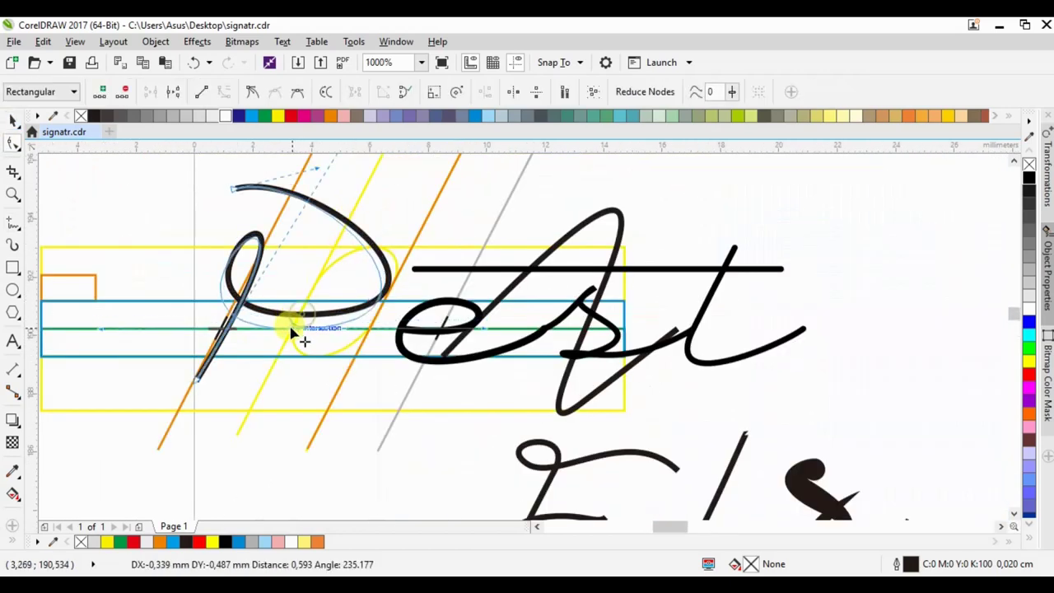
pyautogui.moveTo(375, 264)
pyautogui.mouseDown()
pyautogui.moveTo(370, 256)
pyautogui.moveTo(385, 267)
pyautogui.mouseUp()
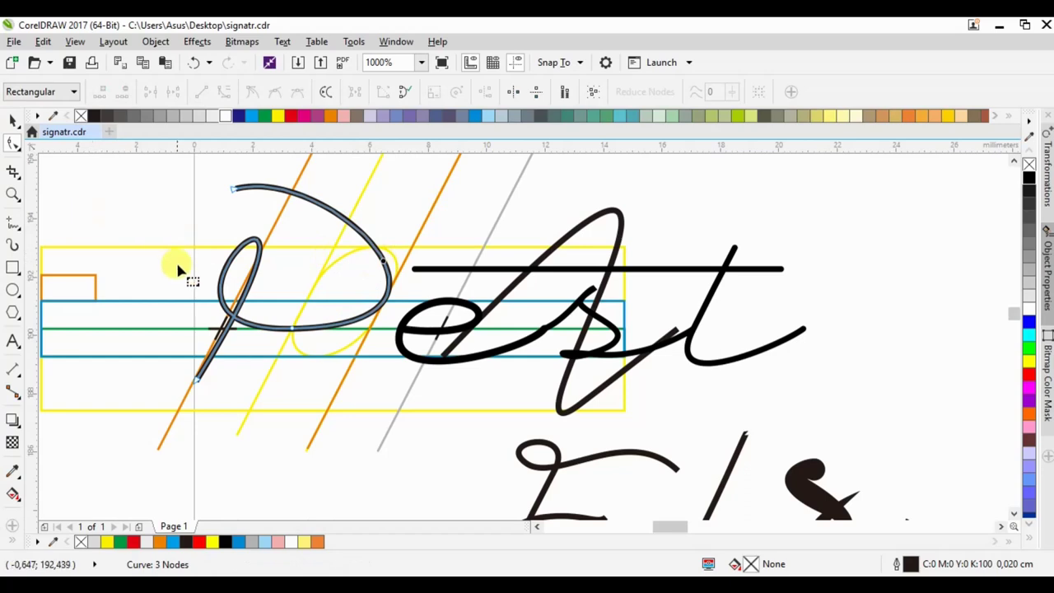
pyautogui.click(14, 141)
pyautogui.moveTo(198, 381); pyautogui.dragTo(187, 391)
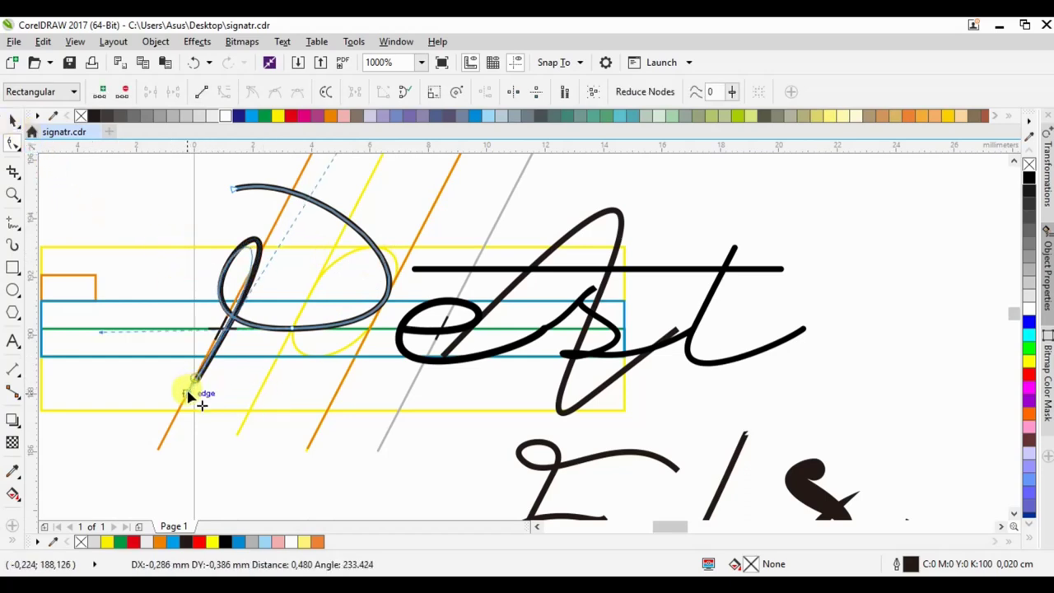
pyautogui.click(12, 121)
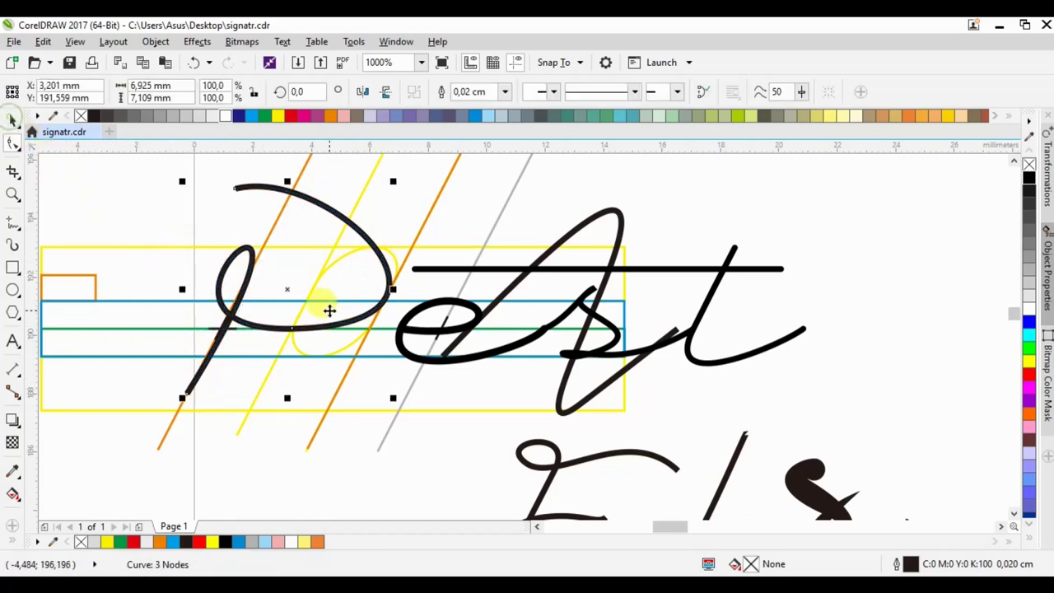
# Select the small curve near the O, then begin a freehand looped stroke in the guide box
pyautogui.scroll(-3, 282, 318)
pyautogui.scroll(-1, 292, 324)
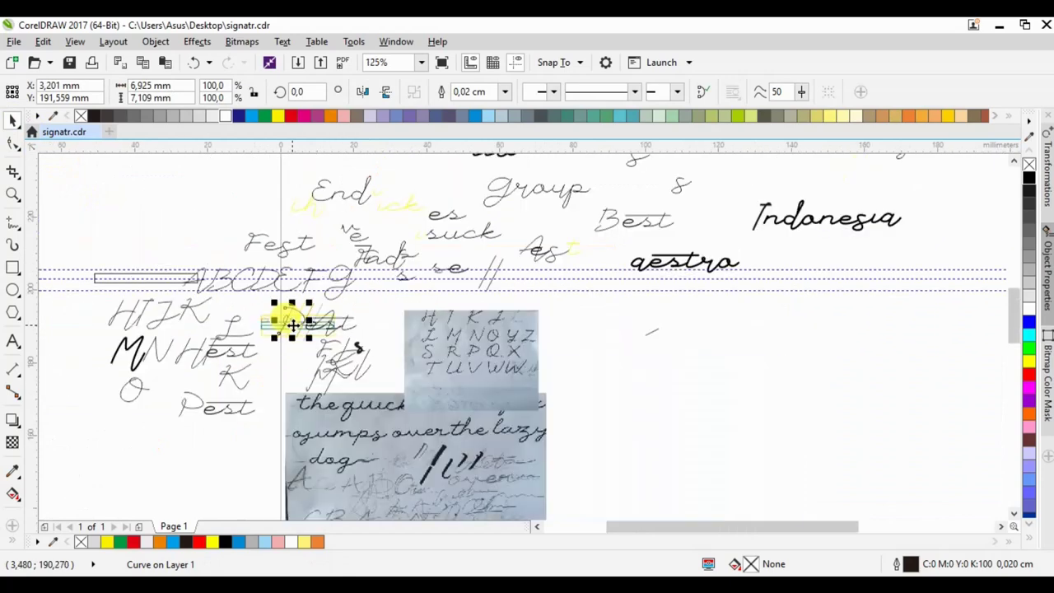
pyautogui.click(164, 393)
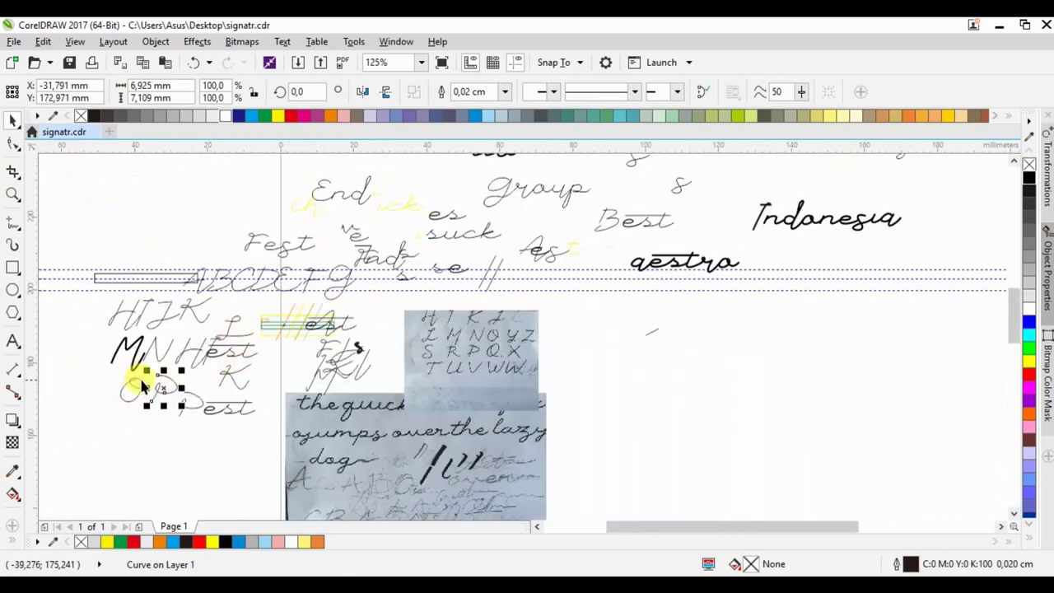
pyautogui.scroll(1, 143, 385)
pyautogui.scroll(2, 129, 393)
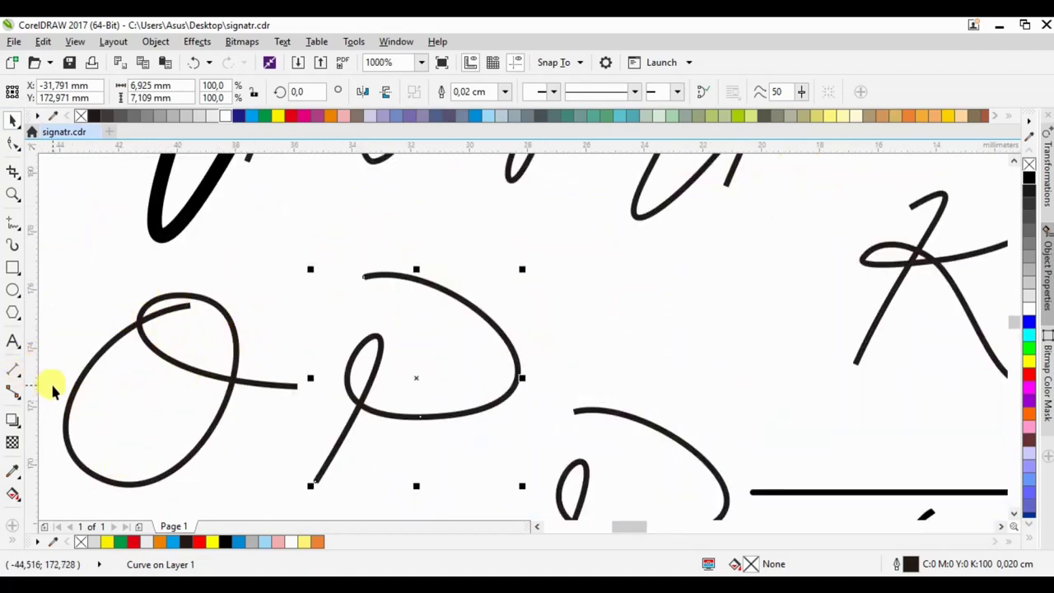
pyautogui.scroll(-2, 142, 338)
pyautogui.scroll(1, 813, 255)
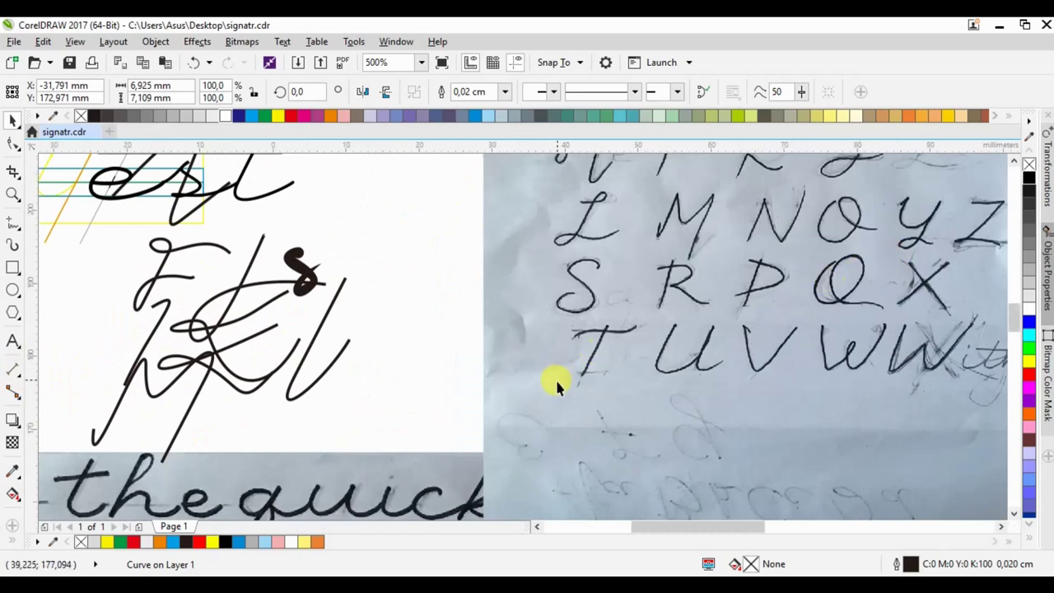
pyautogui.scroll(-1, 555, 377)
pyautogui.scroll(1, 375, 259)
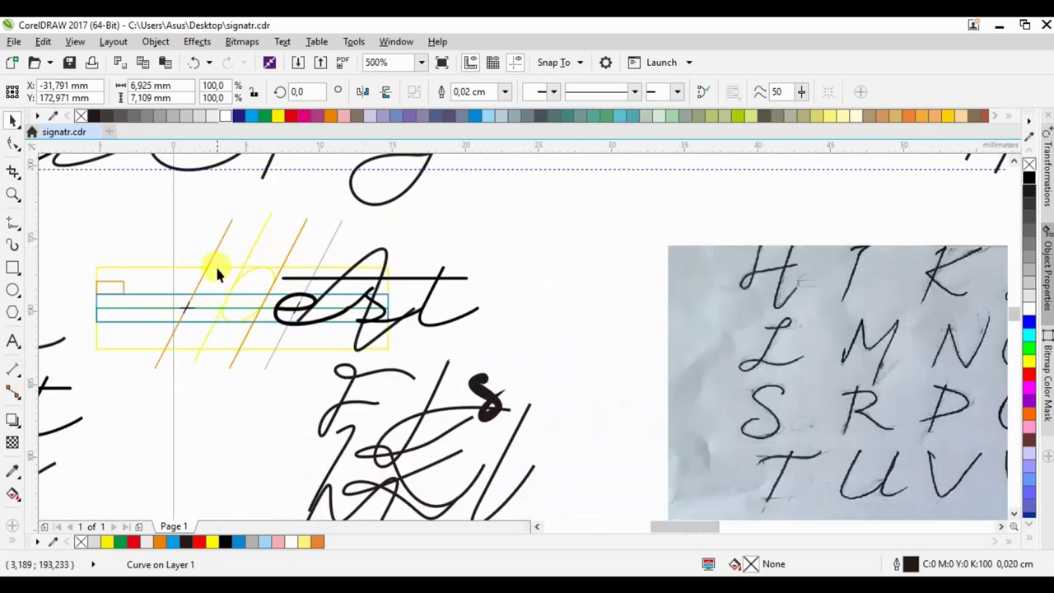
pyautogui.click(13, 240)
pyautogui.moveTo(234, 303); pyautogui.dragTo(250, 247)
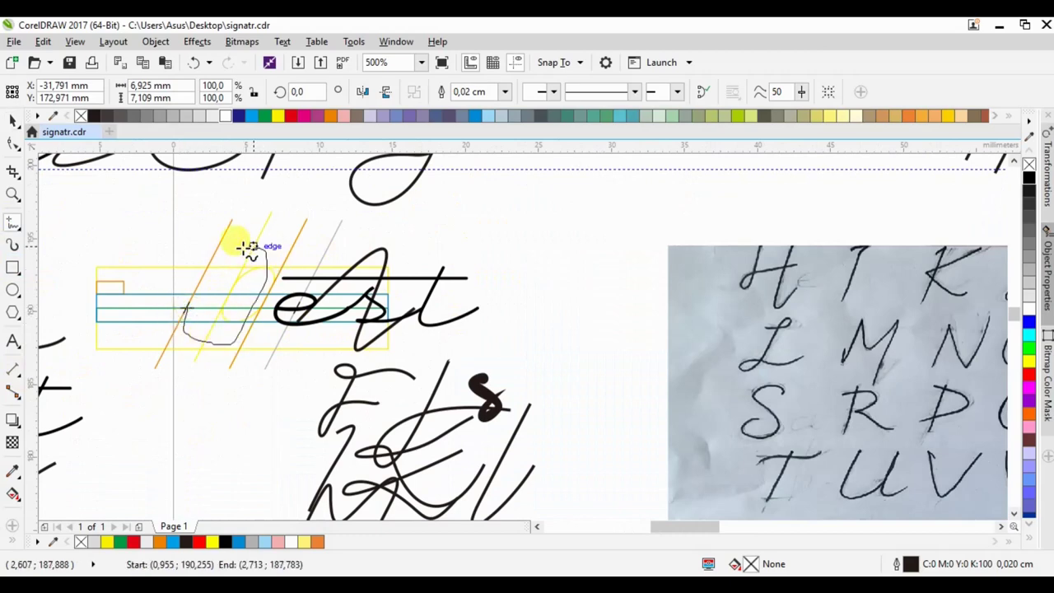
# Finish the looped stroke, then drag its lower node and end and delete an extra node
pyautogui.moveTo(250, 247); pyautogui.dragTo(362, 356)
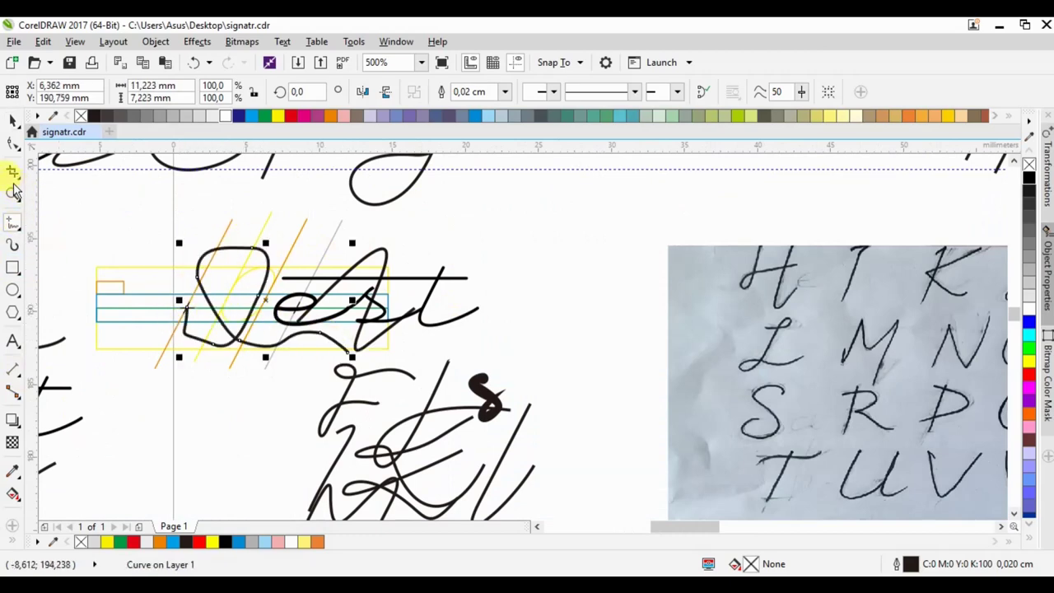
pyautogui.click(11, 147)
pyautogui.scroll(2, 247, 362)
pyautogui.moveTo(253, 344); pyautogui.dragTo(251, 362)
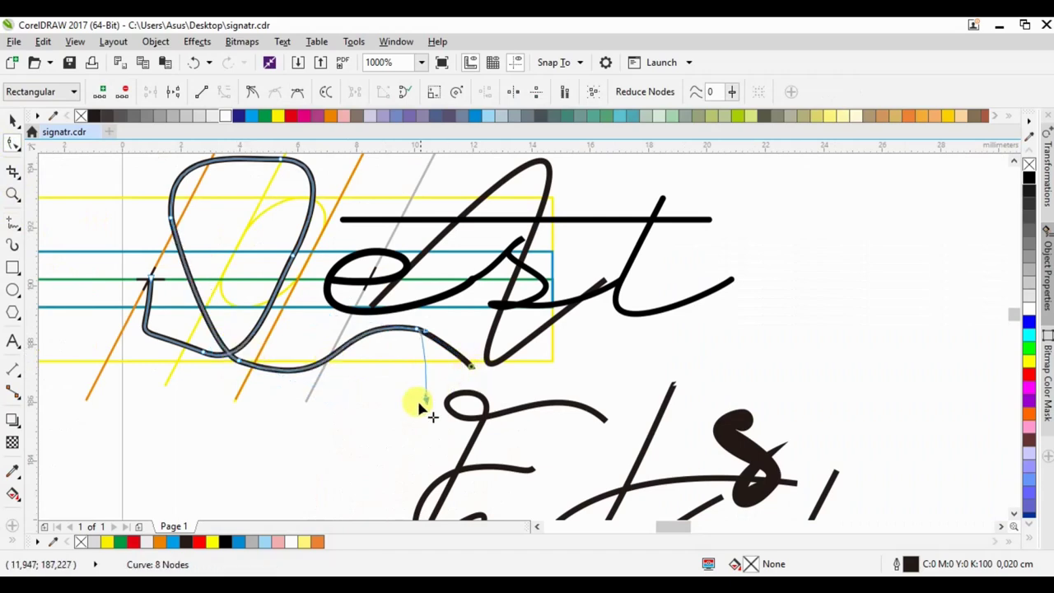
pyautogui.moveTo(420, 407); pyautogui.dragTo(434, 408)
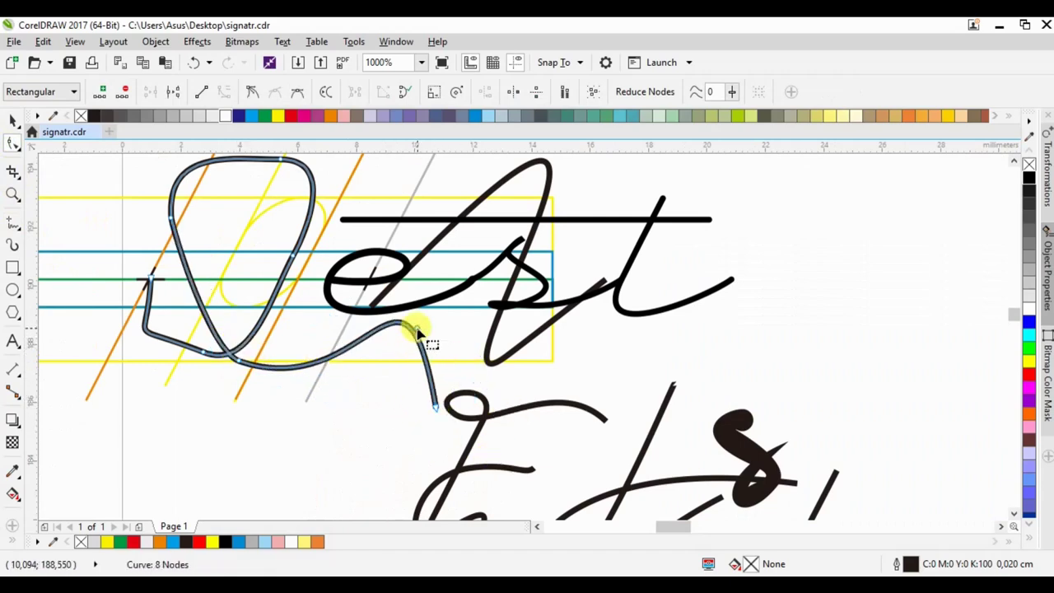
pyautogui.doubleClick(417, 332)
pyautogui.moveTo(405, 329); pyautogui.dragTo(346, 348)
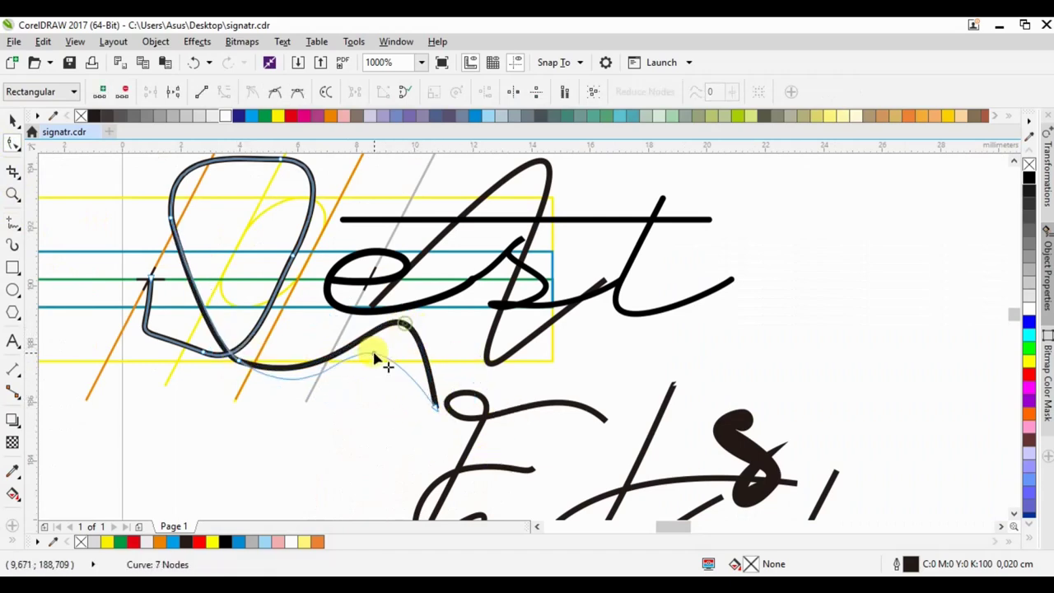
# Delete two lower nodes, round the loop's left, top and right sides, and sweep the tail
pyautogui.doubleClick(206, 354)
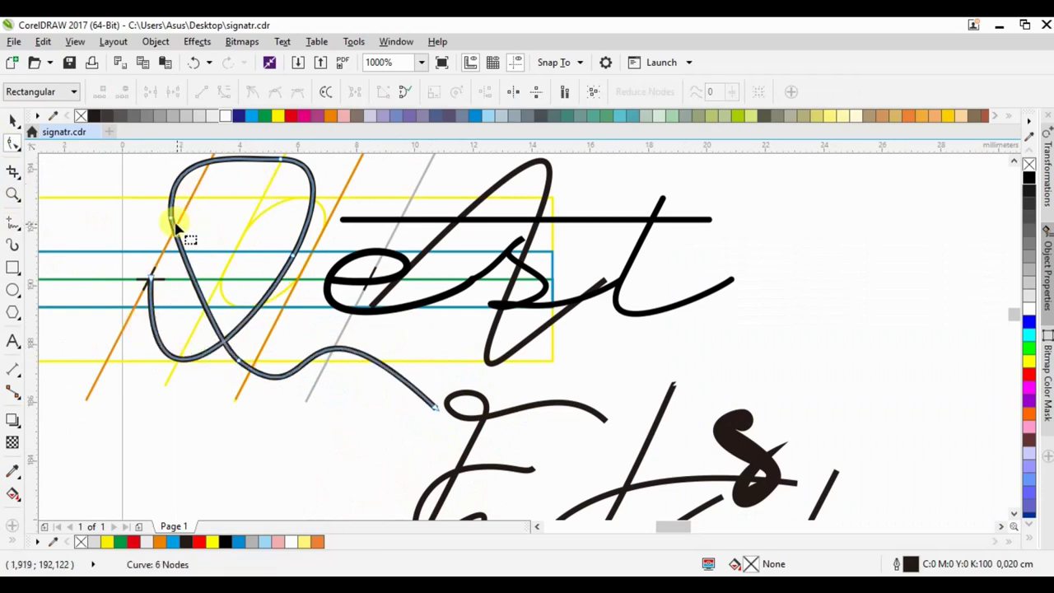
pyautogui.moveTo(175, 228); pyautogui.dragTo(187, 334)
pyautogui.doubleClick(240, 367)
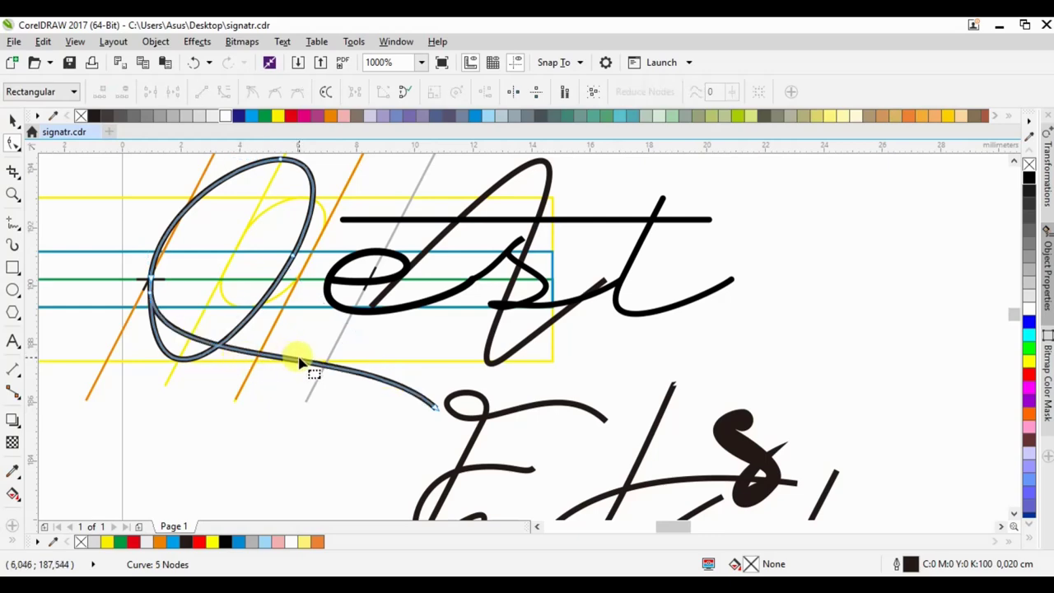
pyautogui.moveTo(282, 164)
pyautogui.mouseDown()
pyautogui.moveTo(265, 197)
pyautogui.moveTo(271, 177)
pyautogui.mouseUp()
pyautogui.moveTo(302, 263); pyautogui.dragTo(306, 275)
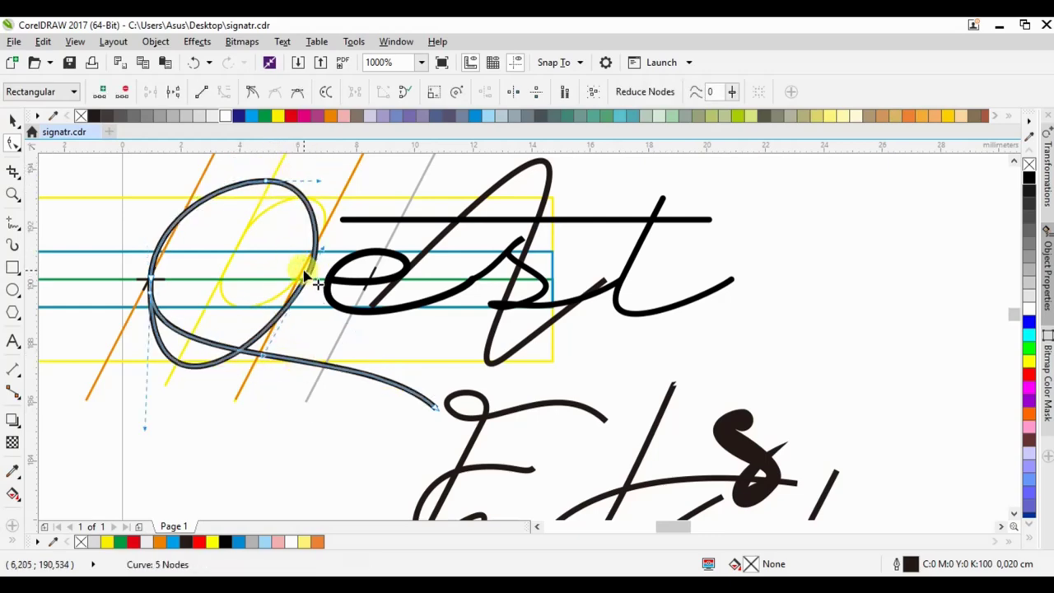
pyautogui.click(435, 407)
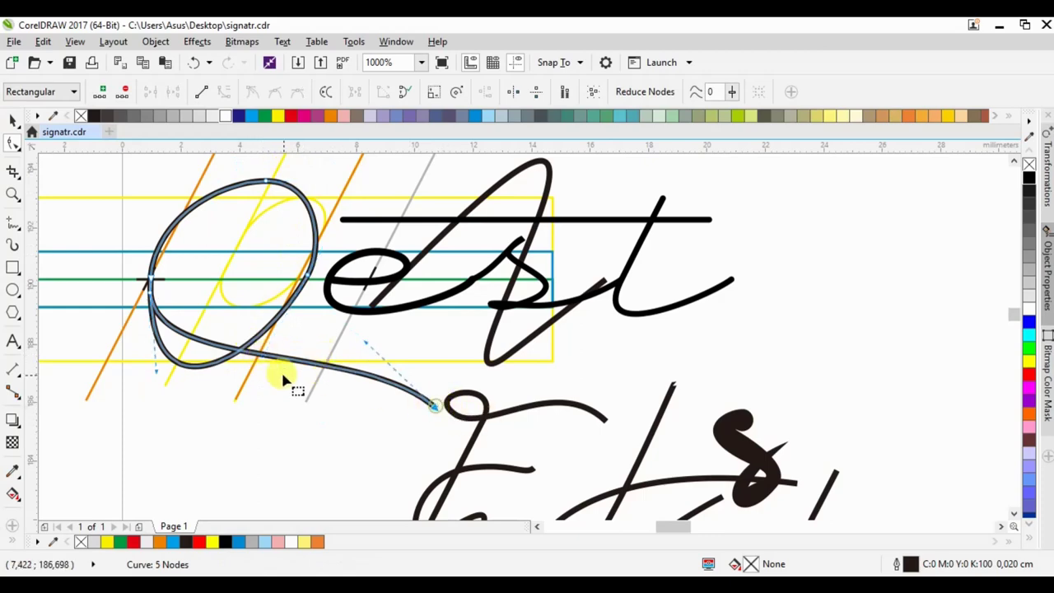
pyautogui.moveTo(163, 379)
pyautogui.mouseDown()
pyautogui.moveTo(412, 348)
pyautogui.moveTo(312, 311)
pyautogui.mouseUp()
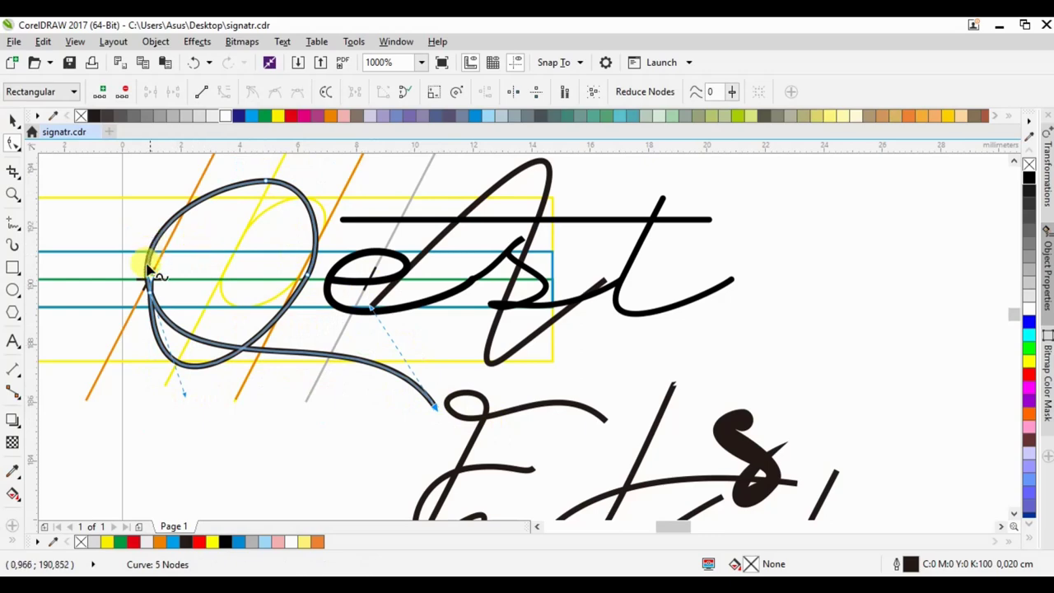
# Remove the loop's top and left nodes and smooth its lower-left and right curvature
pyautogui.click(153, 240)
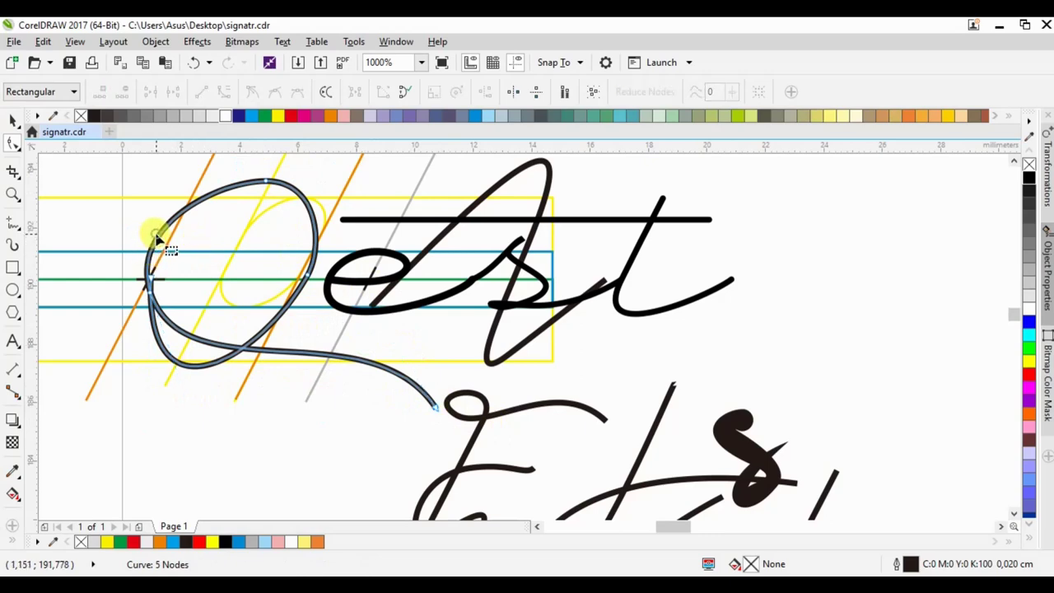
pyautogui.moveTo(161, 239); pyautogui.dragTo(186, 233)
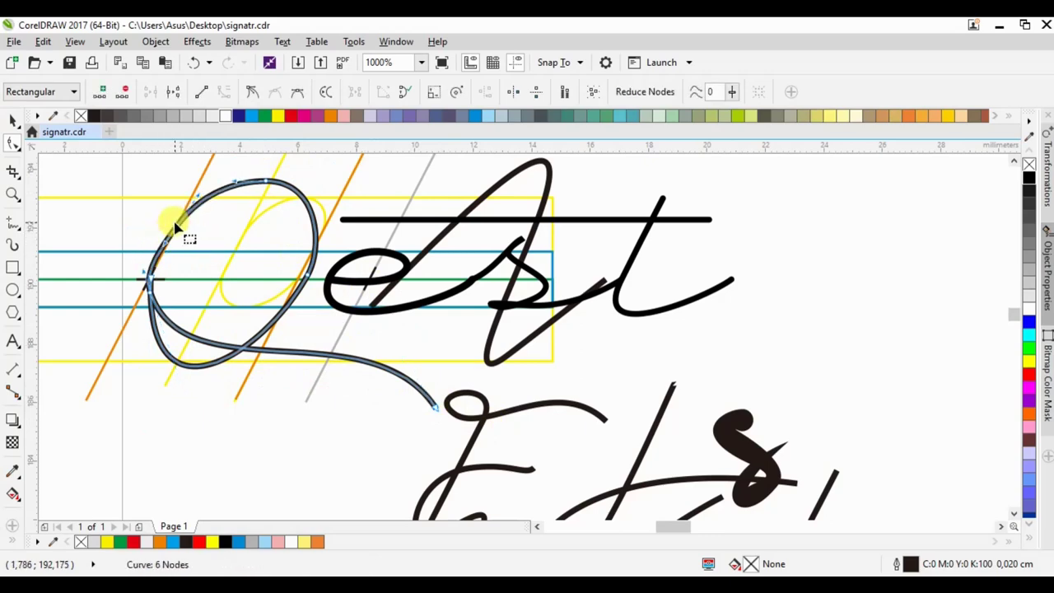
pyautogui.doubleClick(265, 186)
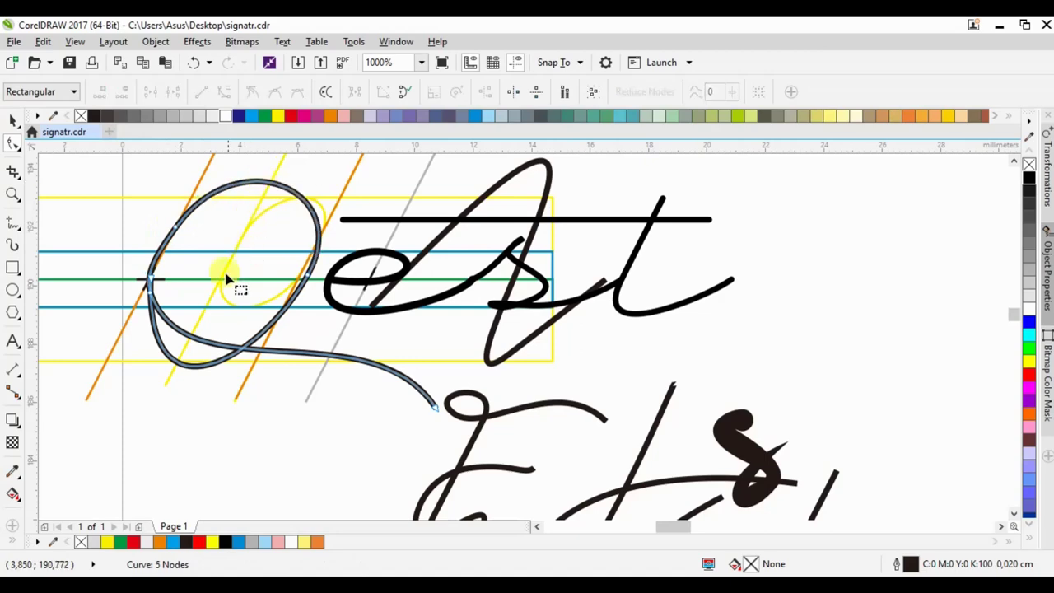
pyautogui.doubleClick(150, 288)
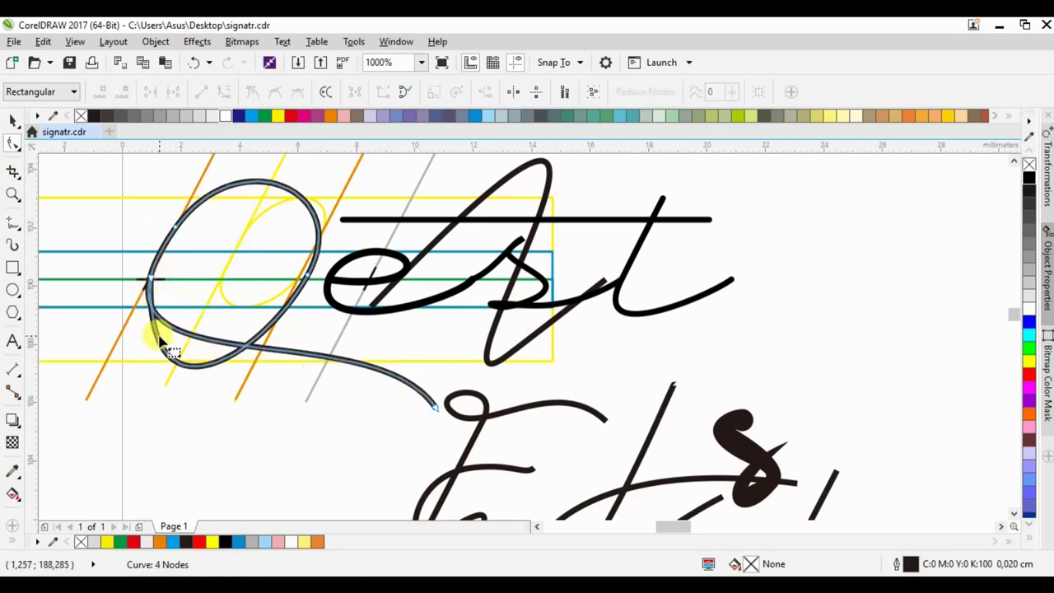
pyautogui.moveTo(146, 322); pyautogui.dragTo(304, 281)
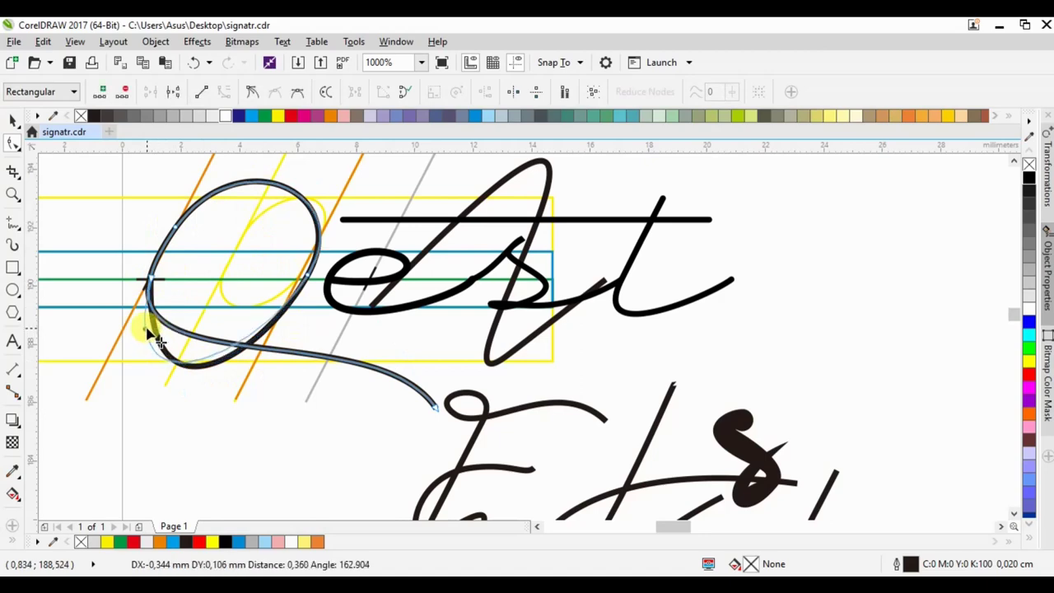
pyautogui.click(304, 281)
pyautogui.moveTo(256, 357); pyautogui.dragTo(278, 359)
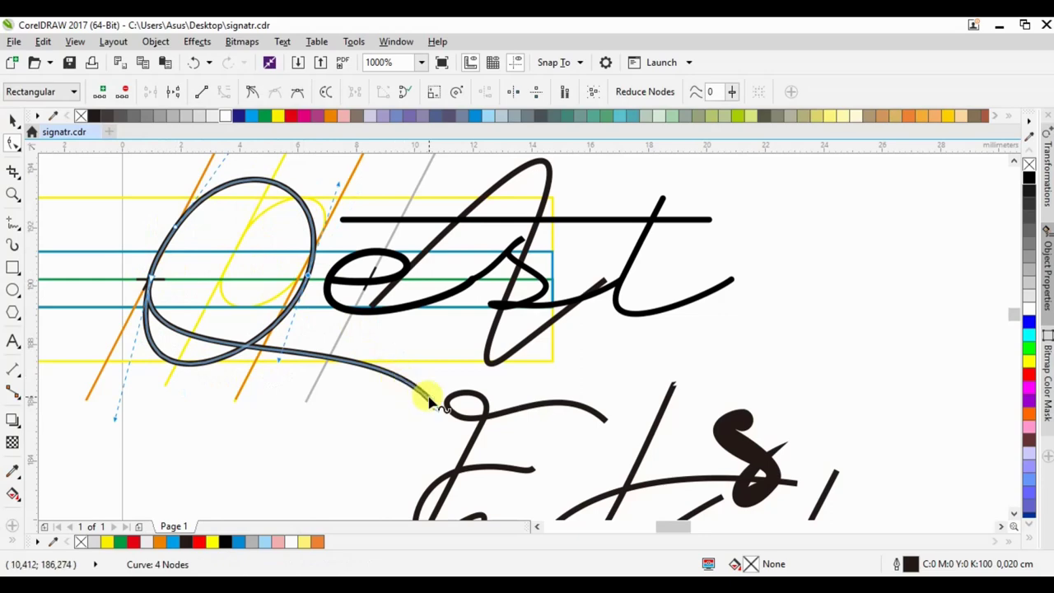
pyautogui.click(12, 121)
pyautogui.scroll(-2, 543, 280)
# Move the Q curve into place in front of the lower 'est'
pyautogui.scroll(-1, 497, 294)
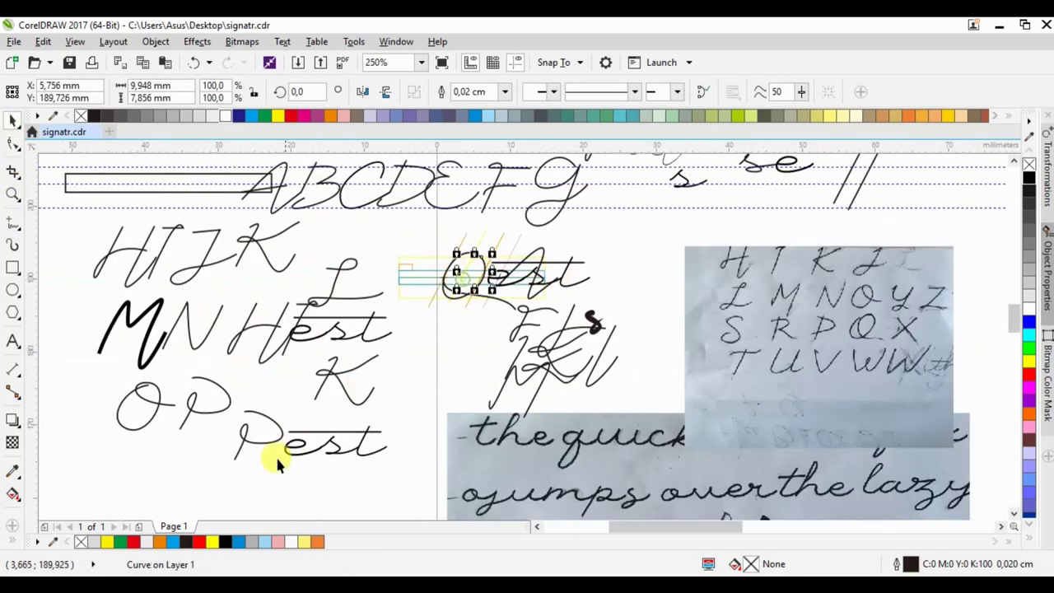
pyautogui.press('Tab')
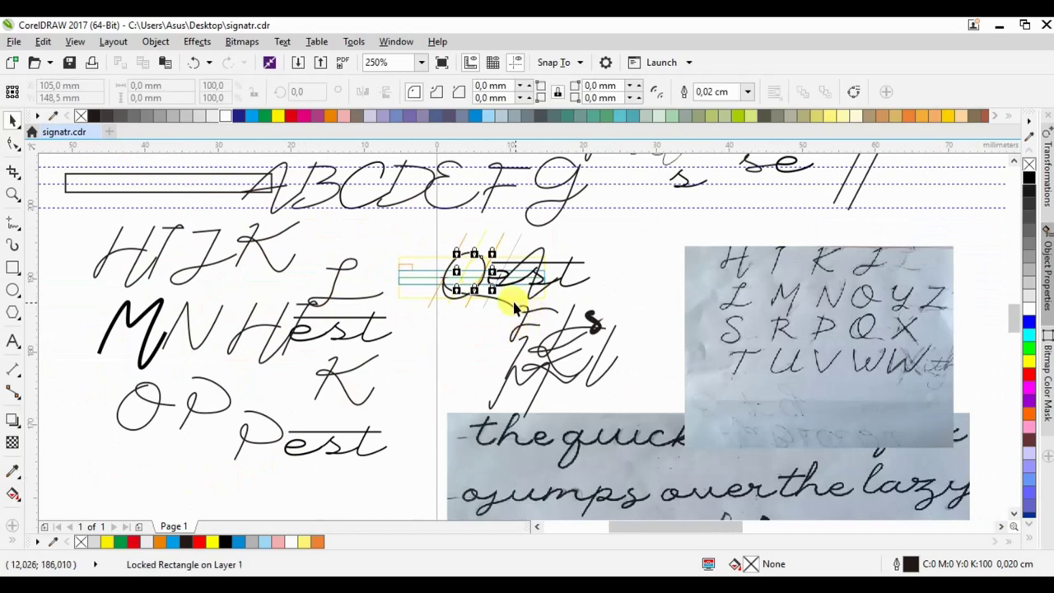
pyautogui.moveTo(494, 305)
pyautogui.mouseDown()
pyautogui.moveTo(414, 382)
pyautogui.moveTo(240, 443)
pyautogui.moveTo(519, 363)
pyautogui.mouseUp()
pyautogui.click(220, 492)
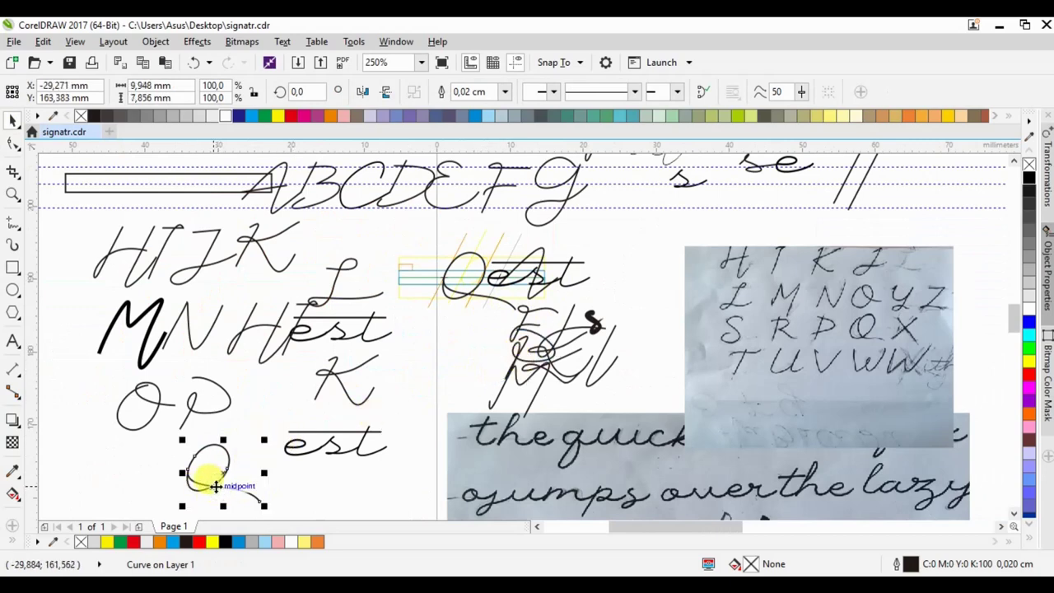
pyautogui.moveTo(187, 469); pyautogui.dragTo(284, 445)
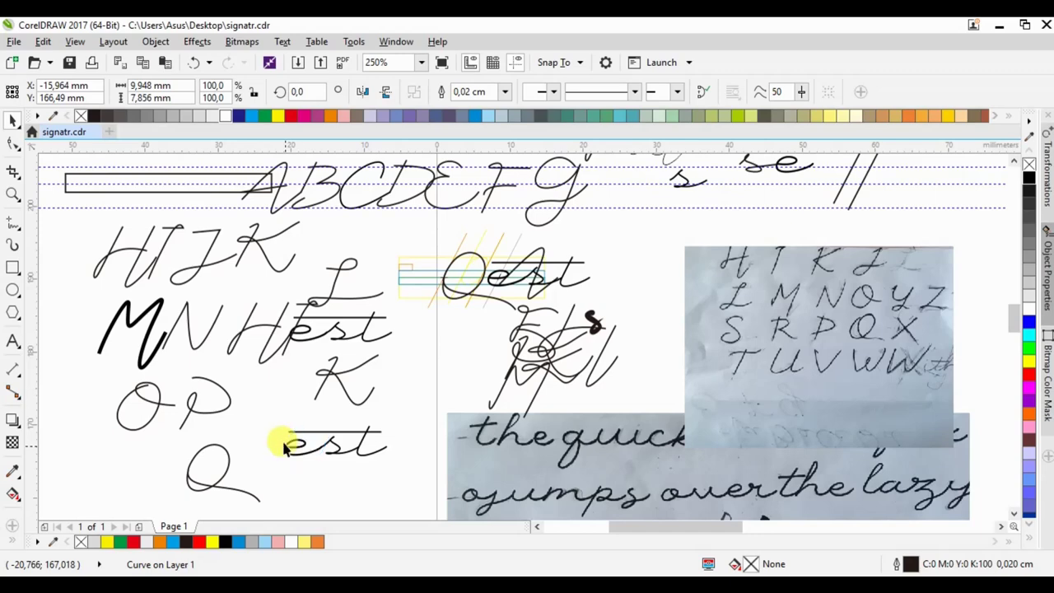
# Reshape the Q's loop by dragging one of its nodes
pyautogui.scroll(3, 447, 259)
pyautogui.press('F10')
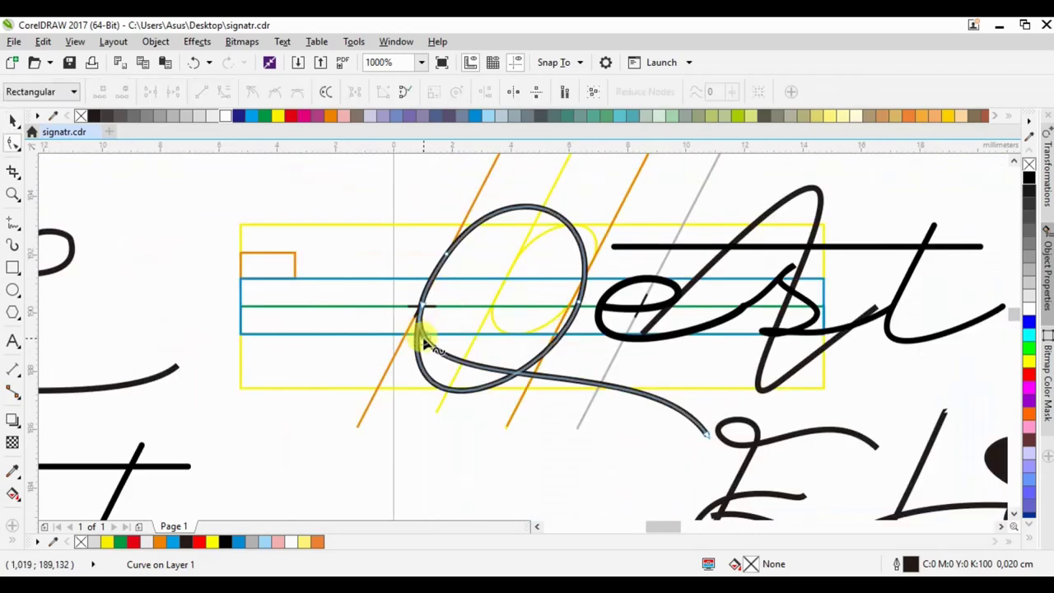
pyautogui.click(422, 310)
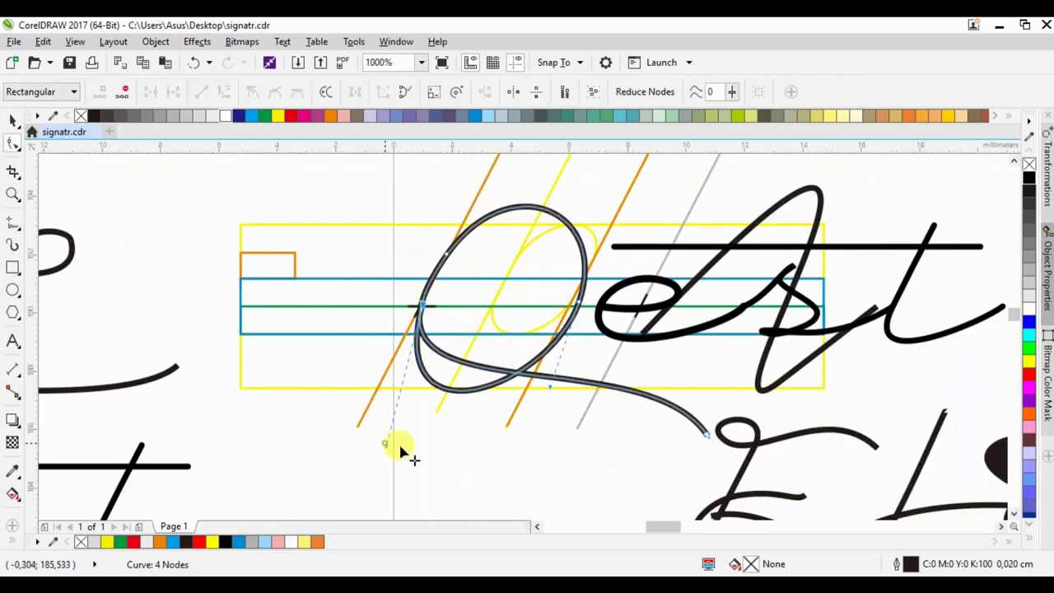
pyautogui.moveTo(401, 451); pyautogui.dragTo(506, 318)
pyautogui.scroll(-2, 477, 271)
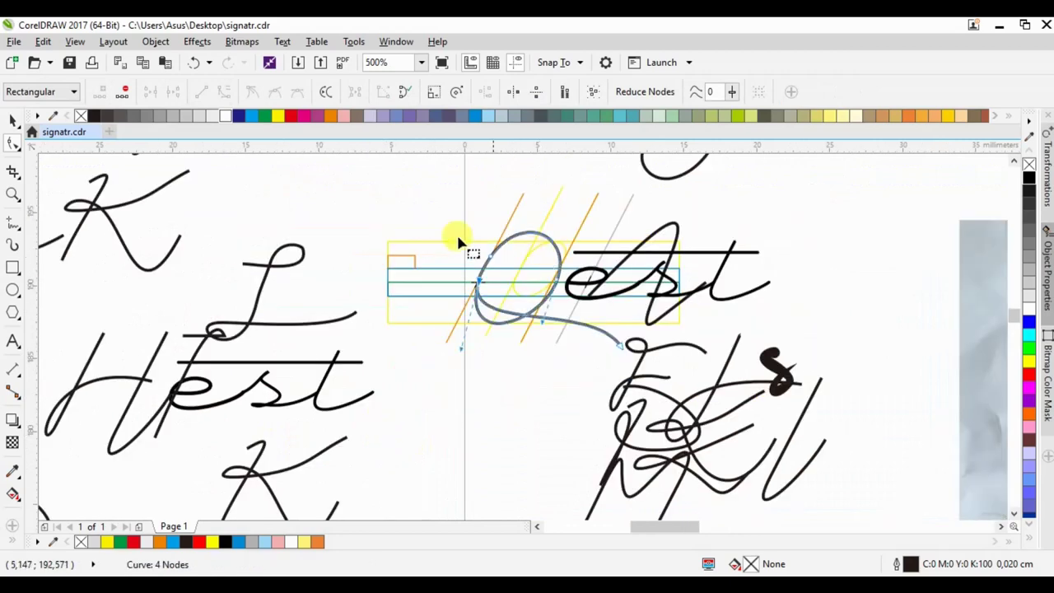
pyautogui.scroll(-2, 456, 211)
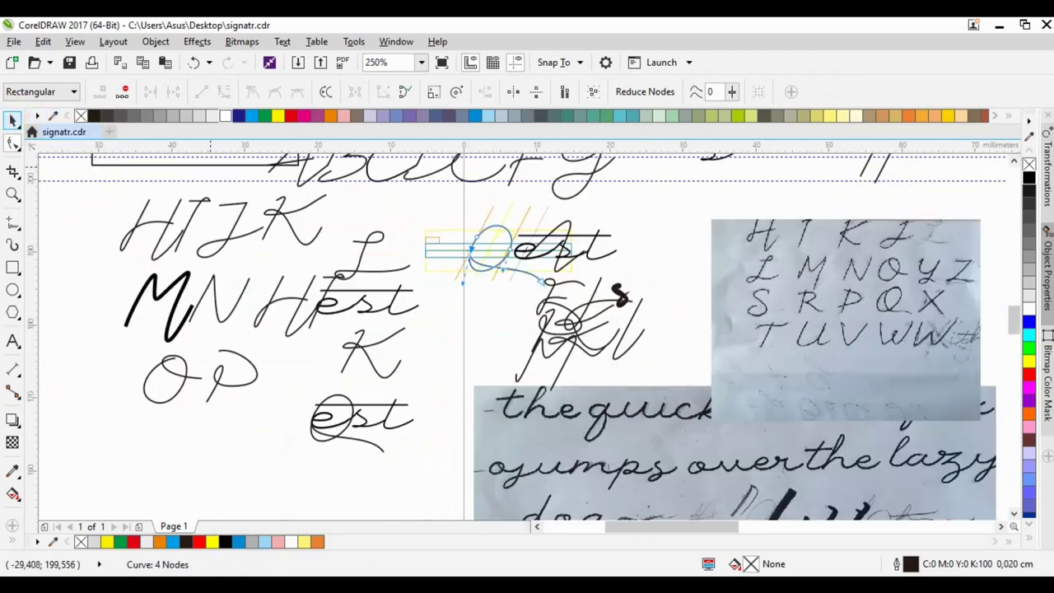
pyautogui.press('space')
# Nudge the Q and 'est' left, then shift the 'est' letters just clear of the Q
pyautogui.click(316, 458)
pyautogui.scroll(2, 318, 457)
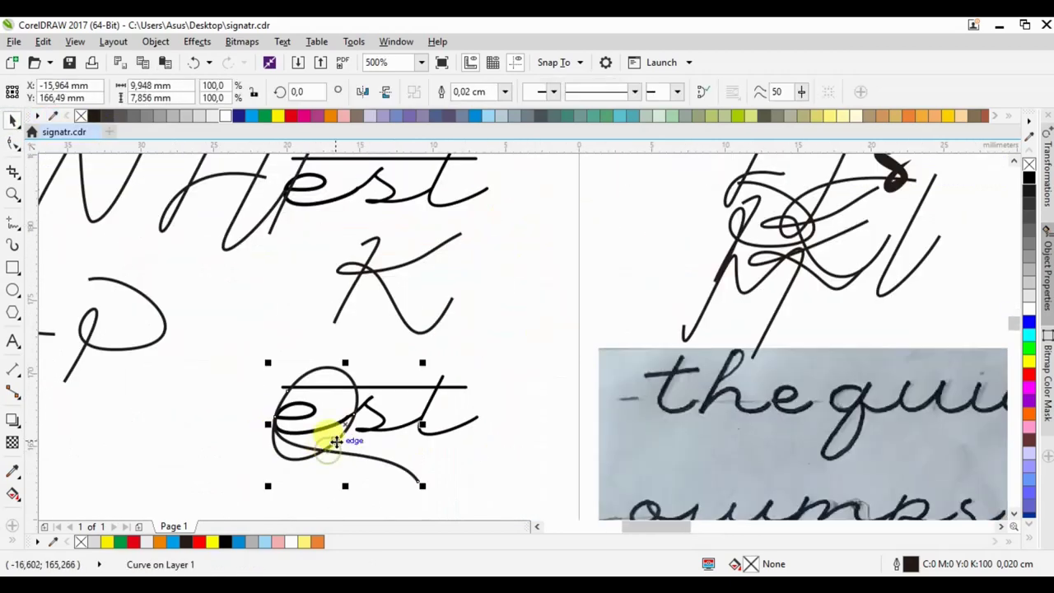
pyautogui.press('Left')
pyautogui.press('Left')
pyautogui.press('Left')
pyautogui.press('Left')
pyautogui.press('Left')
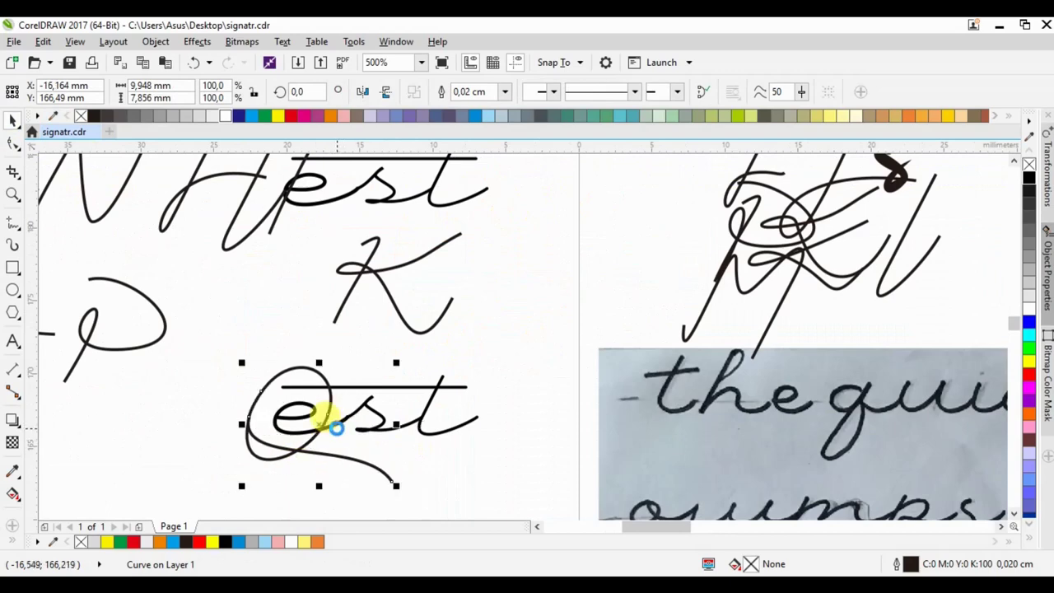
pyautogui.press('Left')
pyautogui.press('Left')
pyautogui.press('Left')
pyautogui.press('Left')
pyautogui.press('Left')
pyautogui.press('Left')
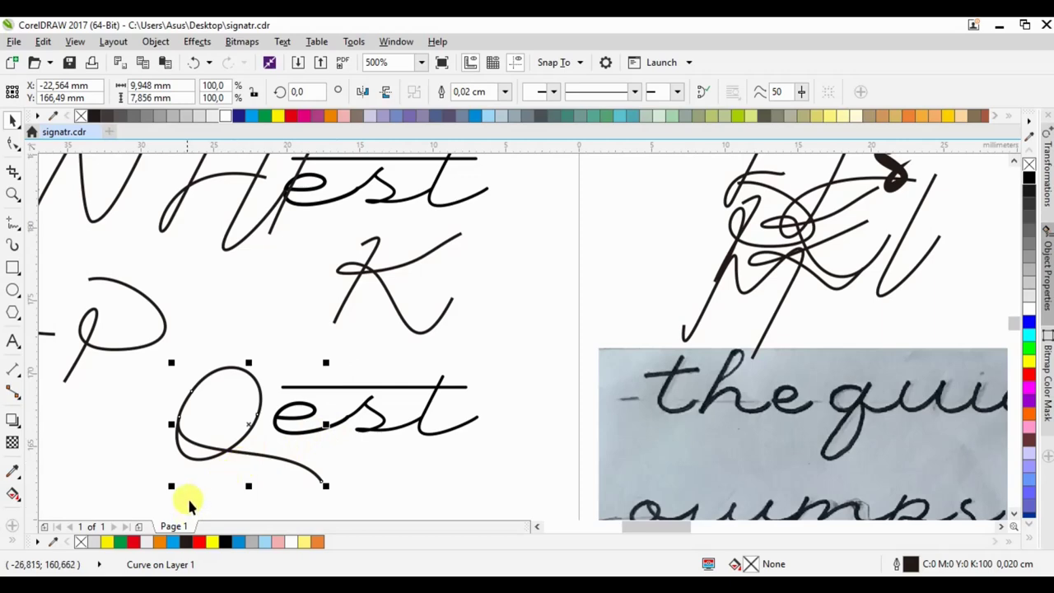
pyautogui.click(280, 418)
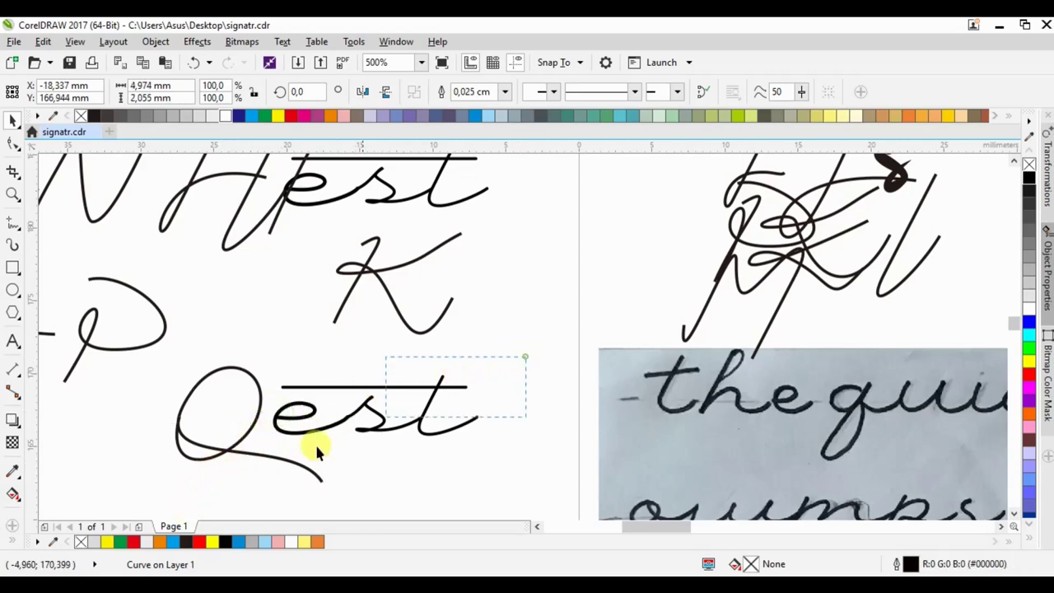
pyautogui.moveTo(526, 357); pyautogui.dragTo(257, 461)
pyautogui.moveTo(271, 411); pyautogui.dragTo(181, 422)
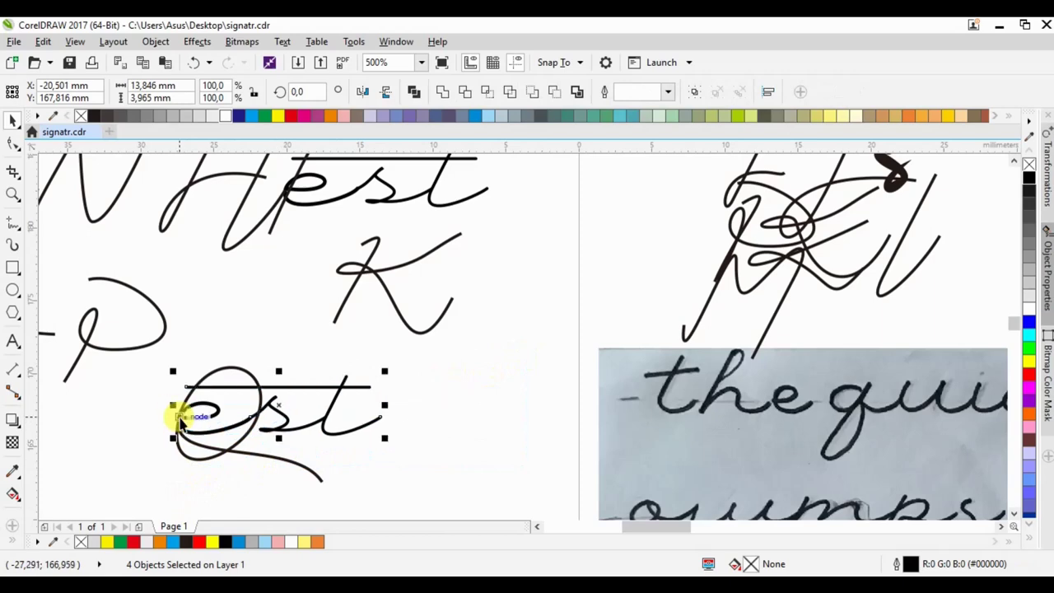
pyautogui.press('Right')
pyautogui.press('Right')
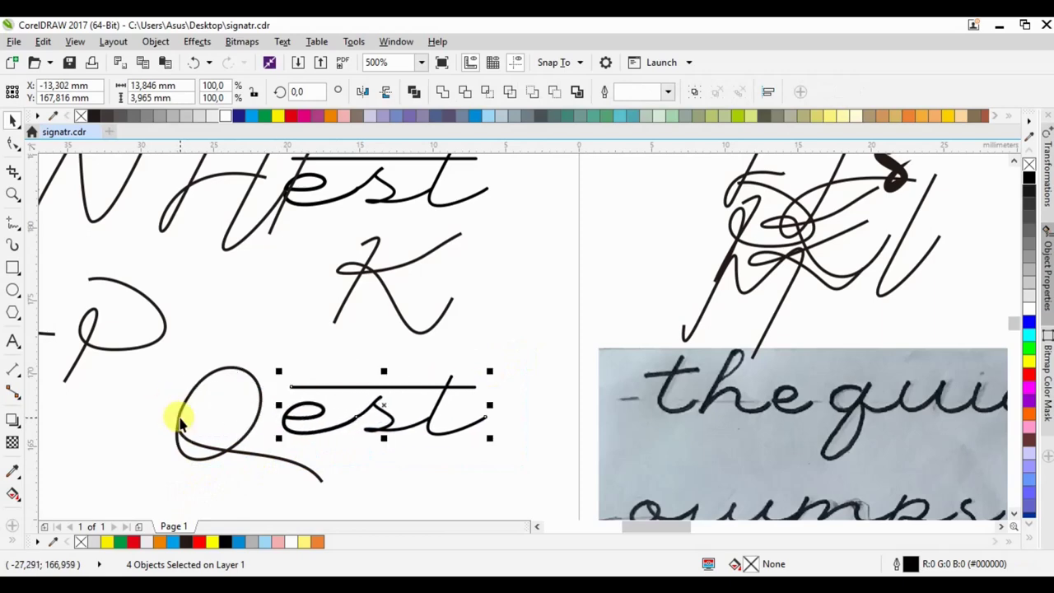
pyautogui.click(370, 333)
# Try reshaping the Q's tail, lower-left curve and right side, undoing each edit
pyautogui.scroll(-2, 388, 400)
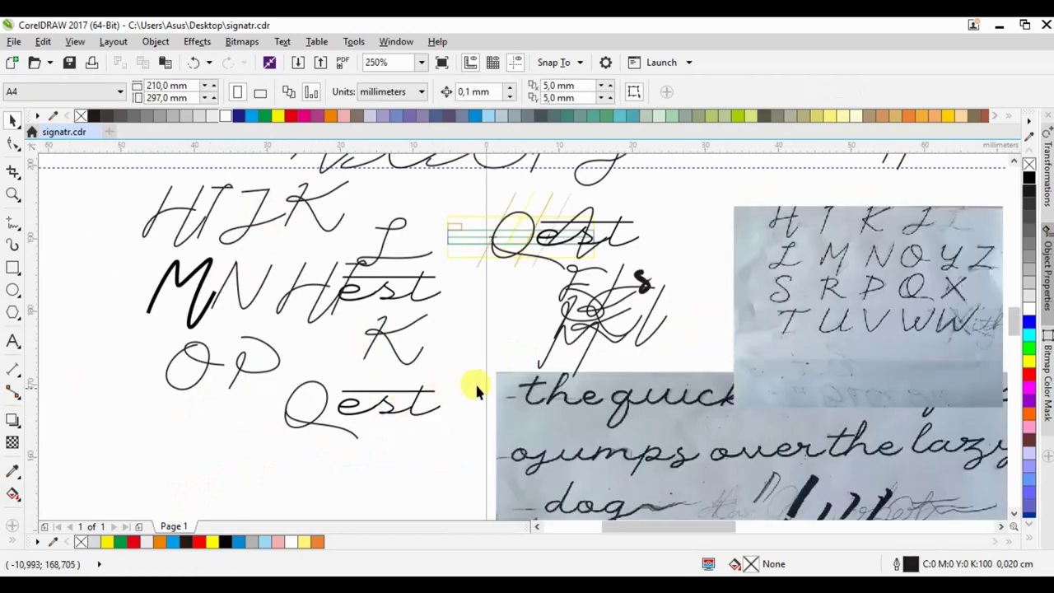
pyautogui.press('F10')
pyautogui.click(356, 437)
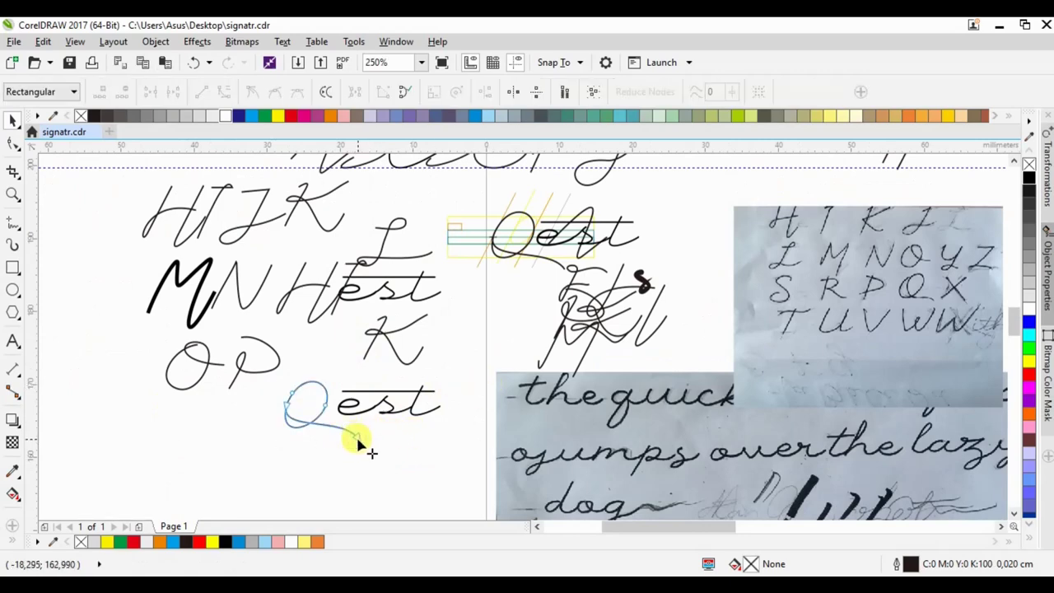
pyautogui.scroll(2, 360, 440)
pyautogui.moveTo(358, 434); pyautogui.dragTo(351, 426)
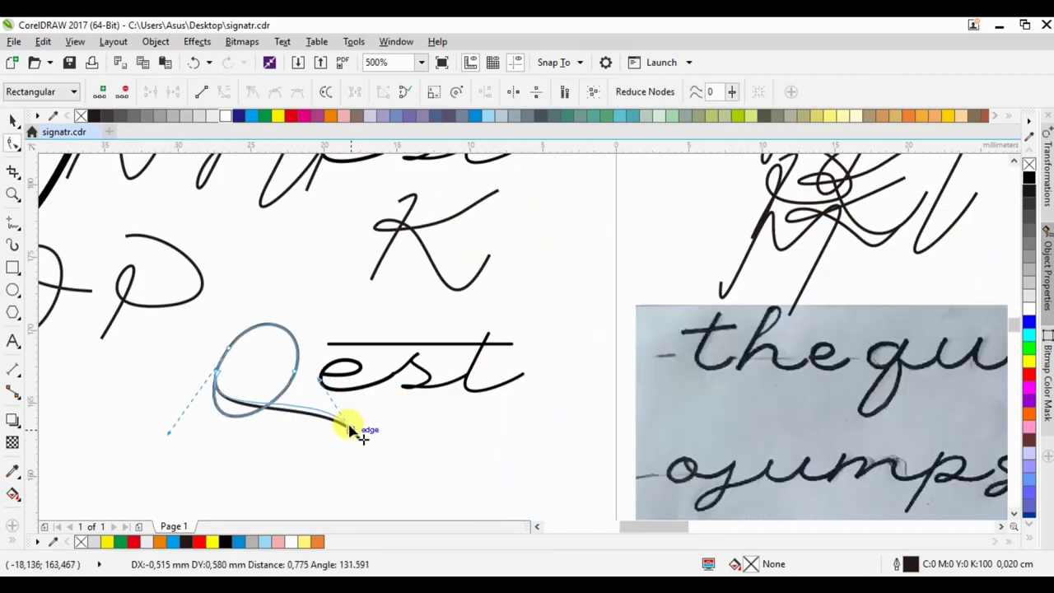
pyautogui.moveTo(165, 429); pyautogui.dragTo(187, 448)
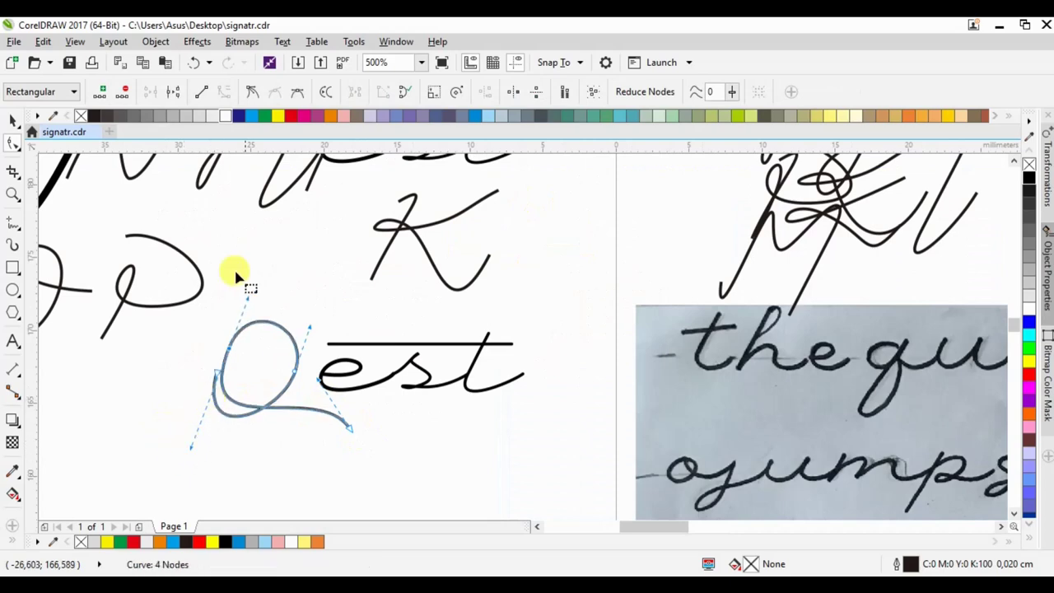
pyautogui.click(193, 66)
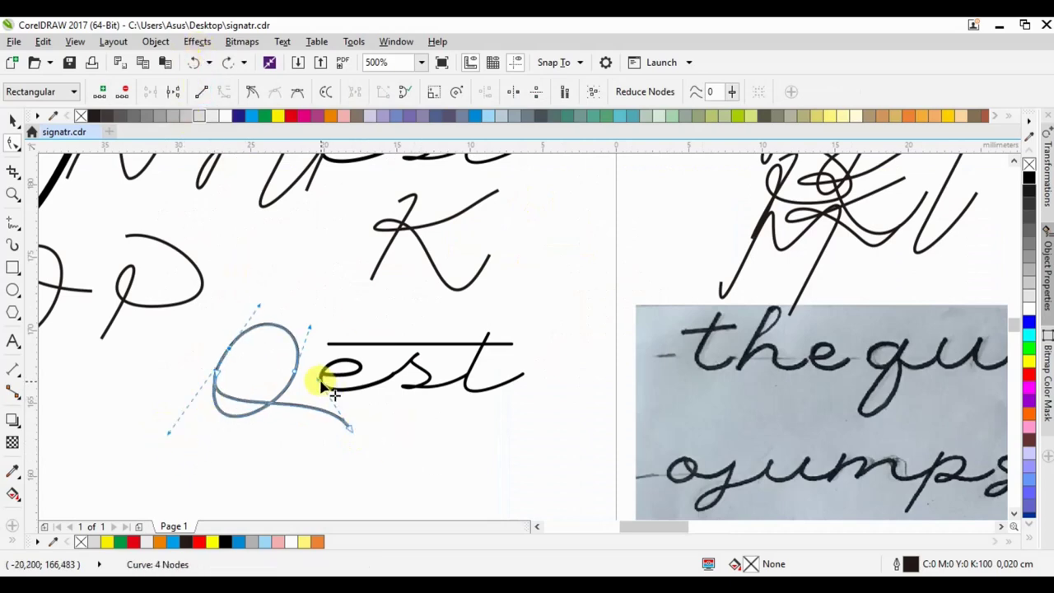
pyautogui.moveTo(313, 376); pyautogui.dragTo(313, 352)
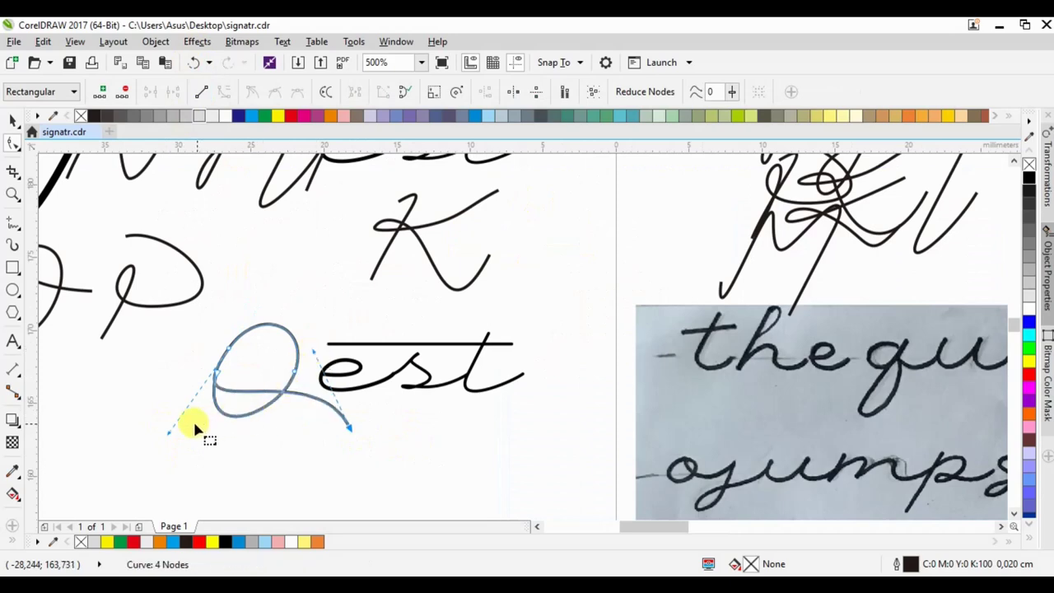
pyautogui.moveTo(169, 433); pyautogui.dragTo(172, 460)
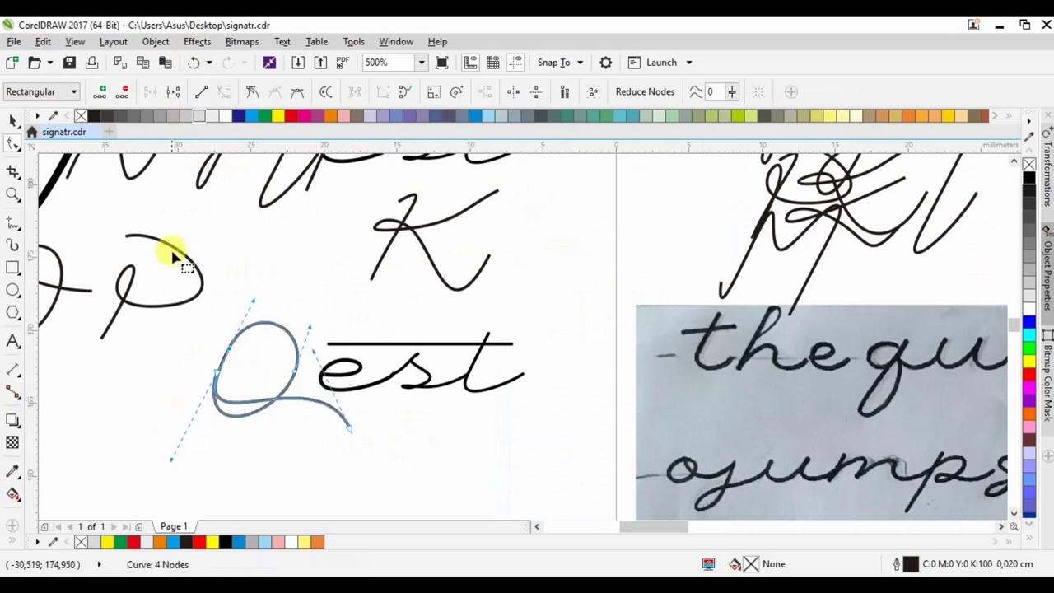
pyautogui.click(194, 64)
pyautogui.click(196, 64)
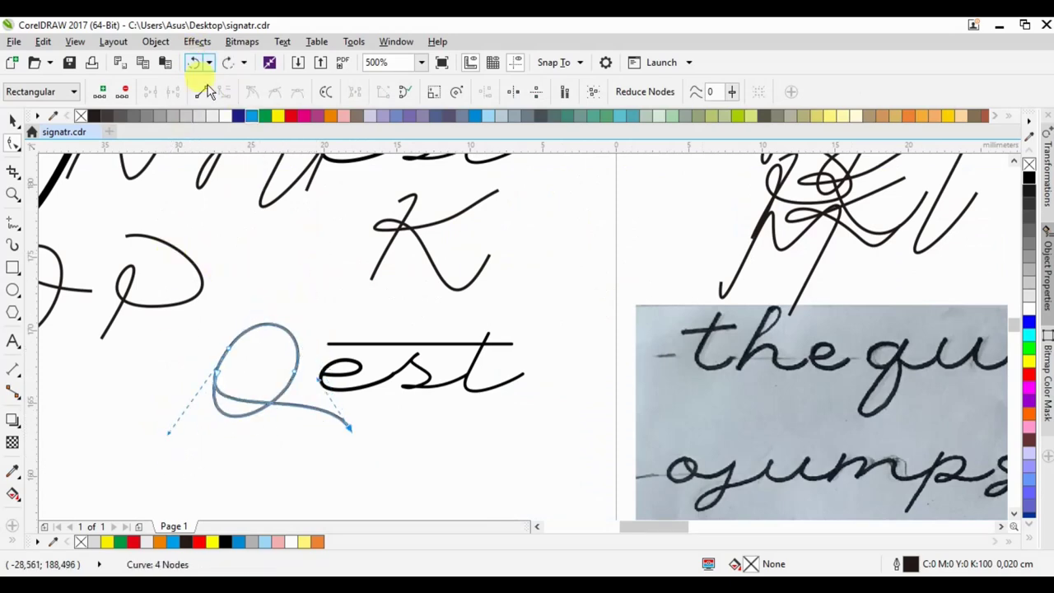
# Add a node on the Q's tail and drag it so the tail sweeps out under the 'e'
pyautogui.doubleClick(281, 404)
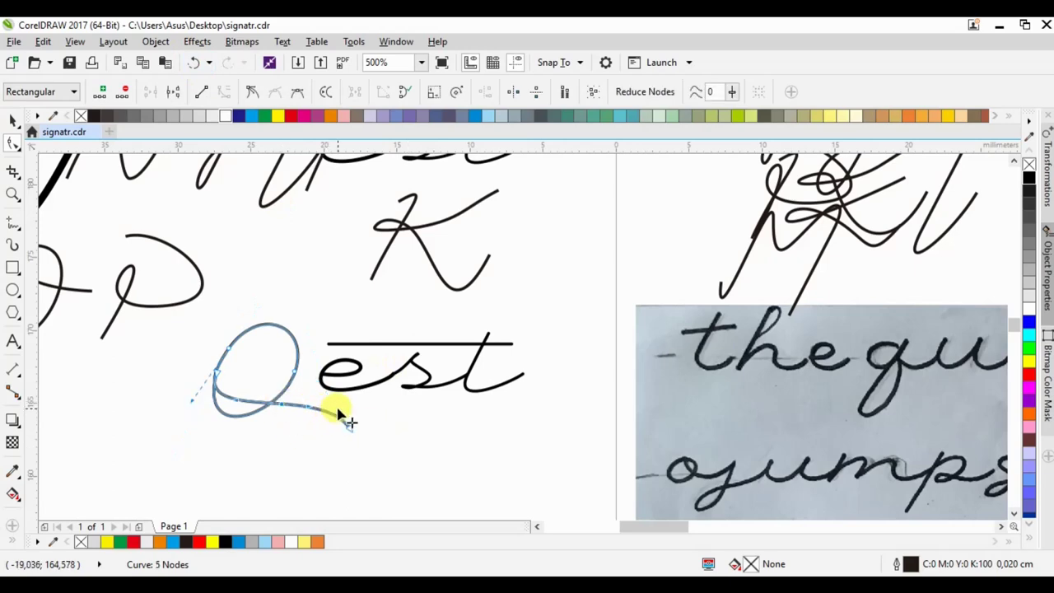
pyautogui.moveTo(338, 413)
pyautogui.mouseDown()
pyautogui.moveTo(306, 410)
pyautogui.moveTo(288, 394)
pyautogui.mouseUp()
pyautogui.scroll(2, 306, 410)
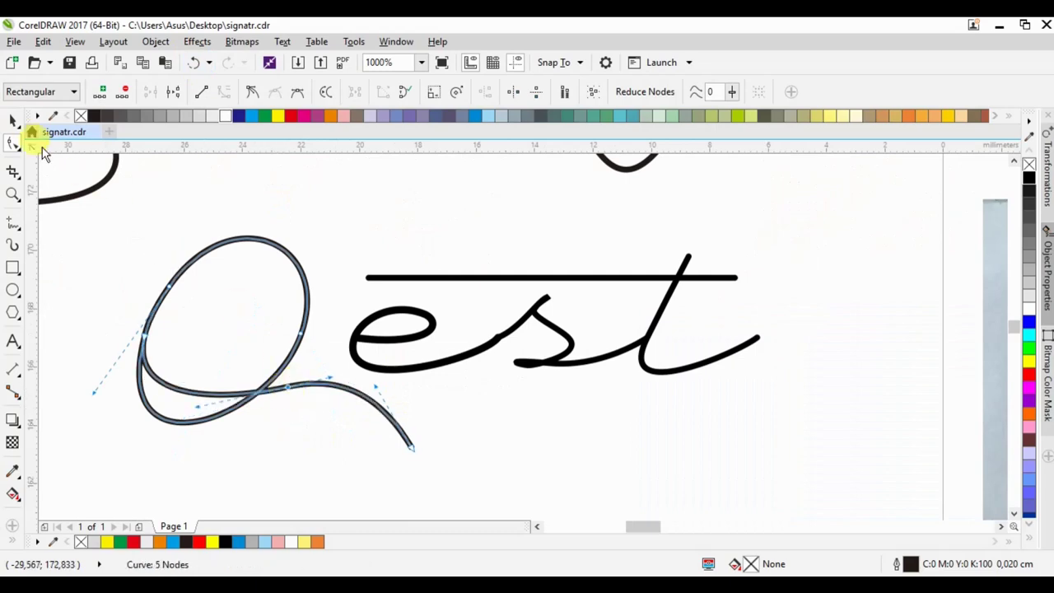
pyautogui.moveTo(287, 400); pyautogui.dragTo(436, 452)
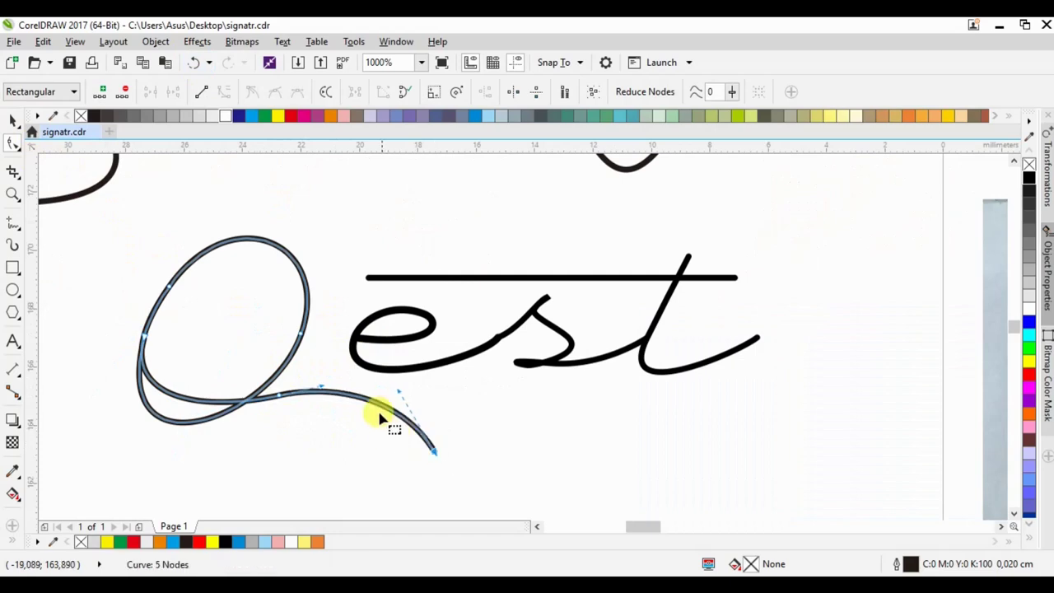
pyautogui.click(14, 120)
pyautogui.click(477, 241)
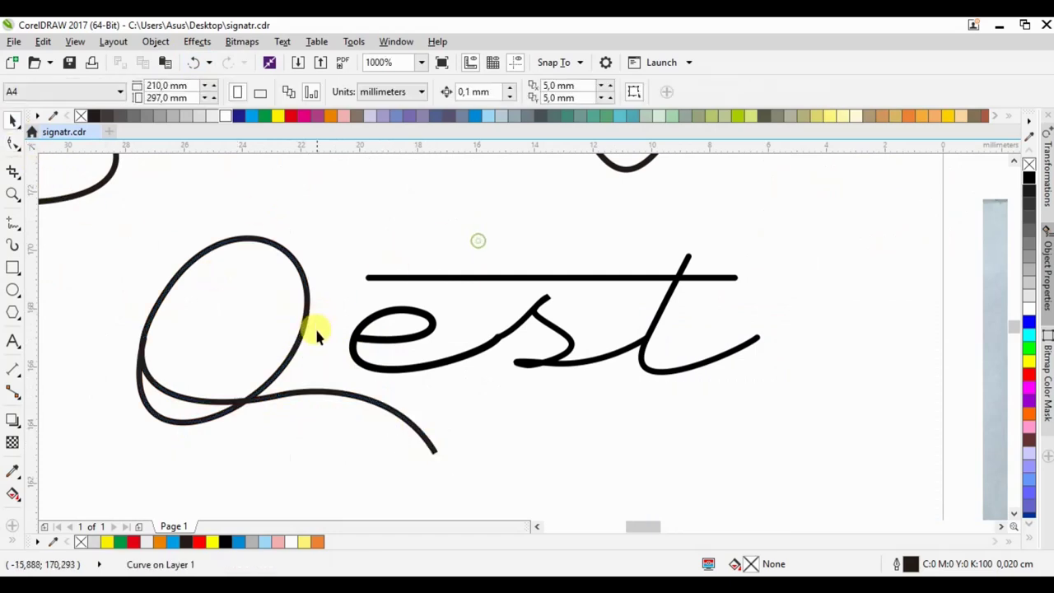
pyautogui.scroll(-3, 317, 333)
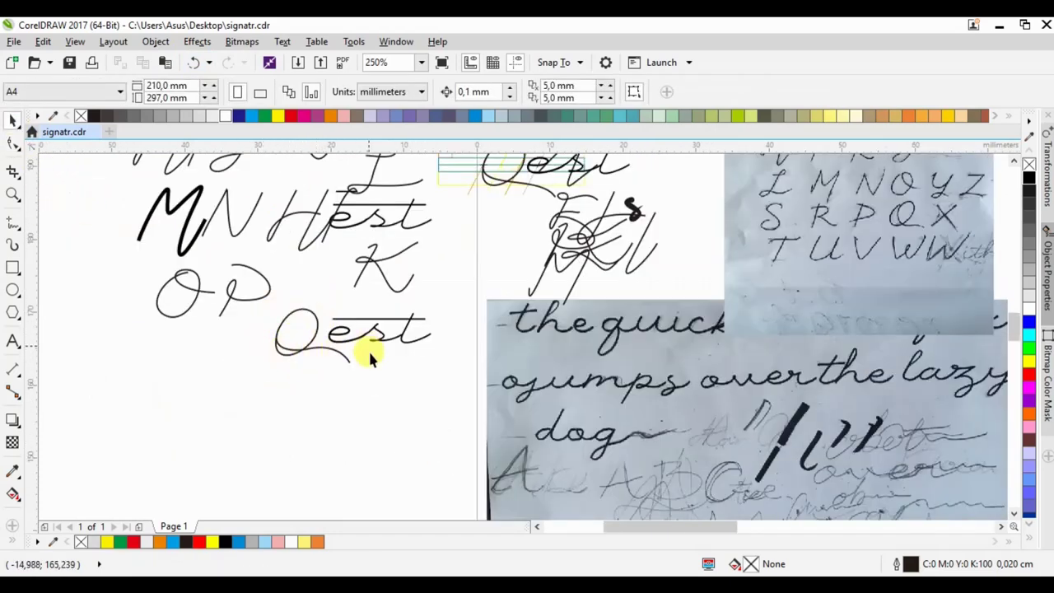
# Reopen the Q curve and adjust the left side of its loop
pyautogui.doubleClick(294, 352)
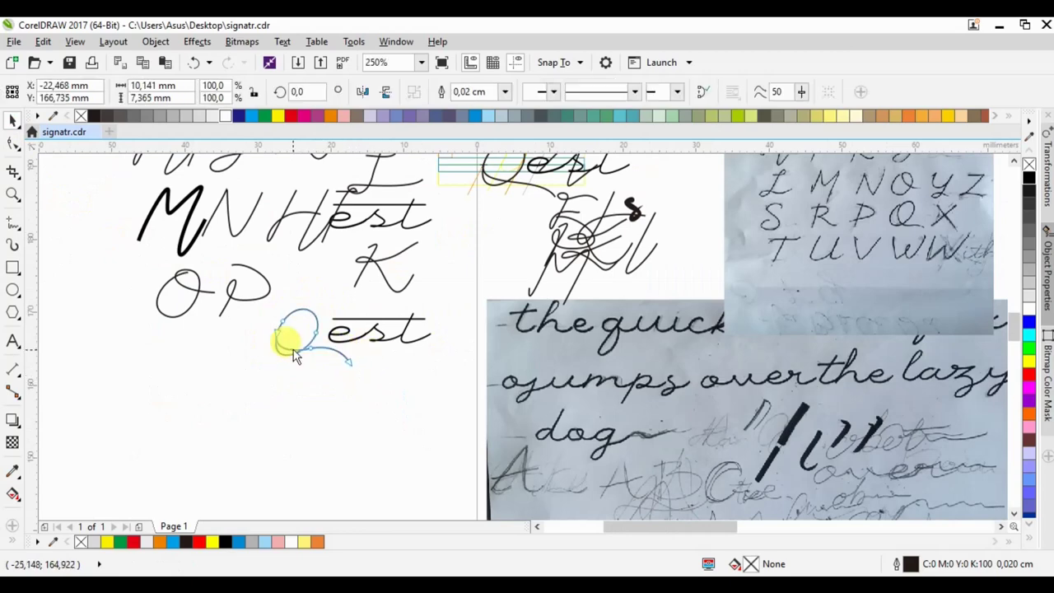
pyautogui.scroll(3, 280, 344)
pyautogui.moveTo(275, 321); pyautogui.dragTo(277, 318)
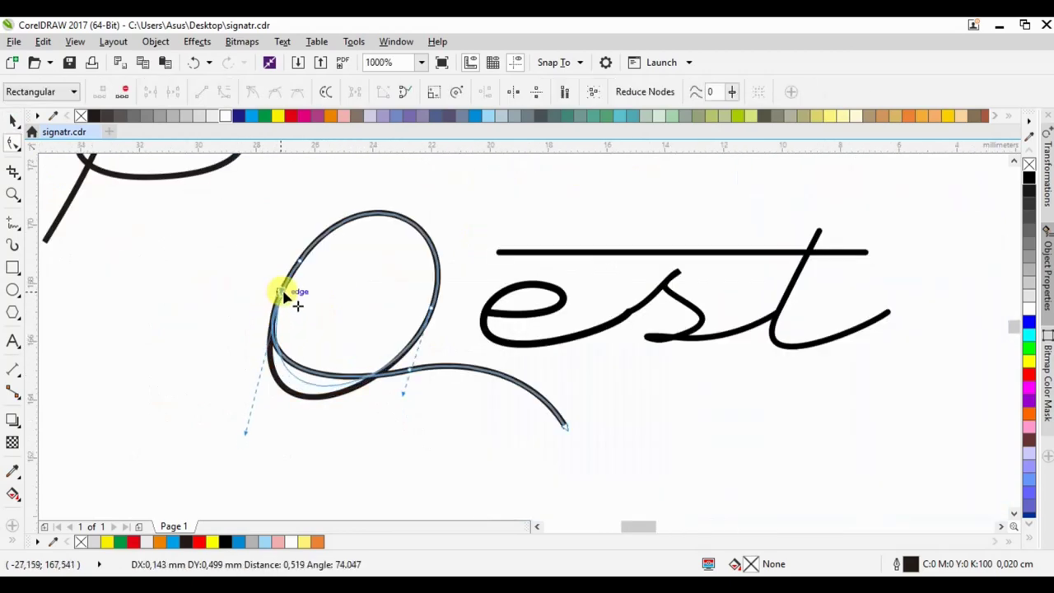
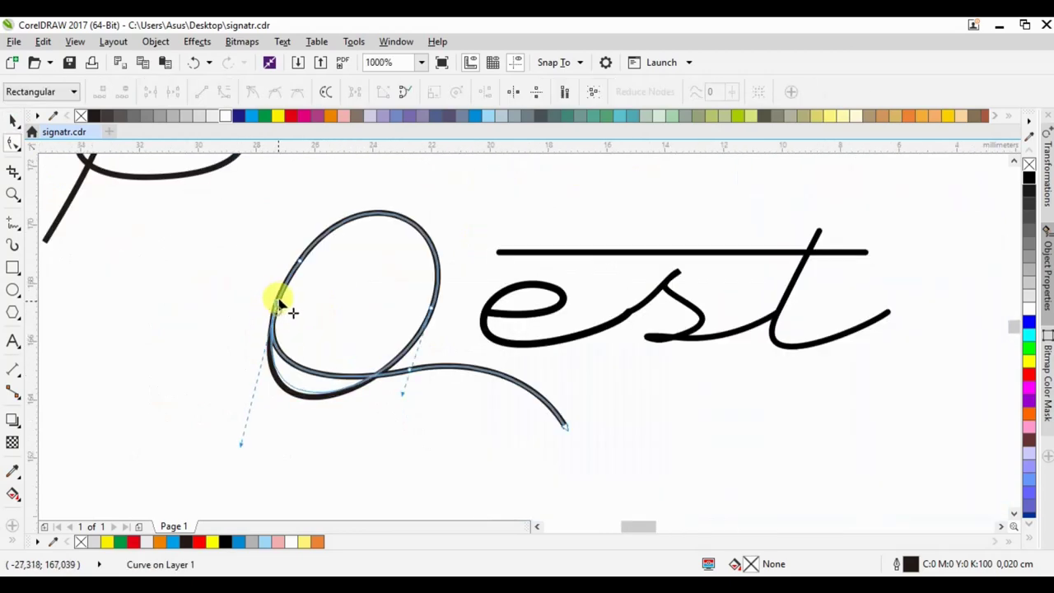
# Drag the Q loop's upper-left node handle so the curve rounds smoothly into the letter
pyautogui.click(300, 265)
pyautogui.moveTo(228, 366); pyautogui.dragTo(289, 268)
pyautogui.scroll(2, 299, 256)
pyautogui.scroll(-2, 289, 268)
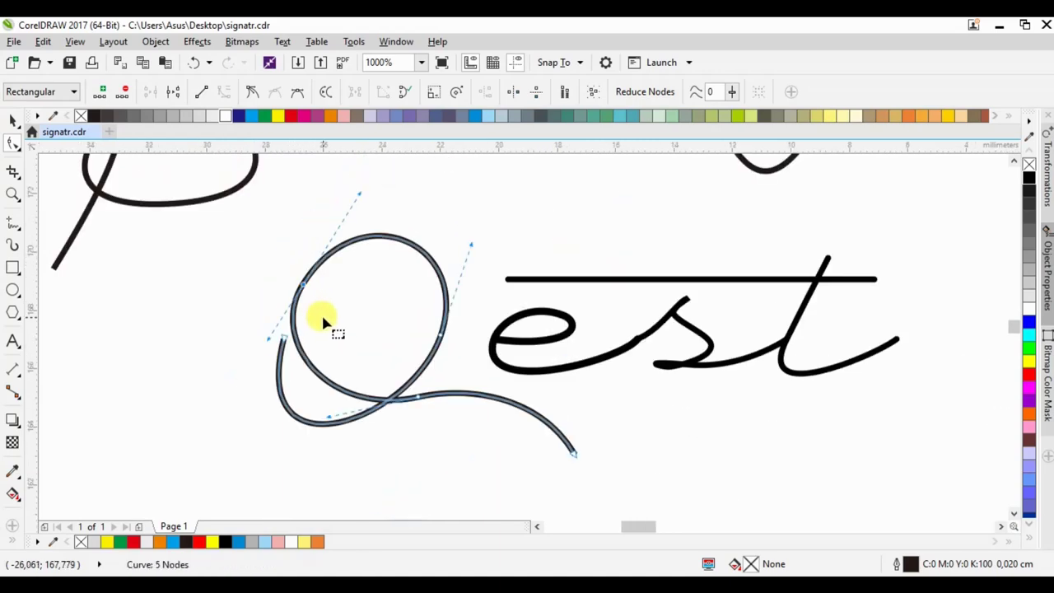
pyautogui.click(13, 120)
# Move the cursive Q loop next to O and P, completing the traced row 'OPQ'
pyautogui.scroll(-4, 448, 410)
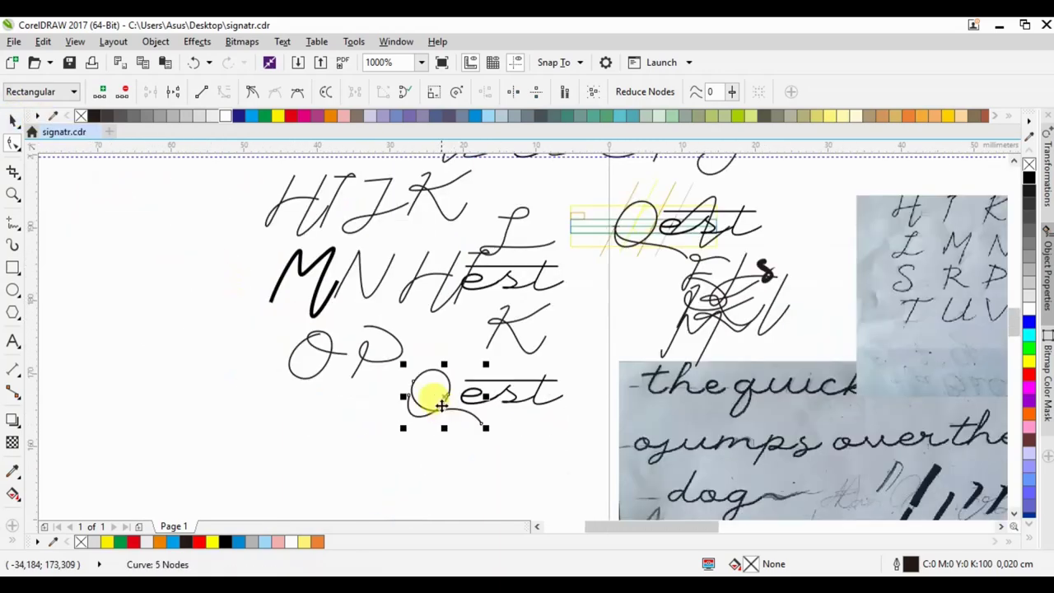
pyautogui.moveTo(441, 368); pyautogui.dragTo(442, 372)
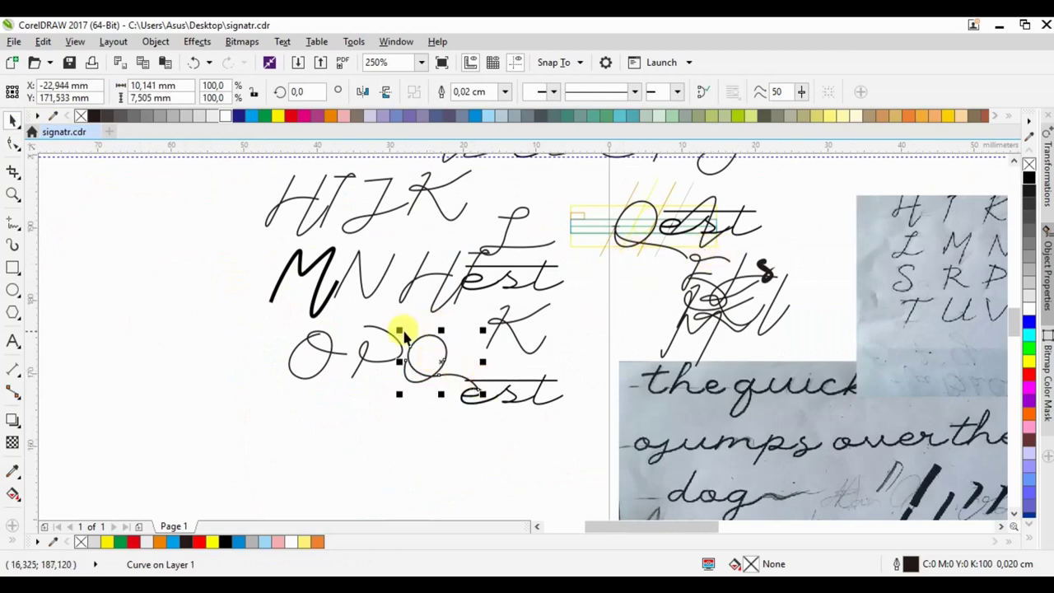
pyautogui.scroll(-1, 404, 338)
pyautogui.scroll(1, 541, 294)
pyautogui.moveTo(546, 305)
pyautogui.mouseDown()
pyautogui.moveTo(568, 387)
pyautogui.moveTo(604, 370)
pyautogui.mouseUp()
pyautogui.scroll(-2, 454, 383)
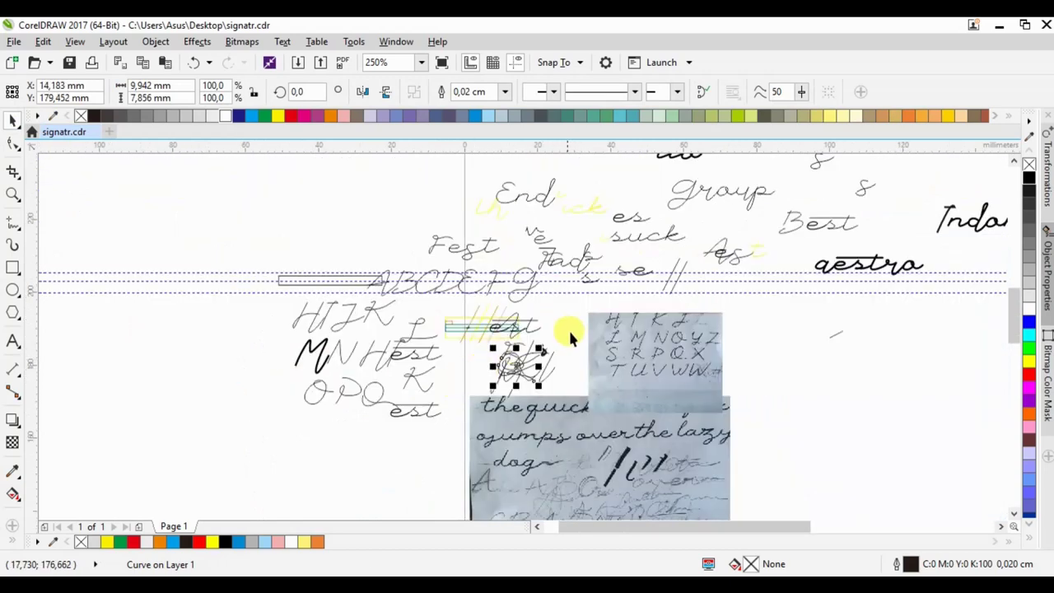
pyautogui.scroll(2, 568, 333)
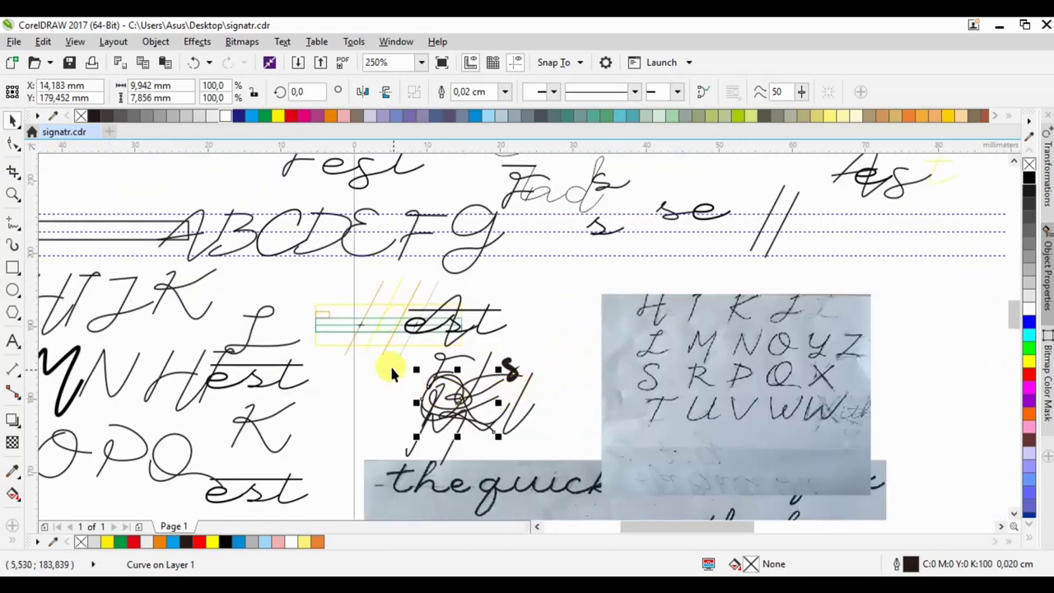
pyautogui.scroll(2, 390, 320)
pyautogui.scroll(2, 400, 321)
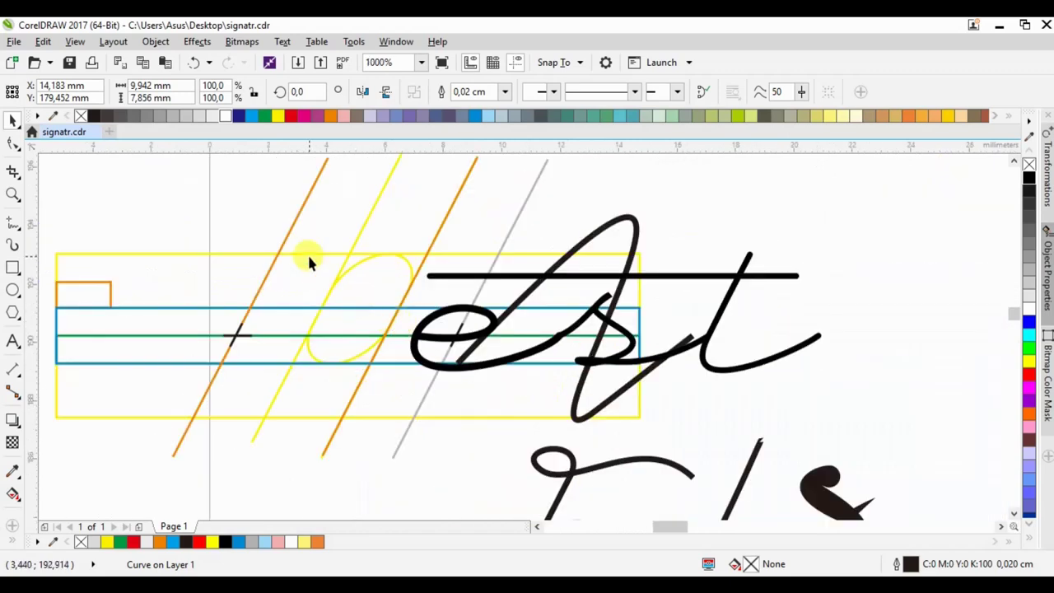
# Draw a freehand stroke forming the R's bowl and pointed leg across the guide lines
pyautogui.click(12, 224)
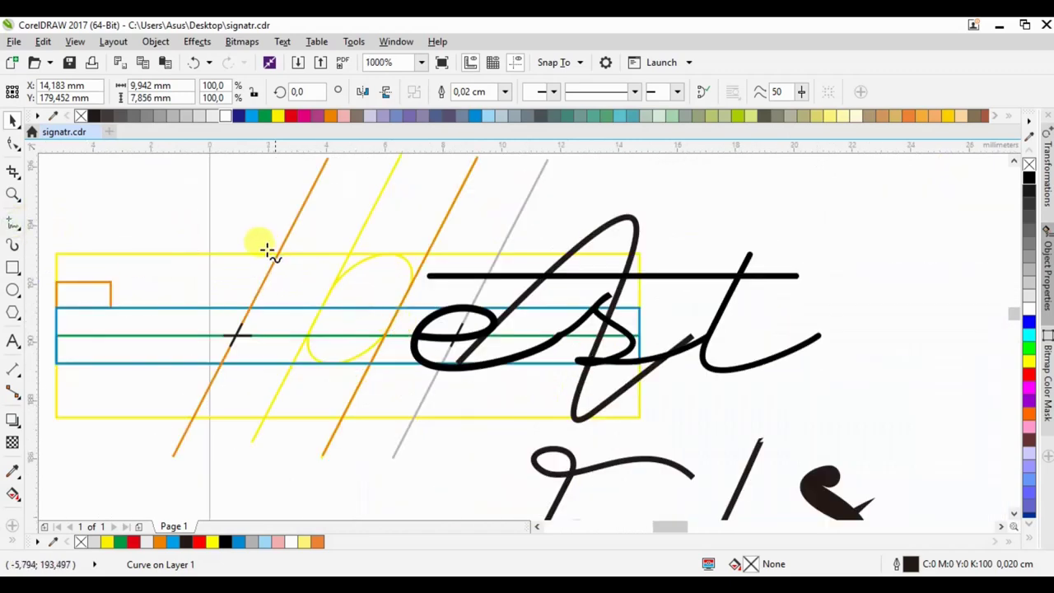
pyautogui.click(240, 247)
pyautogui.moveTo(366, 251); pyautogui.dragTo(324, 335)
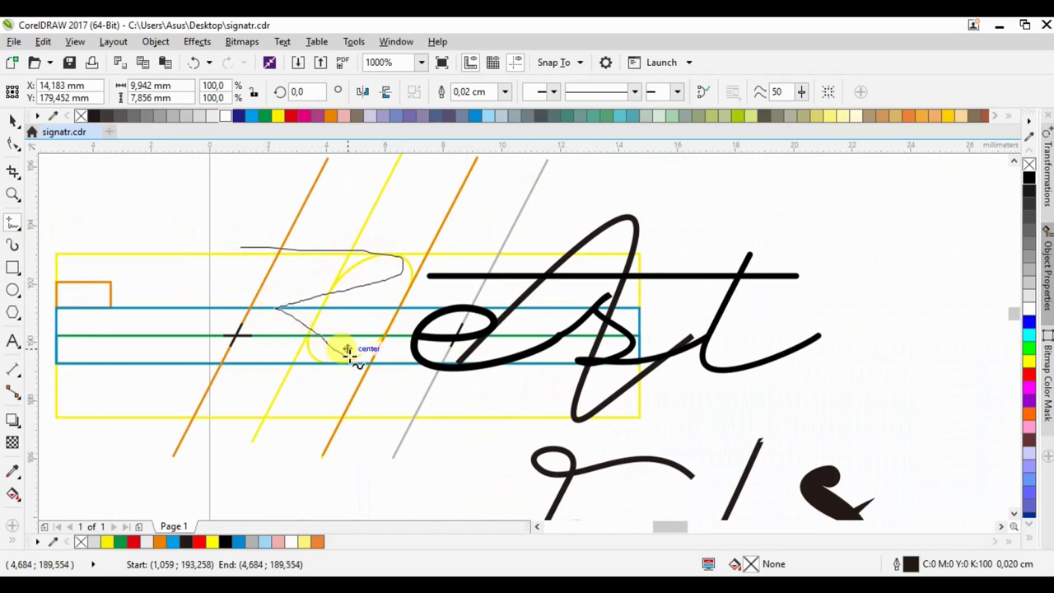
pyautogui.moveTo(348, 351)
pyautogui.mouseDown()
pyautogui.moveTo(384, 360)
pyautogui.moveTo(349, 424)
pyautogui.moveTo(341, 362)
pyautogui.mouseUp()
pyautogui.press('F10')
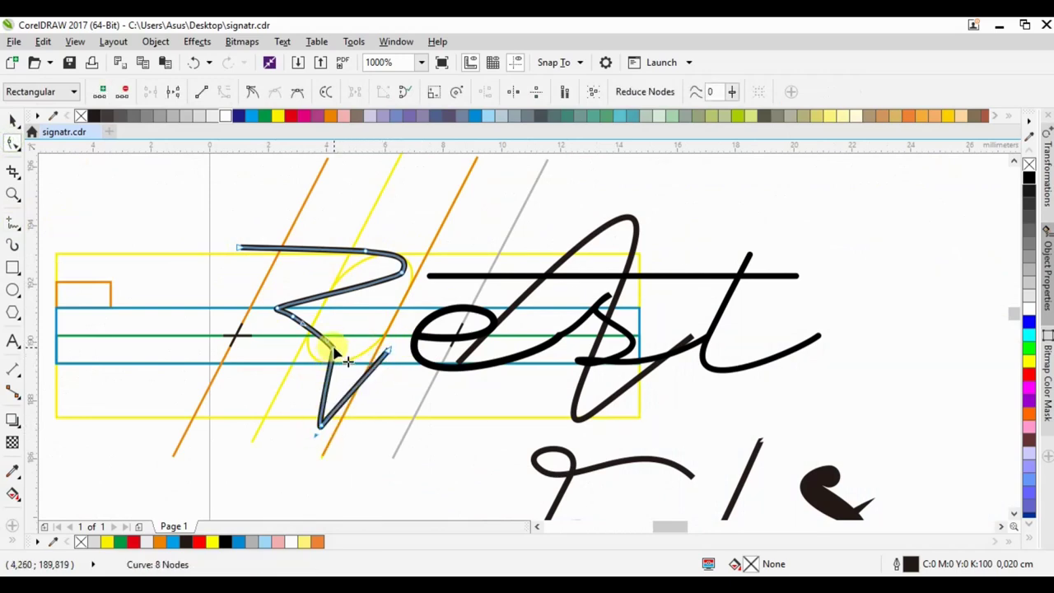
# Sharpen the leg into a straight V with widened corner by converting segments and moving nodes
pyautogui.click(330, 372)
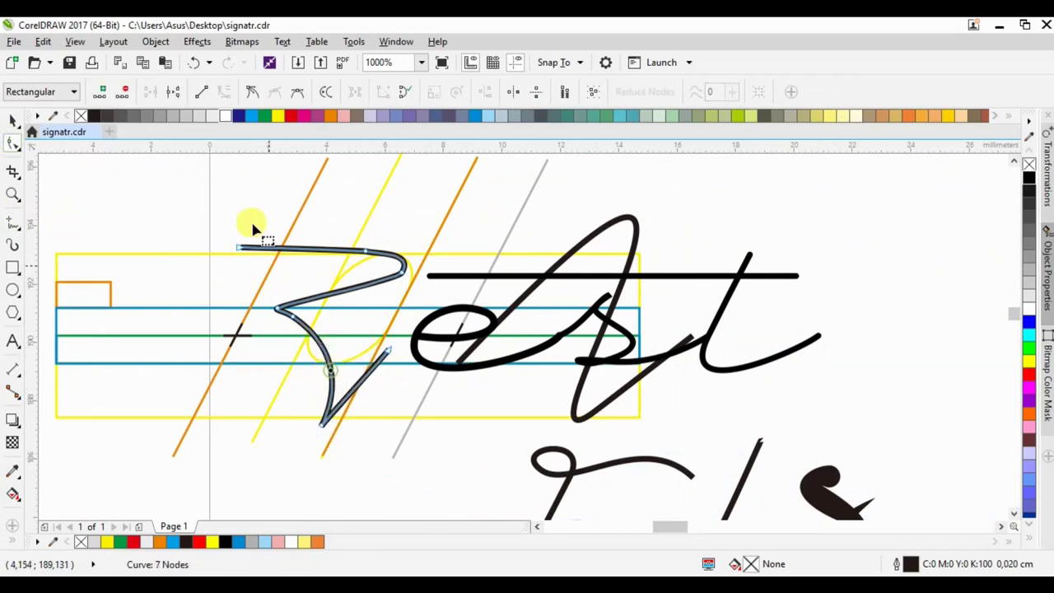
pyautogui.click(202, 91)
pyautogui.click(280, 317)
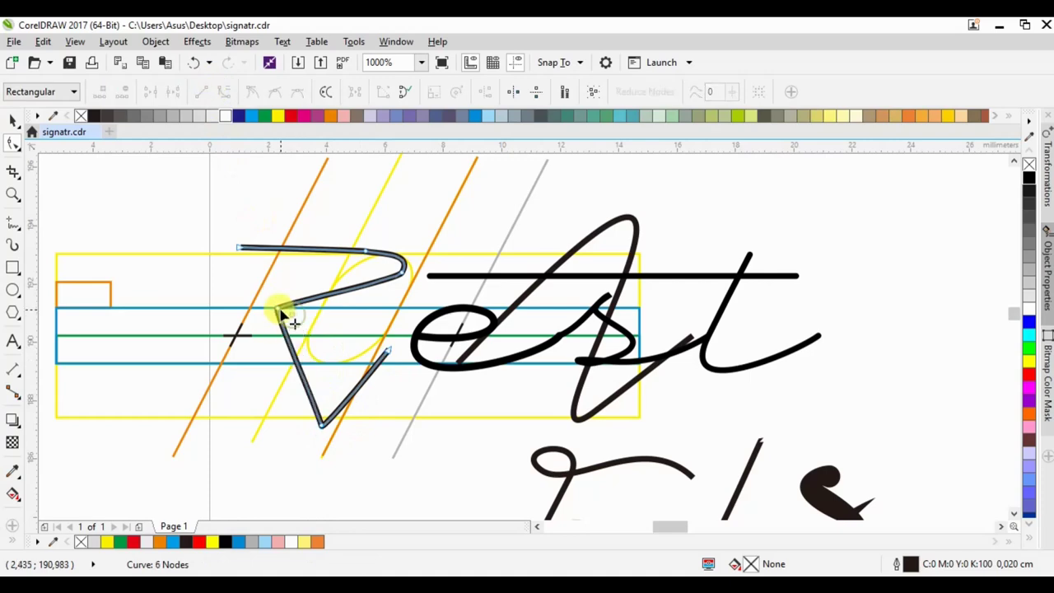
pyautogui.press('Delete')
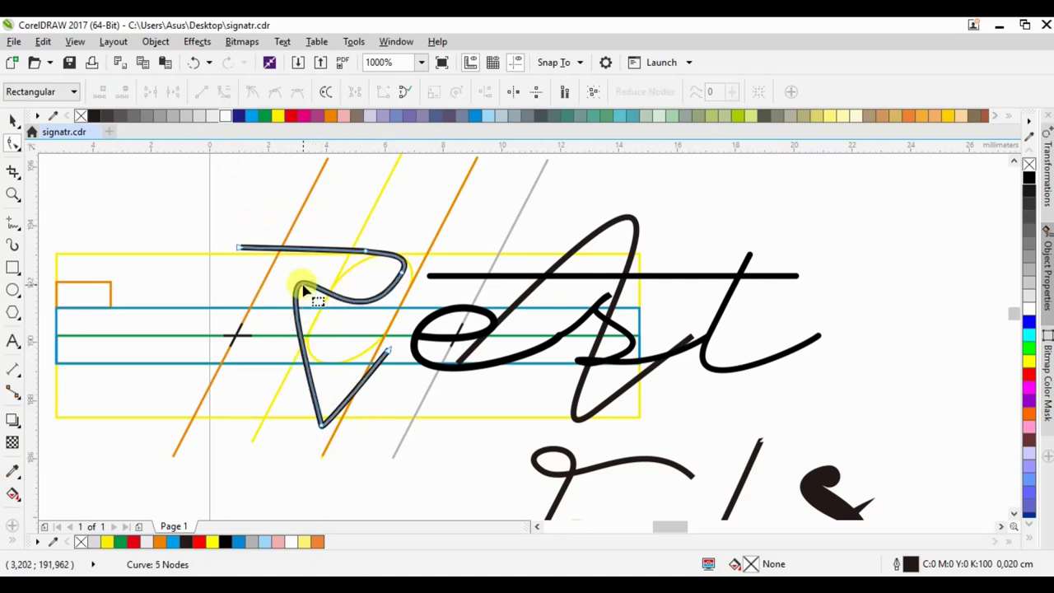
pyautogui.doubleClick(303, 290)
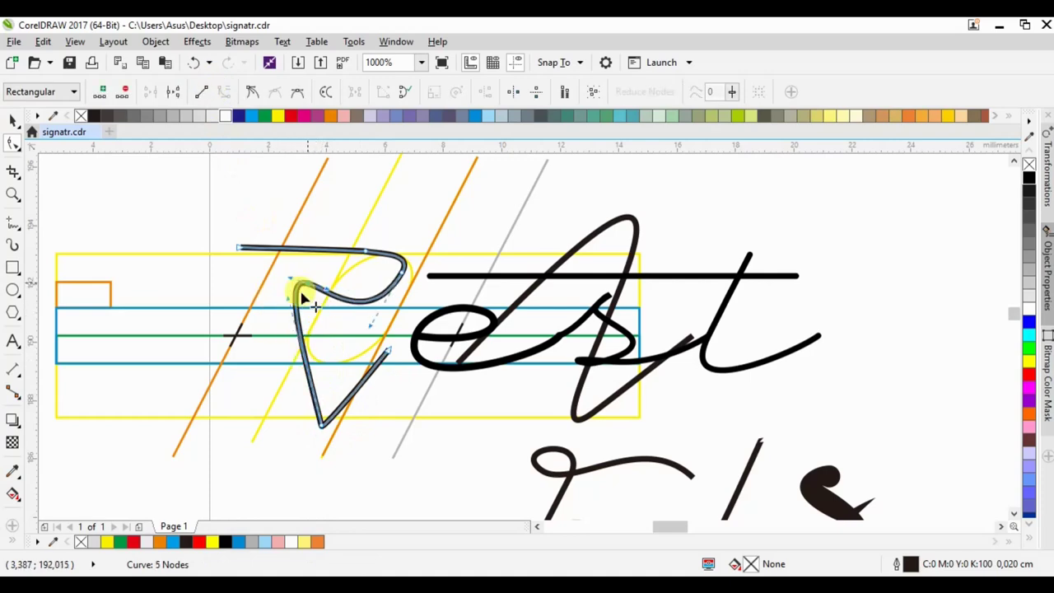
pyautogui.moveTo(301, 293); pyautogui.dragTo(284, 318)
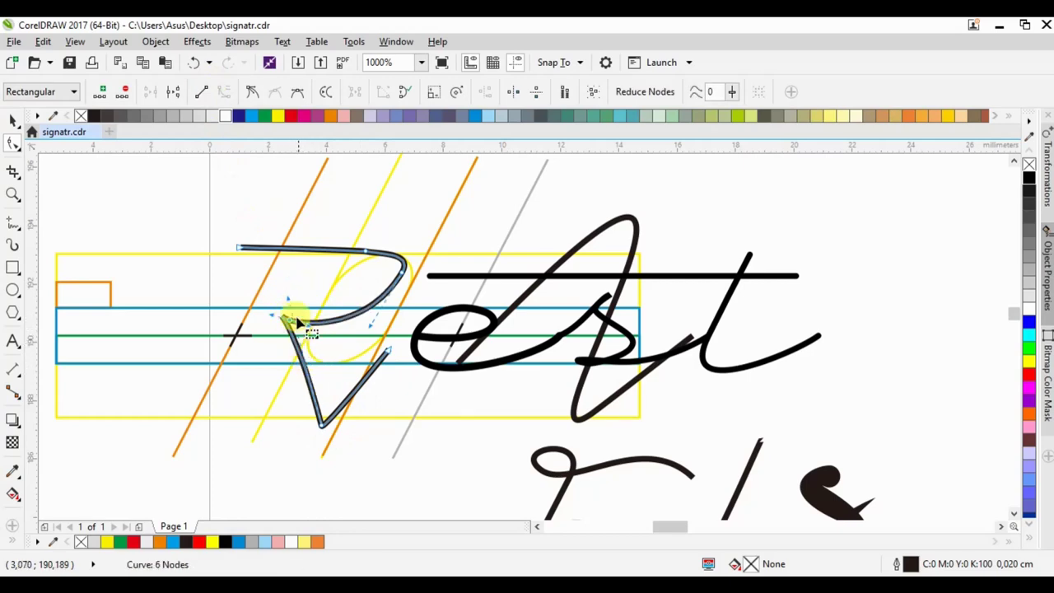
pyautogui.click(325, 323)
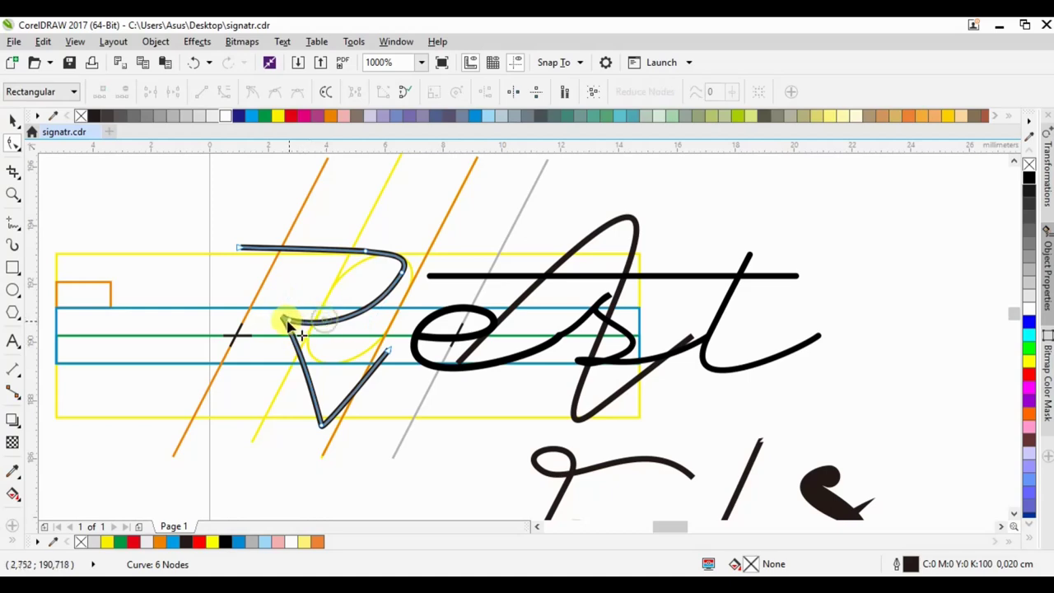
pyautogui.click(291, 326)
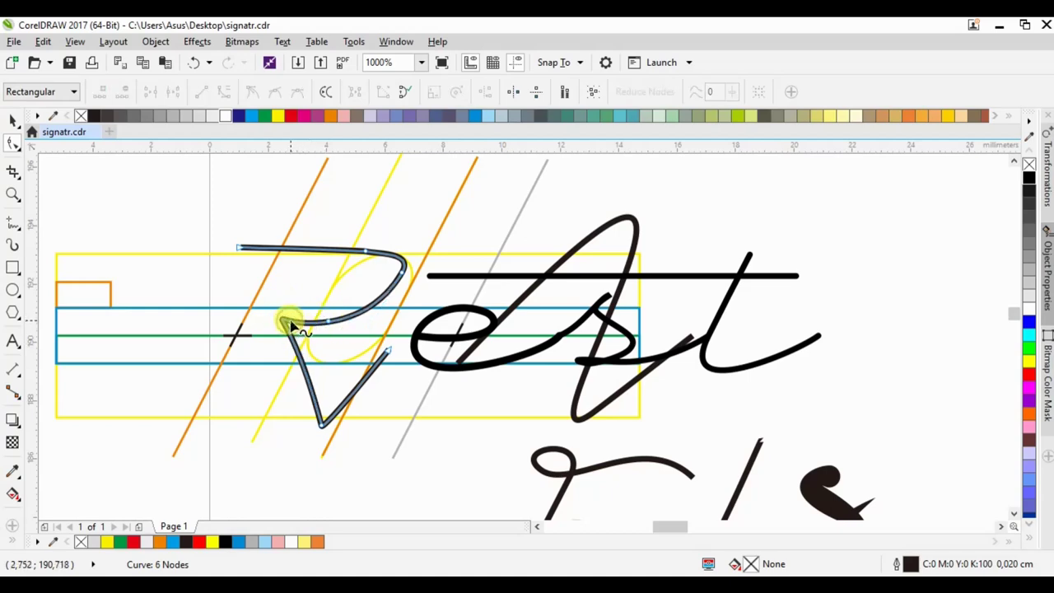
pyautogui.moveTo(289, 331); pyautogui.dragTo(273, 348)
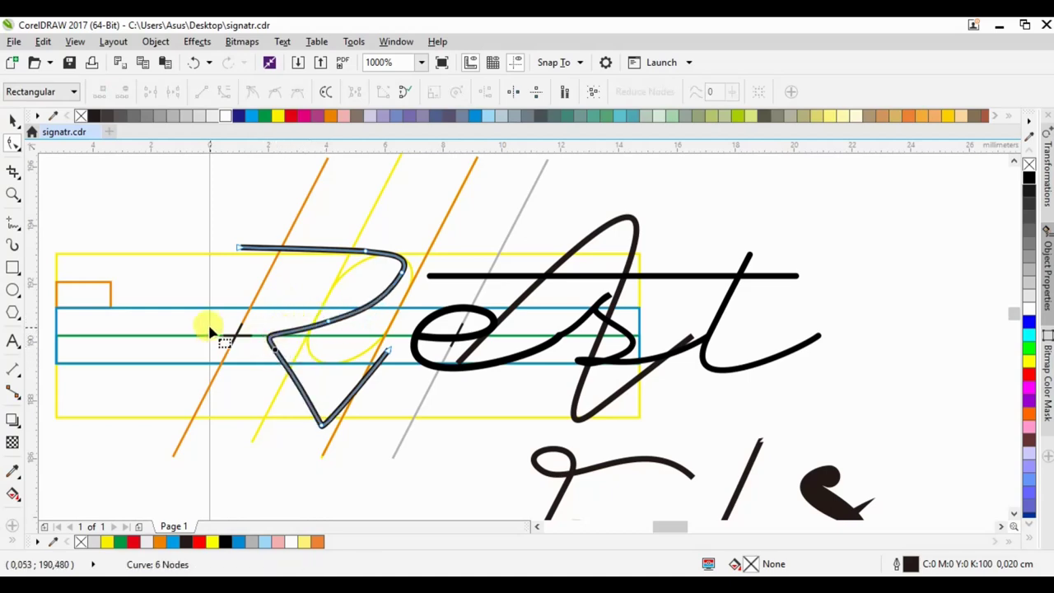
pyautogui.click(12, 223)
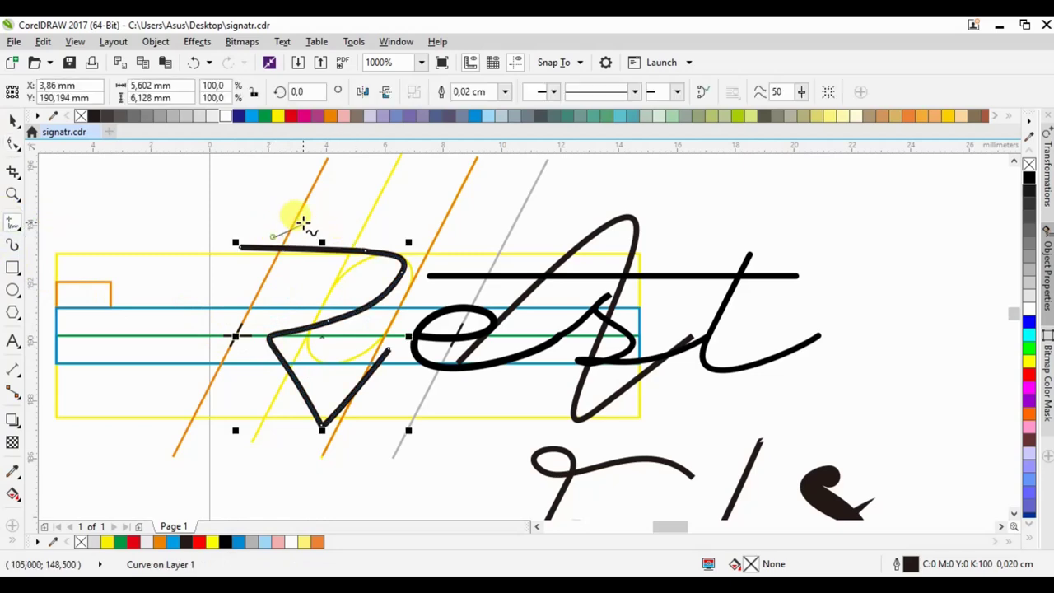
# Draw the R's long slanted stem and curve its top after removing the middle node
pyautogui.click(273, 236)
pyautogui.click(200, 436)
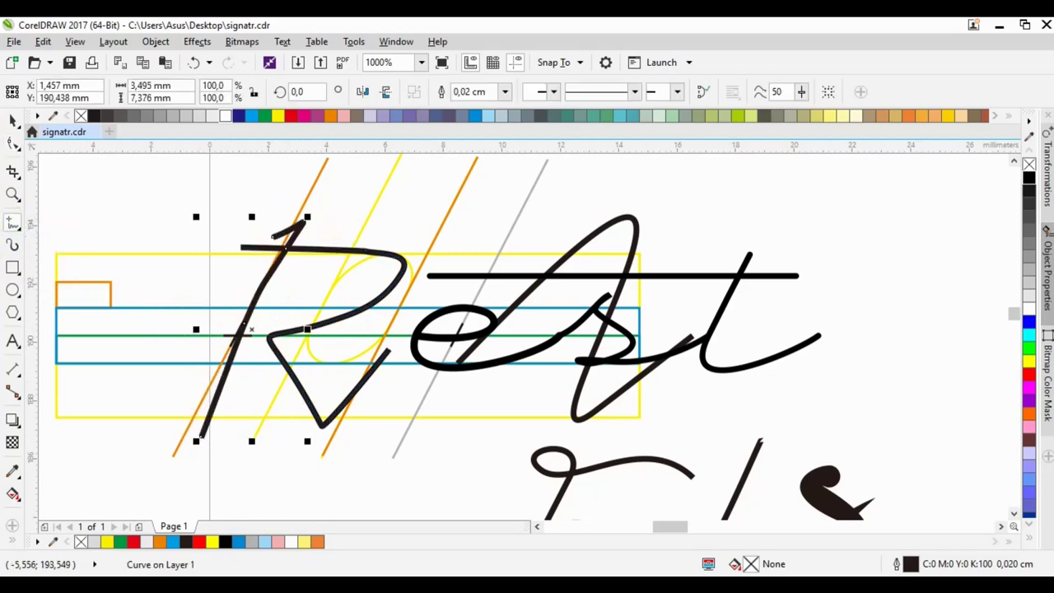
pyautogui.press('F10')
pyautogui.moveTo(205, 437)
pyautogui.mouseDown()
pyautogui.moveTo(186, 403)
pyautogui.moveTo(210, 436)
pyautogui.moveTo(183, 423)
pyautogui.moveTo(406, 510)
pyautogui.moveTo(236, 306)
pyautogui.moveTo(280, 255)
pyautogui.mouseUp()
pyautogui.doubleClick(242, 325)
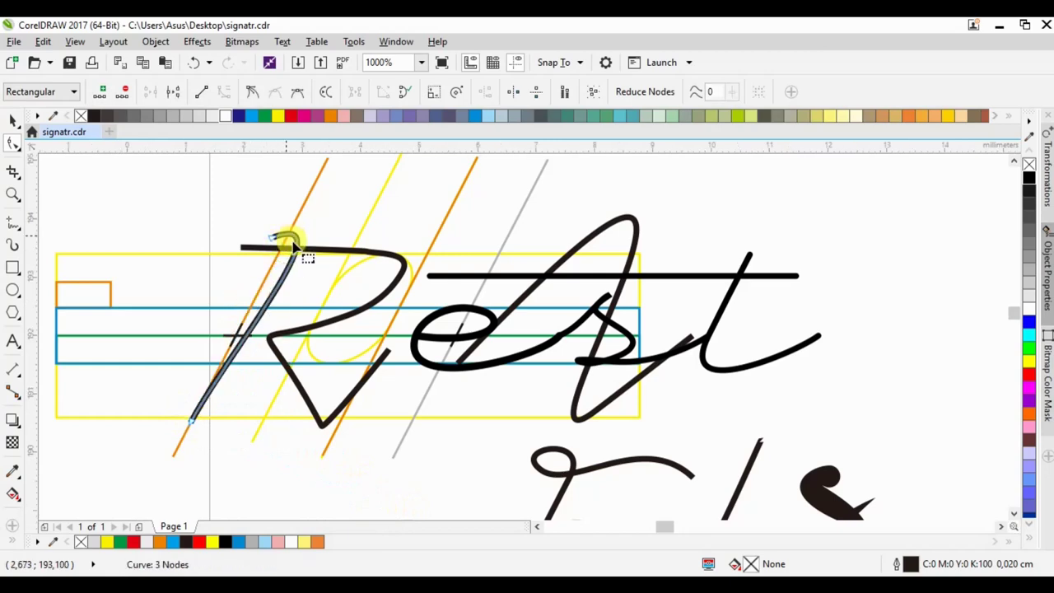
pyautogui.scroll(2, 289, 238)
pyautogui.moveTo(306, 242)
pyautogui.mouseDown()
pyautogui.moveTo(257, 232)
pyautogui.moveTo(264, 212)
pyautogui.mouseUp()
pyautogui.scroll(-2, 276, 366)
pyautogui.click(276, 366)
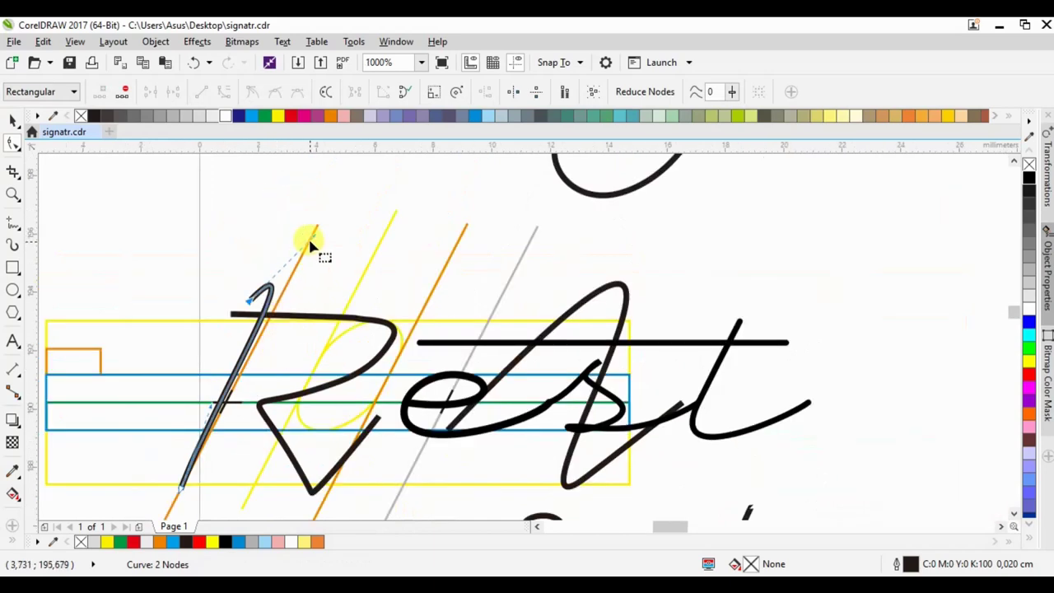
pyautogui.moveTo(314, 239); pyautogui.dragTo(313, 317)
# Extend the bowl's top stroke left across the stem and nudge the stem's top end
pyautogui.click(247, 317)
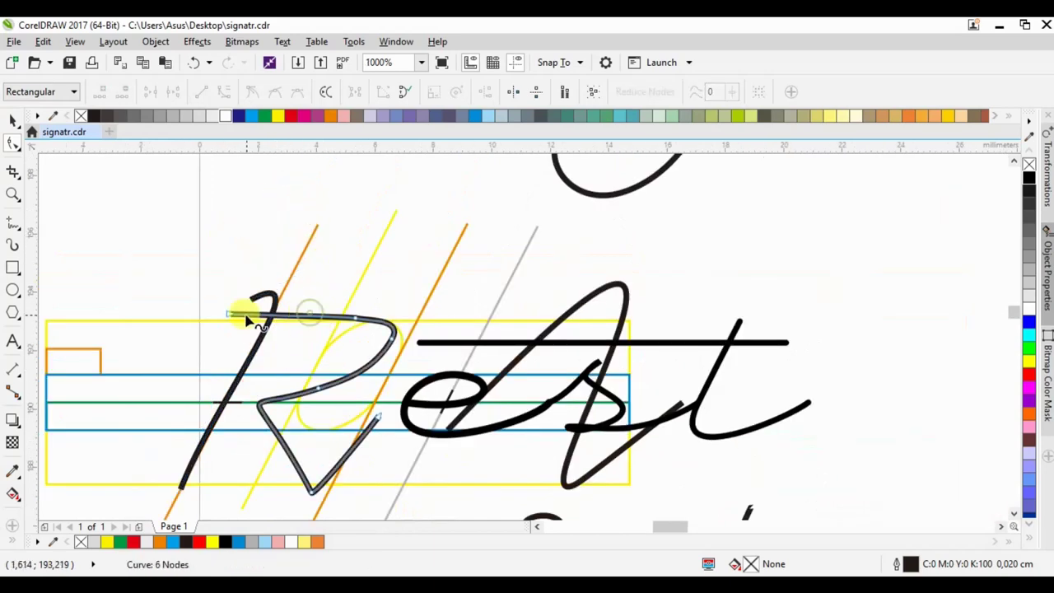
pyautogui.moveTo(231, 316); pyautogui.dragTo(299, 311)
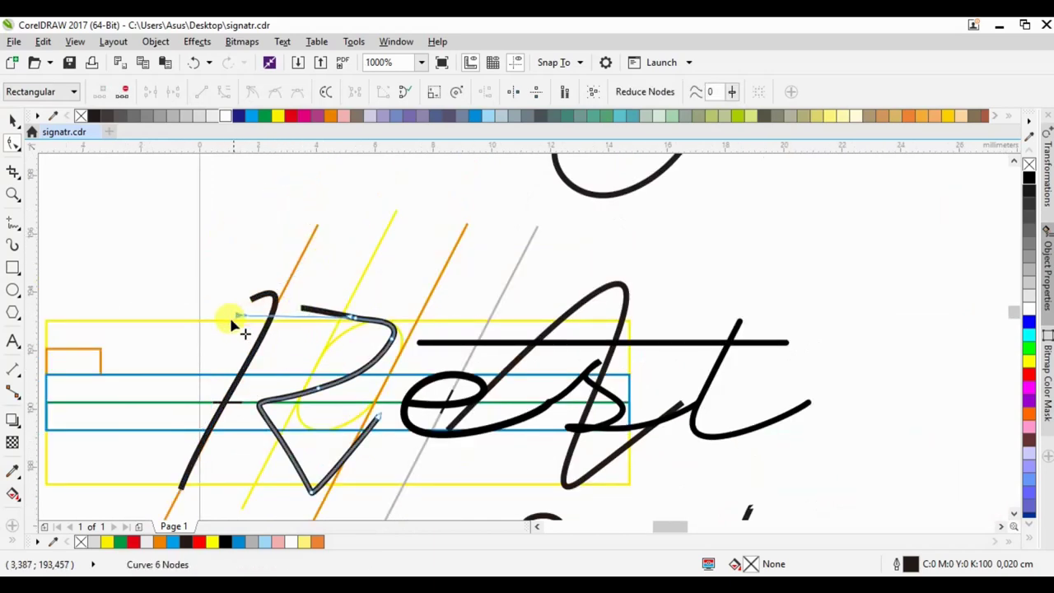
pyautogui.moveTo(233, 324); pyautogui.dragTo(233, 321)
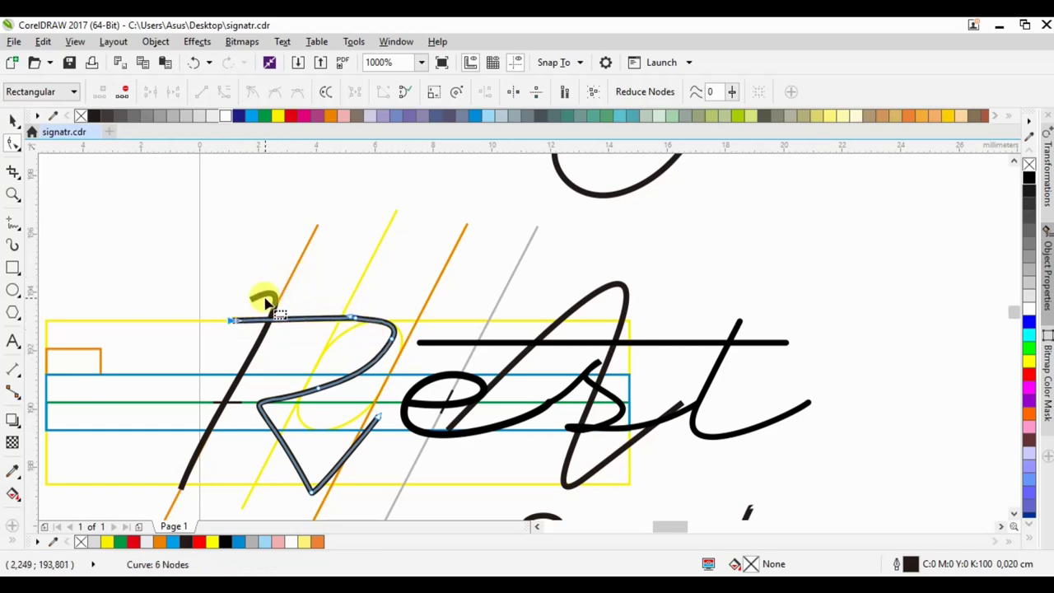
pyautogui.click(265, 302)
pyautogui.click(253, 302)
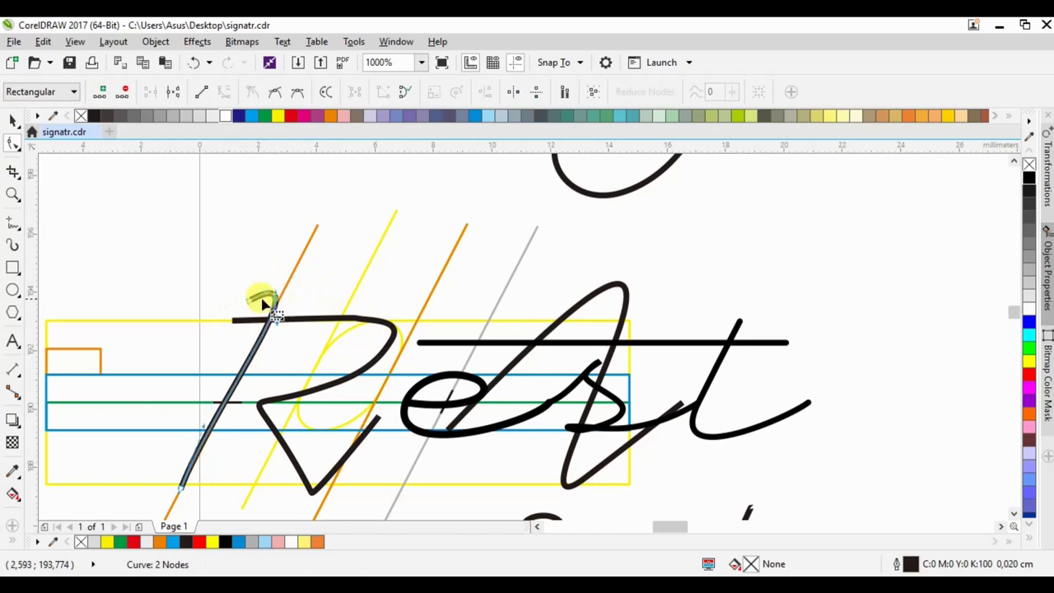
pyautogui.doubleClick(256, 304)
pyautogui.doubleClick(273, 308)
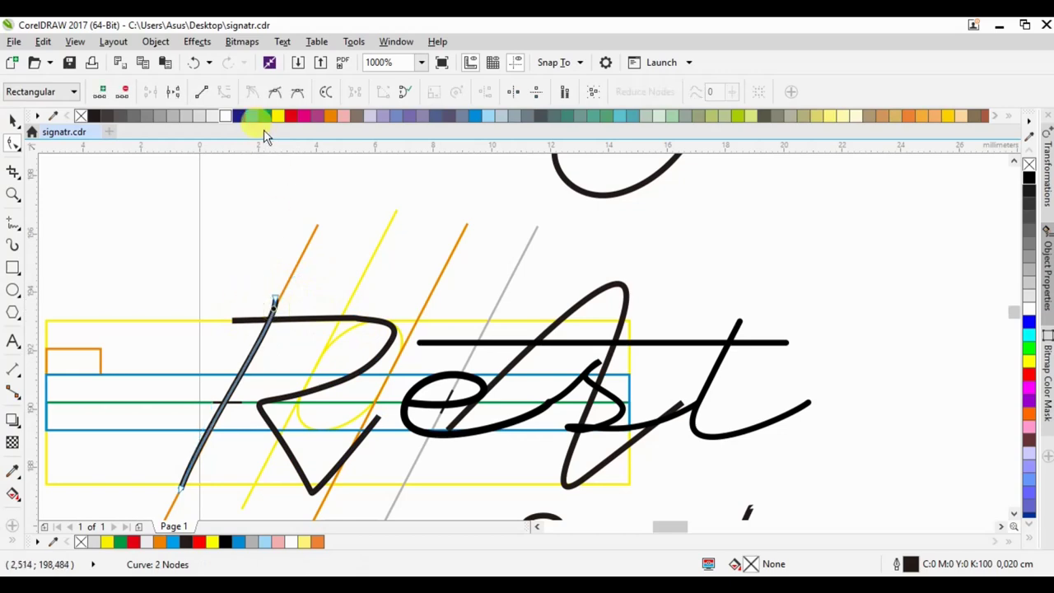
pyautogui.moveTo(275, 296); pyautogui.dragTo(280, 295)
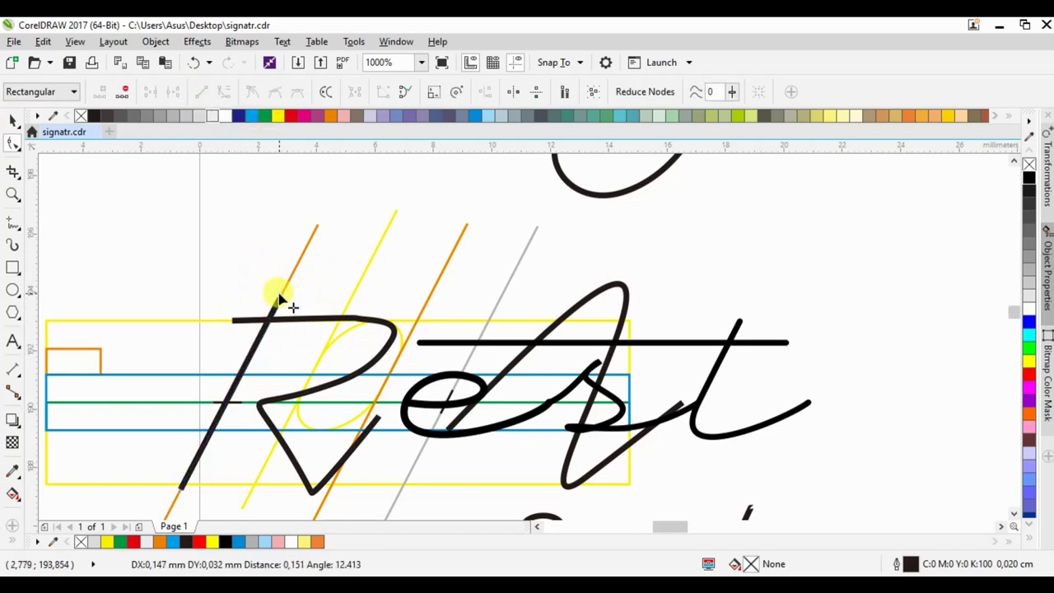
# Round the R's bowl into a smooth loop by dragging and deleting its nodes
pyautogui.click(258, 408)
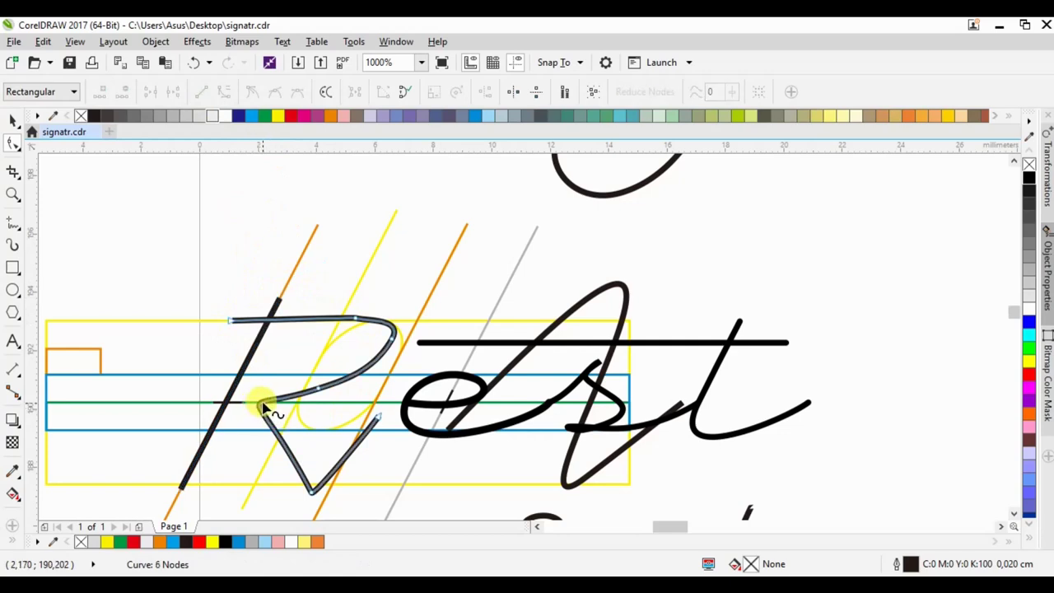
pyautogui.moveTo(260, 408); pyautogui.dragTo(187, 405)
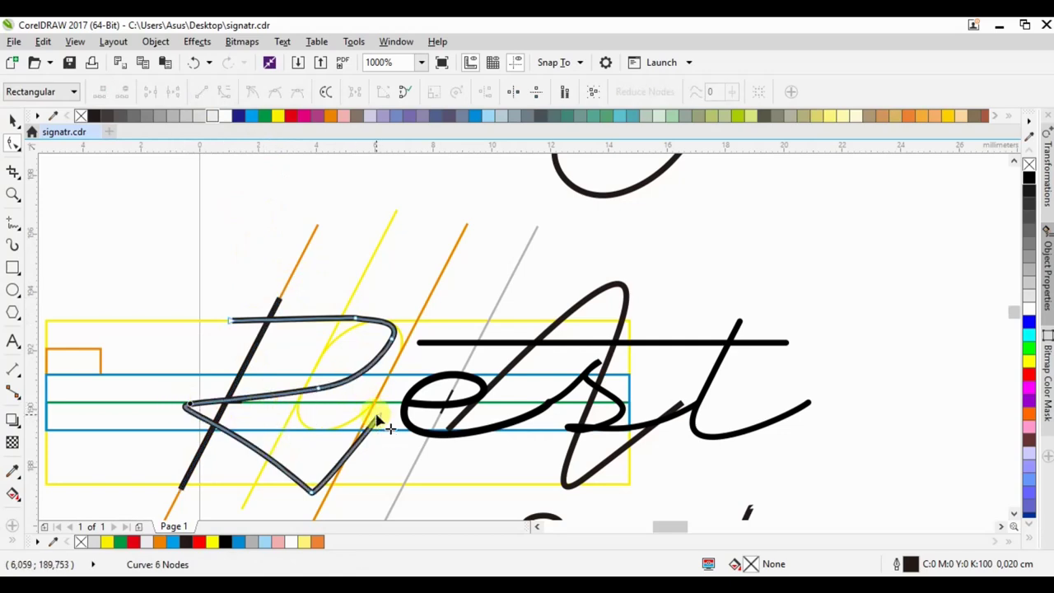
pyautogui.moveTo(376, 420); pyautogui.dragTo(405, 404)
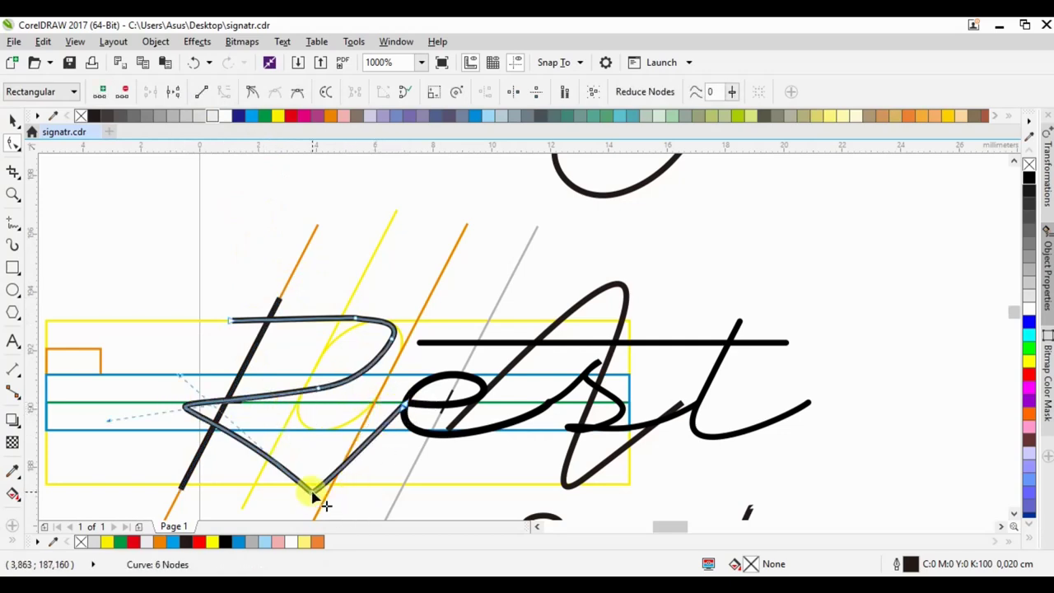
pyautogui.moveTo(312, 494); pyautogui.dragTo(301, 458)
pyautogui.moveTo(243, 402); pyautogui.dragTo(213, 400)
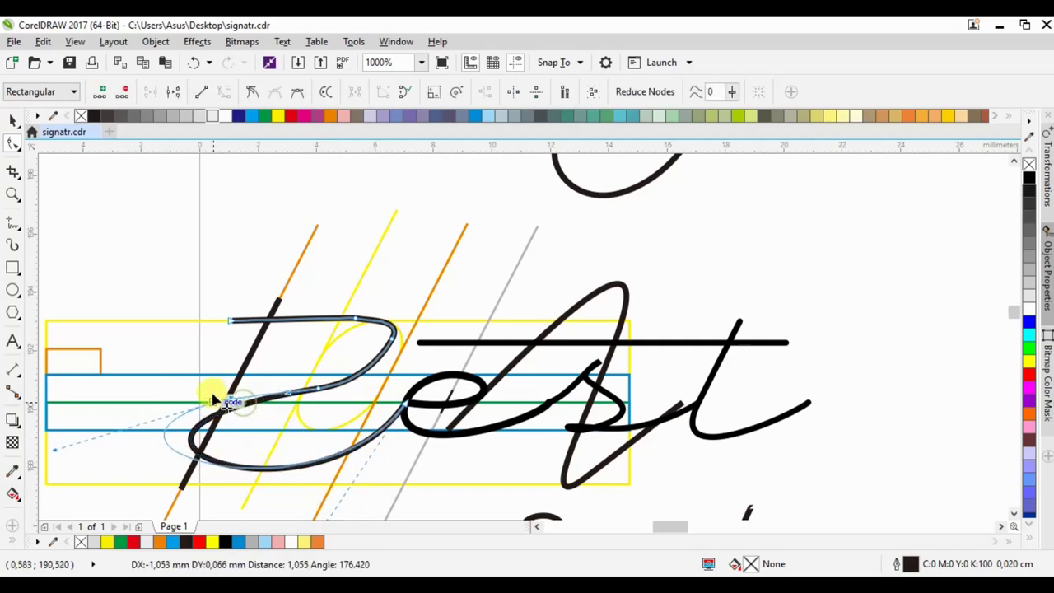
pyautogui.moveTo(303, 483)
pyautogui.mouseDown()
pyautogui.moveTo(309, 494)
pyautogui.moveTo(296, 490)
pyautogui.mouseUp()
pyautogui.moveTo(271, 432); pyautogui.dragTo(246, 454)
pyautogui.doubleClick(300, 486)
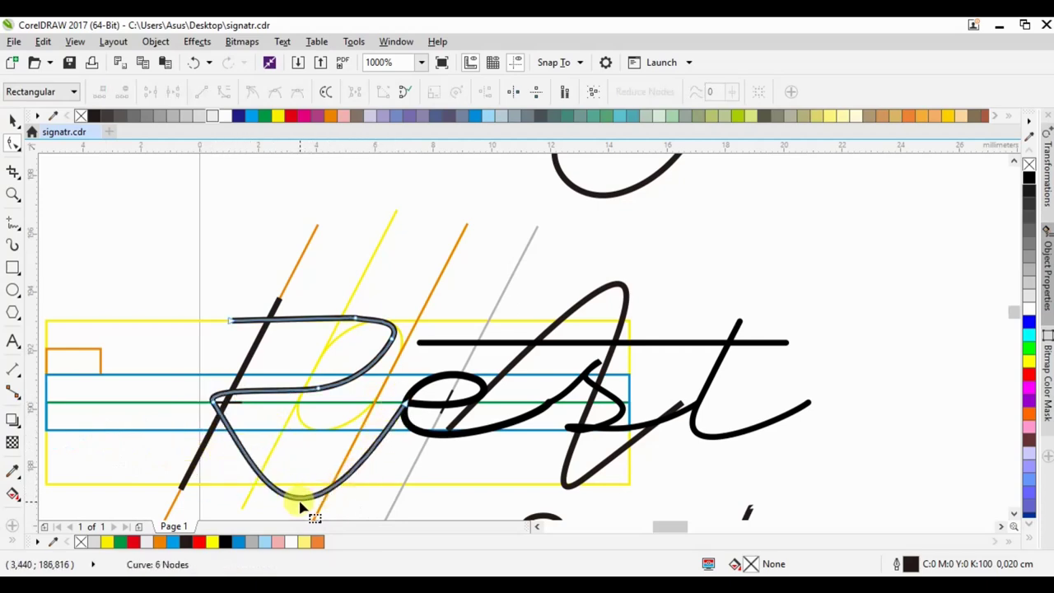
pyautogui.moveTo(303, 499); pyautogui.dragTo(312, 464)
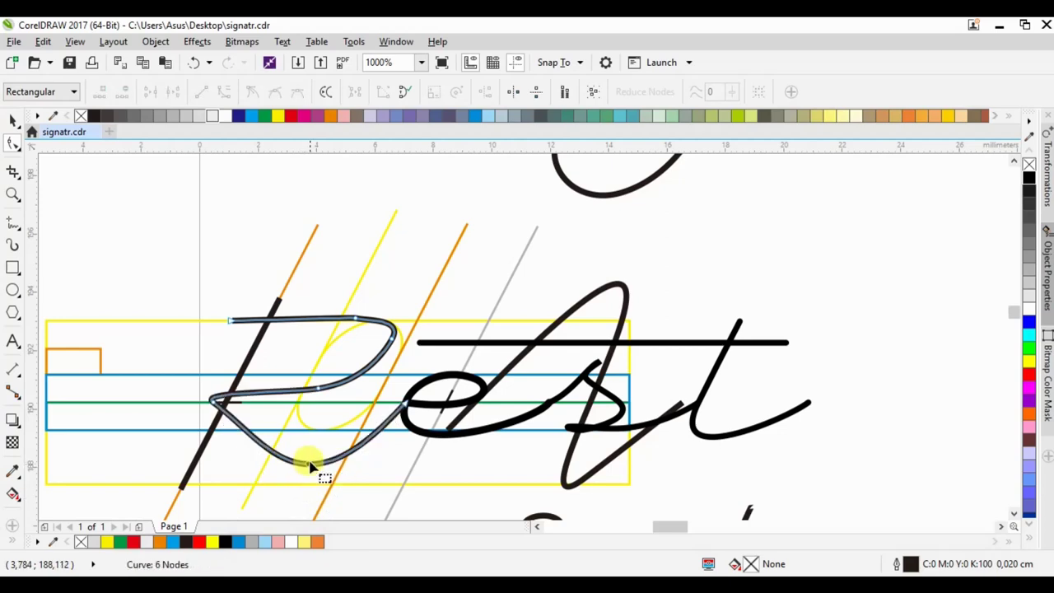
# Remove surplus nodes from the R loop and reshape its top and middle strokes
pyautogui.doubleClick(391, 344)
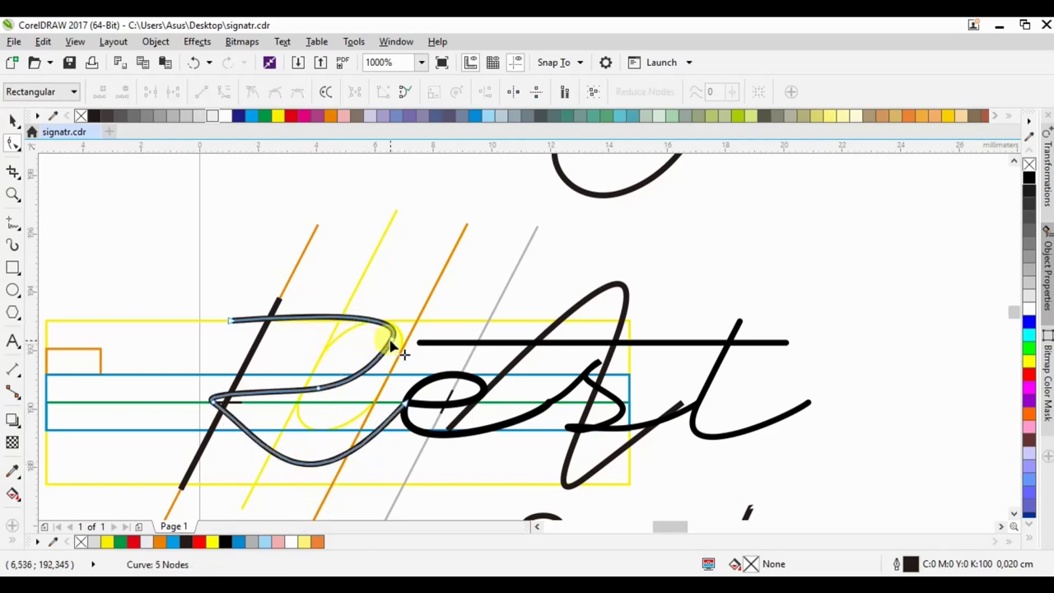
pyautogui.doubleClick(393, 367)
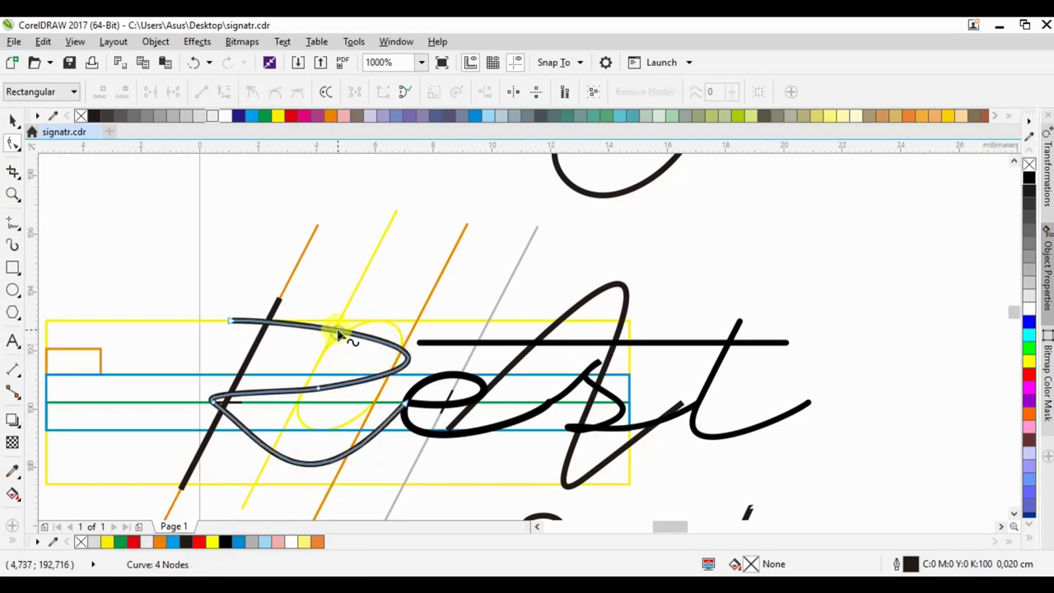
pyautogui.moveTo(339, 332); pyautogui.dragTo(278, 335)
pyautogui.doubleClick(247, 311)
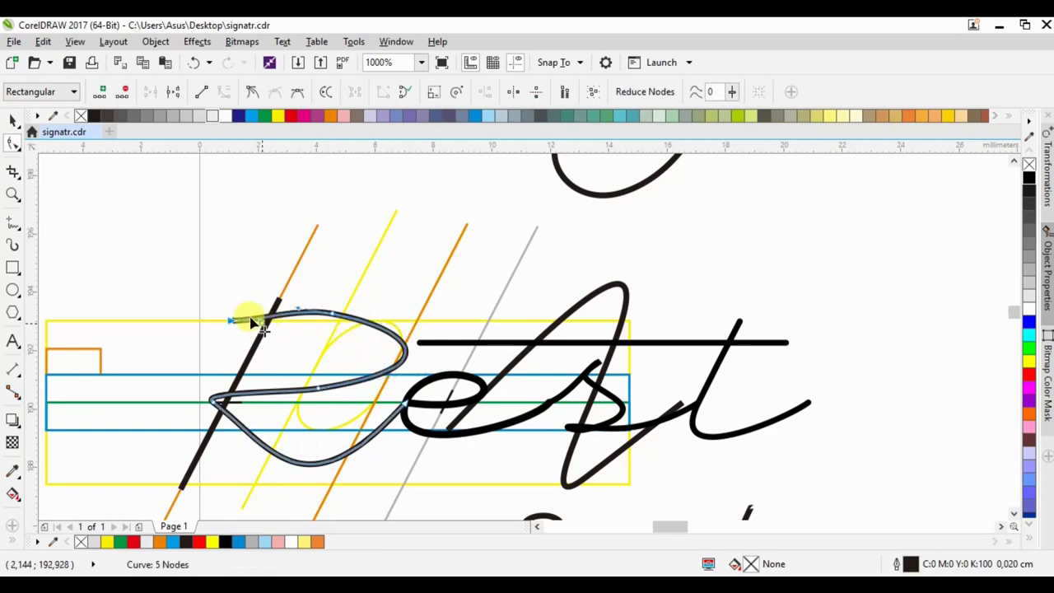
pyautogui.doubleClick(318, 392)
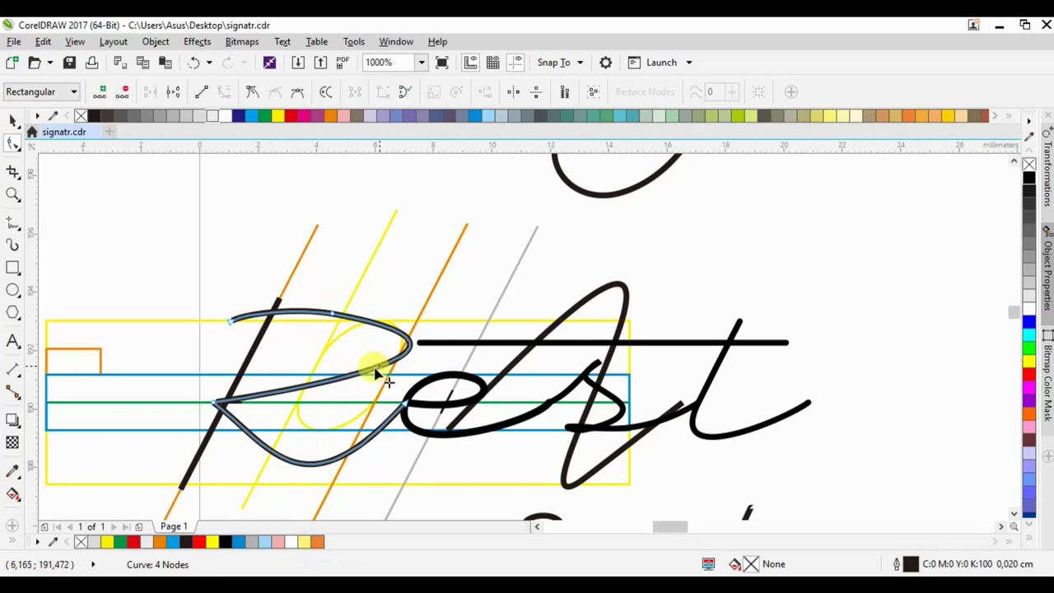
pyautogui.moveTo(374, 371); pyautogui.dragTo(363, 384)
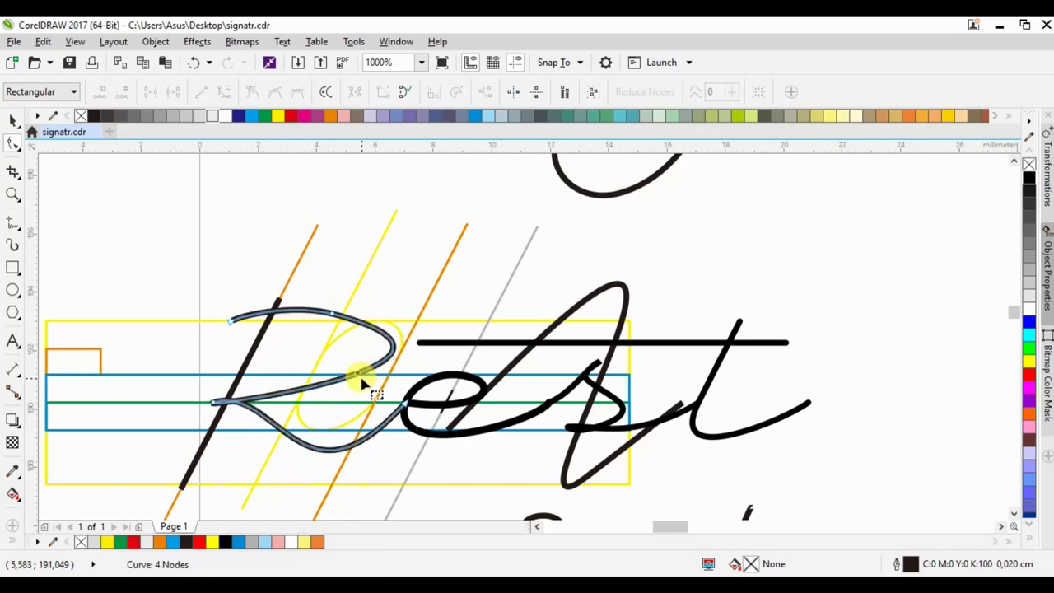
# Shorten the slanted stem from its bottom, stretch it upward, and move it into place
pyautogui.click(209, 436)
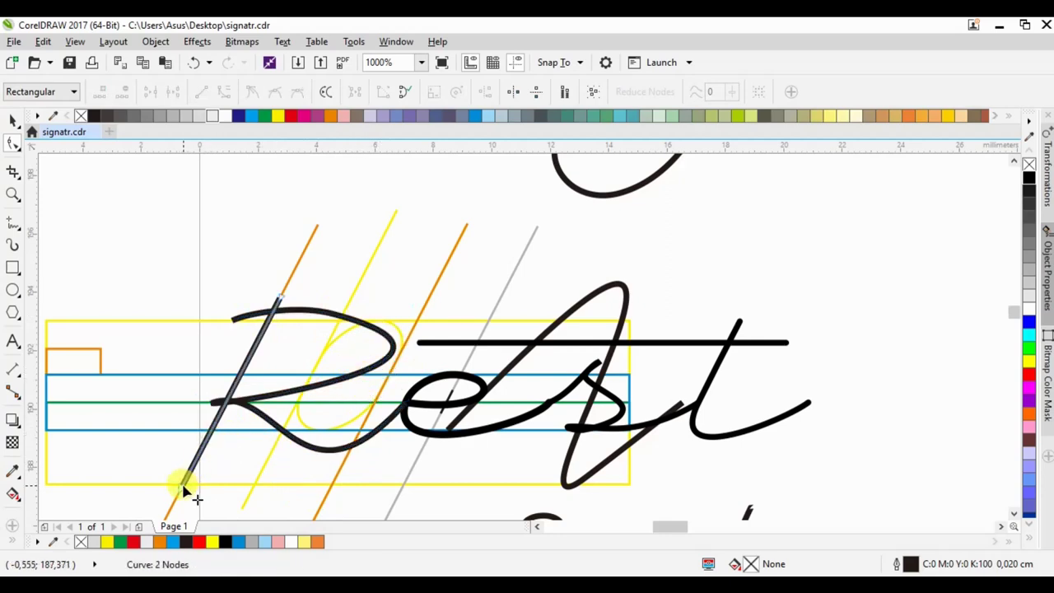
pyautogui.moveTo(186, 487); pyautogui.dragTo(199, 451)
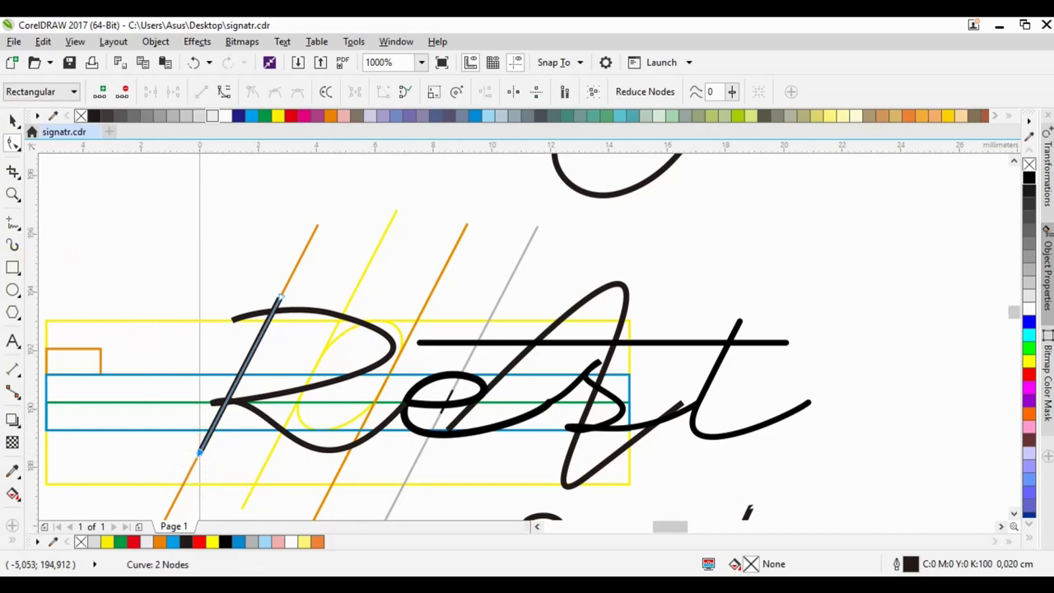
pyautogui.click(12, 121)
pyautogui.moveTo(282, 294); pyautogui.dragTo(296, 270)
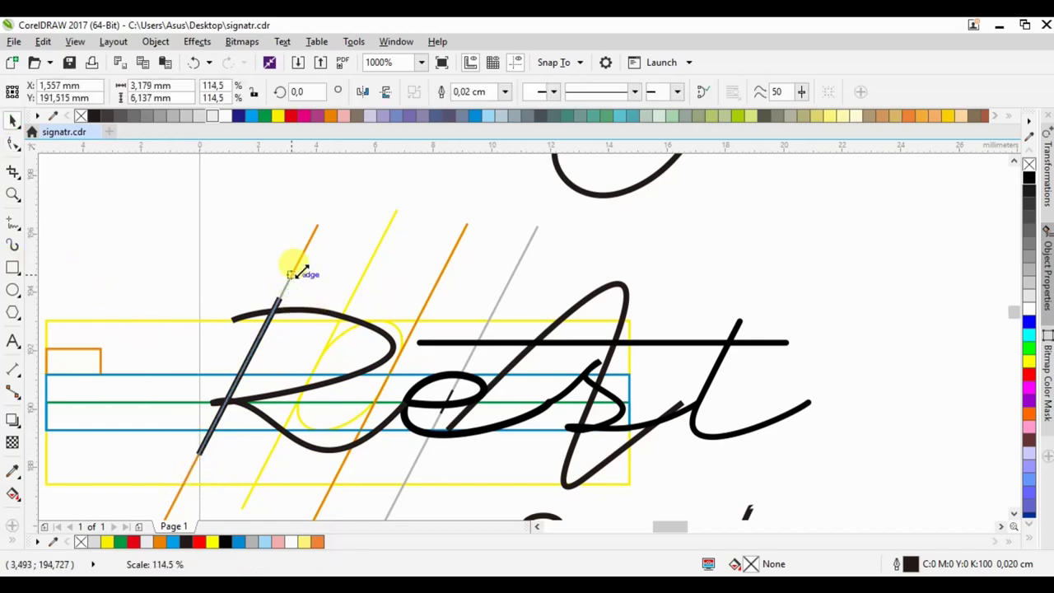
pyautogui.moveTo(273, 317); pyautogui.dragTo(244, 372)
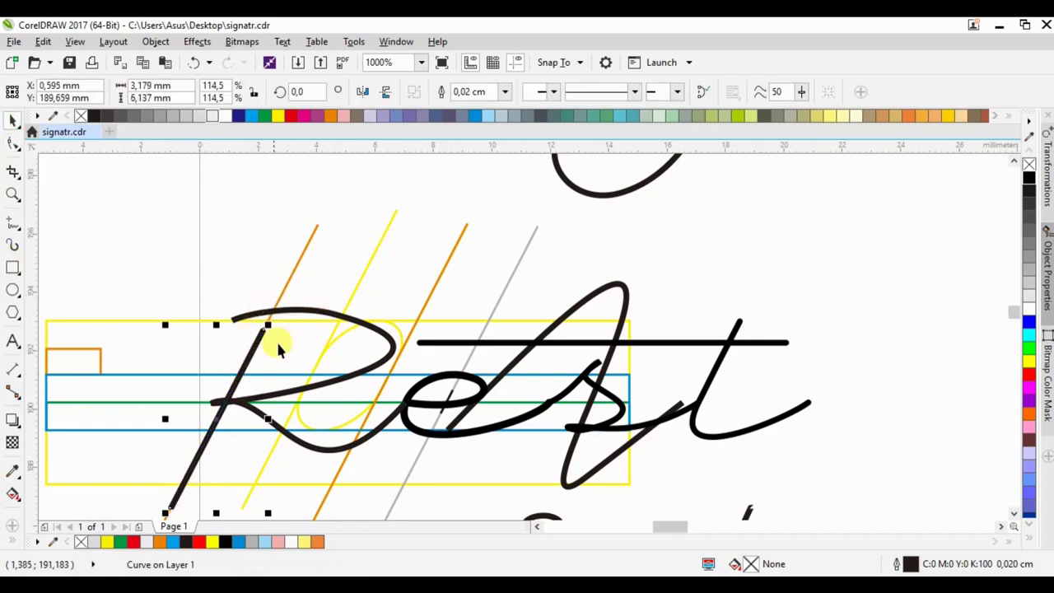
pyautogui.scroll(-2, 328, 329)
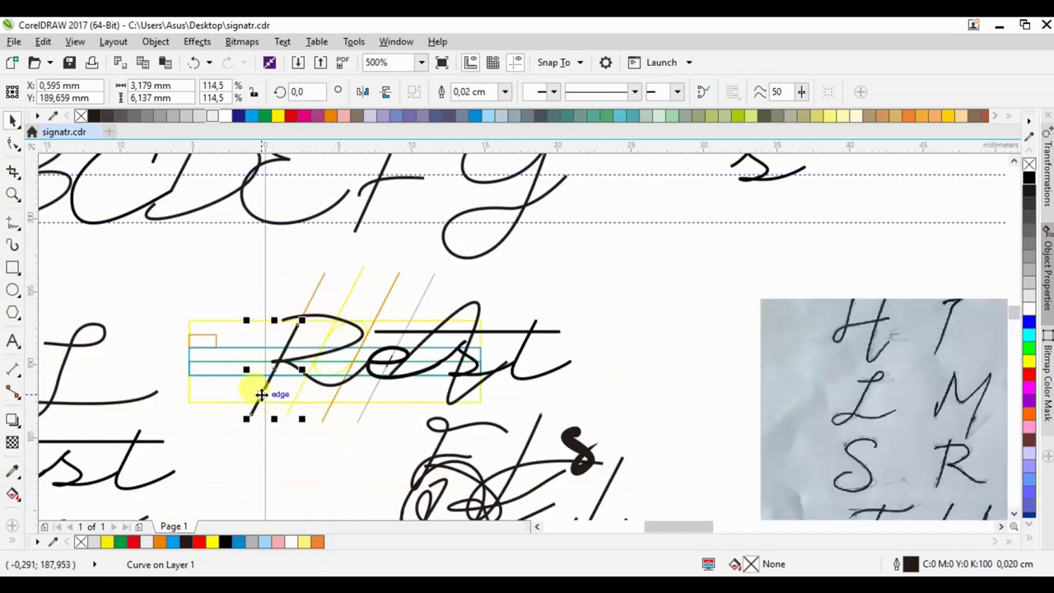
# Pull the R's lower bowl down and curve its tail to sweep into the e
pyautogui.press('F10')
pyautogui.scroll(2, 346, 380)
pyautogui.click(324, 389)
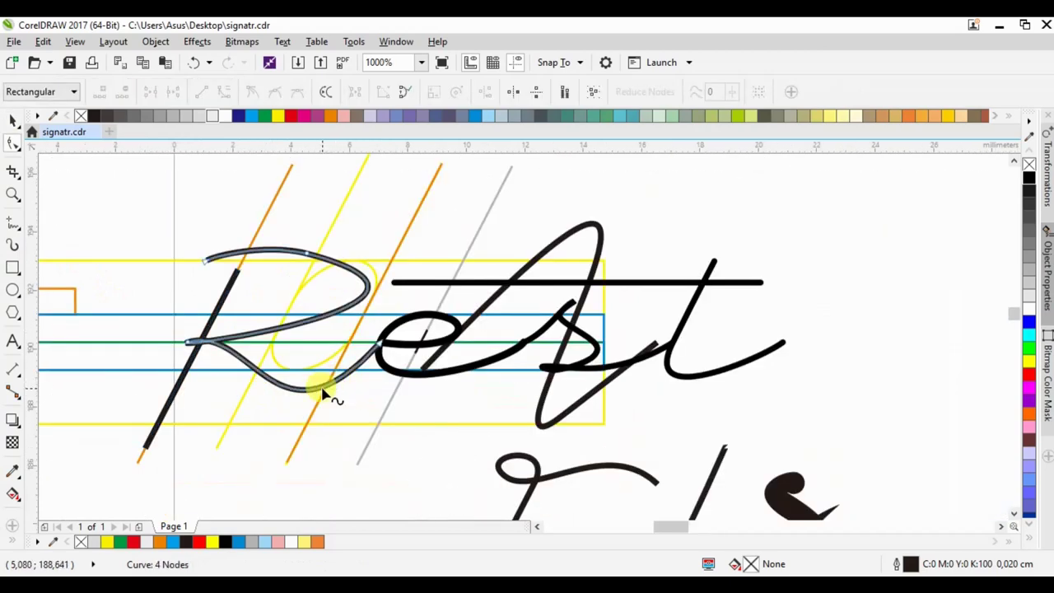
pyautogui.doubleClick(239, 362)
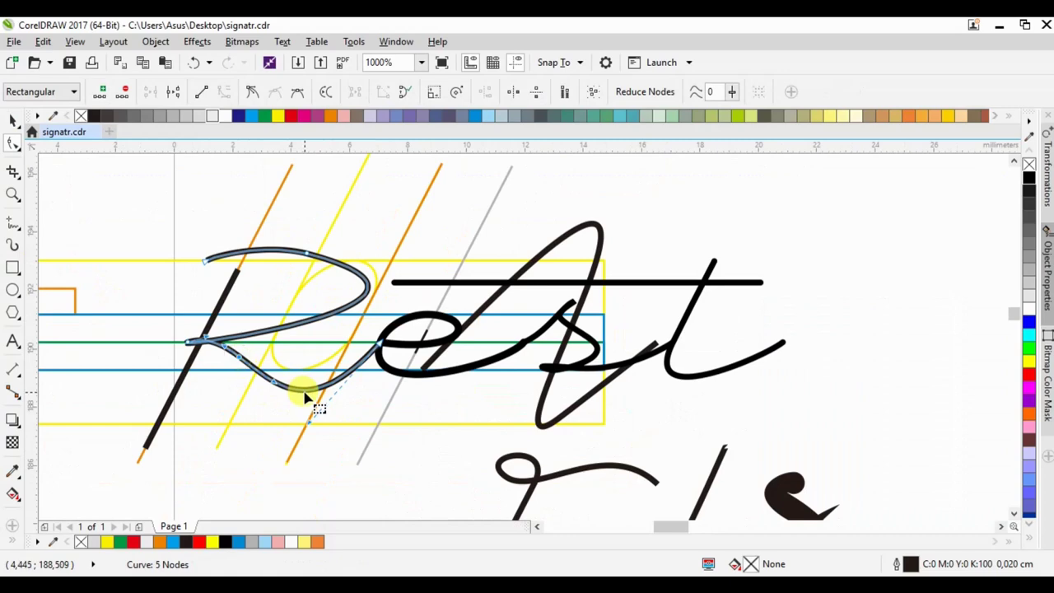
pyautogui.moveTo(284, 393); pyautogui.dragTo(325, 423)
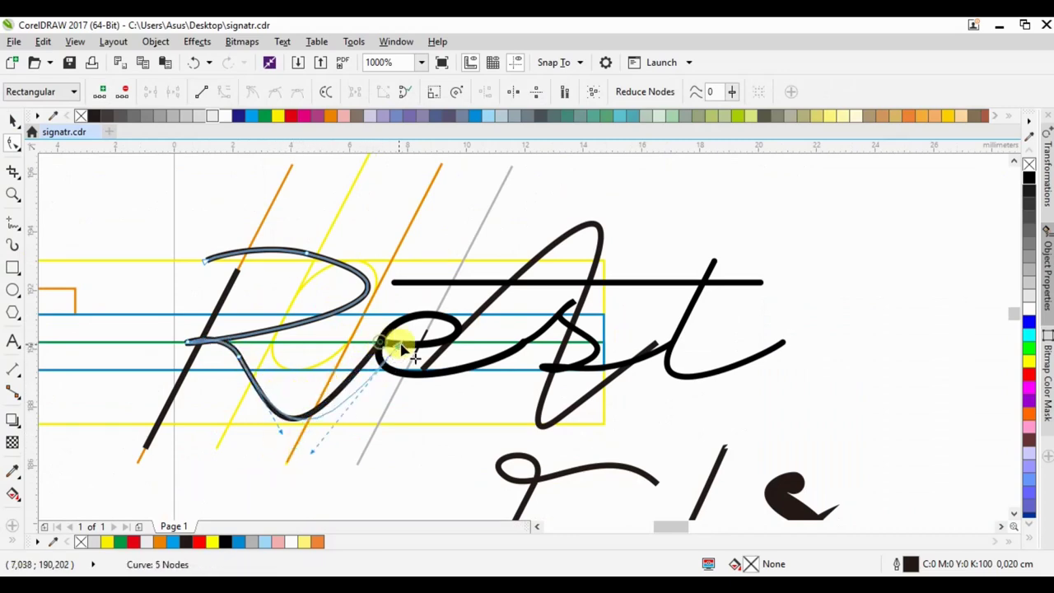
pyautogui.moveTo(383, 350); pyautogui.dragTo(404, 350)
pyautogui.moveTo(314, 452); pyautogui.dragTo(310, 471)
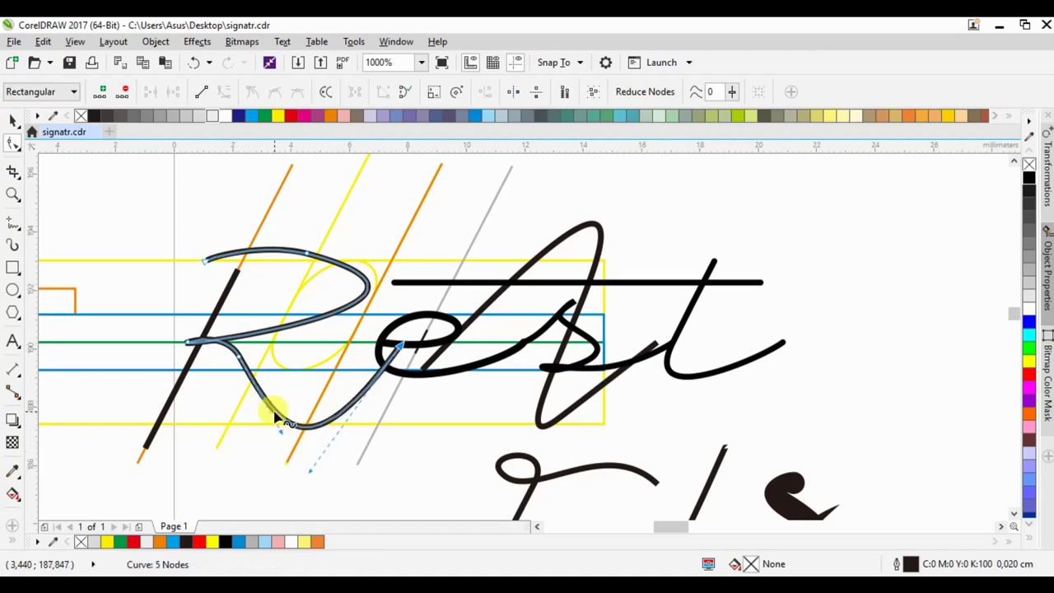
pyautogui.click(324, 401)
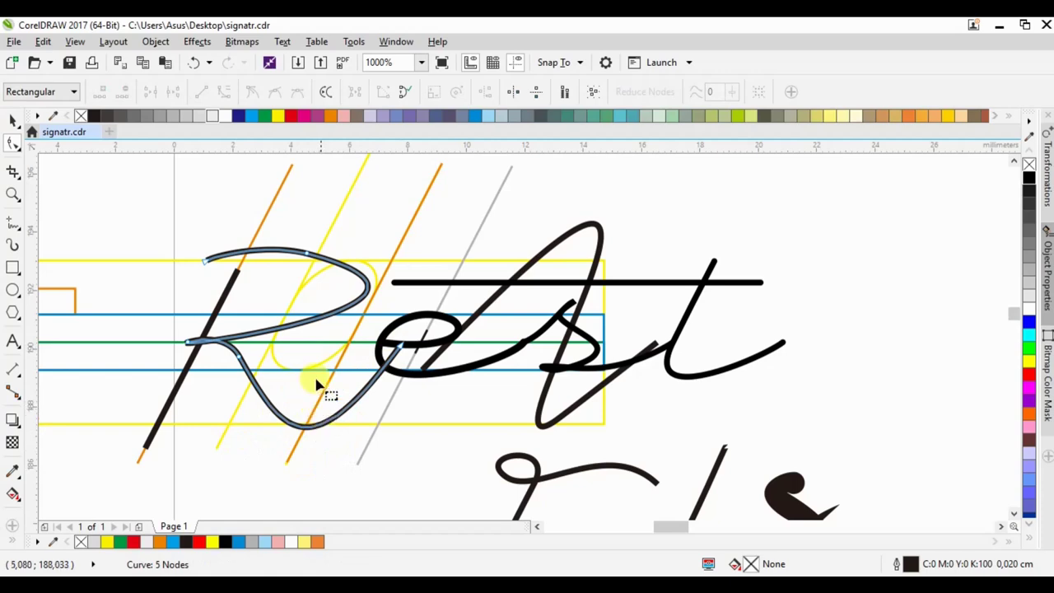
# Shift the R slightly, reshape its lower segment, and trim the stem's lower end
pyautogui.click(11, 120)
pyautogui.moveTo(198, 337); pyautogui.dragTo(212, 320)
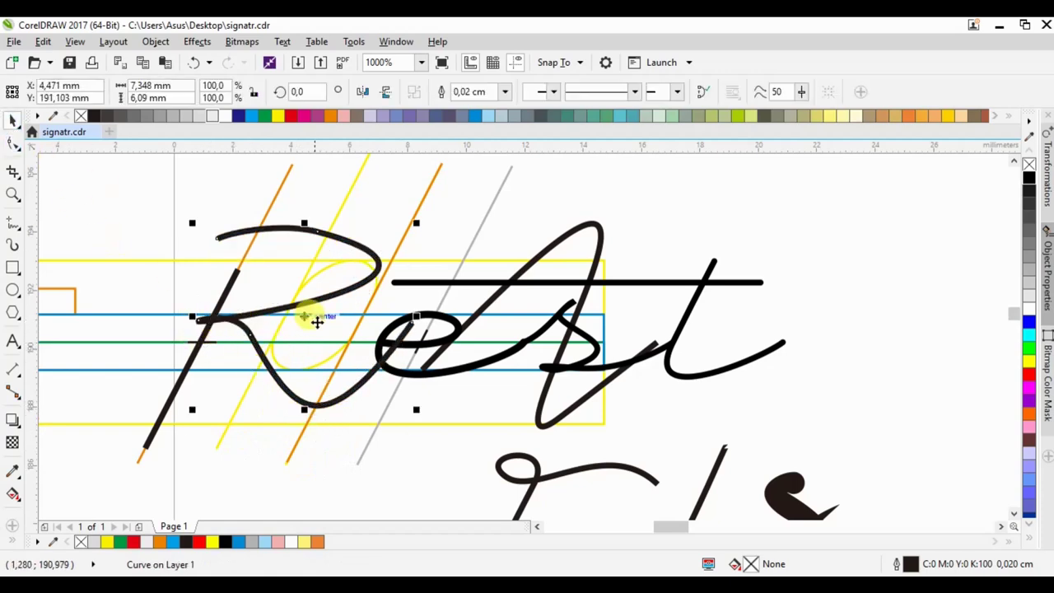
pyautogui.doubleClick(396, 346)
pyautogui.moveTo(385, 342)
pyautogui.mouseDown()
pyautogui.moveTo(295, 468)
pyautogui.moveTo(313, 434)
pyautogui.mouseUp()
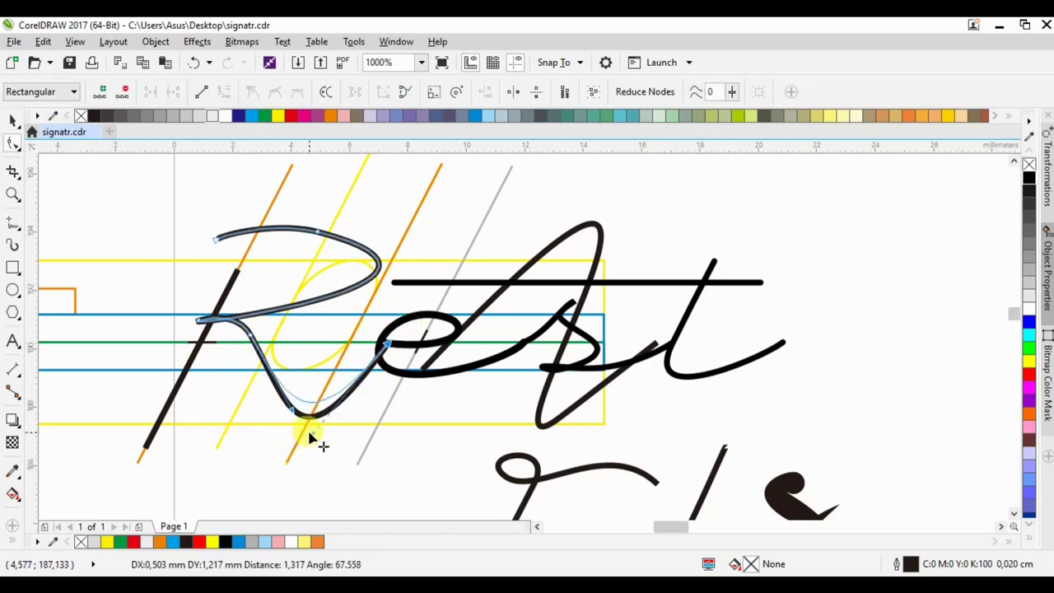
pyautogui.click(158, 433)
pyautogui.moveTo(149, 447); pyautogui.dragTo(170, 401)
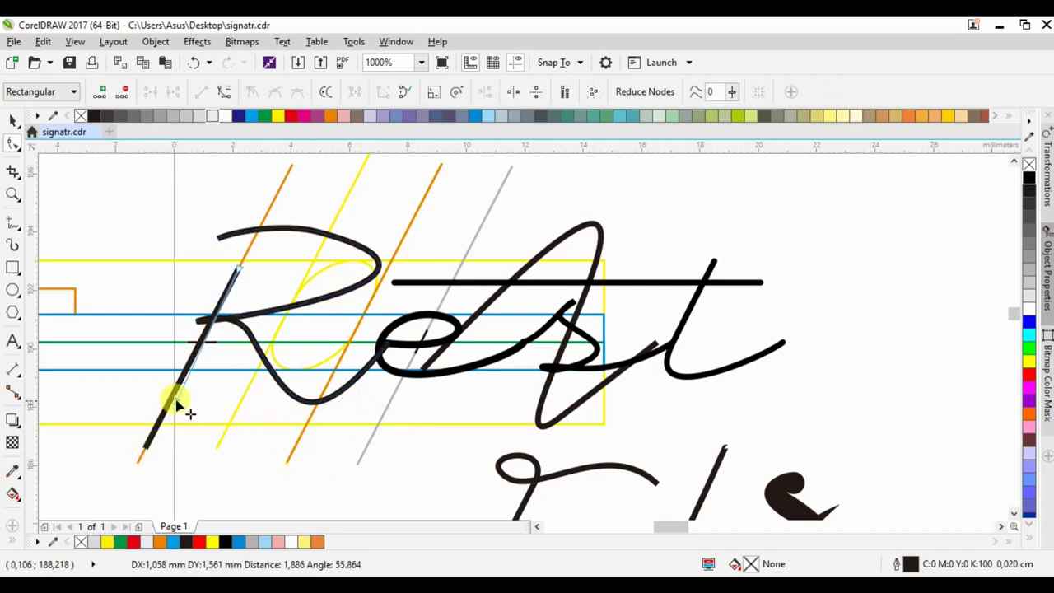
# Move the stray pointed stroke off to the right
pyautogui.click(13, 120)
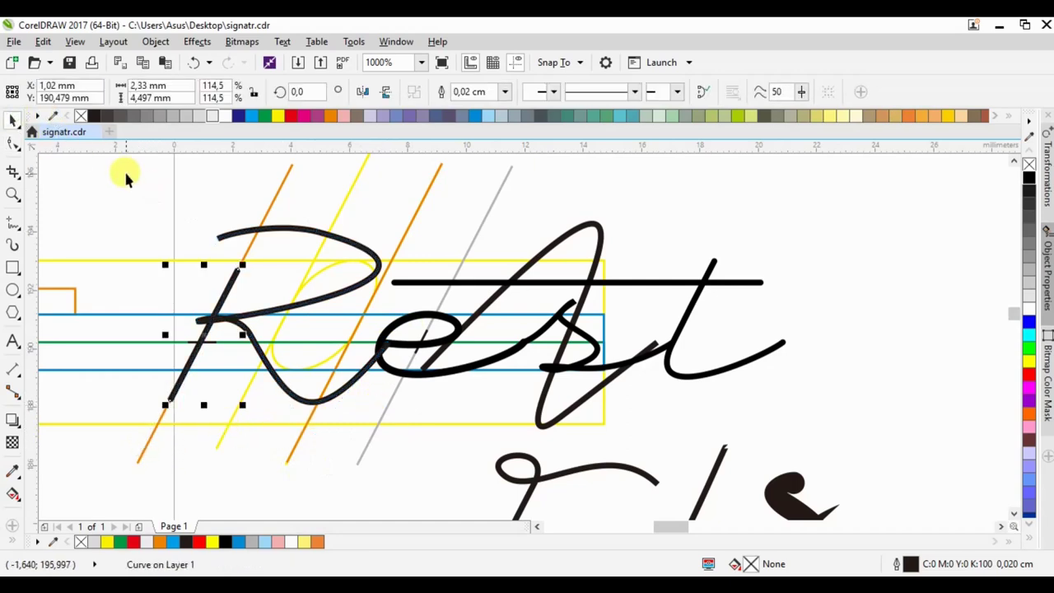
pyautogui.click(546, 231)
pyautogui.moveTo(574, 242); pyautogui.dragTo(926, 253)
pyautogui.scroll(-2, 606, 255)
# Pull the R's end node toward the e and move the four est strokes to meet it
pyautogui.scroll(-2, 599, 278)
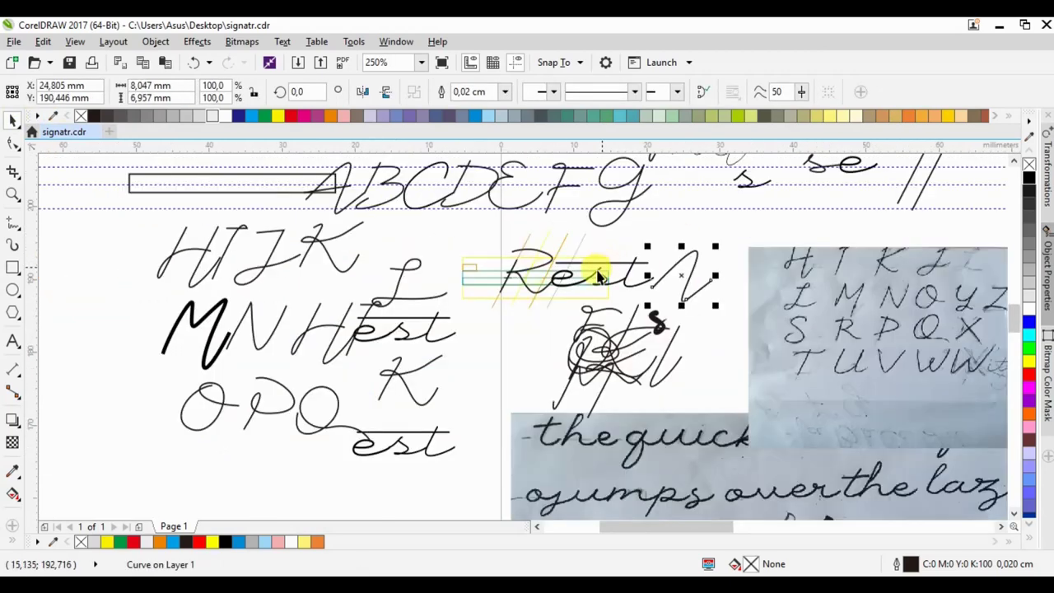
pyautogui.click(463, 369)
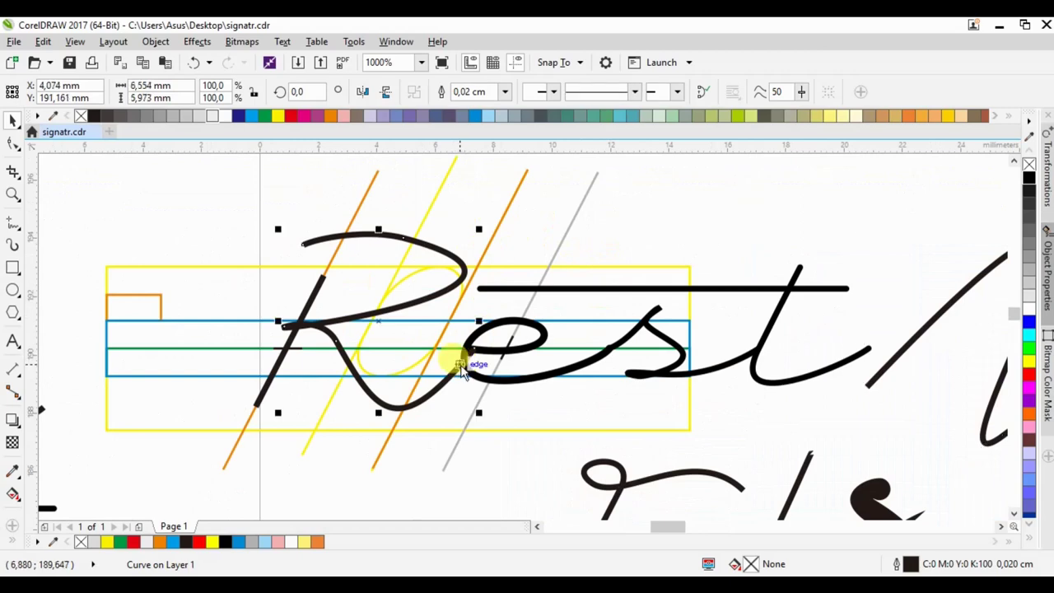
pyautogui.press('F10')
pyautogui.moveTo(477, 354); pyautogui.dragTo(492, 350)
pyautogui.click(13, 120)
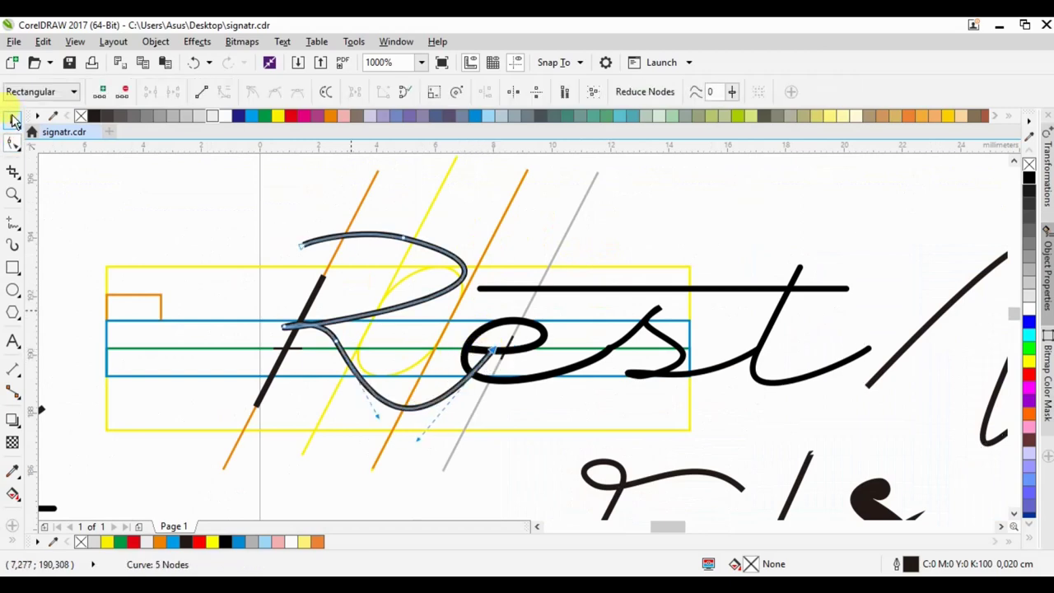
pyautogui.moveTo(447, 201); pyautogui.dragTo(864, 418)
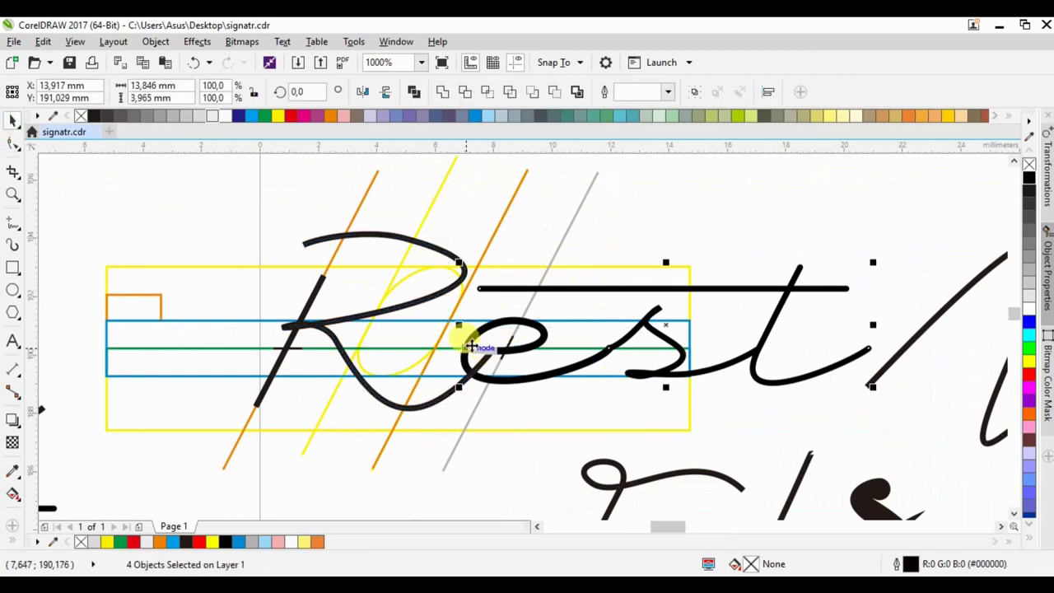
pyautogui.moveTo(514, 357); pyautogui.dragTo(497, 354)
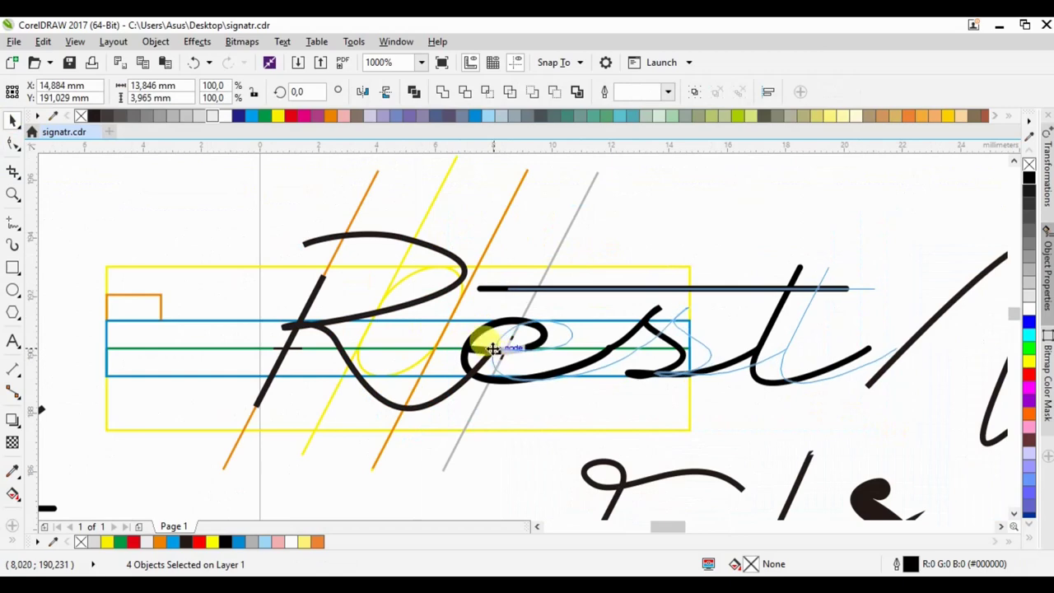
pyautogui.click(652, 226)
# Reposition the n-shaped stroke beside the word and group Rest with its guides
pyautogui.scroll(-2, 404, 312)
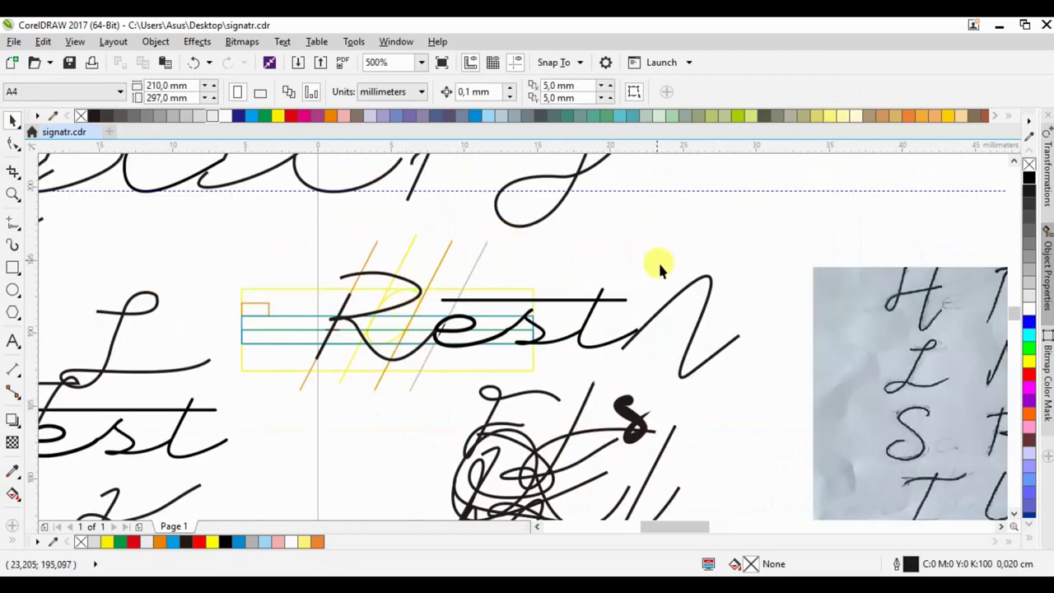
pyautogui.click(673, 300)
pyautogui.moveTo(647, 341)
pyautogui.mouseDown()
pyautogui.moveTo(447, 323)
pyautogui.moveTo(431, 311)
pyautogui.mouseUp()
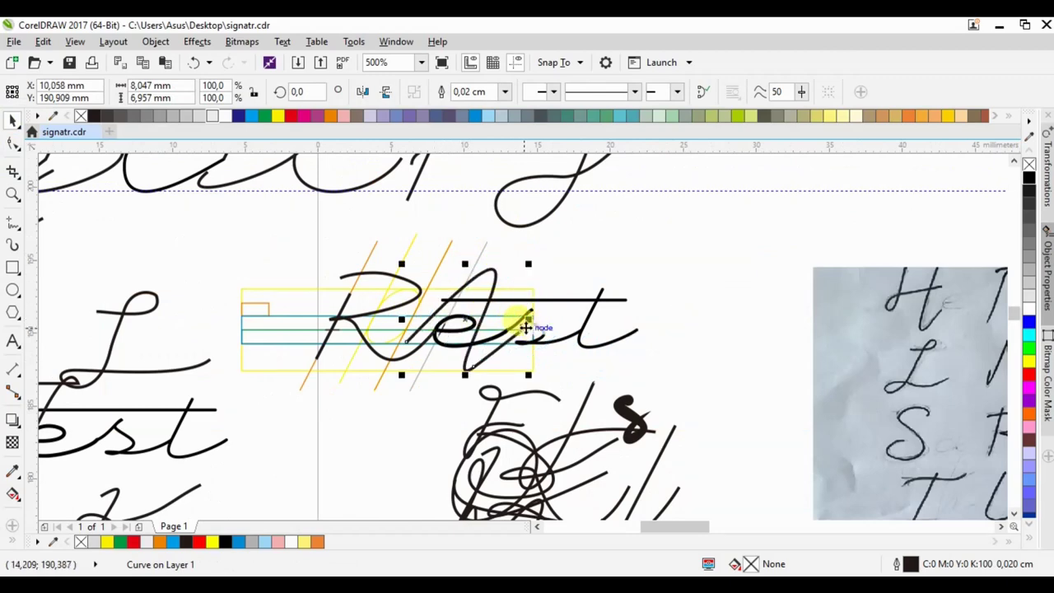
pyautogui.moveTo(525, 327); pyautogui.dragTo(536, 335)
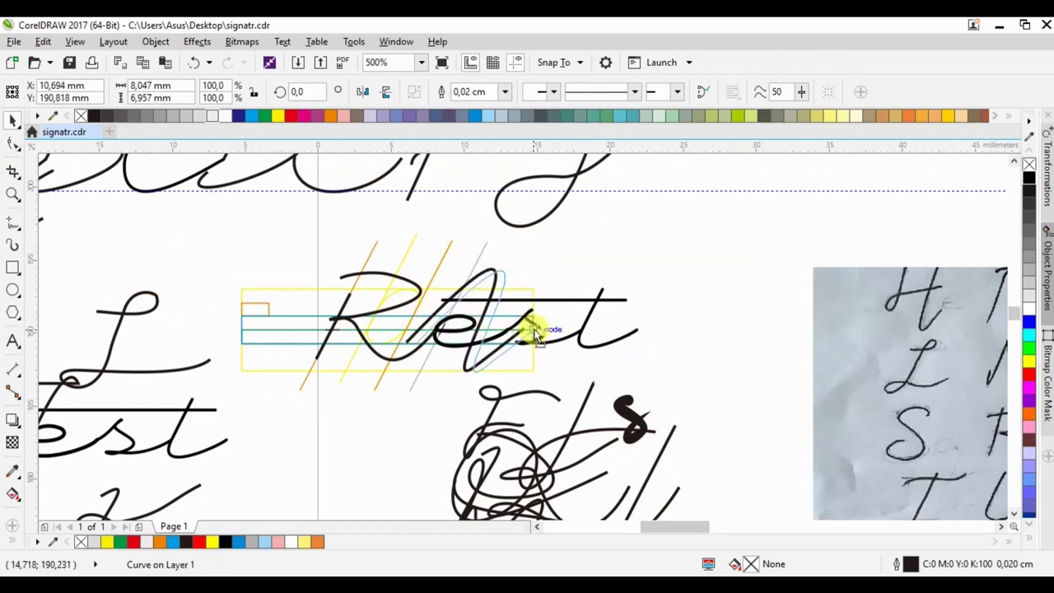
pyautogui.click(375, 280)
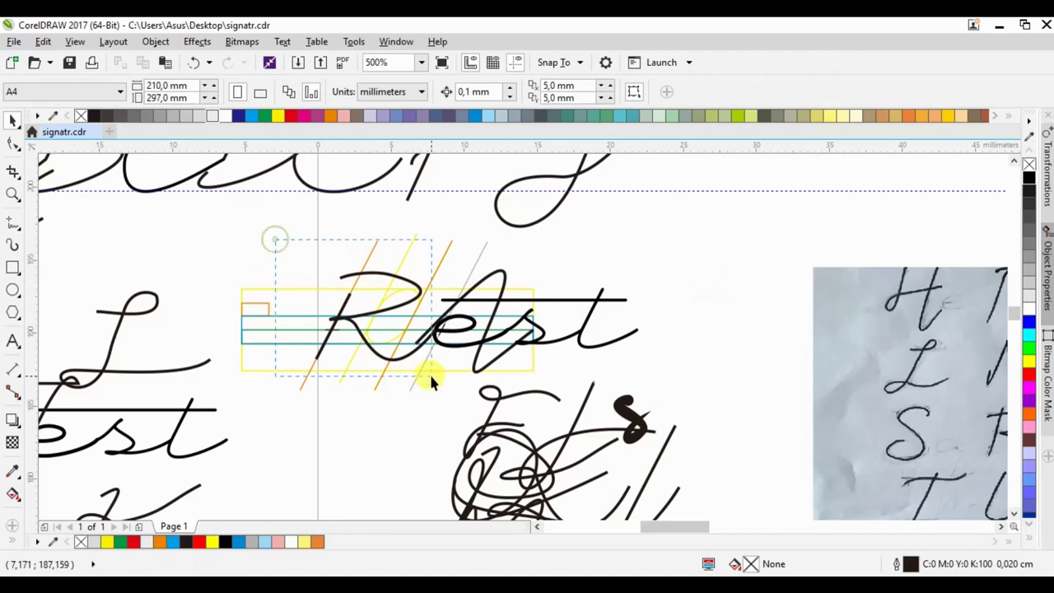
pyautogui.moveTo(447, 381); pyautogui.dragTo(453, 379)
pyautogui.hotkey('ctrl', 'g')
pyautogui.scroll(-1, 531, 321)
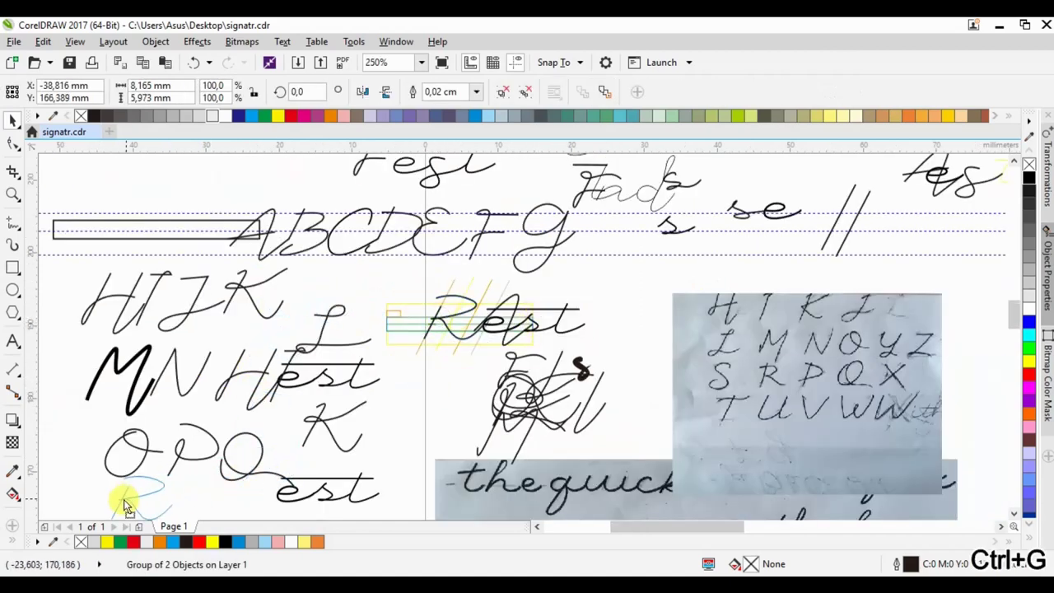
# Drag out a cursive R stroke below the O, P and Q letters
pyautogui.moveTo(152, 492); pyautogui.dragTo(114, 506)
pyautogui.scroll(1, 449, 282)
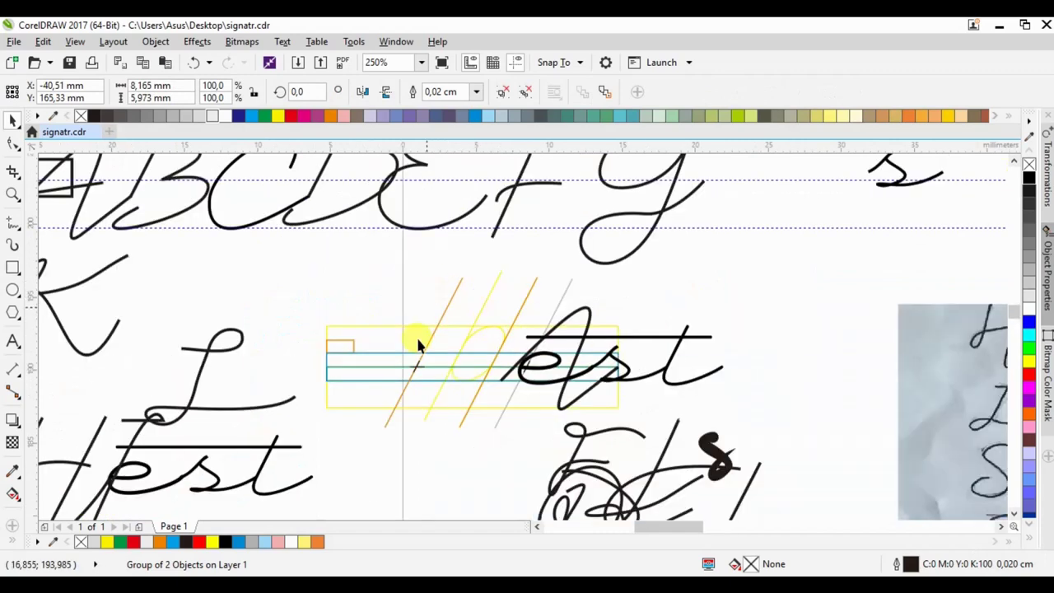
pyautogui.click(12, 222)
pyautogui.scroll(1, 453, 354)
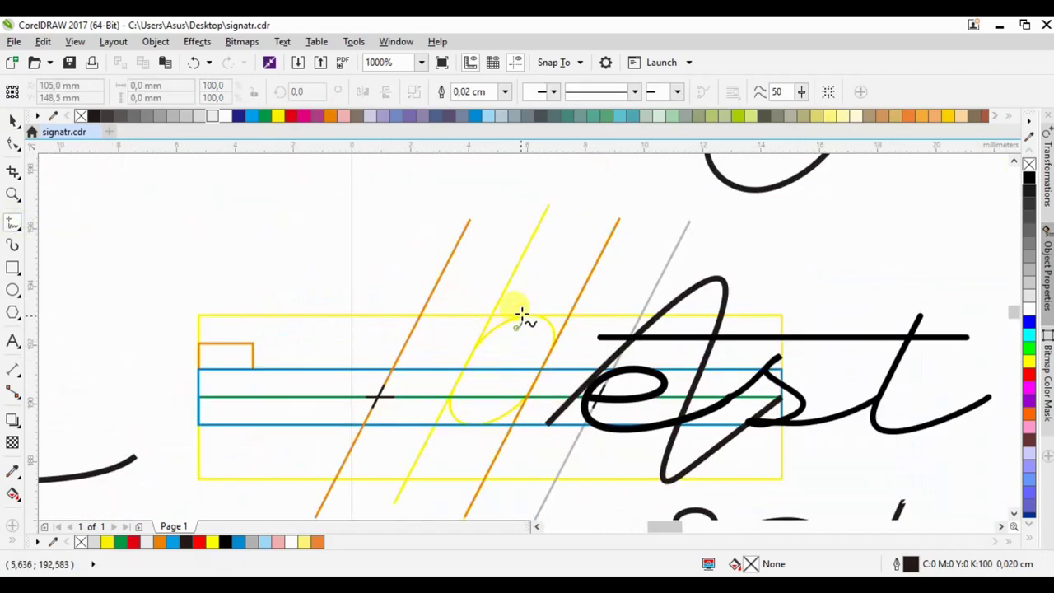
# Draw a freehand S across the slanted guides, then delete and restore its lower nodes
pyautogui.moveTo(520, 325); pyautogui.dragTo(333, 449)
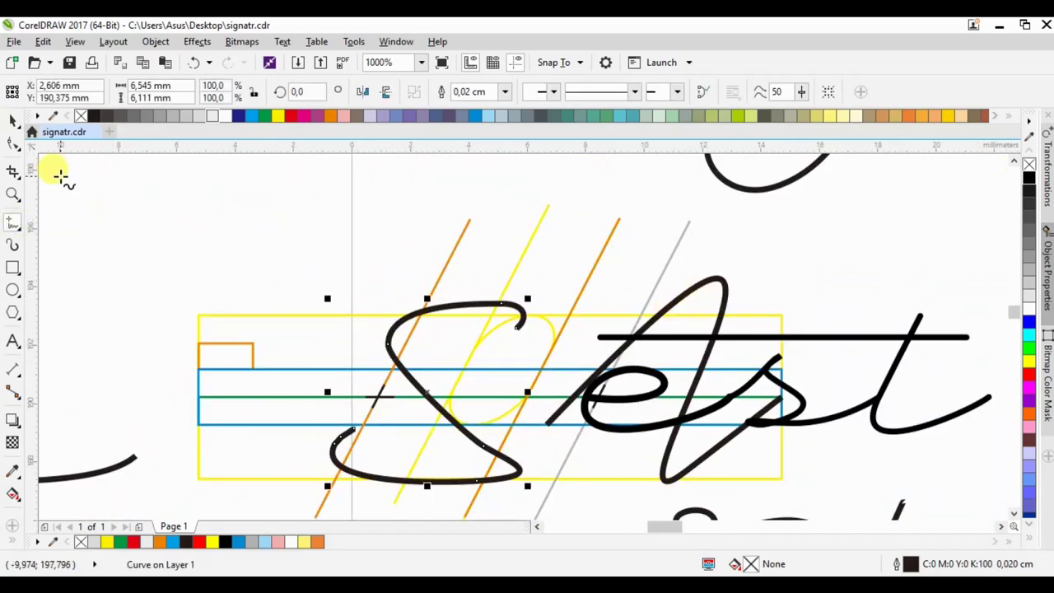
pyautogui.click(12, 141)
pyautogui.click(487, 441)
pyautogui.press('Delete')
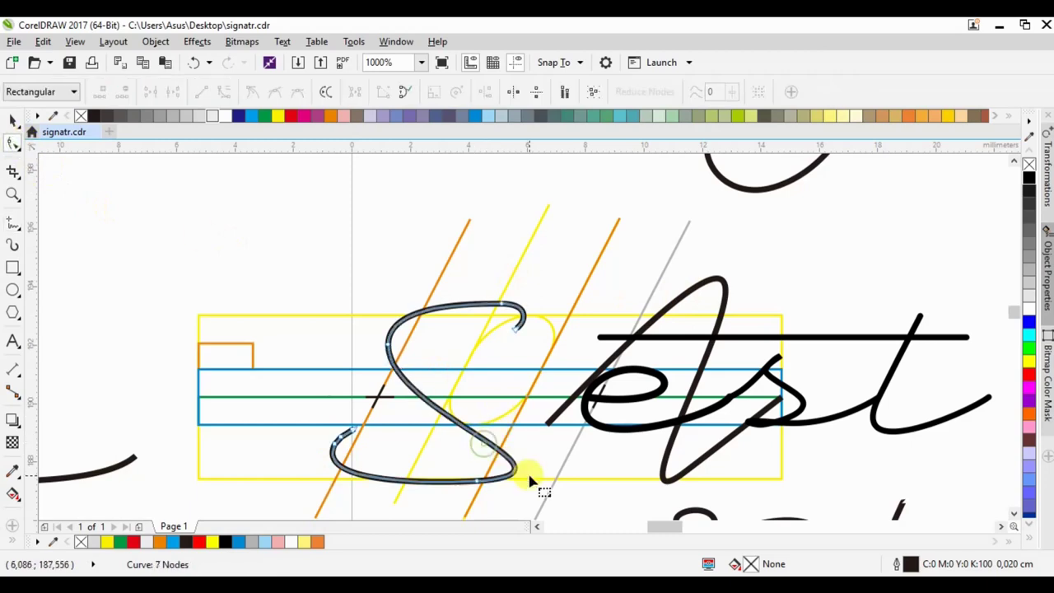
pyautogui.press('Delete')
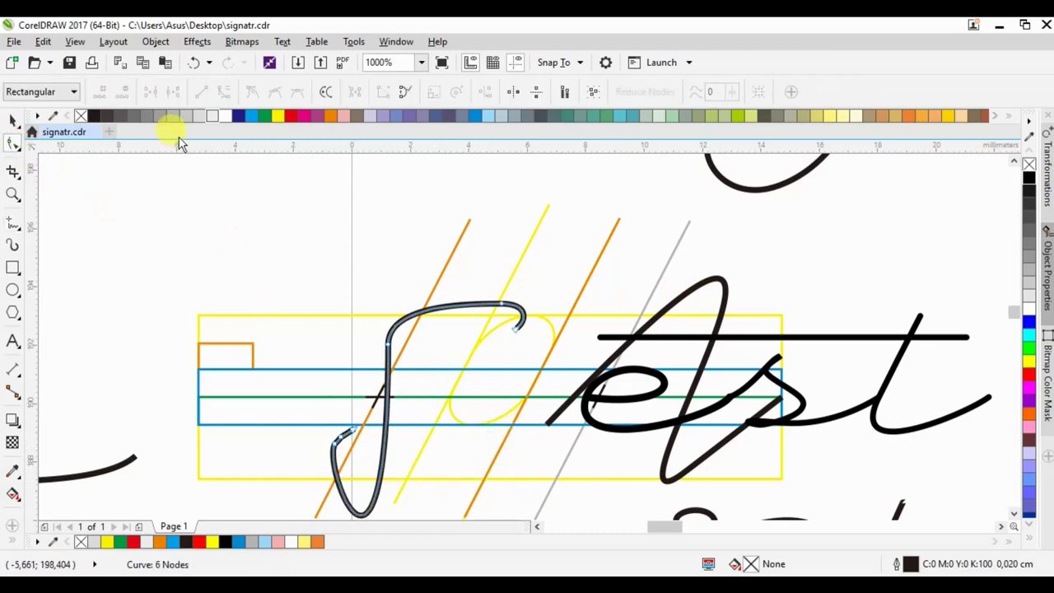
pyautogui.click(193, 64)
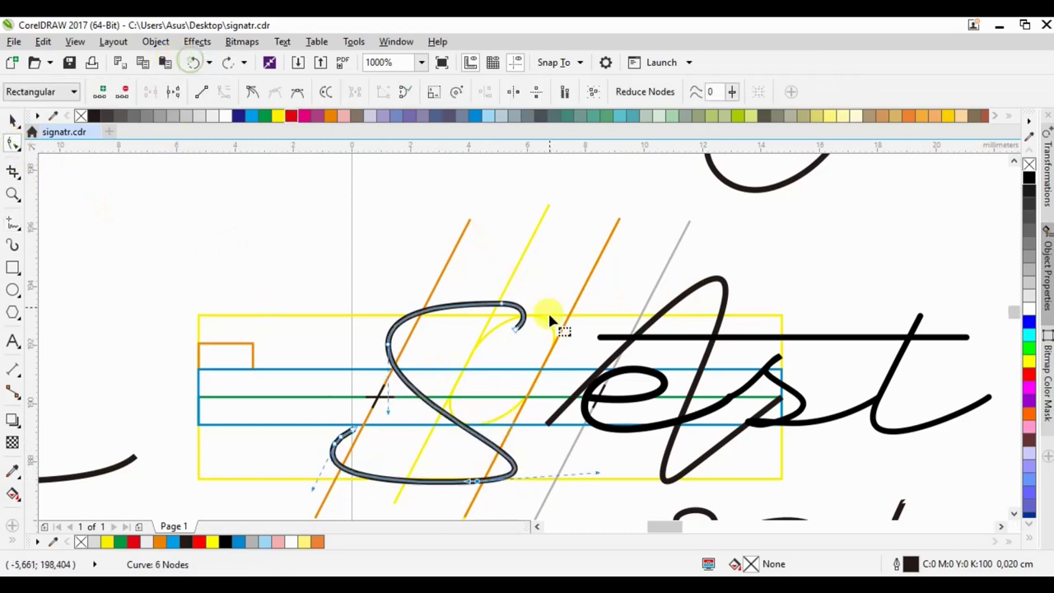
# Smooth the S by shortening a handle, removing surplus nodes, and reshaping its top and middle
pyautogui.click(352, 429)
pyautogui.moveTo(452, 412); pyautogui.dragTo(393, 424)
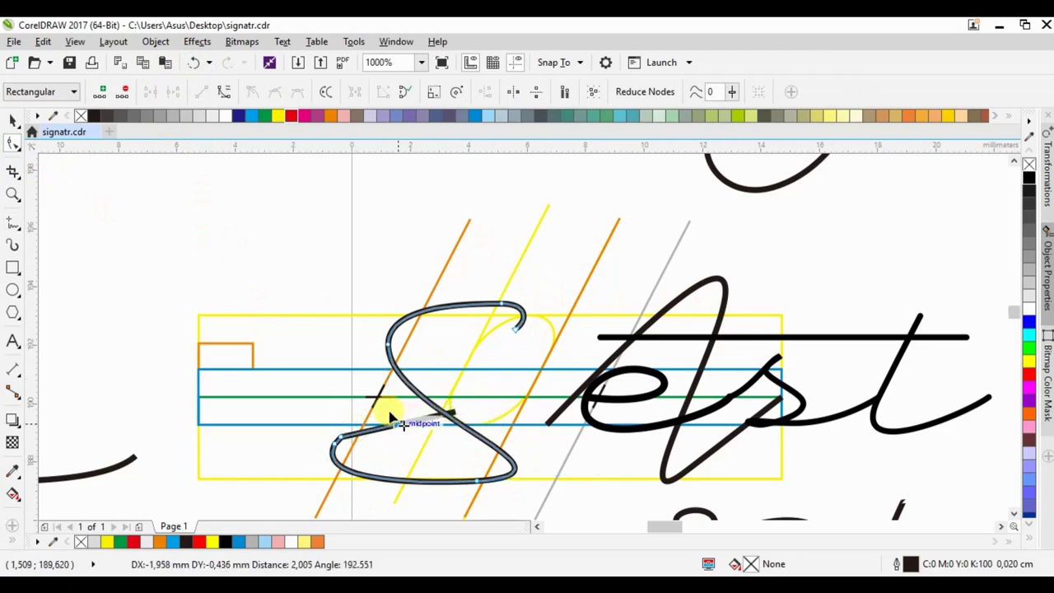
pyautogui.click(335, 440)
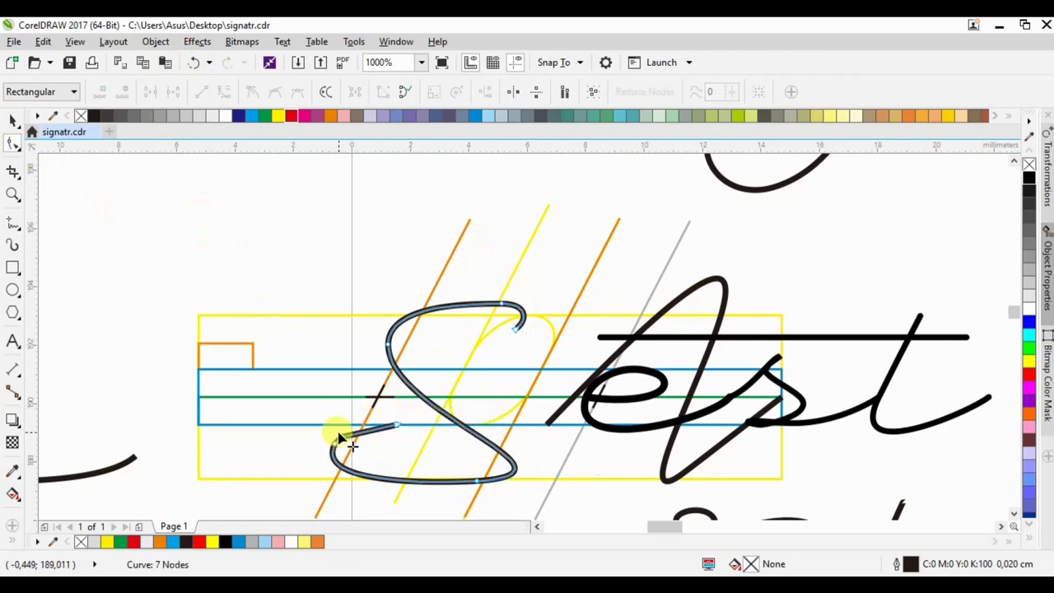
pyautogui.doubleClick(336, 448)
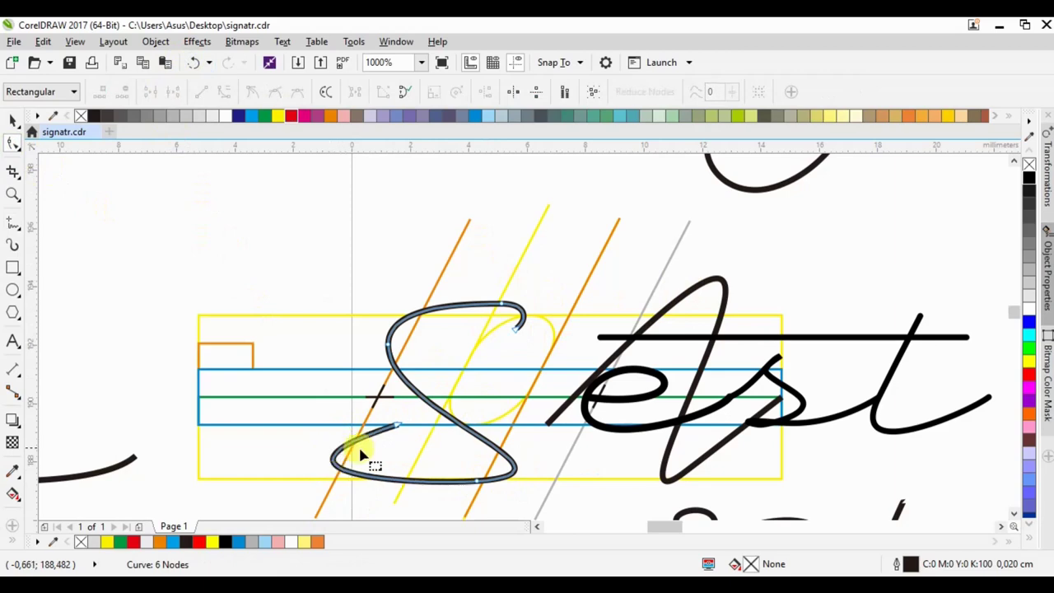
pyautogui.doubleClick(497, 449)
pyautogui.doubleClick(505, 311)
pyautogui.moveTo(454, 308); pyautogui.dragTo(441, 294)
pyautogui.moveTo(458, 418); pyautogui.dragTo(458, 401)
# Move the S up and right on the guides and pull its bottom end down-left
pyautogui.click(12, 122)
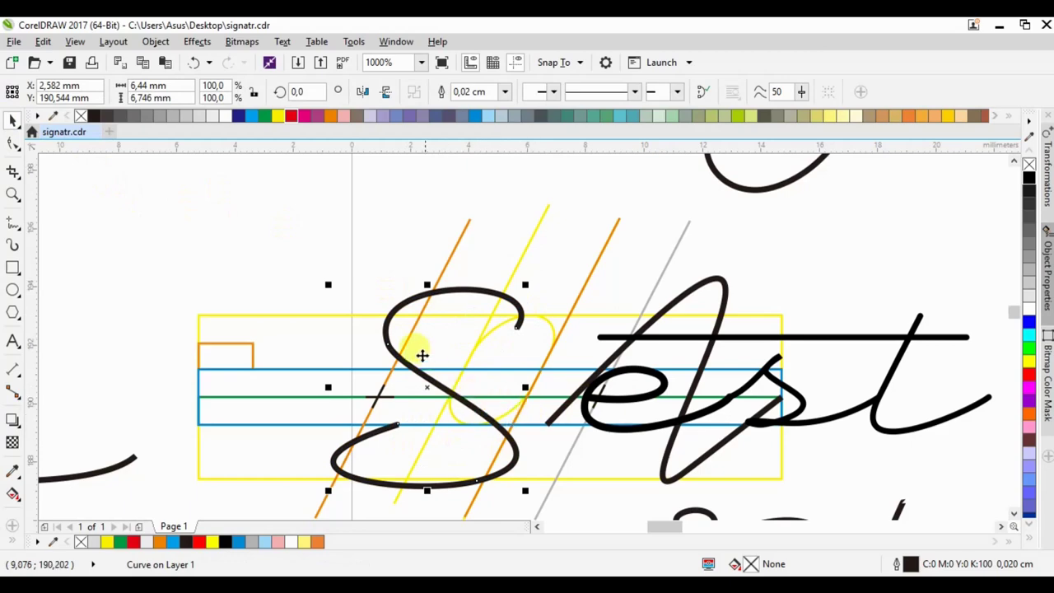
pyautogui.scroll(-2, 434, 331)
pyautogui.scroll(2, 619, 362)
pyautogui.moveTo(325, 386); pyautogui.dragTo(341, 363)
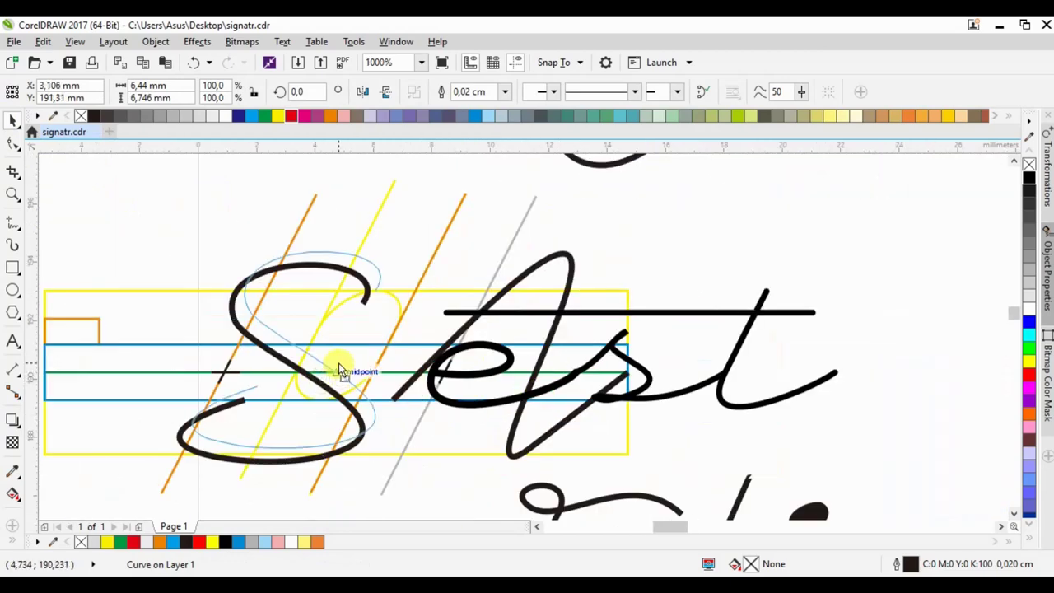
pyautogui.press('F10')
pyautogui.click(260, 375)
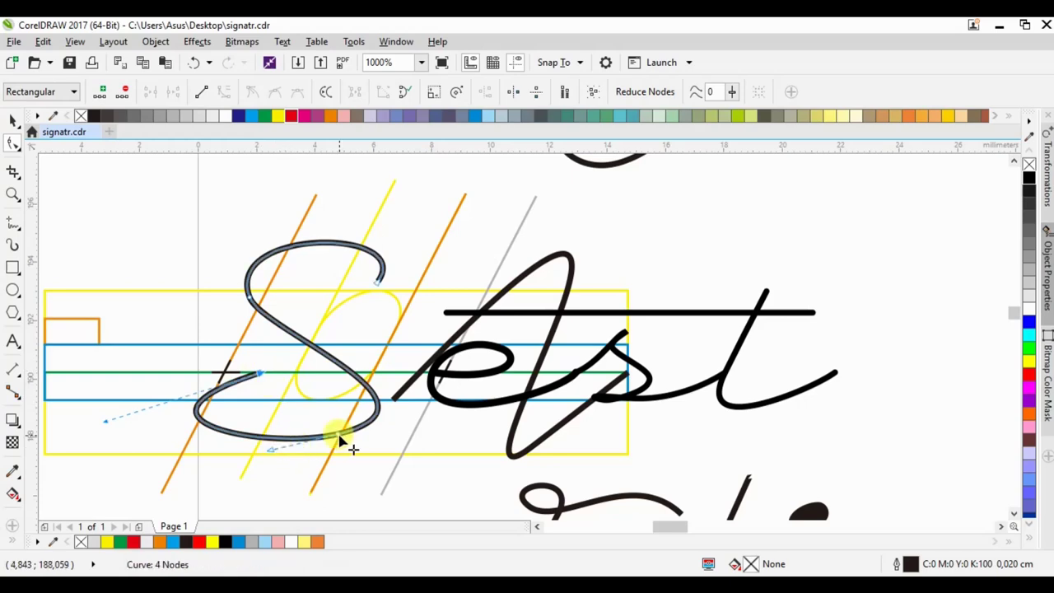
pyautogui.moveTo(340, 433); pyautogui.dragTo(326, 446)
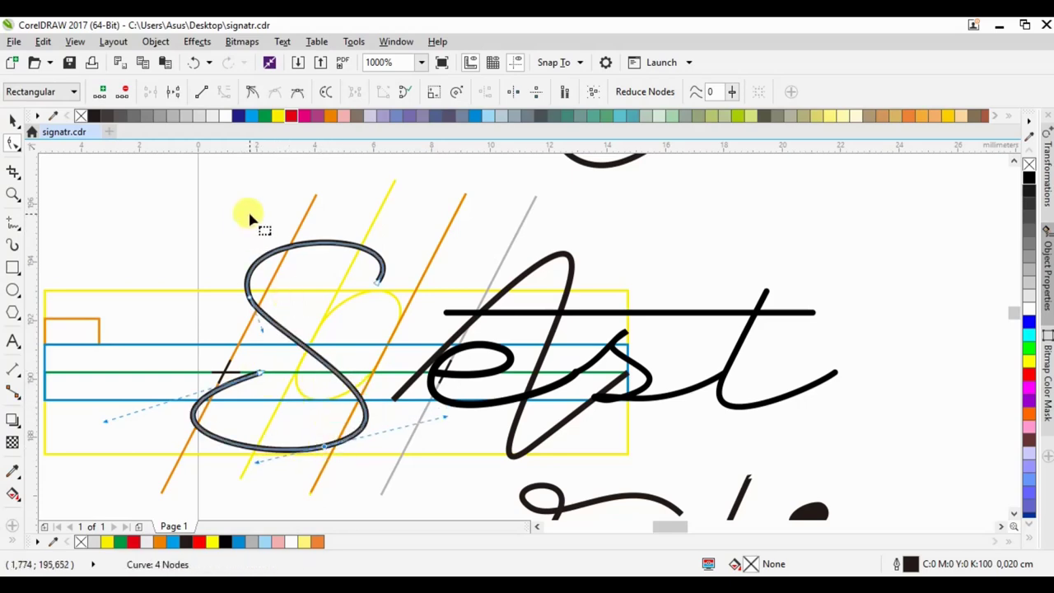
pyautogui.click(12, 120)
# Move the S down beside the R below OPQ
pyautogui.scroll(-3, 637, 280)
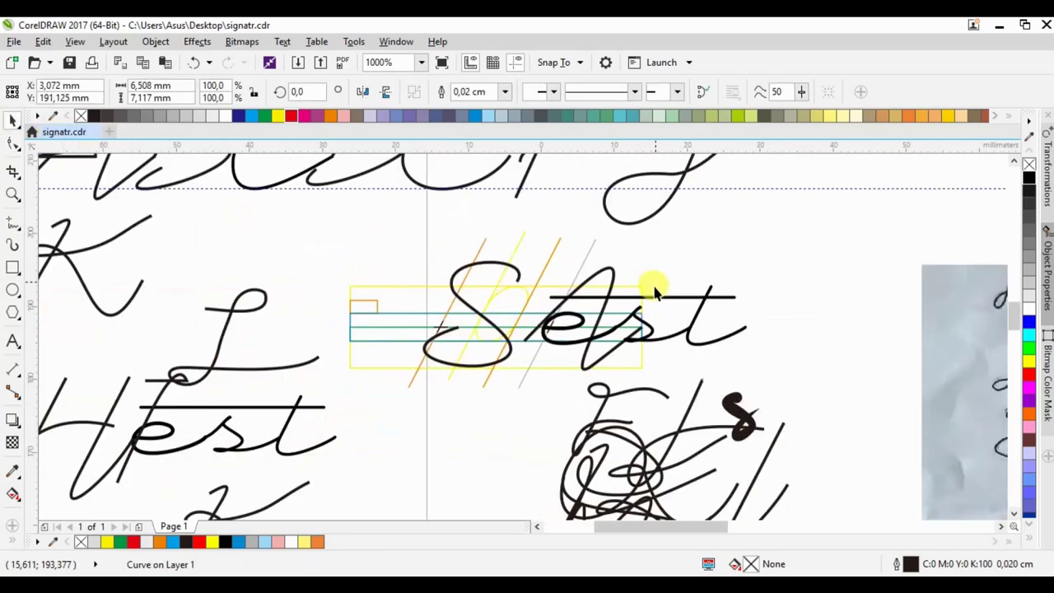
pyautogui.moveTo(556, 311); pyautogui.dragTo(274, 492)
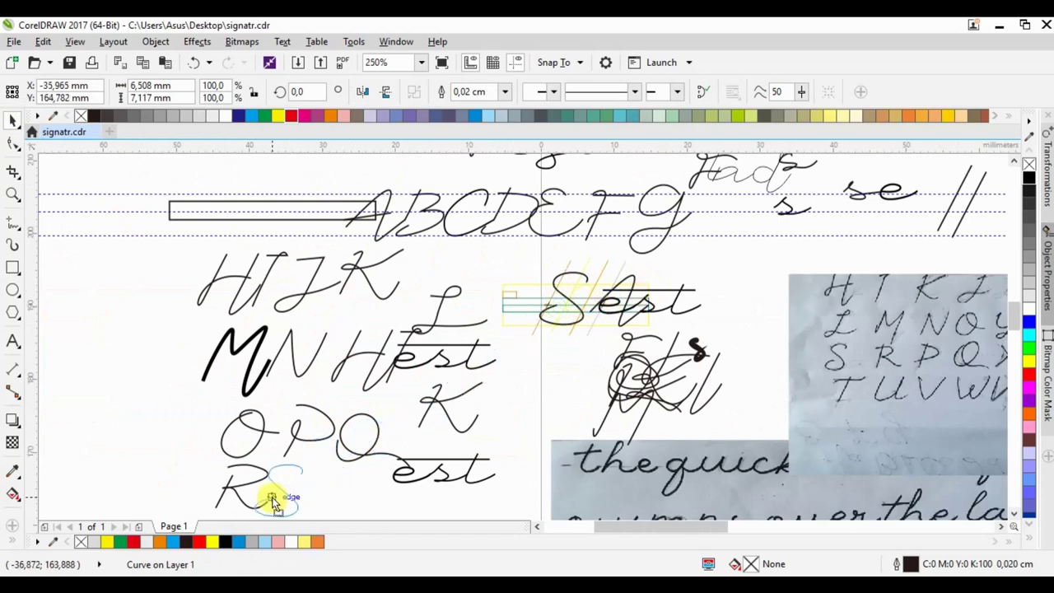
pyautogui.scroll(-2, 348, 403)
pyautogui.scroll(3, 329, 400)
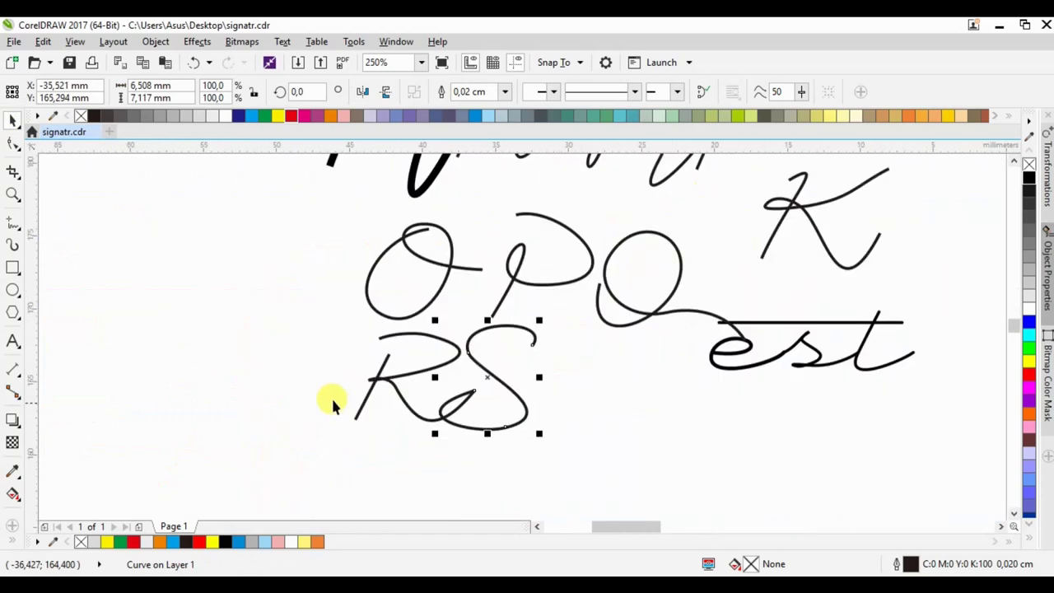
pyautogui.click(588, 282)
# Move the Q and the P down onto the RS row, nudging each left
pyautogui.click(596, 284)
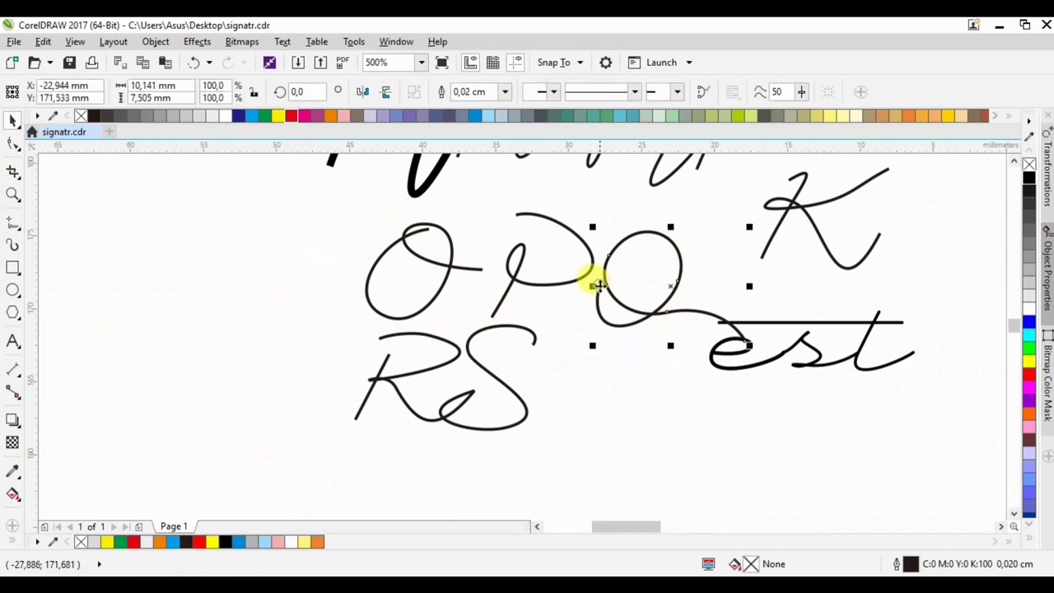
pyautogui.moveTo(600, 284); pyautogui.dragTo(474, 390)
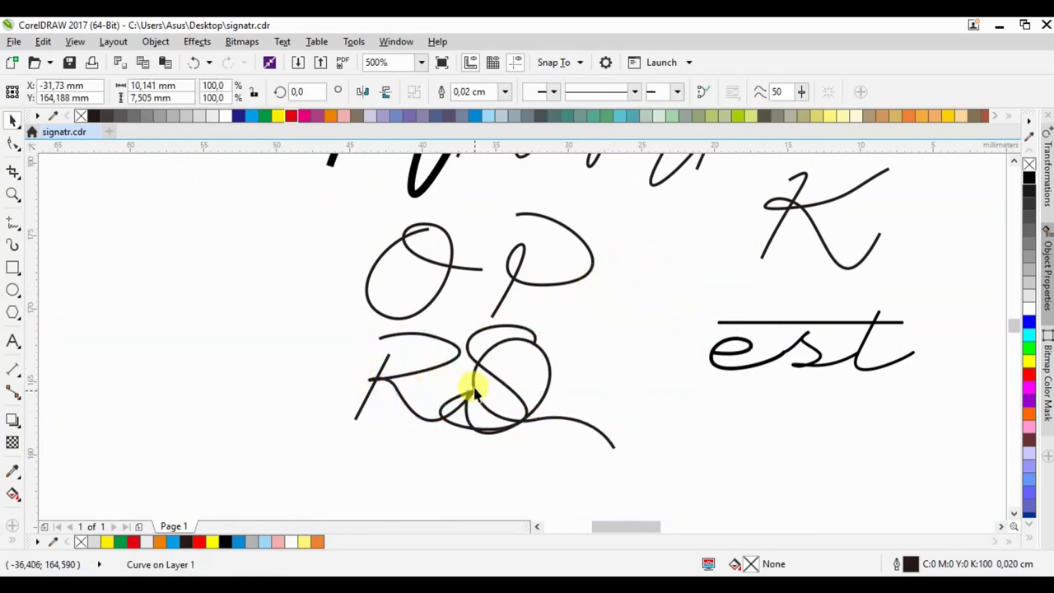
pyautogui.press('Left')
pyautogui.press('Left')
pyautogui.press('Left')
pyautogui.press('Left')
pyautogui.press('Left')
pyautogui.press('Left')
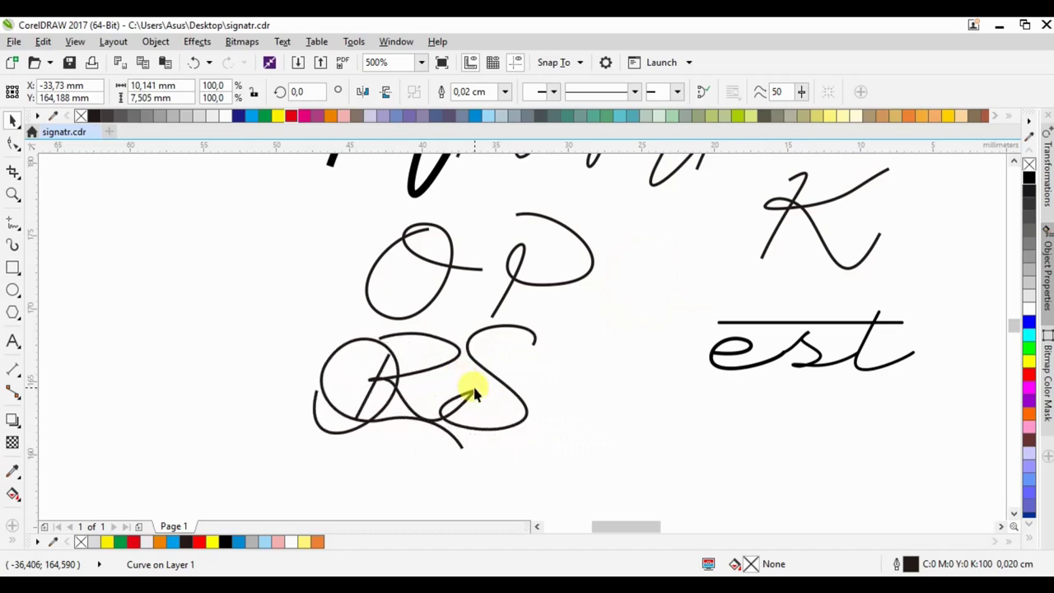
pyautogui.press('Left')
pyautogui.press('Left')
pyautogui.press('Left')
pyautogui.press('Left')
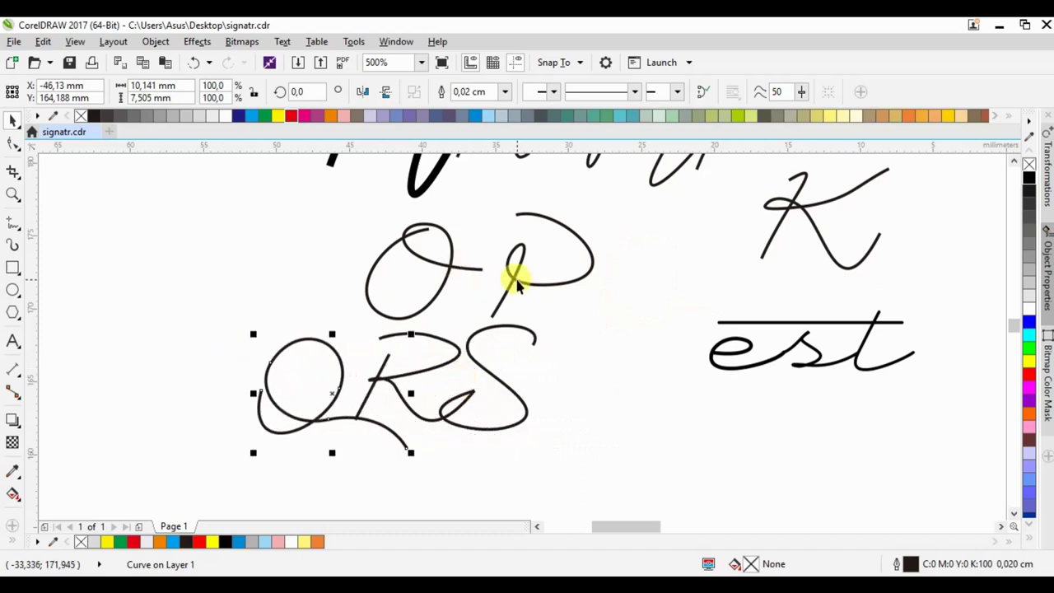
pyautogui.click(515, 281)
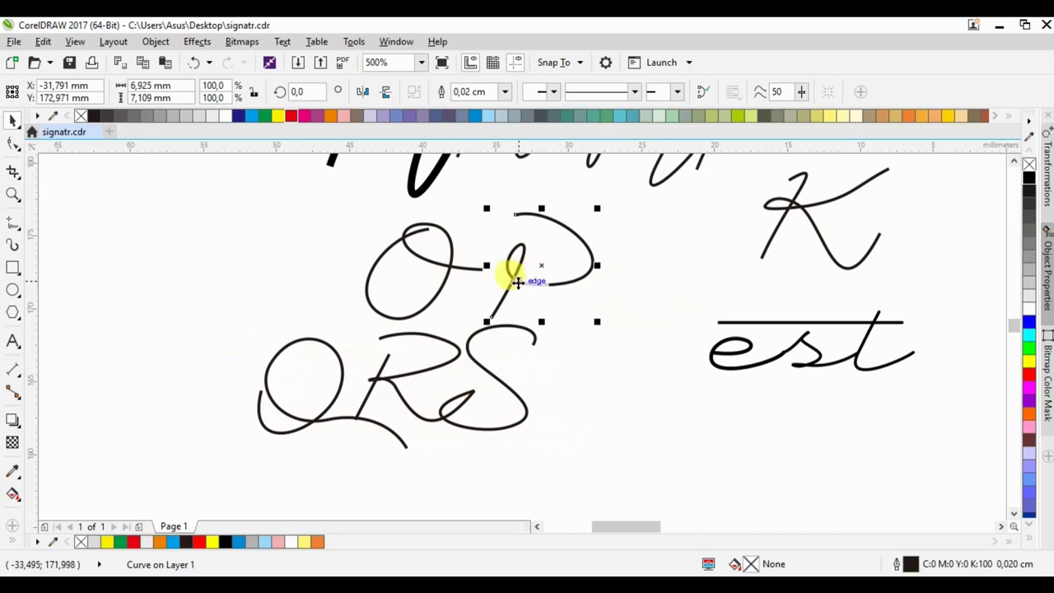
pyautogui.moveTo(544, 285); pyautogui.dragTo(472, 392)
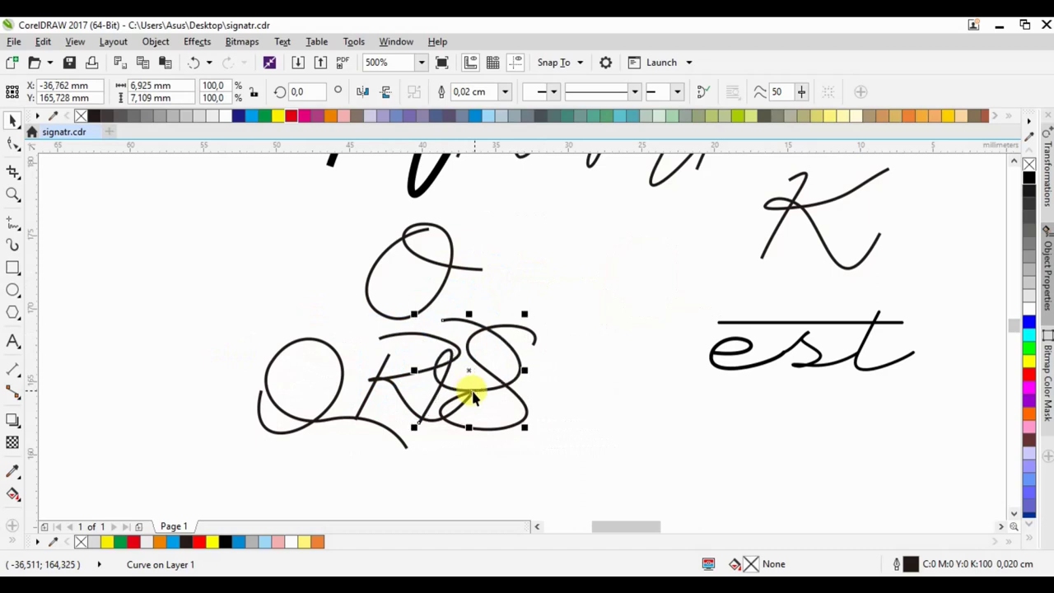
pyautogui.press('Left')
pyautogui.press('Left')
pyautogui.press('Left')
pyautogui.press('Left')
pyautogui.press('Left')
pyautogui.press('Left')
pyautogui.press('Left')
pyautogui.press('Left')
pyautogui.press('Left')
pyautogui.press('Left')
pyautogui.press('Left')
pyautogui.press('Left')
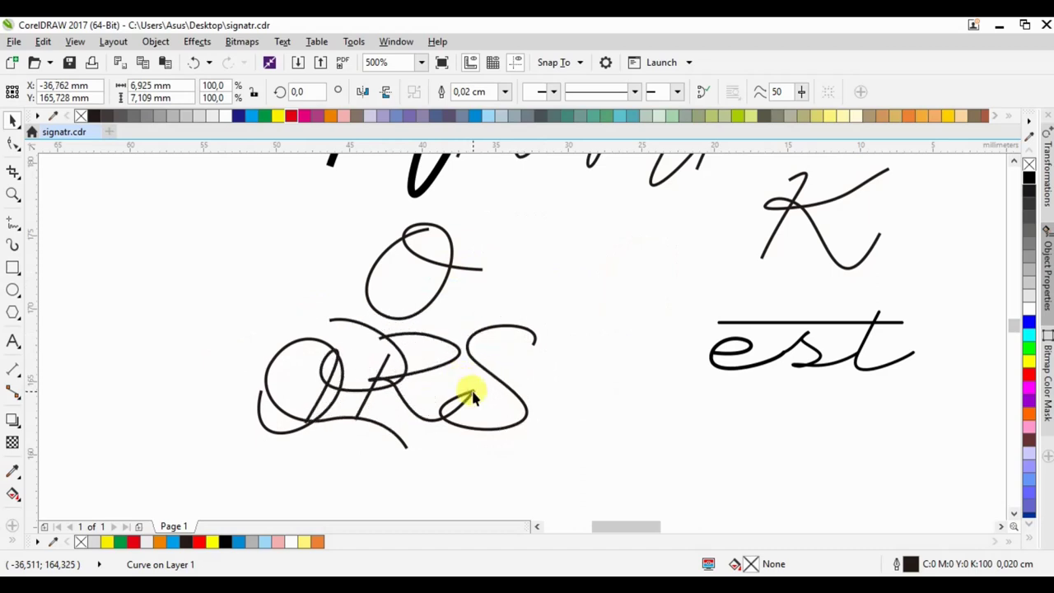
pyautogui.press('Left')
pyautogui.press('Left')
pyautogui.press('Left')
pyautogui.press('Left')
pyautogui.press('Left')
pyautogui.press('Left')
pyautogui.press('Left')
pyautogui.press('Left')
pyautogui.press('Left')
pyautogui.press('Left')
pyautogui.press('Left')
pyautogui.press('Left')
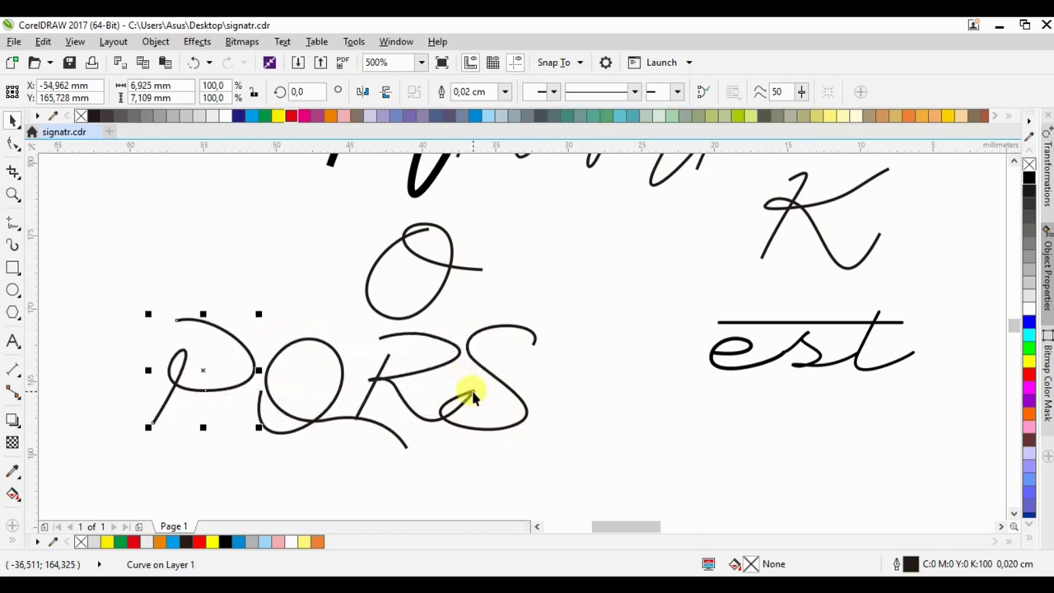
# Move the O down to the far left of PQRS, then deselect everything
pyautogui.click(450, 273)
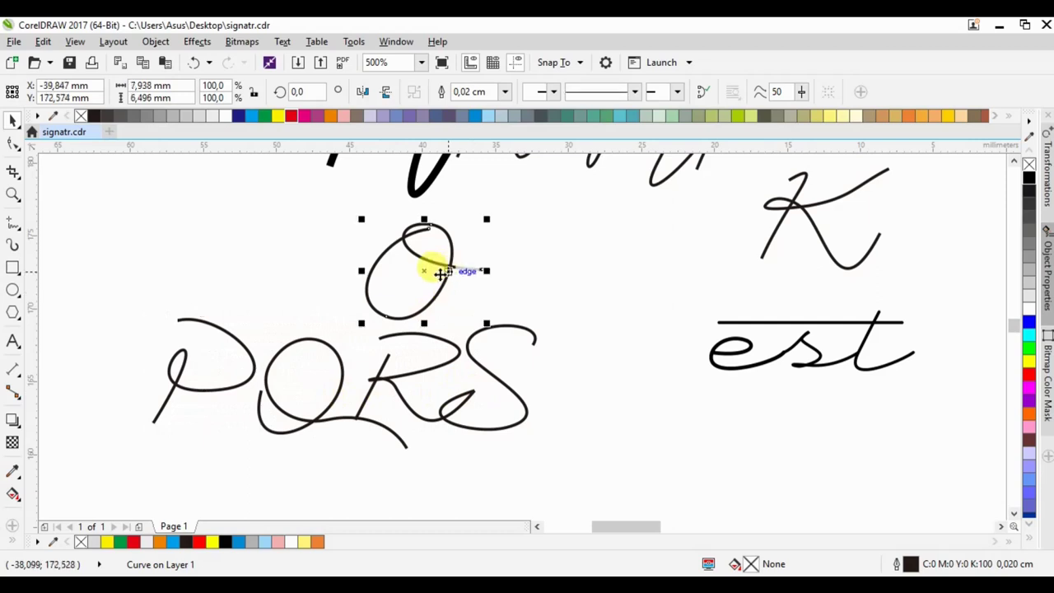
pyautogui.moveTo(482, 270); pyautogui.dragTo(476, 392)
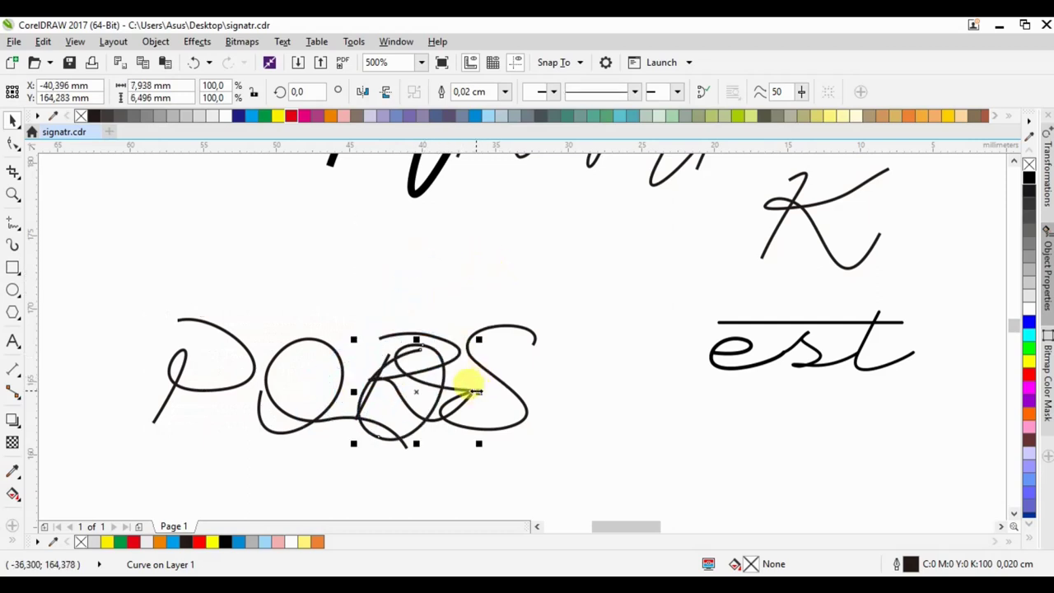
pyautogui.press('Left')
pyautogui.press('Left')
pyautogui.press('Left')
pyautogui.press('Left')
pyautogui.press('Left')
pyautogui.press('Left')
pyautogui.press('Left')
pyautogui.press('Left')
pyautogui.press('Left')
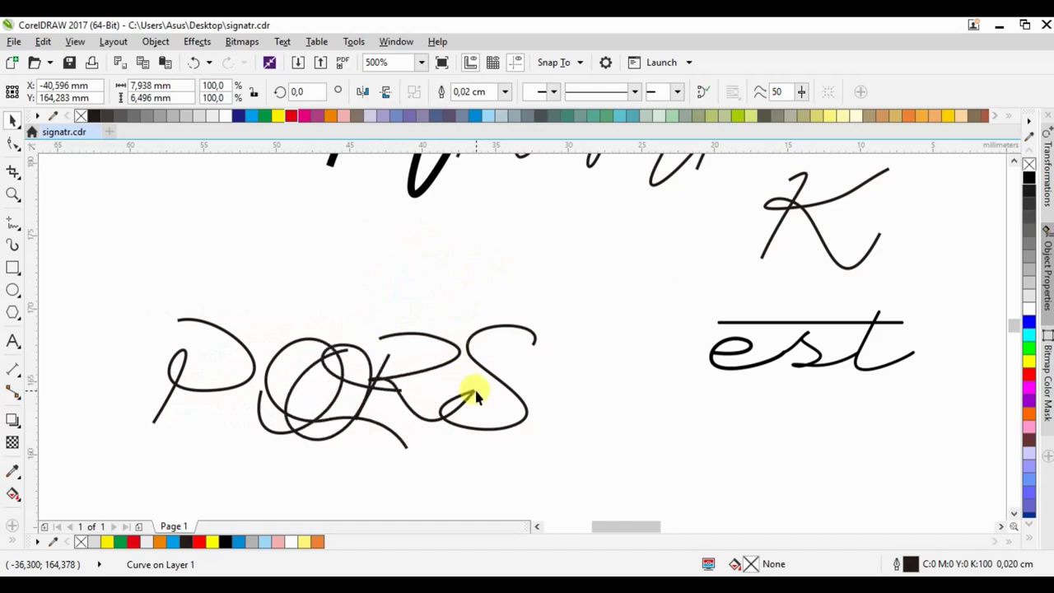
pyautogui.press('Left')
pyautogui.press('Left')
pyautogui.press('Left')
pyautogui.press('Left')
pyautogui.press('Left')
pyautogui.press('Left')
pyautogui.press('Left')
pyautogui.press('Left')
pyautogui.press('Left')
pyautogui.press('Left')
pyautogui.press('Left')
pyautogui.press('Left')
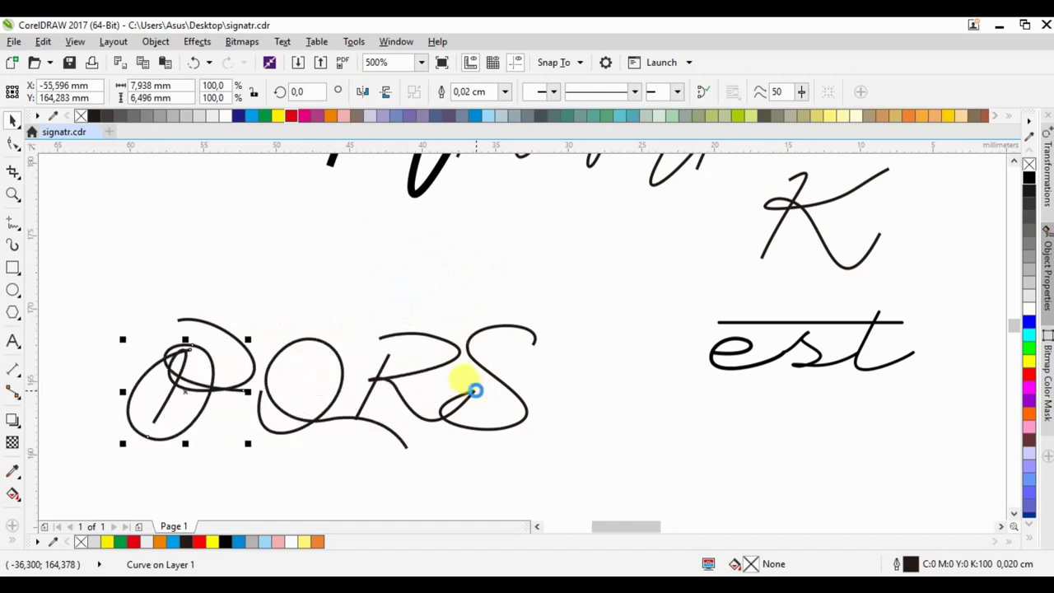
pyautogui.press('Left')
pyautogui.press('Left')
pyautogui.press('Left')
pyautogui.press('Left')
pyautogui.press('Left')
pyautogui.press('Left')
pyautogui.press('Left')
pyautogui.press('Left')
pyautogui.press('Left')
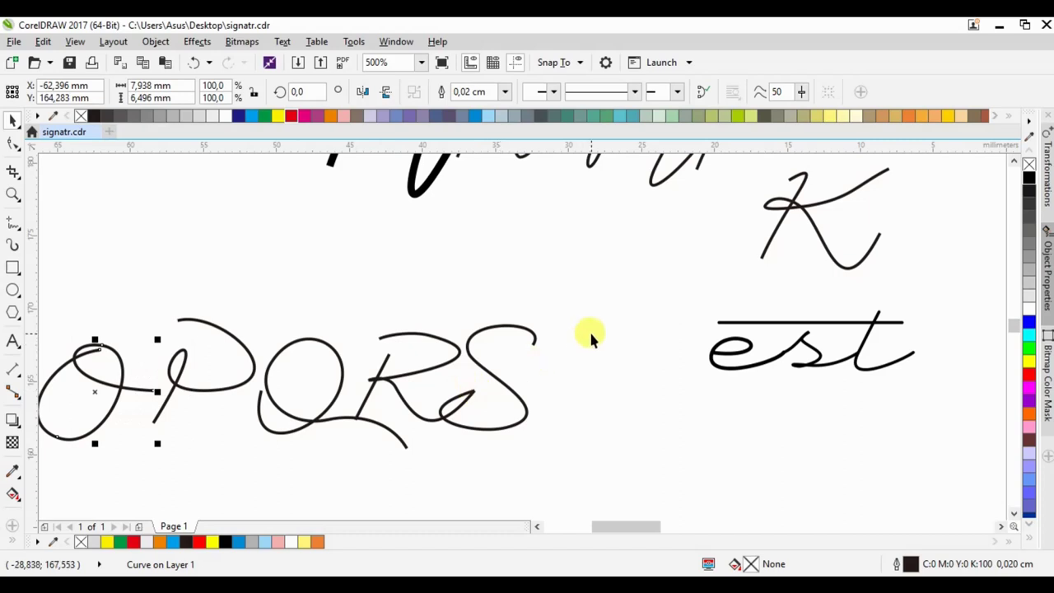
pyautogui.doubleClick(122, 378)
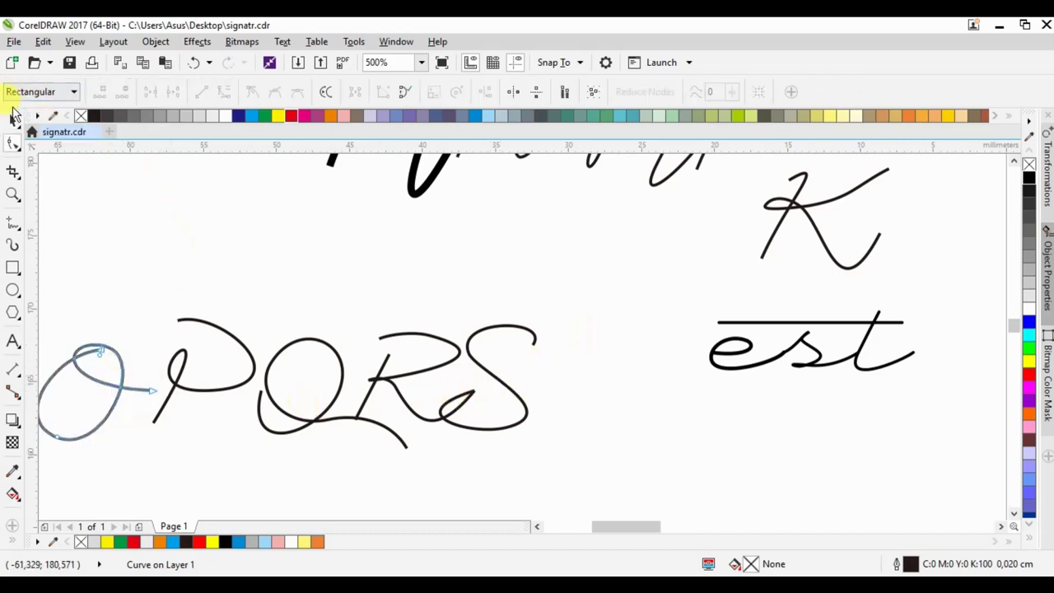
pyautogui.click(13, 116)
pyautogui.click(286, 281)
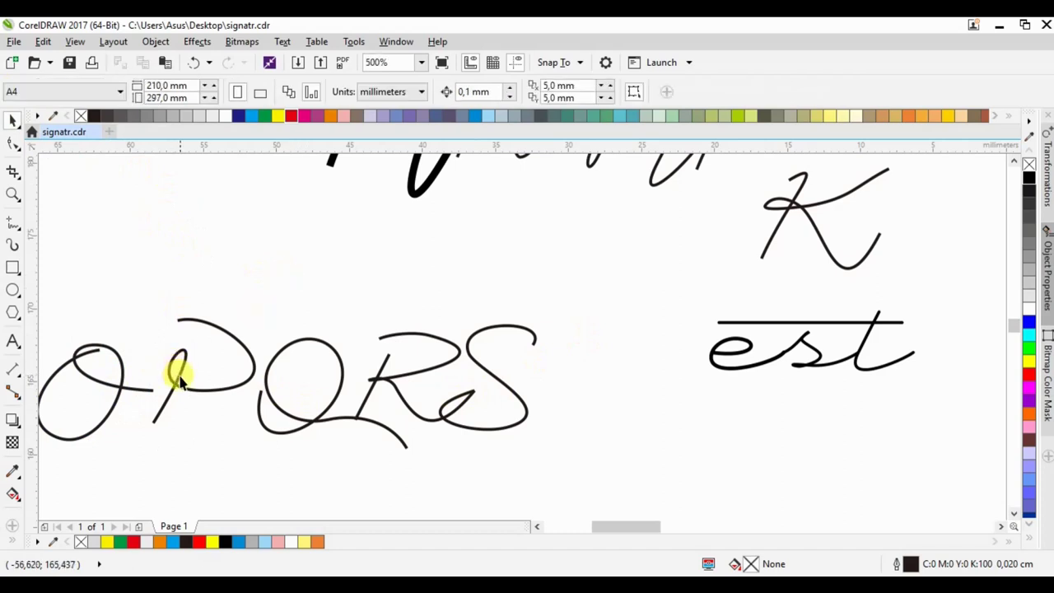
pyautogui.scroll(-2, 536, 172)
pyautogui.scroll(2, 495, 230)
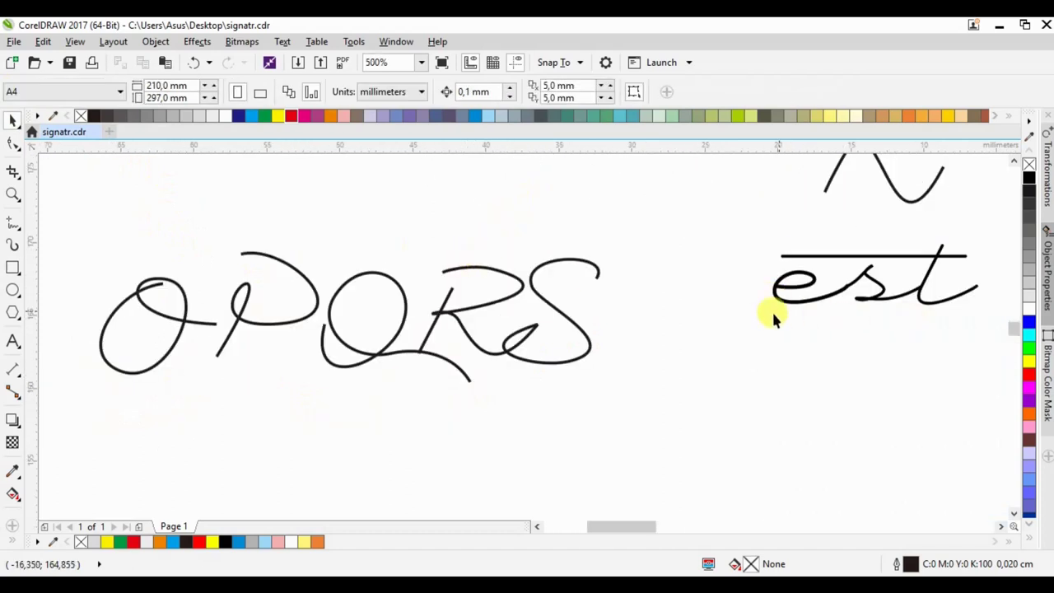
# Move the est s-t strokes over and fit them against the O of OPQRS
pyautogui.moveTo(733, 367); pyautogui.dragTo(944, 234)
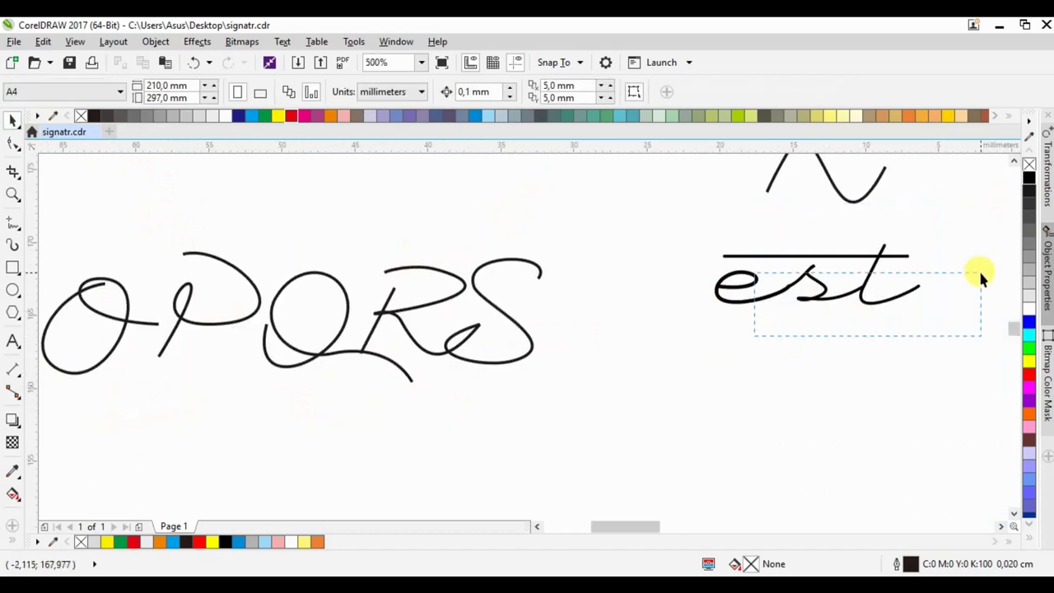
pyautogui.scroll(-2, 840, 267)
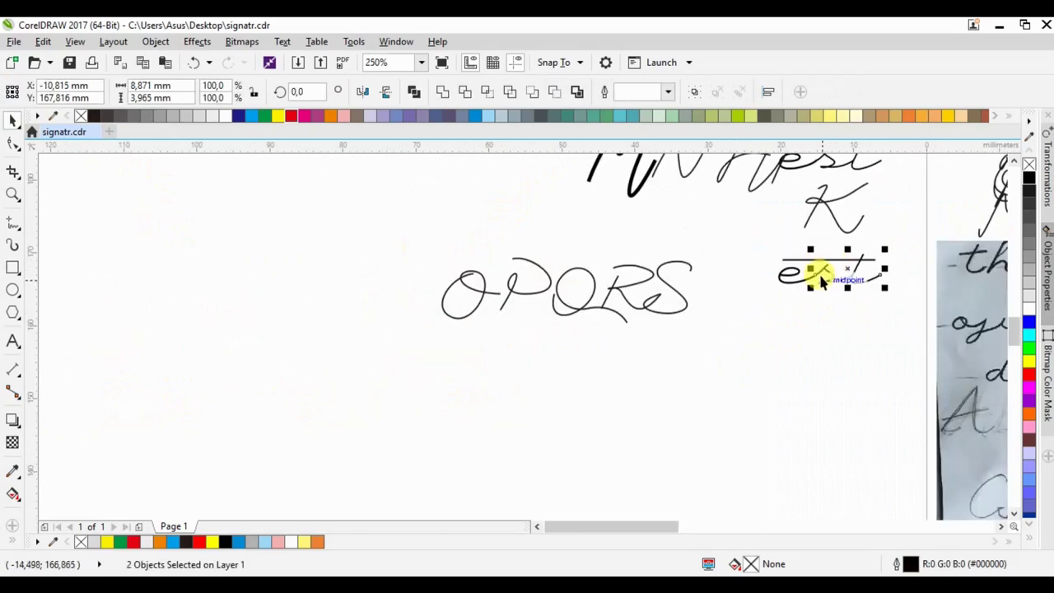
pyautogui.moveTo(813, 271)
pyautogui.mouseDown()
pyautogui.moveTo(486, 303)
pyautogui.moveTo(474, 330)
pyautogui.mouseUp()
pyautogui.scroll(3, 468, 329)
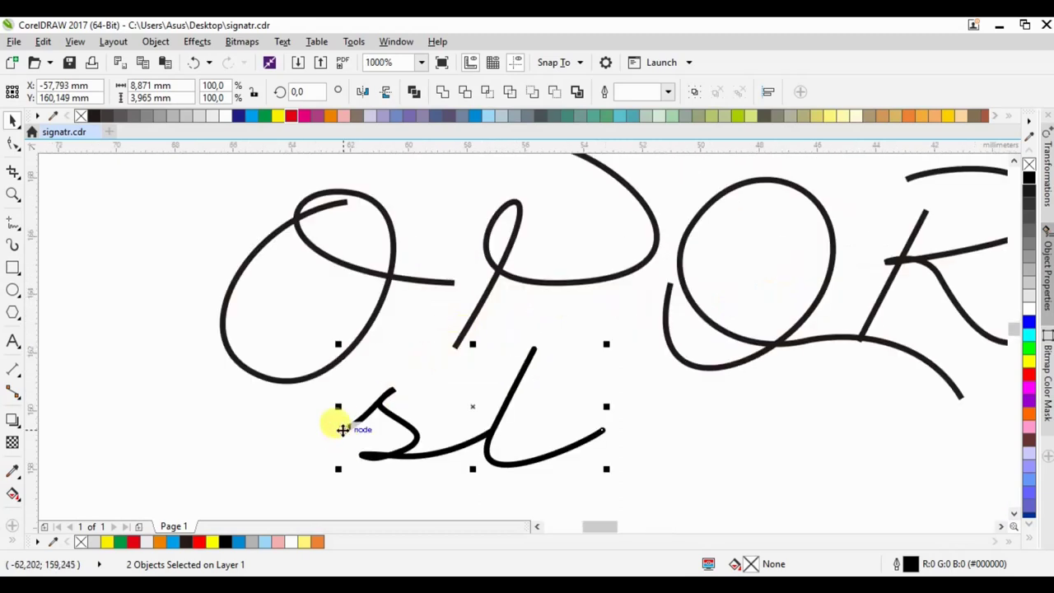
pyautogui.moveTo(343, 429); pyautogui.dragTo(452, 284)
# Select the O with the s-l strokes and drop a copy below OPQRS
pyautogui.scroll(-3, 452, 284)
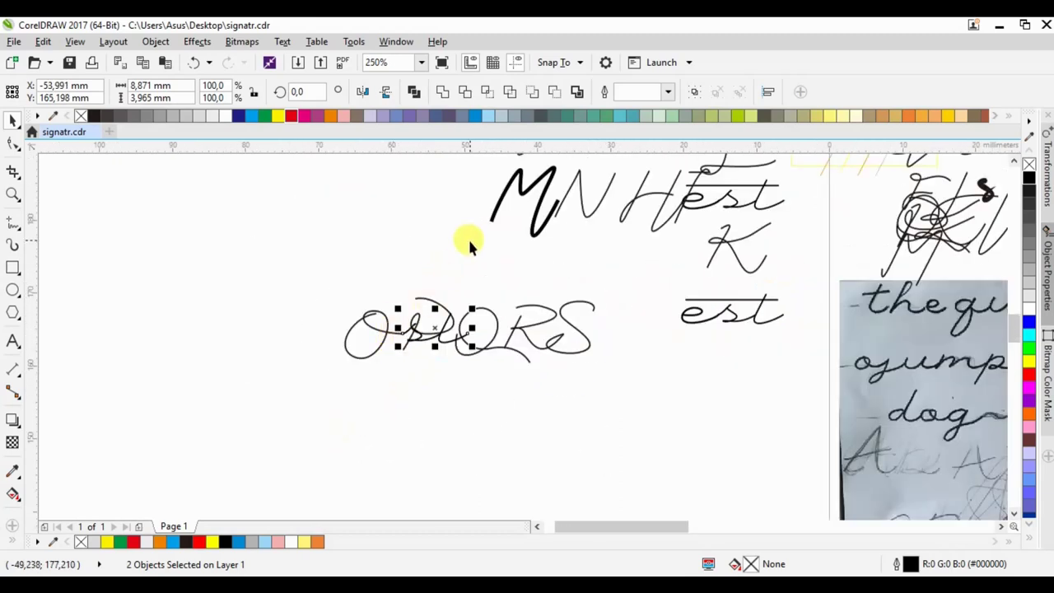
pyautogui.moveTo(301, 298); pyautogui.dragTo(448, 376)
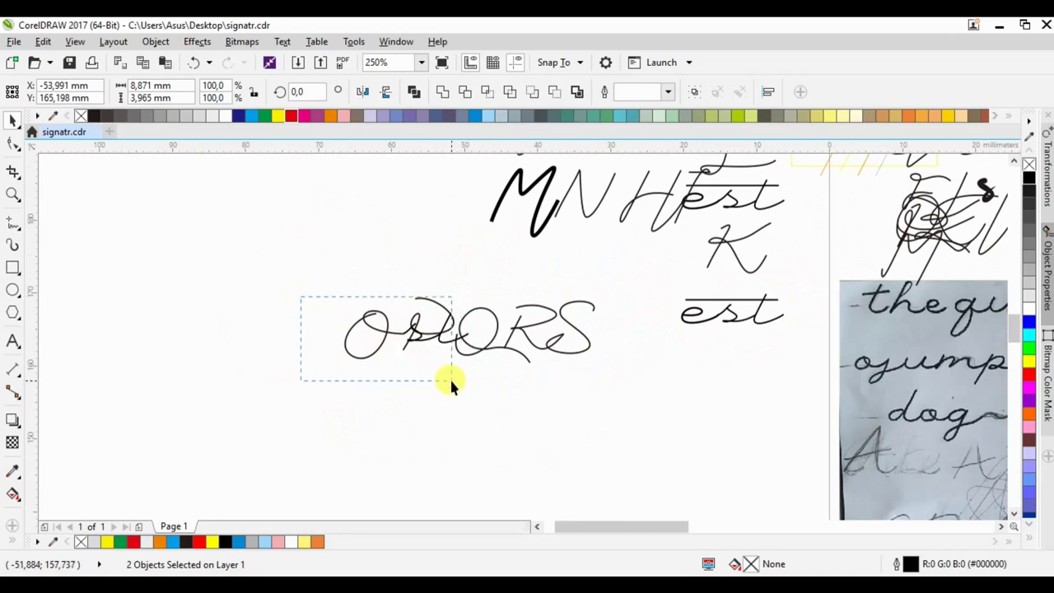
pyautogui.scroll(2, 451, 325)
pyautogui.keyDown('shift'); pyautogui.click(451, 323); pyautogui.keyUp('shift')
pyautogui.scroll(-2, 423, 317)
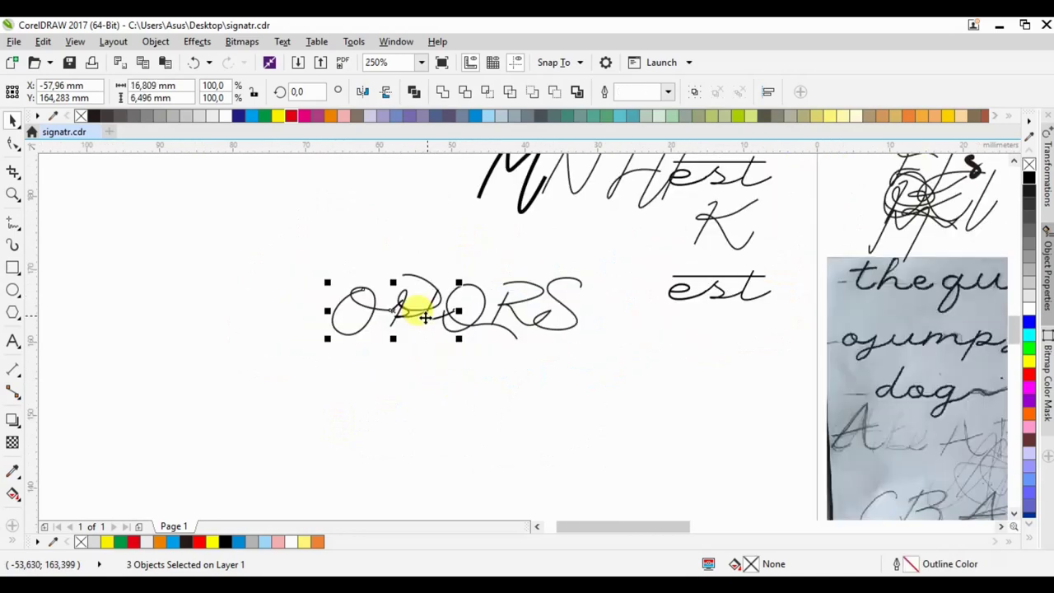
pyautogui.moveTo(425, 321); pyautogui.dragTo(448, 372)
# Copy and paste the O of the Osl word, nudging the copy upward
pyautogui.press('Escape')
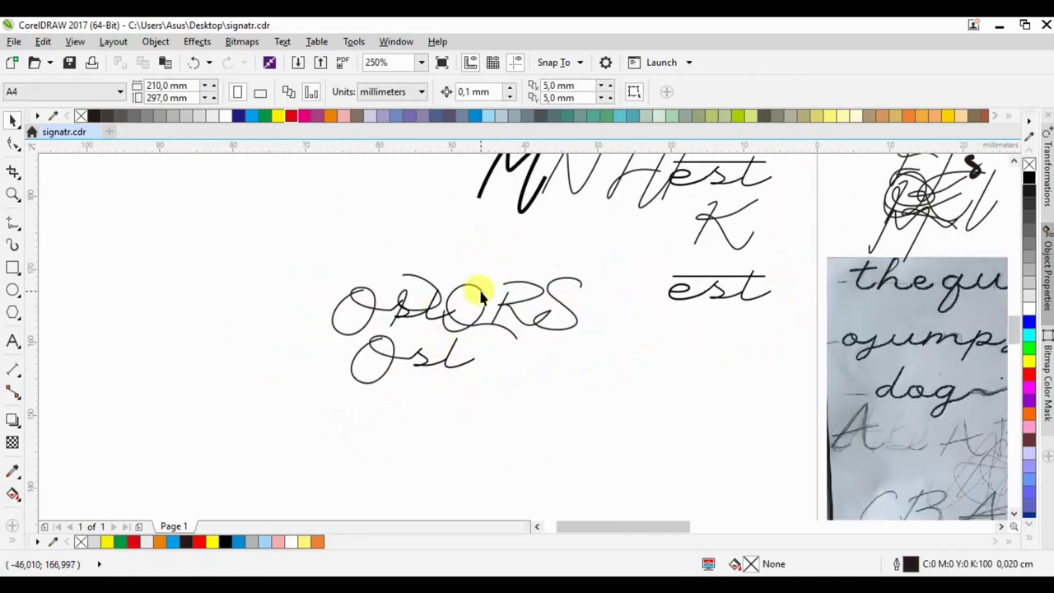
pyautogui.scroll(2, 416, 352)
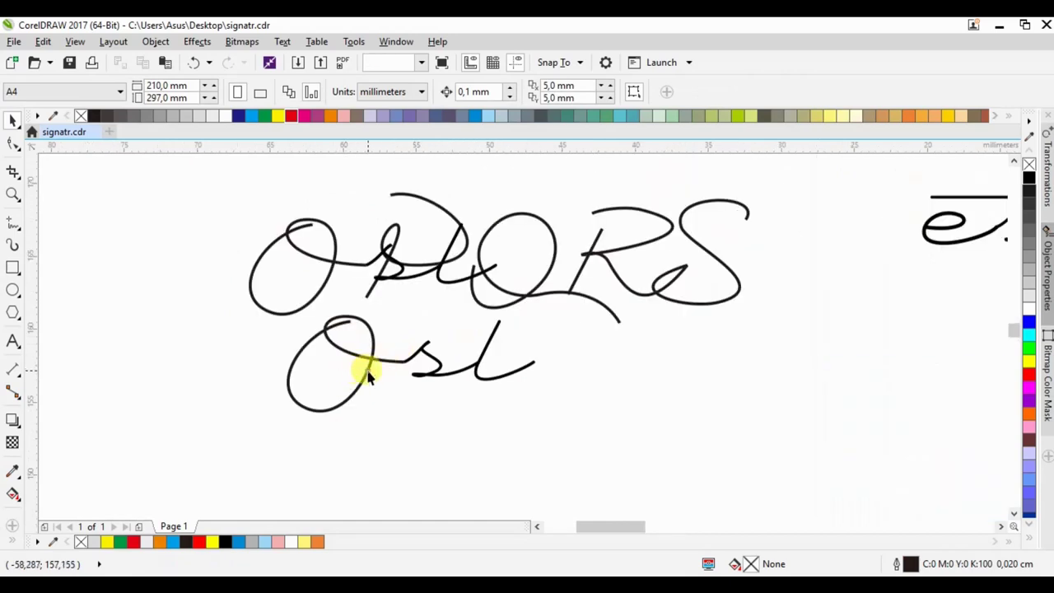
pyautogui.click(368, 376)
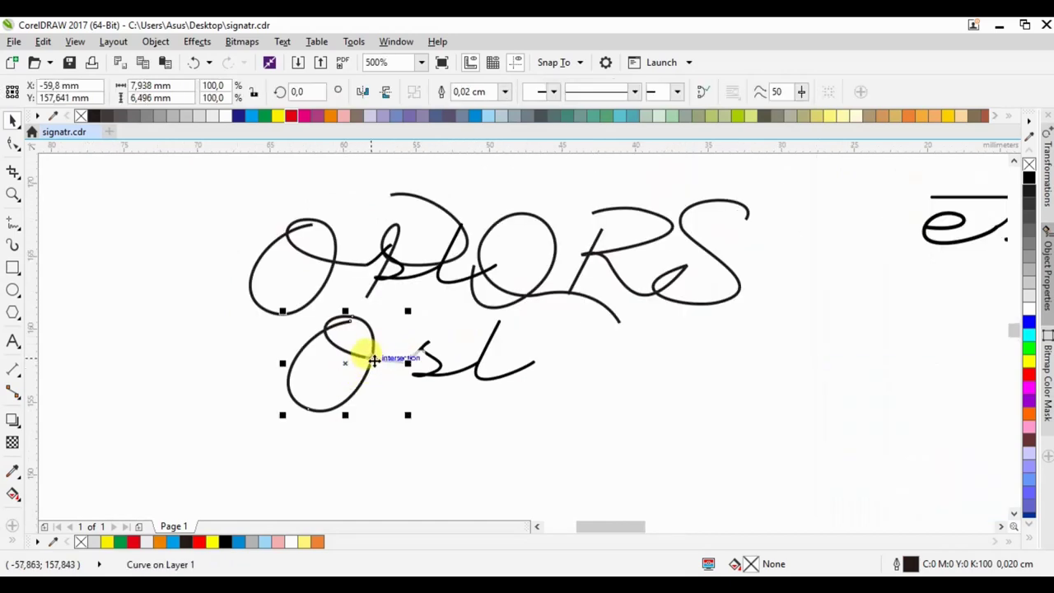
pyautogui.hotkey('ctrl', 'c')
pyautogui.hotkey('ctrl', 'v')
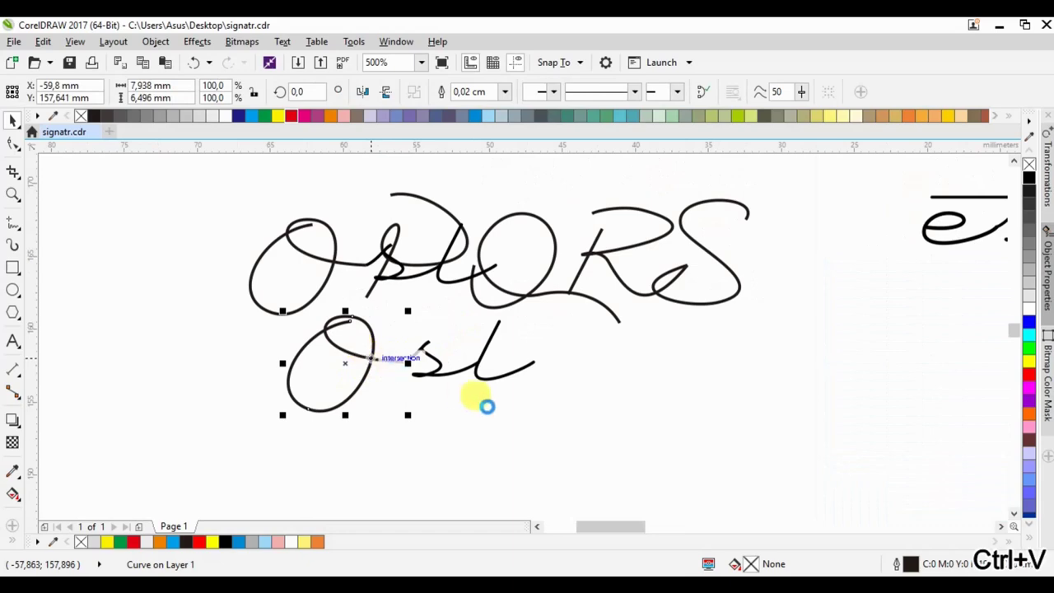
pyautogui.press('Up')
pyautogui.press('Up')
pyautogui.press('Up')
pyautogui.press('Up')
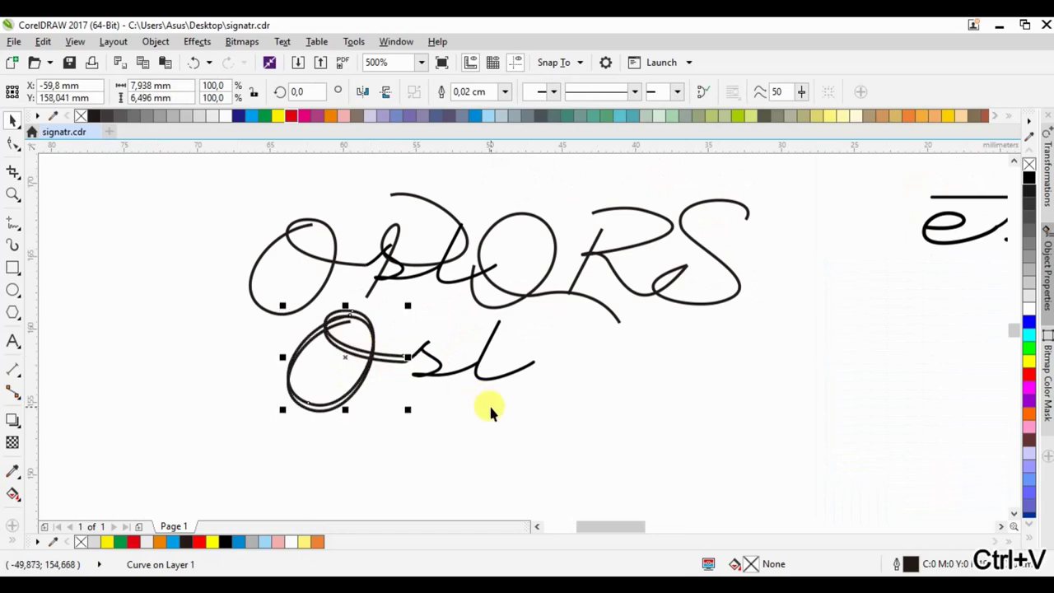
pyautogui.press('Up')
pyautogui.press('Up')
pyautogui.press('Up')
pyautogui.press('Up')
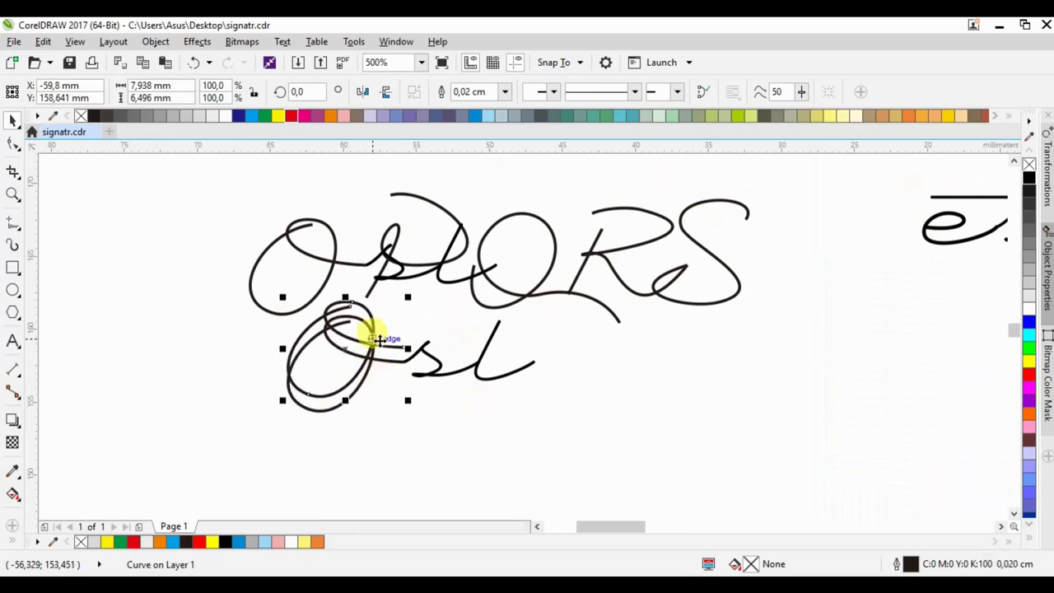
# Pull the copy's end node onto the O's tail and set the loop on OPQRS's O
pyautogui.scroll(2, 387, 341)
pyautogui.press('F10')
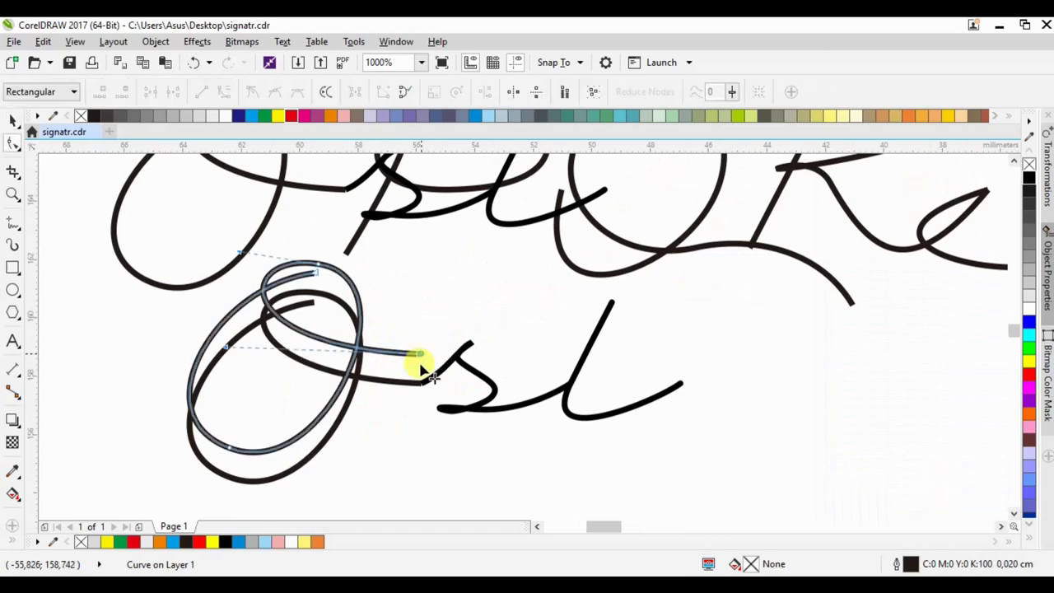
pyautogui.moveTo(420, 355); pyautogui.dragTo(418, 390)
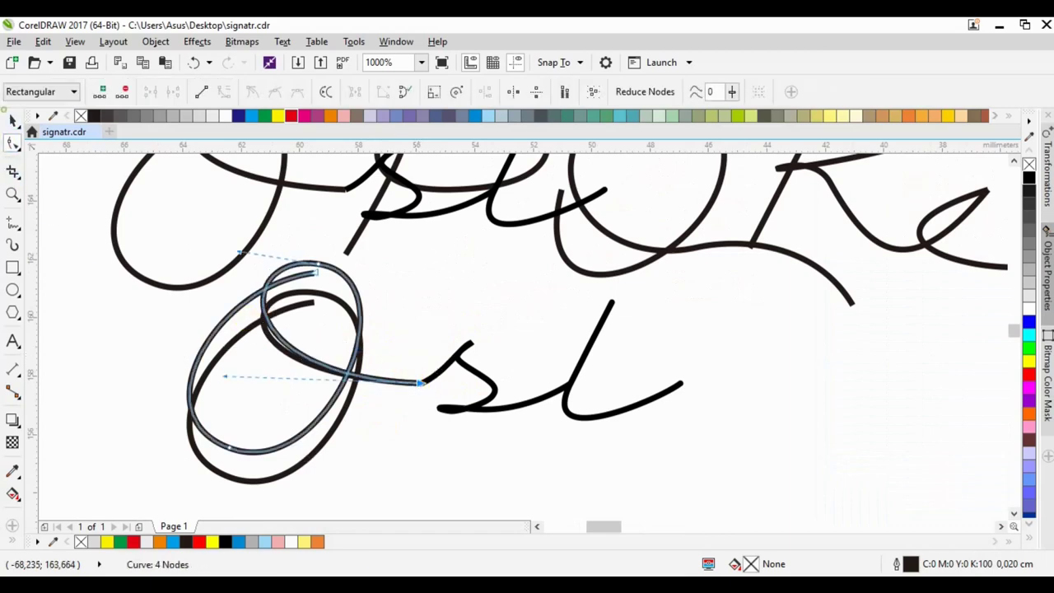
pyautogui.click(12, 120)
pyautogui.scroll(-2, 383, 379)
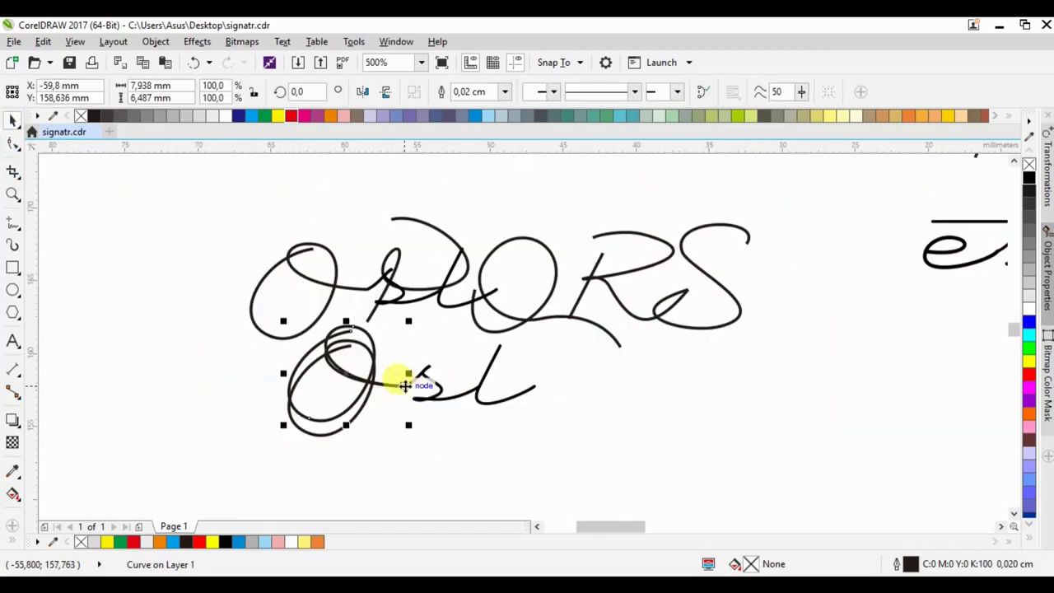
pyautogui.moveTo(367, 293); pyautogui.dragTo(368, 292)
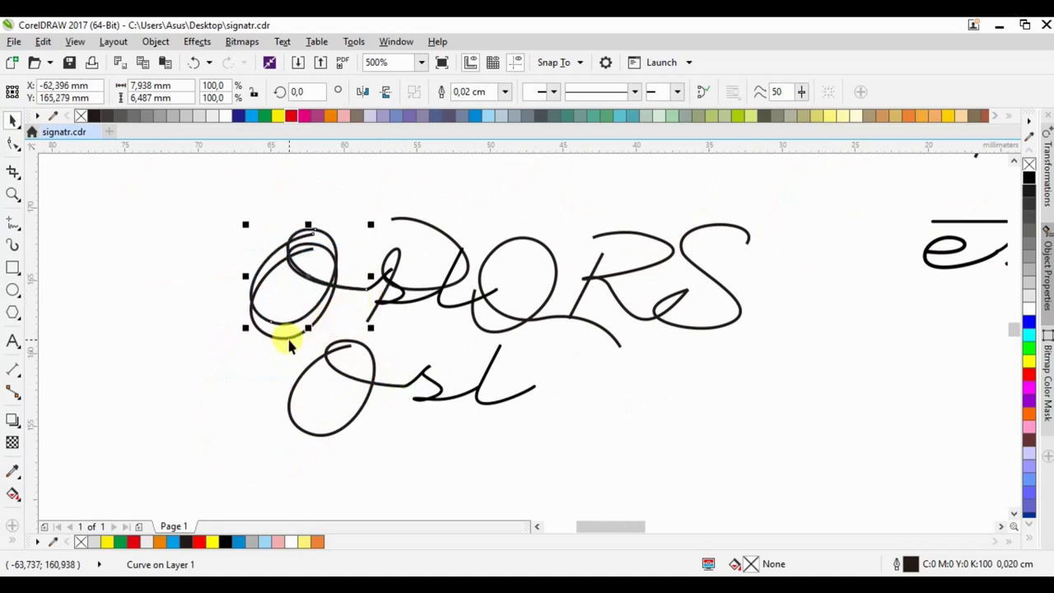
pyautogui.click(554, 284)
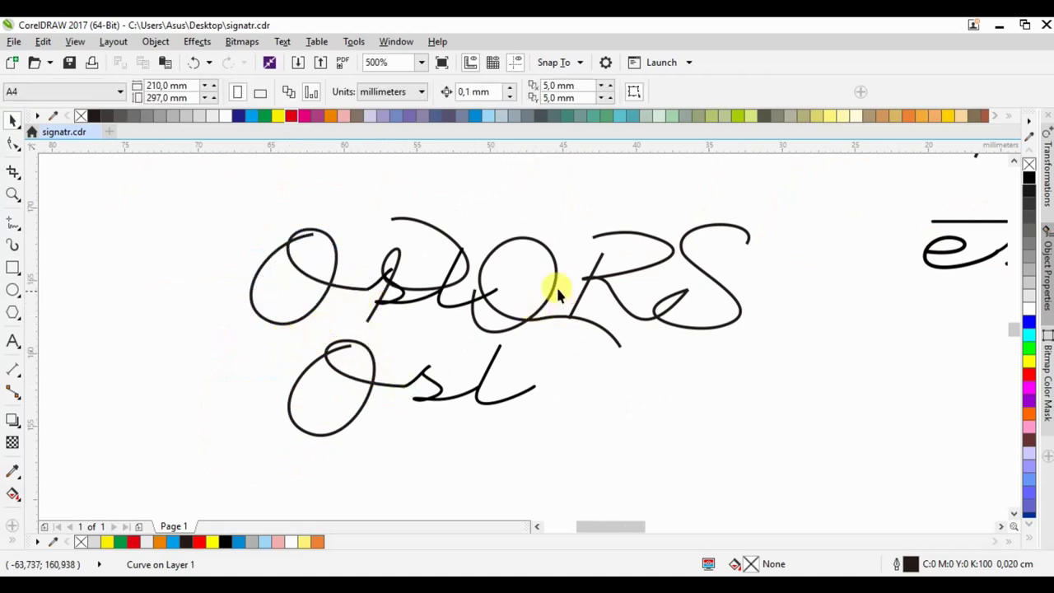
# Delete the stray strokes between O and P and between P and Q
pyautogui.click(387, 286)
pyautogui.press('Delete')
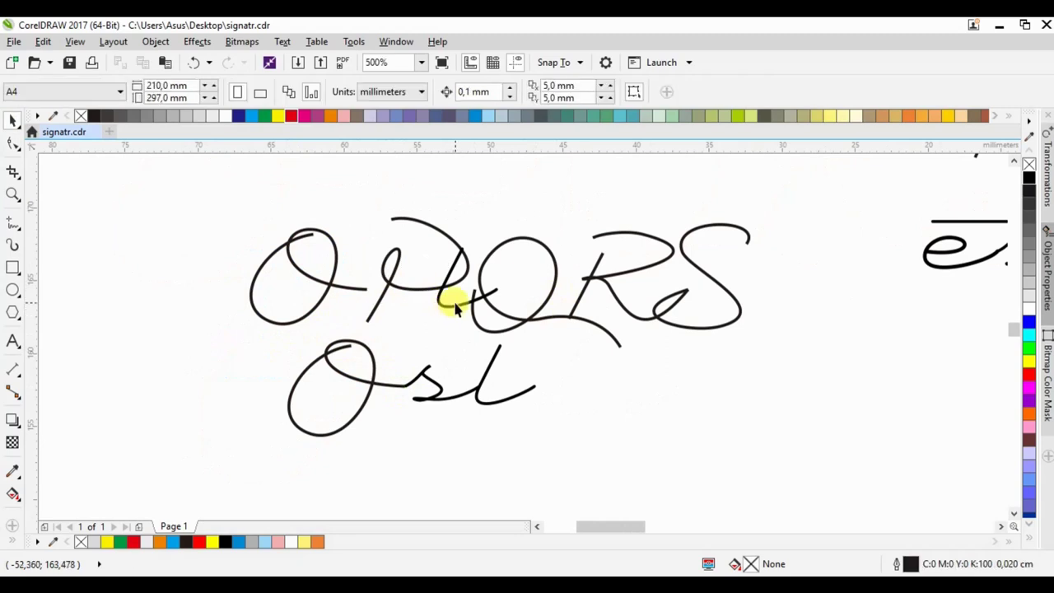
pyautogui.click(454, 301)
pyautogui.press('Delete')
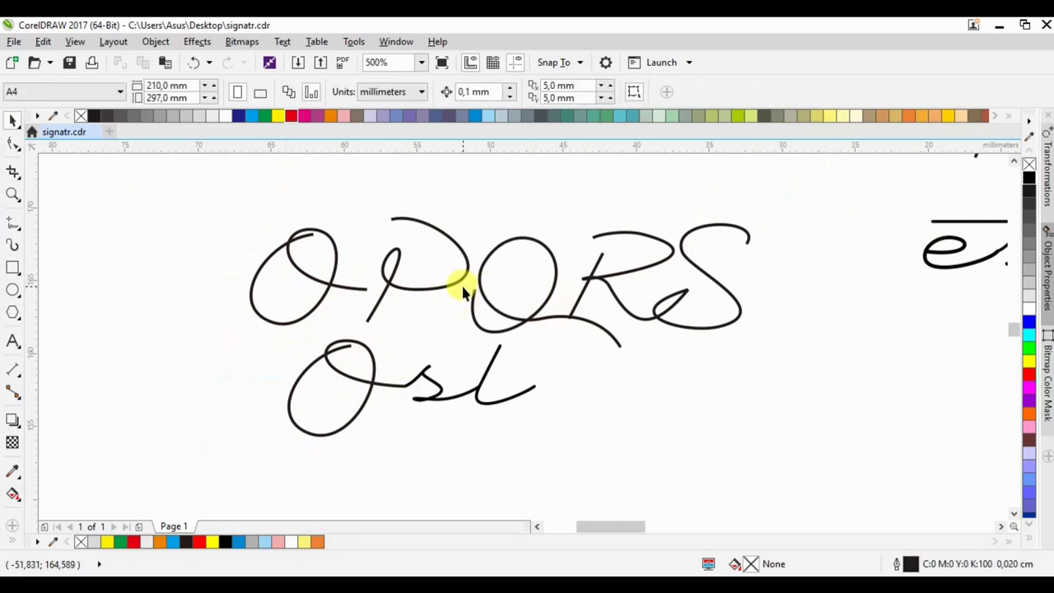
pyautogui.press('F10')
# Reshape the top of the Q and place it plus a copy of s-l after Osl
pyautogui.click(526, 241)
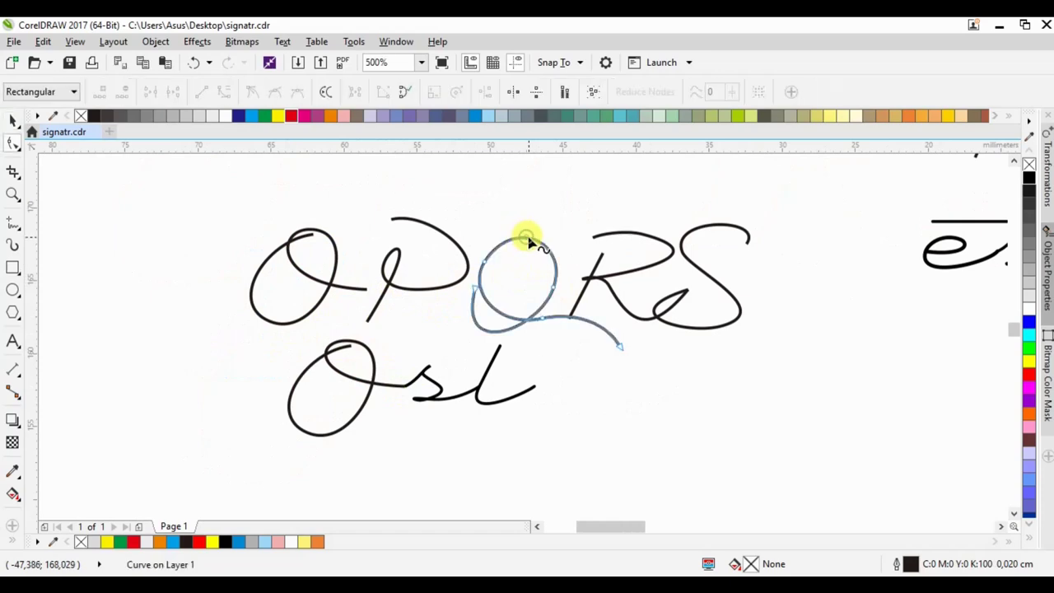
pyautogui.moveTo(534, 238); pyautogui.dragTo(535, 234)
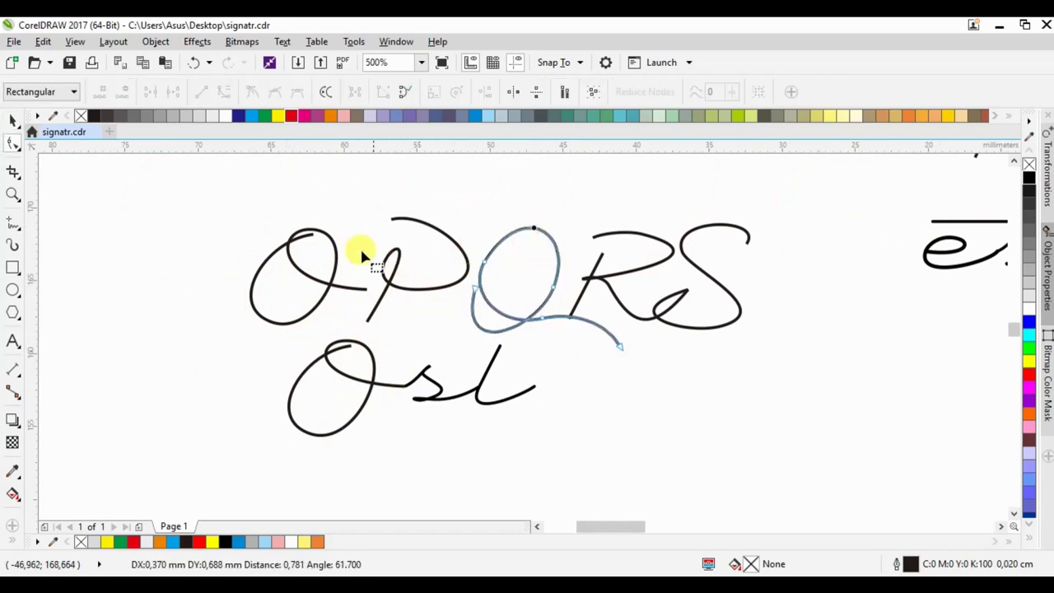
pyautogui.click(12, 120)
pyautogui.scroll(-2, 171, 263)
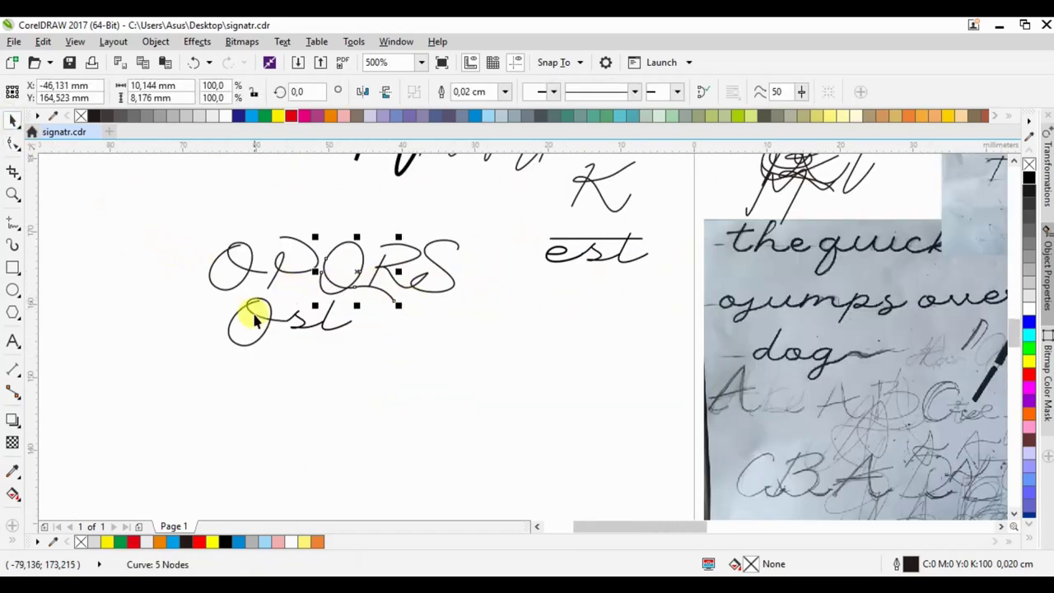
pyautogui.scroll(2, 250, 316)
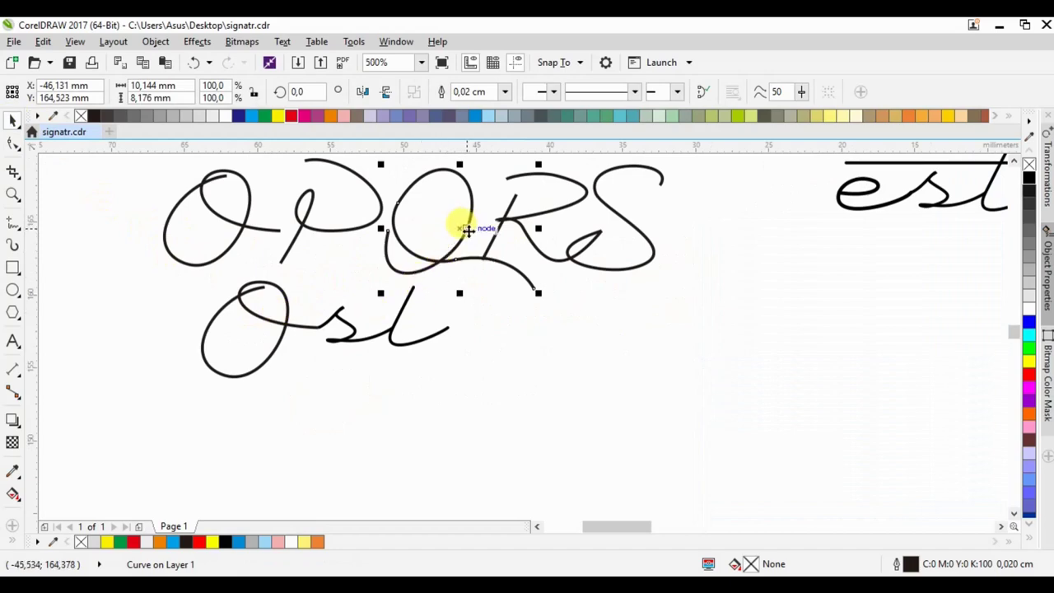
pyautogui.moveTo(385, 230); pyautogui.dragTo(444, 327)
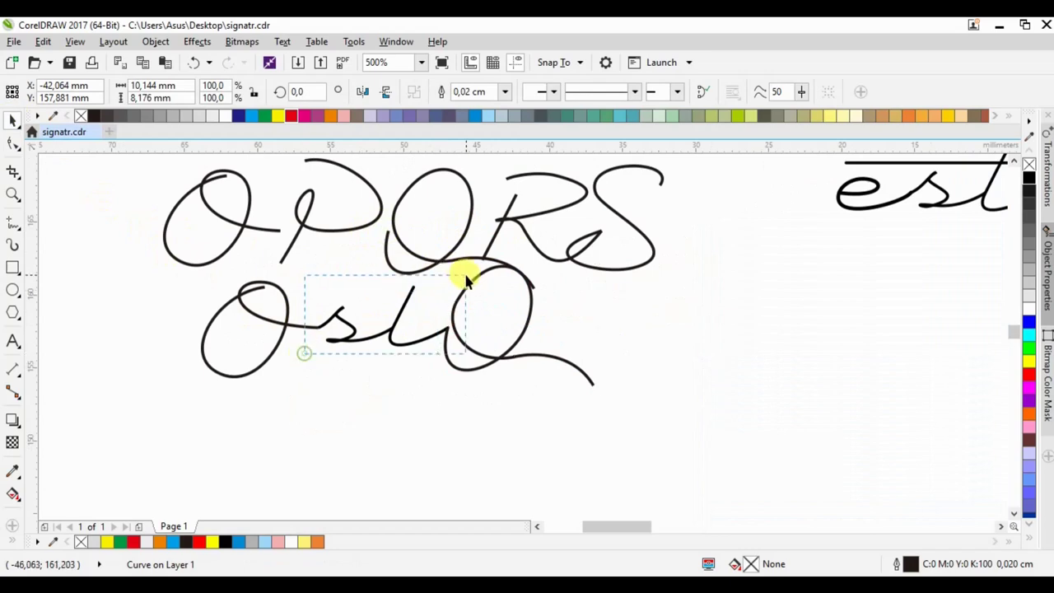
pyautogui.keyDown('shift'); pyautogui.click(348, 325); pyautogui.keyUp('shift')
pyautogui.moveTo(313, 318)
pyautogui.mouseDown()
pyautogui.moveTo(452, 333)
pyautogui.moveTo(440, 314)
pyautogui.moveTo(574, 337)
pyautogui.moveTo(572, 324)
pyautogui.mouseUp()
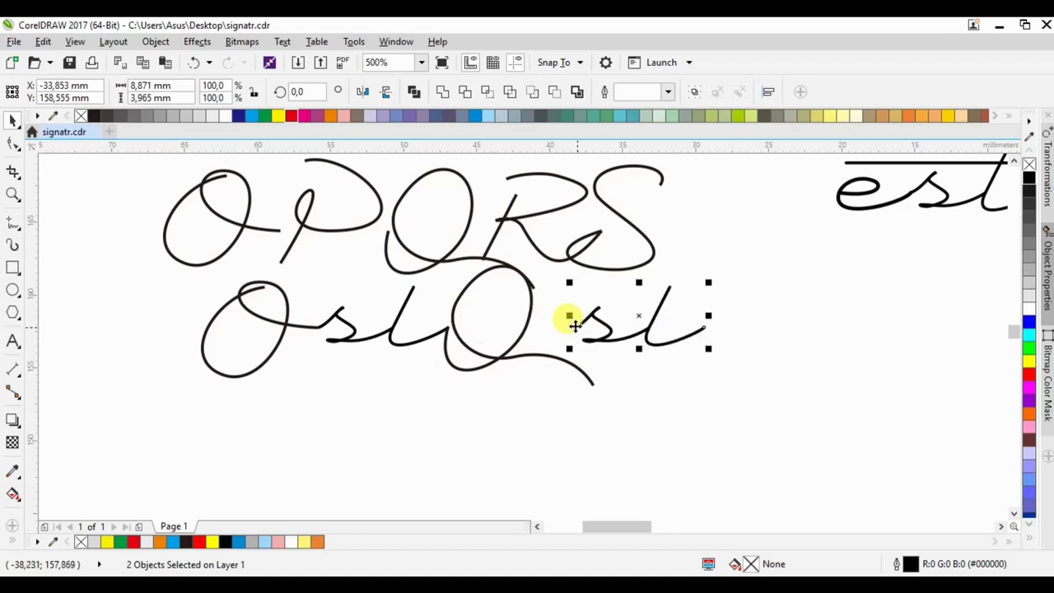
pyautogui.press('Left')
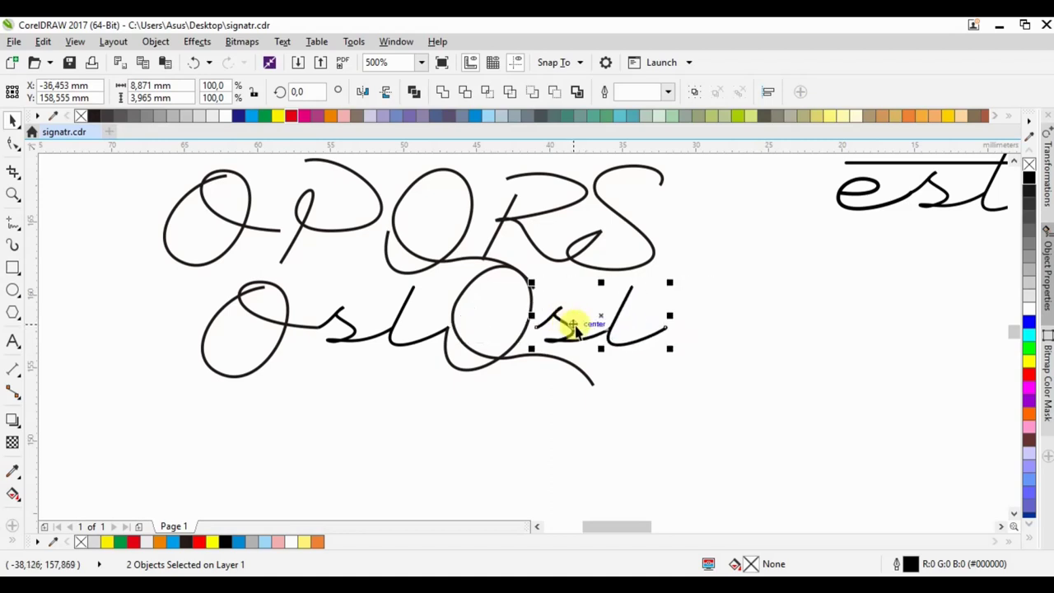
# Marquee-select the whole OslQsl word and delete it
pyautogui.moveTo(146, 424); pyautogui.dragTo(739, 258)
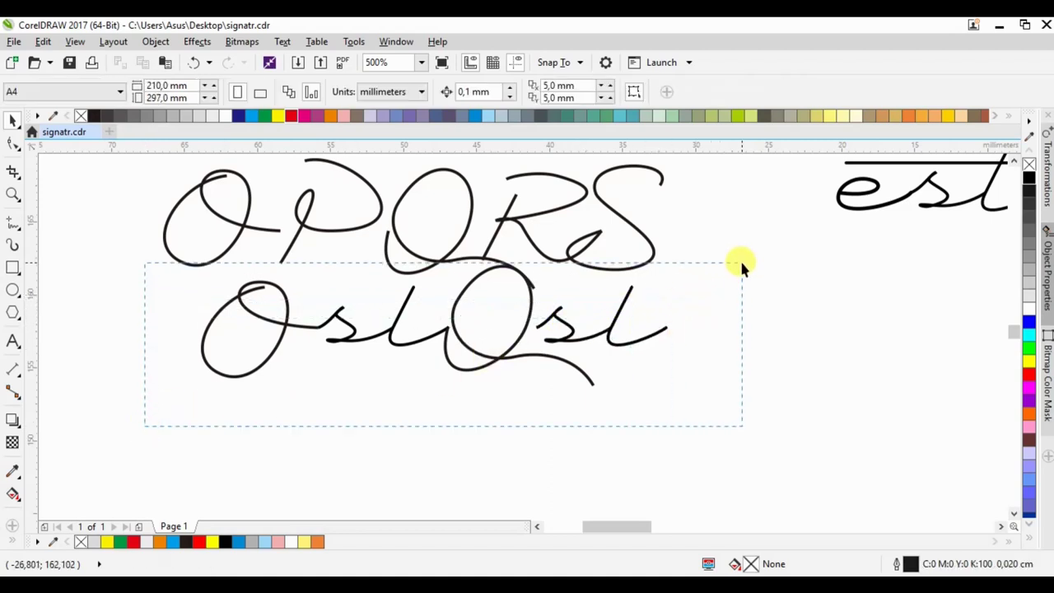
pyautogui.press('Delete')
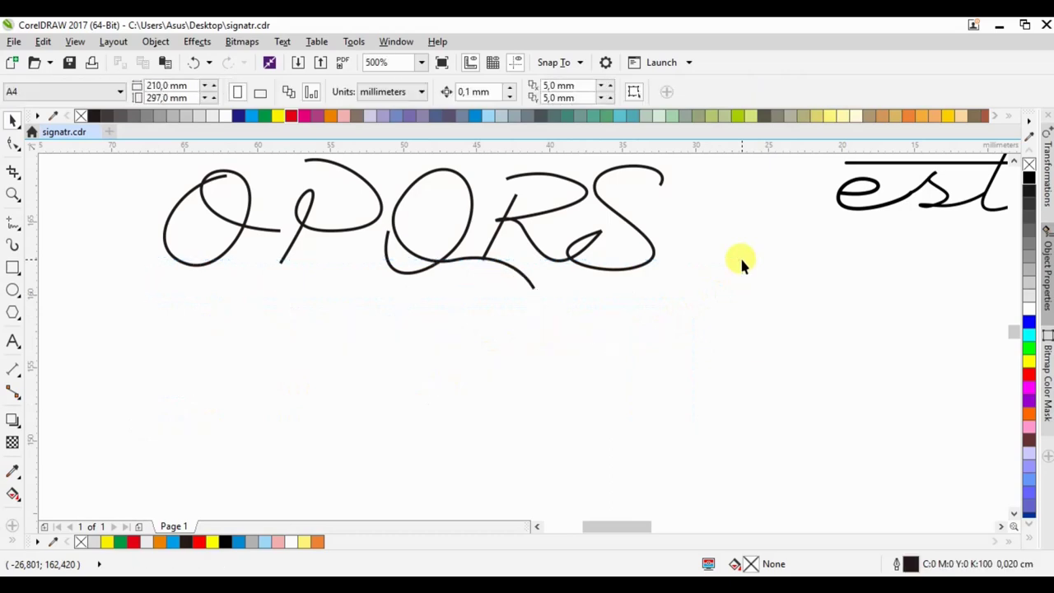
pyautogui.scroll(-2, 509, 404)
# Position the thin N just right of the bold M, nudging it right
pyautogui.scroll(-2, 553, 229)
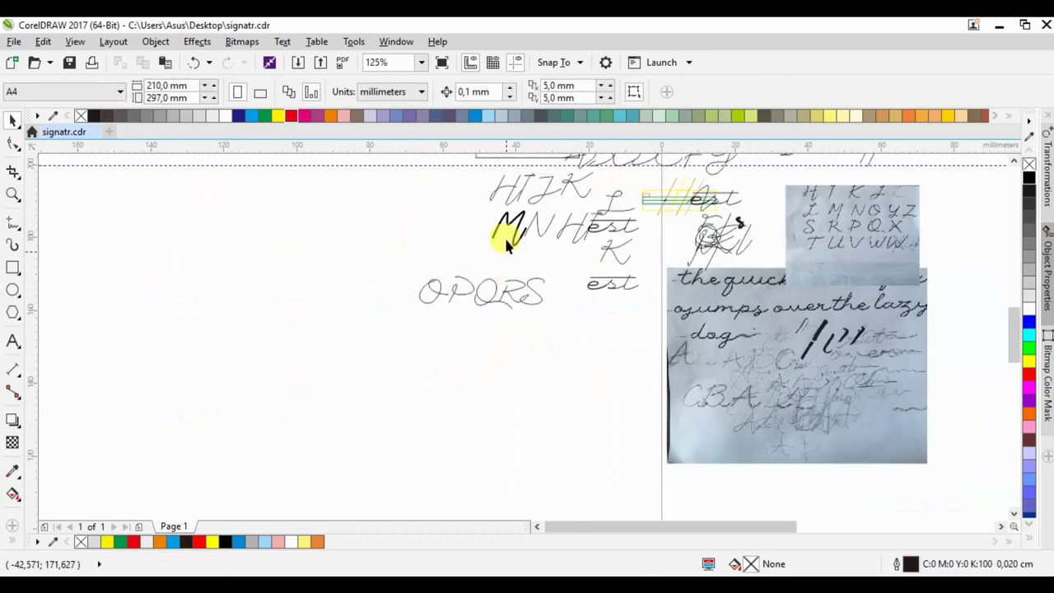
pyautogui.scroll(2, 527, 281)
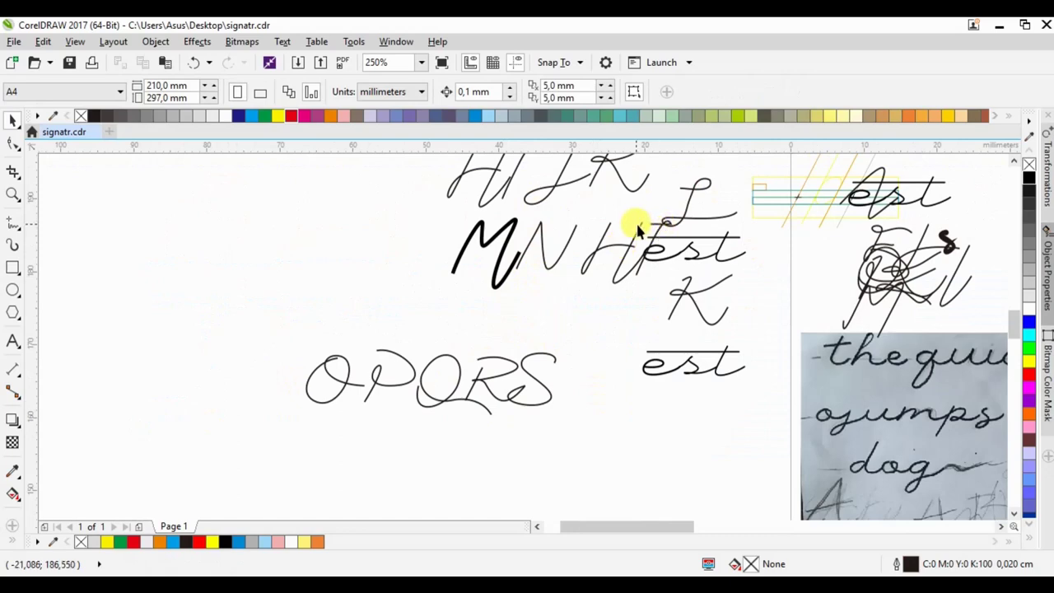
pyautogui.click(519, 259)
pyautogui.scroll(2, 582, 266)
pyautogui.doubleClick(591, 267)
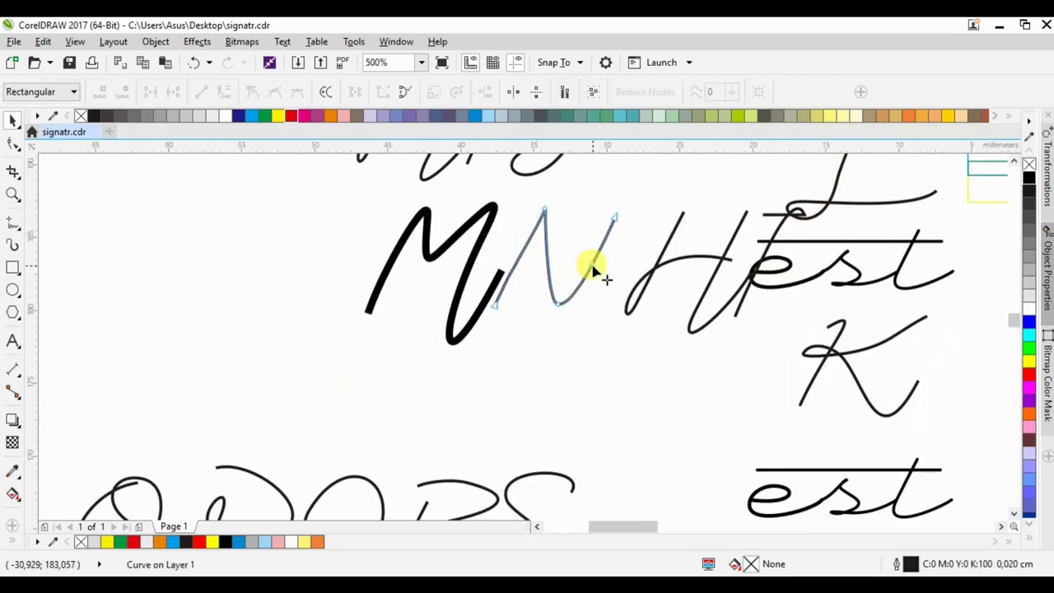
pyautogui.click(13, 120)
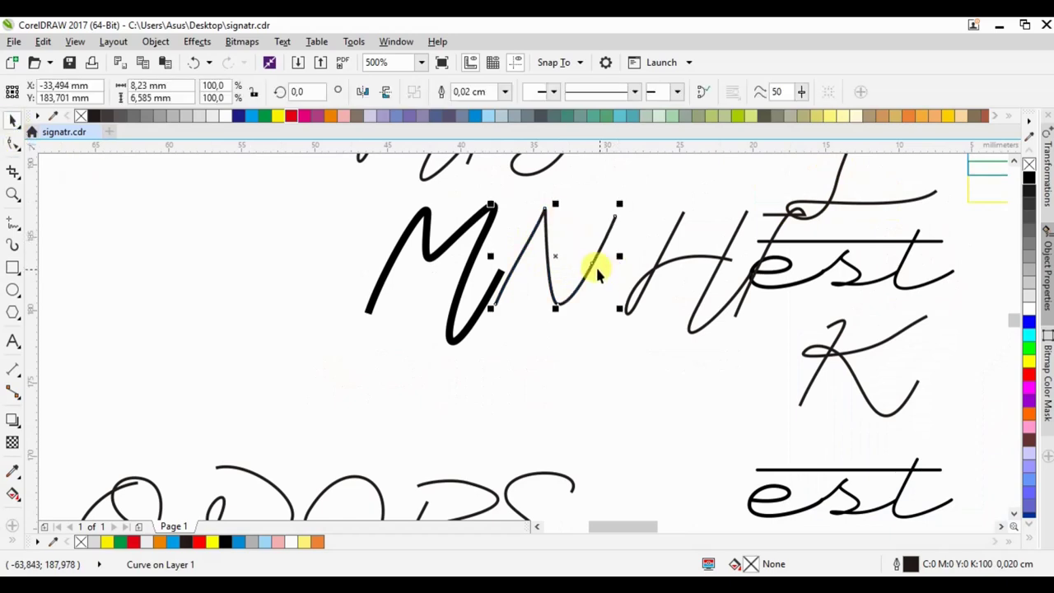
pyautogui.moveTo(593, 266); pyautogui.dragTo(503, 266)
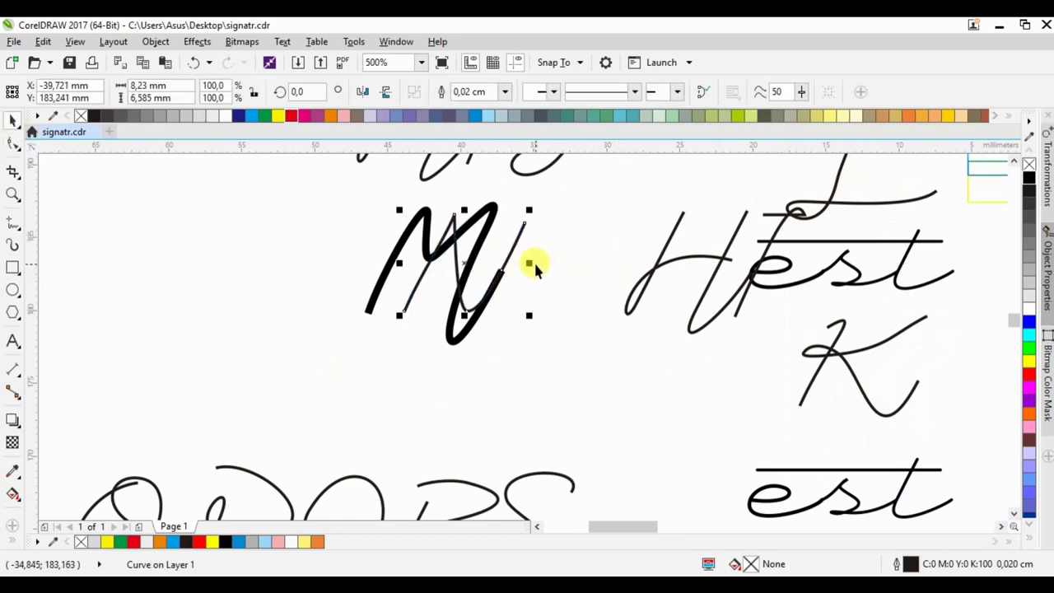
pyautogui.hotkey('ctrl', 'z')
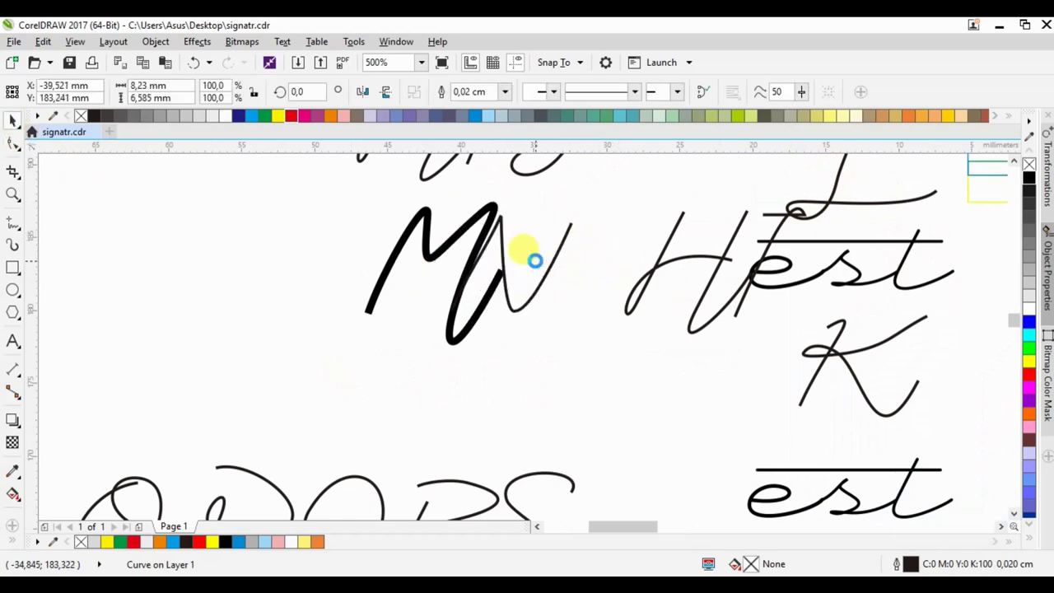
pyautogui.moveTo(534, 264); pyautogui.dragTo(535, 262)
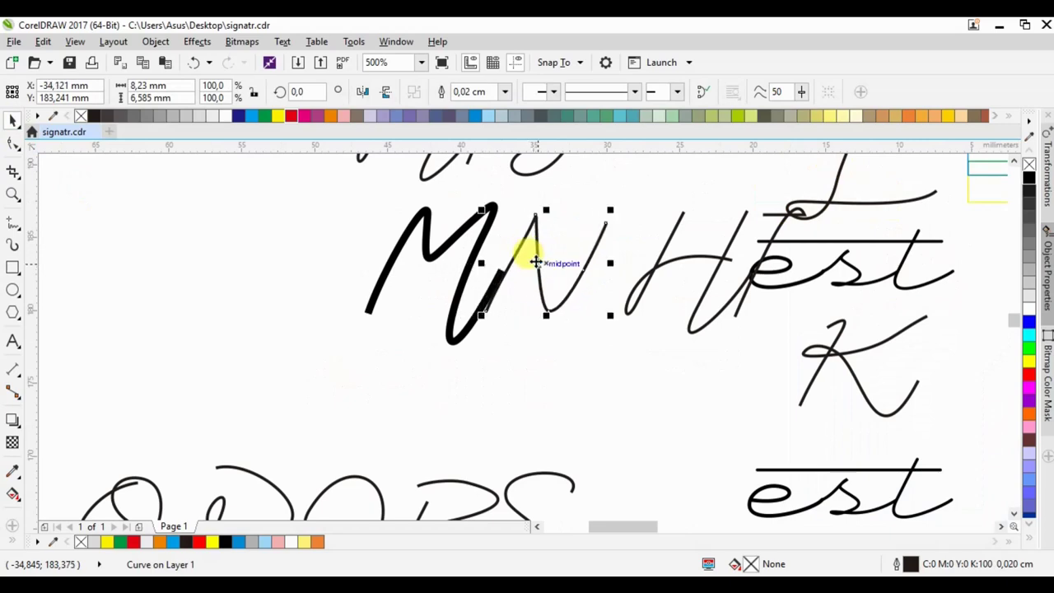
pyautogui.press('Right')
pyautogui.press('Right')
pyautogui.press('Right')
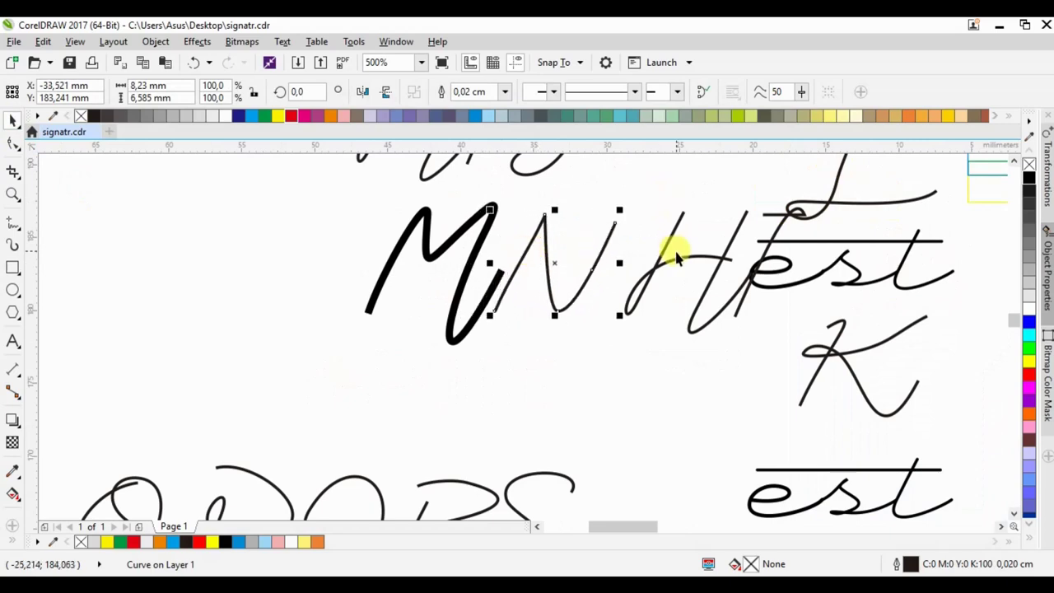
# Slide the H leftward so it overlaps the N
pyautogui.click(685, 260)
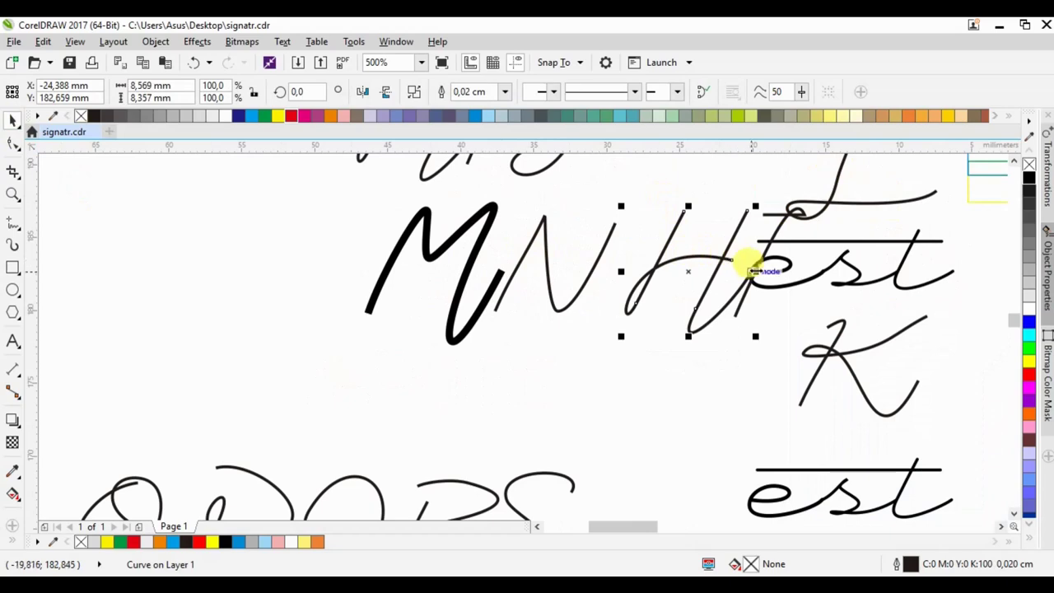
pyautogui.moveTo(751, 270); pyautogui.dragTo(595, 268)
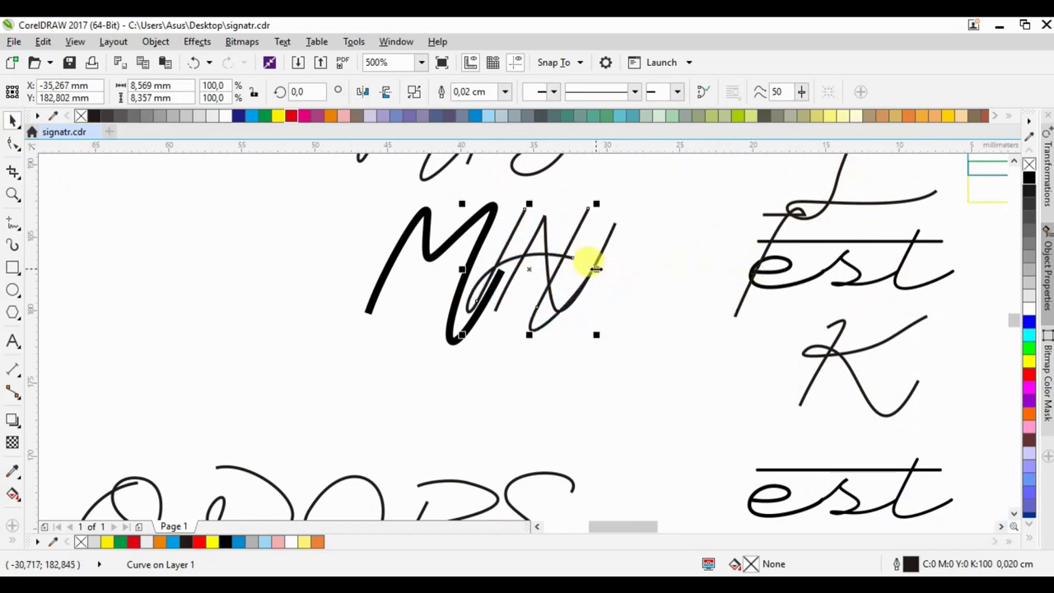
pyautogui.scroll(-2, 488, 340)
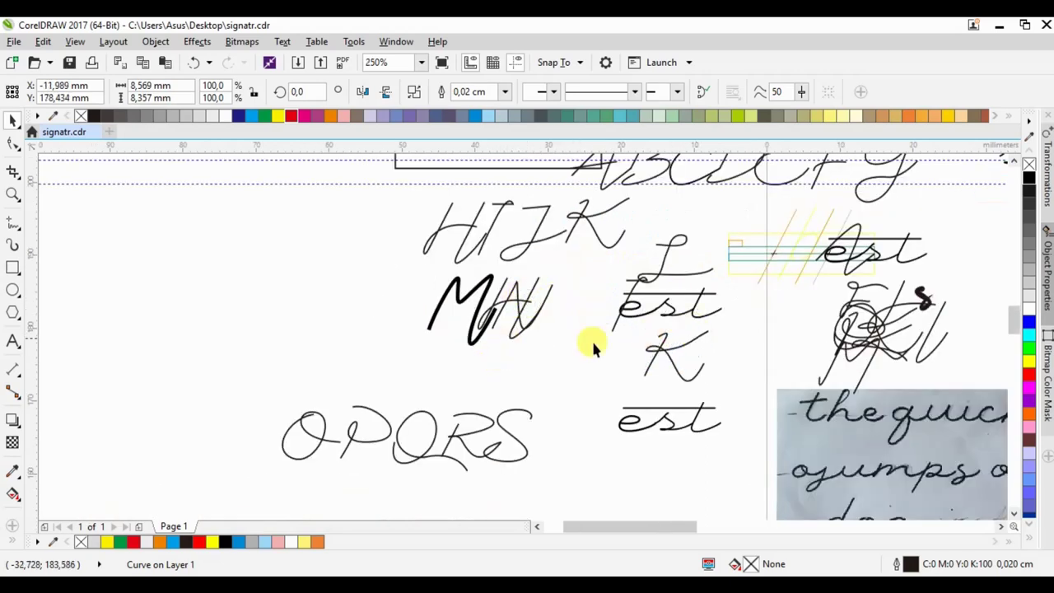
# Move the H onto the K and bring the thin N beside est
pyautogui.moveTo(665, 337)
pyautogui.mouseDown()
pyautogui.moveTo(591, 339)
pyautogui.moveTo(402, 276)
pyautogui.mouseUp()
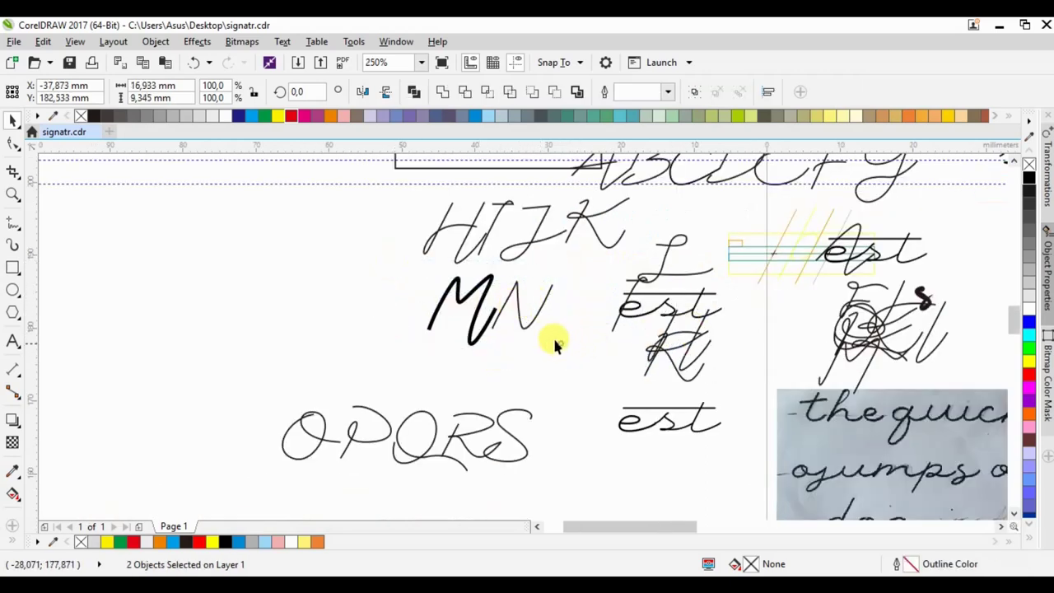
pyautogui.moveTo(536, 310)
pyautogui.mouseDown()
pyautogui.moveTo(602, 426)
pyautogui.moveTo(621, 429)
pyautogui.mouseUp()
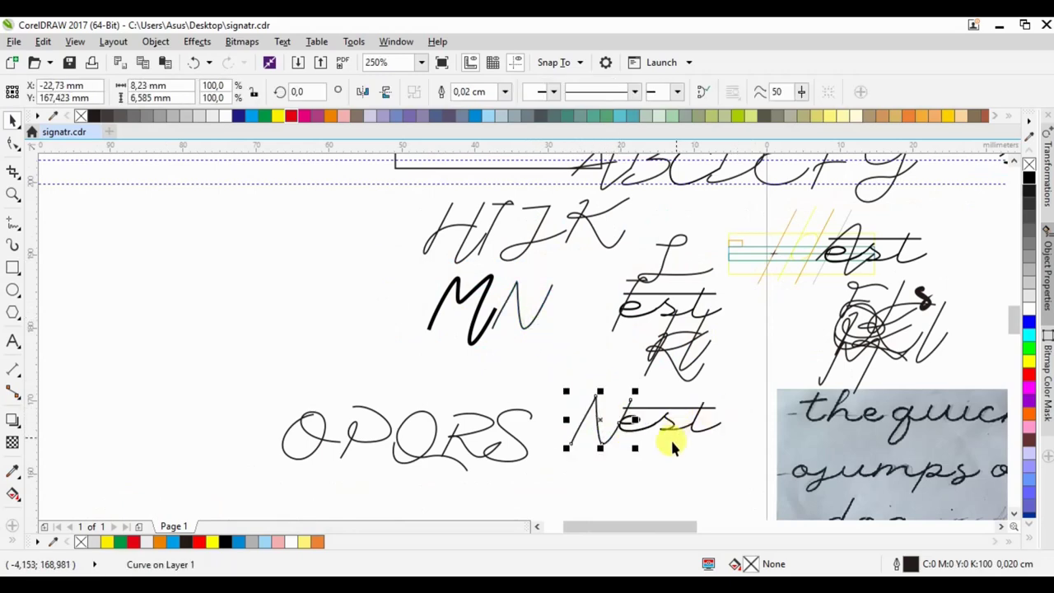
pyautogui.scroll(2, 670, 438)
pyautogui.press('Left')
pyautogui.press('Left')
pyautogui.press('Left')
pyautogui.press('Left')
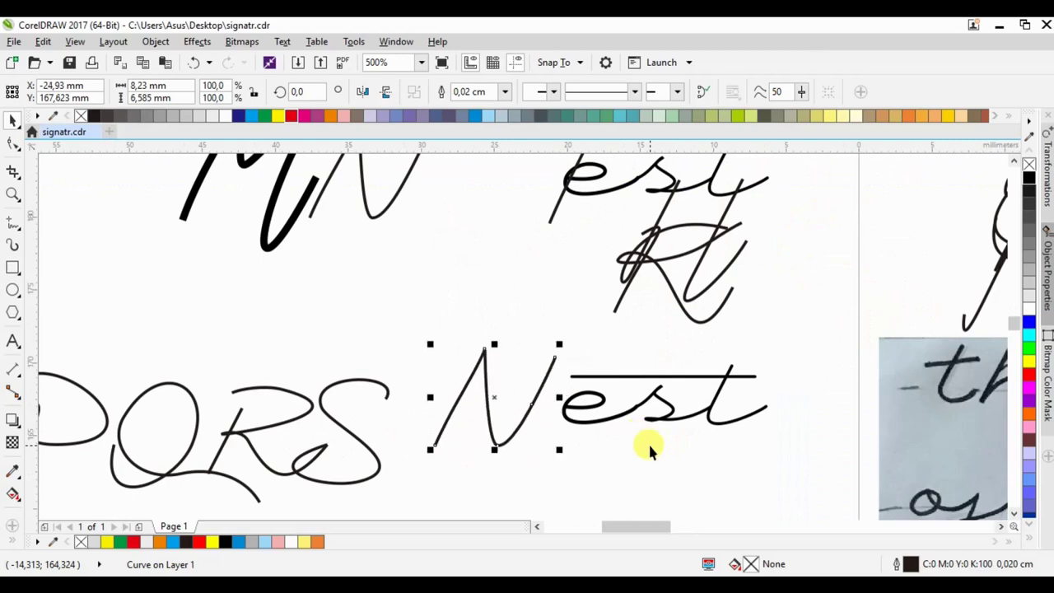
pyautogui.press('Right')
pyautogui.press('Right')
pyautogui.press('Right')
pyautogui.press('Right')
pyautogui.press('Right')
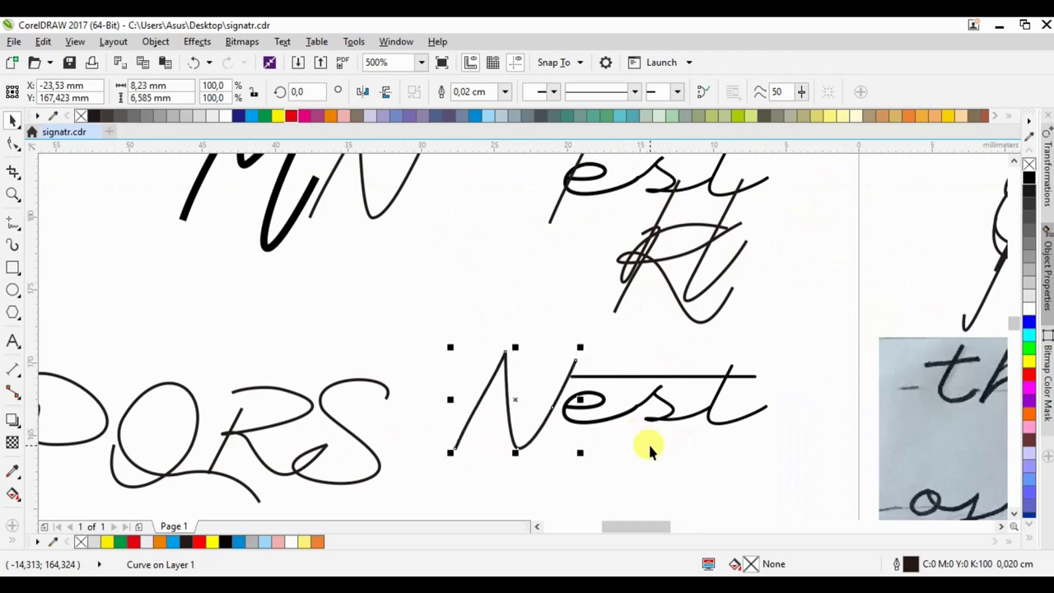
pyautogui.press('Right')
pyautogui.press('Right')
pyautogui.press('Right')
# Fine-tune the N's position until its right stroke meets the e
pyautogui.press('Left')
pyautogui.press('Left')
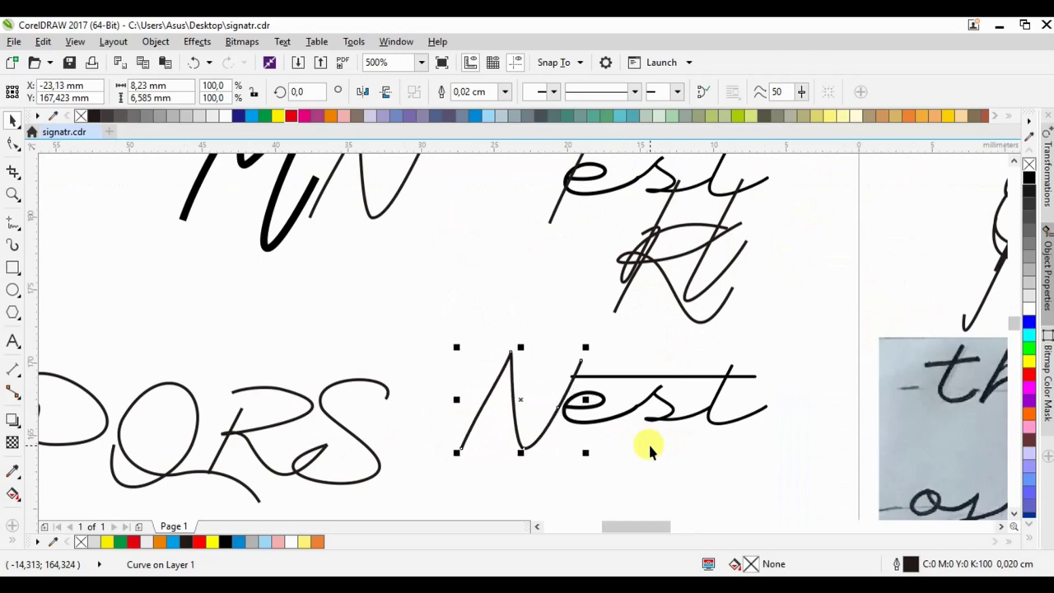
pyautogui.press('Left')
pyautogui.scroll(2, 560, 412)
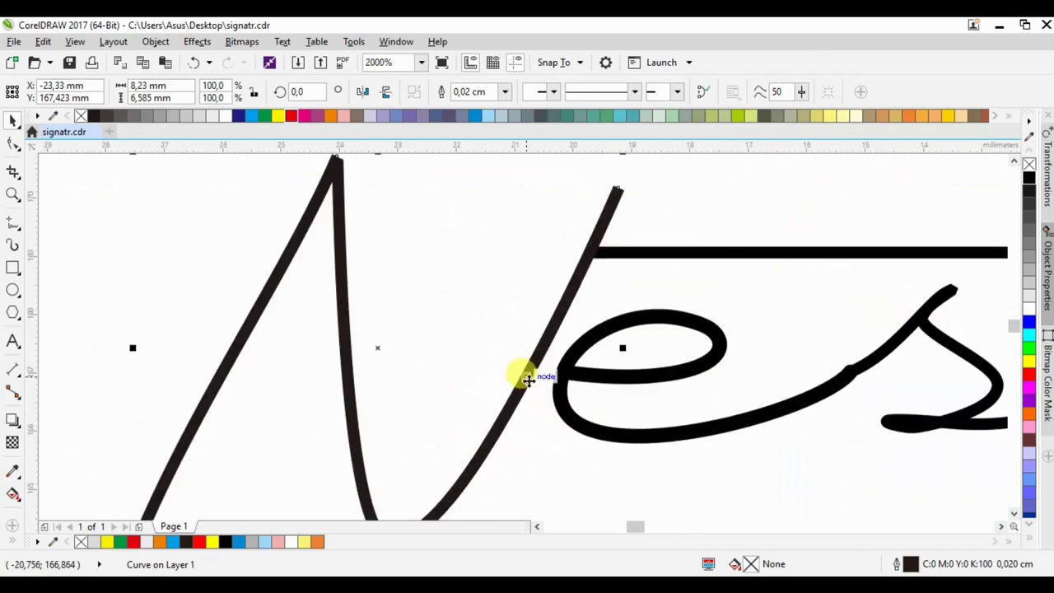
pyautogui.moveTo(527, 379); pyautogui.dragTo(564, 372)
pyautogui.scroll(-1, 532, 308)
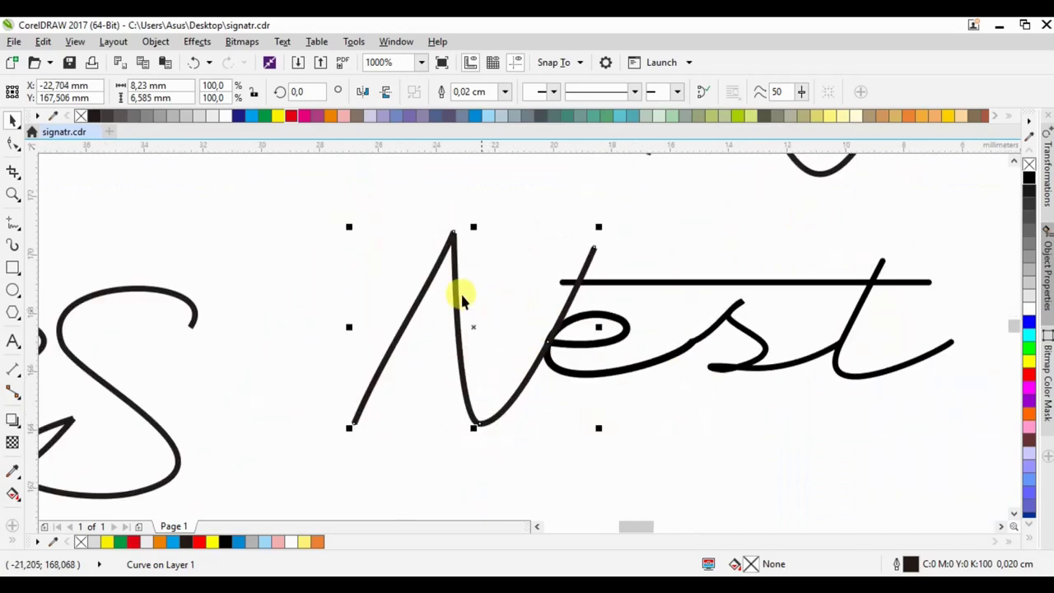
pyautogui.press('F10')
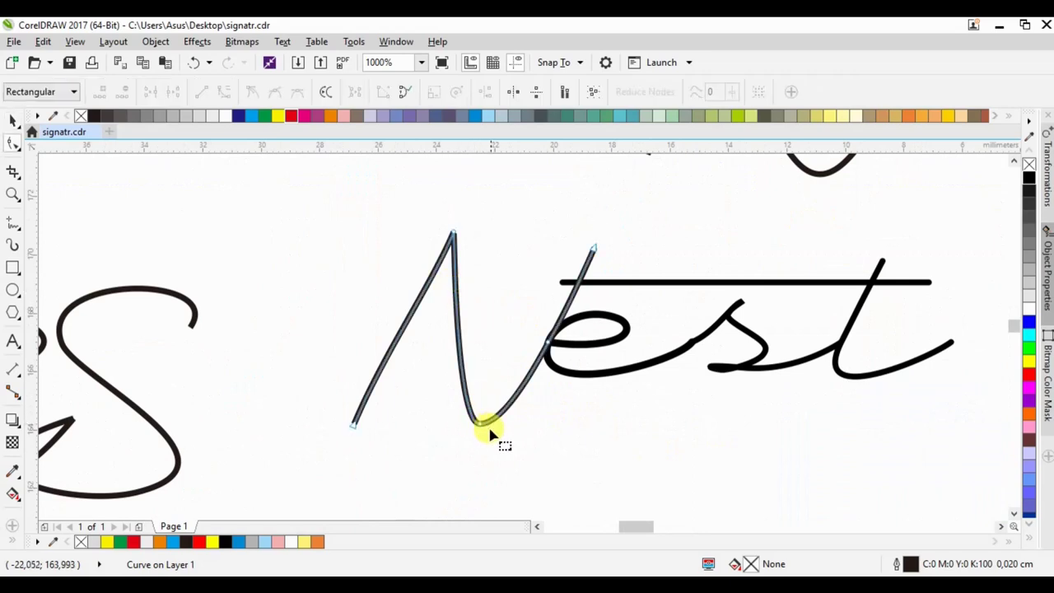
# Raise and remove the N's bottom node, undoing the loop created at its peak
pyautogui.moveTo(479, 426); pyautogui.dragTo(484, 383)
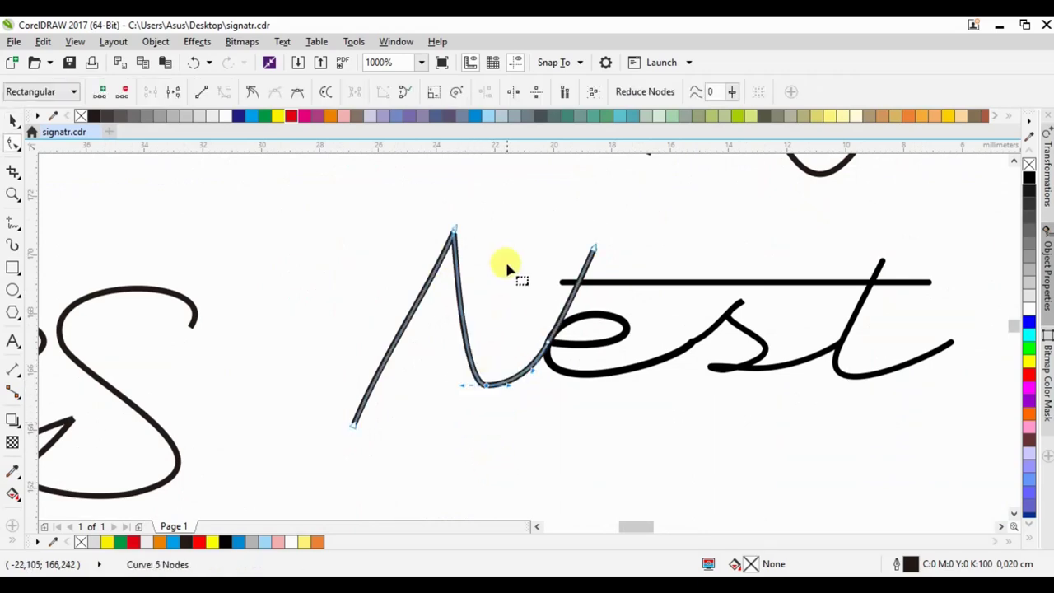
pyautogui.doubleClick(485, 387)
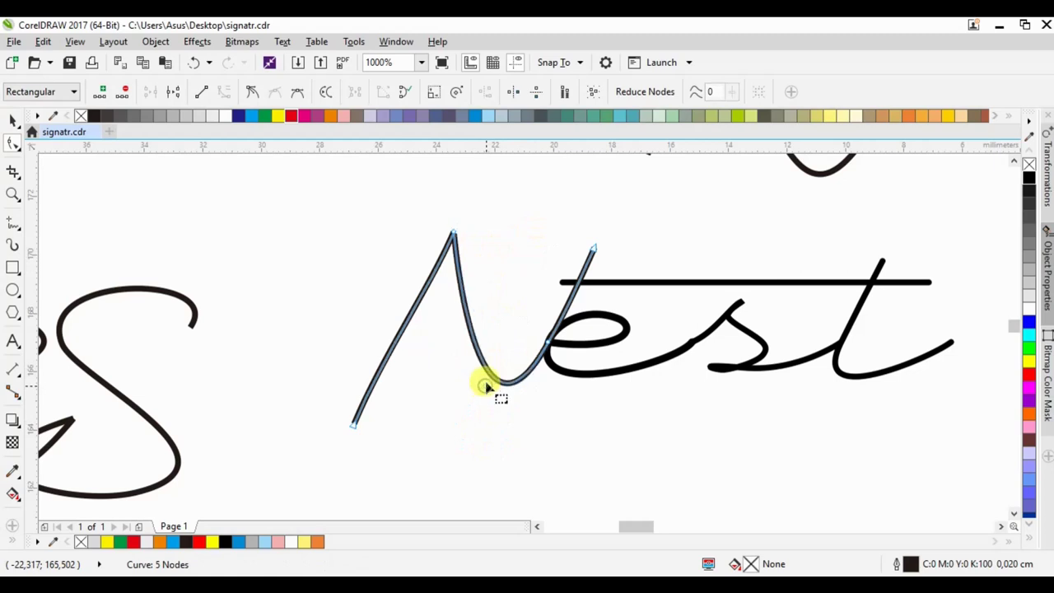
pyautogui.moveTo(457, 258); pyautogui.dragTo(458, 253)
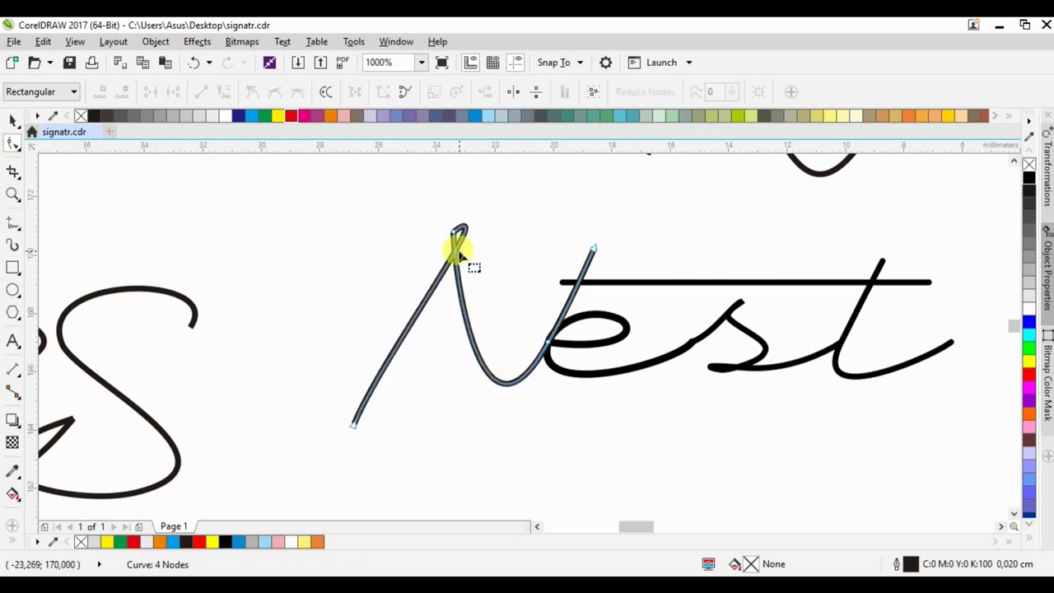
pyautogui.click(193, 63)
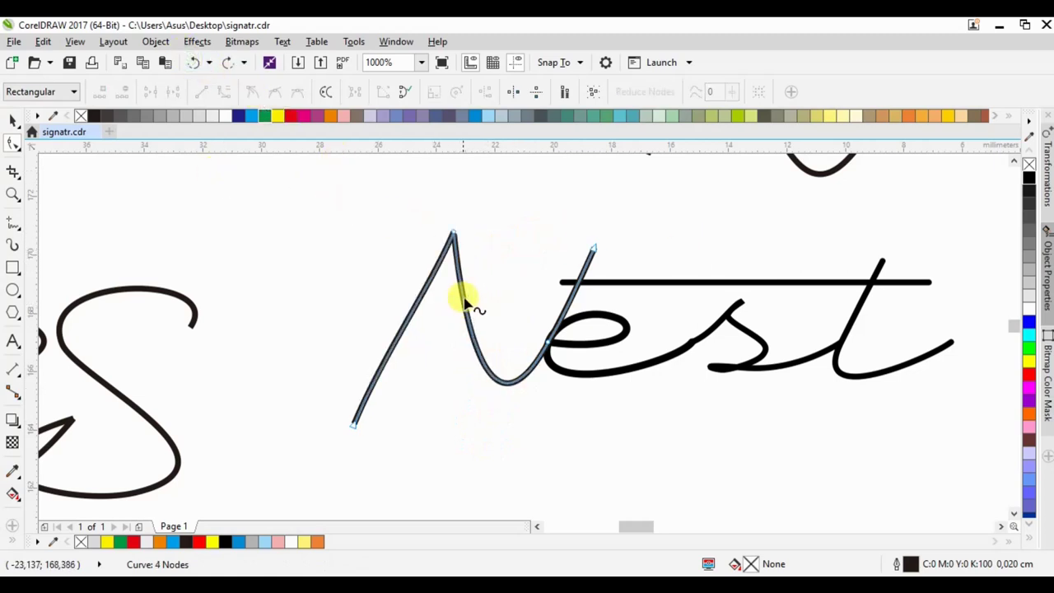
# Add and remove nodes on the N's left stroke to round its peak
pyautogui.doubleClick(463, 303)
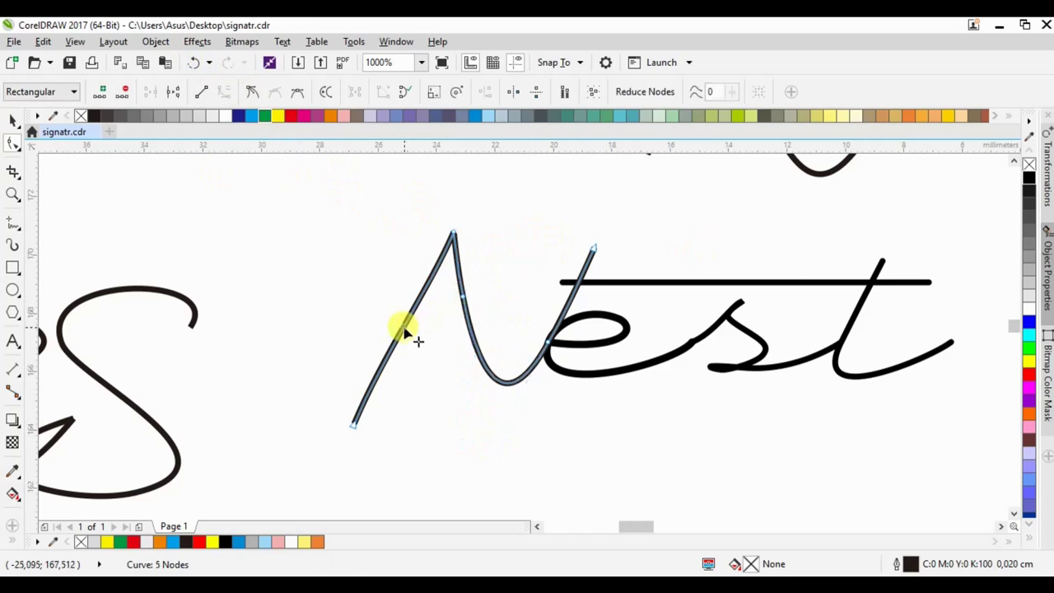
pyautogui.doubleClick(404, 334)
pyautogui.doubleClick(455, 237)
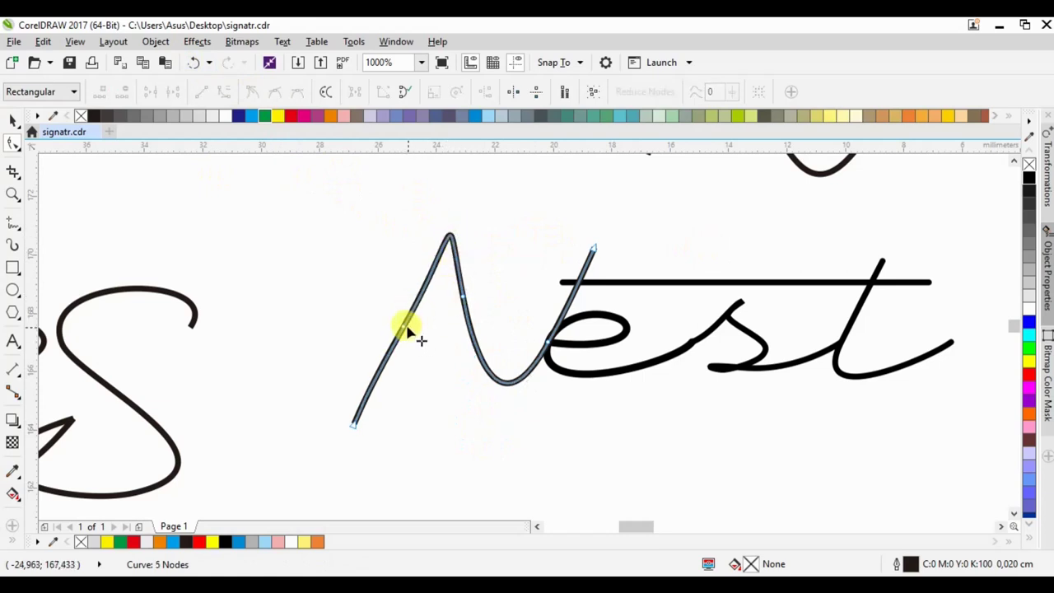
pyautogui.moveTo(404, 329); pyautogui.dragTo(393, 309)
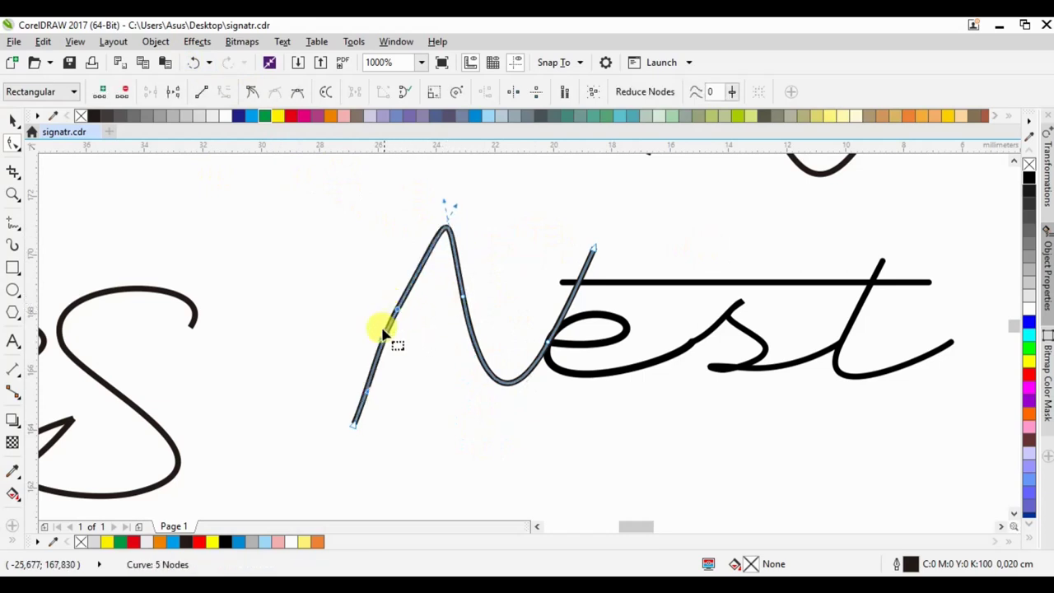
pyautogui.doubleClick(398, 313)
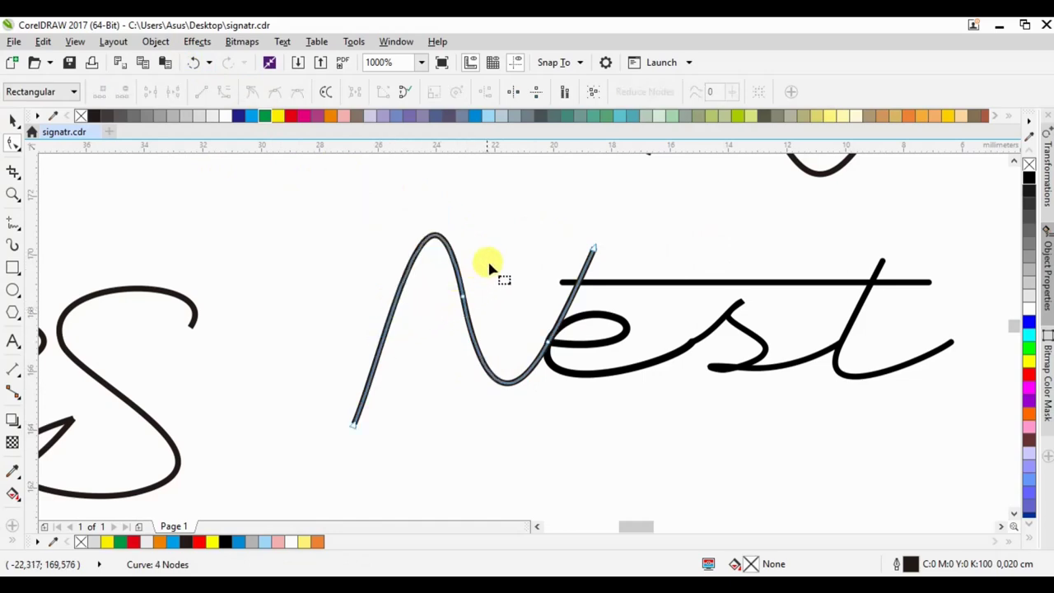
pyautogui.scroll(-2, 449, 306)
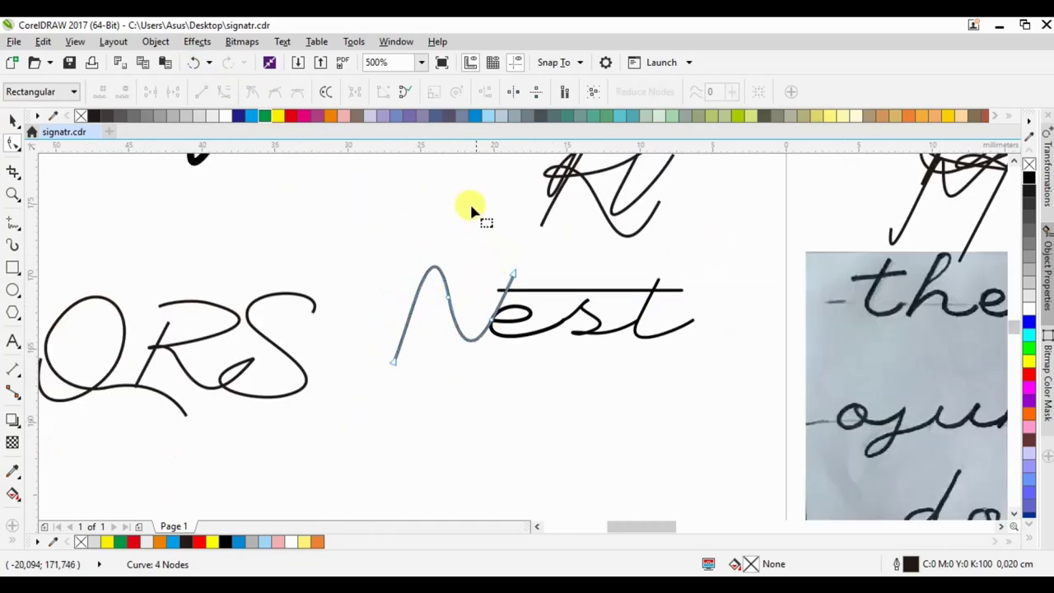
# Shift the N slightly left against the e of est
pyautogui.click(13, 120)
pyautogui.scroll(-2, 614, 368)
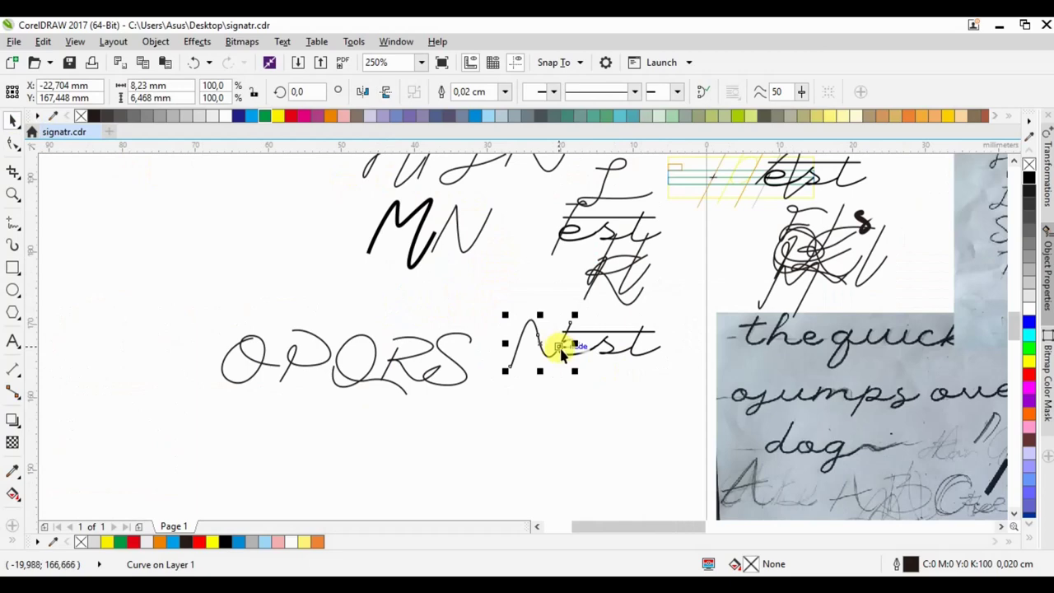
pyautogui.moveTo(562, 352); pyautogui.dragTo(562, 352)
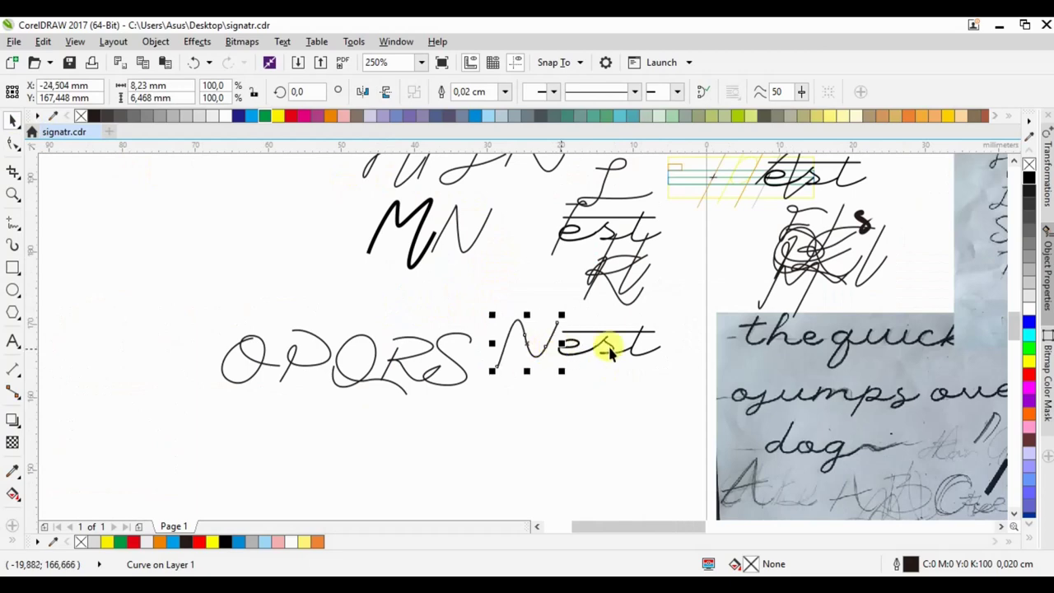
pyautogui.click(627, 393)
pyautogui.scroll(2, 550, 346)
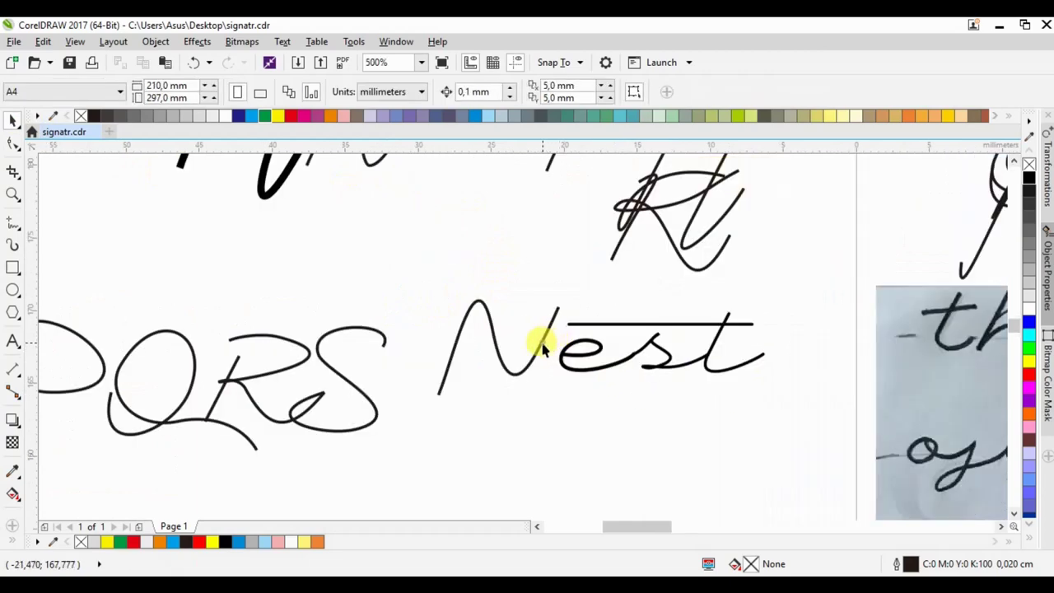
# Pull the N's top end and peak upward and reshape its left stroke
pyautogui.press('F10')
pyautogui.click(541, 349)
pyautogui.moveTo(559, 306); pyautogui.dragTo(563, 284)
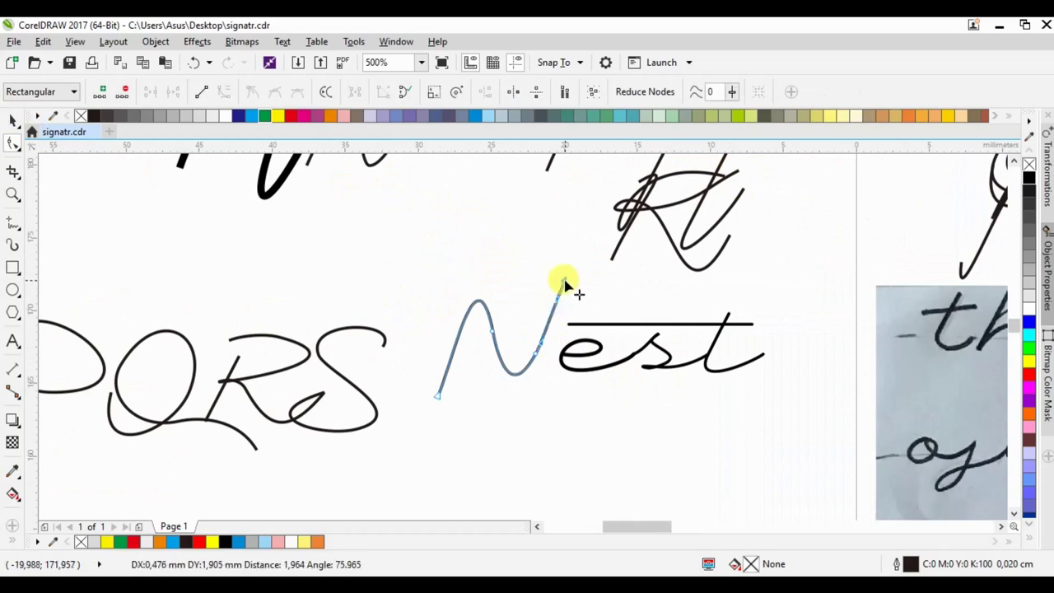
pyautogui.click(462, 334)
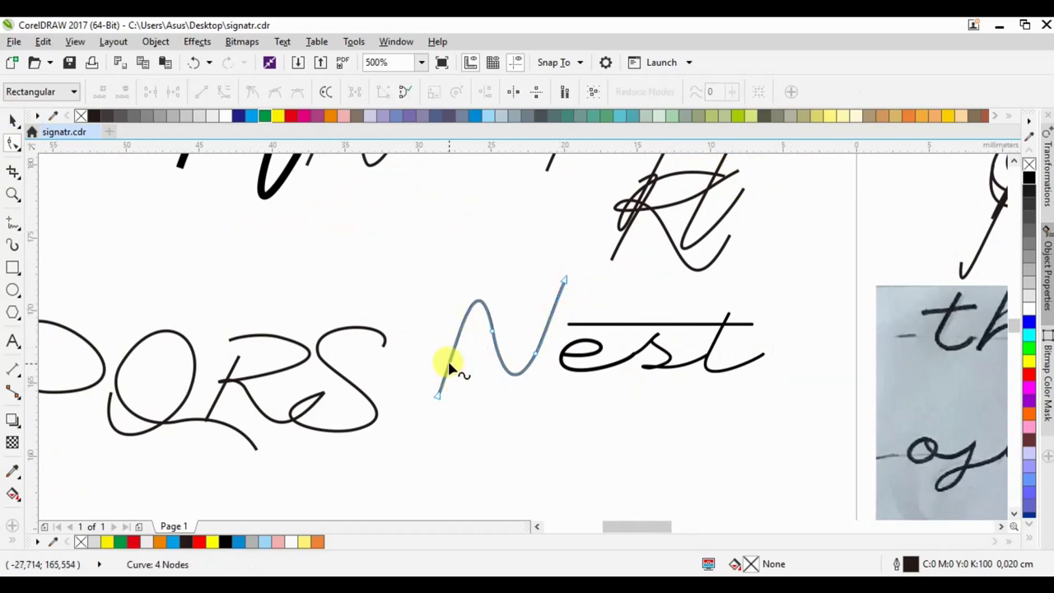
pyautogui.moveTo(452, 354); pyautogui.dragTo(464, 337)
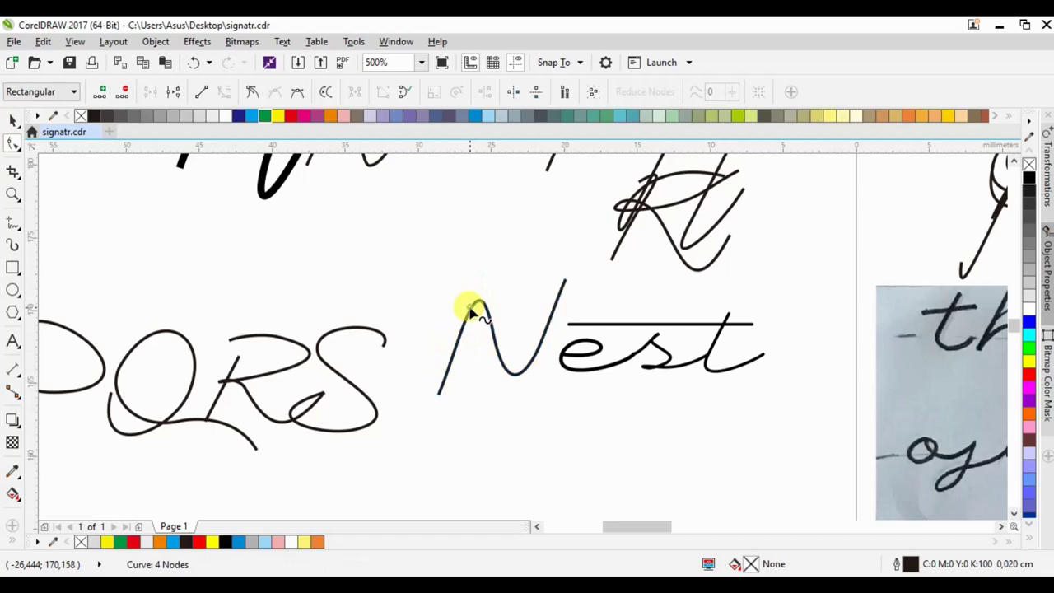
pyautogui.moveTo(471, 310); pyautogui.dragTo(477, 288)
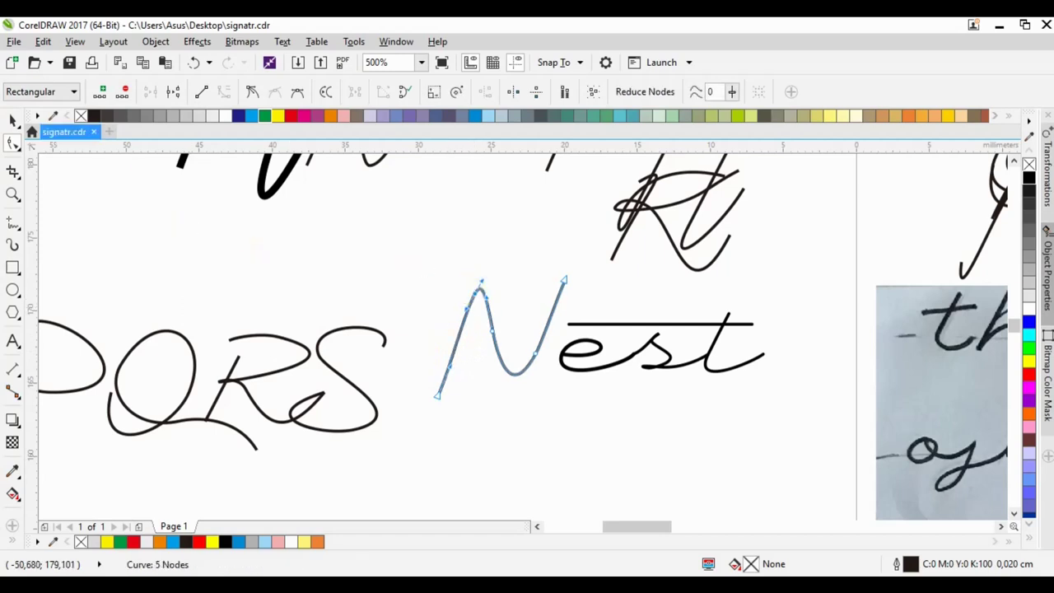
# Move the N beside est and deepen its bottom curve, about 8.7 × 8.1 mm
pyautogui.click(12, 122)
pyautogui.moveTo(536, 349); pyautogui.dragTo(601, 366)
pyautogui.scroll(-2, 668, 330)
pyautogui.press('F10')
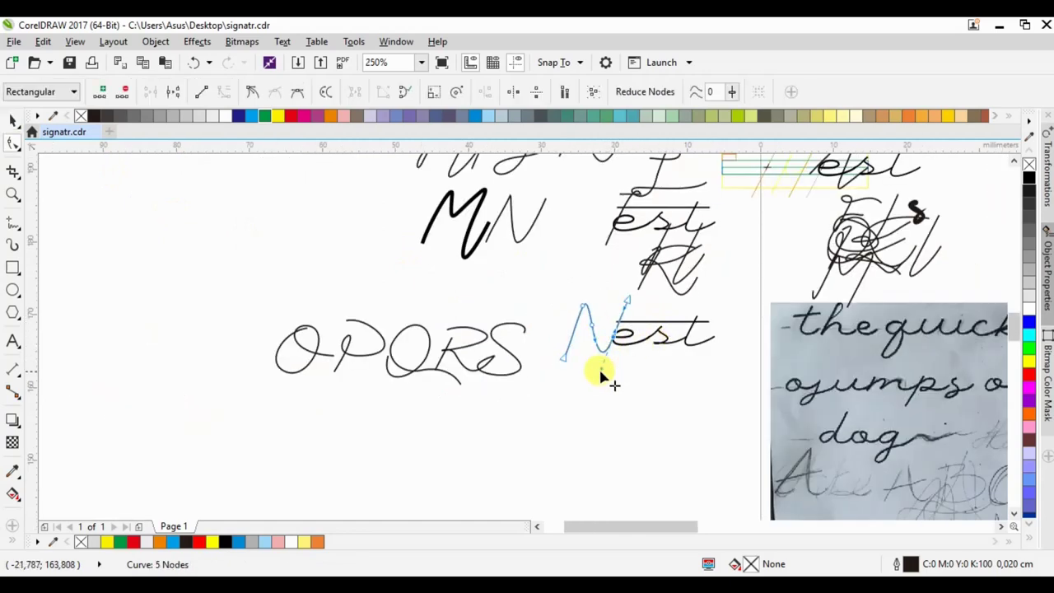
pyautogui.scroll(2, 591, 382)
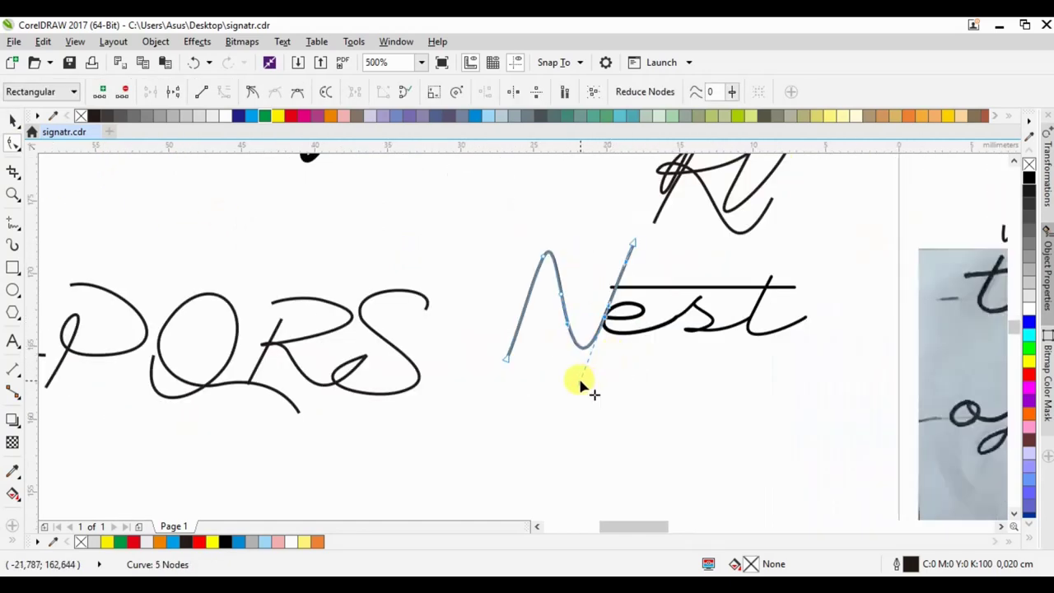
pyautogui.moveTo(581, 381)
pyautogui.mouseDown()
pyautogui.moveTo(566, 428)
pyautogui.moveTo(566, 410)
pyautogui.mouseUp()
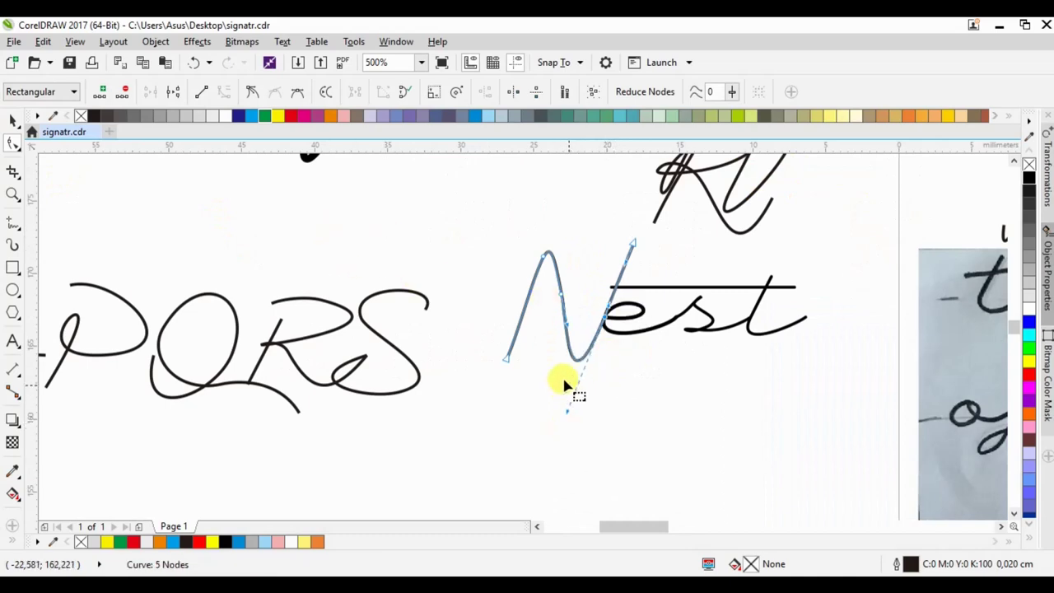
pyautogui.click(13, 121)
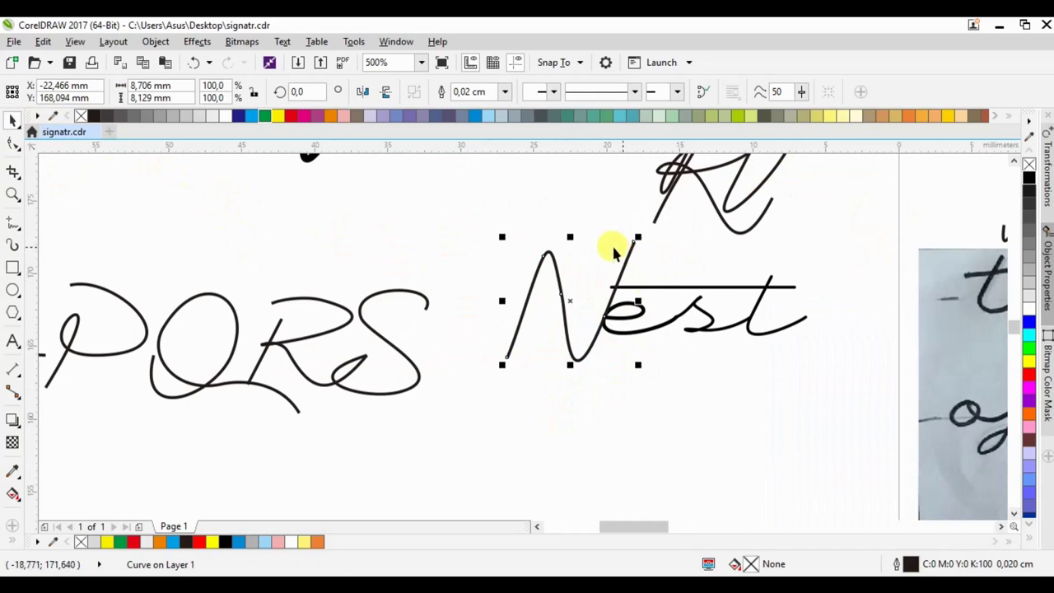
# Place the N before the O of OPQRS, nudged left, then set the M onto it
pyautogui.scroll(-2, 605, 320)
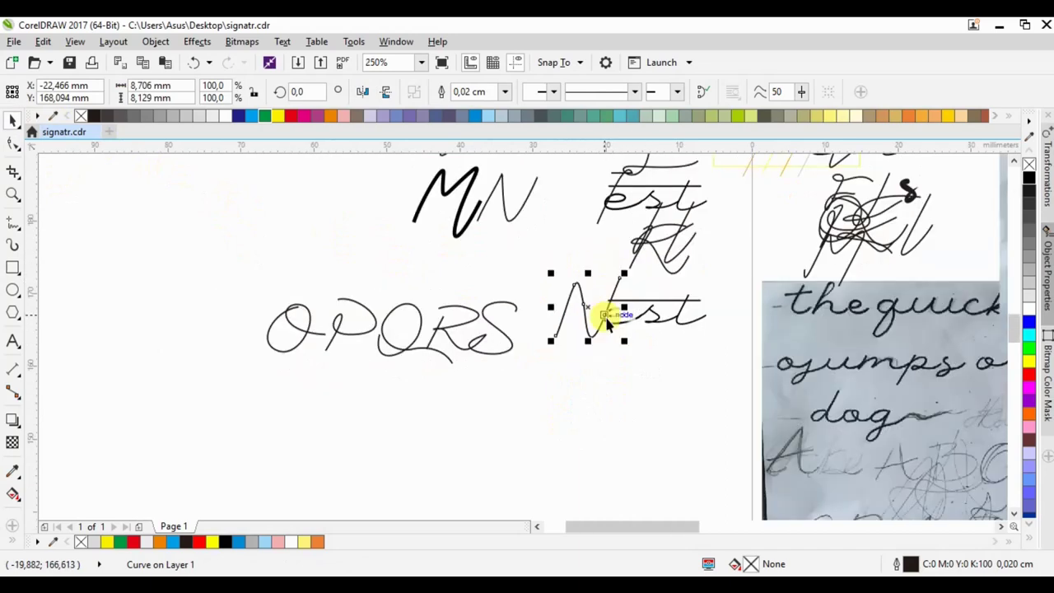
pyautogui.moveTo(607, 309); pyautogui.dragTo(323, 340)
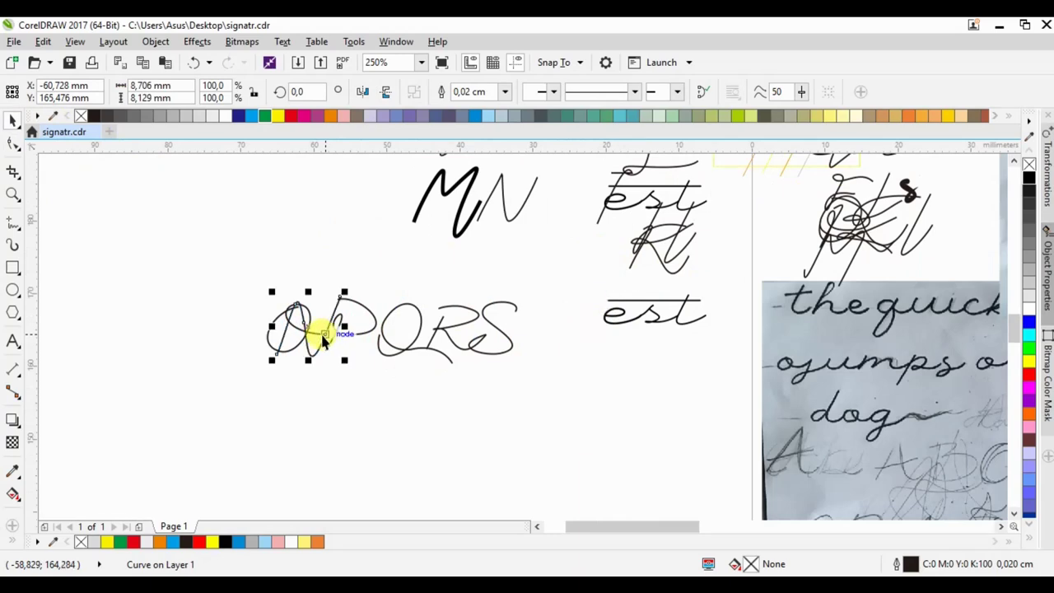
pyautogui.press('Left')
pyautogui.press('Left')
pyautogui.press('Left')
pyautogui.press('Left')
pyautogui.press('Left')
pyautogui.press('Left')
pyautogui.press('Left')
pyautogui.press('Left')
pyautogui.press('Left')
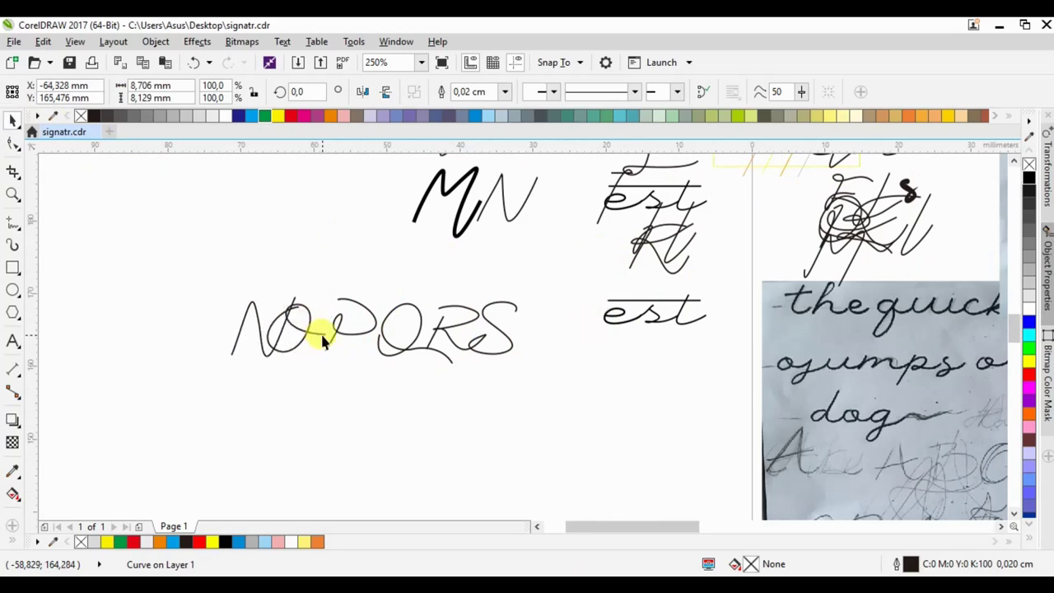
pyautogui.press('Left')
pyautogui.press('Left')
pyautogui.press('Left')
pyautogui.click(476, 207)
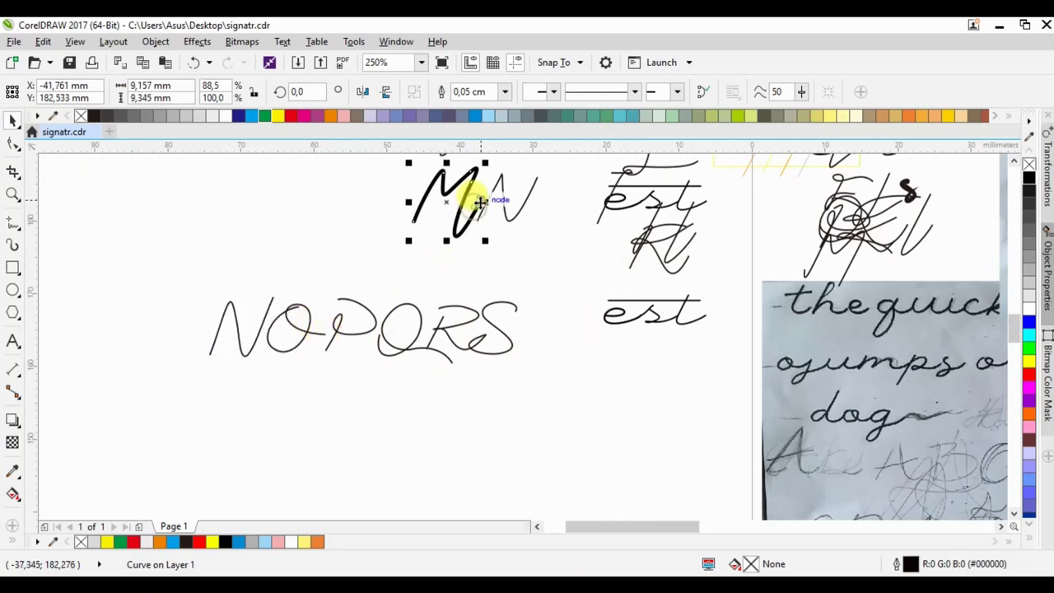
pyautogui.moveTo(255, 330); pyautogui.dragTo(256, 331)
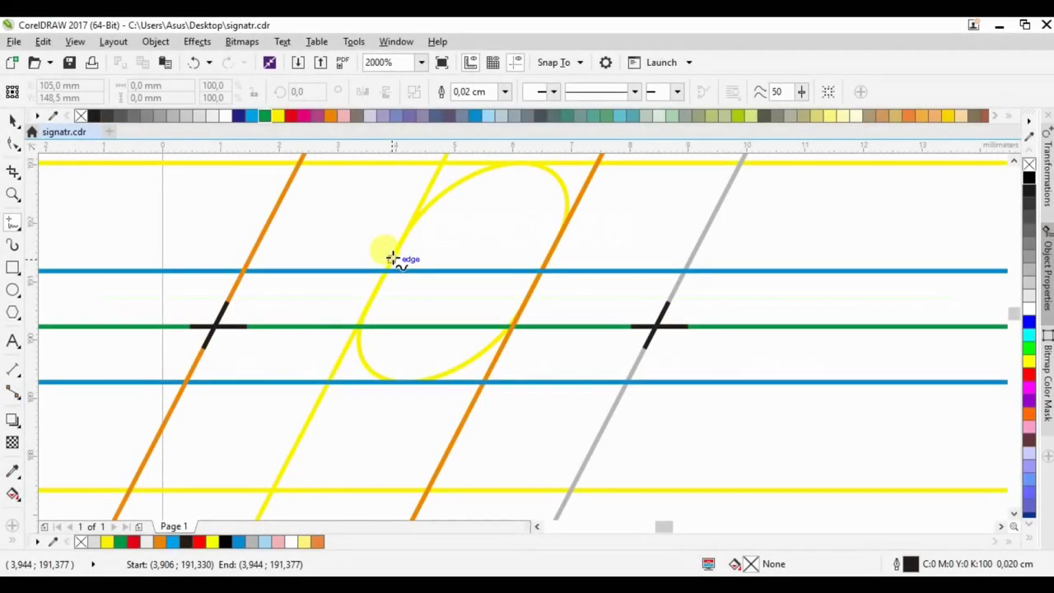
# Sketch a rough oval bowl for a lowercase a across the slanted guide lines
pyautogui.moveTo(393, 259)
pyautogui.mouseDown()
pyautogui.moveTo(295, 251)
pyautogui.moveTo(228, 282)
pyautogui.moveTo(219, 341)
pyautogui.moveTo(238, 376)
pyautogui.moveTo(323, 356)
pyautogui.moveTo(385, 273)
pyautogui.moveTo(354, 324)
pyautogui.moveTo(360, 362)
pyautogui.moveTo(453, 358)
pyautogui.moveTo(509, 326)
pyautogui.mouseUp()
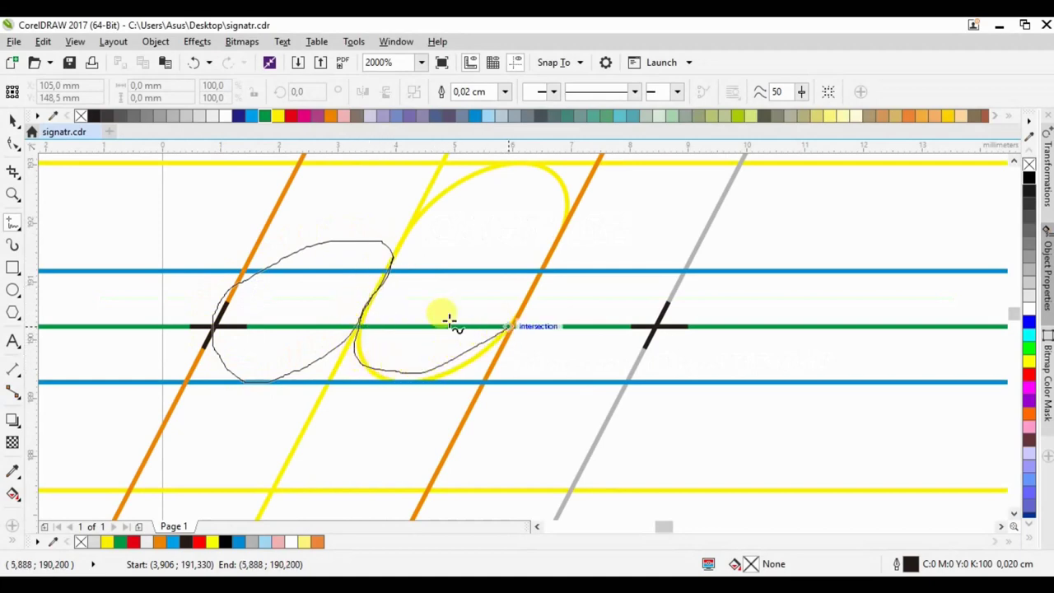
# Smooth the a's tail by removing extra nodes and snapping its end onto the green guide
pyautogui.click(12, 142)
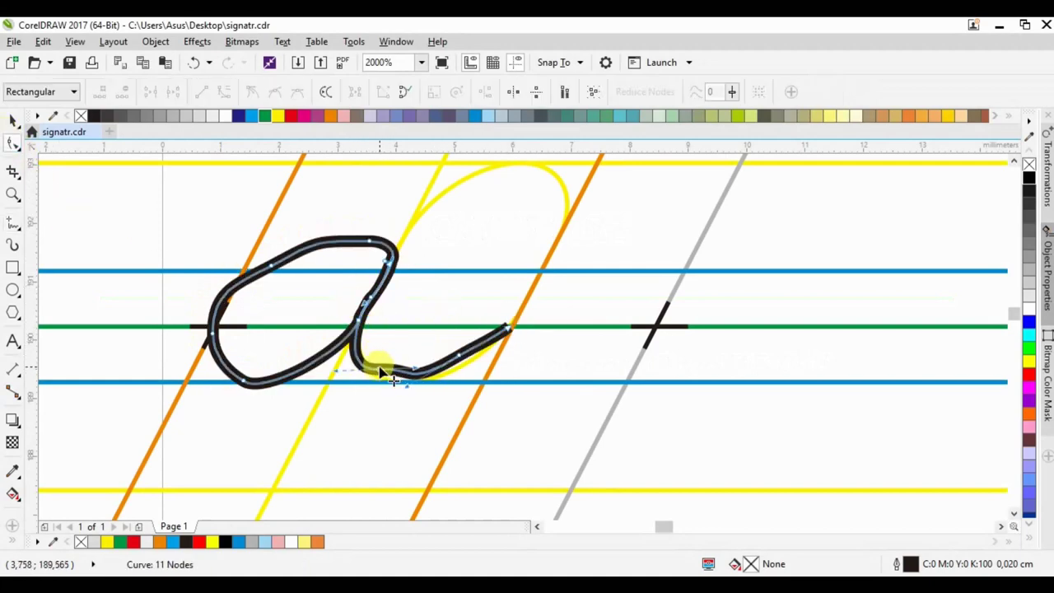
pyautogui.doubleClick(391, 377)
pyautogui.doubleClick(505, 331)
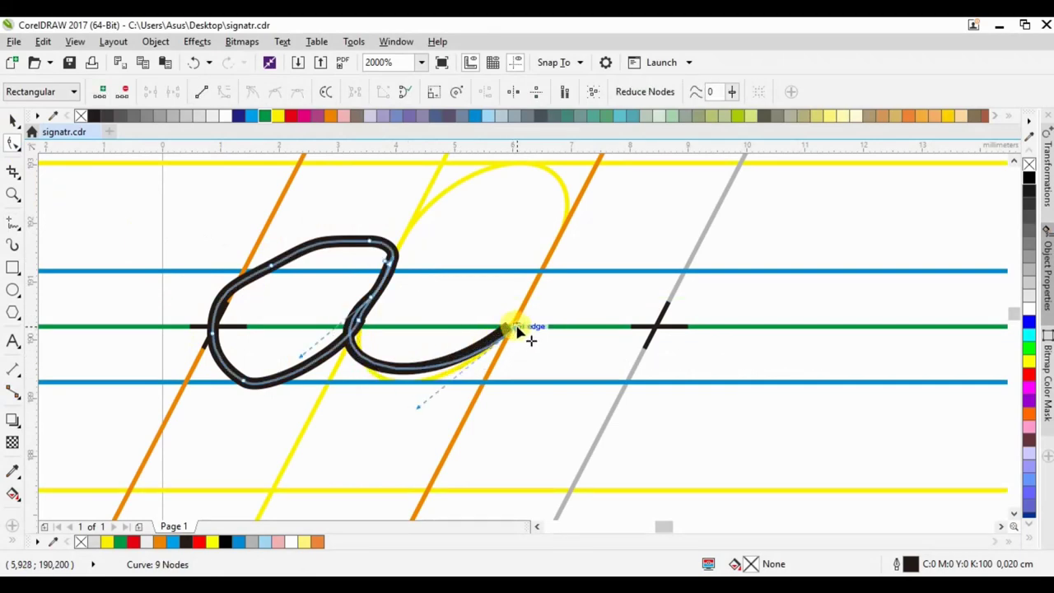
pyautogui.moveTo(517, 329); pyautogui.dragTo(513, 328)
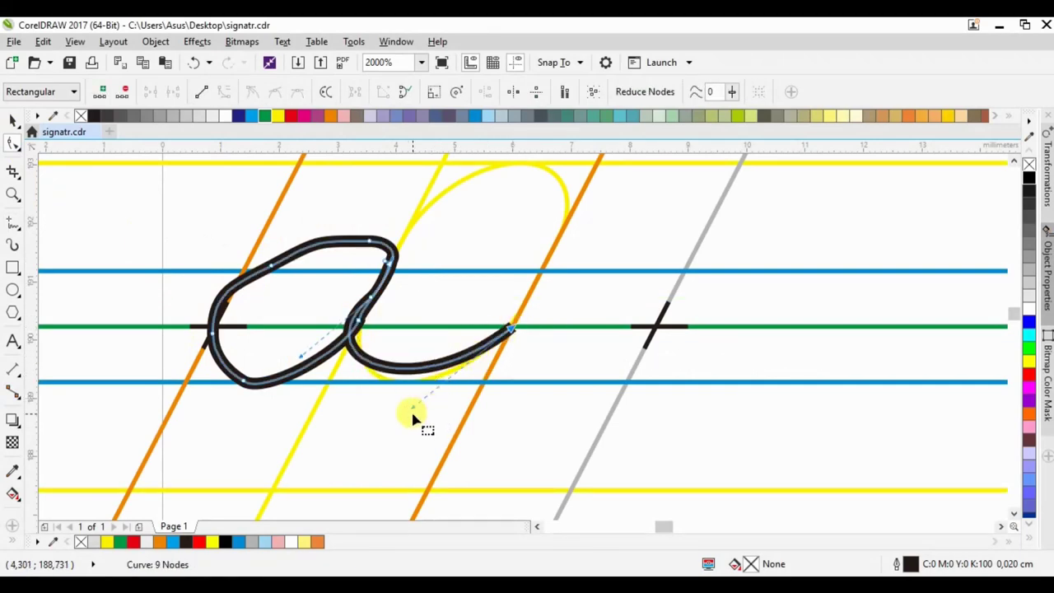
pyautogui.moveTo(412, 407)
pyautogui.mouseDown()
pyautogui.moveTo(416, 439)
pyautogui.moveTo(403, 437)
pyautogui.mouseUp()
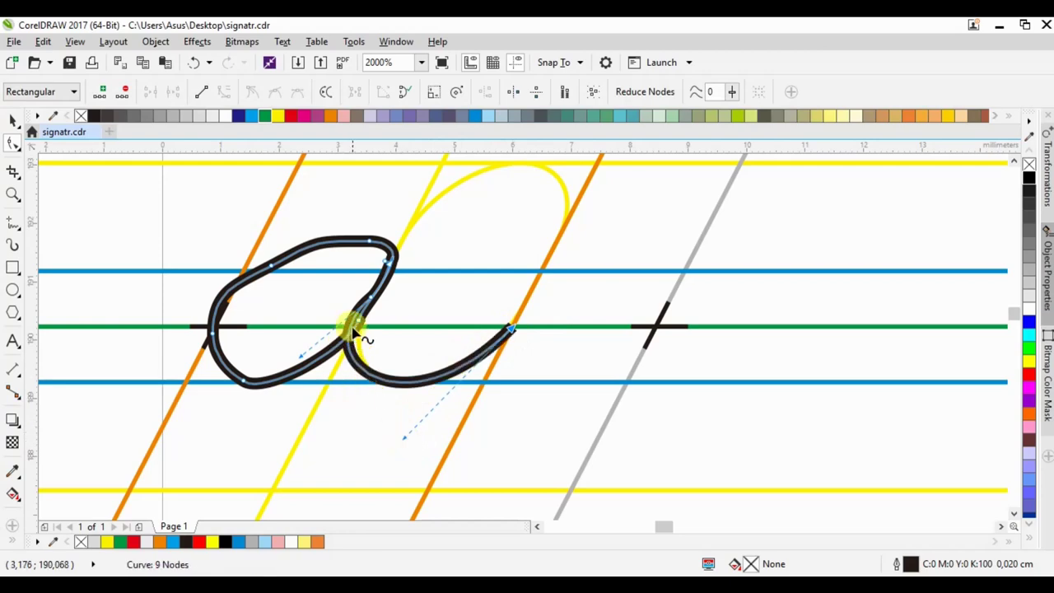
pyautogui.moveTo(302, 361)
pyautogui.mouseDown()
pyautogui.moveTo(321, 362)
pyautogui.moveTo(393, 275)
pyautogui.mouseUp()
# Remove the top hook and sharp corner, pulling the upstroke toward the top guide
pyautogui.doubleClick(392, 273)
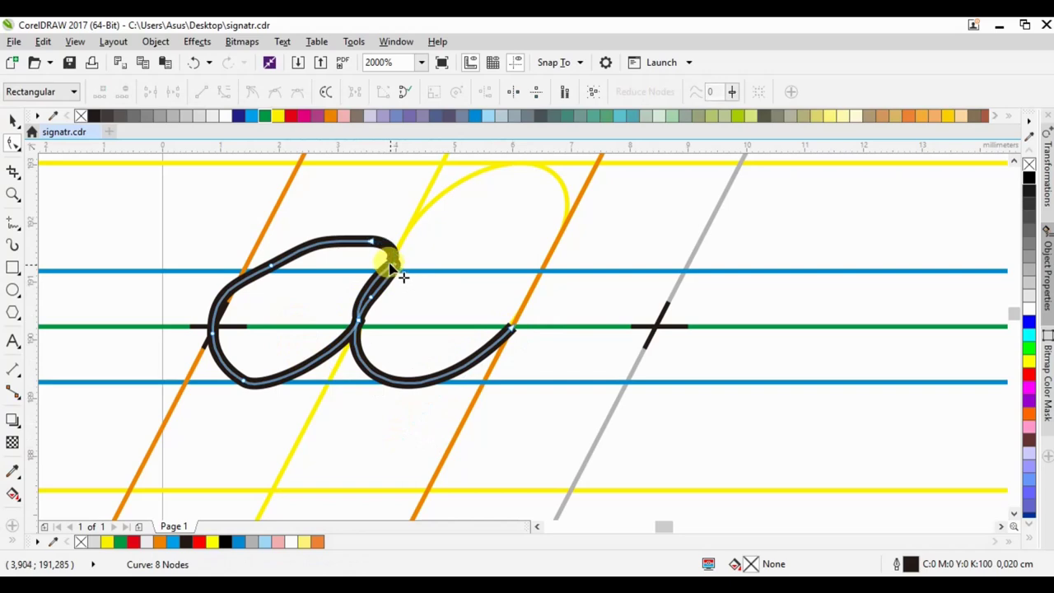
pyautogui.doubleClick(391, 265)
pyautogui.moveTo(393, 269); pyautogui.dragTo(402, 240)
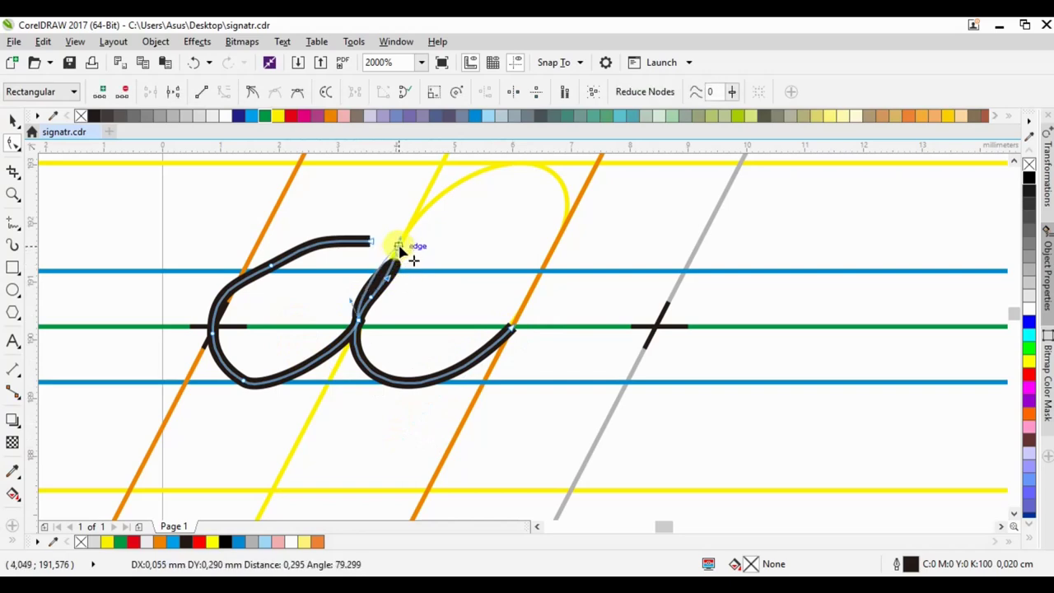
pyautogui.moveTo(360, 302); pyautogui.dragTo(384, 307)
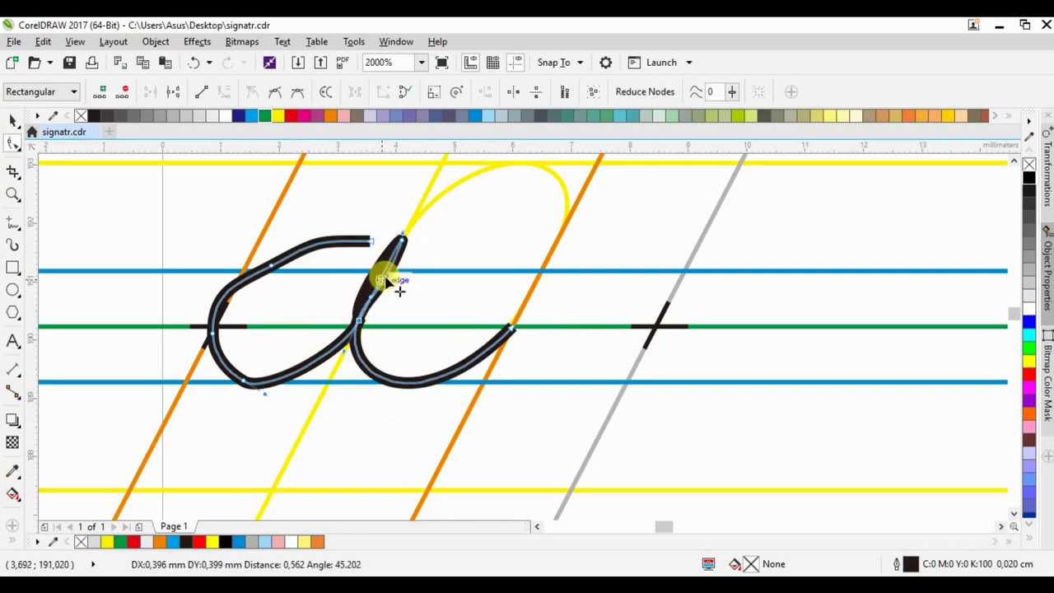
pyautogui.press('Delete')
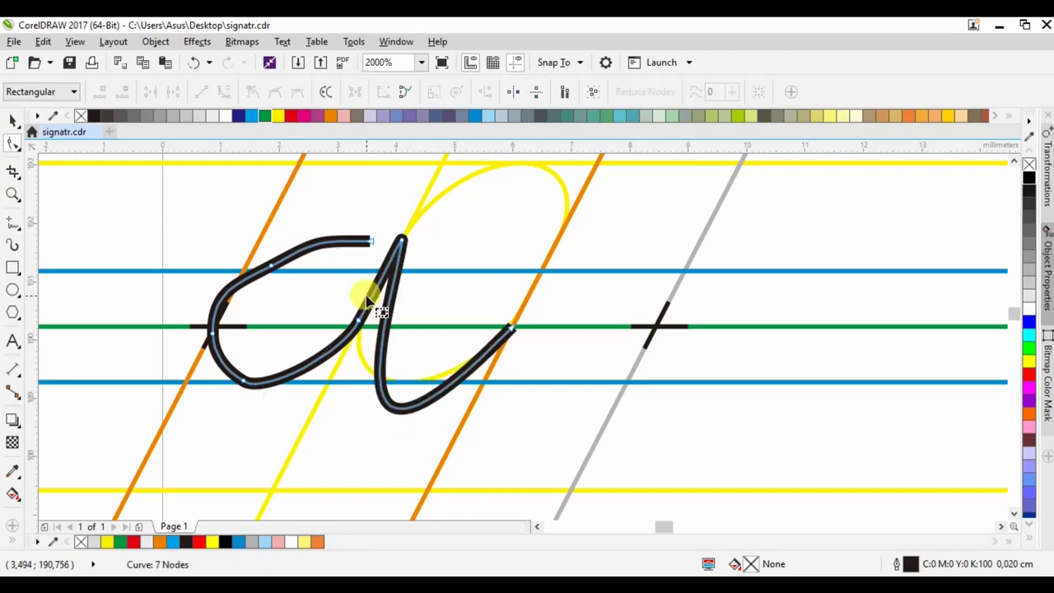
pyautogui.doubleClick(369, 319)
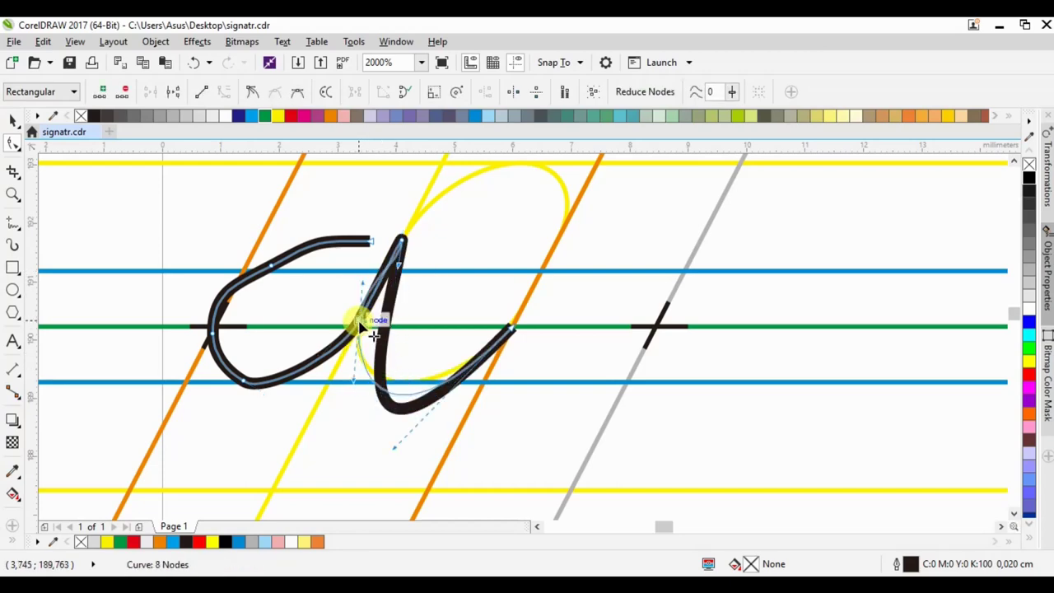
pyautogui.moveTo(369, 320)
pyautogui.mouseDown()
pyautogui.moveTo(401, 266)
pyautogui.moveTo(372, 284)
pyautogui.moveTo(369, 312)
pyautogui.mouseUp()
pyautogui.click(365, 306)
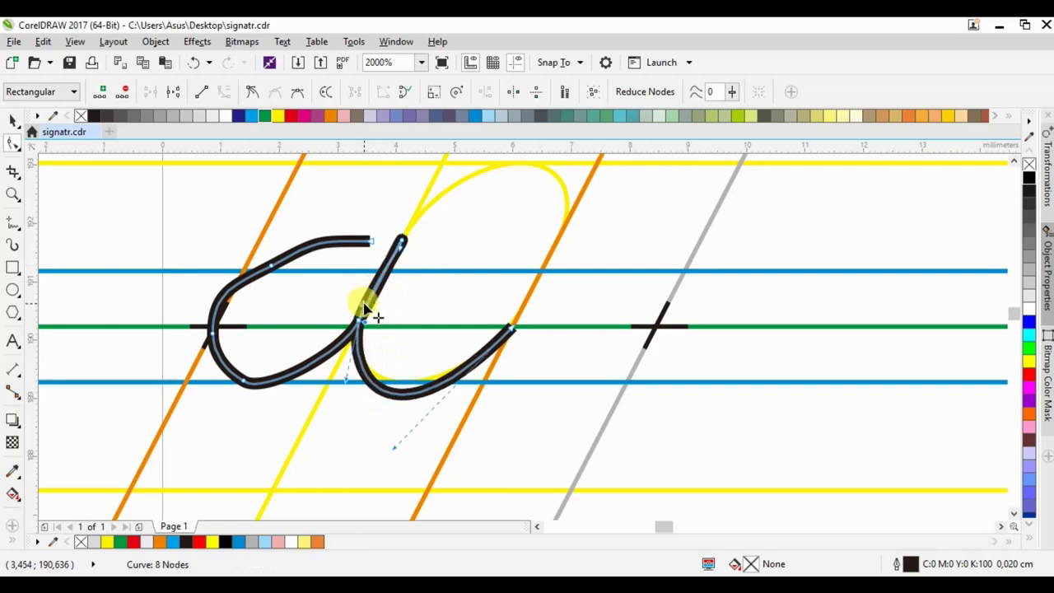
# Round out the a's left bowl by removing nodes and reshaping its curves
pyautogui.doubleClick(245, 386)
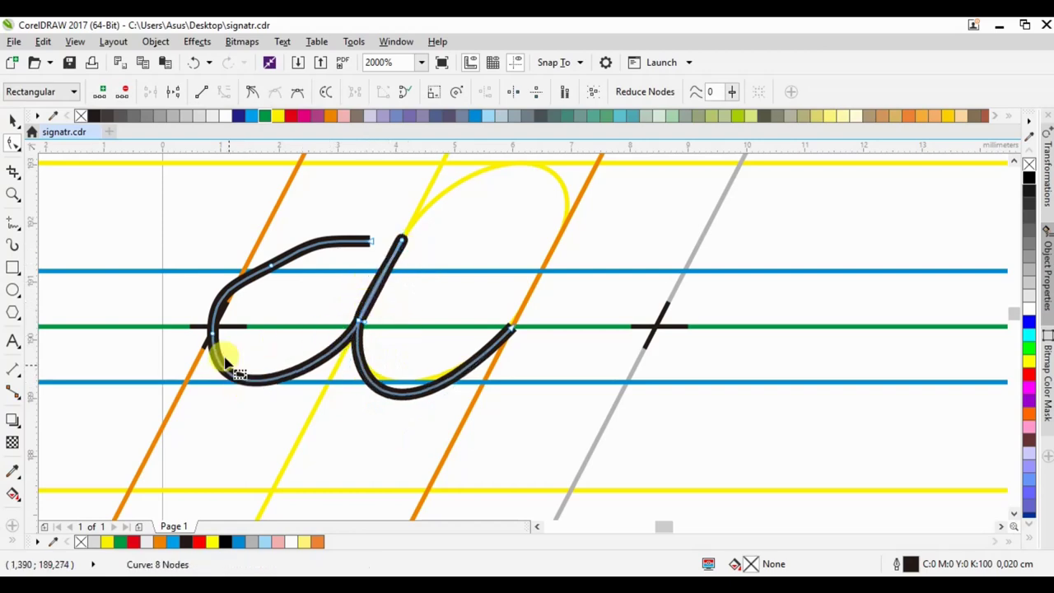
pyautogui.moveTo(217, 330); pyautogui.dragTo(243, 282)
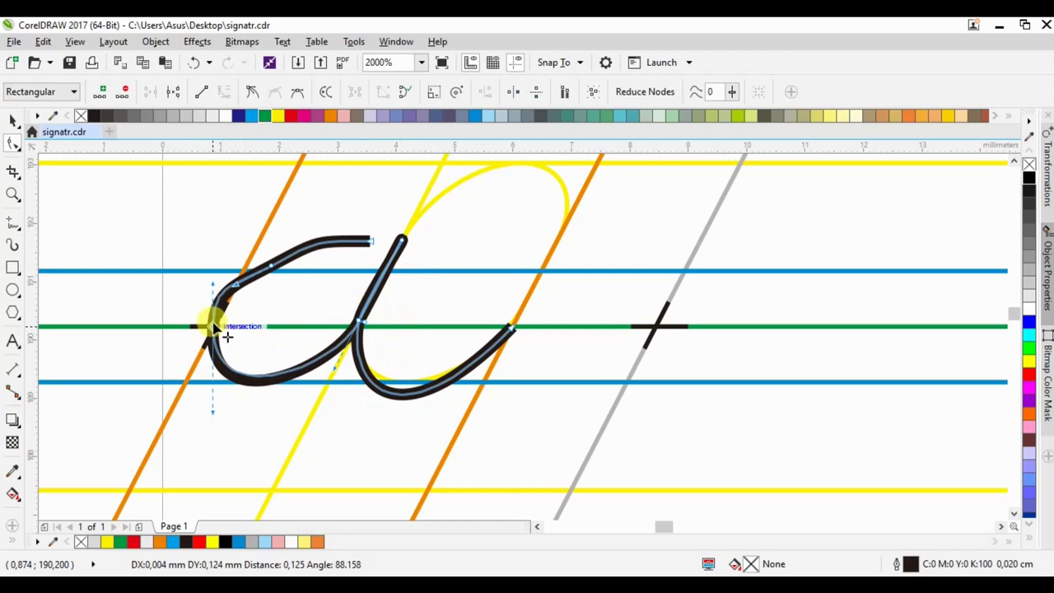
pyautogui.doubleClick(275, 265)
pyautogui.moveTo(237, 286); pyautogui.dragTo(256, 261)
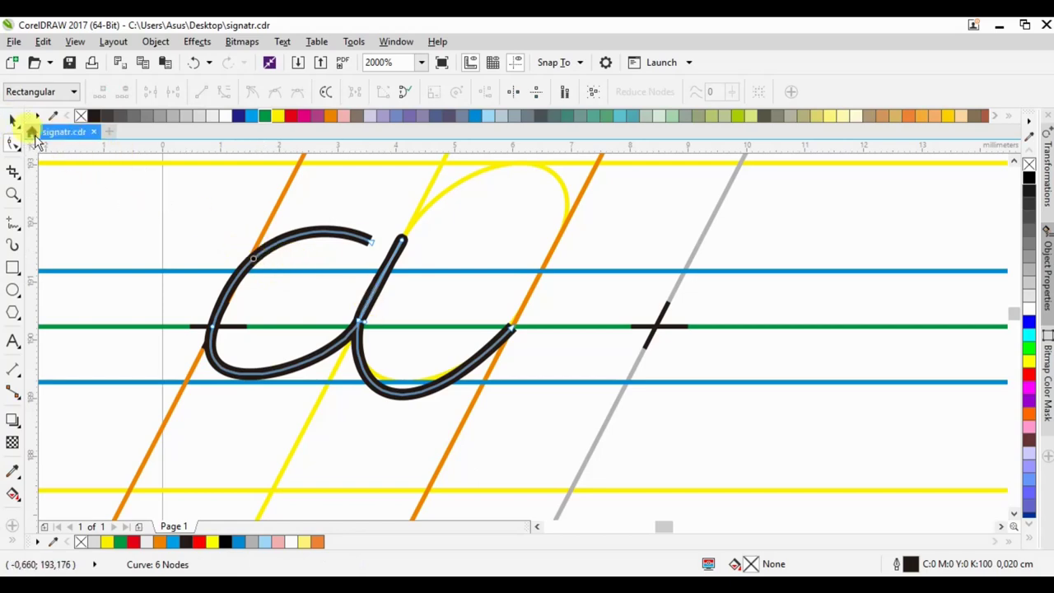
pyautogui.click(12, 120)
# Place a copy of the a to the right and join the second copy onto the first
pyautogui.scroll(-2, 128, 251)
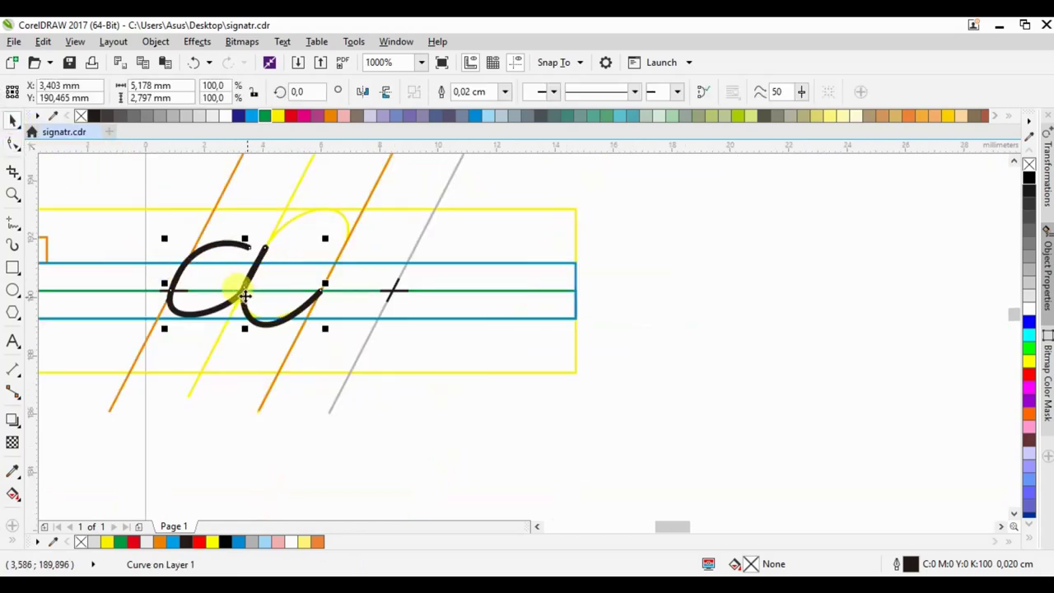
pyautogui.moveTo(235, 287)
pyautogui.mouseDown()
pyautogui.moveTo(861, 289)
pyautogui.moveTo(861, 371)
pyautogui.mouseUp()
pyautogui.press('F10')
pyautogui.click(12, 120)
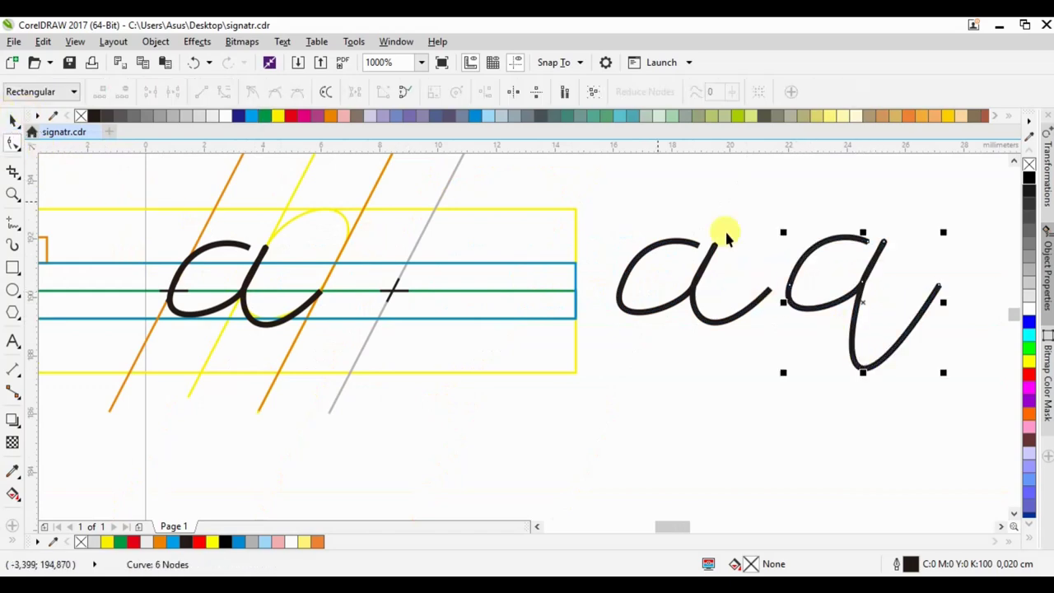
pyautogui.moveTo(788, 283); pyautogui.dragTo(768, 287)
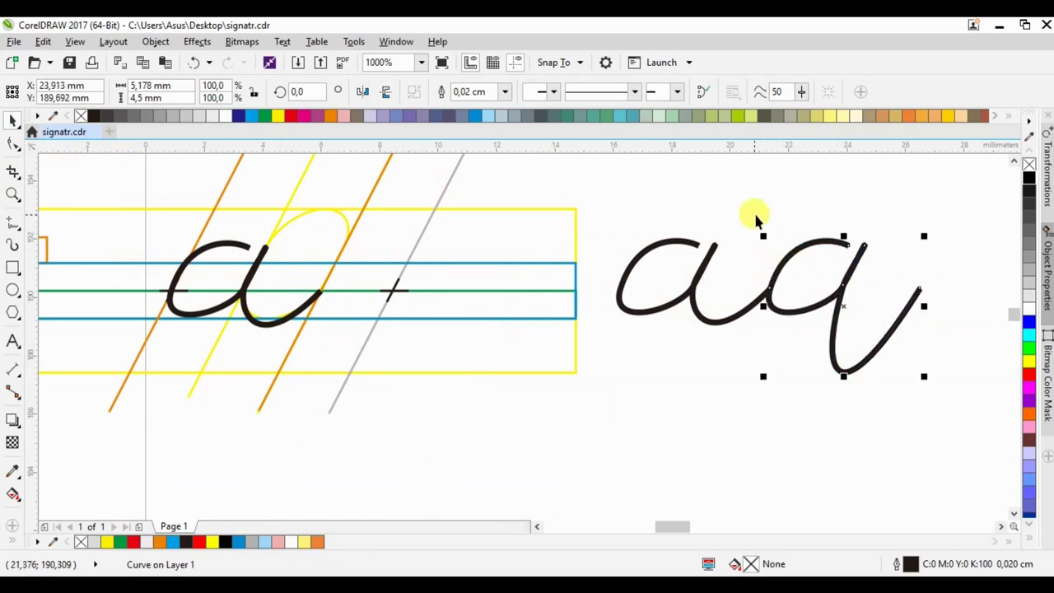
pyautogui.click(478, 202)
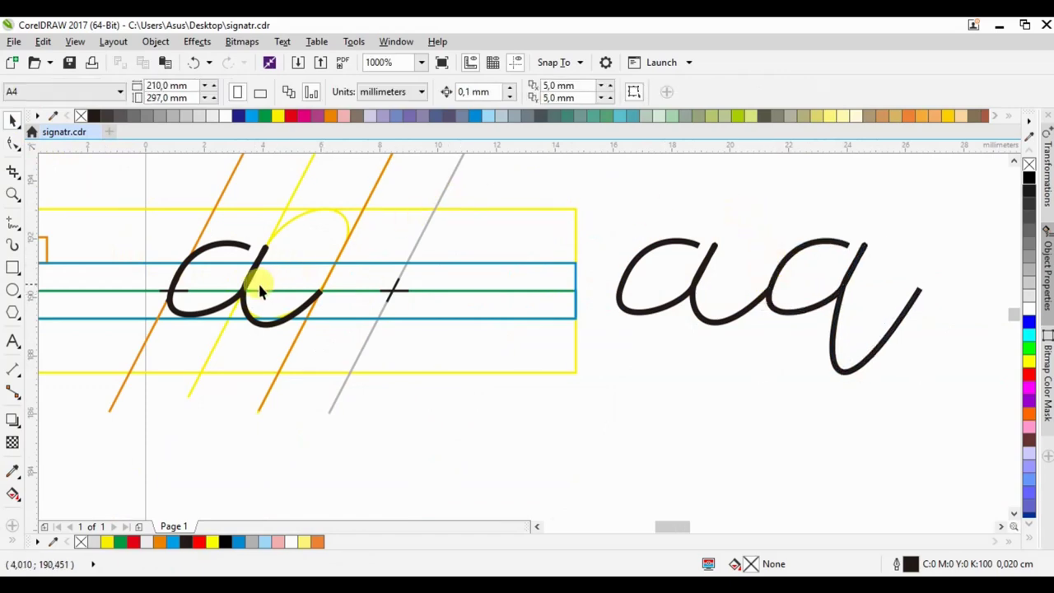
pyautogui.press('F10')
pyautogui.click(231, 250)
# Pull the a's end upward into a tall d ascender
pyautogui.moveTo(263, 250); pyautogui.dragTo(306, 169)
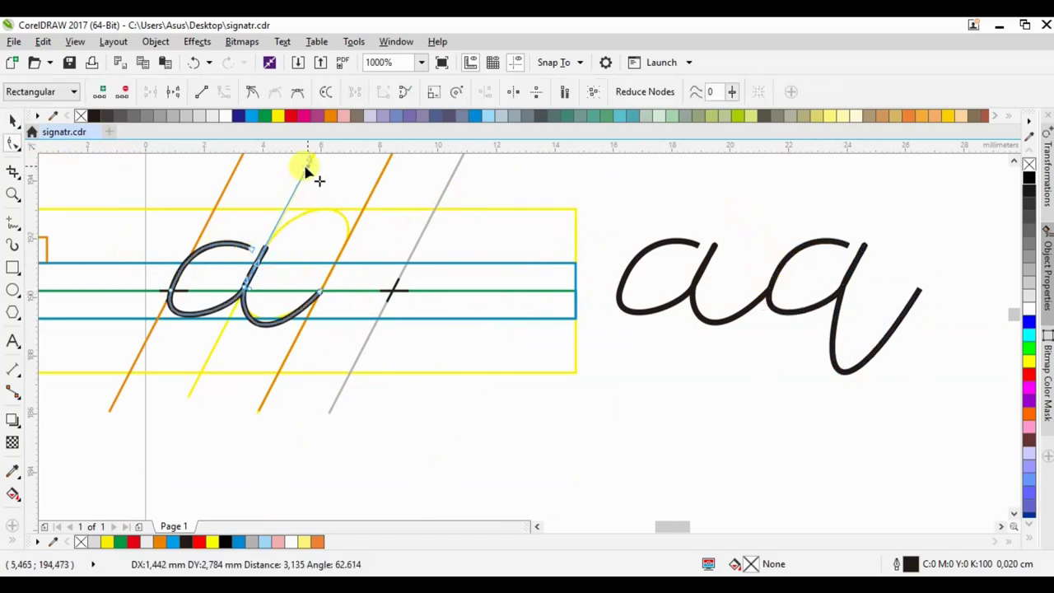
pyautogui.scroll(2, 177, 194)
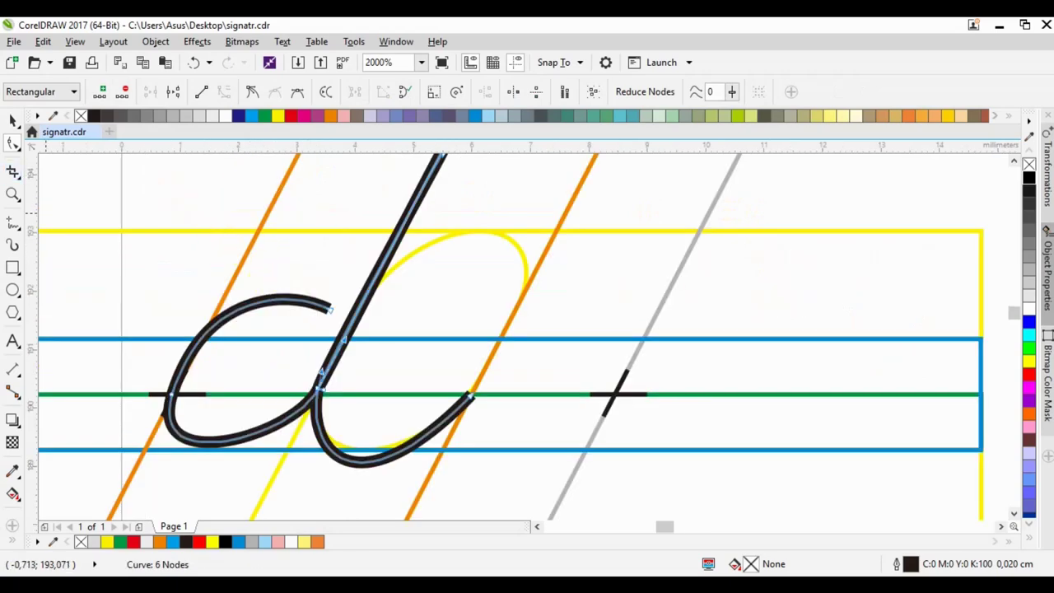
pyautogui.press('space')
pyautogui.click(229, 194)
pyautogui.scroll(-2, 288, 305)
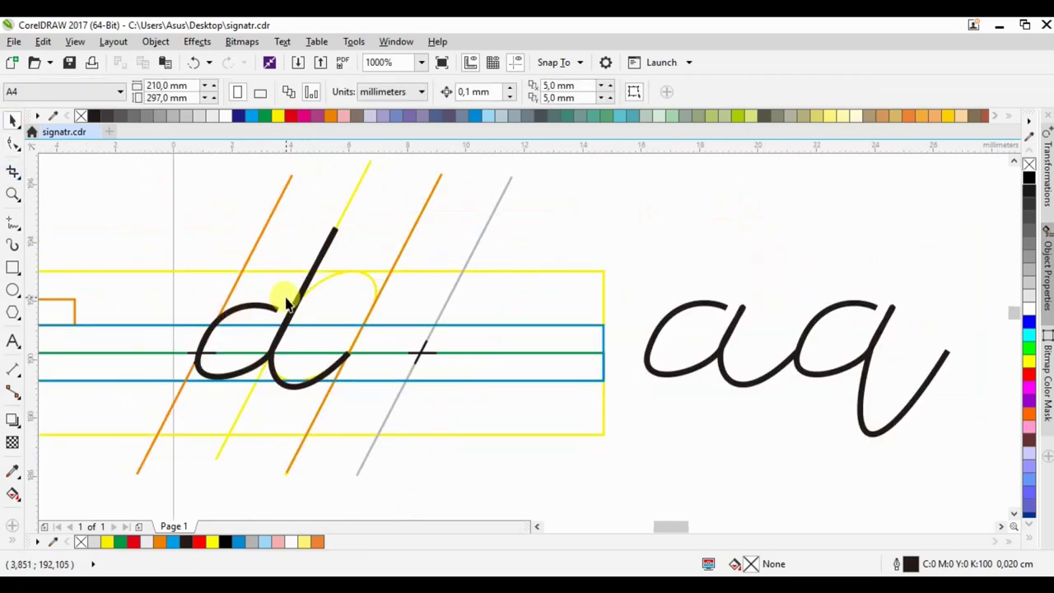
# Reshape the ascender top into a narrow closed loop
pyautogui.doubleClick(321, 260)
pyautogui.scroll(2, 322, 252)
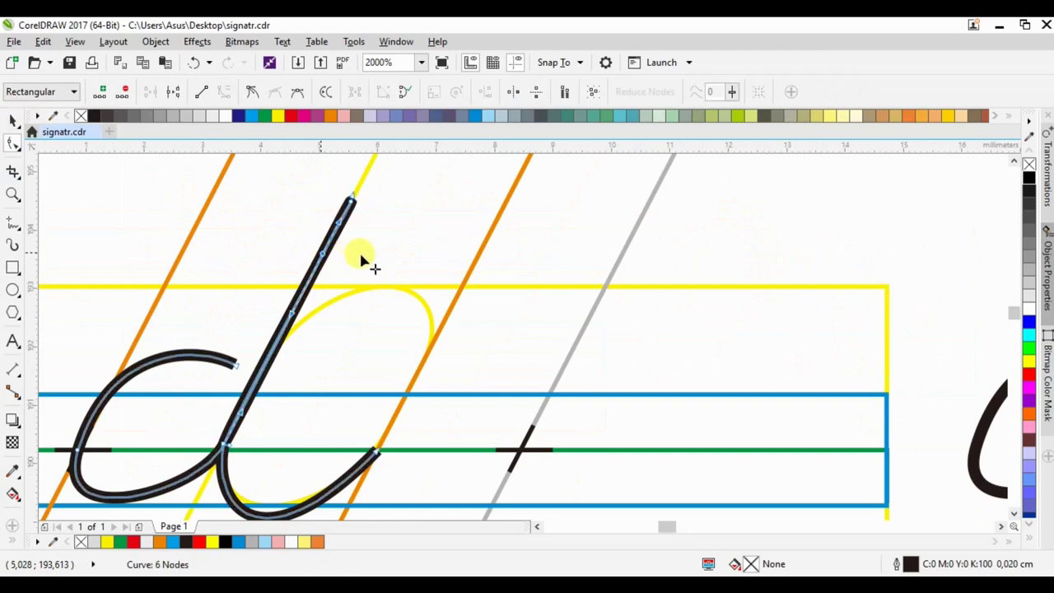
pyautogui.moveTo(370, 267)
pyautogui.mouseDown()
pyautogui.moveTo(384, 261)
pyautogui.moveTo(392, 221)
pyautogui.moveTo(368, 208)
pyautogui.moveTo(377, 170)
pyautogui.moveTo(369, 189)
pyautogui.moveTo(387, 174)
pyautogui.mouseUp()
pyautogui.click(360, 195)
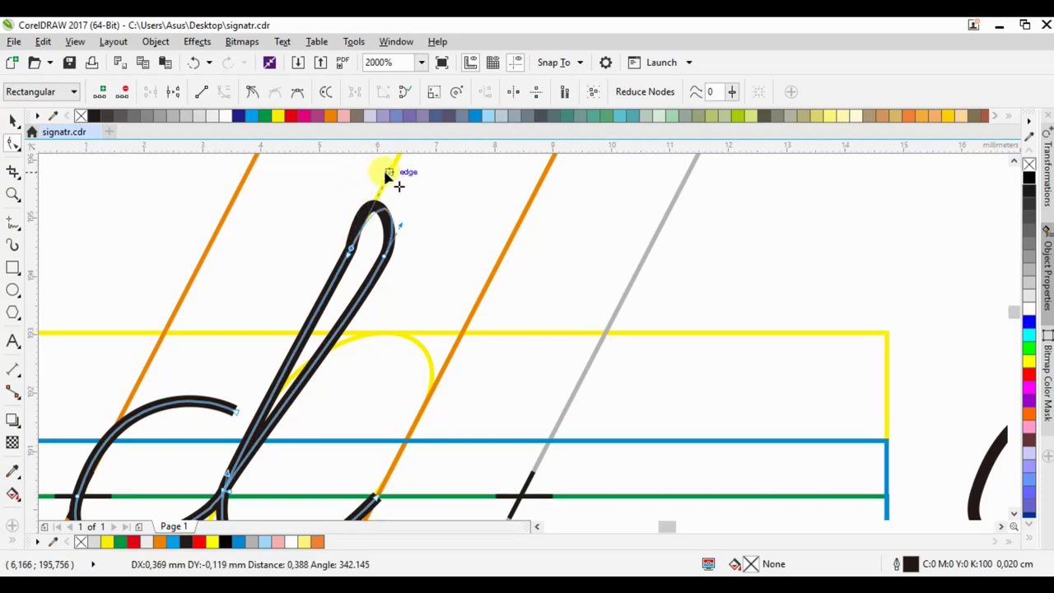
pyautogui.scroll(-5, 346, 287)
pyautogui.scroll(5, 321, 350)
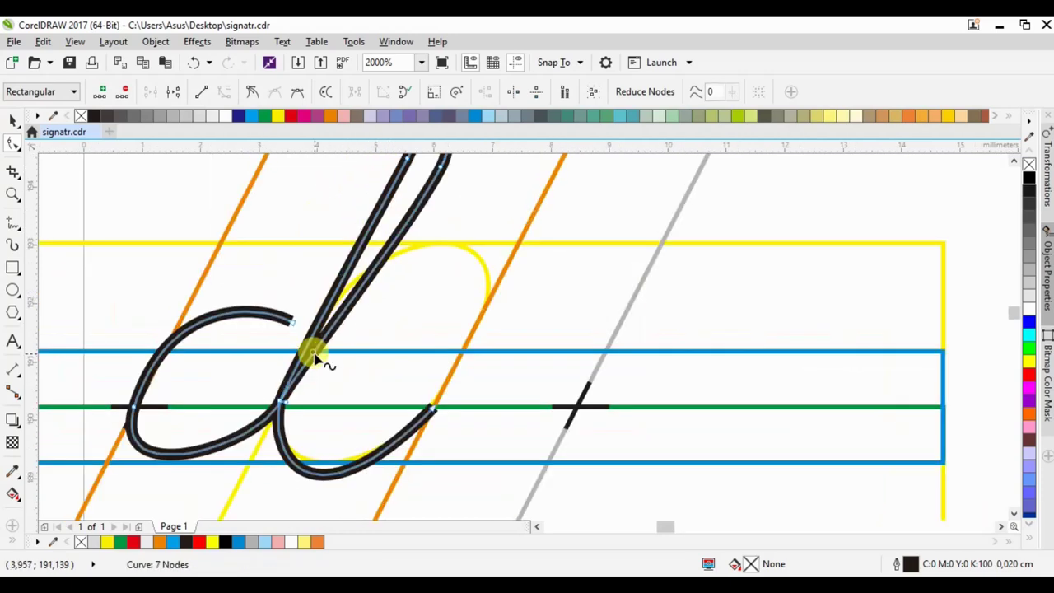
pyautogui.moveTo(332, 302); pyautogui.dragTo(346, 283)
pyautogui.scroll(-1, 350, 282)
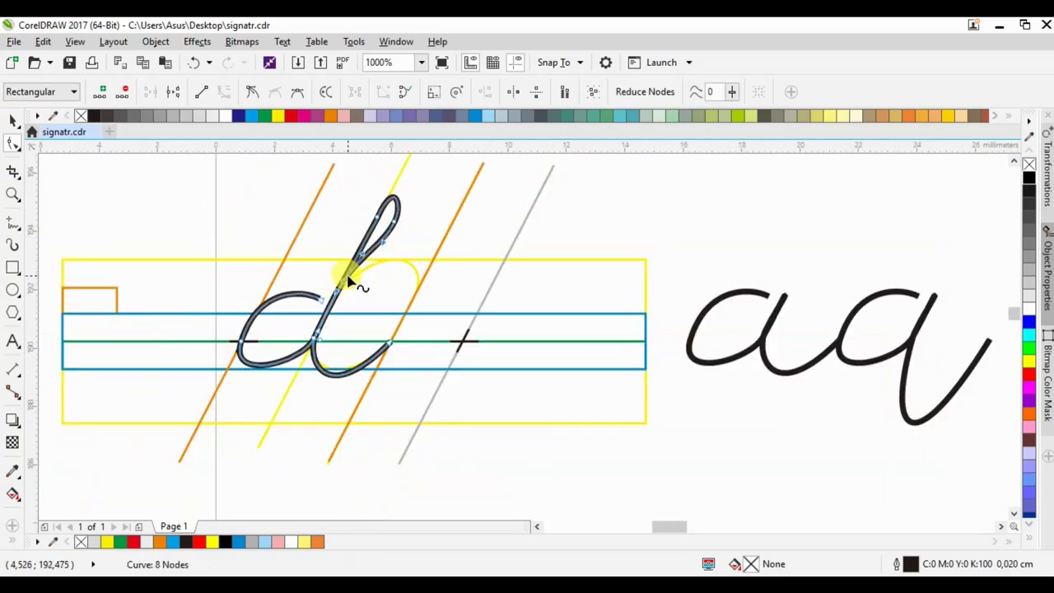
pyautogui.click(12, 121)
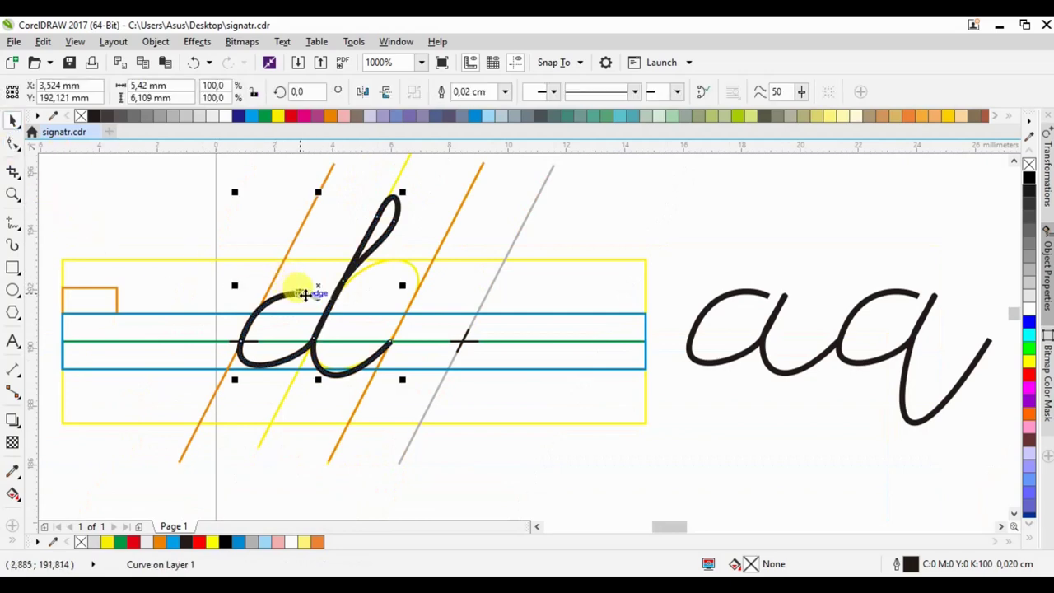
# Drop a copy of the d below the aa letters and undo a stray test line
pyautogui.moveTo(306, 294); pyautogui.dragTo(747, 412)
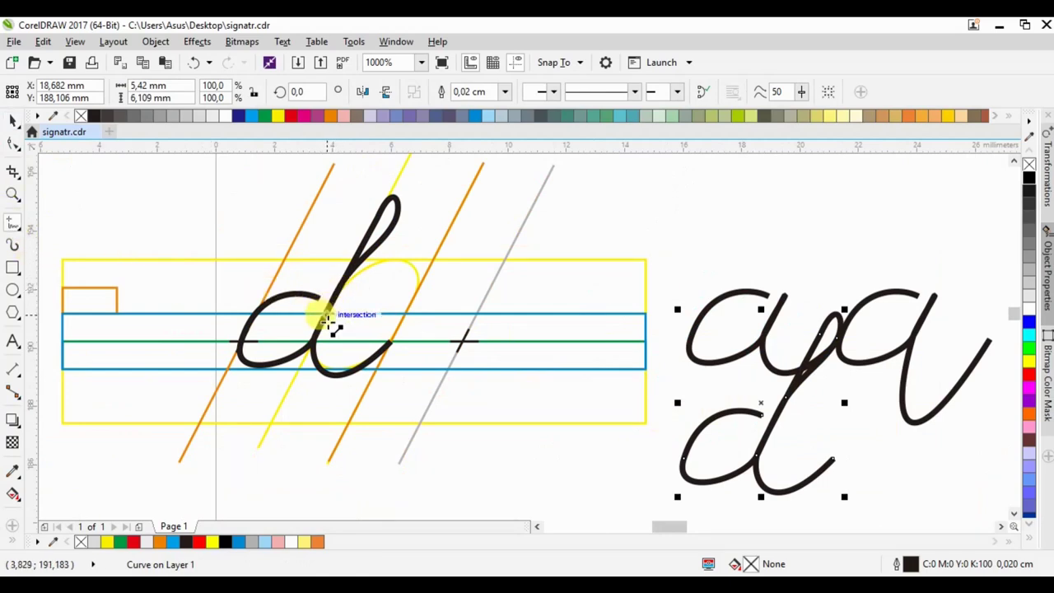
pyautogui.moveTo(328, 319); pyautogui.dragTo(242, 475)
pyautogui.click(243, 475)
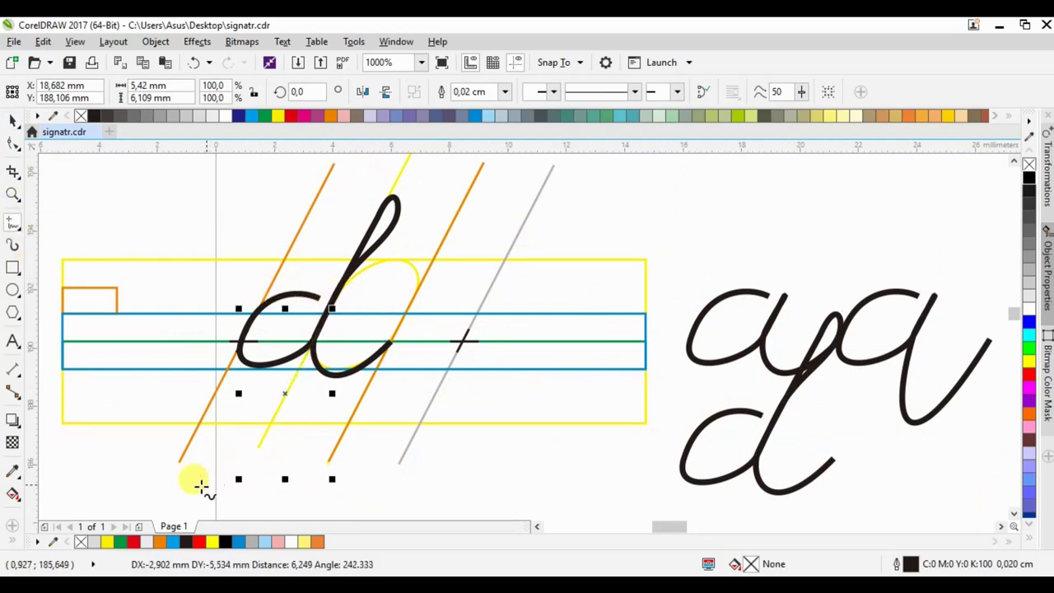
pyautogui.click(205, 63)
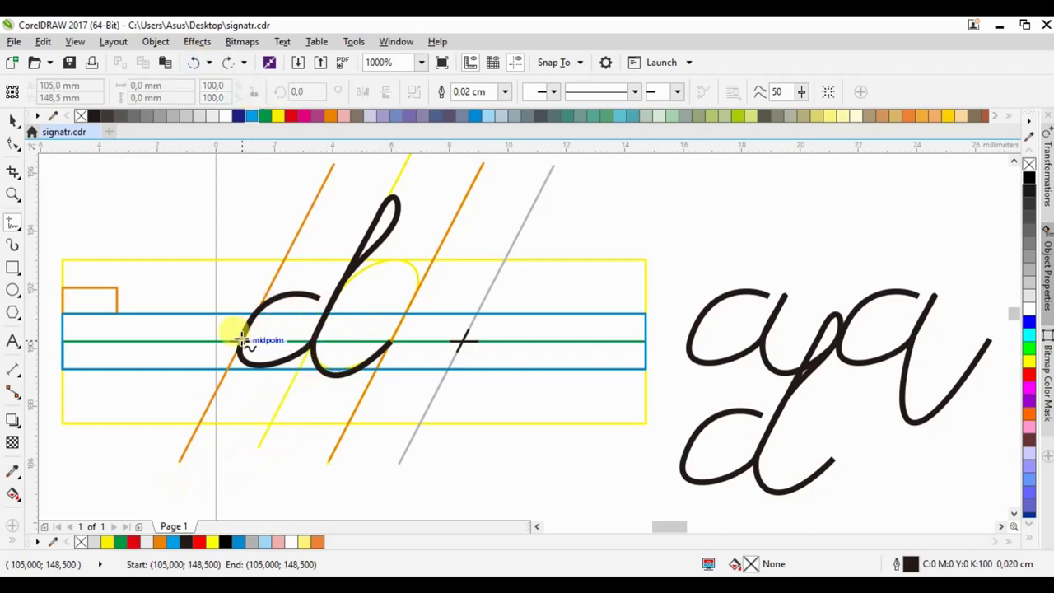
# Draw a freehand descender stroke from the guide midpoint and delete its extra nodes
pyautogui.moveTo(242, 339)
pyautogui.mouseDown()
pyautogui.moveTo(235, 404)
pyautogui.moveTo(380, 368)
pyautogui.moveTo(388, 340)
pyautogui.mouseUp()
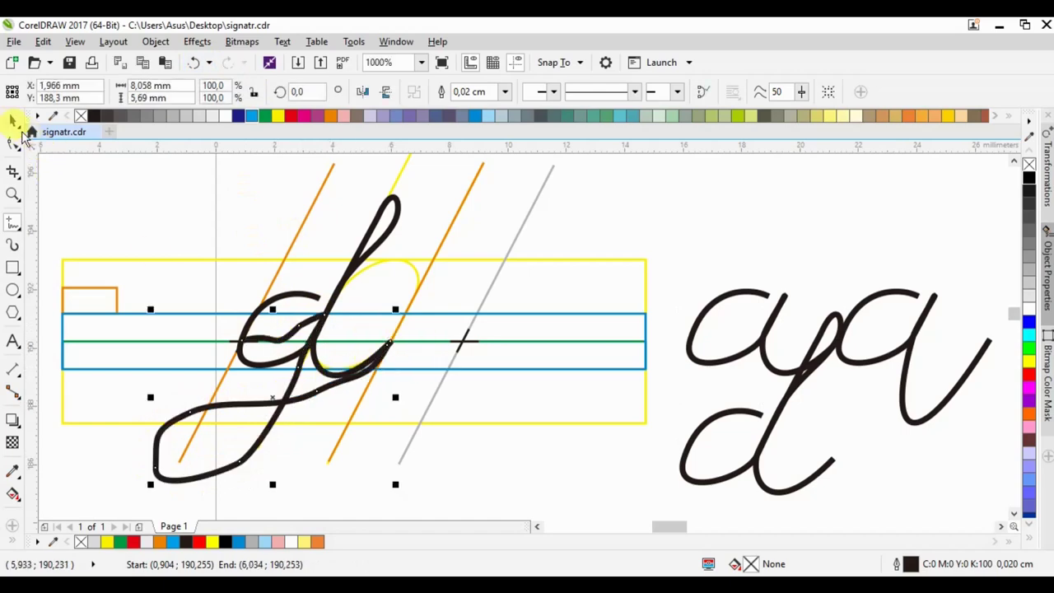
pyautogui.click(12, 143)
pyautogui.click(294, 326)
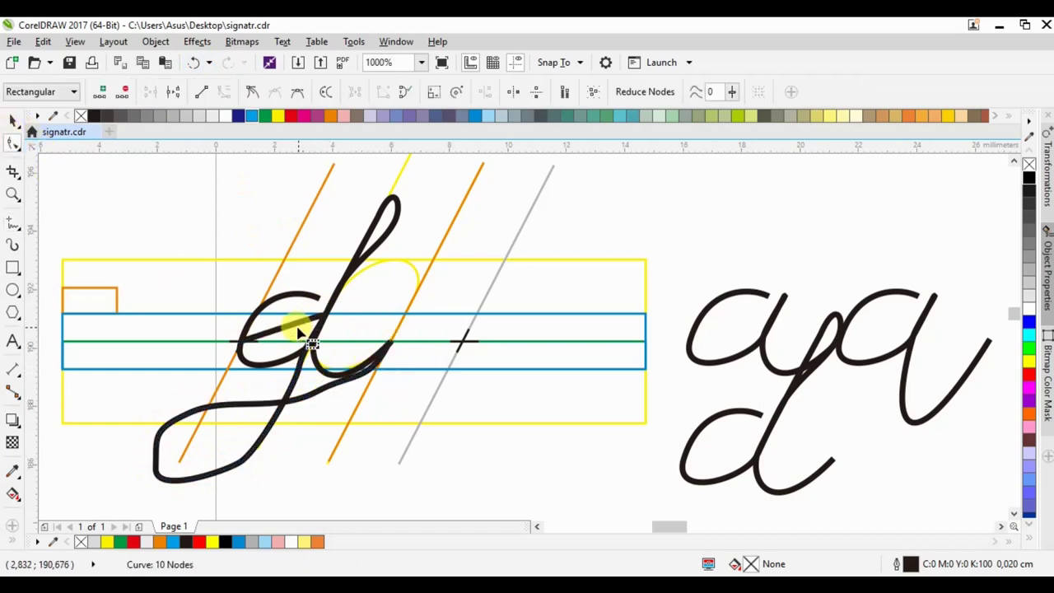
pyautogui.press('Delete')
pyautogui.doubleClick(300, 370)
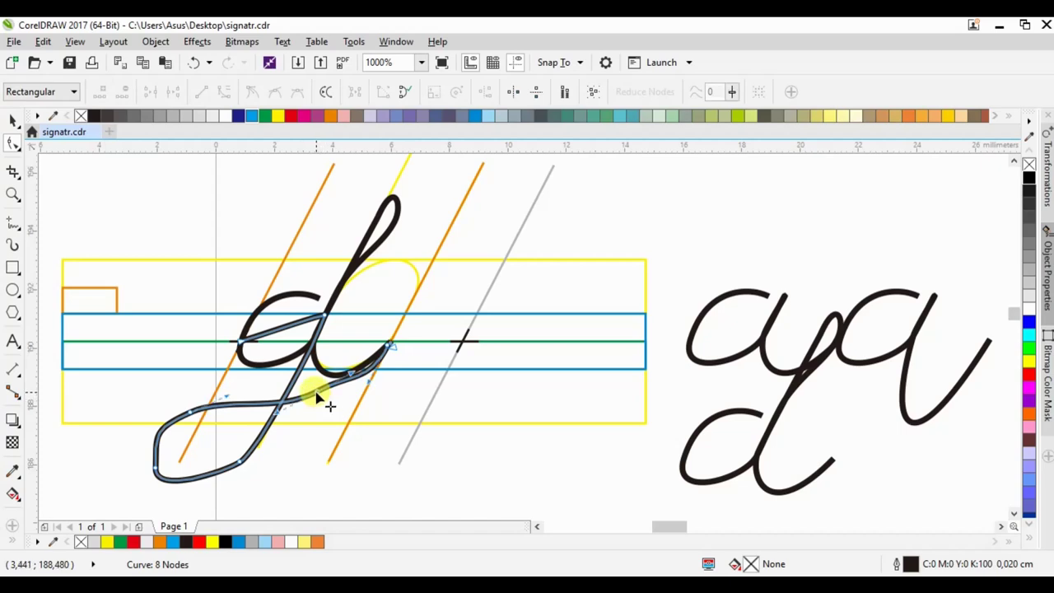
pyautogui.doubleClick(316, 397)
pyautogui.moveTo(191, 417); pyautogui.dragTo(159, 466)
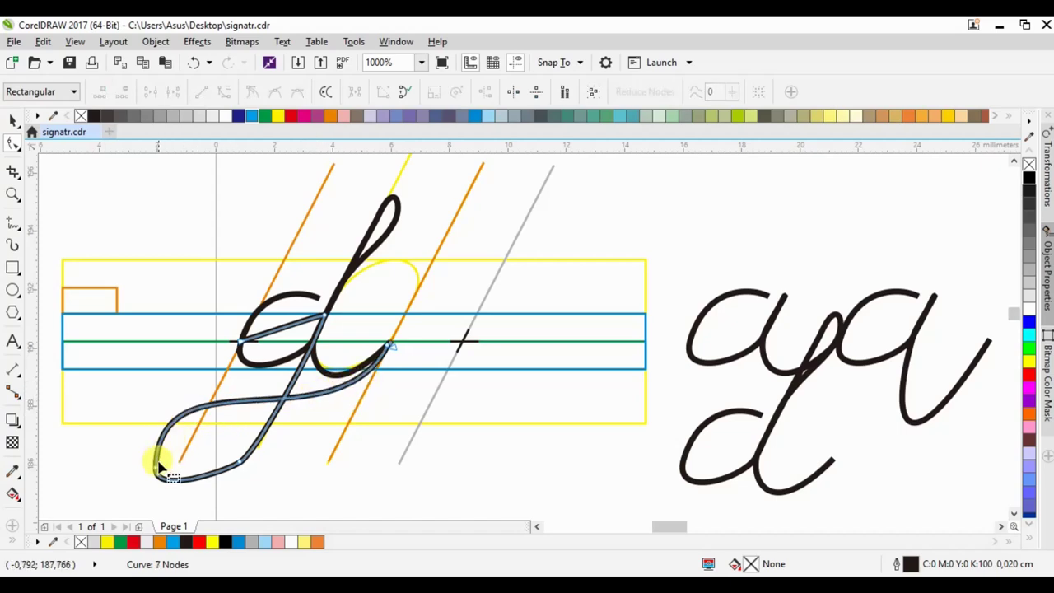
pyautogui.doubleClick(158, 469)
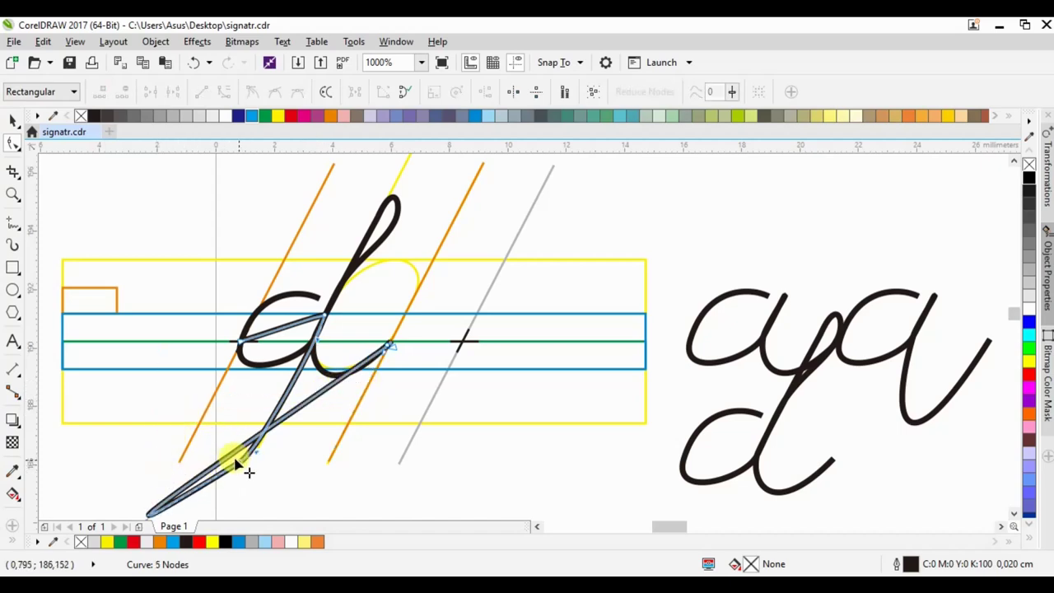
# Round out the descender's lower loop by adding and dragging nodes
pyautogui.doubleClick(275, 402)
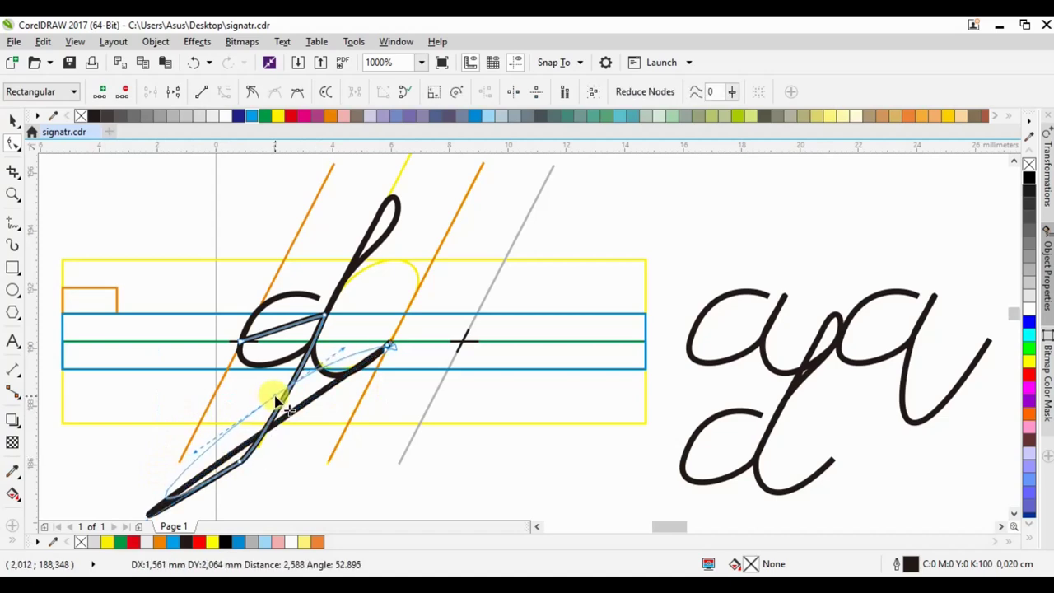
pyautogui.moveTo(275, 401); pyautogui.dragTo(266, 406)
pyautogui.moveTo(197, 466)
pyautogui.mouseDown()
pyautogui.moveTo(211, 402)
pyautogui.moveTo(170, 423)
pyautogui.mouseUp()
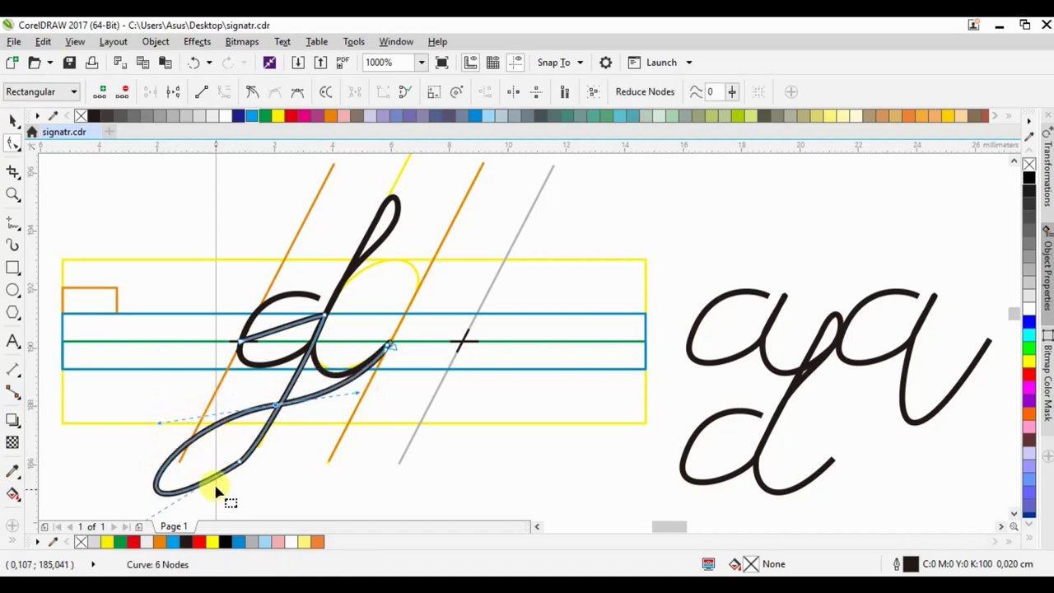
pyautogui.moveTo(268, 424)
pyautogui.mouseDown()
pyautogui.moveTo(263, 450)
pyautogui.moveTo(240, 464)
pyautogui.moveTo(206, 476)
pyautogui.moveTo(194, 454)
pyautogui.mouseUp()
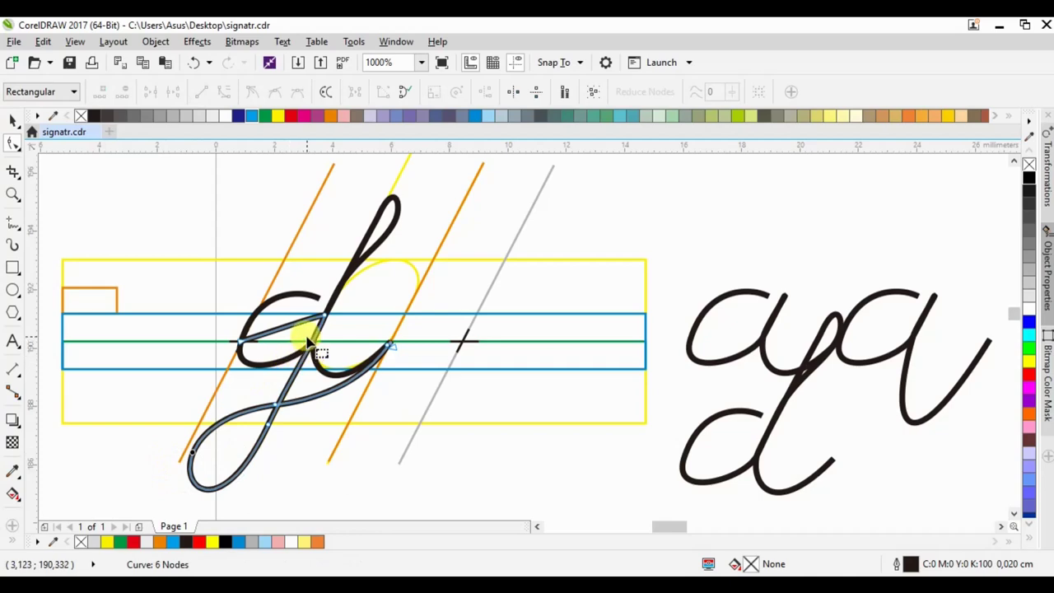
pyautogui.moveTo(257, 337); pyautogui.dragTo(694, 187)
# Move the d copy and the looped descender after aa so the word reads aady
pyautogui.click(13, 120)
pyautogui.moveTo(795, 393)
pyautogui.mouseDown()
pyautogui.moveTo(663, 466)
pyautogui.moveTo(692, 461)
pyautogui.mouseUp()
pyautogui.scroll(-2, 529, 262)
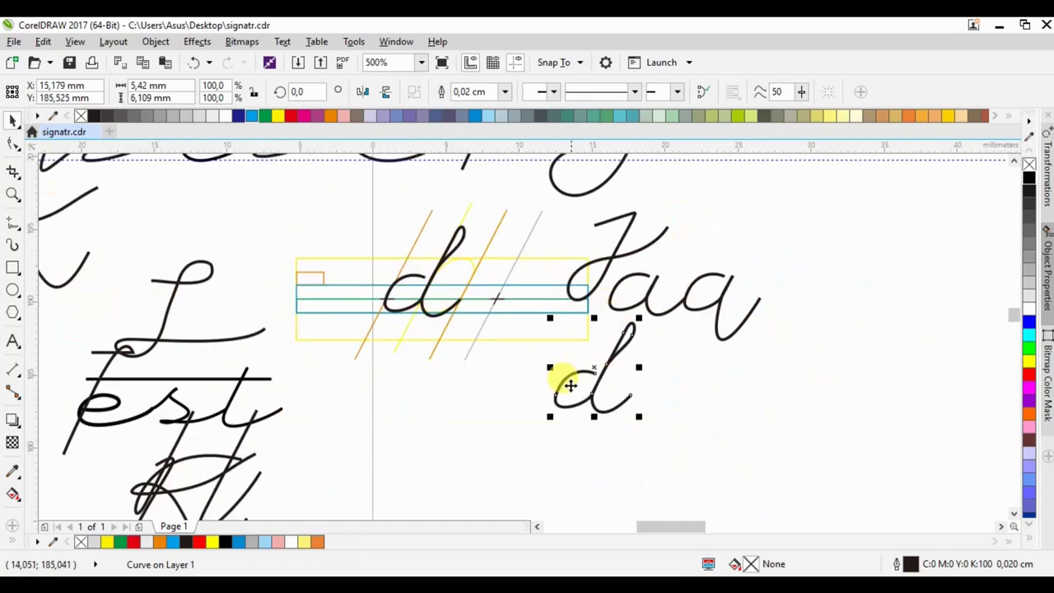
pyautogui.moveTo(570, 384); pyautogui.dragTo(758, 298)
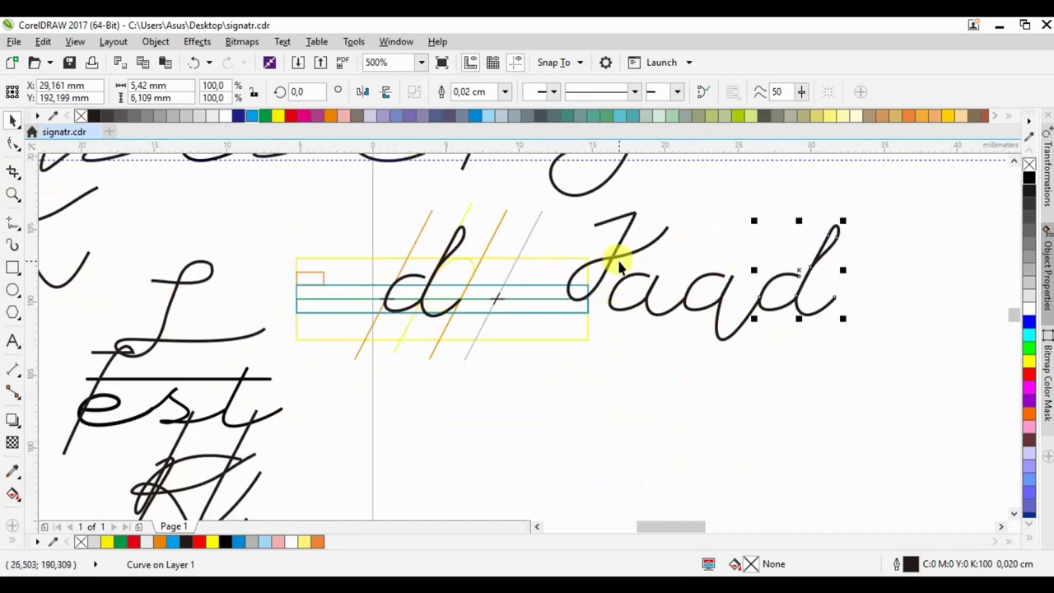
pyautogui.click(614, 255)
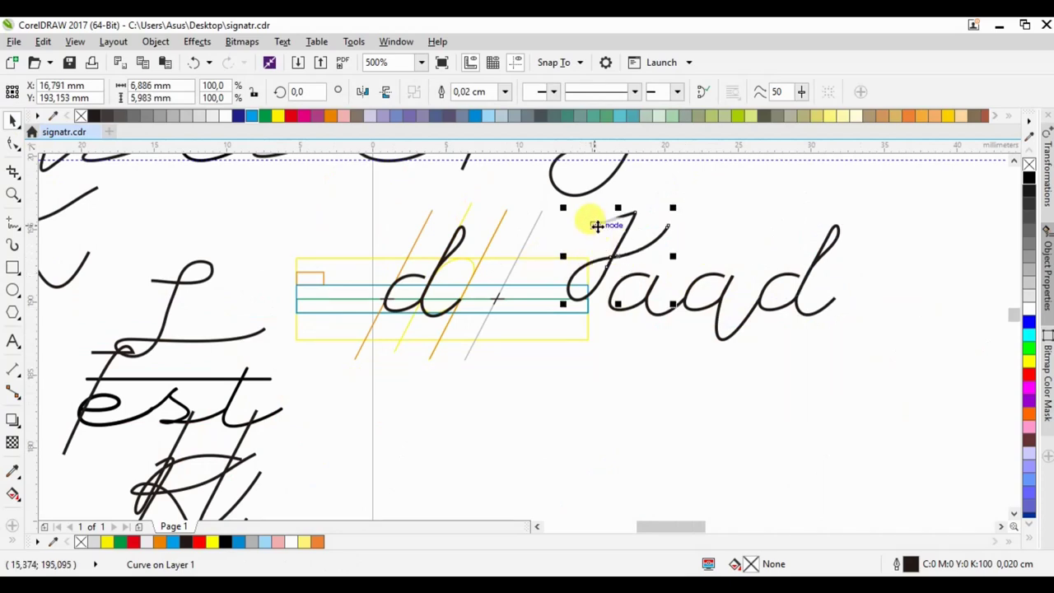
pyautogui.moveTo(595, 221); pyautogui.dragTo(836, 290)
# Reposition the d in the guide box past the grey line
pyautogui.click(713, 394)
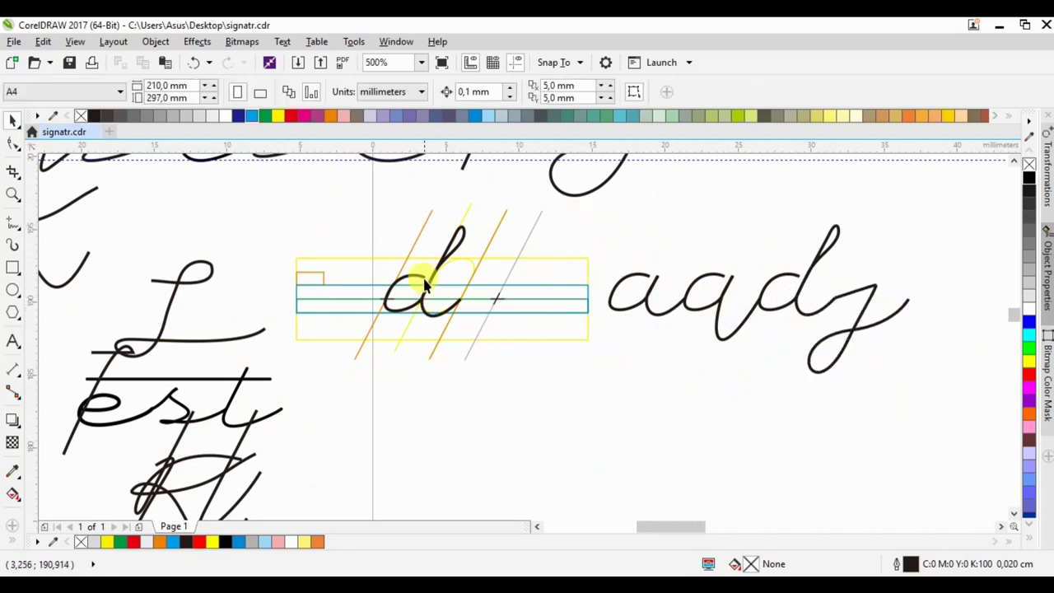
pyautogui.scroll(2, 418, 284)
pyautogui.scroll(2, 411, 299)
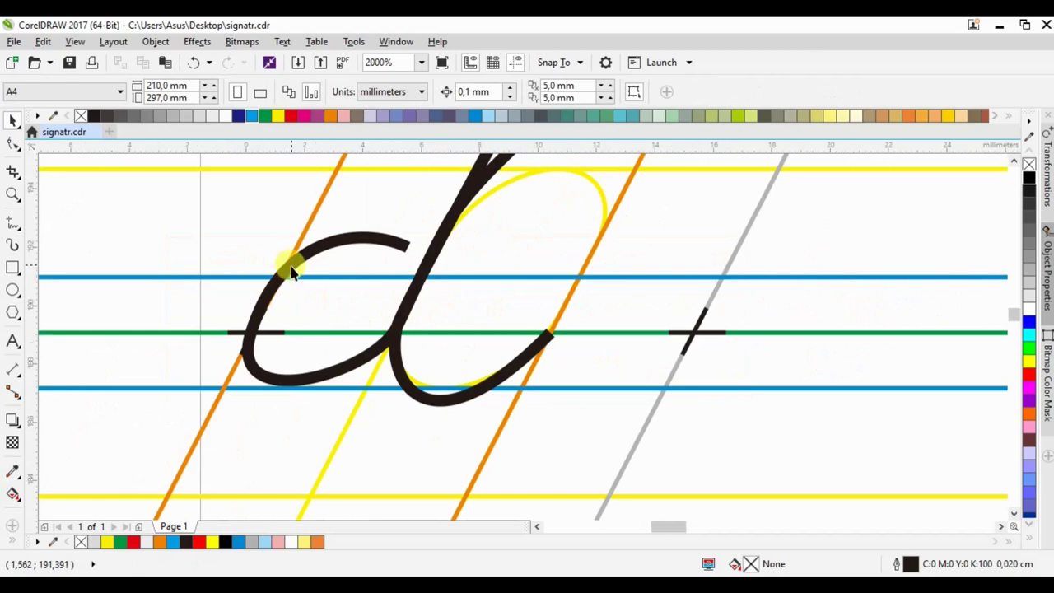
pyautogui.scroll(-2, 288, 263)
pyautogui.click(555, 284)
pyautogui.moveTo(555, 285); pyautogui.dragTo(555, 285)
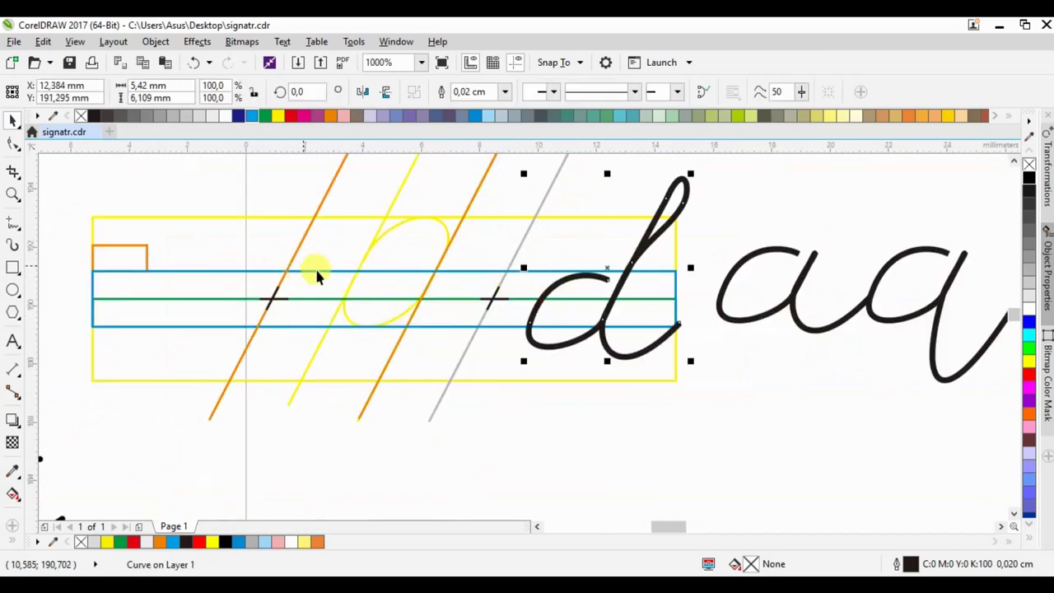
pyautogui.scroll(2, 314, 266)
# Trace a zigzag v stroke freehand from the guide cross to the upper line
pyautogui.click(13, 224)
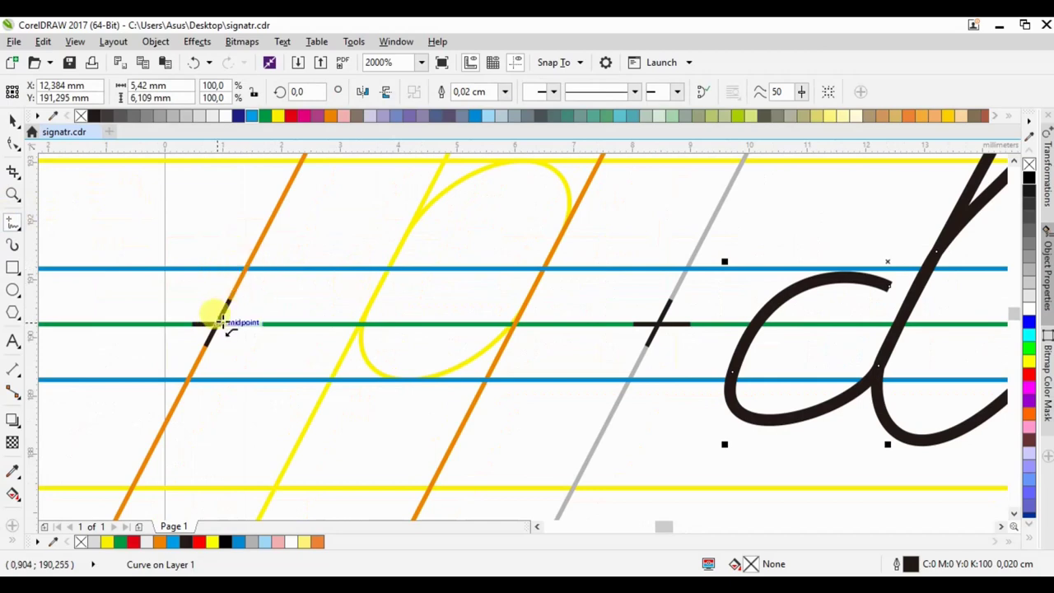
pyautogui.moveTo(222, 321); pyautogui.dragTo(290, 319)
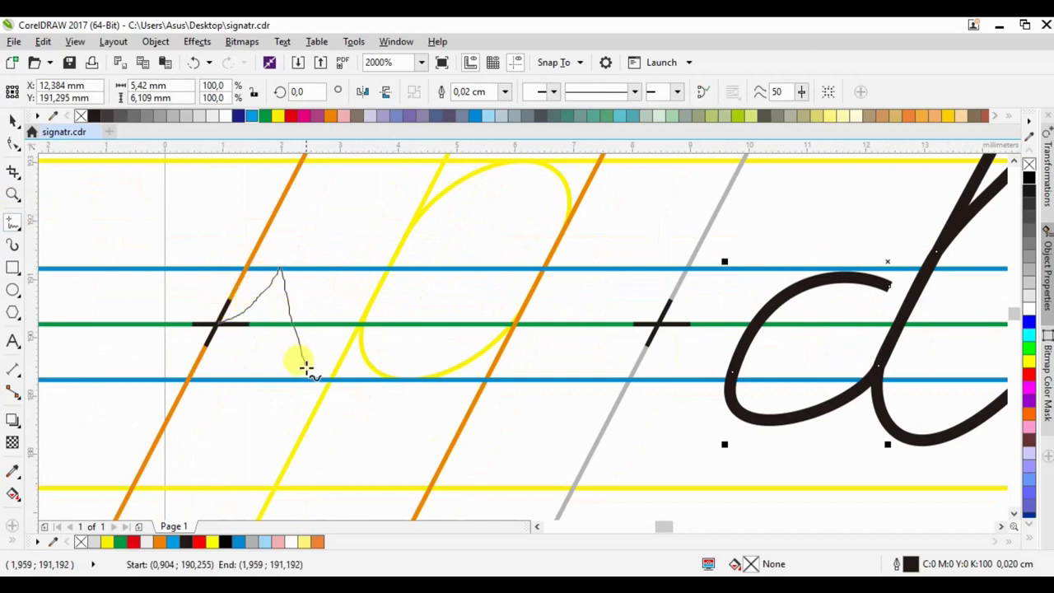
pyautogui.moveTo(305, 367)
pyautogui.mouseDown()
pyautogui.moveTo(397, 269)
pyautogui.moveTo(453, 348)
pyautogui.moveTo(516, 321)
pyautogui.mouseUp()
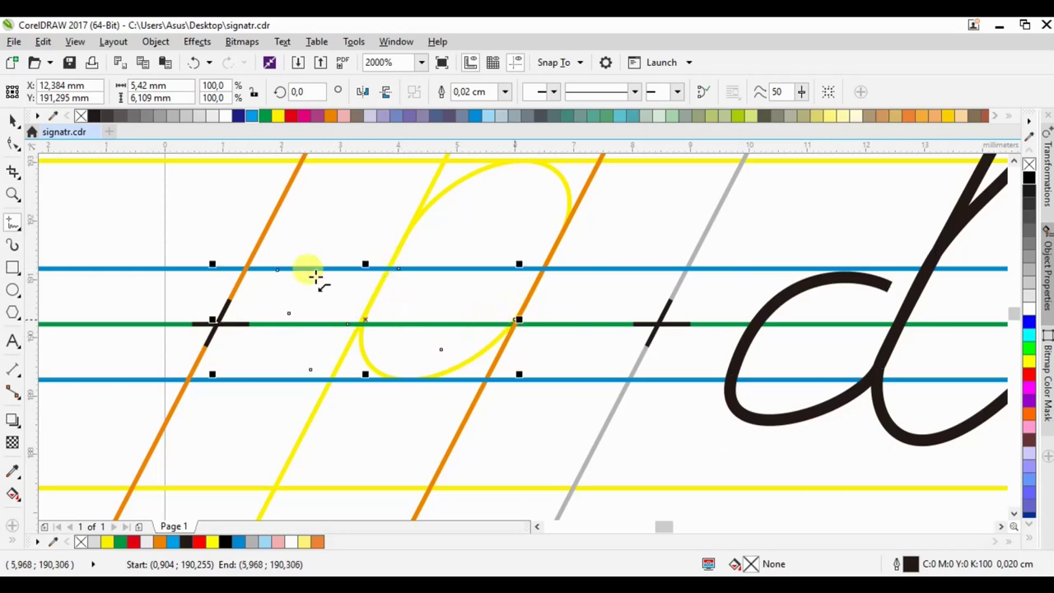
pyautogui.click(13, 144)
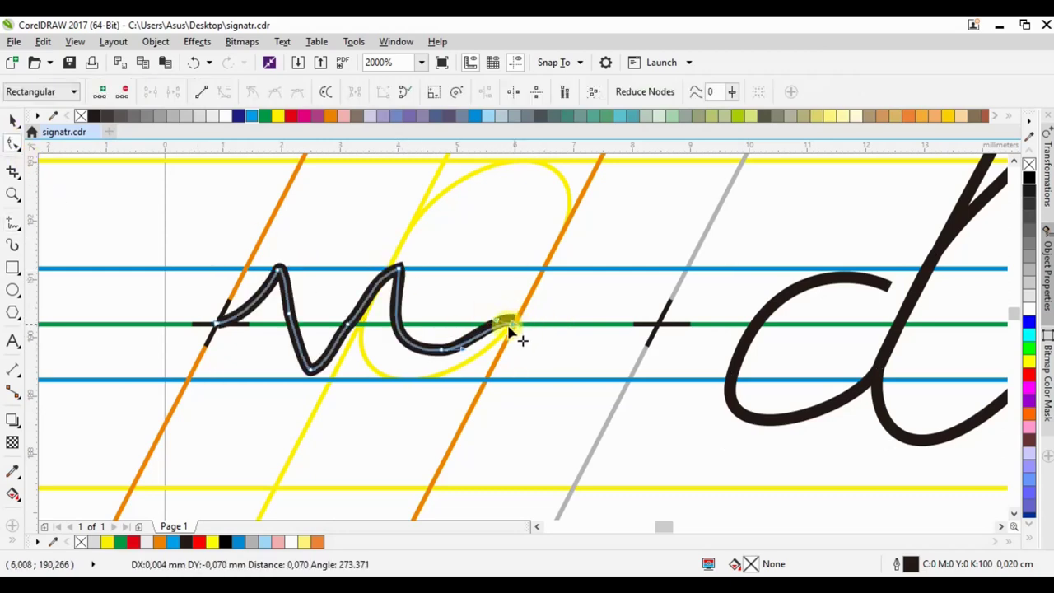
# Refine the v's valley, top peak and final curve by deleting and dragging nodes
pyautogui.moveTo(447, 348); pyautogui.dragTo(453, 360)
pyautogui.doubleClick(498, 328)
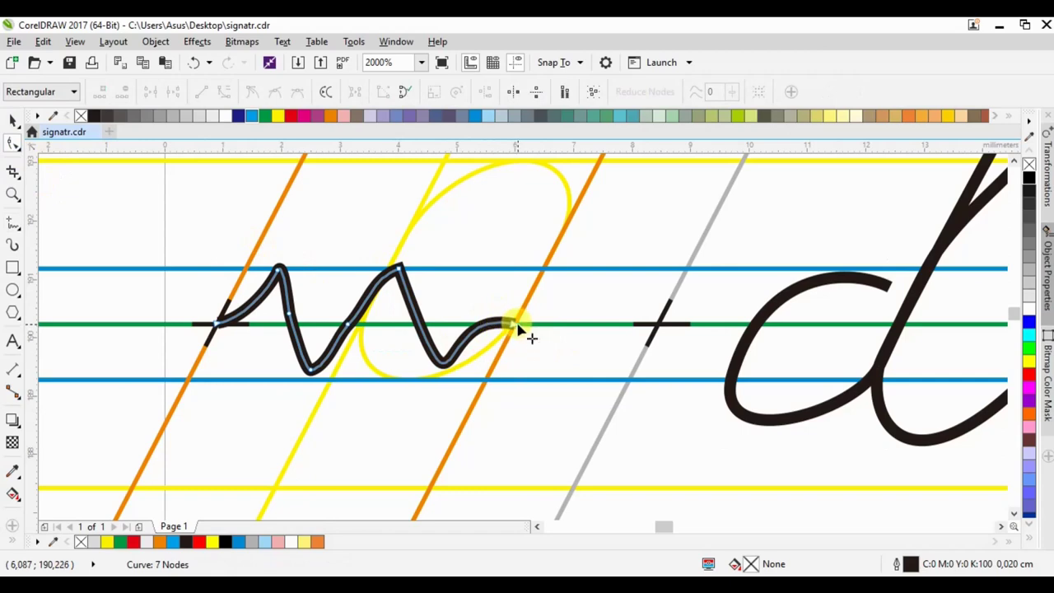
pyautogui.moveTo(517, 328)
pyautogui.mouseDown()
pyautogui.moveTo(522, 336)
pyautogui.moveTo(430, 307)
pyautogui.moveTo(478, 348)
pyautogui.moveTo(476, 461)
pyautogui.moveTo(396, 403)
pyautogui.mouseUp()
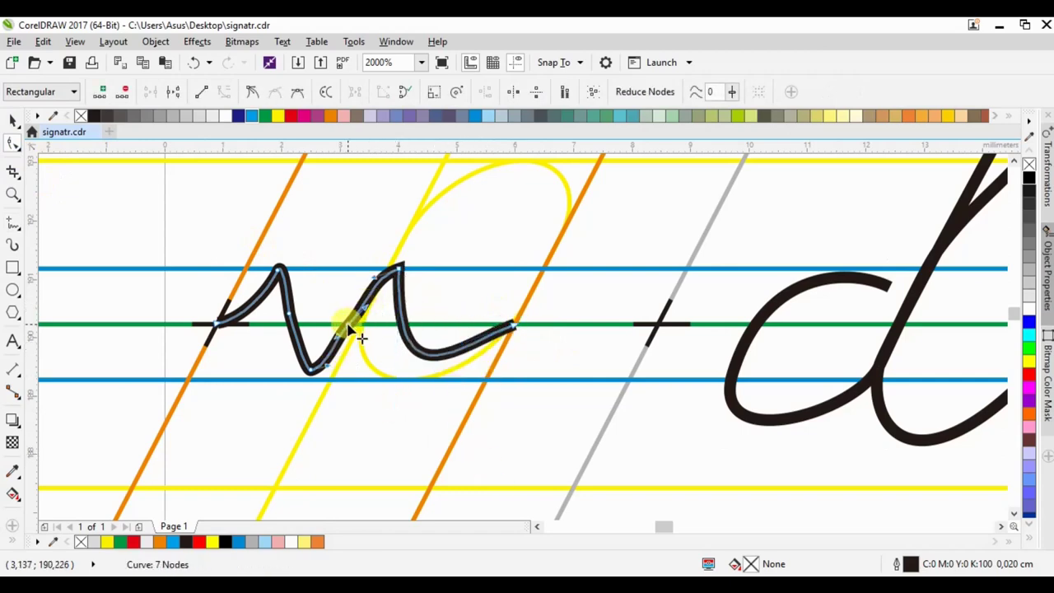
pyautogui.doubleClick(350, 329)
pyautogui.moveTo(398, 272); pyautogui.dragTo(389, 269)
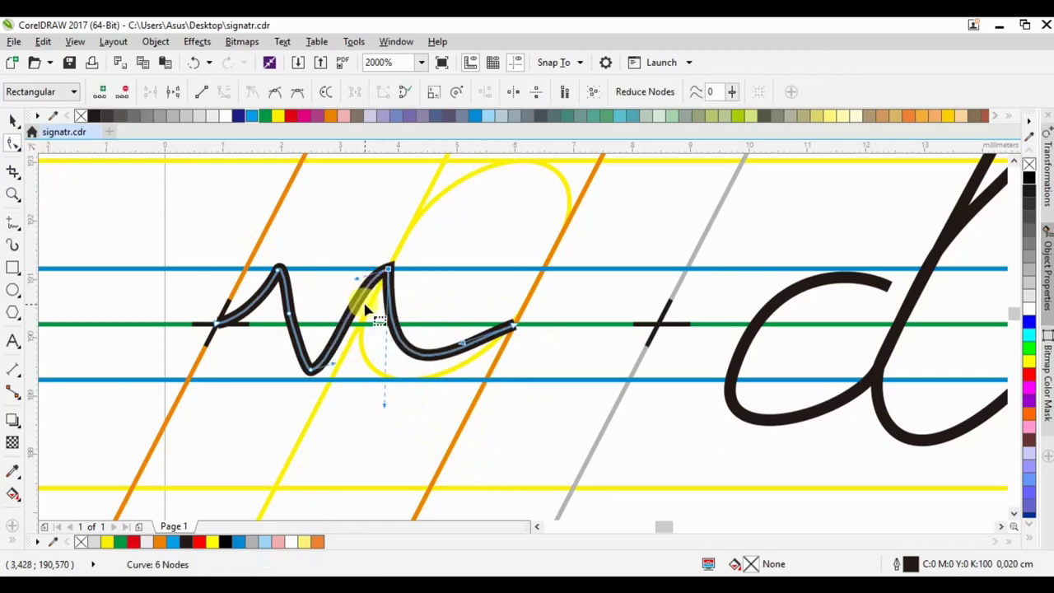
pyautogui.moveTo(314, 372); pyautogui.dragTo(278, 380)
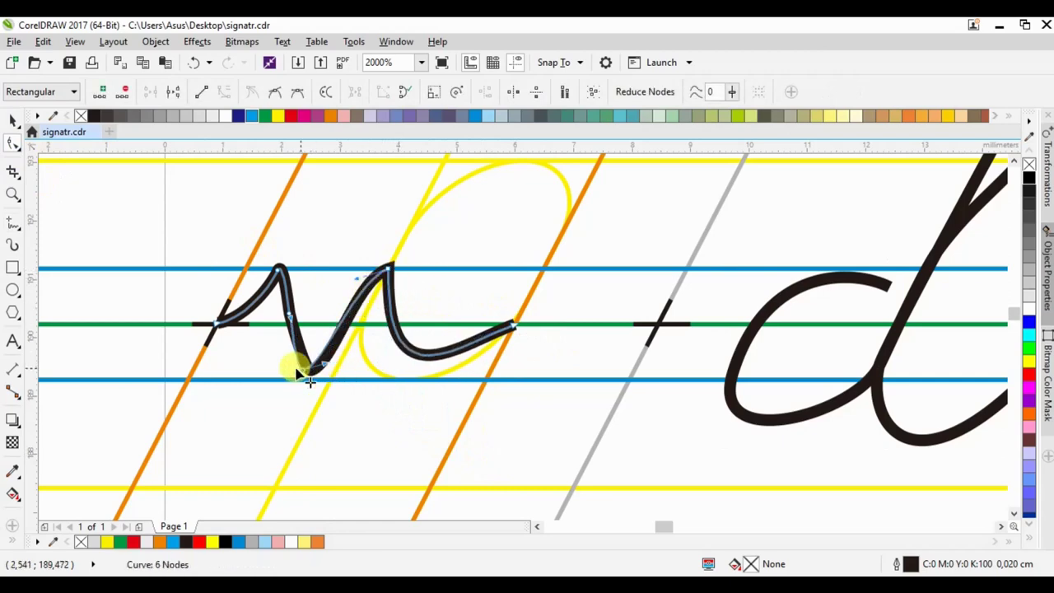
pyautogui.doubleClick(289, 318)
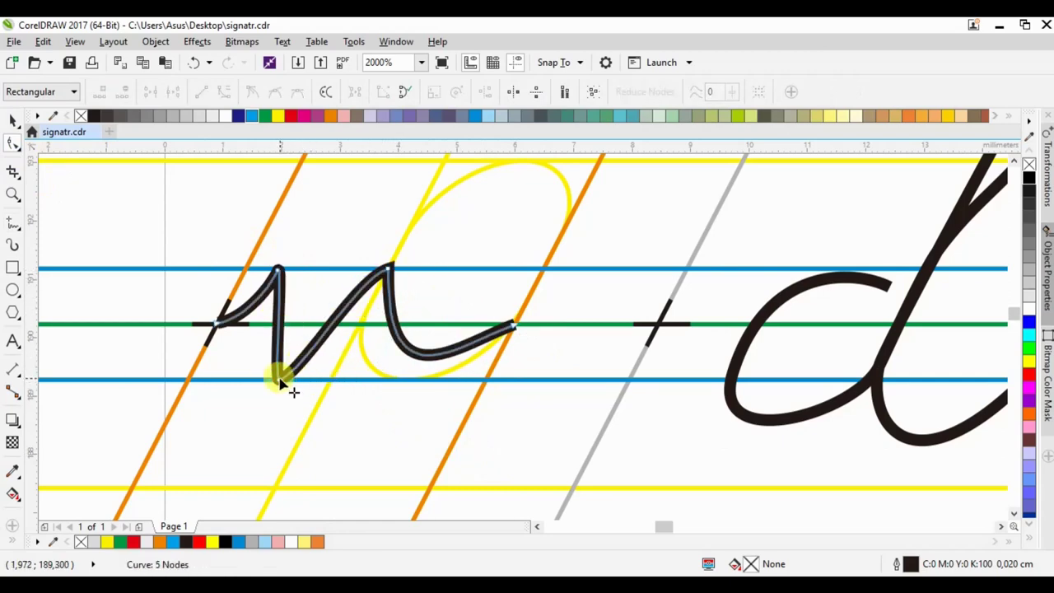
pyautogui.moveTo(280, 381); pyautogui.dragTo(300, 379)
pyautogui.moveTo(386, 270)
pyautogui.mouseDown()
pyautogui.moveTo(414, 269)
pyautogui.moveTo(389, 286)
pyautogui.mouseUp()
# Move the v's end point onto the guide intersection and reshape its final curve
pyautogui.click(14, 121)
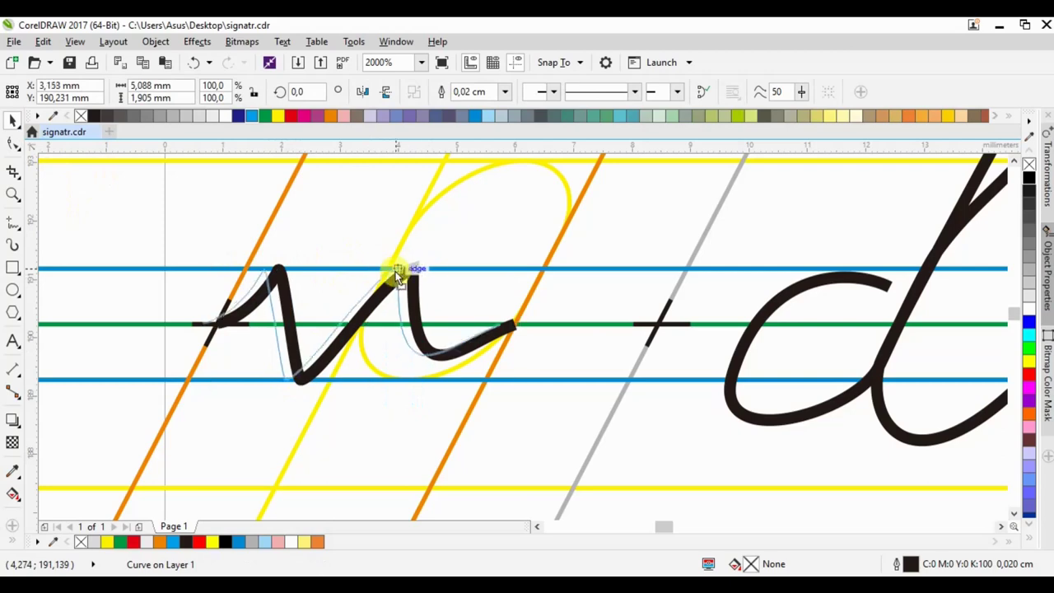
pyautogui.press('F10')
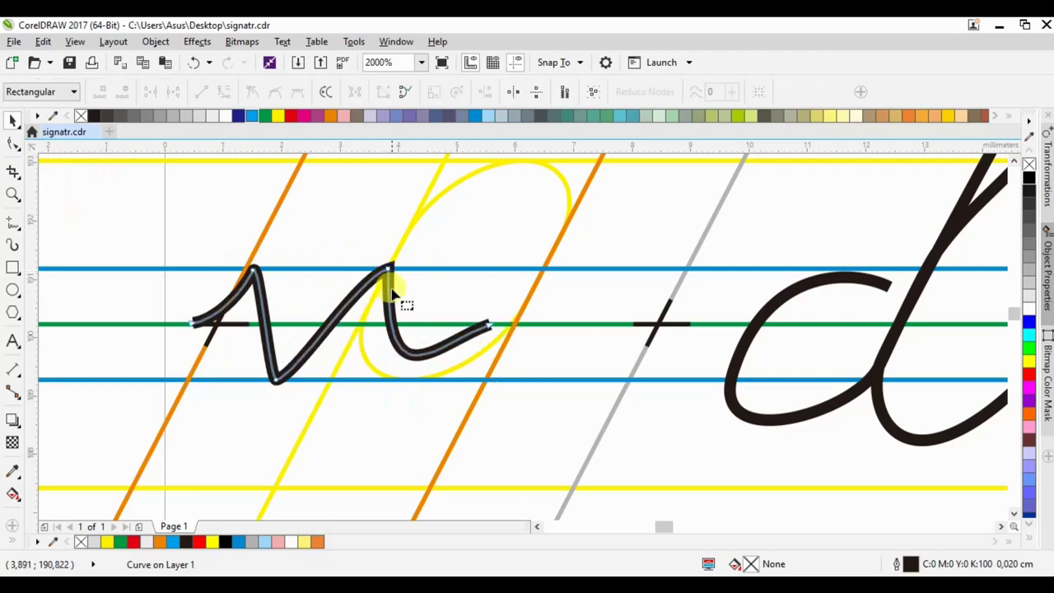
pyautogui.click(494, 327)
pyautogui.moveTo(489, 327); pyautogui.dragTo(515, 324)
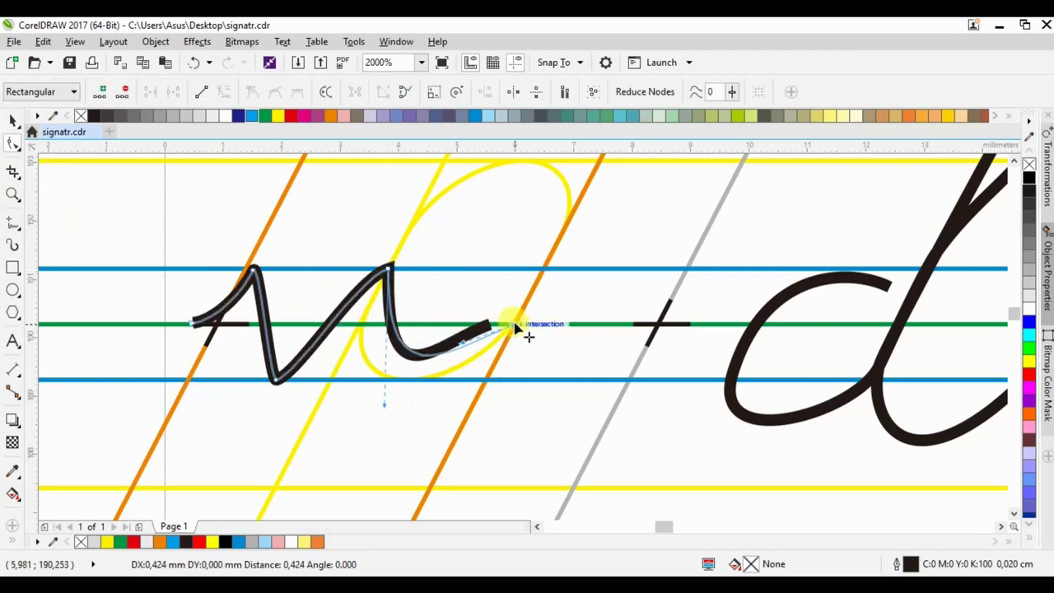
pyautogui.moveTo(379, 400)
pyautogui.mouseDown()
pyautogui.moveTo(374, 362)
pyautogui.moveTo(392, 343)
pyautogui.mouseUp()
# Make the v slightly narrower and move it below the aa letters
pyautogui.click(12, 122)
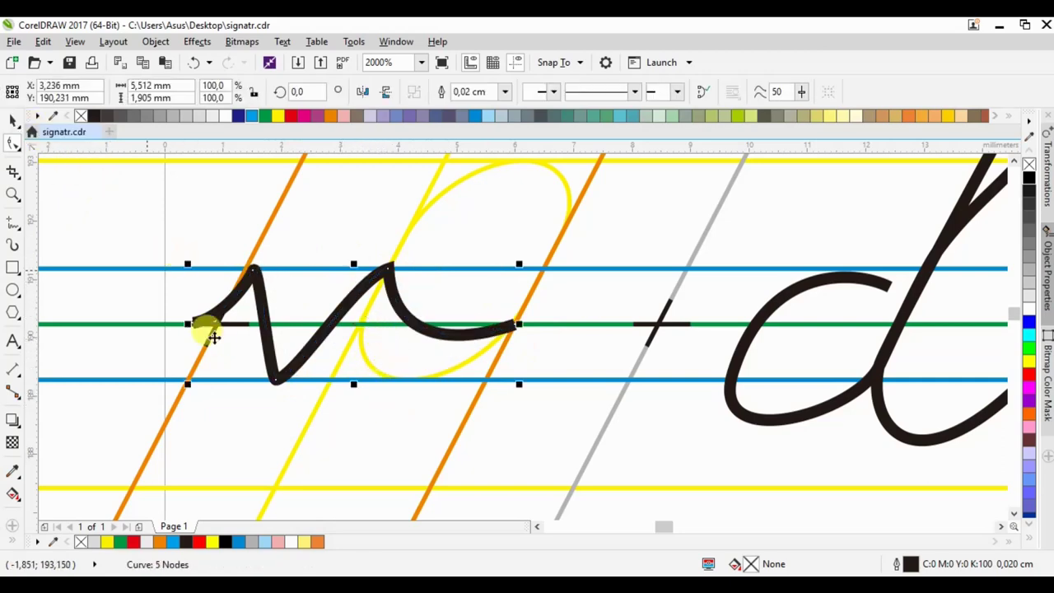
pyautogui.scroll(-2, 177, 298)
pyautogui.moveTo(173, 307); pyautogui.dragTo(178, 306)
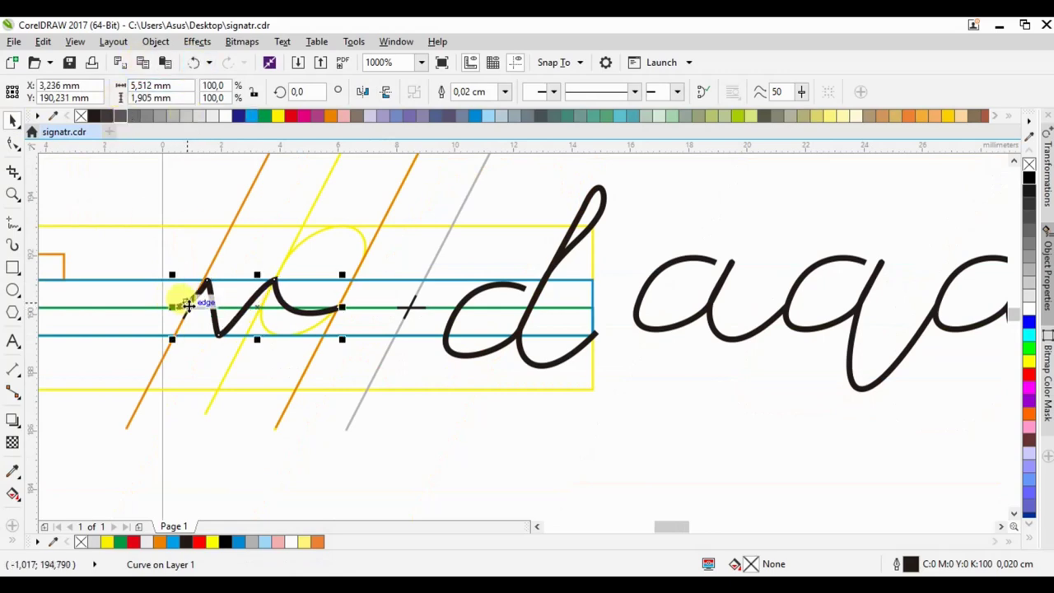
pyautogui.moveTo(178, 306)
pyautogui.mouseDown()
pyautogui.moveTo(672, 426)
pyautogui.moveTo(696, 418)
pyautogui.mouseUp()
# Trace the curved stroke of the x from the guide cross, redrawing it once
pyautogui.click(546, 453)
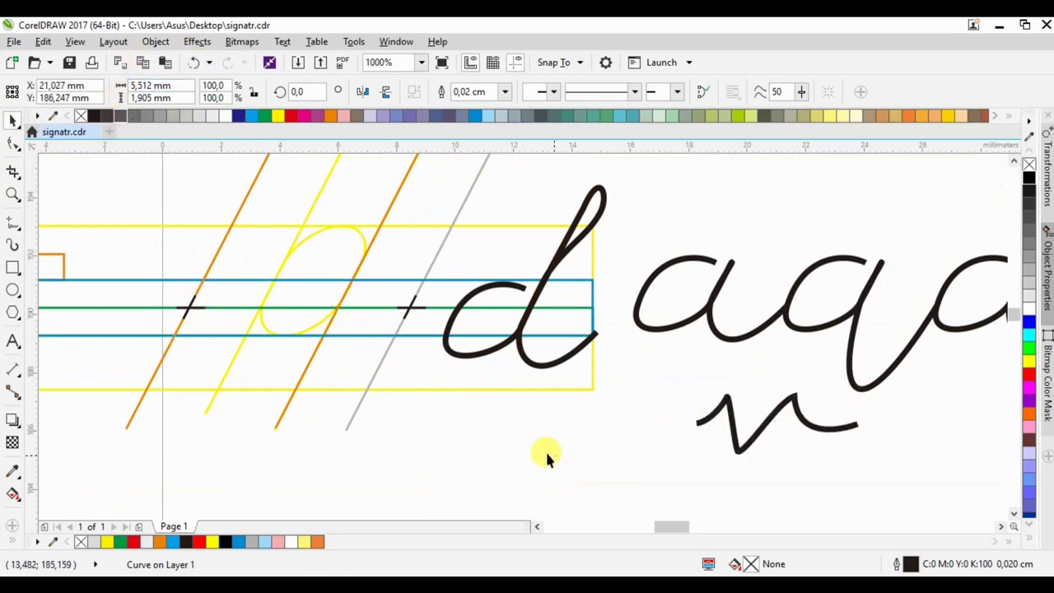
pyautogui.scroll(1, 184, 306)
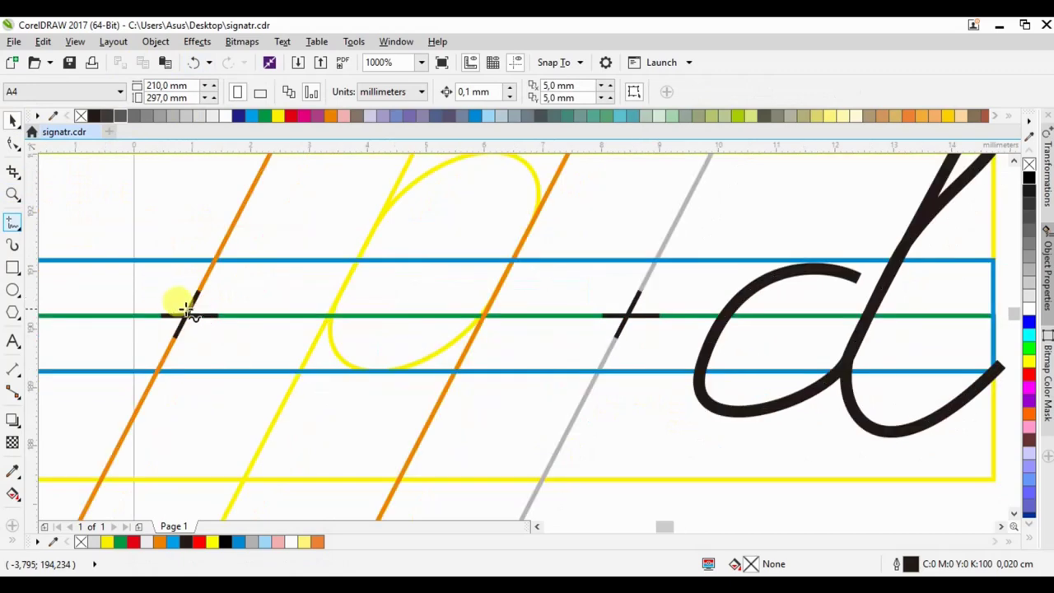
pyautogui.click(189, 308)
pyautogui.moveTo(239, 252)
pyautogui.mouseDown()
pyautogui.moveTo(276, 306)
pyautogui.moveTo(423, 370)
pyautogui.moveTo(452, 372)
pyautogui.moveTo(614, 313)
pyautogui.mouseUp()
pyautogui.click(193, 61)
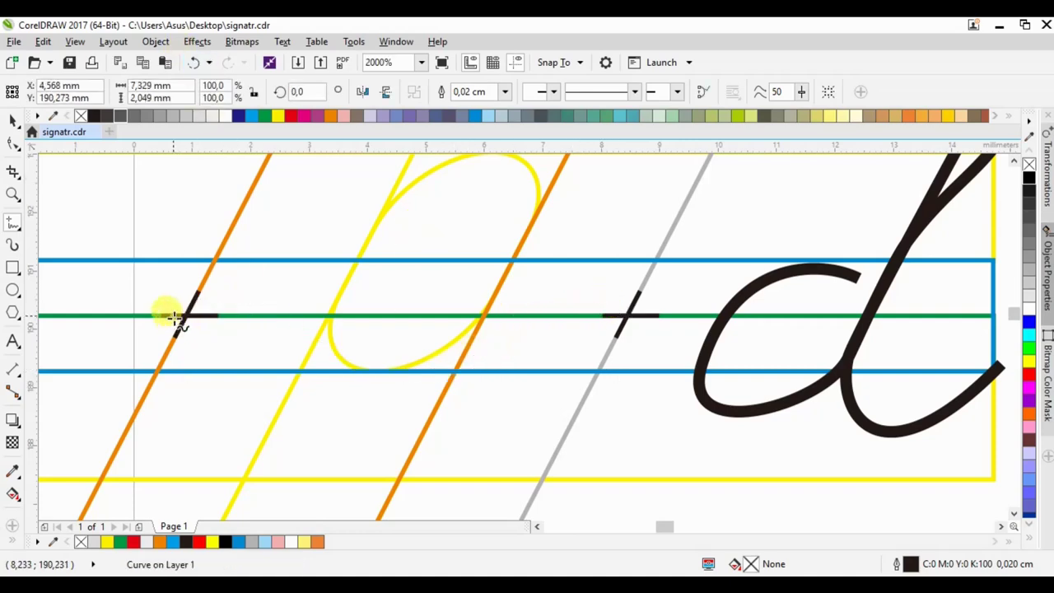
pyautogui.moveTo(188, 315)
pyautogui.mouseDown()
pyautogui.moveTo(247, 273)
pyautogui.moveTo(266, 272)
pyautogui.moveTo(287, 343)
pyautogui.moveTo(396, 349)
pyautogui.moveTo(486, 313)
pyautogui.mouseUp()
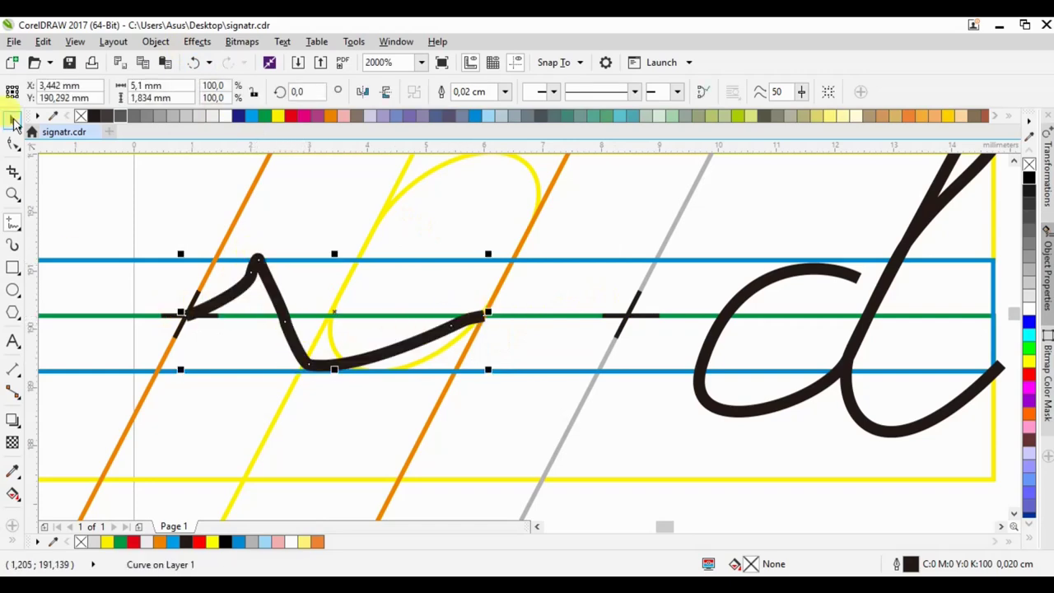
# Draw the diagonal crossing stroke of the x and straighten it
pyautogui.click(12, 222)
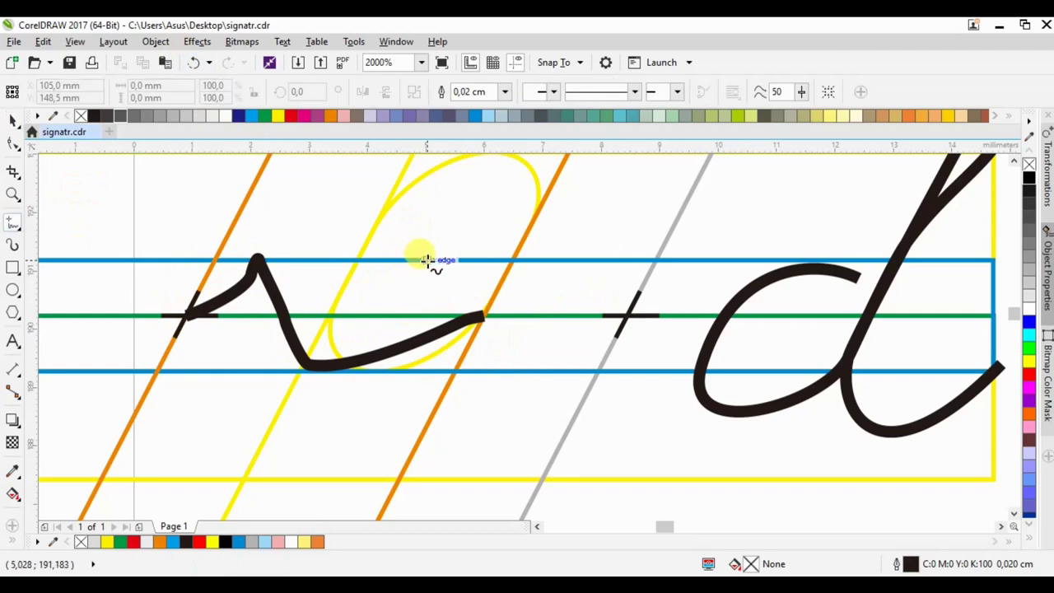
pyautogui.moveTo(427, 264)
pyautogui.mouseDown()
pyautogui.moveTo(178, 366)
pyautogui.moveTo(216, 354)
pyautogui.moveTo(233, 364)
pyautogui.mouseUp()
pyautogui.click(13, 144)
pyautogui.click(13, 144)
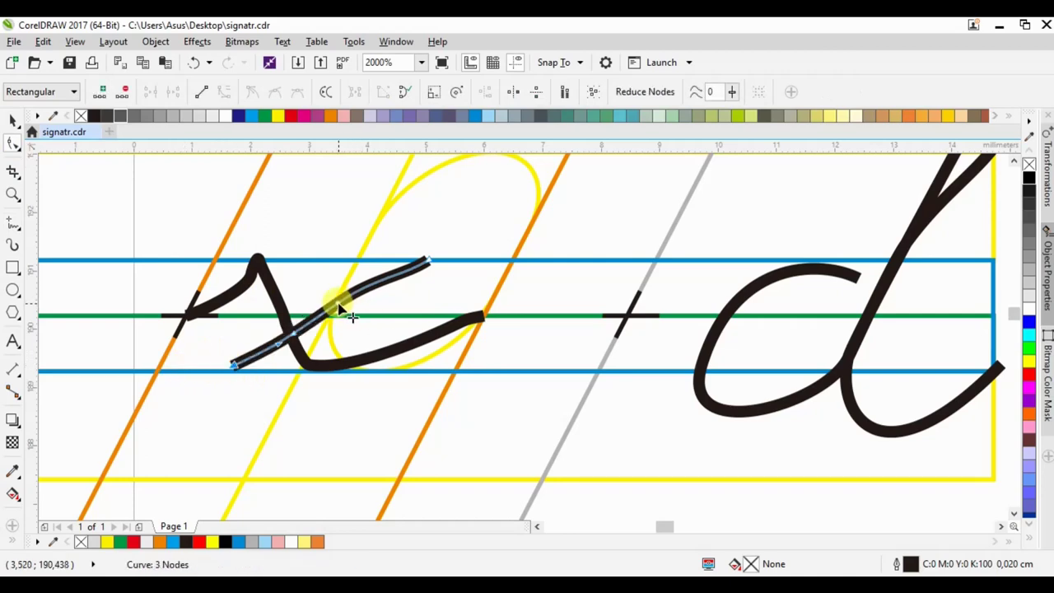
pyautogui.doubleClick(290, 338)
pyautogui.moveTo(234, 368); pyautogui.dragTo(218, 377)
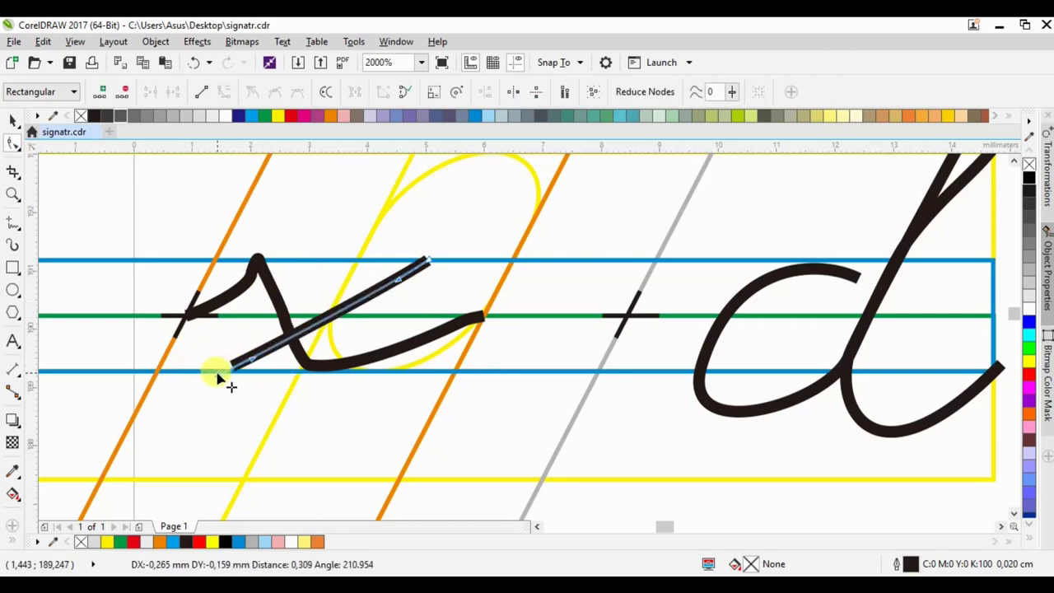
# Smooth the x's curved stroke by removing nodes and reshaping its lower curve and end
pyautogui.click(312, 366)
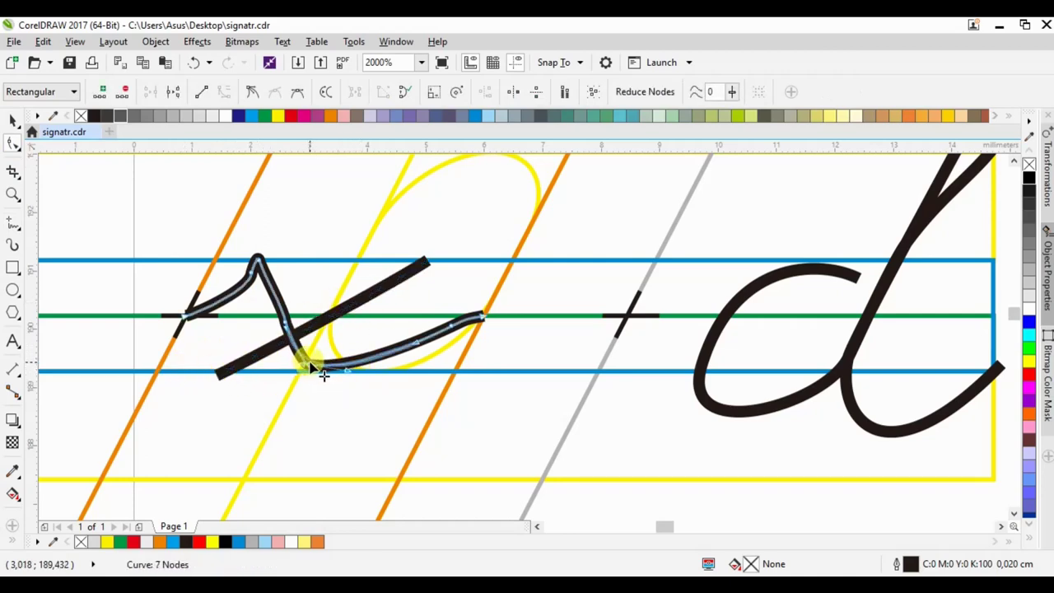
pyautogui.doubleClick(311, 363)
pyautogui.moveTo(347, 367); pyautogui.dragTo(354, 404)
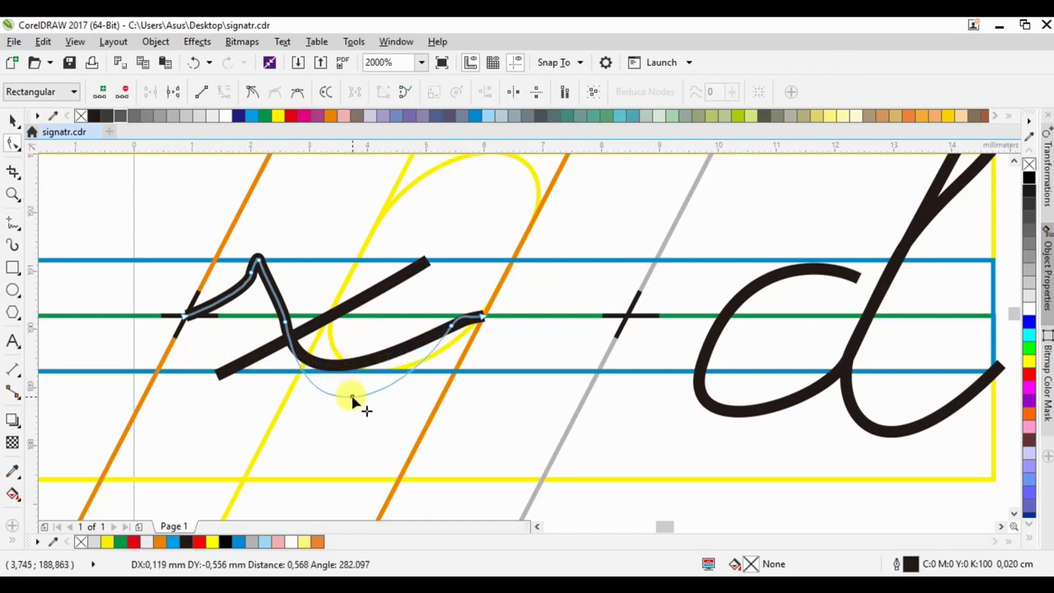
pyautogui.doubleClick(453, 330)
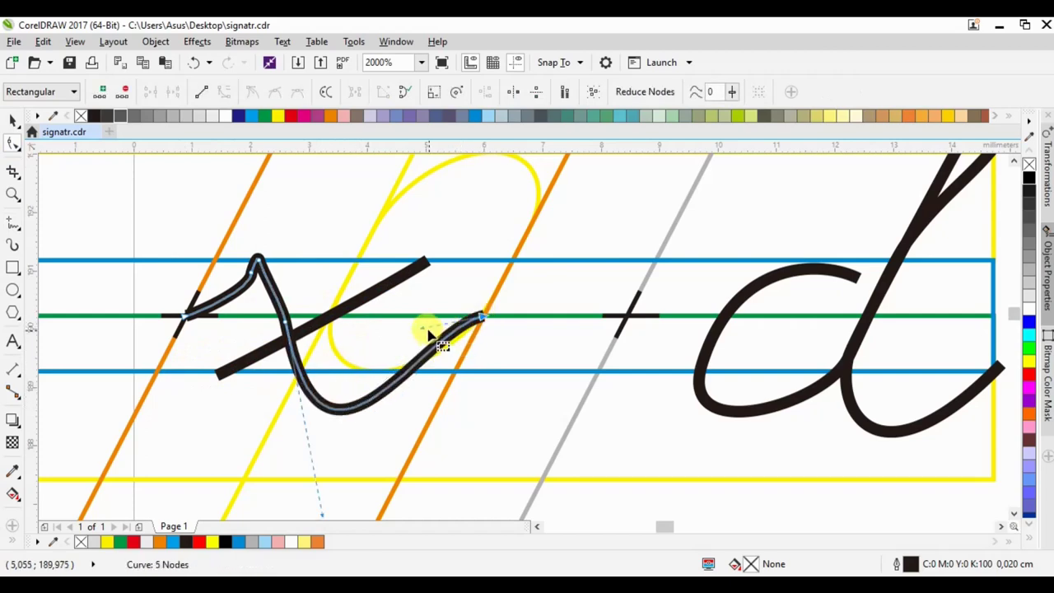
pyautogui.click(251, 273)
pyautogui.doubleClick(262, 280)
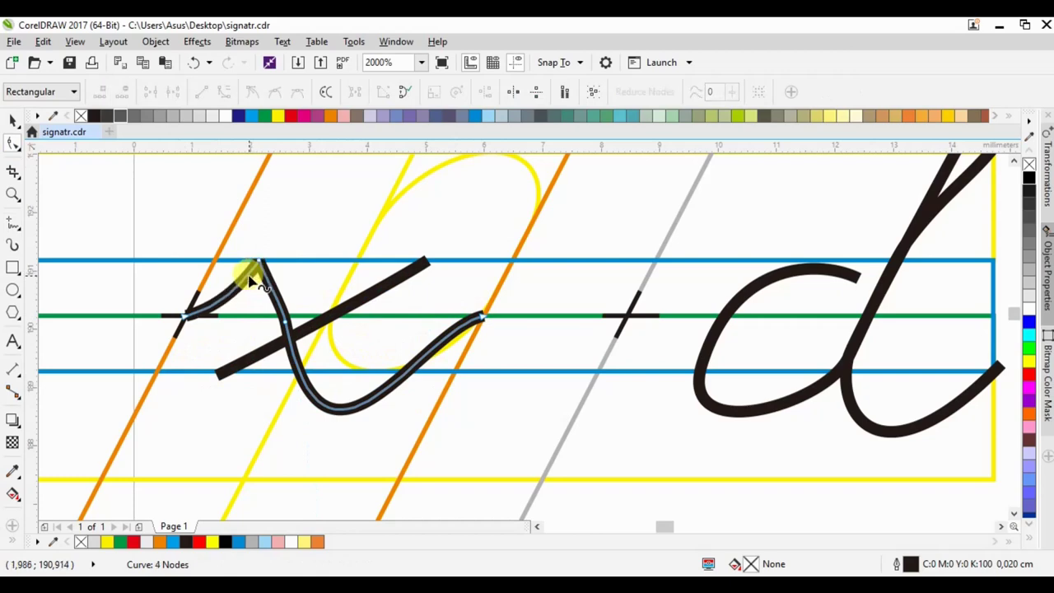
pyautogui.click(284, 316)
pyautogui.doubleClick(285, 325)
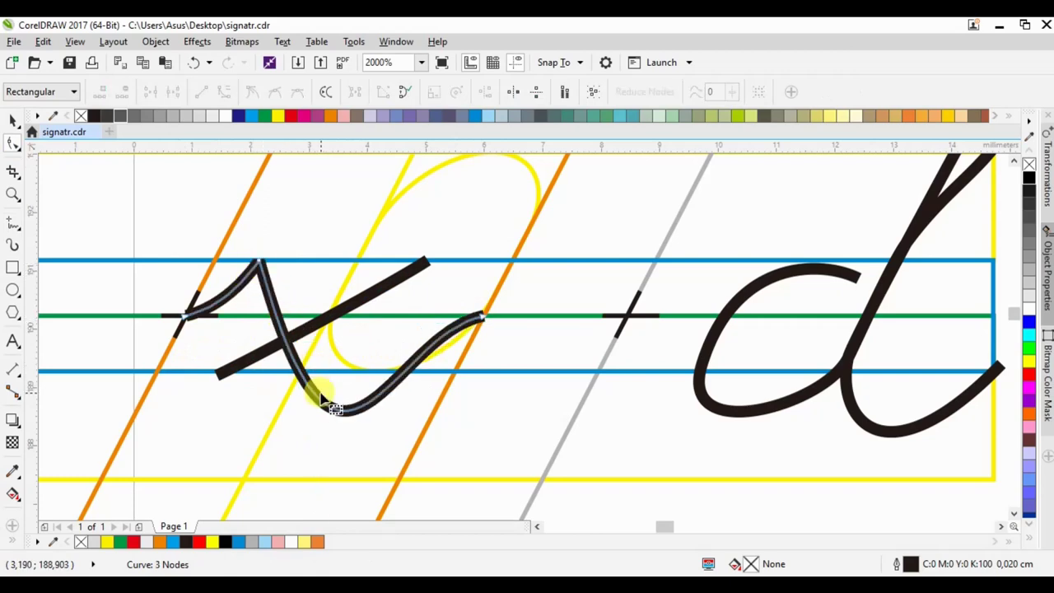
pyautogui.moveTo(323, 403); pyautogui.dragTo(348, 395)
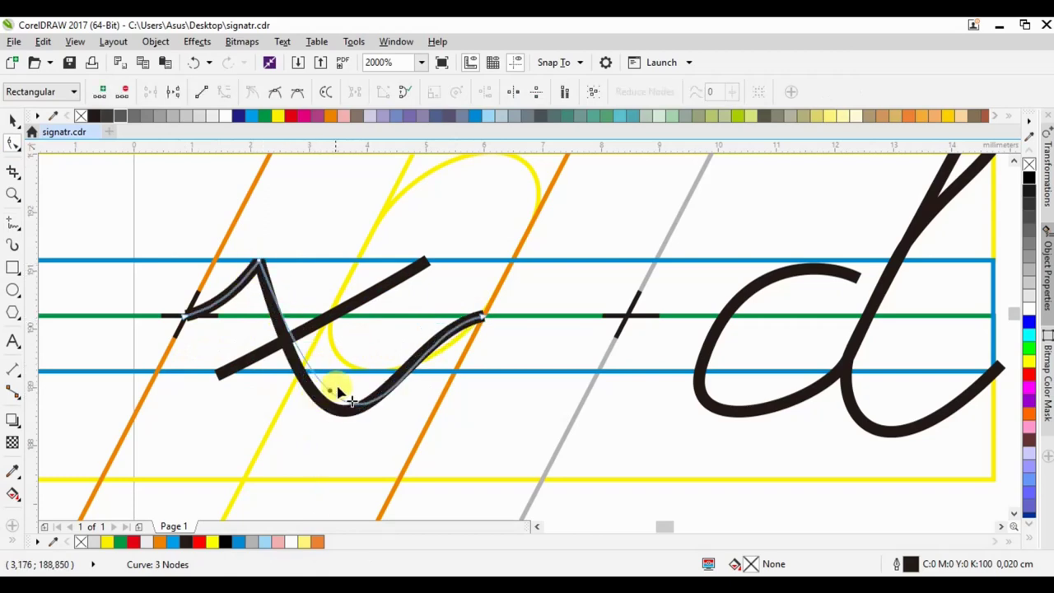
pyautogui.click(484, 321)
pyautogui.moveTo(407, 335); pyautogui.dragTo(458, 346)
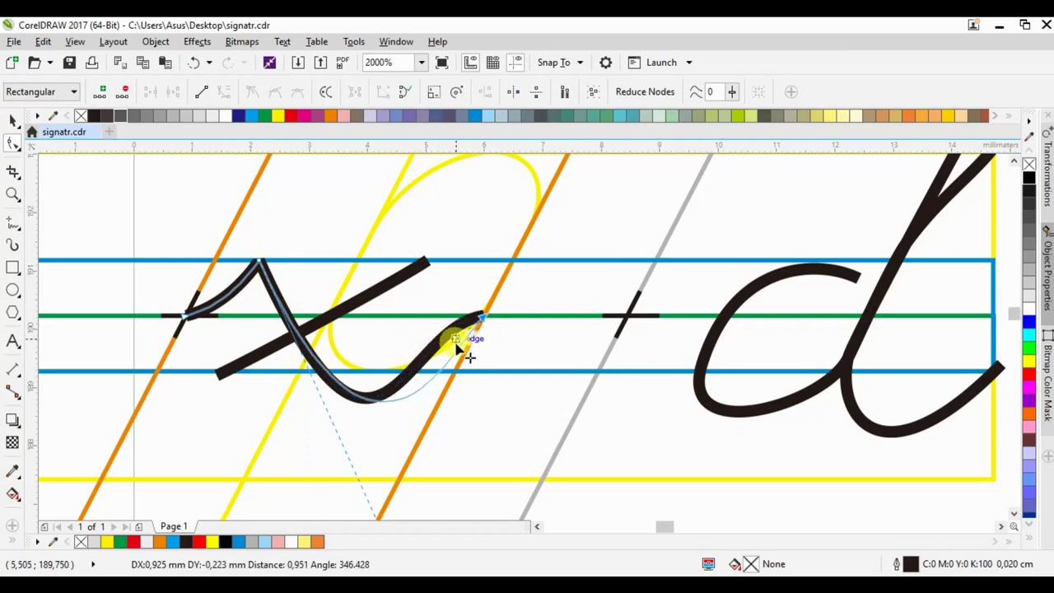
pyautogui.scroll(-2, 419, 298)
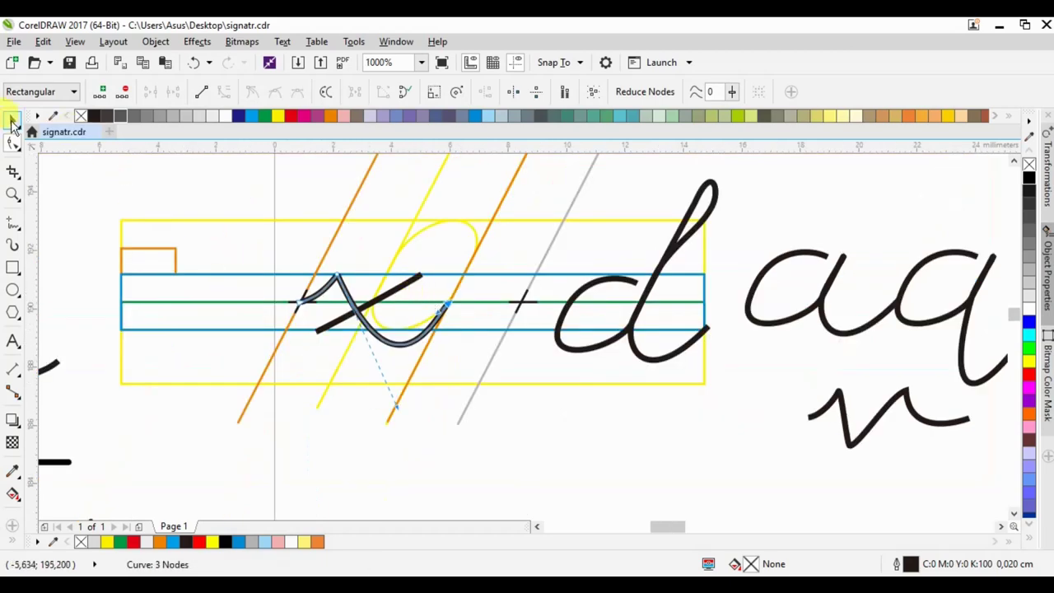
# Select both x strokes and nudge the diagonal stroke into place
pyautogui.click(12, 119)
pyautogui.moveTo(459, 263); pyautogui.dragTo(458, 264)
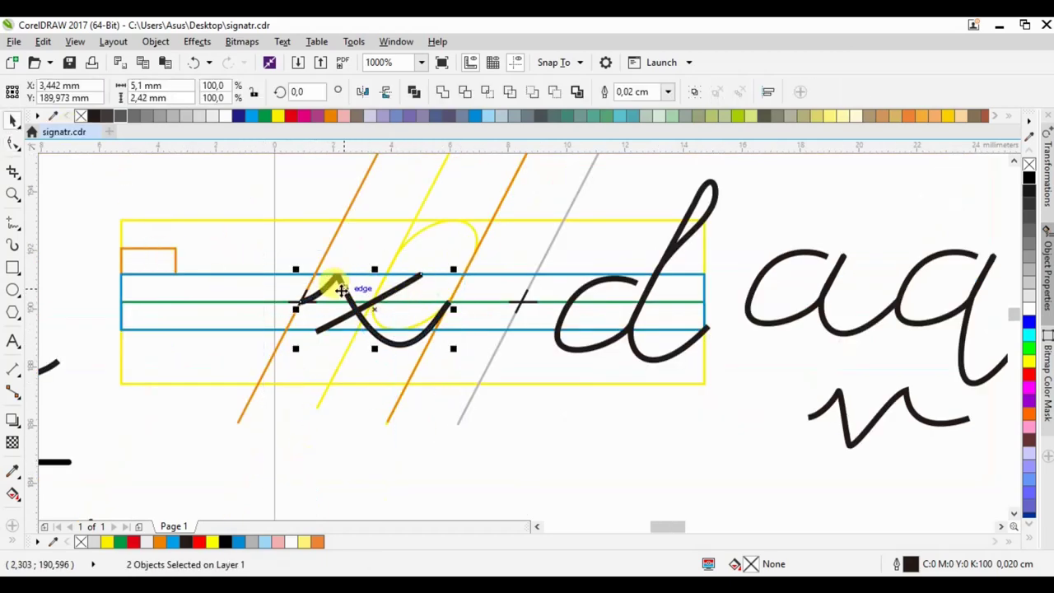
pyautogui.press('F10')
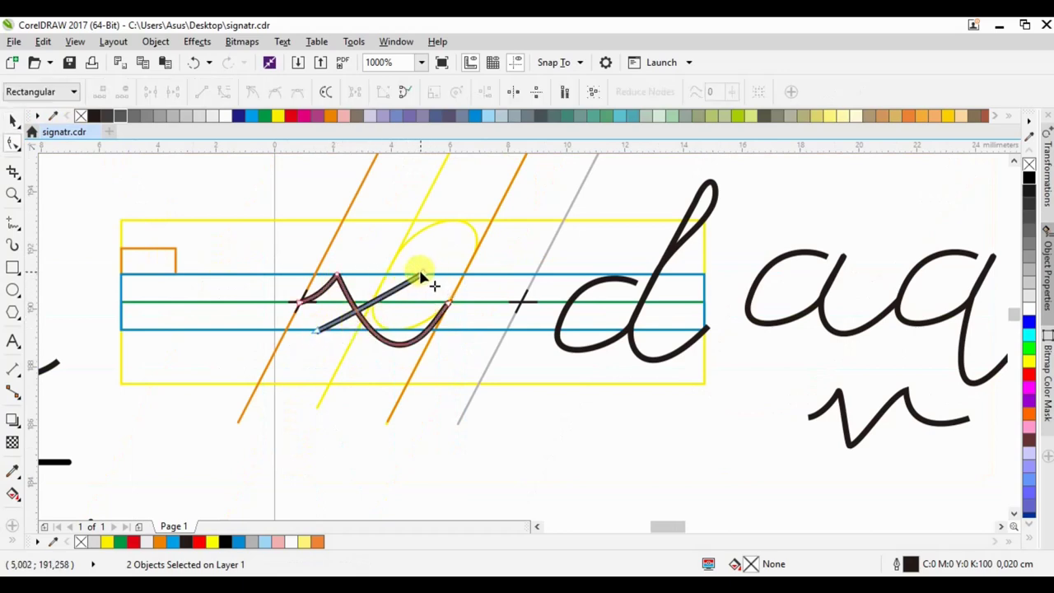
pyautogui.moveTo(433, 286); pyautogui.dragTo(409, 273)
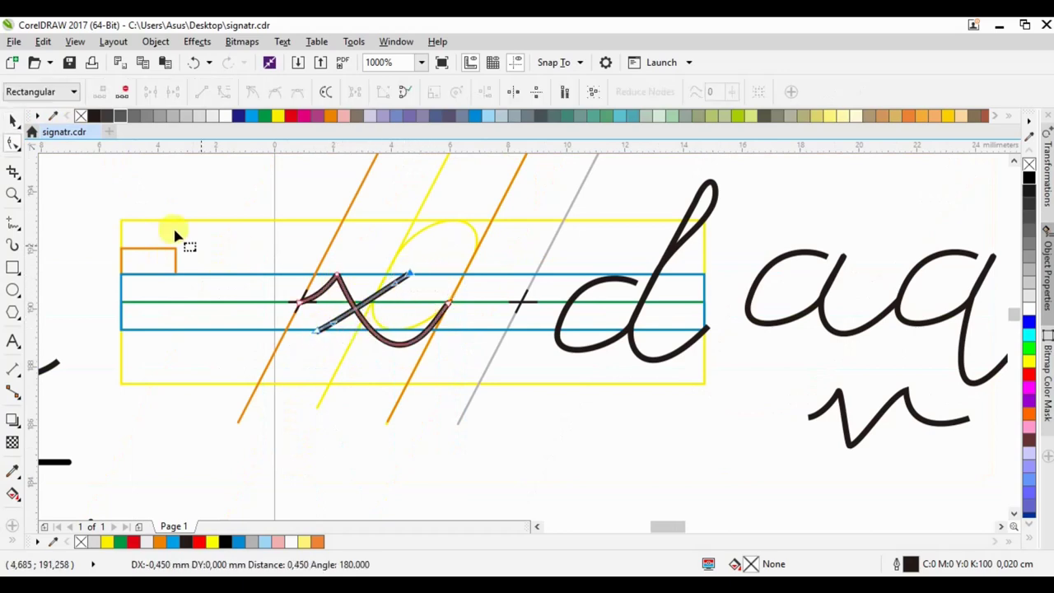
# Place a copy of the x beside the v and delete the original from the guides
pyautogui.click(14, 121)
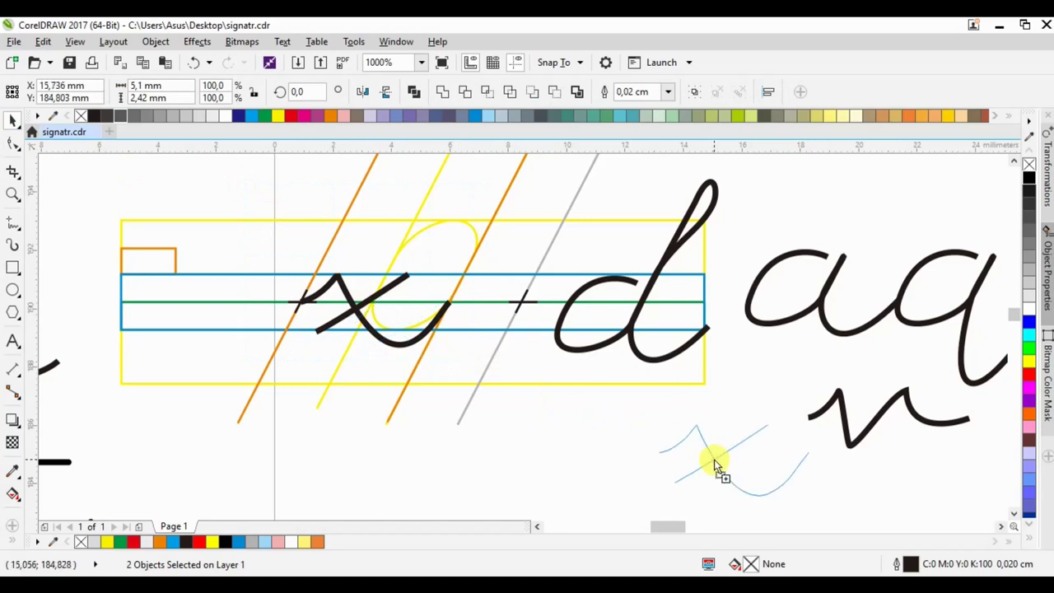
pyautogui.moveTo(393, 327); pyautogui.dragTo(751, 478)
pyautogui.moveTo(251, 244); pyautogui.dragTo(468, 377)
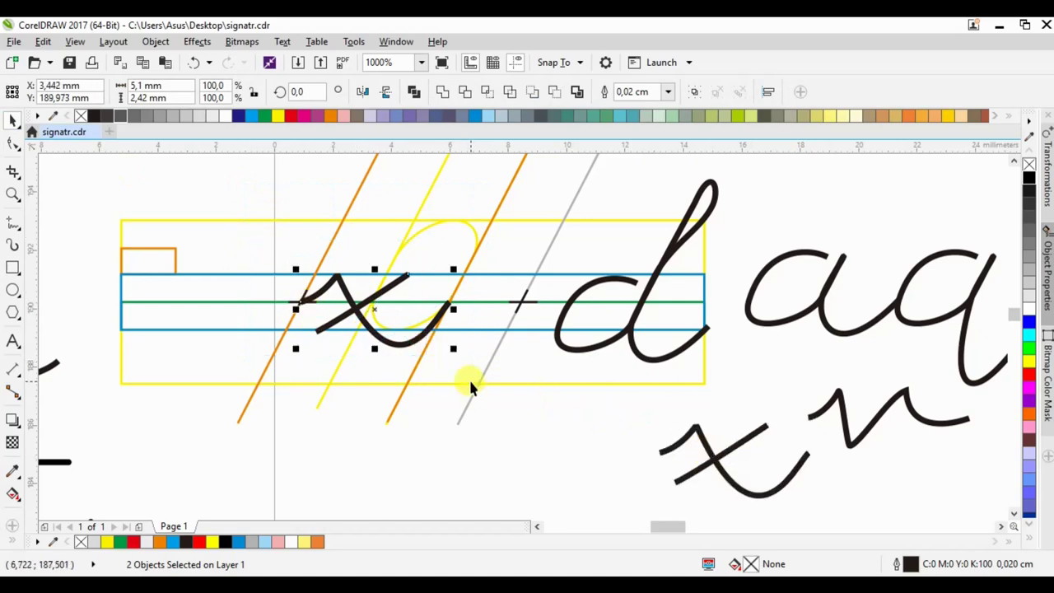
pyautogui.press('Delete')
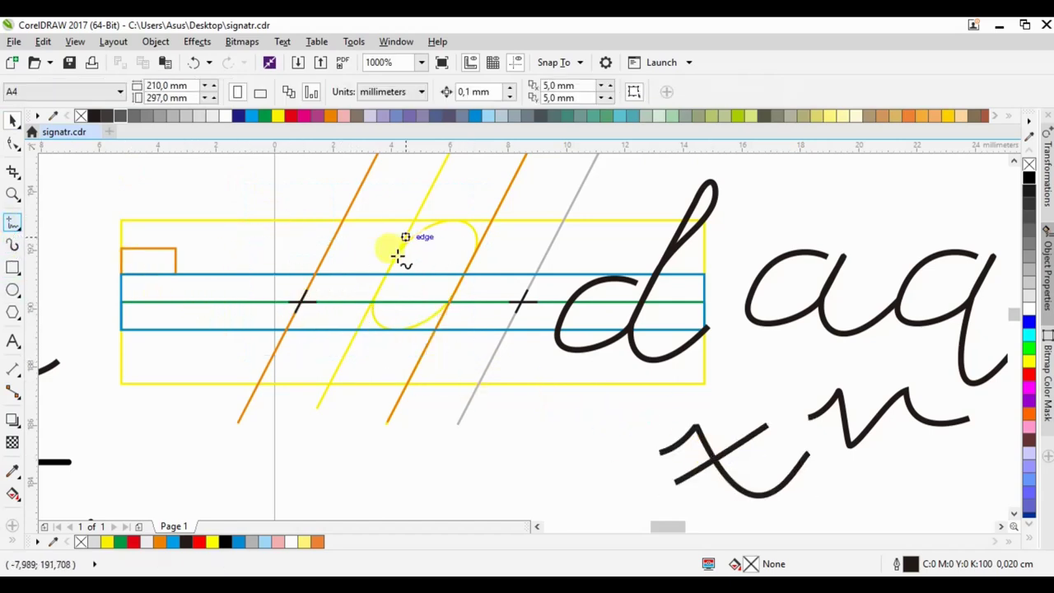
# Trace a looped cursive a stroke across the slanted guides over the oval
pyautogui.scroll(2, 398, 257)
pyautogui.moveTo(376, 249)
pyautogui.mouseDown()
pyautogui.moveTo(194, 335)
pyautogui.moveTo(346, 243)
pyautogui.moveTo(348, 321)
pyautogui.moveTo(364, 365)
pyautogui.moveTo(461, 353)
pyautogui.moveTo(505, 318)
pyautogui.mouseUp()
pyautogui.click(13, 143)
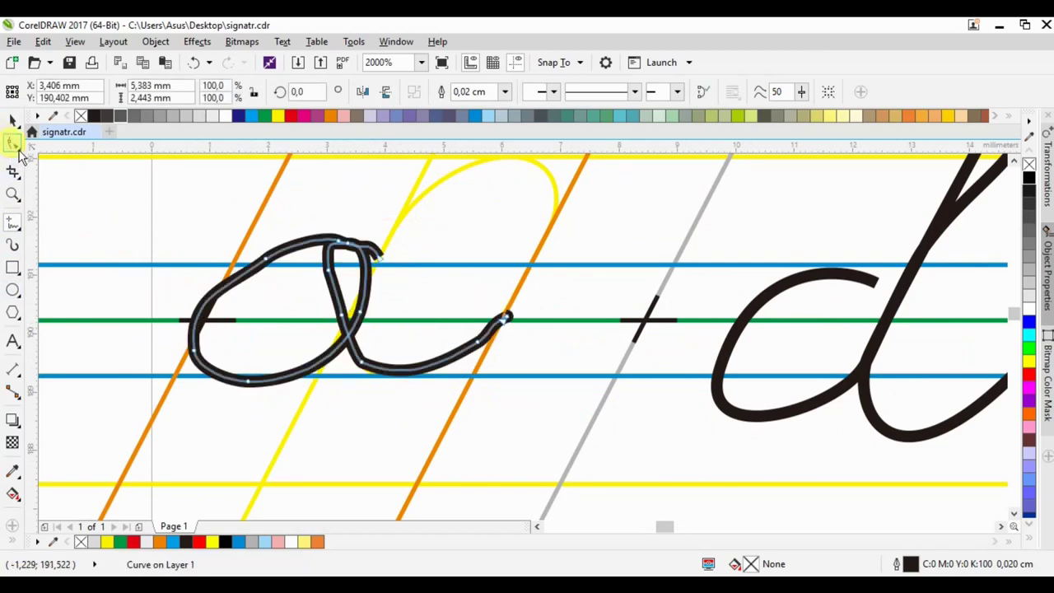
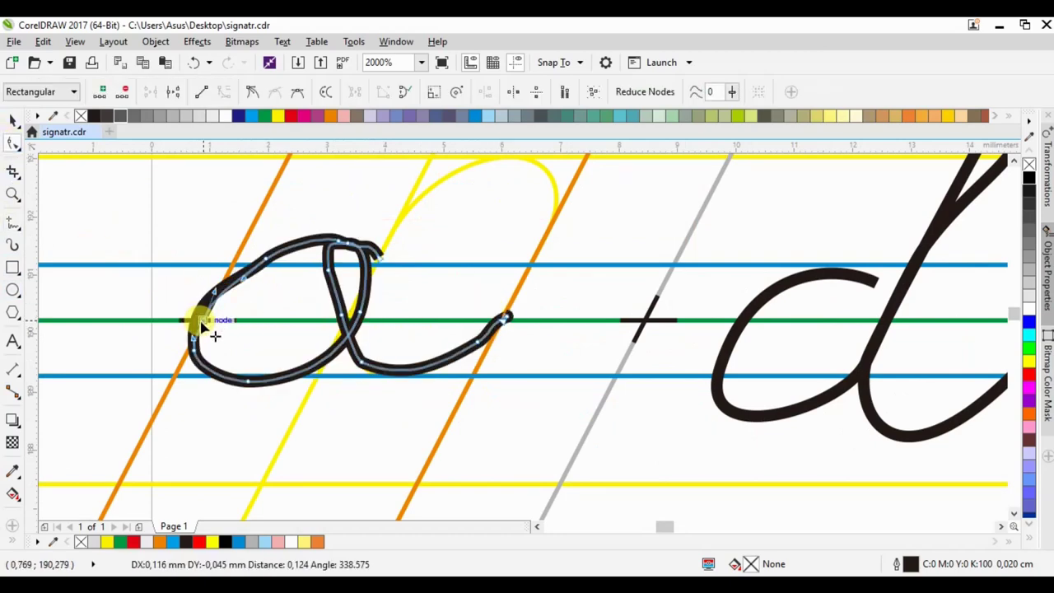
# Delete surplus nodes from the cursive a's lower curve and loop crossing
pyautogui.moveTo(196, 318)
pyautogui.mouseDown()
pyautogui.moveTo(509, 327)
pyautogui.moveTo(483, 343)
pyautogui.moveTo(353, 357)
pyautogui.mouseUp()
pyautogui.press('Delete')
pyautogui.click(497, 324)
pyautogui.doubleClick(354, 360)
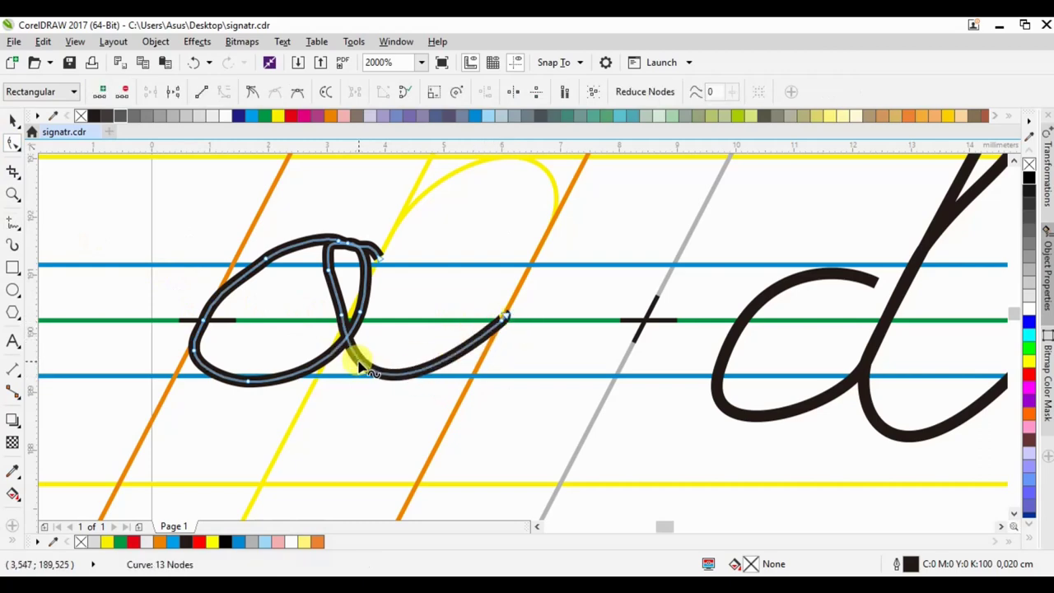
pyautogui.click(345, 328)
pyautogui.doubleClick(334, 277)
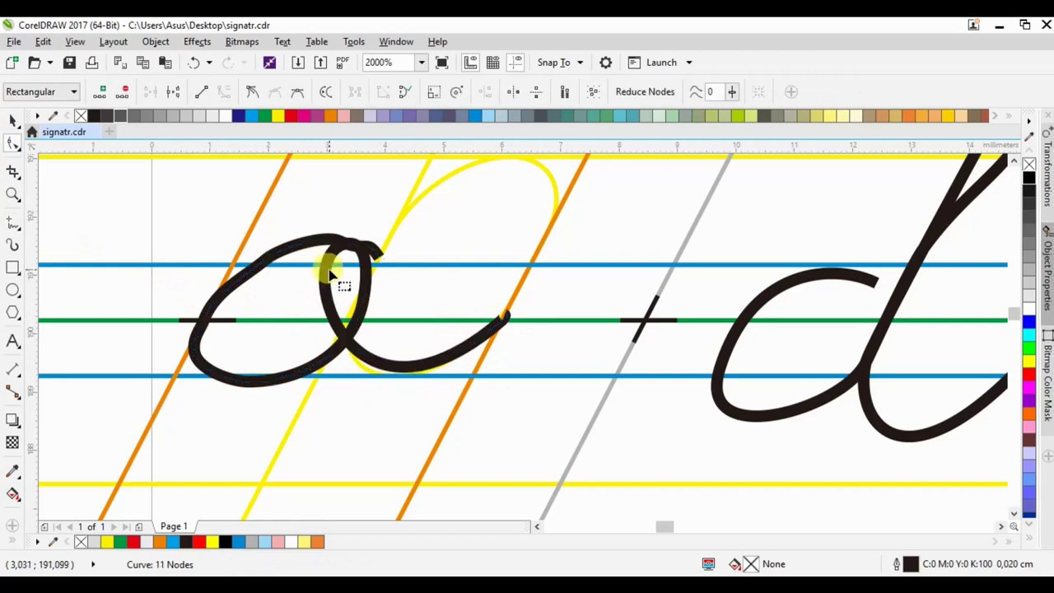
pyautogui.doubleClick(371, 245)
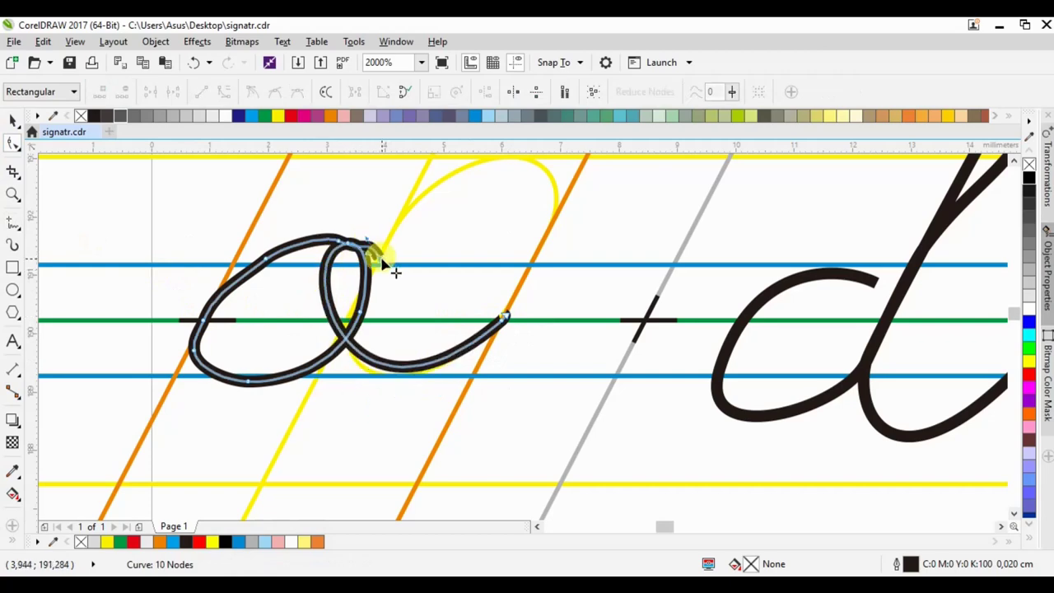
# Remove the remaining loop nodes and drag the a's loop top and bottom-left smooth
pyautogui.doubleClick(375, 251)
pyautogui.doubleClick(317, 245)
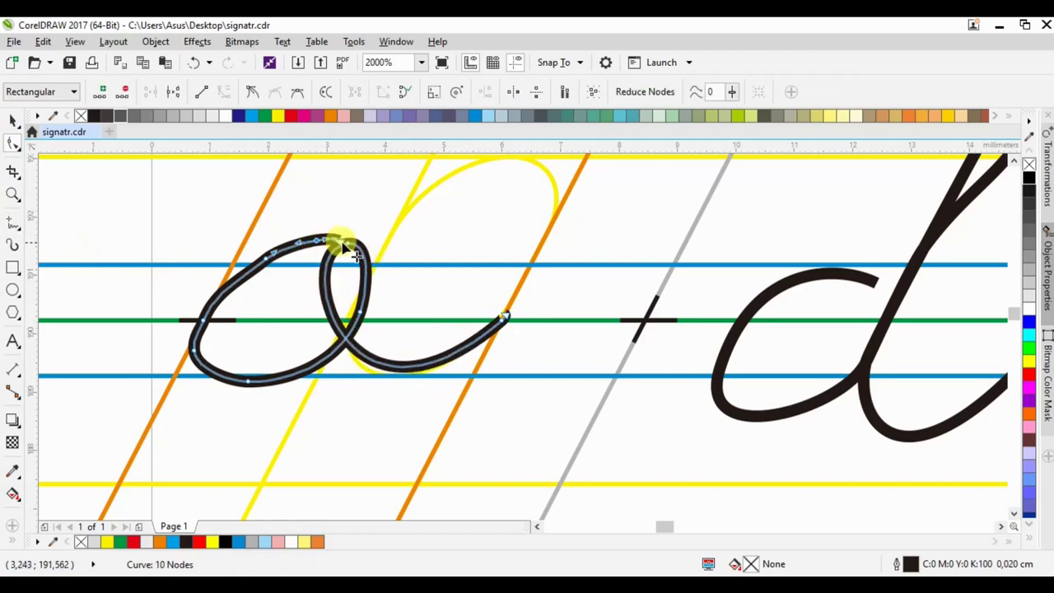
pyautogui.doubleClick(331, 249)
pyautogui.doubleClick(255, 275)
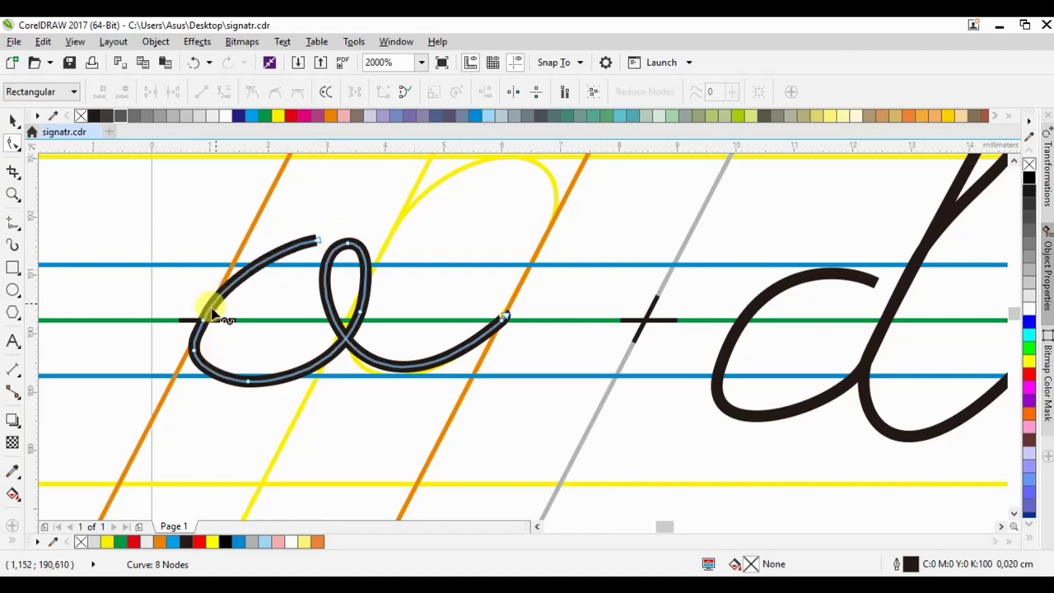
pyautogui.doubleClick(189, 348)
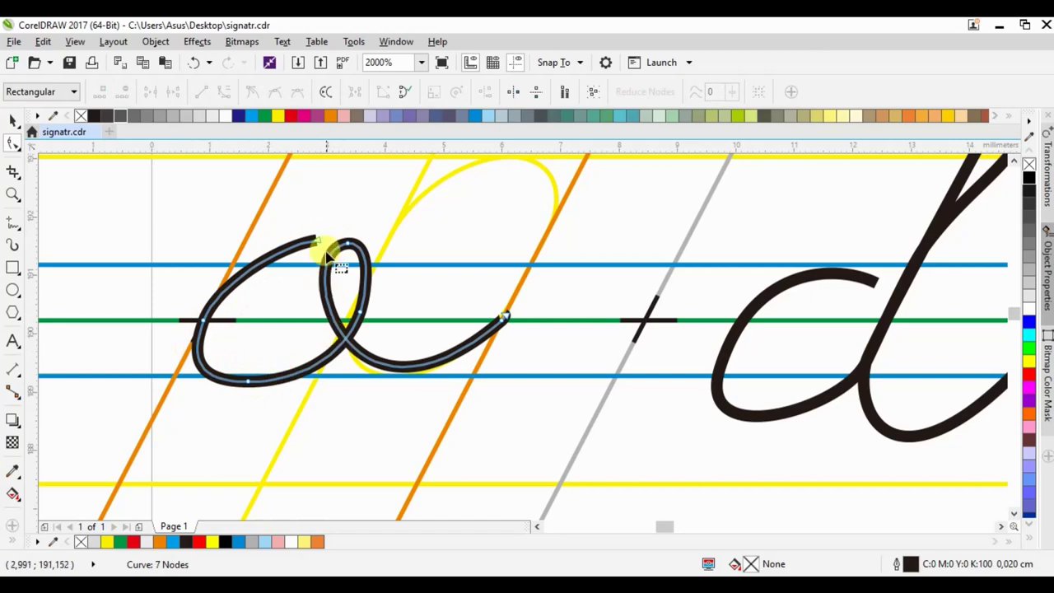
pyautogui.moveTo(329, 237); pyautogui.dragTo(258, 247)
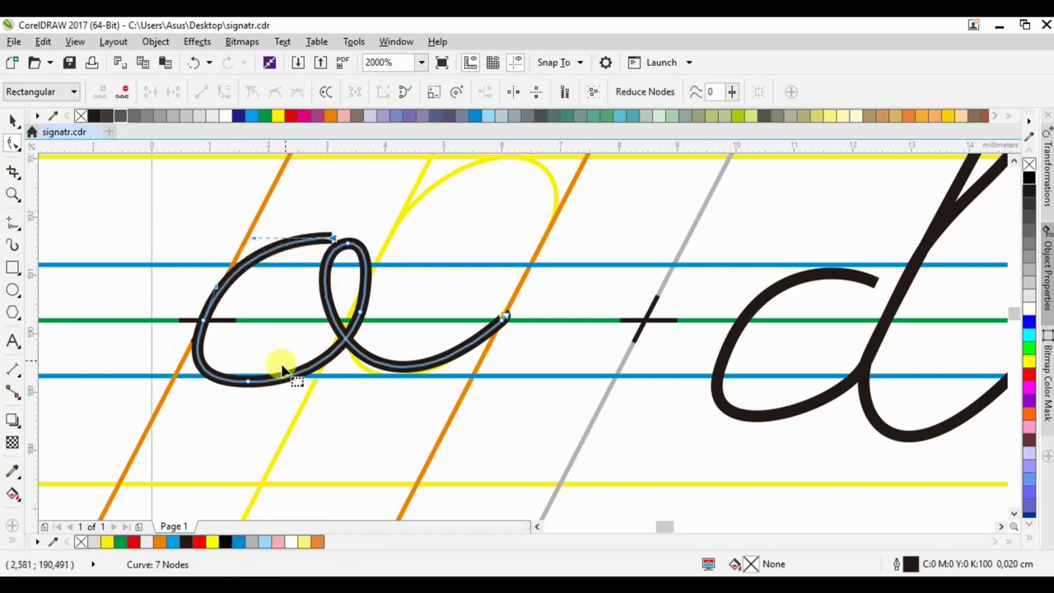
pyautogui.moveTo(246, 379); pyautogui.dragTo(268, 380)
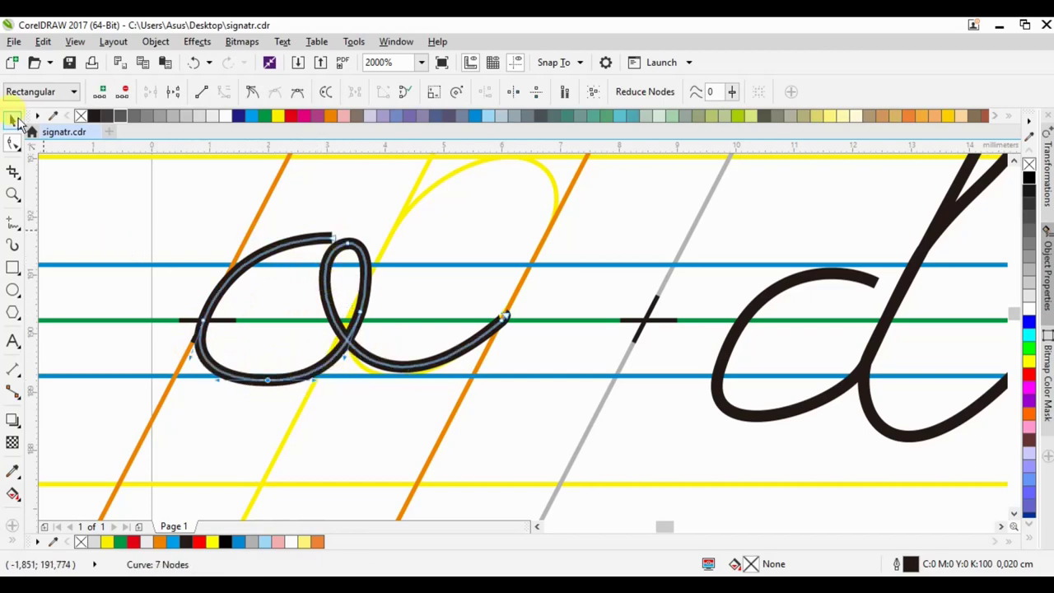
pyautogui.click(16, 120)
# Move the finished cursive a down into the letter row
pyautogui.scroll(-4, 288, 288)
pyautogui.moveTo(282, 288)
pyautogui.mouseDown()
pyautogui.moveTo(527, 415)
pyautogui.moveTo(528, 405)
pyautogui.mouseUp()
pyautogui.scroll(2, 324, 308)
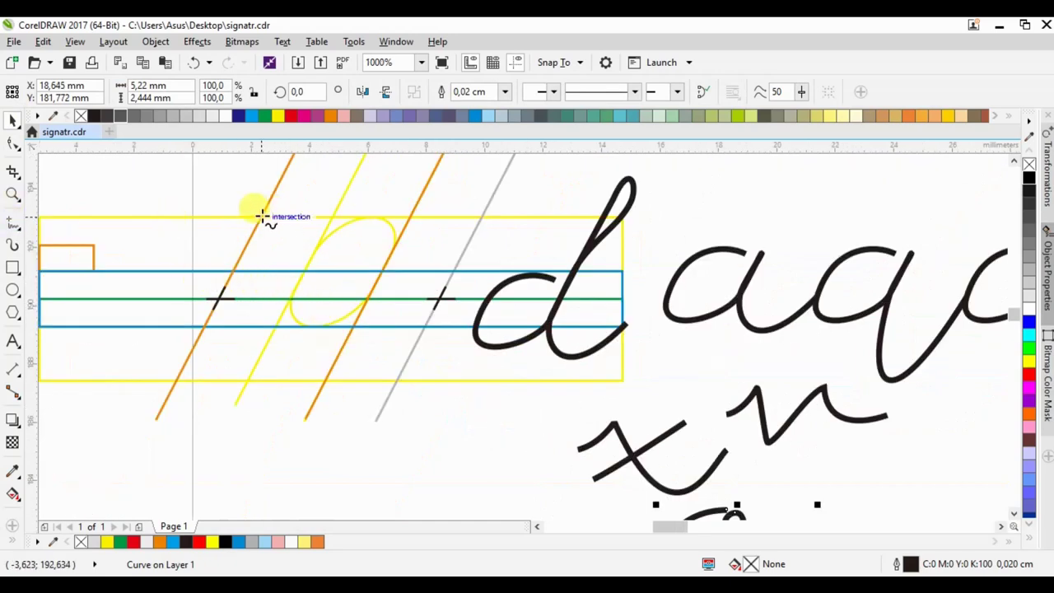
# Draw the cursive t stem with a hooked tail along the orange guide
pyautogui.moveTo(260, 215)
pyautogui.mouseDown()
pyautogui.moveTo(219, 302)
pyautogui.moveTo(200, 243)
pyautogui.mouseUp()
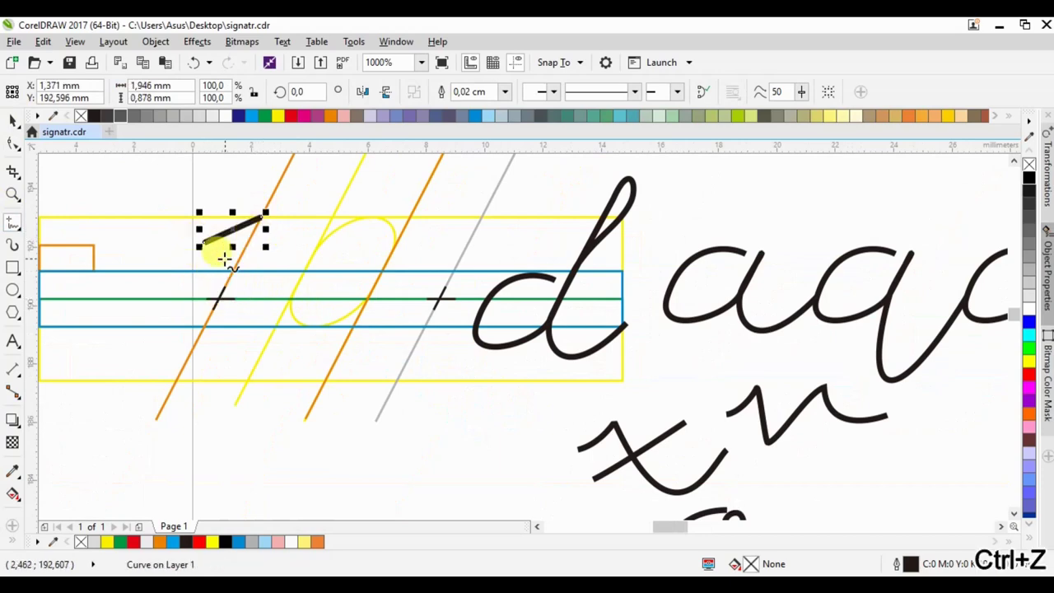
pyautogui.hotkey('ctrl', 'z')
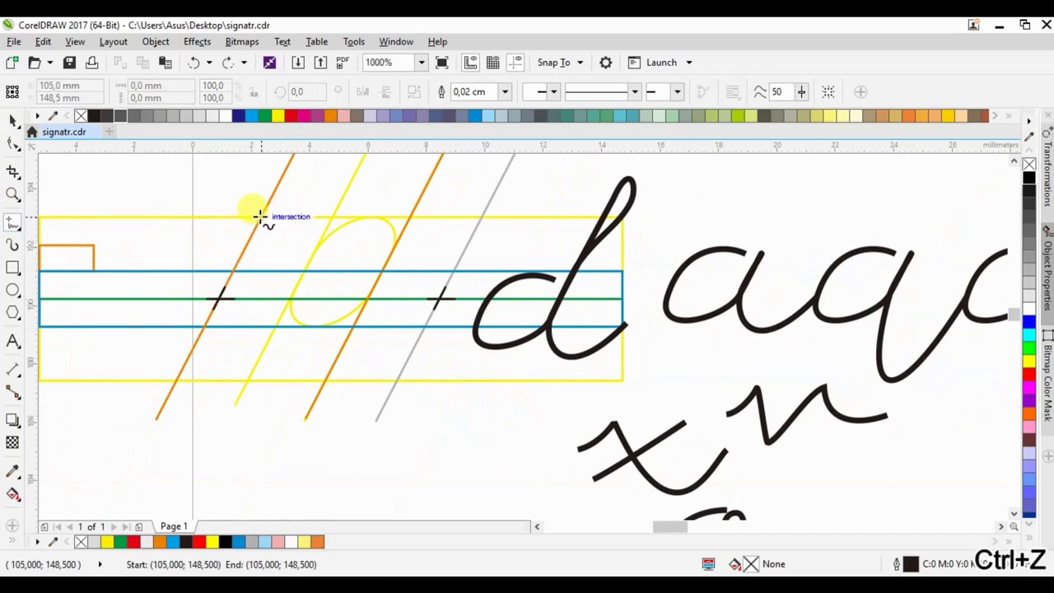
pyautogui.moveTo(260, 216)
pyautogui.mouseDown()
pyautogui.moveTo(214, 311)
pyautogui.moveTo(293, 301)
pyautogui.mouseUp()
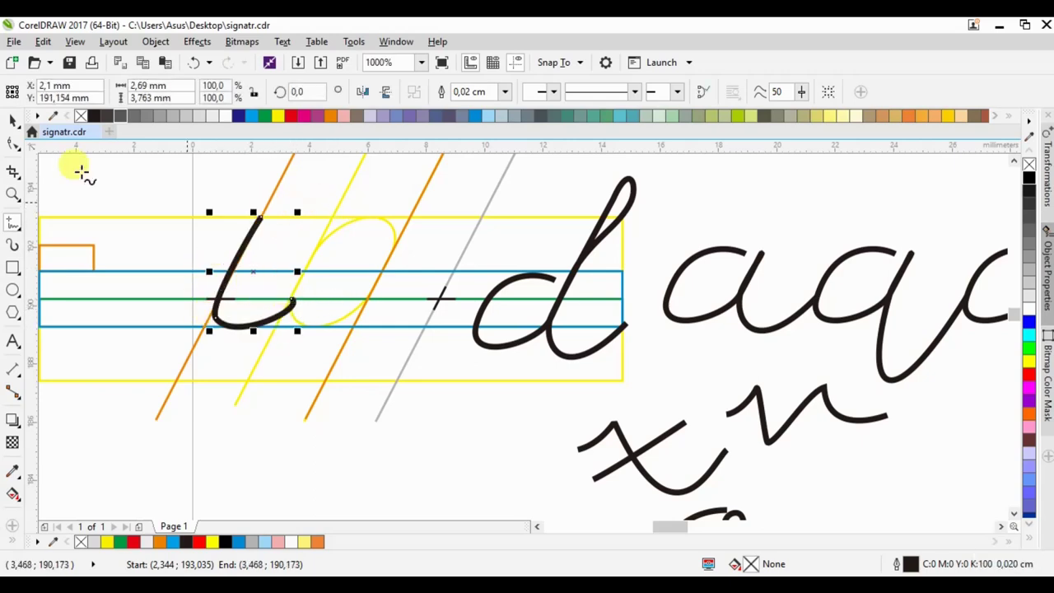
pyautogui.click(12, 144)
pyautogui.click(293, 301)
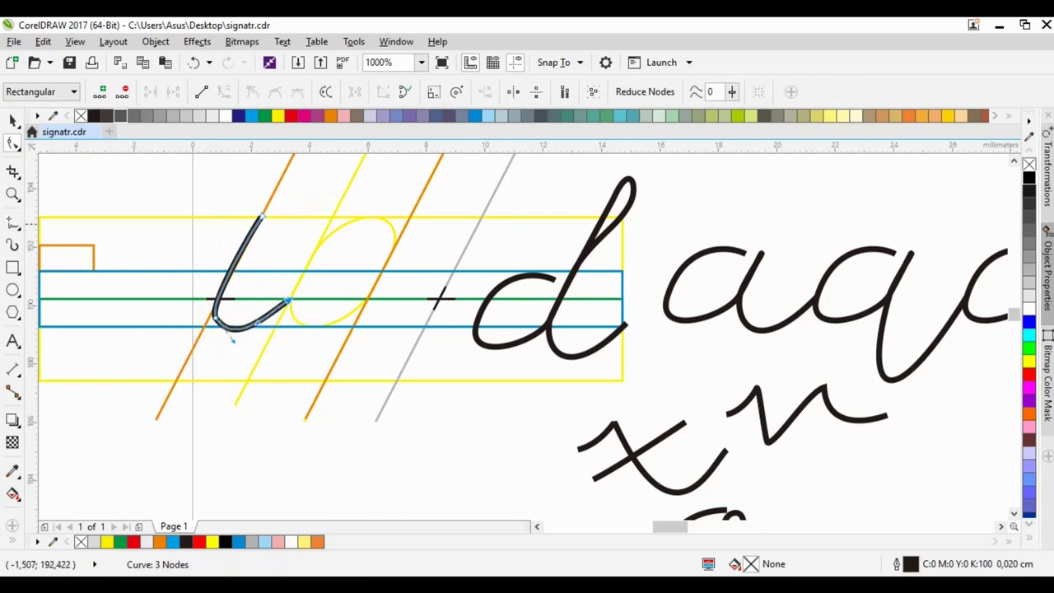
# Add the t crossbar, move the t beside the x, and start a freehand h stroke
pyautogui.click(12, 223)
pyautogui.moveTo(183, 271); pyautogui.dragTo(316, 261)
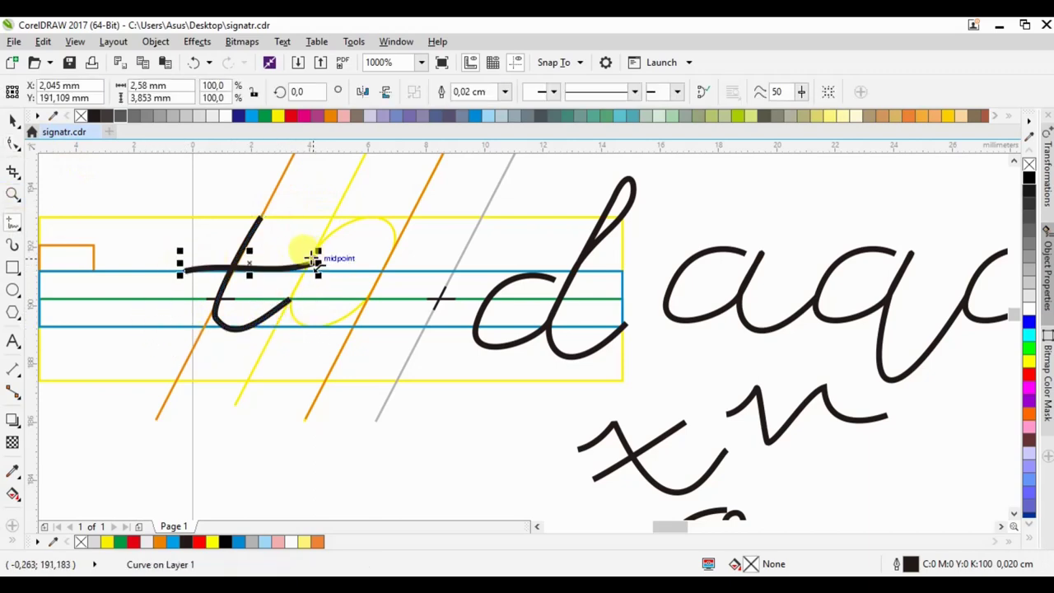
pyautogui.press('space')
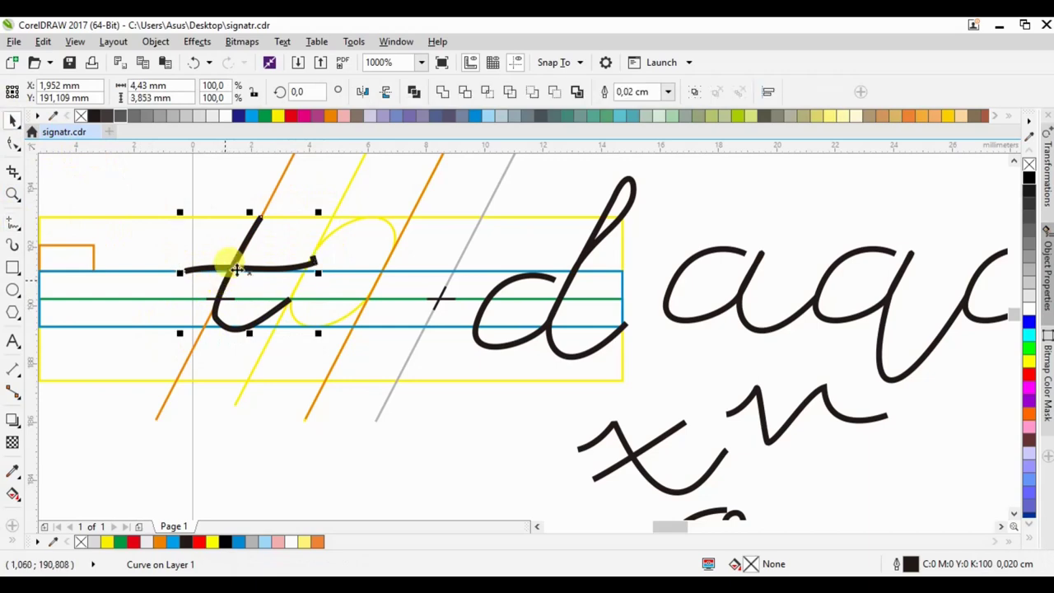
pyautogui.keyDown('shift'); pyautogui.click(235, 265); pyautogui.keyUp('shift')
pyautogui.moveTo(234, 265); pyautogui.dragTo(447, 435)
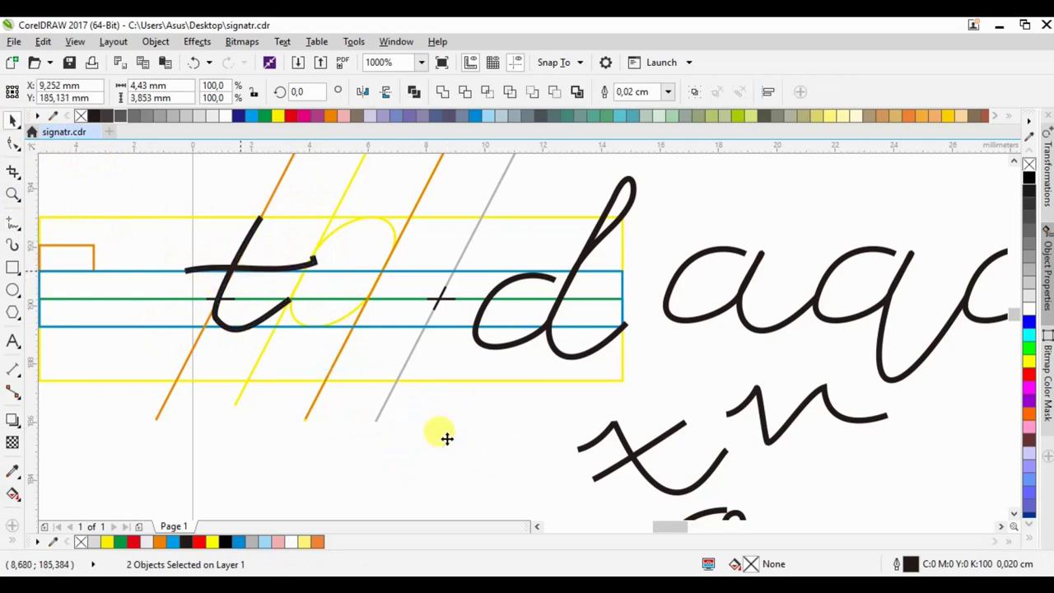
pyautogui.click(14, 223)
pyautogui.moveTo(266, 211)
pyautogui.mouseDown()
pyautogui.moveTo(299, 278)
pyautogui.moveTo(263, 354)
pyautogui.moveTo(344, 328)
pyautogui.mouseUp()
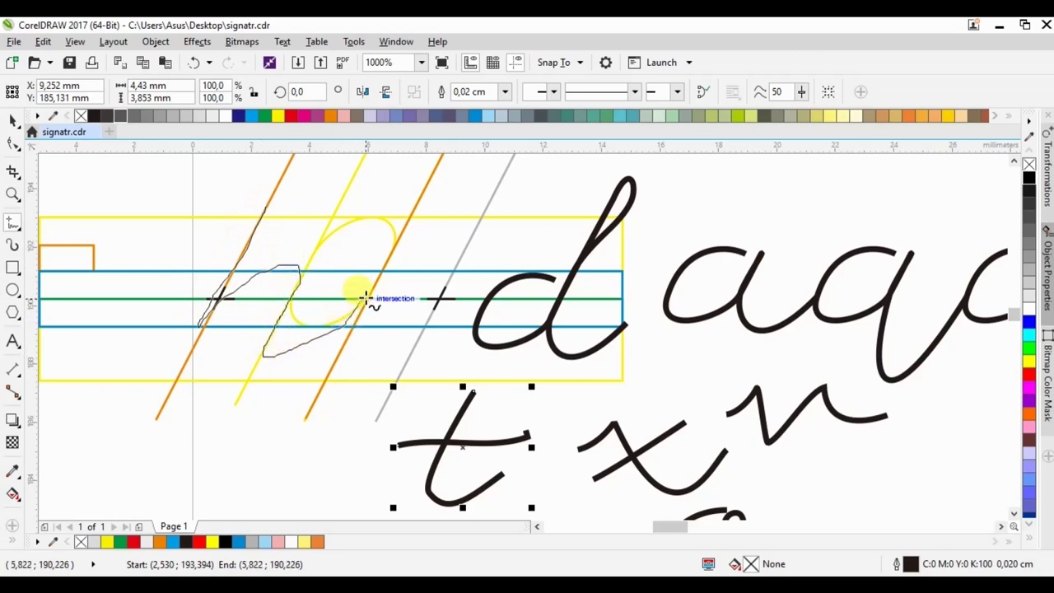
# Finish the h stroke and bow its lower curve down-left
pyautogui.moveTo(321, 286); pyautogui.dragTo(367, 298)
pyautogui.click(12, 142)
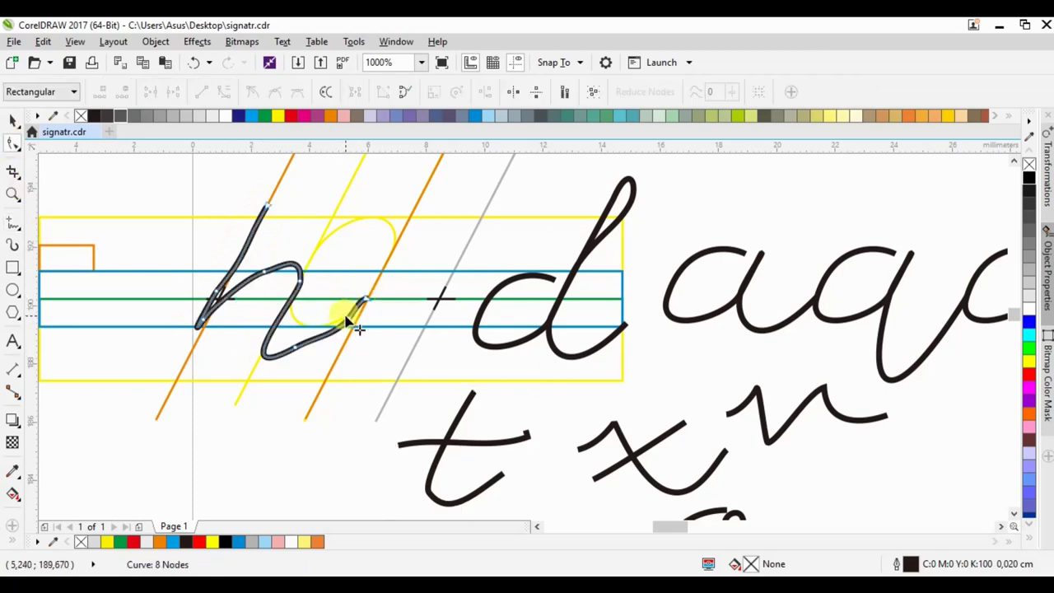
pyautogui.doubleClick(347, 324)
pyautogui.click(364, 298)
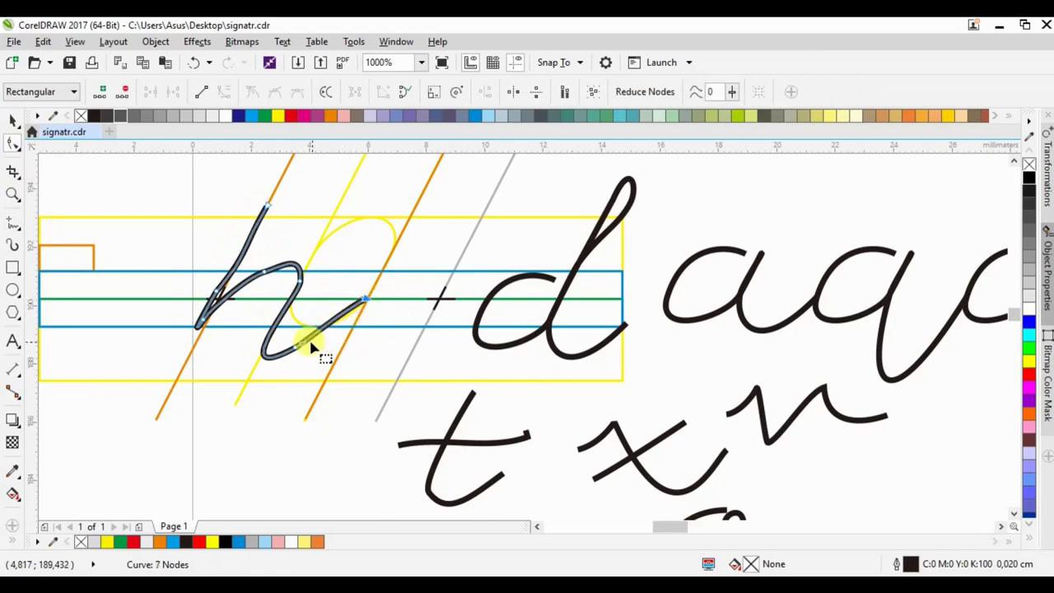
pyautogui.moveTo(296, 350); pyautogui.dragTo(325, 334)
pyautogui.hotkey('ctrl', 'z')
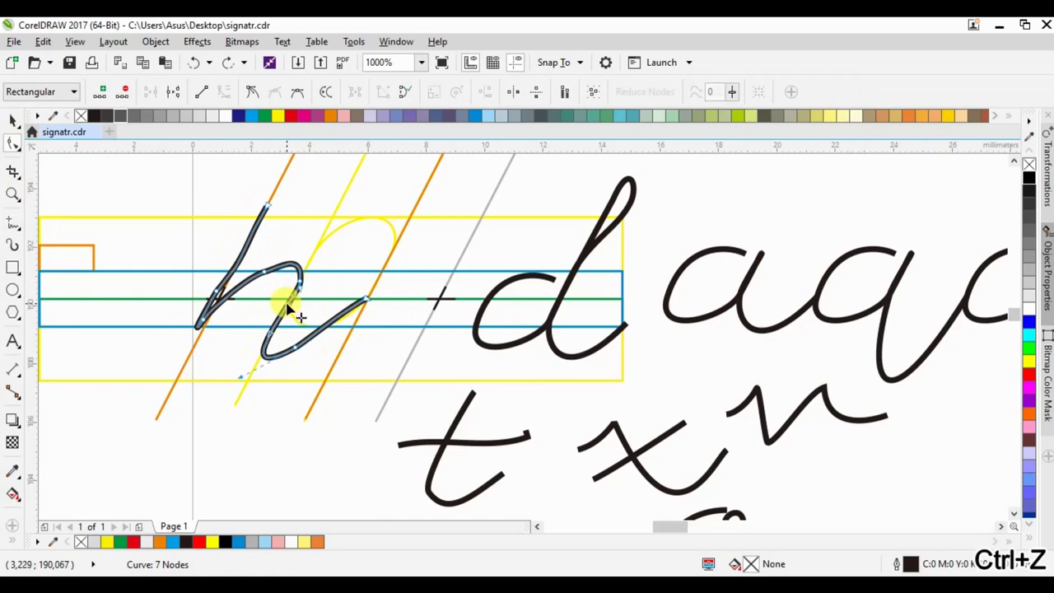
pyautogui.moveTo(288, 309); pyautogui.dragTo(301, 357)
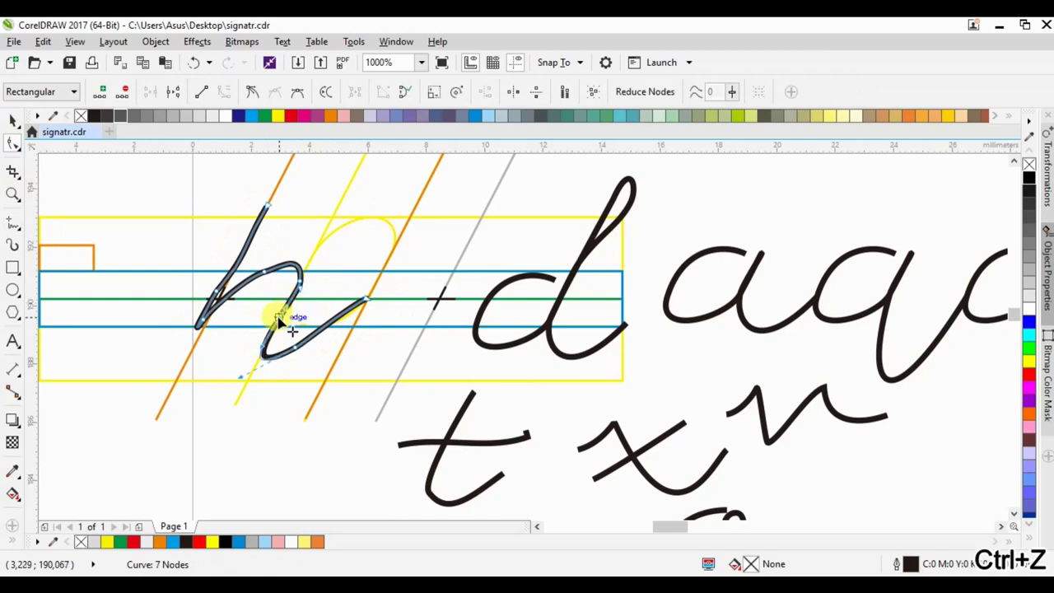
# Trim the h to six nodes and pull its lower-left stroke and starting end into place
pyautogui.click(364, 302)
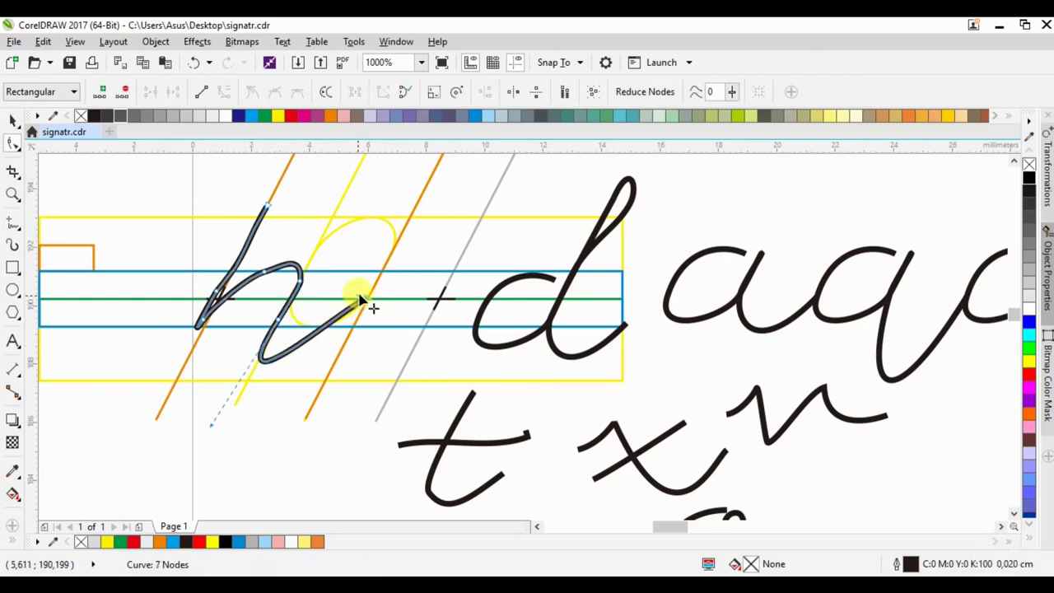
pyautogui.doubleClick(264, 278)
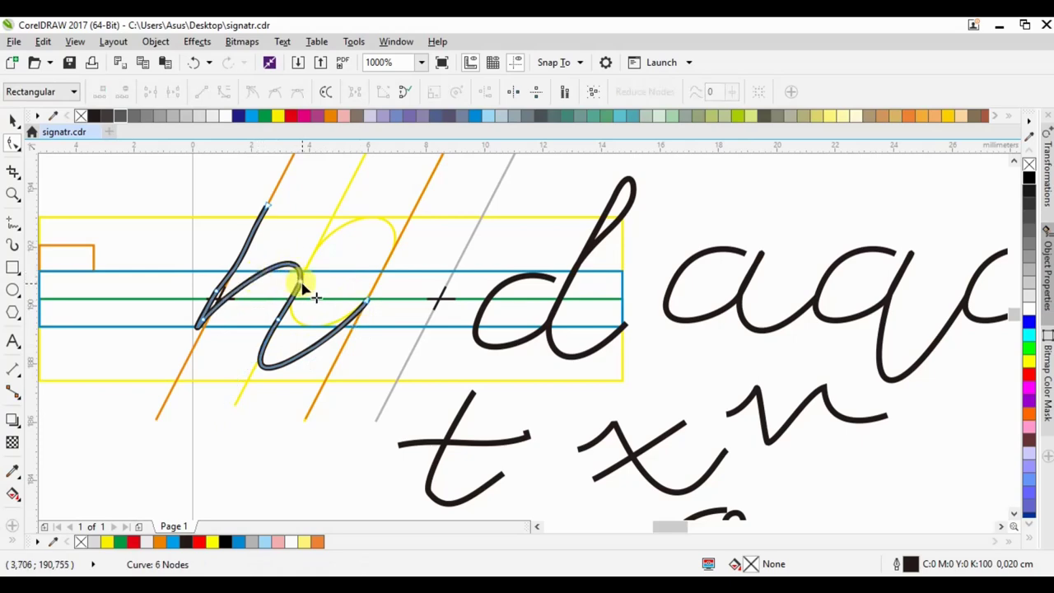
pyautogui.moveTo(302, 288); pyautogui.dragTo(251, 311)
pyautogui.press('Delete')
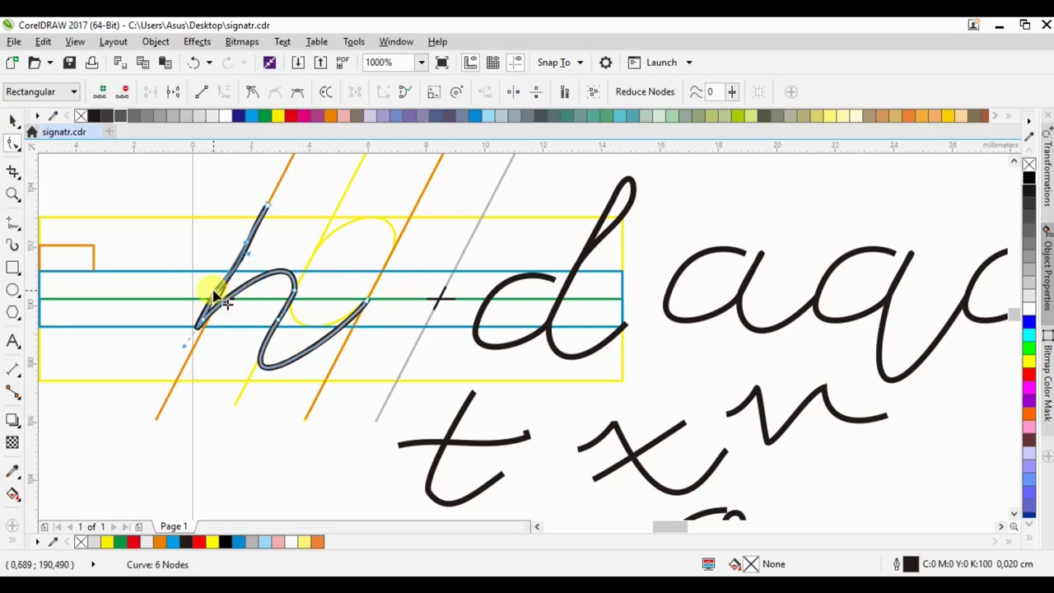
pyautogui.moveTo(213, 303); pyautogui.dragTo(215, 296)
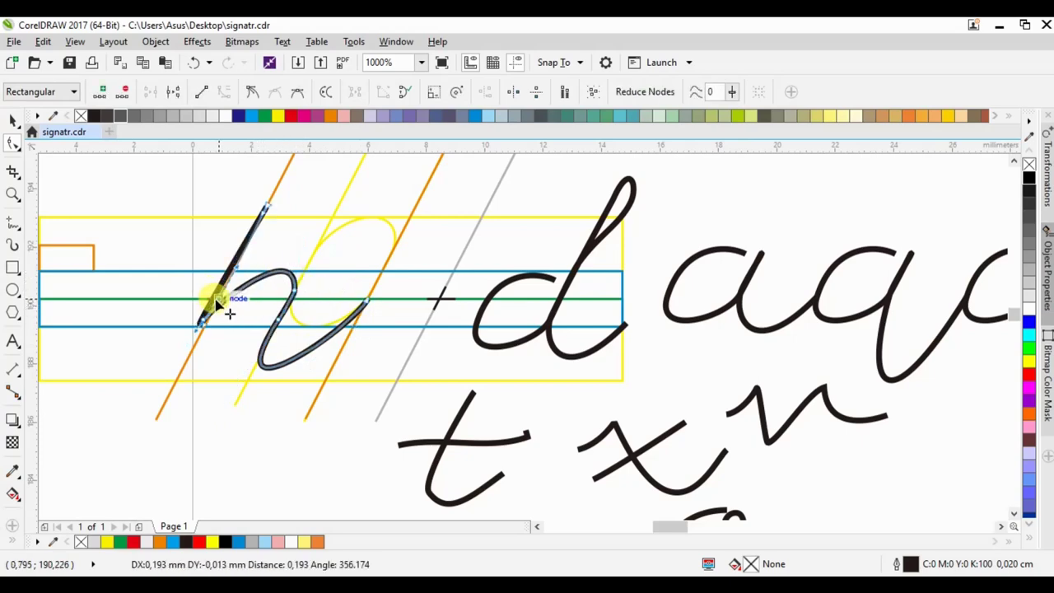
pyautogui.scroll(2, 216, 297)
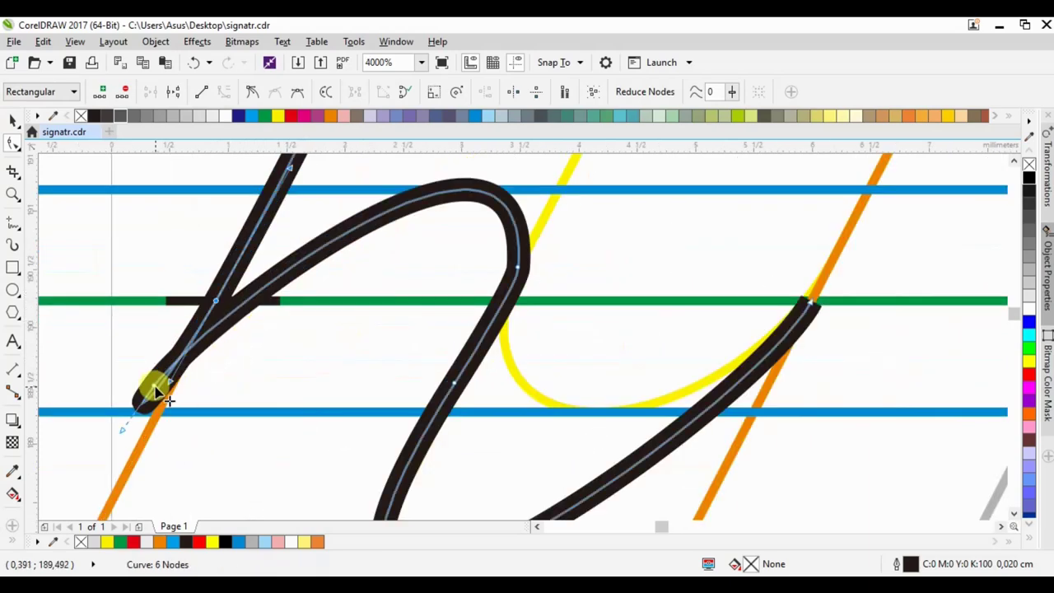
pyautogui.moveTo(161, 395); pyautogui.dragTo(177, 397)
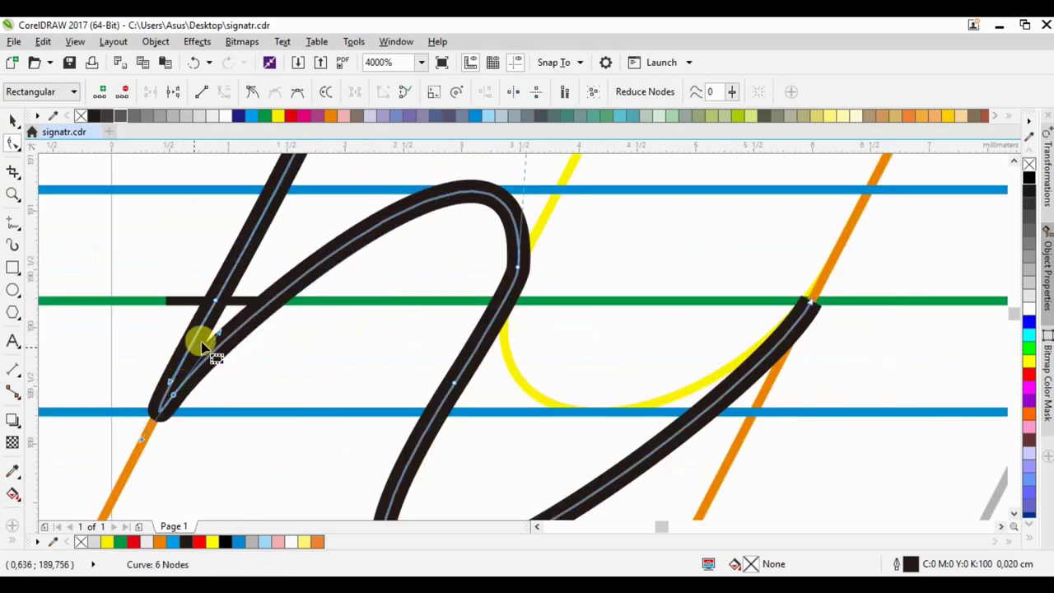
pyautogui.scroll(-1, 205, 344)
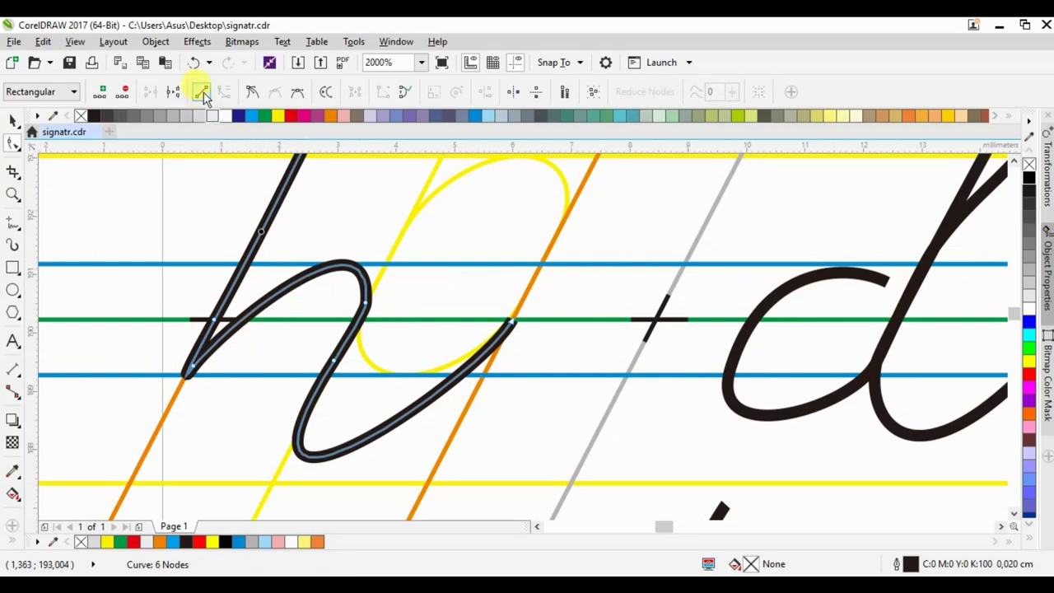
pyautogui.scroll(-2, 263, 310)
pyautogui.scroll(1, 293, 321)
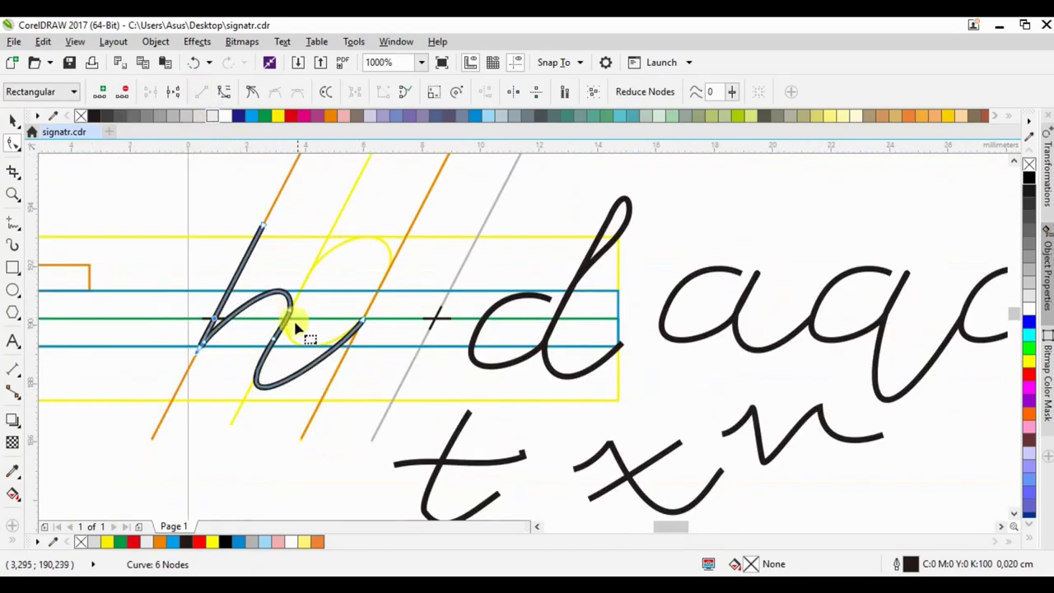
# Move the h stroke next to the t in the lower row
pyautogui.click(13, 120)
pyautogui.scroll(-1, 207, 300)
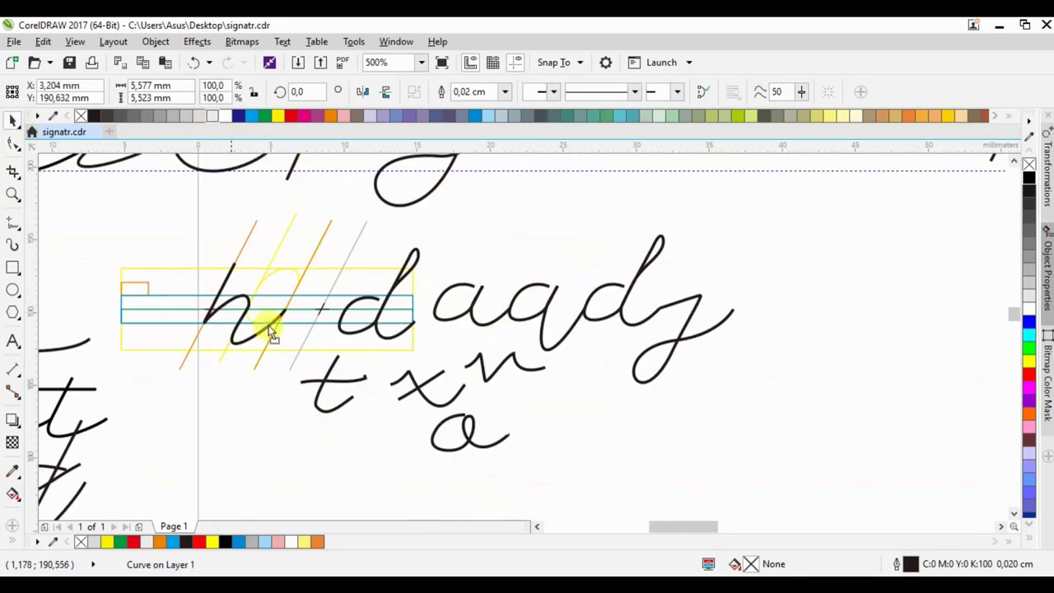
pyautogui.moveTo(356, 394); pyautogui.dragTo(511, 424)
pyautogui.click(360, 438)
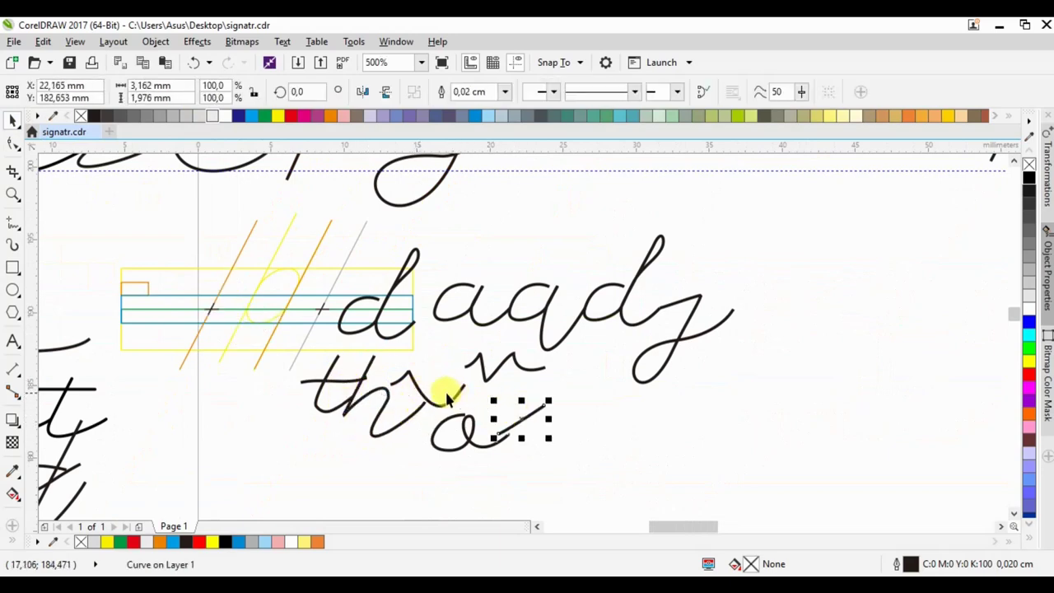
# Undo the stray move and set both x strokes beside the o
pyautogui.hotkey('ctrl', 'z')
pyautogui.keyDown('shift'); pyautogui.click(425, 393); pyautogui.keyUp('shift')
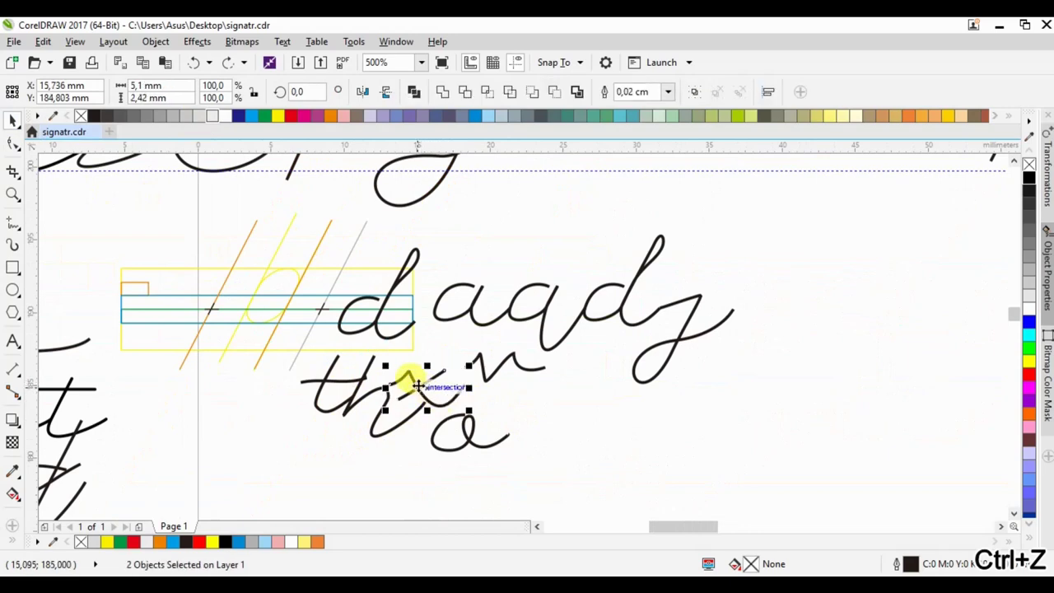
pyautogui.moveTo(418, 385); pyautogui.dragTo(539, 414)
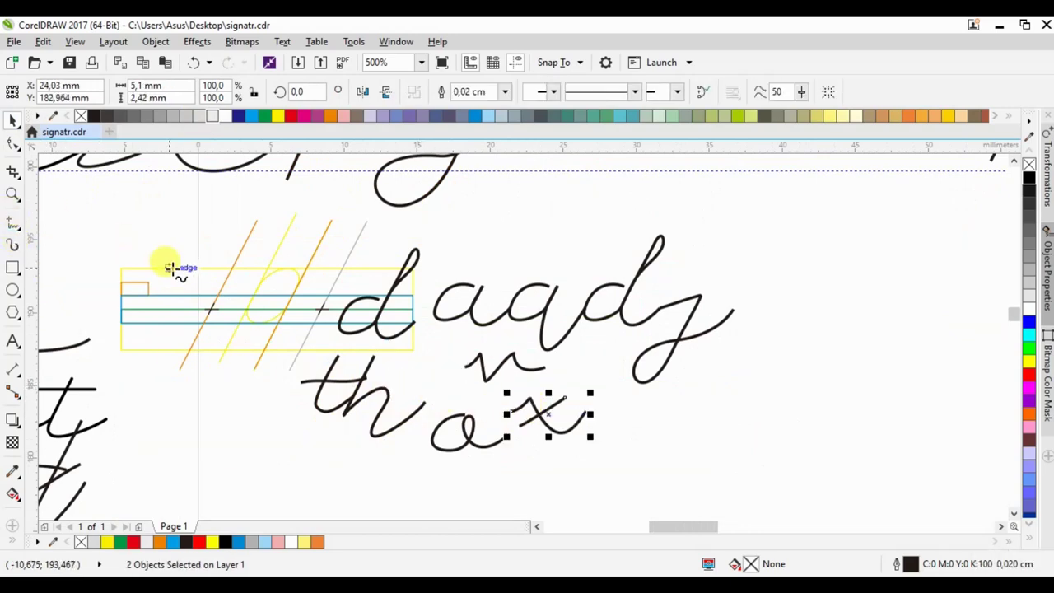
pyautogui.scroll(1, 169, 267)
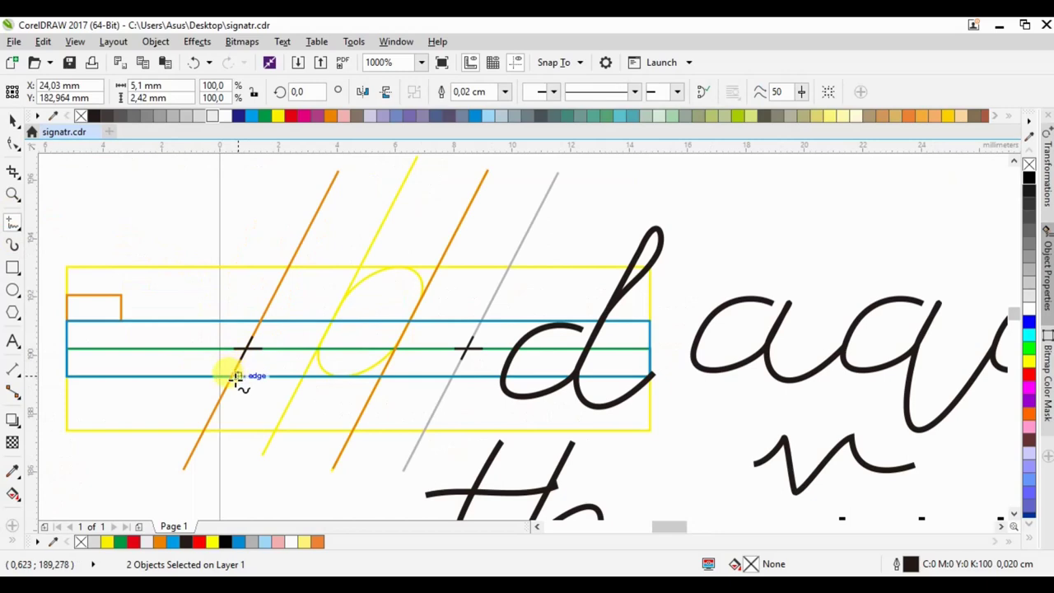
# Draw a slanted straight stem and a looping freehand stroke in the guide box
pyautogui.moveTo(236, 375)
pyautogui.mouseDown()
pyautogui.moveTo(293, 262)
pyautogui.moveTo(276, 296)
pyautogui.mouseUp()
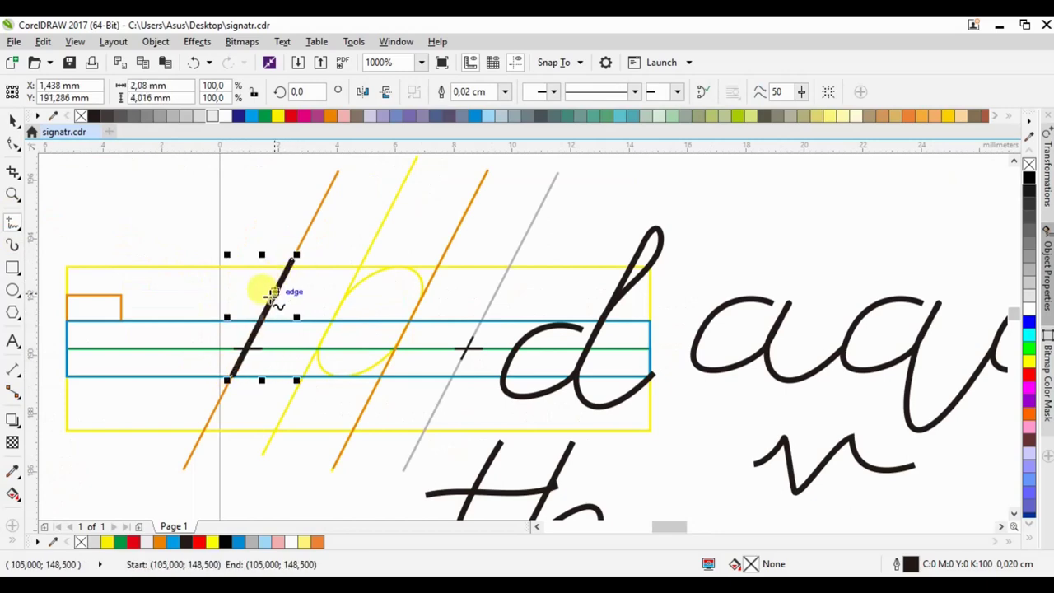
pyautogui.moveTo(294, 262)
pyautogui.mouseDown()
pyautogui.moveTo(333, 323)
pyautogui.moveTo(308, 371)
pyautogui.moveTo(395, 252)
pyautogui.moveTo(425, 269)
pyautogui.moveTo(396, 333)
pyautogui.moveTo(479, 317)
pyautogui.mouseUp()
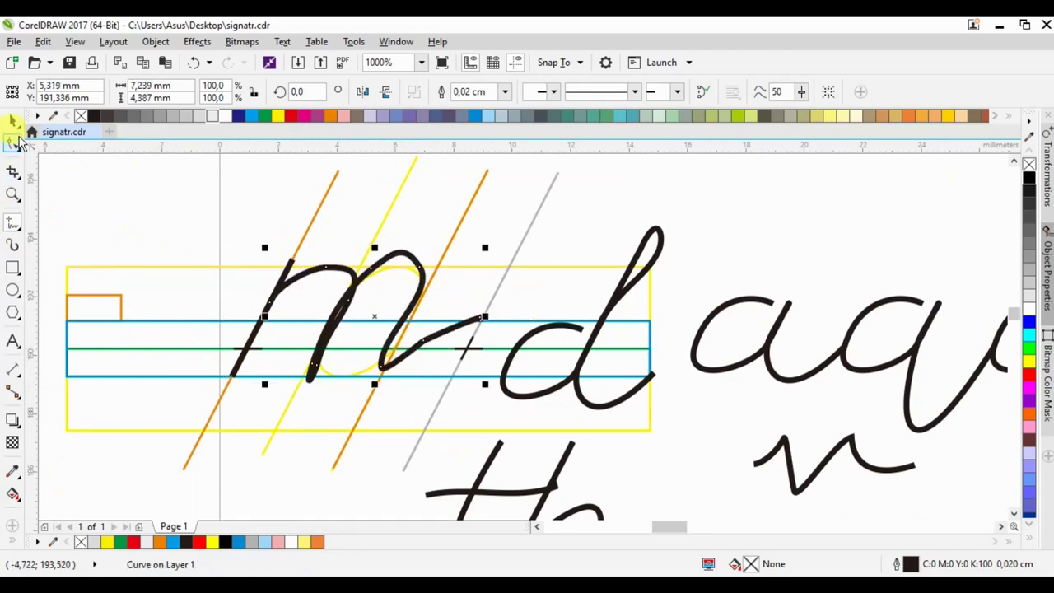
pyautogui.click(13, 142)
pyautogui.click(480, 320)
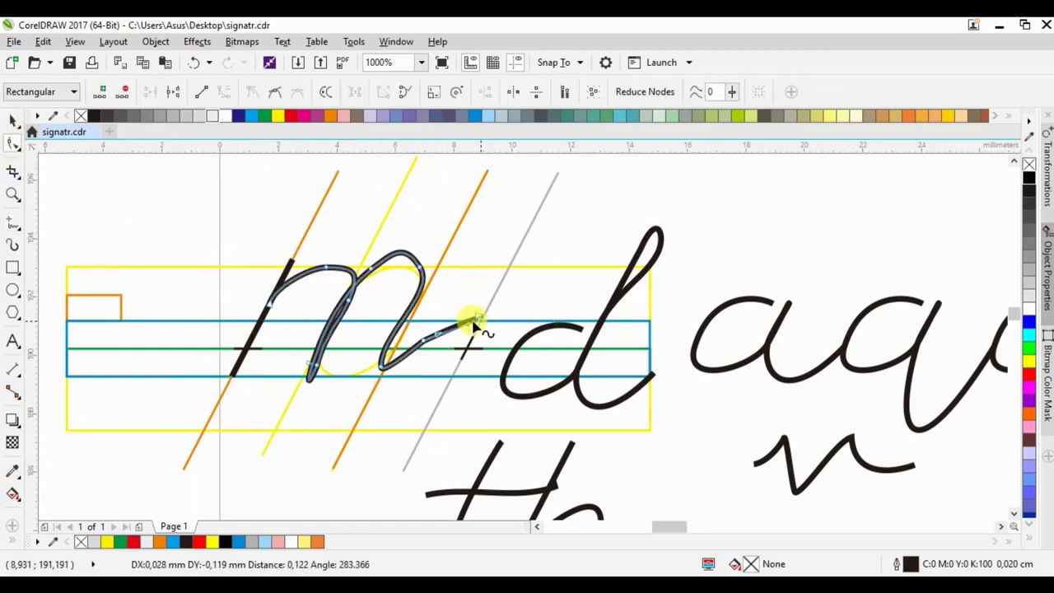
pyautogui.click(392, 373)
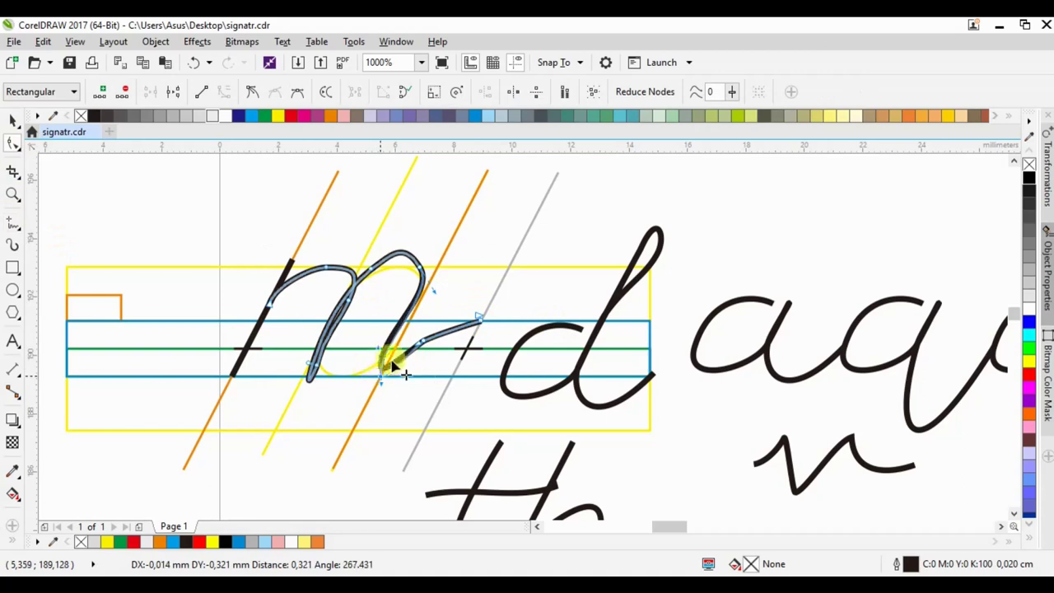
pyautogui.moveTo(383, 374); pyautogui.dragTo(396, 367)
# Delete surplus nodes on the connecting segment and humps, and adjust the bottom handle
pyautogui.doubleClick(423, 342)
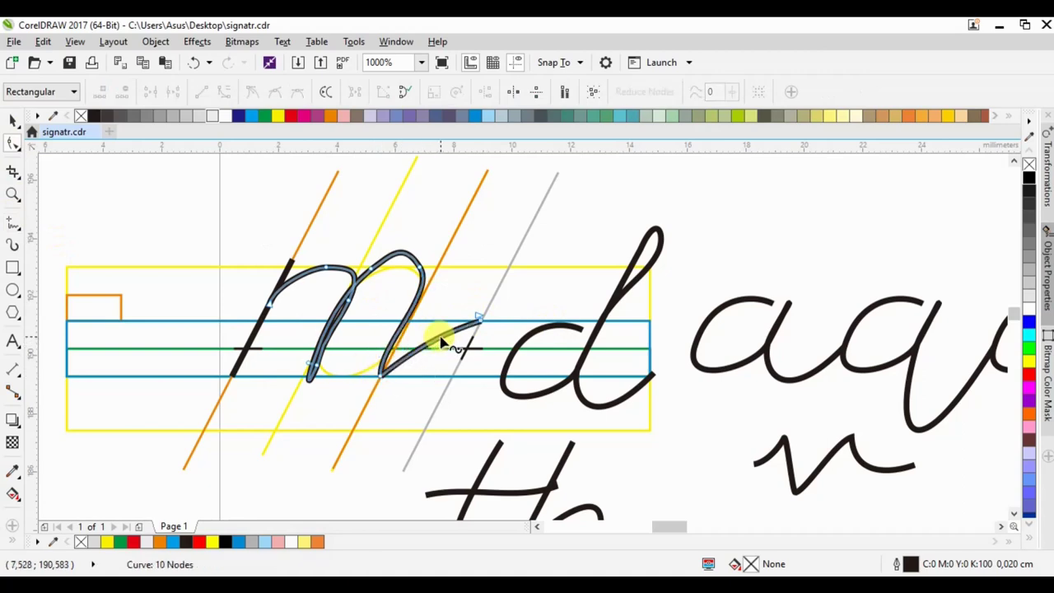
pyautogui.moveTo(440, 342); pyautogui.dragTo(435, 364)
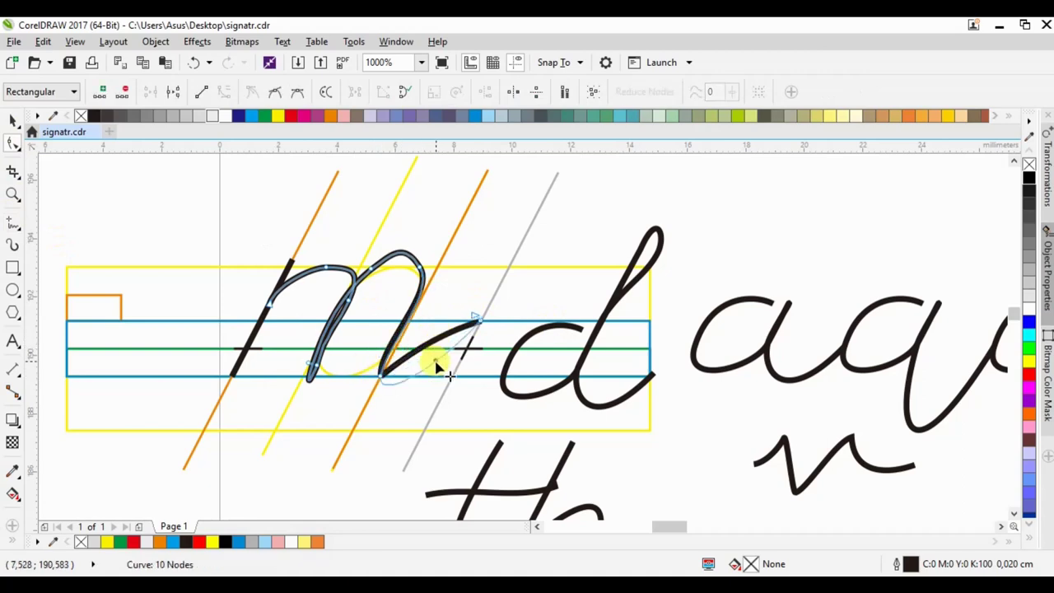
pyautogui.doubleClick(371, 270)
pyautogui.click(346, 311)
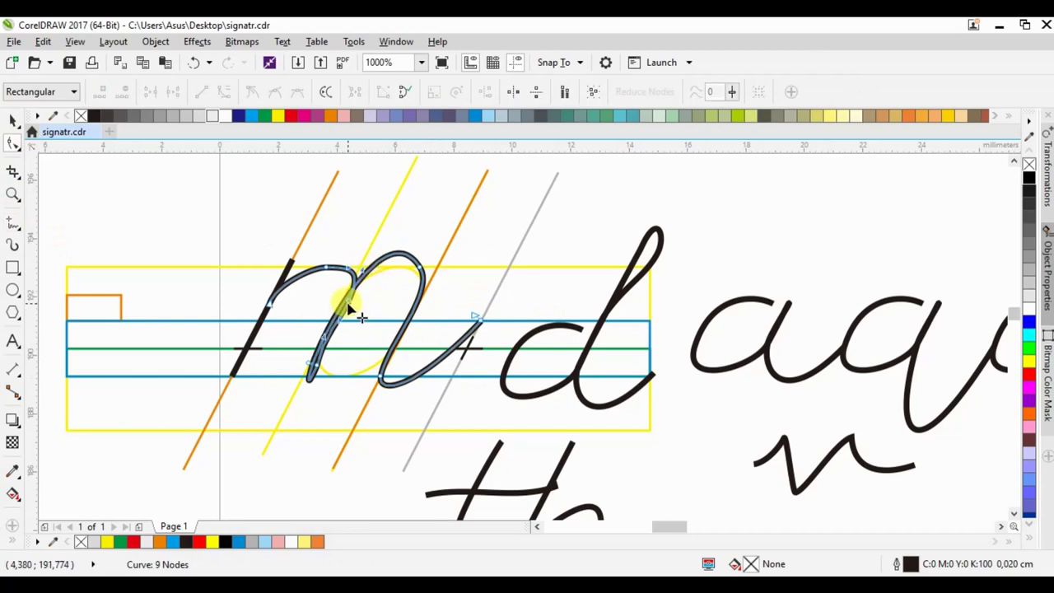
pyautogui.doubleClick(348, 311)
pyautogui.doubleClick(337, 272)
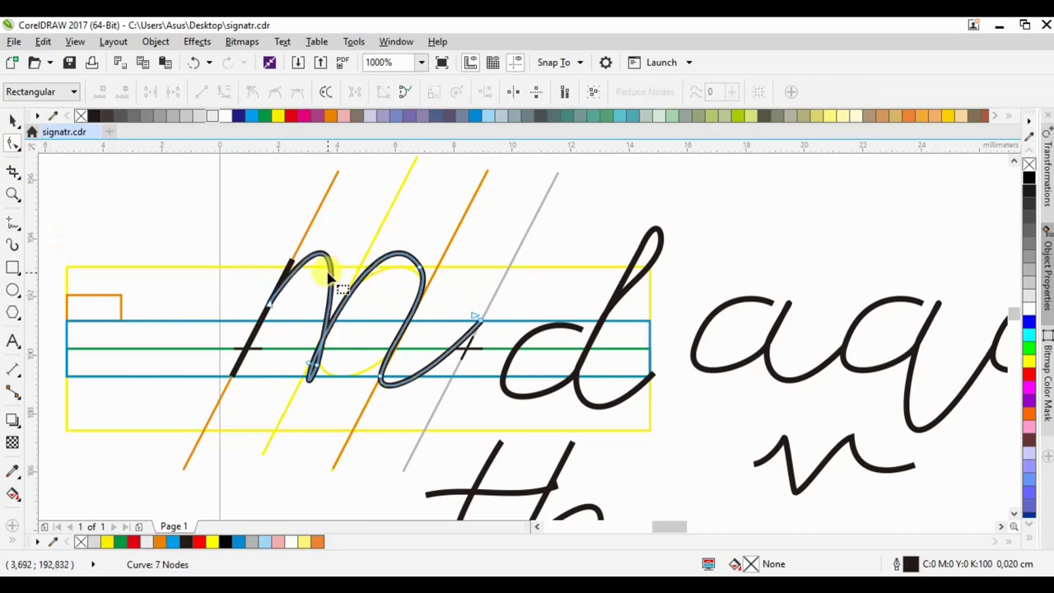
pyautogui.moveTo(316, 372); pyautogui.dragTo(313, 372)
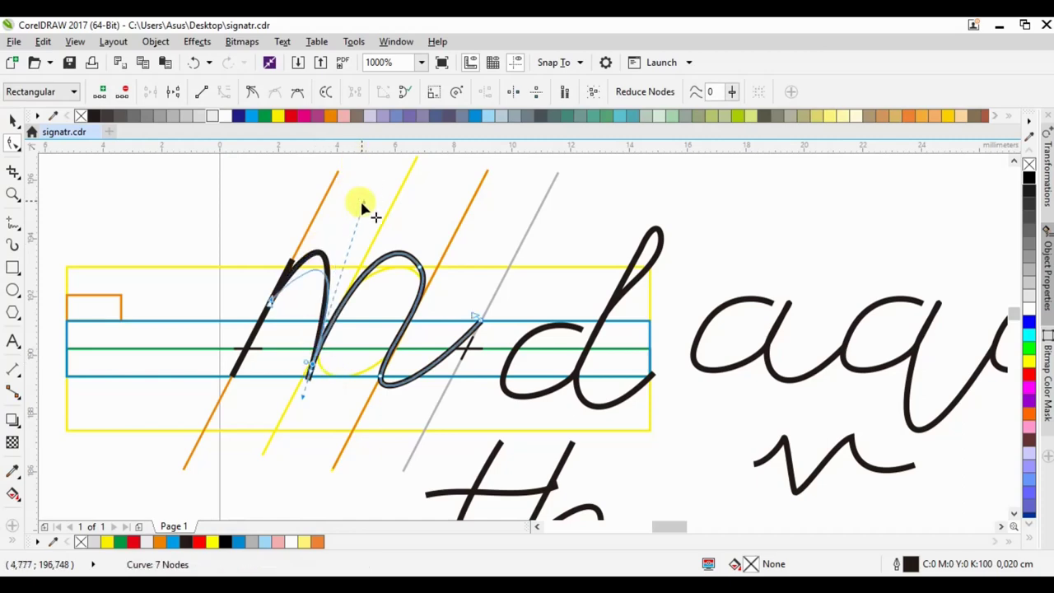
pyautogui.moveTo(359, 157)
pyautogui.mouseDown()
pyautogui.moveTo(365, 209)
pyautogui.moveTo(387, 195)
pyautogui.mouseUp()
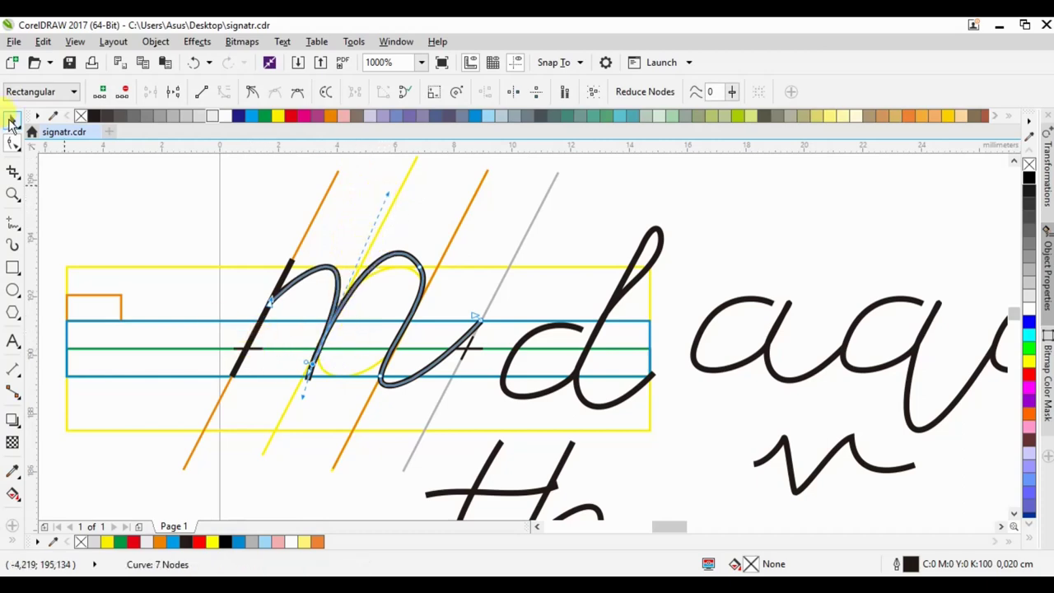
# Reposition the stem node and reshape the looping curve's end and second hump
pyautogui.click(11, 120)
pyautogui.doubleClick(250, 332)
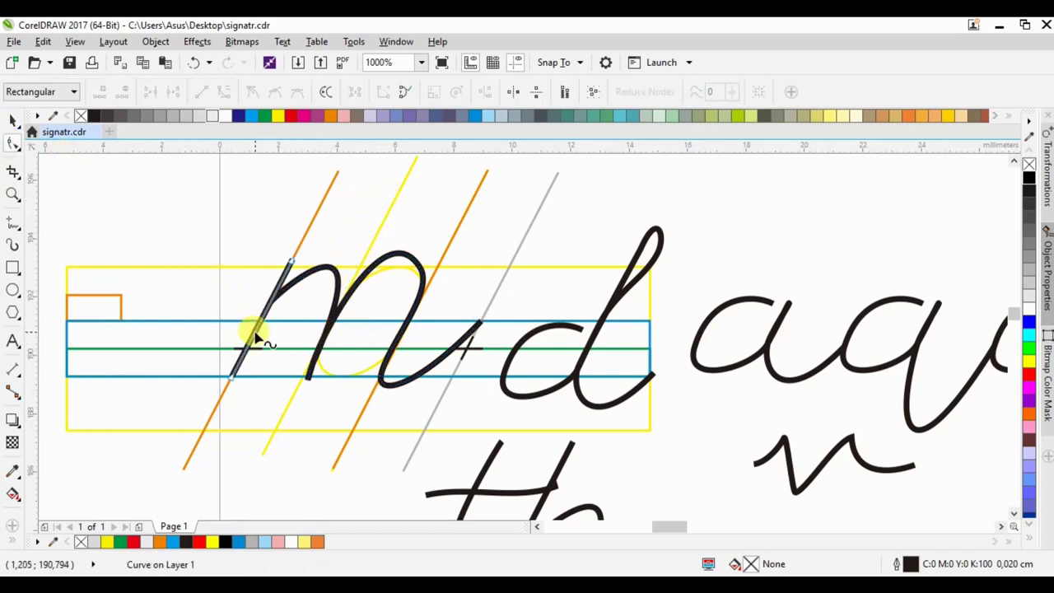
pyautogui.moveTo(255, 336)
pyautogui.mouseDown()
pyautogui.moveTo(249, 354)
pyautogui.moveTo(242, 348)
pyautogui.mouseUp()
pyautogui.click(476, 324)
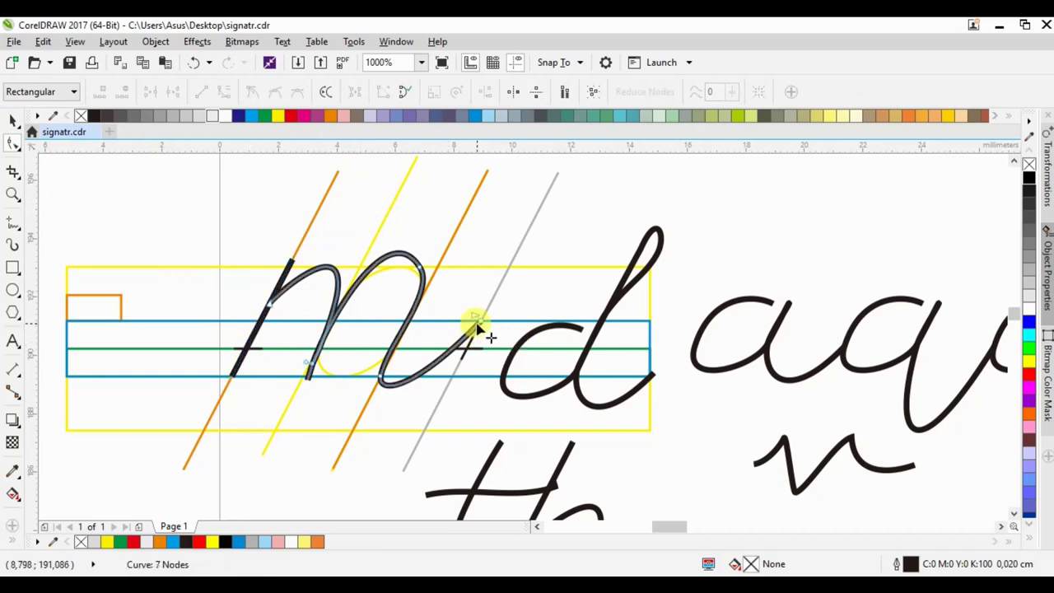
pyautogui.moveTo(477, 326); pyautogui.dragTo(467, 349)
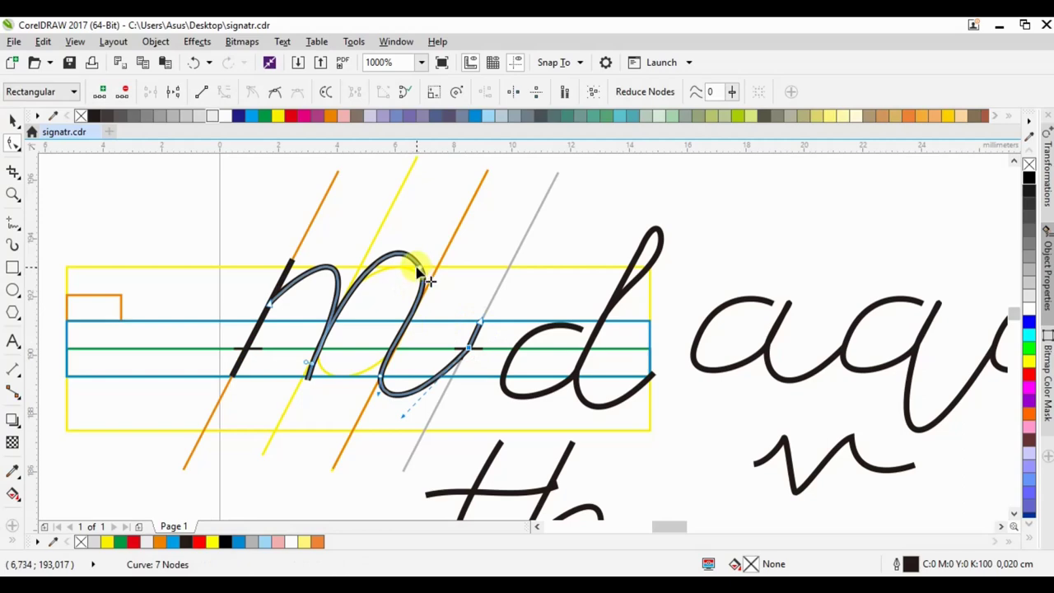
pyautogui.moveTo(412, 298); pyautogui.dragTo(325, 286)
pyautogui.moveTo(267, 302)
pyautogui.mouseDown()
pyautogui.moveTo(246, 334)
pyautogui.moveTo(391, 196)
pyautogui.mouseUp()
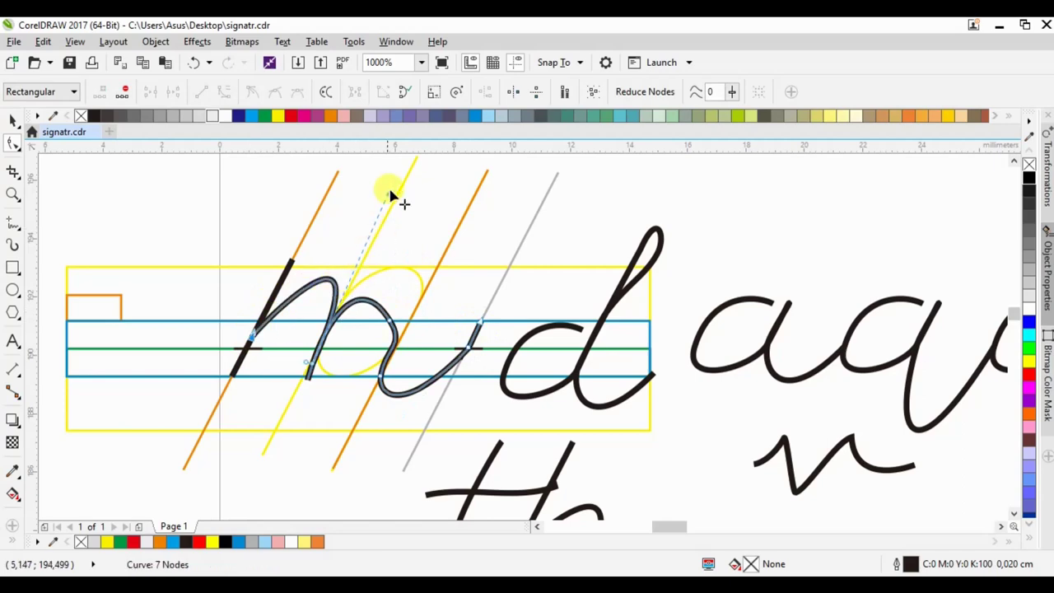
pyautogui.moveTo(346, 288); pyautogui.dragTo(348, 277)
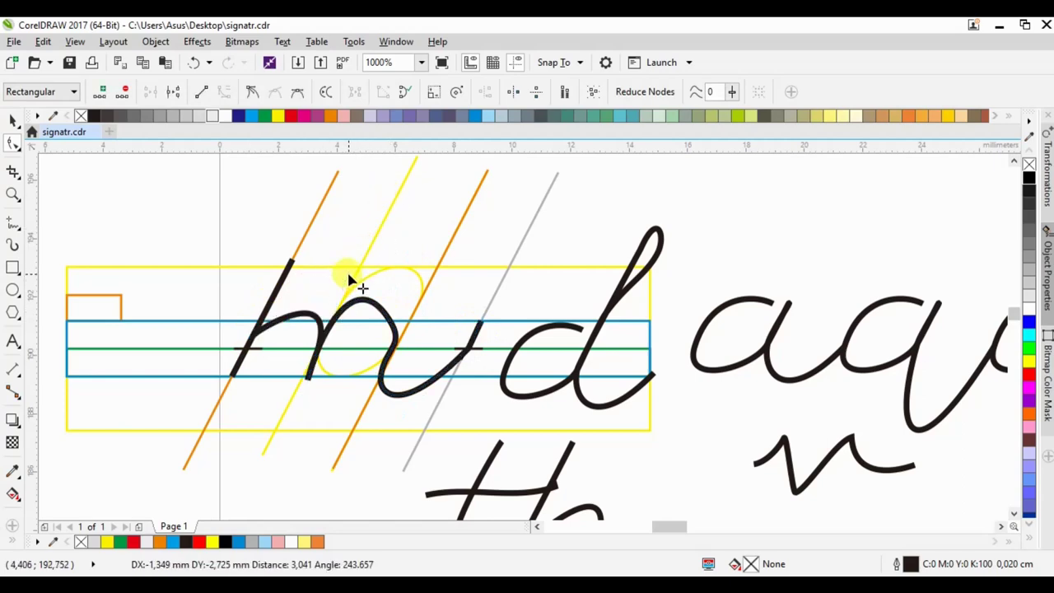
# Rework a mid-curve node, adjust the lower handle, and reshape the stroke's start
pyautogui.doubleClick(392, 326)
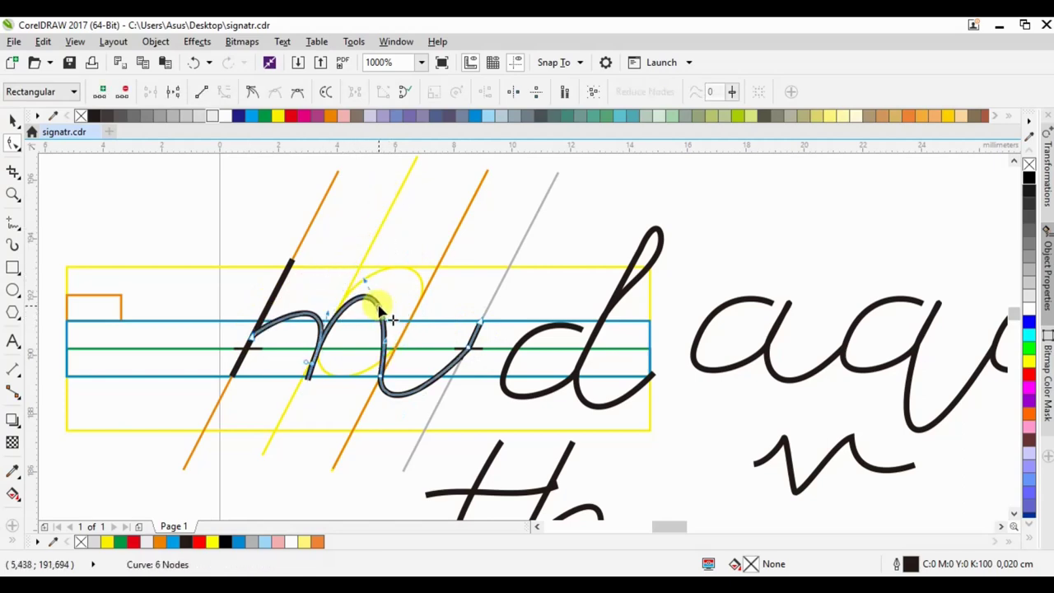
pyautogui.doubleClick(380, 311)
pyautogui.moveTo(379, 310); pyautogui.dragTo(398, 340)
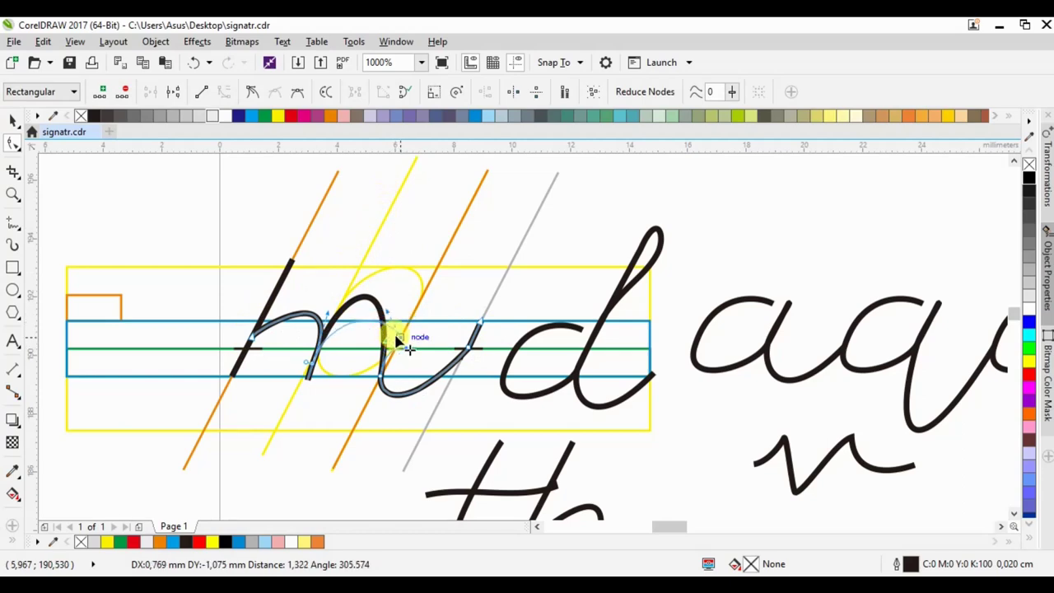
pyautogui.moveTo(381, 379); pyautogui.dragTo(371, 414)
pyautogui.click(250, 339)
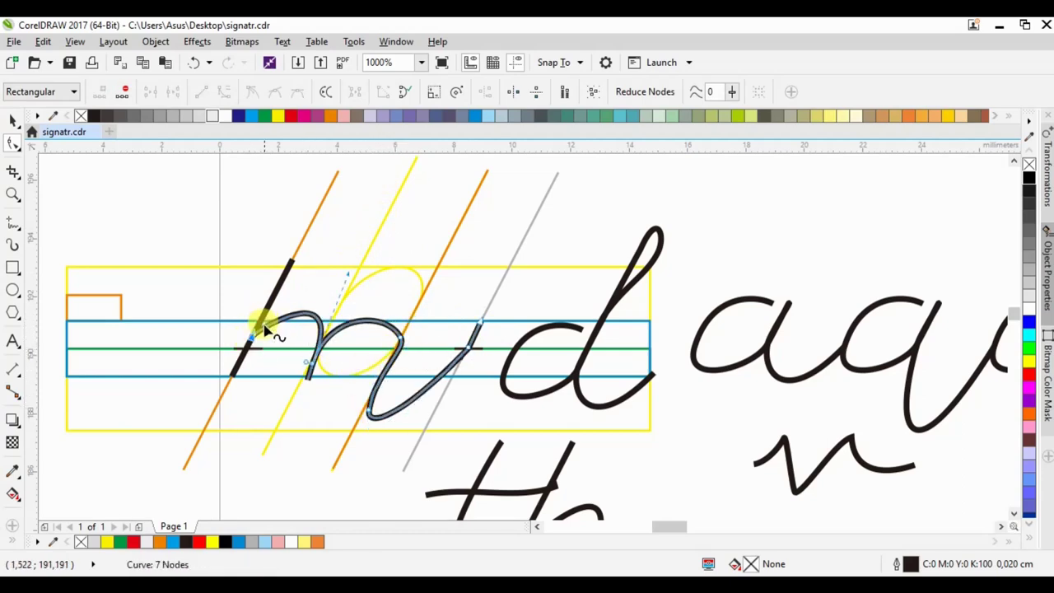
pyautogui.moveTo(257, 338); pyautogui.dragTo(254, 311)
pyautogui.click(309, 367)
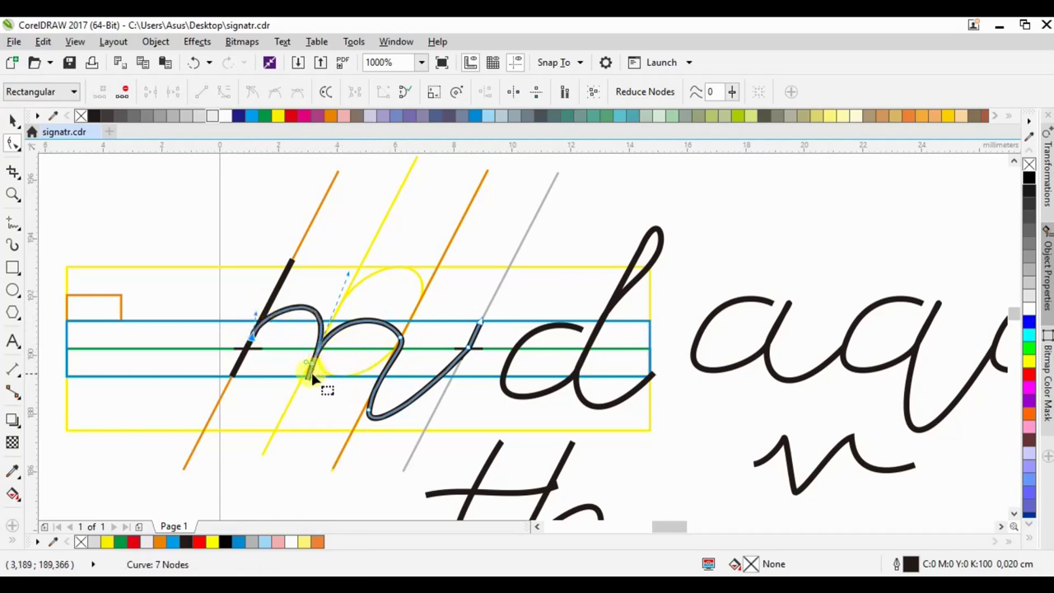
# Refine the lower-section nodes and bend the curve segment to the right
pyautogui.doubleClick(310, 379)
pyautogui.moveTo(317, 377); pyautogui.dragTo(305, 400)
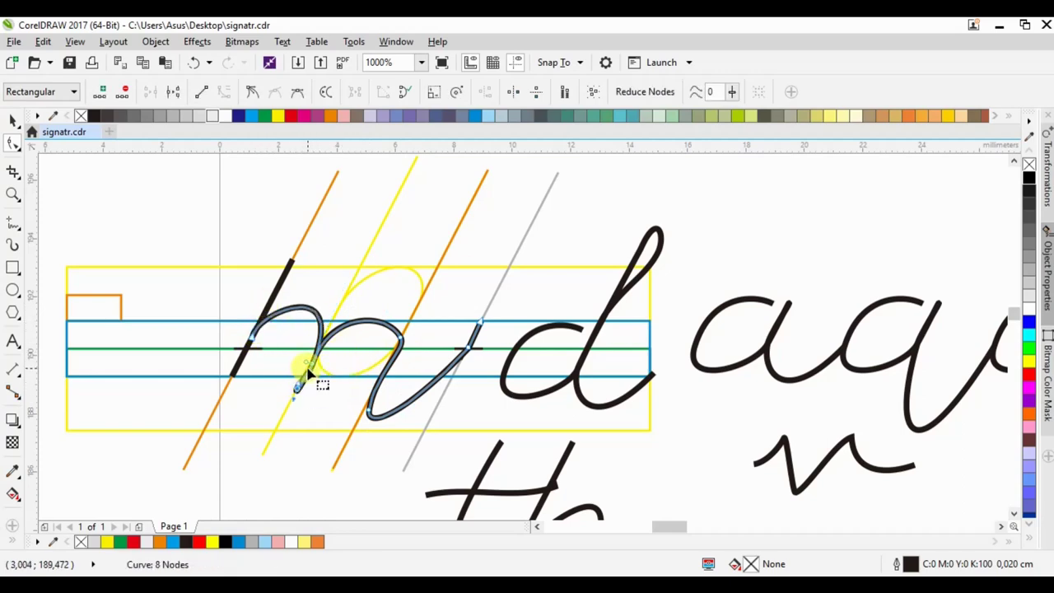
pyautogui.doubleClick(309, 370)
pyautogui.doubleClick(313, 367)
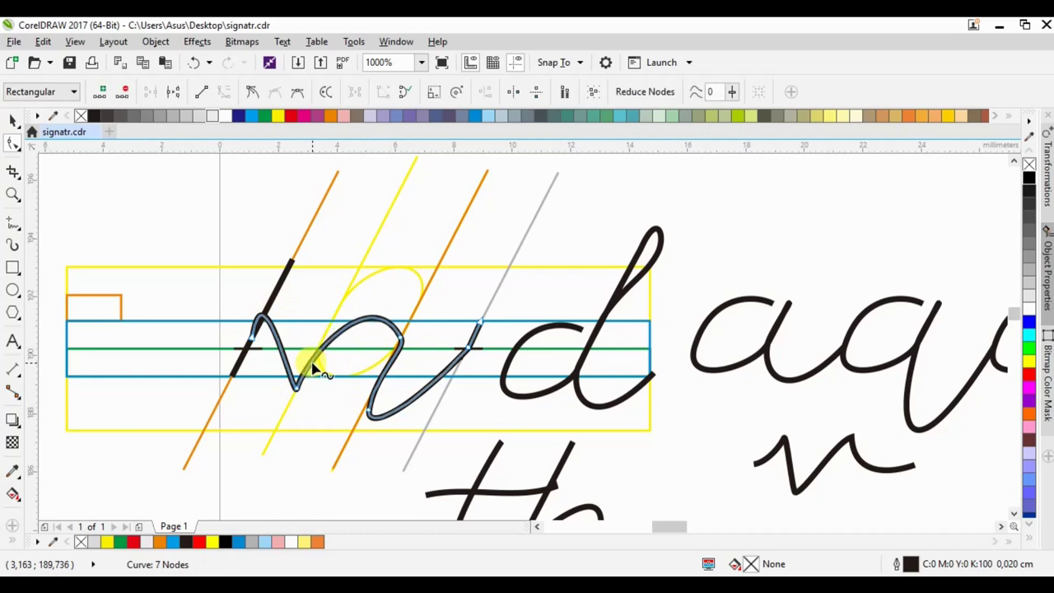
pyautogui.doubleClick(272, 333)
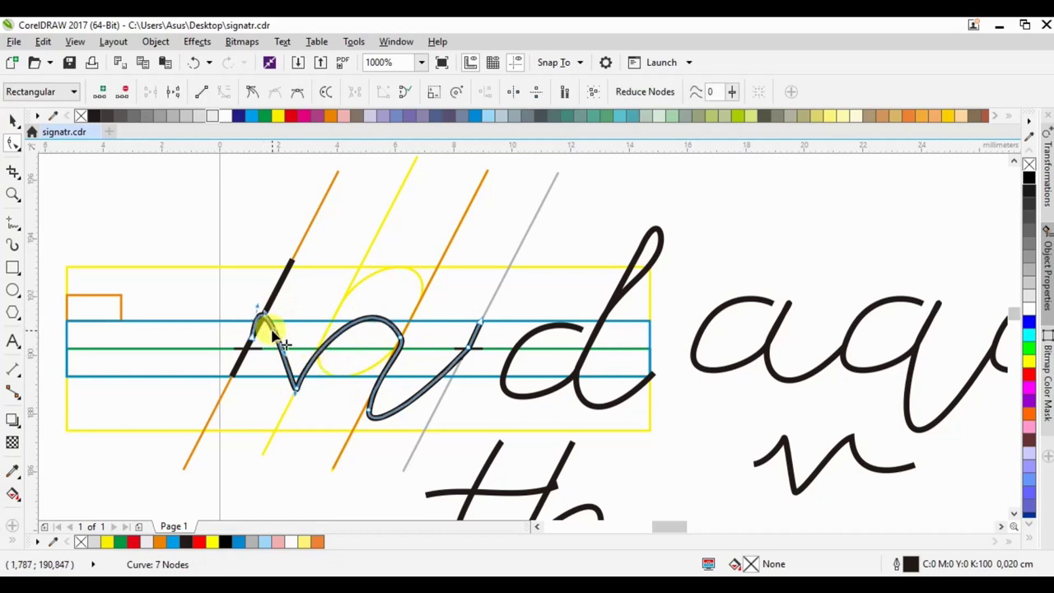
pyautogui.doubleClick(270, 331)
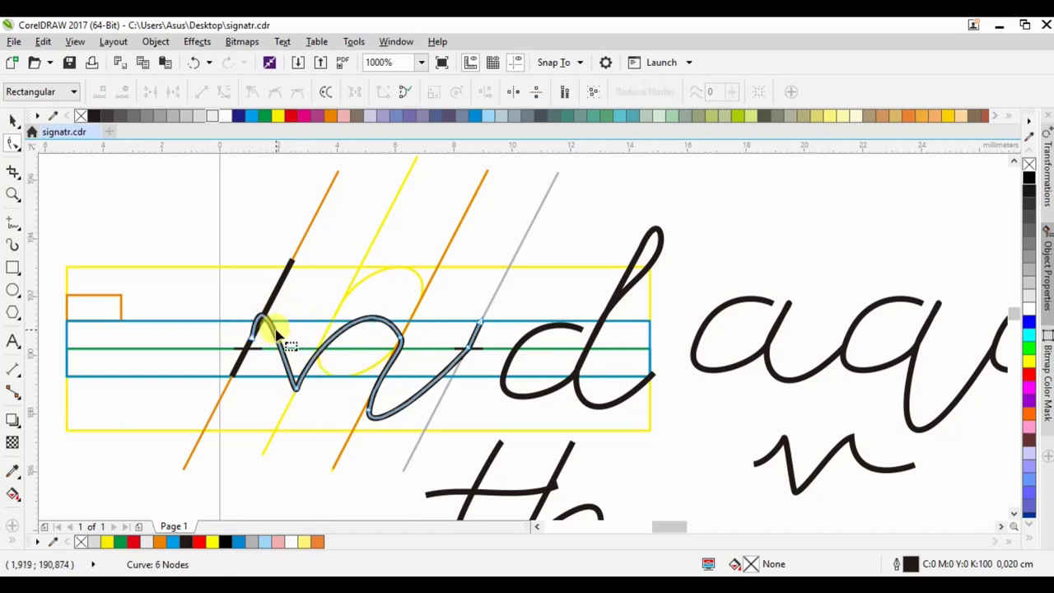
pyautogui.moveTo(275, 336); pyautogui.dragTo(316, 334)
# Pull the h stroke's top node down and left to begin an m
pyautogui.scroll(-1, 345, 319)
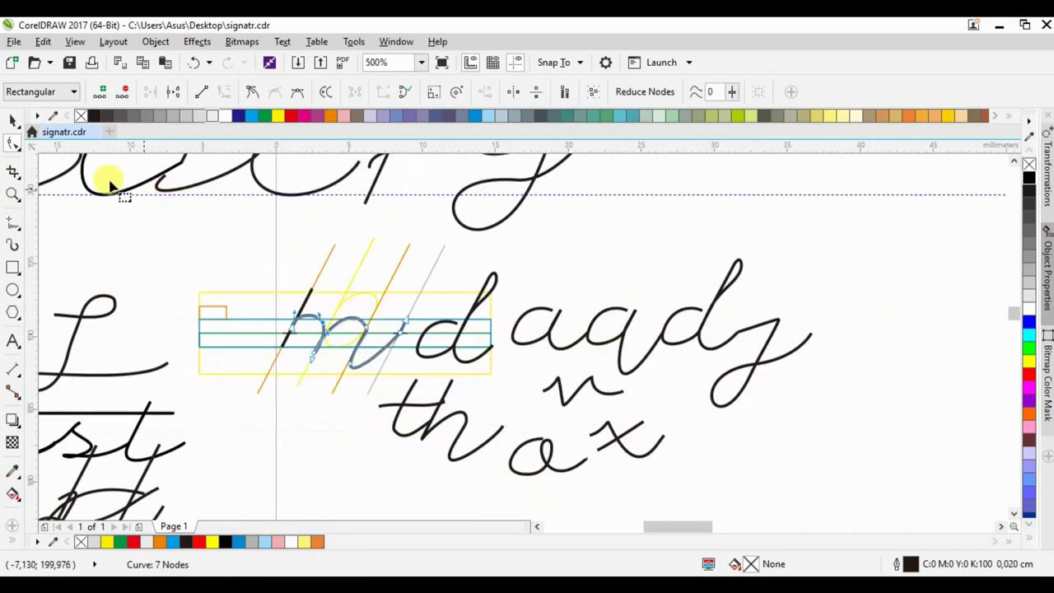
pyautogui.click(12, 121)
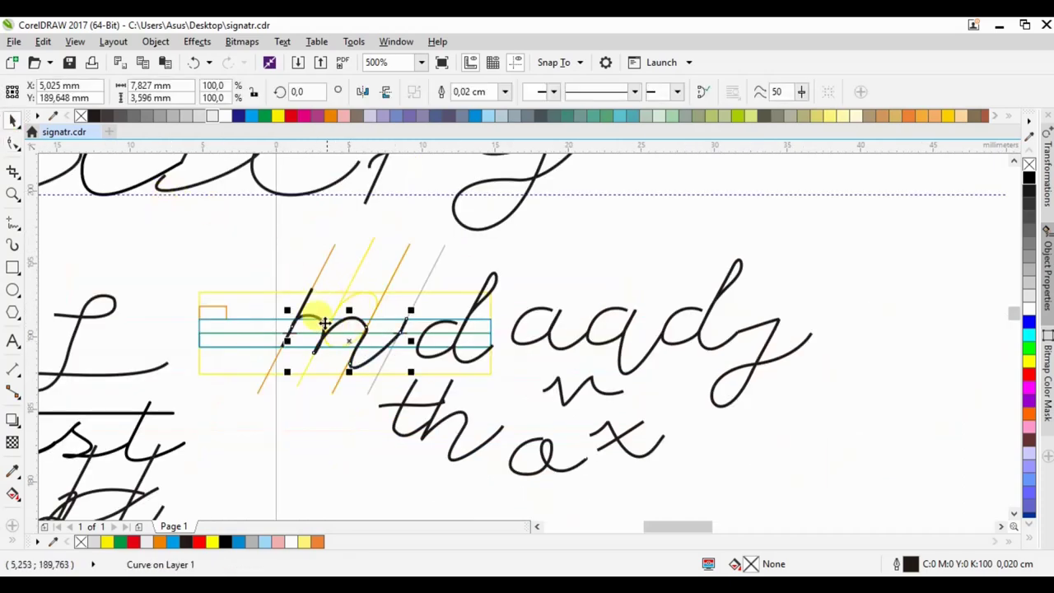
pyautogui.press('F10')
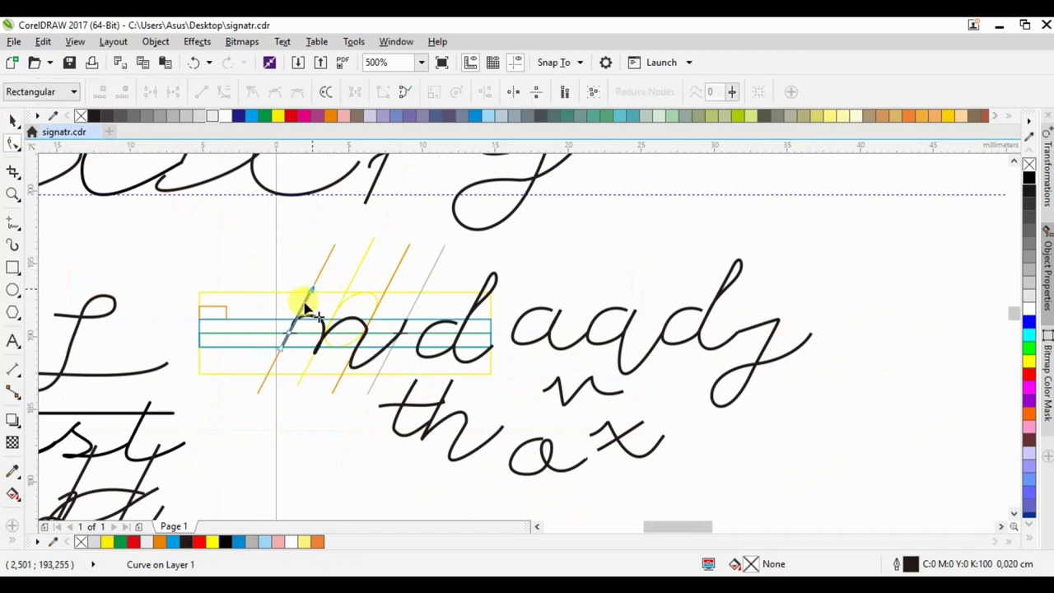
pyautogui.moveTo(311, 289); pyautogui.dragTo(300, 311)
pyautogui.click(12, 121)
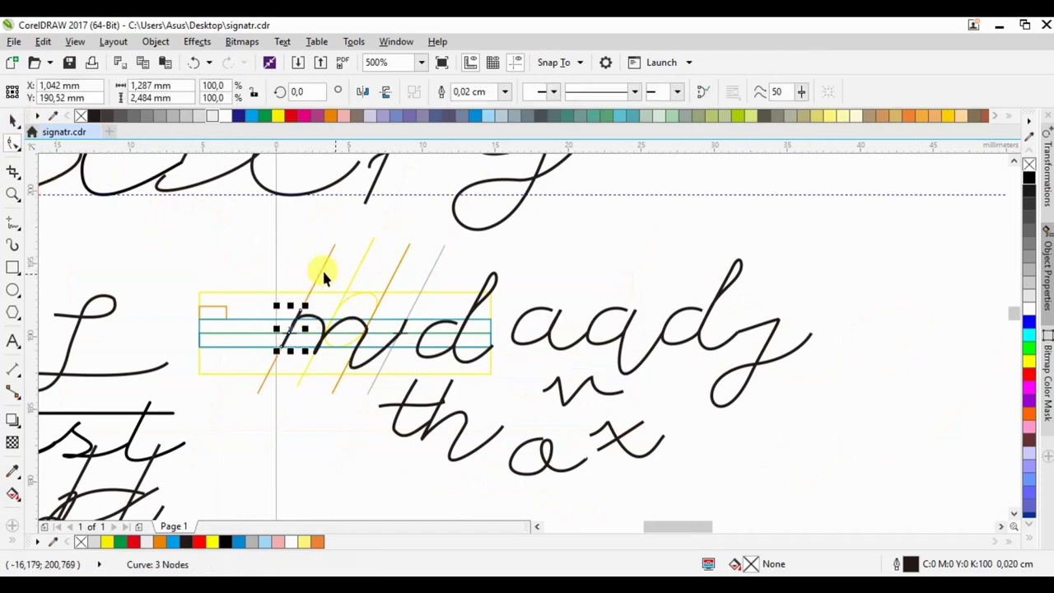
# Move the two m strokes to follow 'ox' in the lower row
pyautogui.moveTo(226, 251)
pyautogui.mouseDown()
pyautogui.moveTo(407, 392)
pyautogui.moveTo(424, 385)
pyautogui.mouseUp()
pyautogui.moveTo(313, 337); pyautogui.dragTo(762, 448)
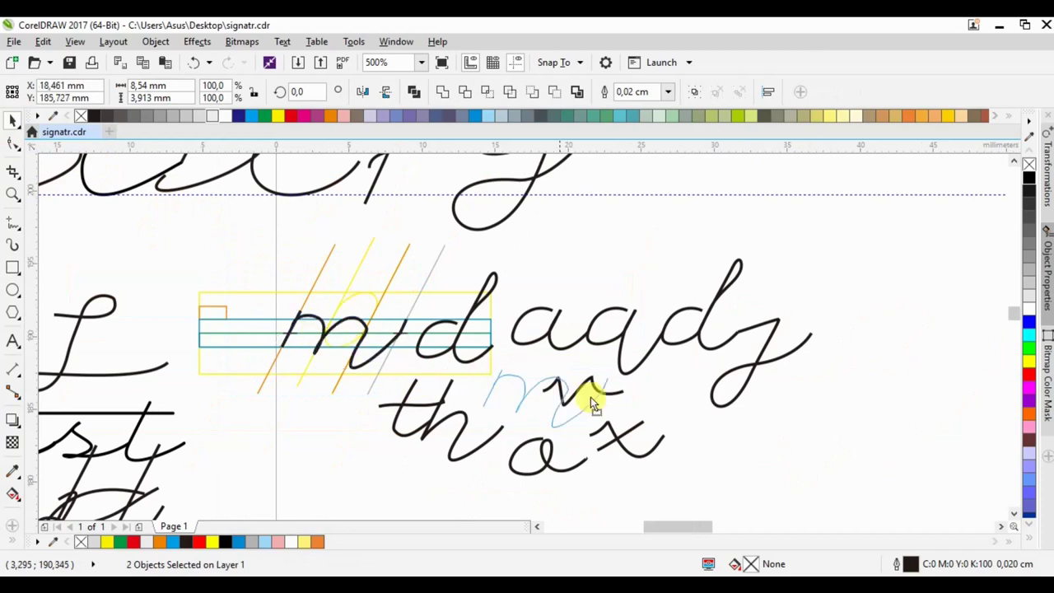
pyautogui.click(819, 416)
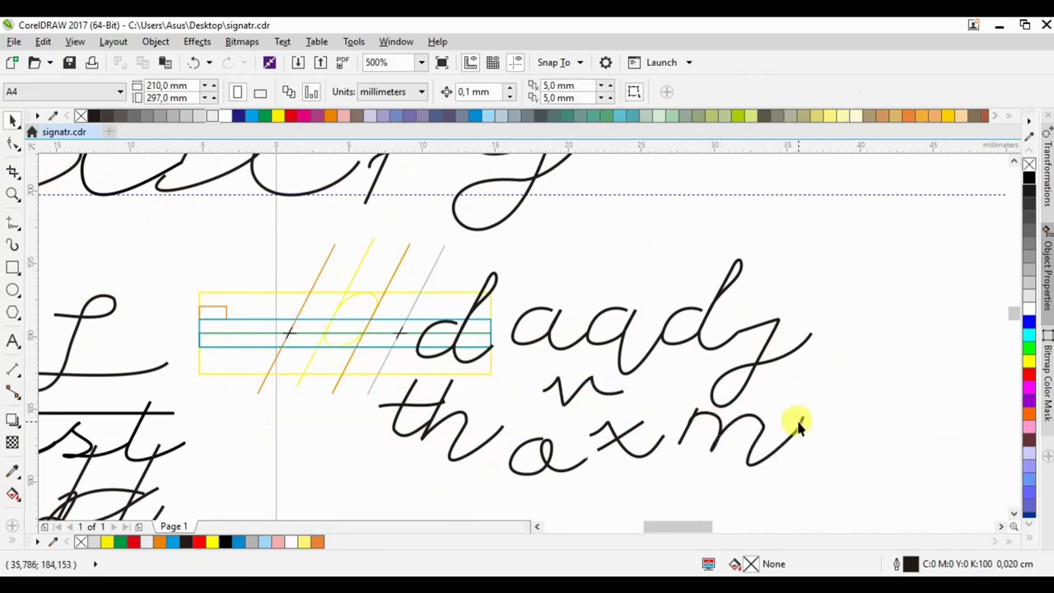
pyautogui.press('F10')
pyautogui.click(797, 421)
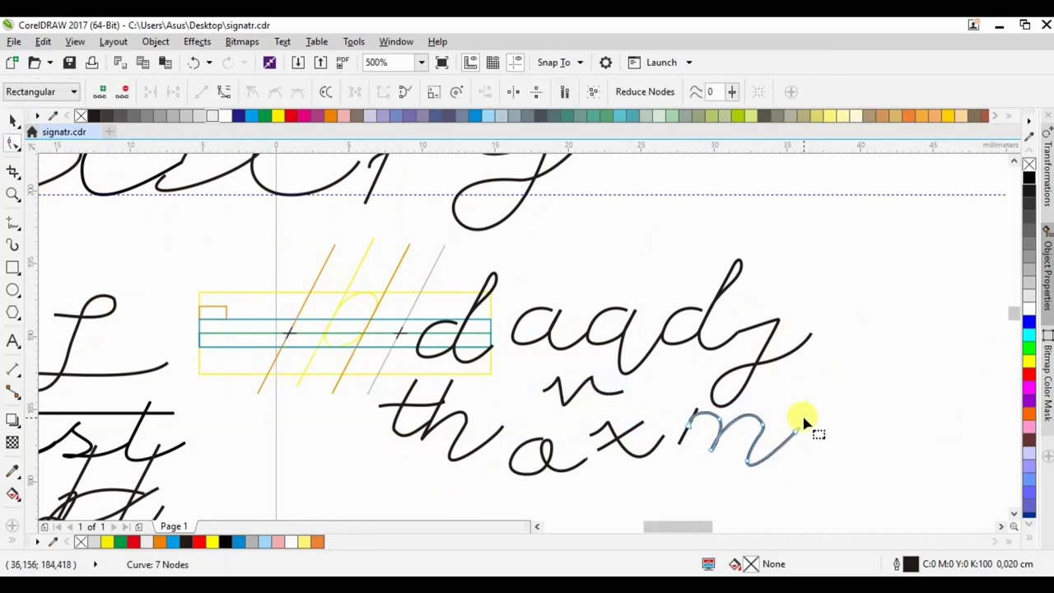
pyautogui.click(12, 121)
# Place an a and then a d after the m to spell 'mad'
pyautogui.click(547, 325)
pyautogui.moveTo(514, 330)
pyautogui.mouseDown()
pyautogui.moveTo(842, 426)
pyautogui.moveTo(796, 430)
pyautogui.mouseUp()
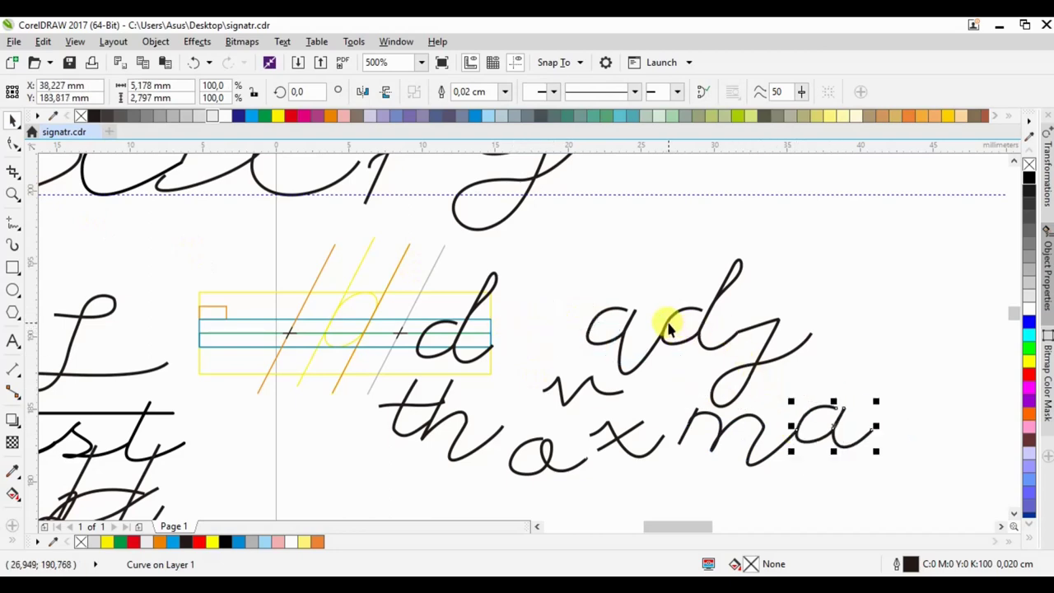
pyautogui.moveTo(668, 325); pyautogui.dragTo(875, 434)
pyautogui.press('Escape')
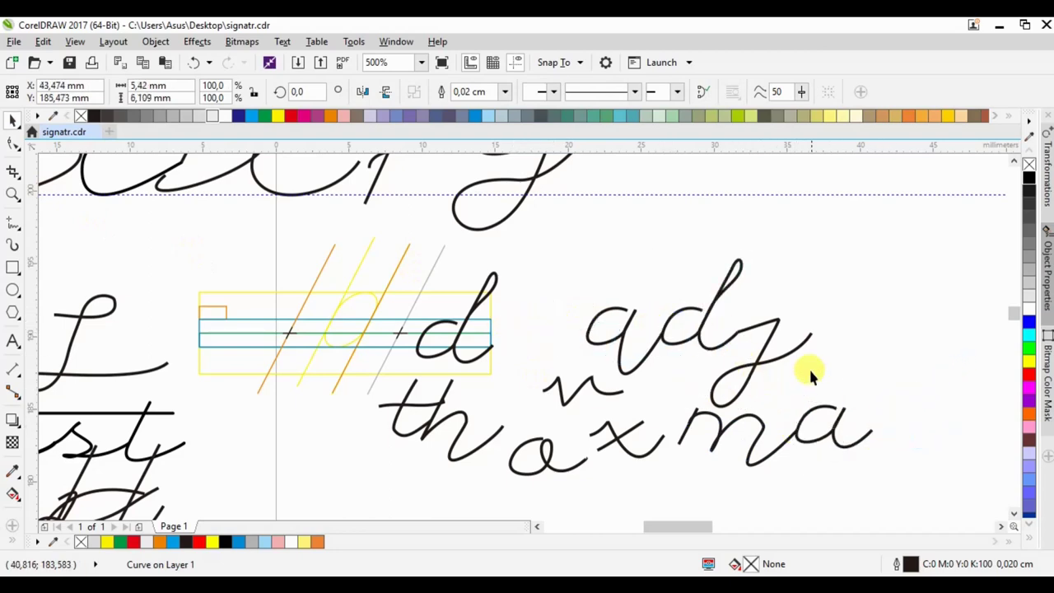
pyautogui.moveTo(810, 375); pyautogui.dragTo(878, 424)
pyautogui.click(777, 403)
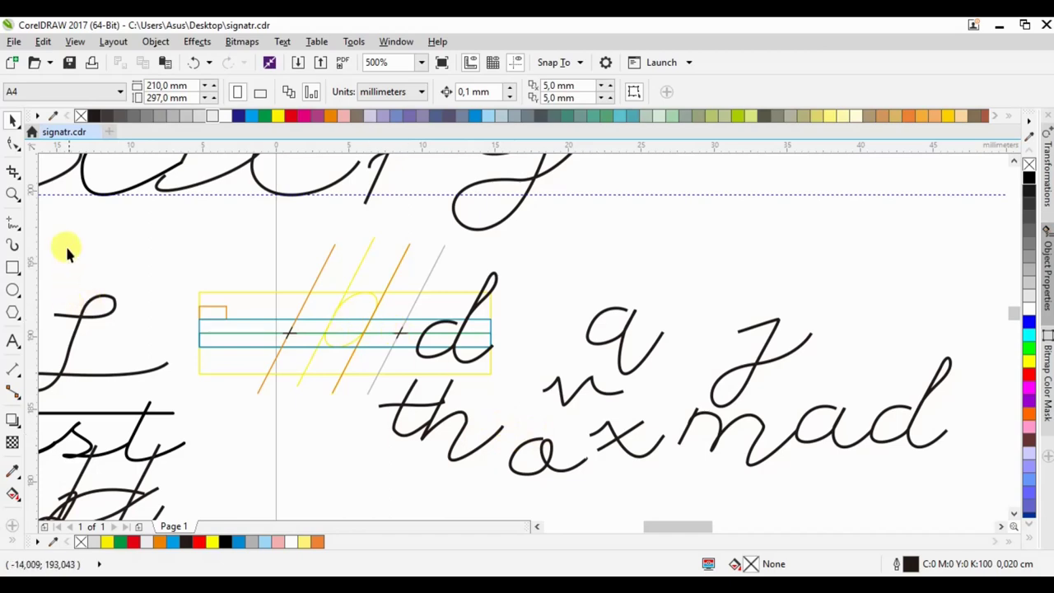
# Draw a freehand cursive e loop with its tail along the lower guide
pyautogui.click(14, 223)
pyautogui.scroll(1, 329, 357)
pyautogui.scroll(1, 324, 329)
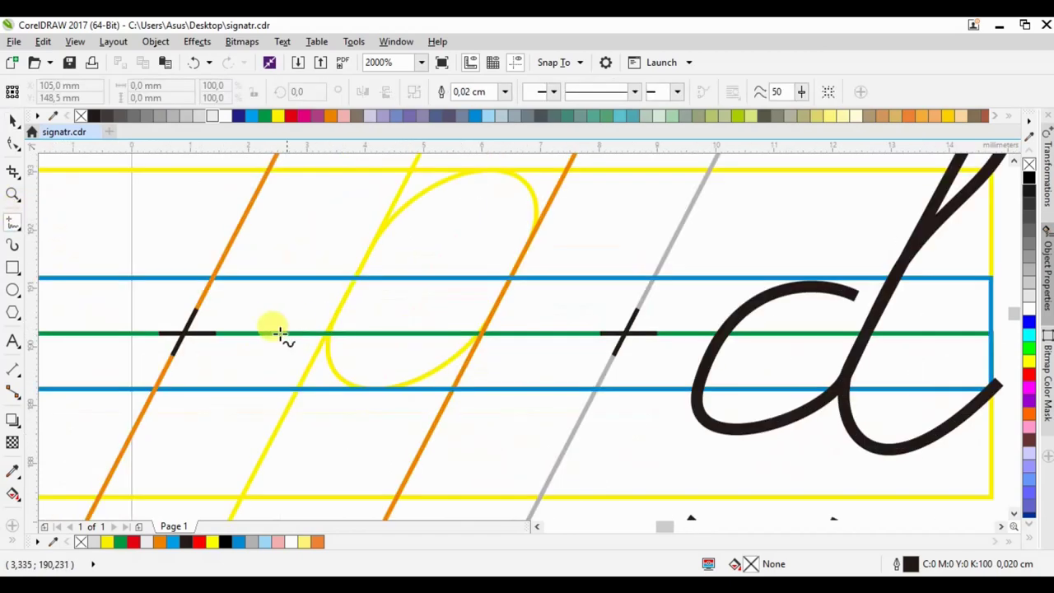
pyautogui.moveTo(261, 334); pyautogui.dragTo(208, 375)
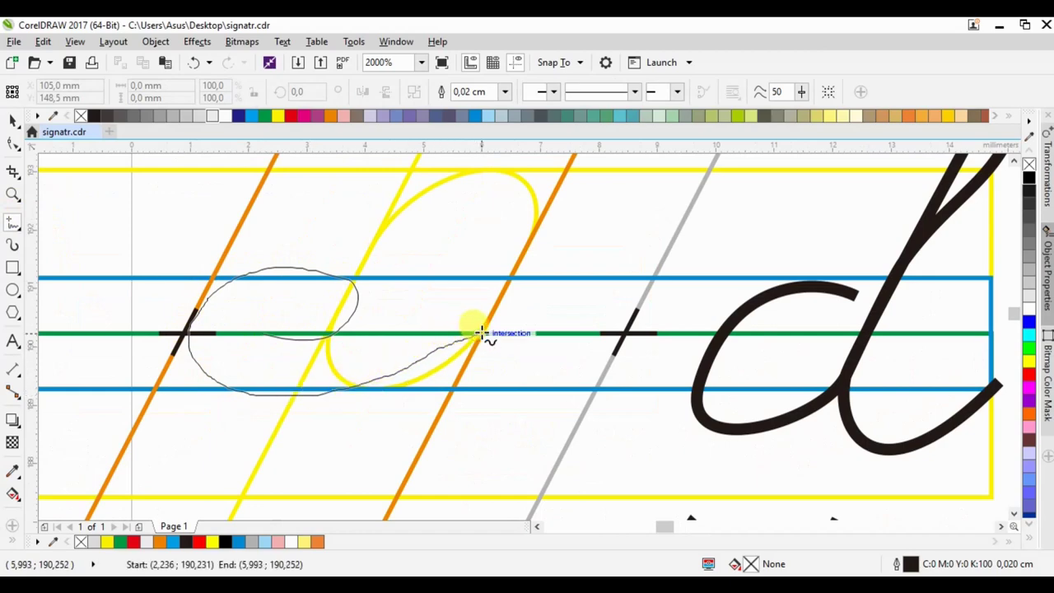
pyautogui.moveTo(208, 375); pyautogui.dragTo(486, 333)
# Delete surplus e nodes and reshape its left side and inner end
pyautogui.click(13, 121)
pyautogui.doubleClick(431, 357)
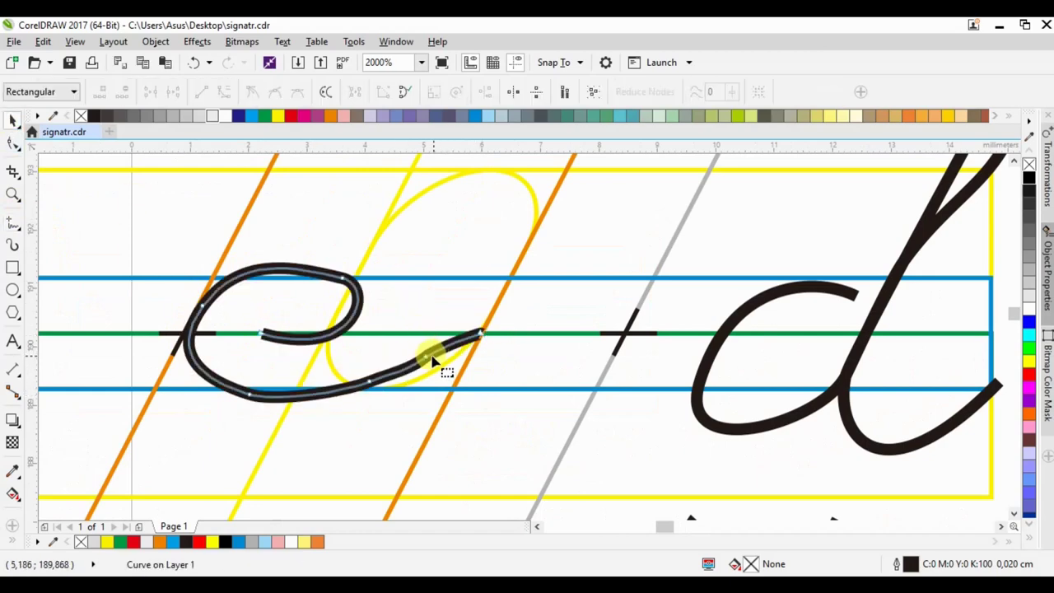
pyautogui.doubleClick(365, 377)
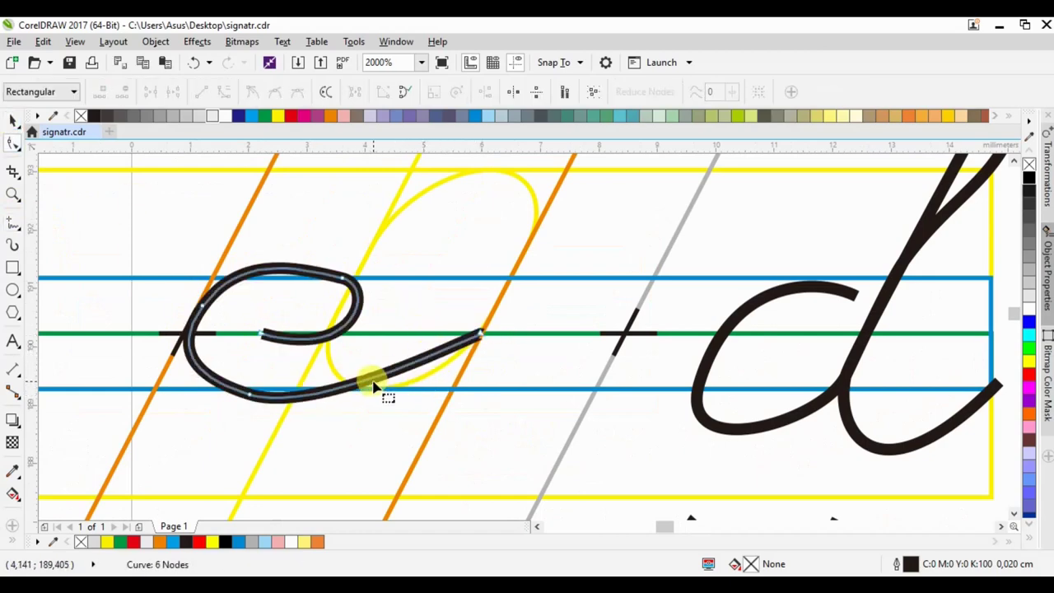
pyautogui.click(226, 322)
pyautogui.moveTo(197, 333); pyautogui.dragTo(210, 311)
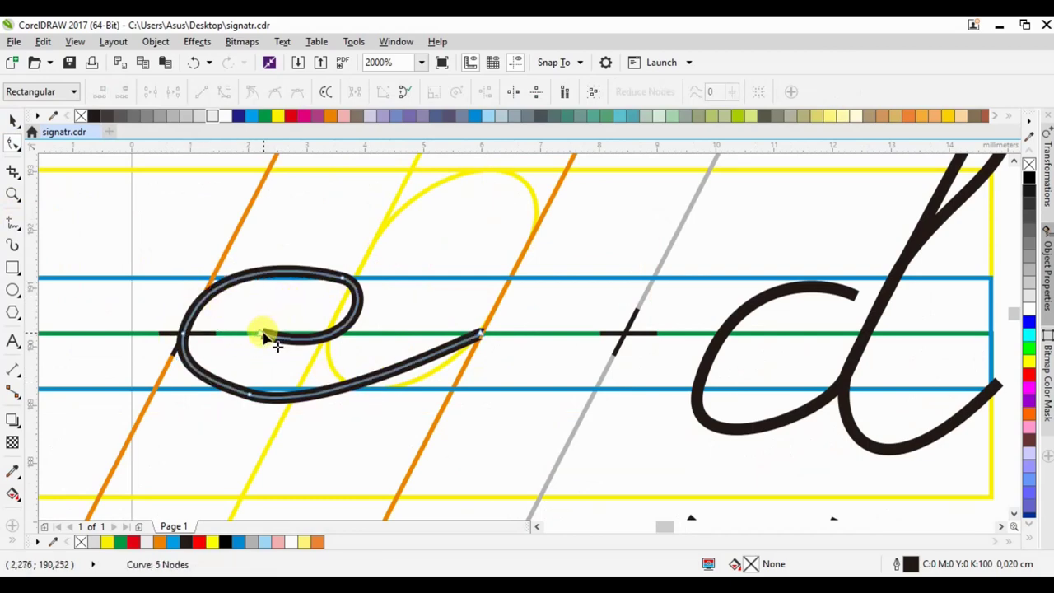
pyautogui.moveTo(263, 333); pyautogui.dragTo(189, 335)
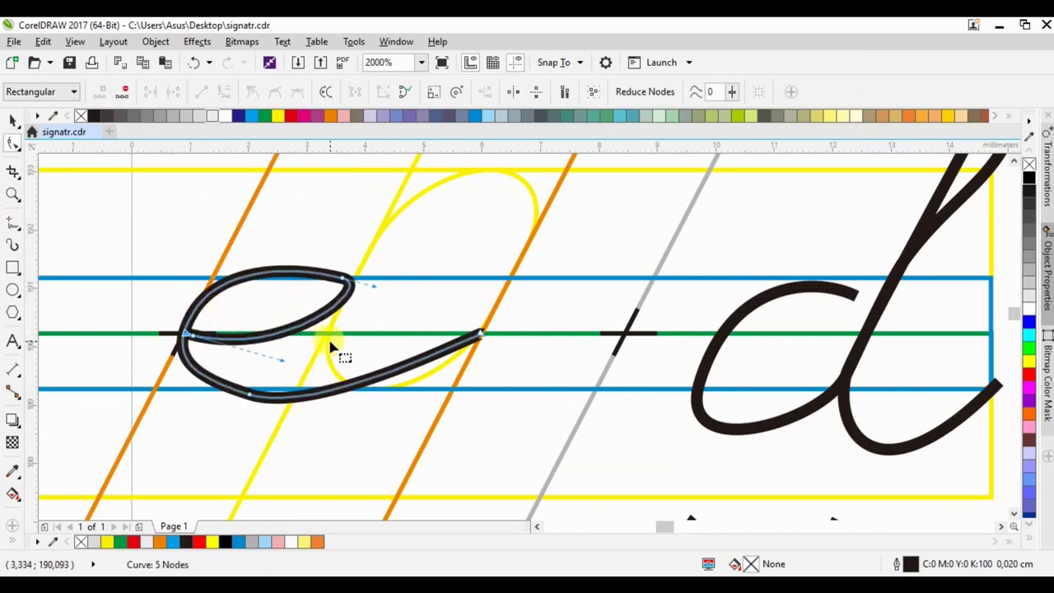
pyautogui.doubleClick(345, 283)
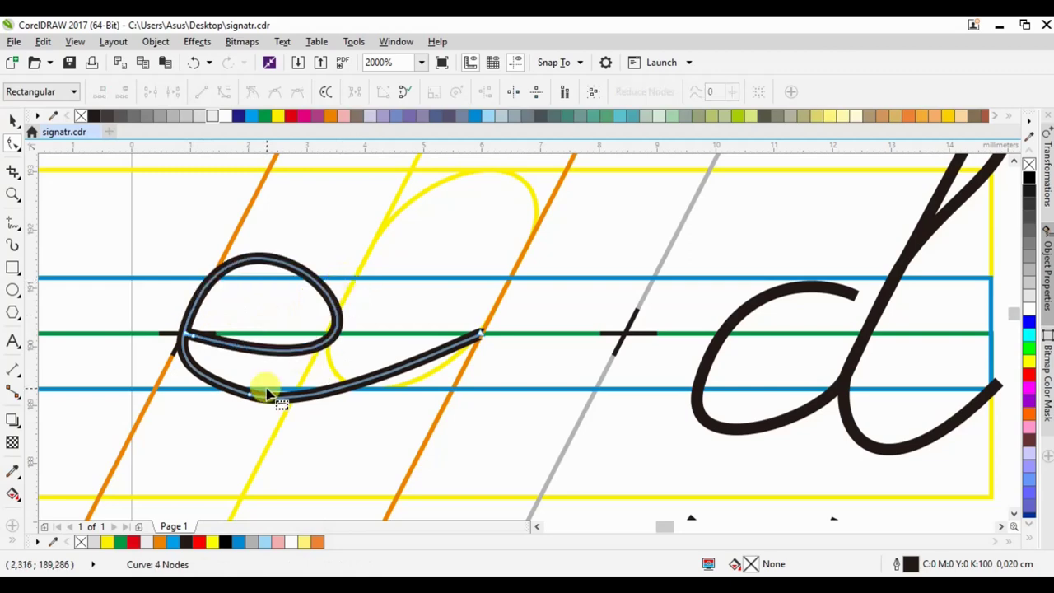
# Put the e after 'th' and move the word 'the' down and left
pyautogui.click(12, 119)
pyautogui.scroll(-3, 259, 214)
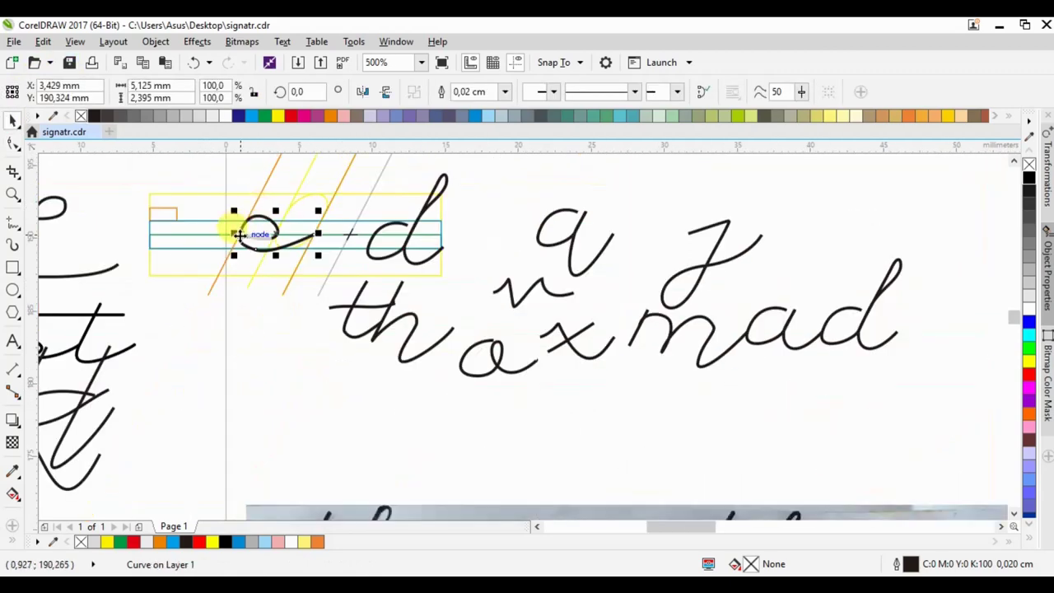
pyautogui.press('Escape')
pyautogui.moveTo(452, 322); pyautogui.dragTo(452, 323)
pyautogui.moveTo(247, 376); pyautogui.dragTo(539, 262)
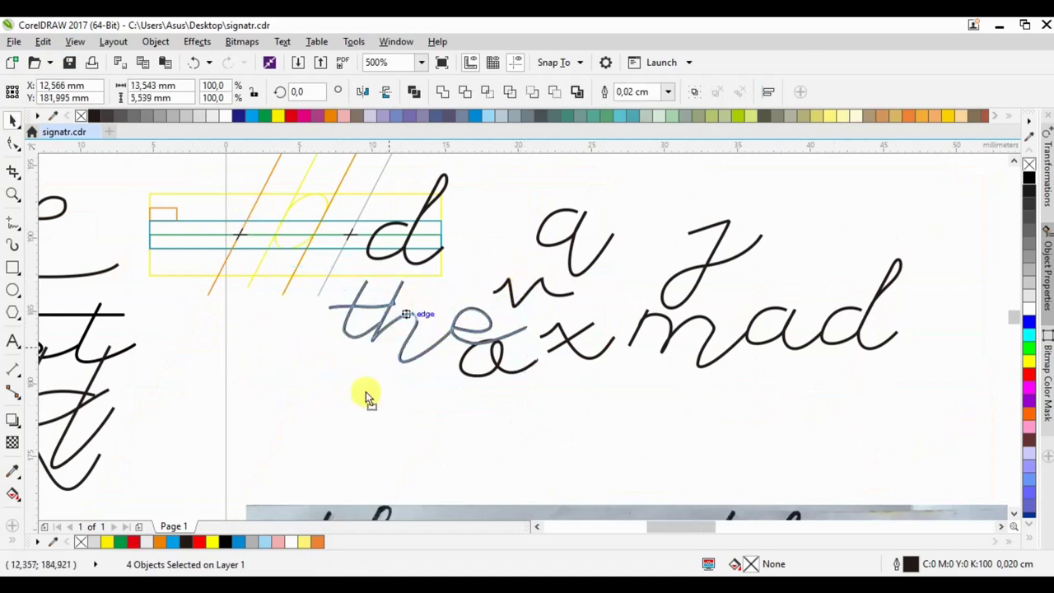
pyautogui.moveTo(411, 311); pyautogui.dragTo(347, 400)
pyautogui.press('Escape')
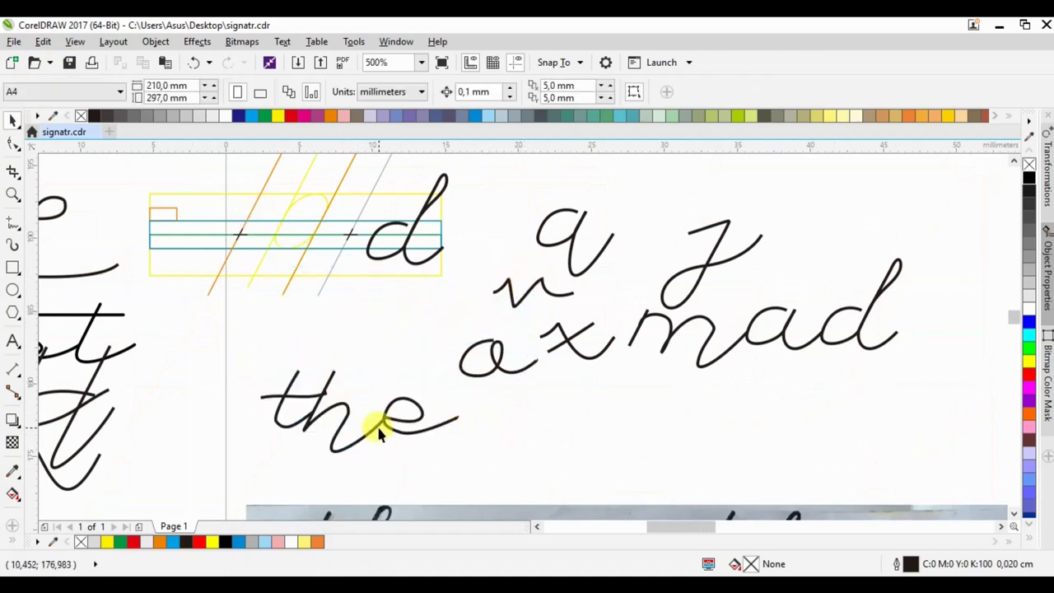
# Shift the e slightly left so it joins the h
pyautogui.click(377, 437)
pyautogui.press('F10')
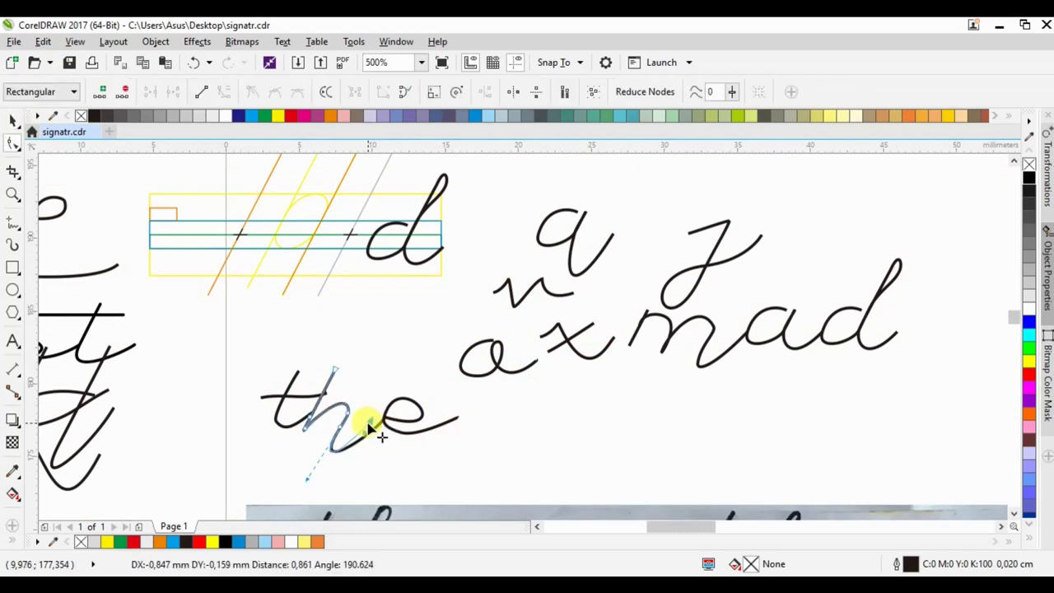
pyautogui.click(15, 120)
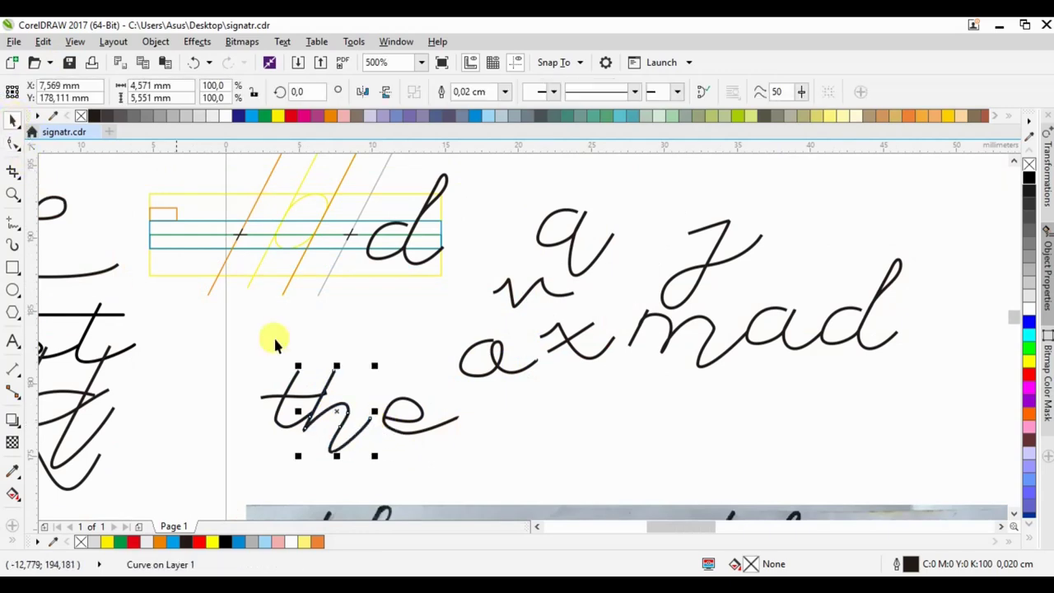
pyautogui.click(451, 424)
pyautogui.moveTo(387, 415); pyautogui.dragTo(375, 428)
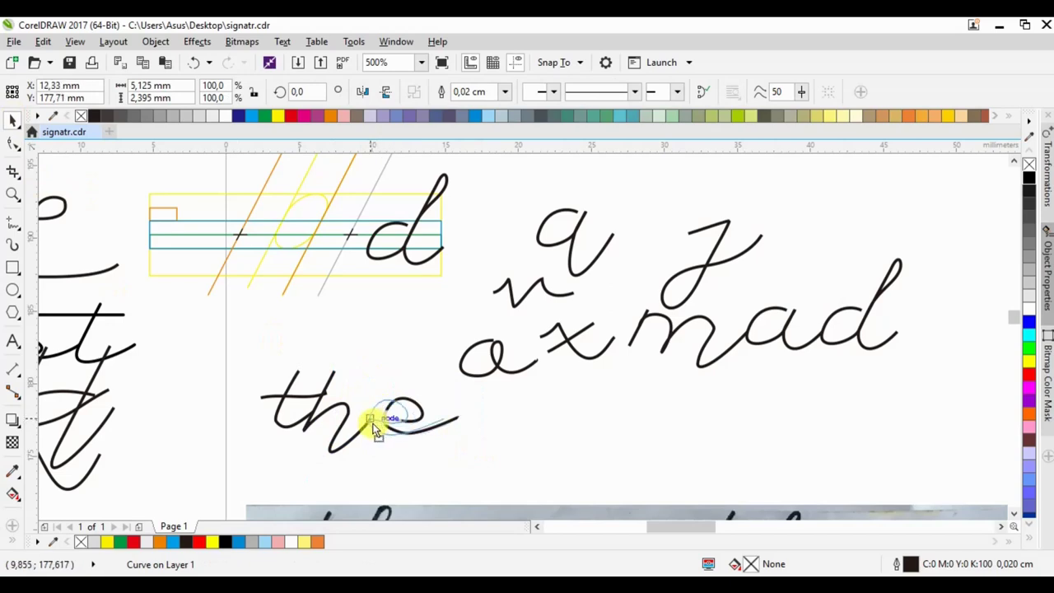
# Draw two slanted Bézier guide lines and drop copies of them over the word 'the'
pyautogui.click(17, 232)
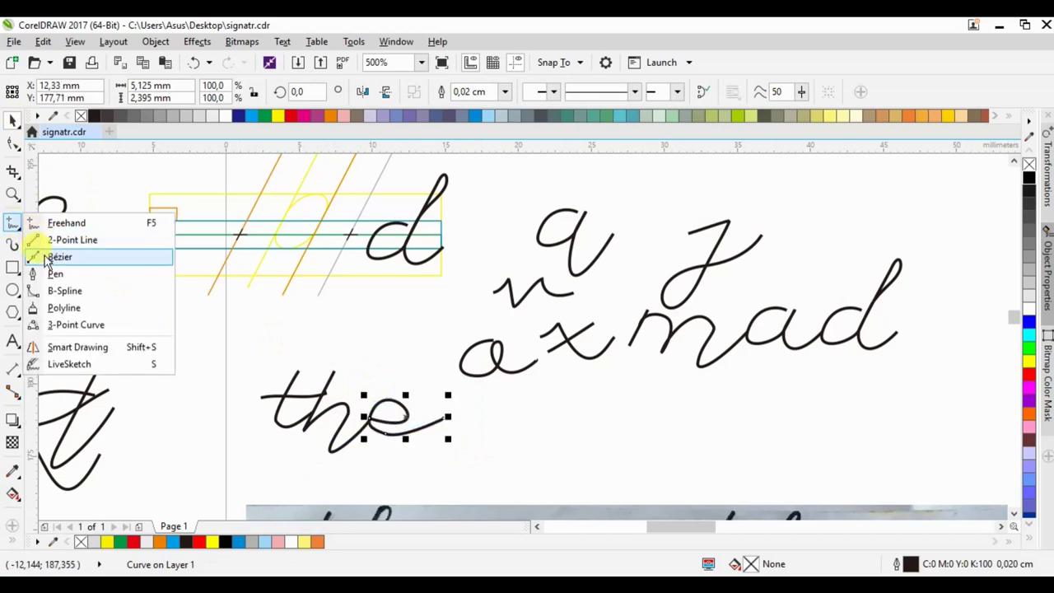
pyautogui.click(49, 257)
pyautogui.click(209, 294)
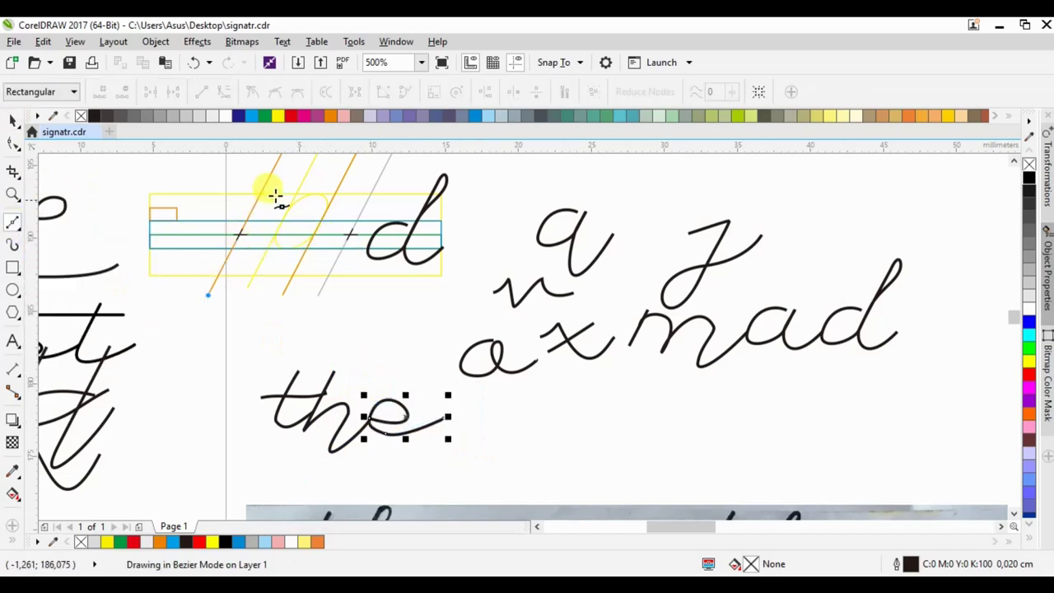
pyautogui.click(274, 164)
pyautogui.press('space')
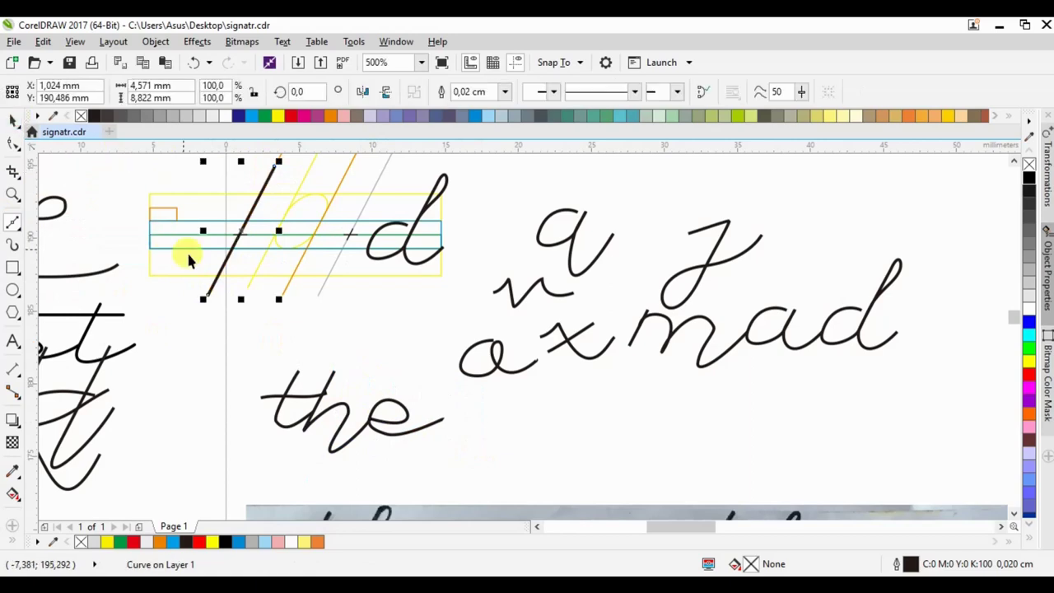
pyautogui.moveTo(212, 288); pyautogui.dragTo(249, 293)
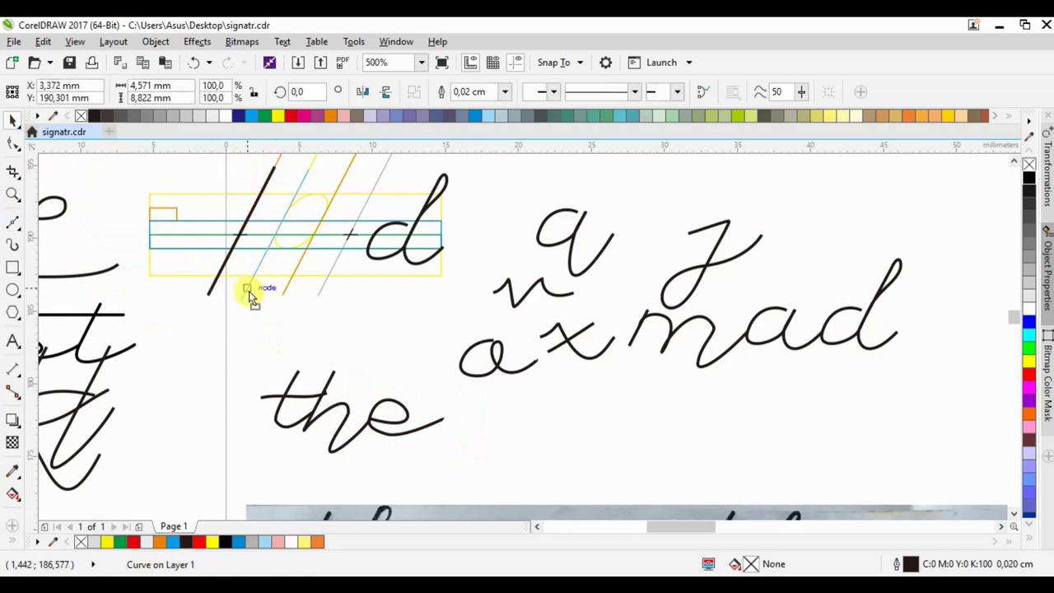
pyautogui.moveTo(353, 322); pyautogui.dragTo(182, 175)
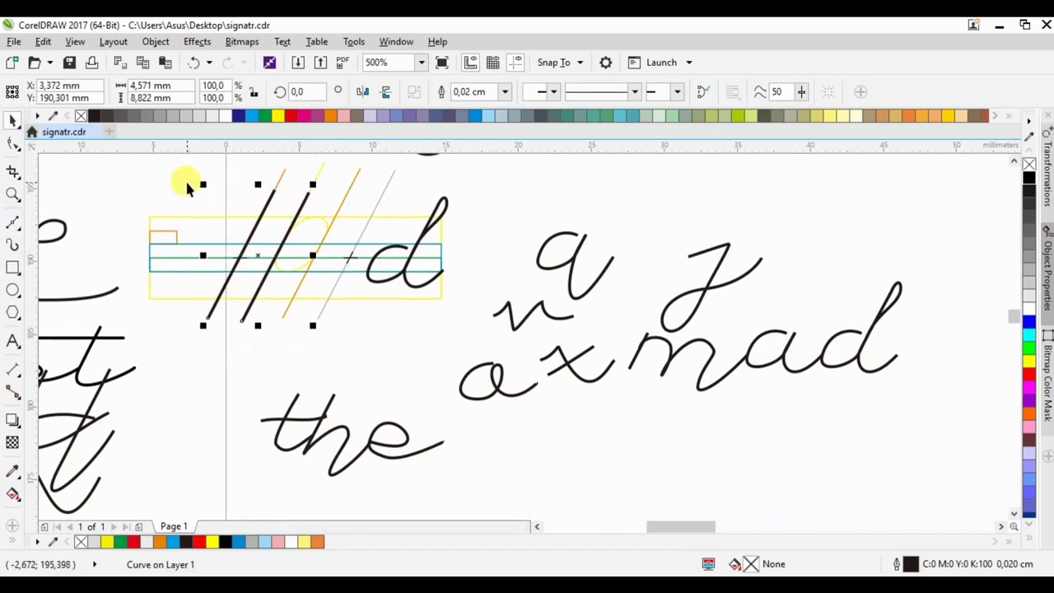
pyautogui.moveTo(243, 250); pyautogui.dragTo(297, 400)
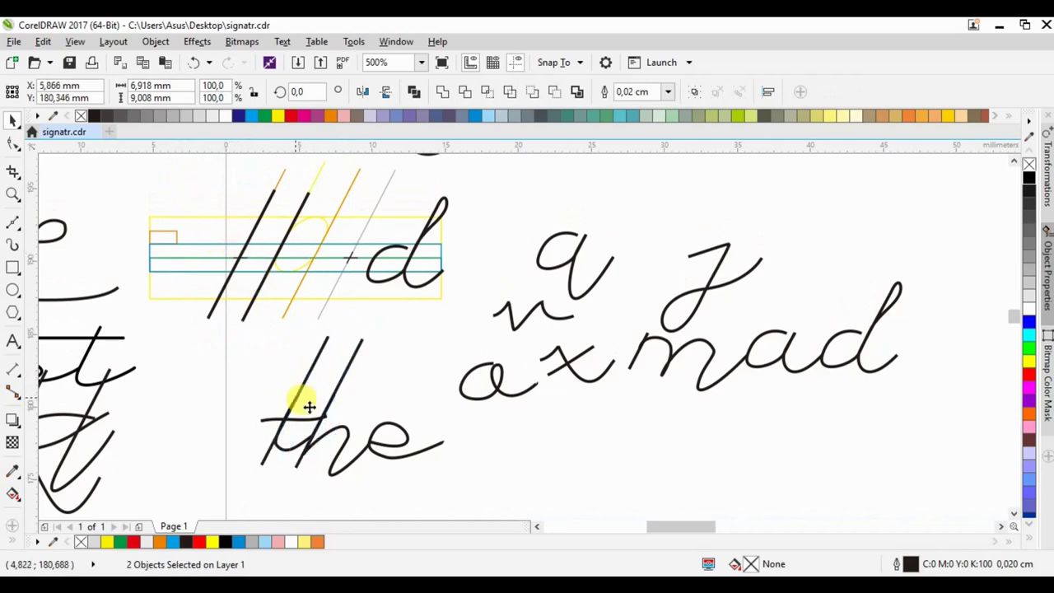
pyautogui.moveTo(297, 399); pyautogui.dragTo(356, 426)
pyautogui.scroll(1, 431, 482)
# Nudge the e right and stretch the h curve's end node to join it, then select the word
pyautogui.click(346, 401)
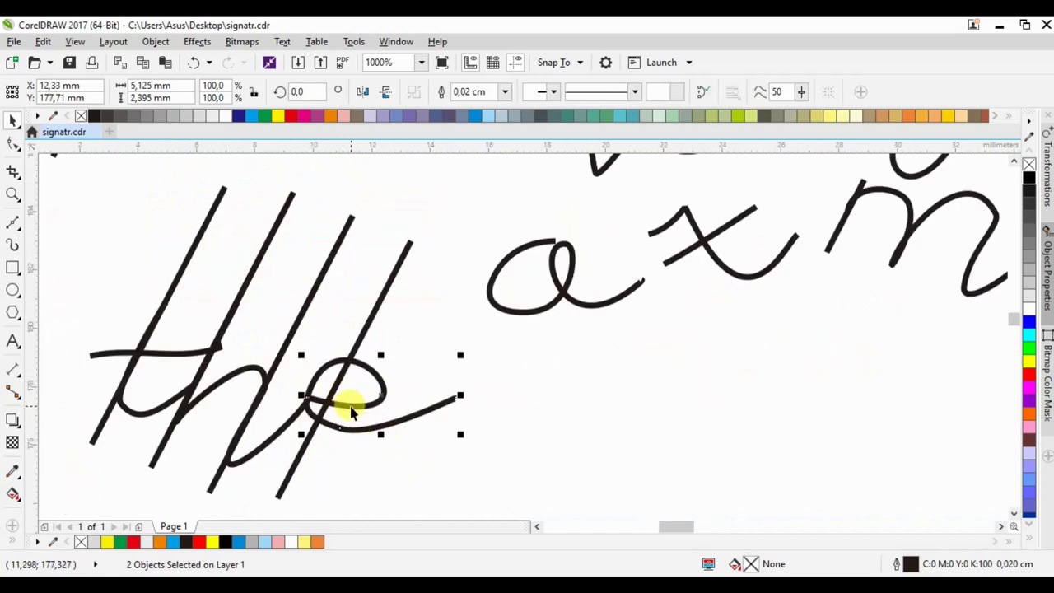
pyautogui.moveTo(306, 396); pyautogui.dragTo(334, 403)
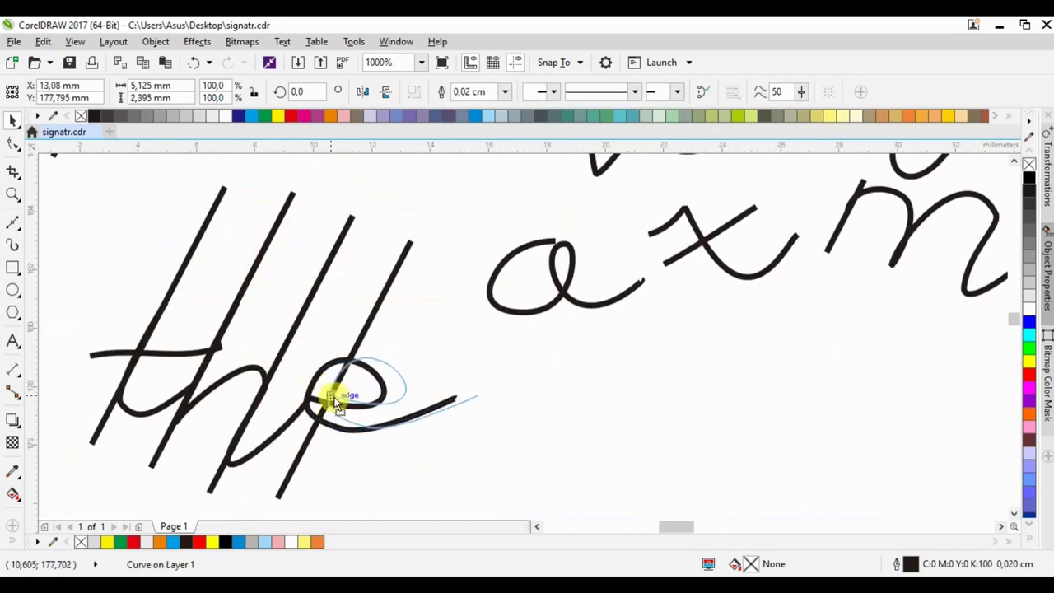
pyautogui.doubleClick(298, 410)
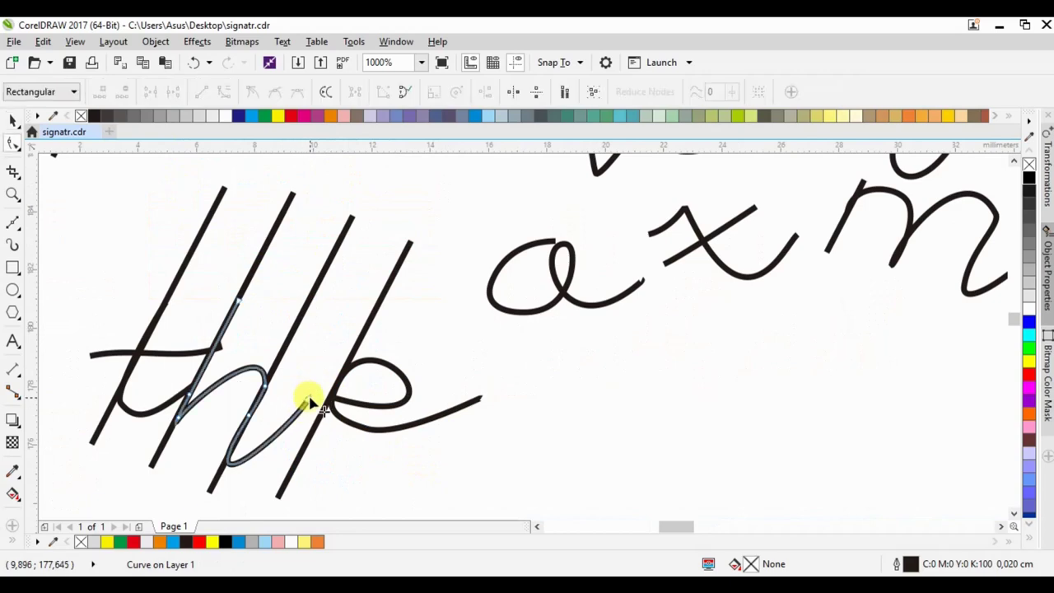
pyautogui.moveTo(309, 402); pyautogui.dragTo(334, 407)
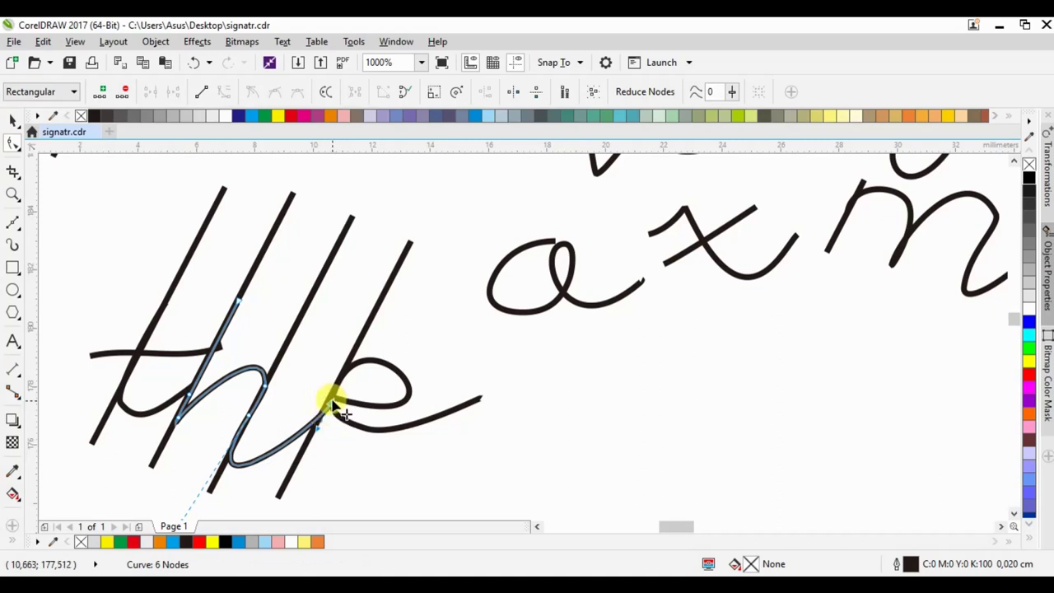
pyautogui.click(239, 280)
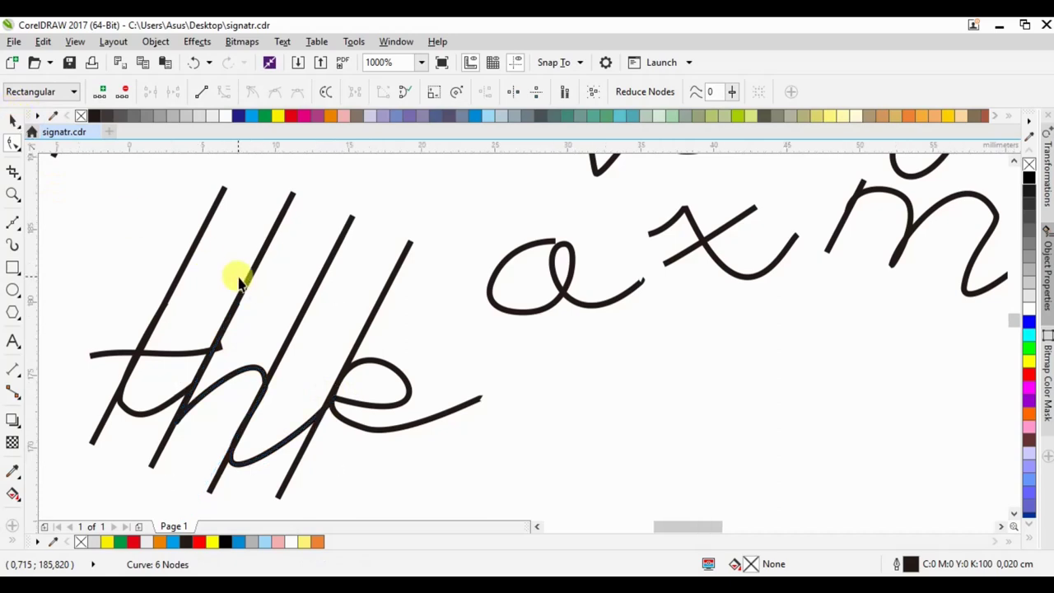
pyautogui.scroll(-2, 239, 280)
pyautogui.press('space')
pyautogui.moveTo(150, 265); pyautogui.dragTo(375, 375)
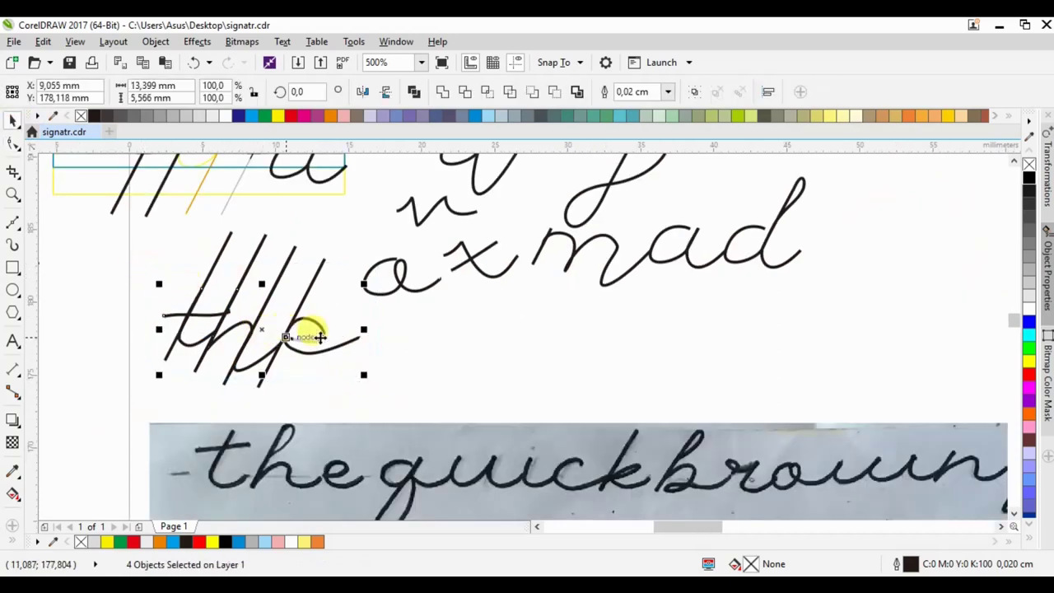
# Move the word 'the' right and down off the guides, undoing an accidental h move
pyautogui.moveTo(319, 337); pyautogui.dragTo(537, 355)
pyautogui.click(650, 342)
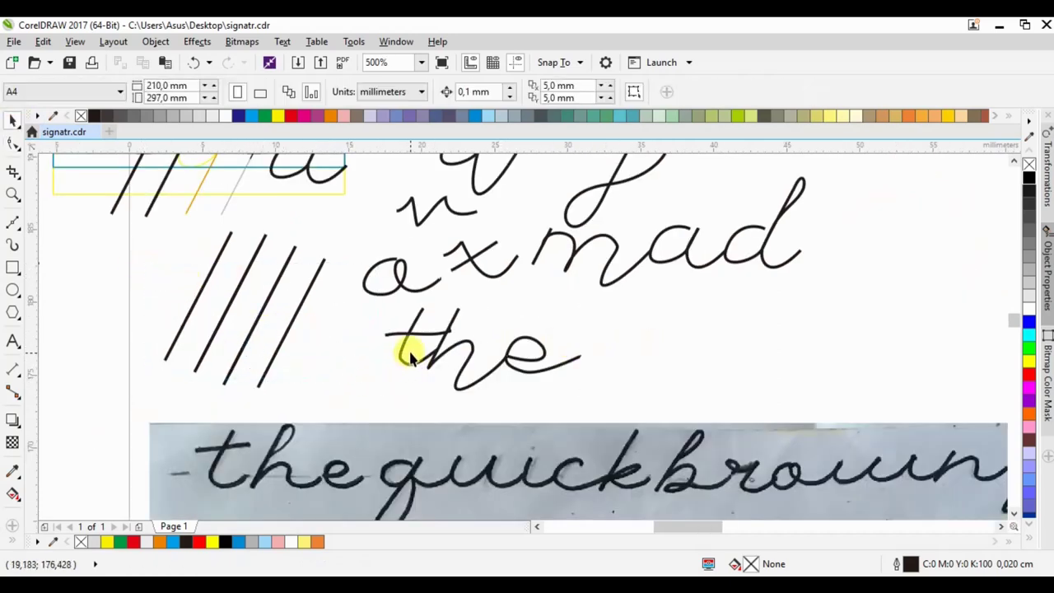
pyautogui.click(417, 336)
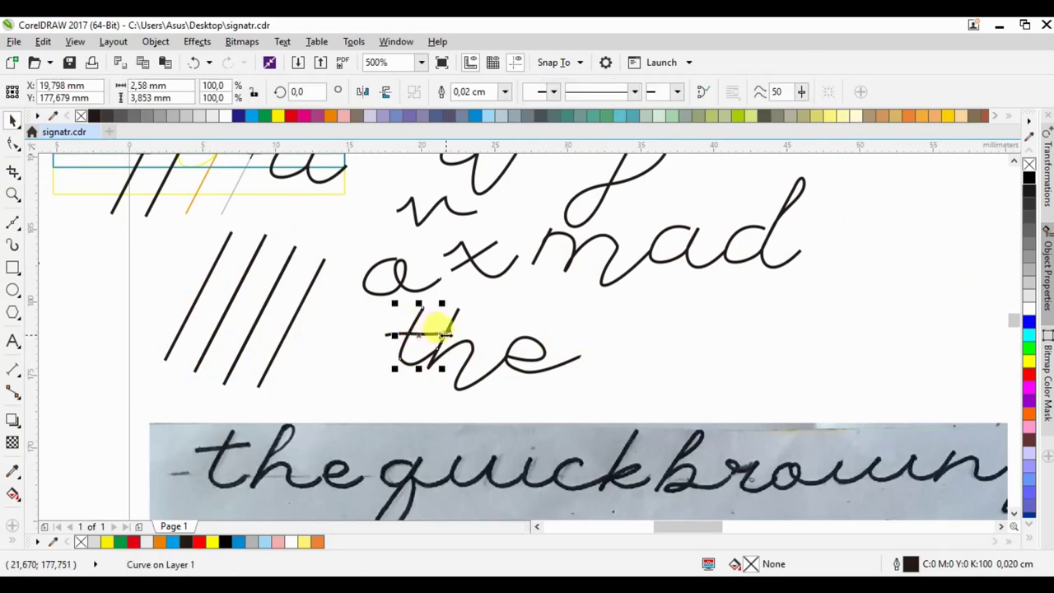
pyautogui.moveTo(445, 346); pyautogui.dragTo(438, 351)
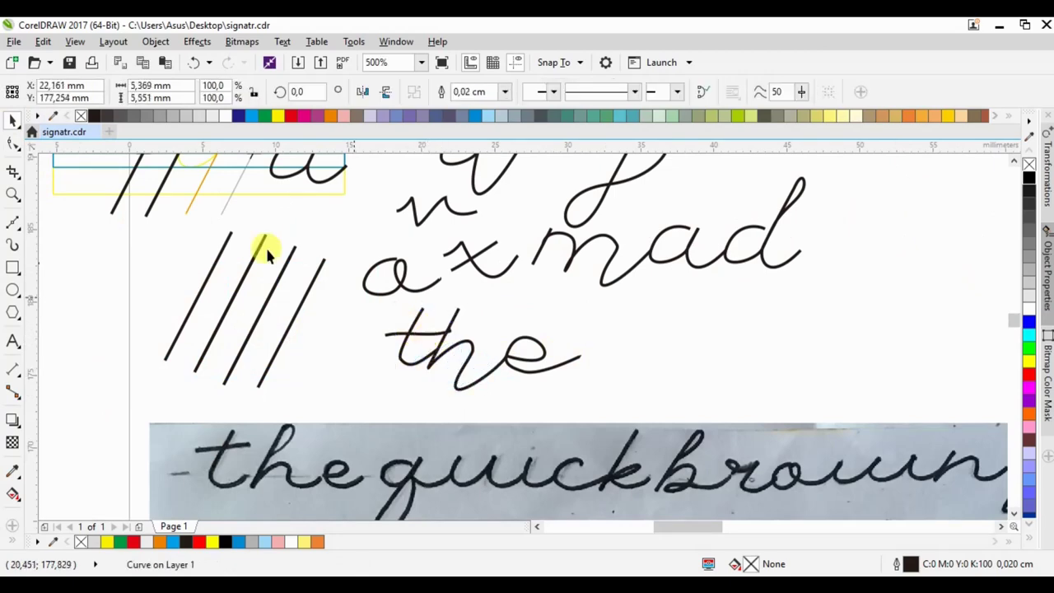
pyautogui.hotkey('ctrl', 'z')
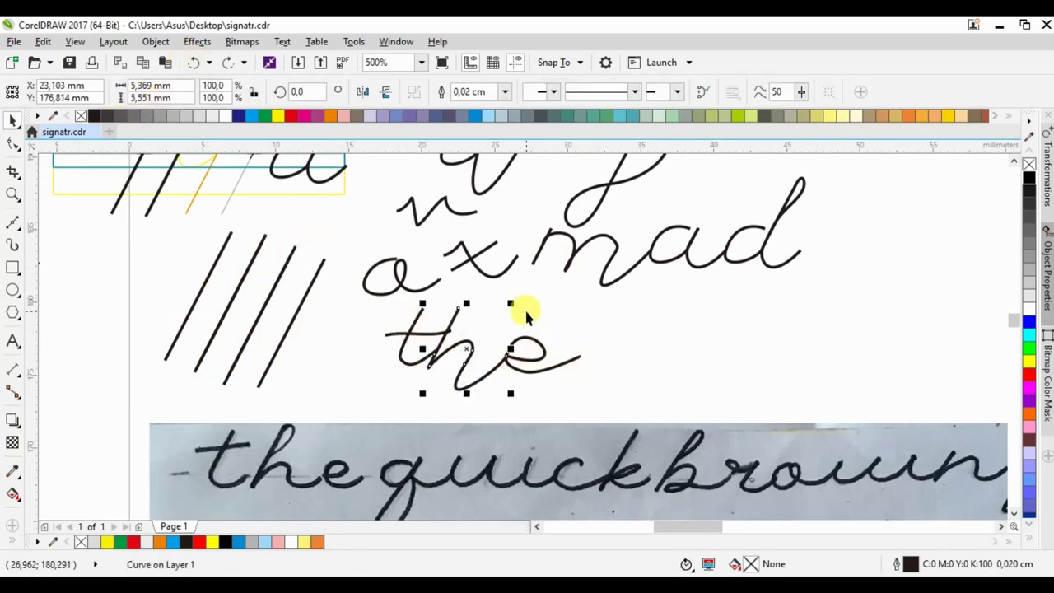
# Shorten the t crossbar horizontally and rotate it so it lies level
pyautogui.click(422, 331)
pyautogui.moveTo(459, 332); pyautogui.dragTo(439, 332)
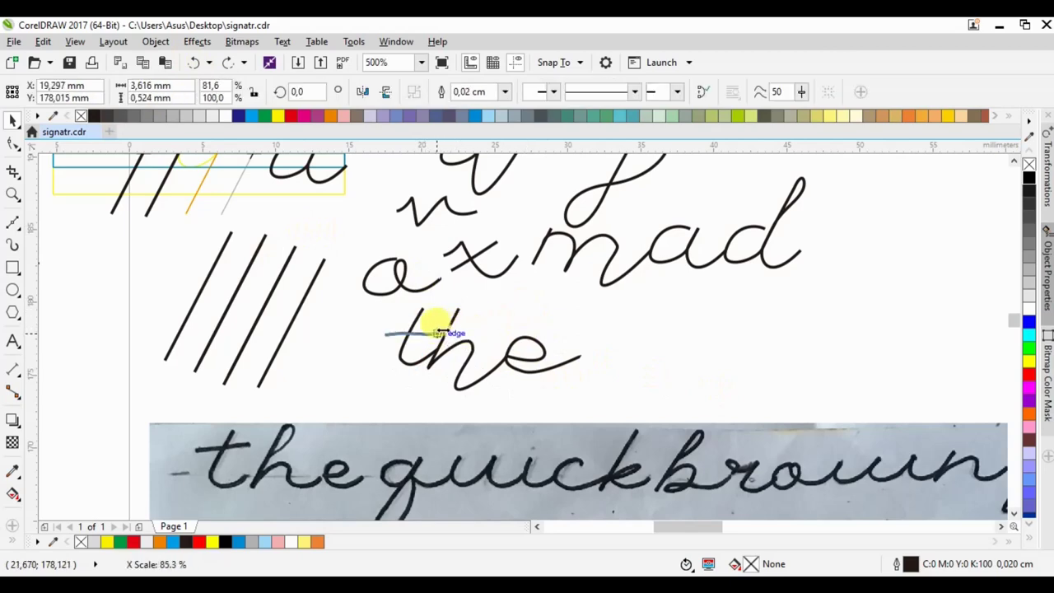
pyautogui.scroll(1, 436, 327)
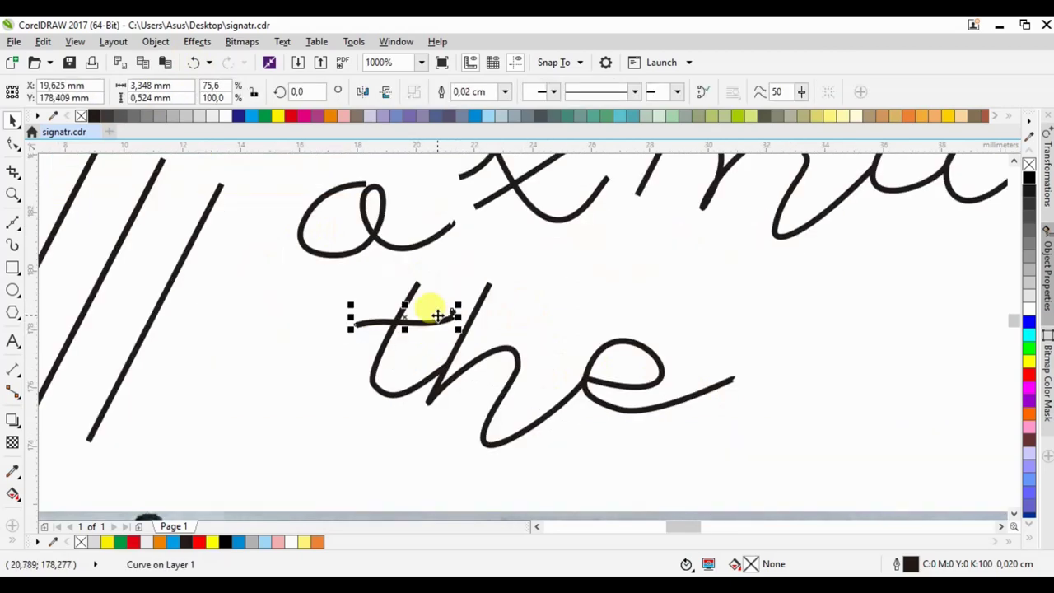
pyautogui.click(443, 316)
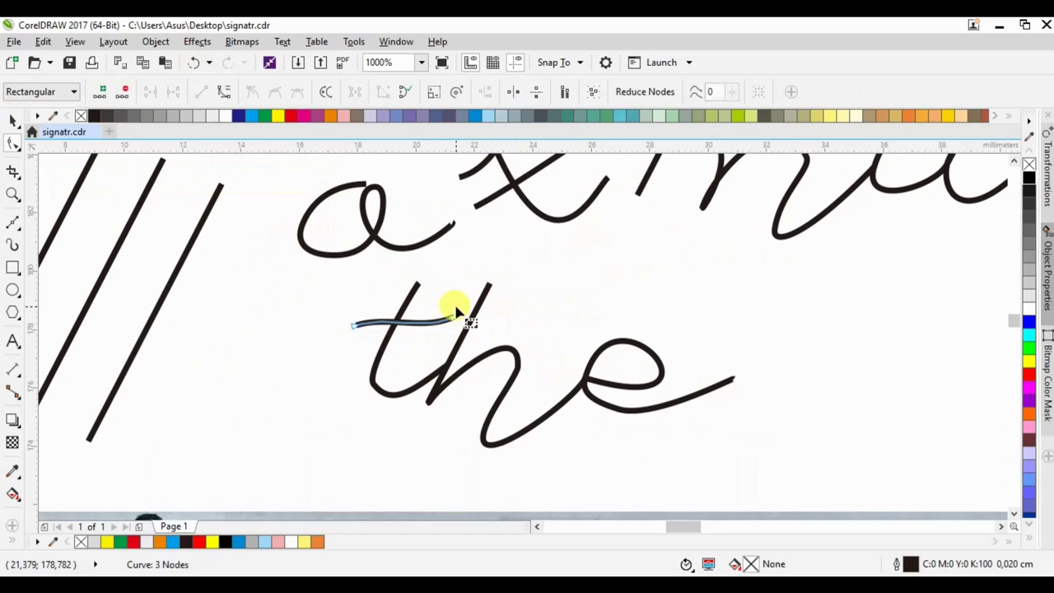
pyautogui.click(384, 321)
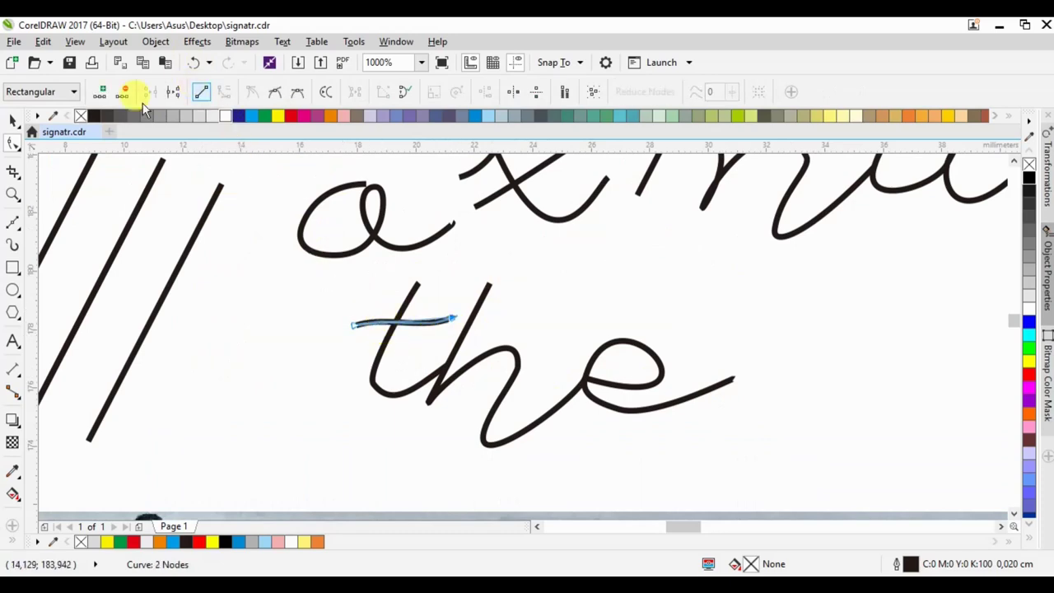
pyautogui.click(12, 119)
pyautogui.click(379, 321)
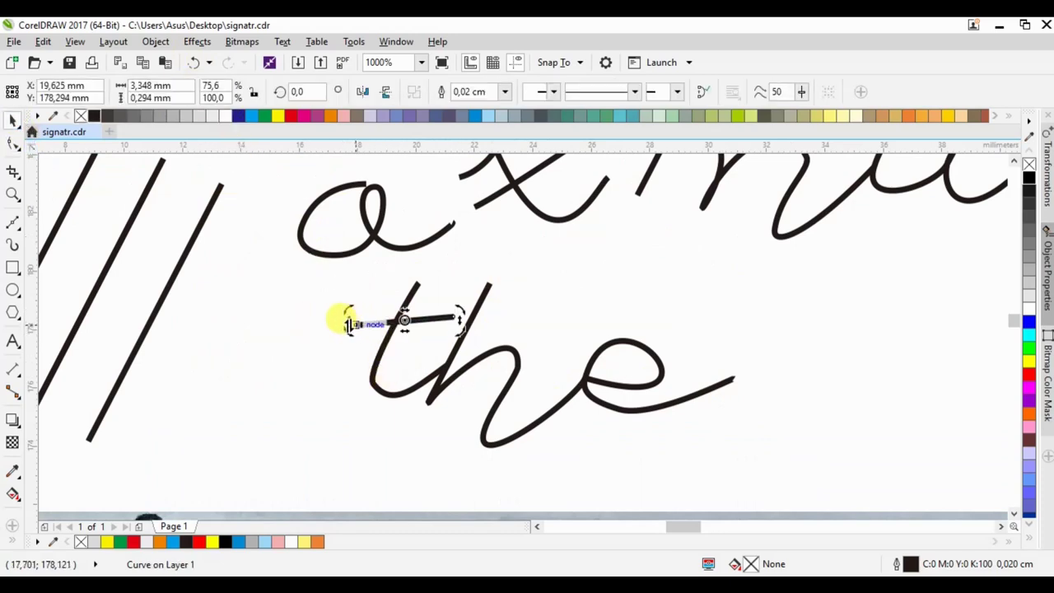
pyautogui.moveTo(347, 323); pyautogui.dragTo(317, 323)
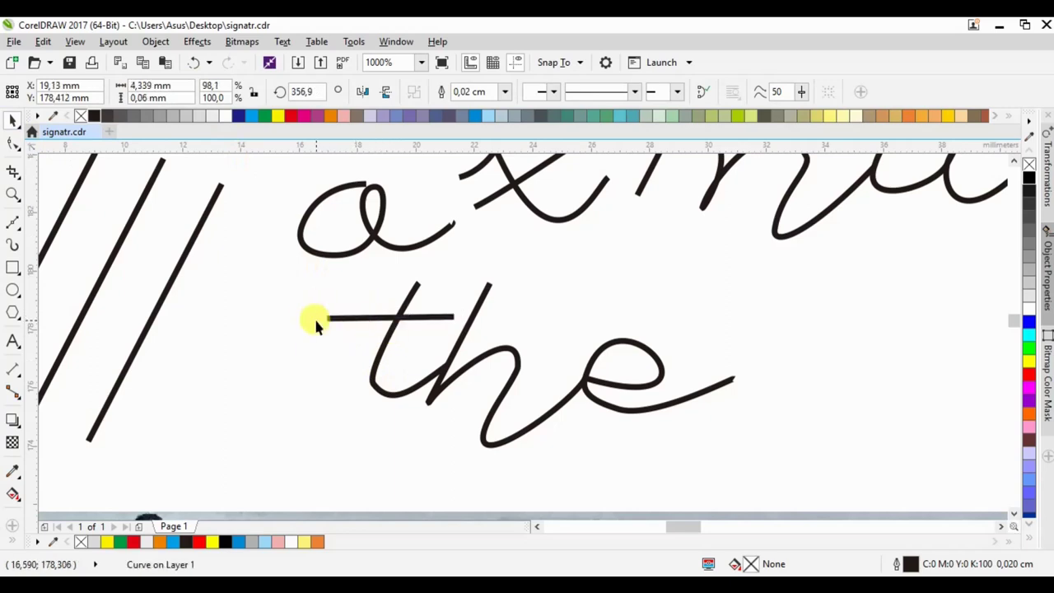
pyautogui.click(316, 321)
pyautogui.scroll(-2, 490, 356)
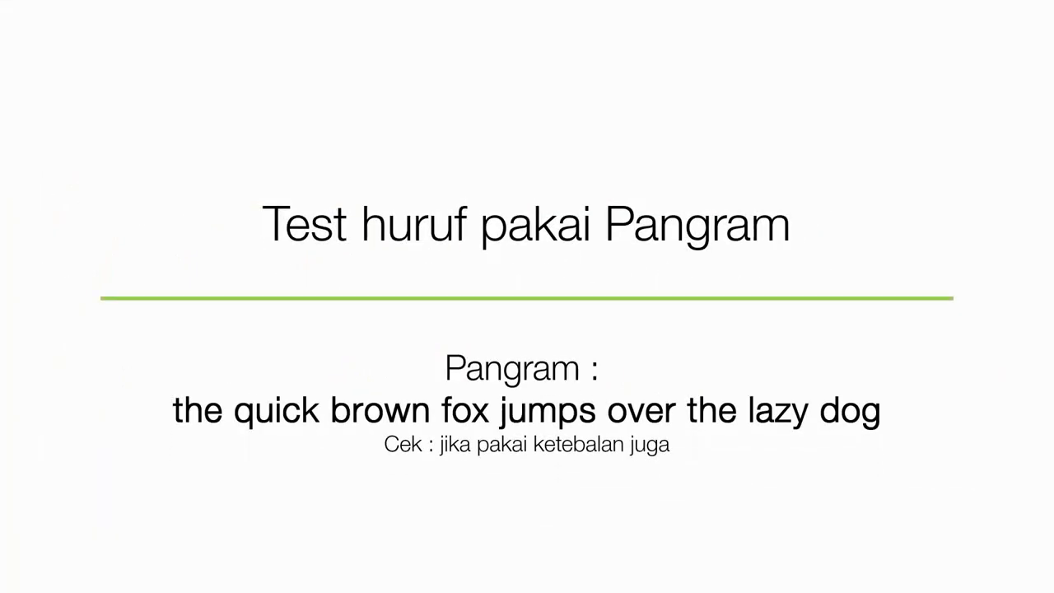
# Give all three rows a Hairline outline, then the middle and bottom rows 0.02 cm
pyautogui.click(666, 81)
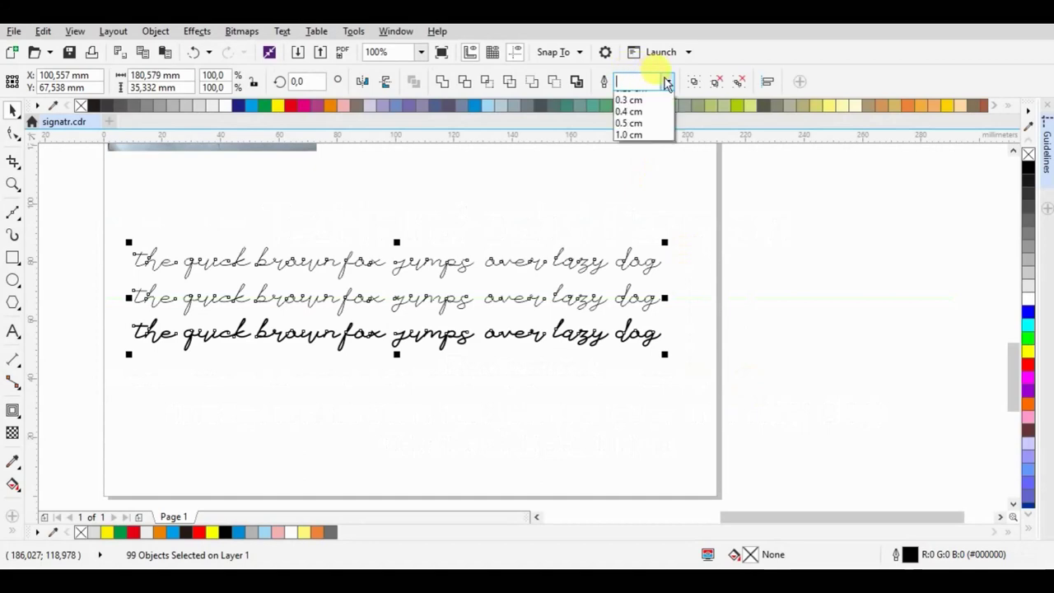
pyautogui.click(634, 105)
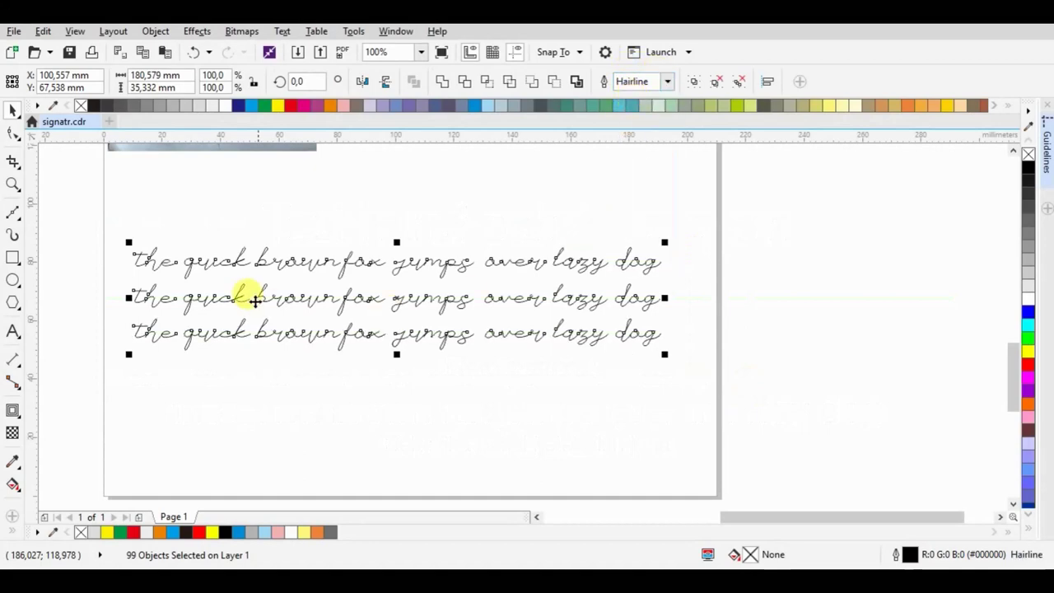
pyautogui.scroll(1, 294, 265)
pyautogui.scroll(-1, 293, 264)
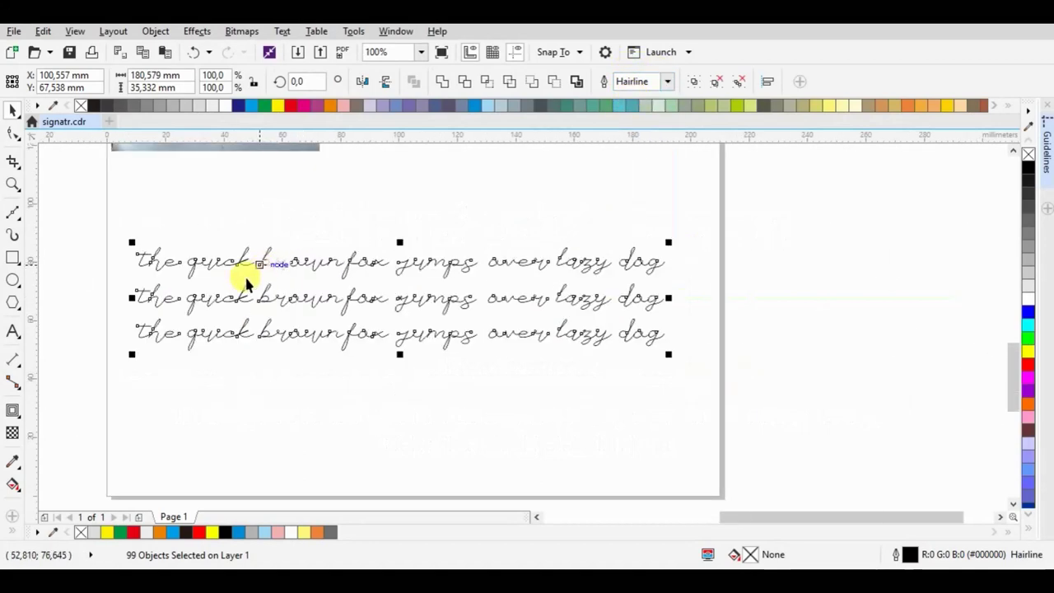
pyautogui.moveTo(90, 234)
pyautogui.mouseDown()
pyautogui.moveTo(680, 294)
pyautogui.moveTo(172, 308)
pyautogui.moveTo(107, 329)
pyautogui.mouseUp()
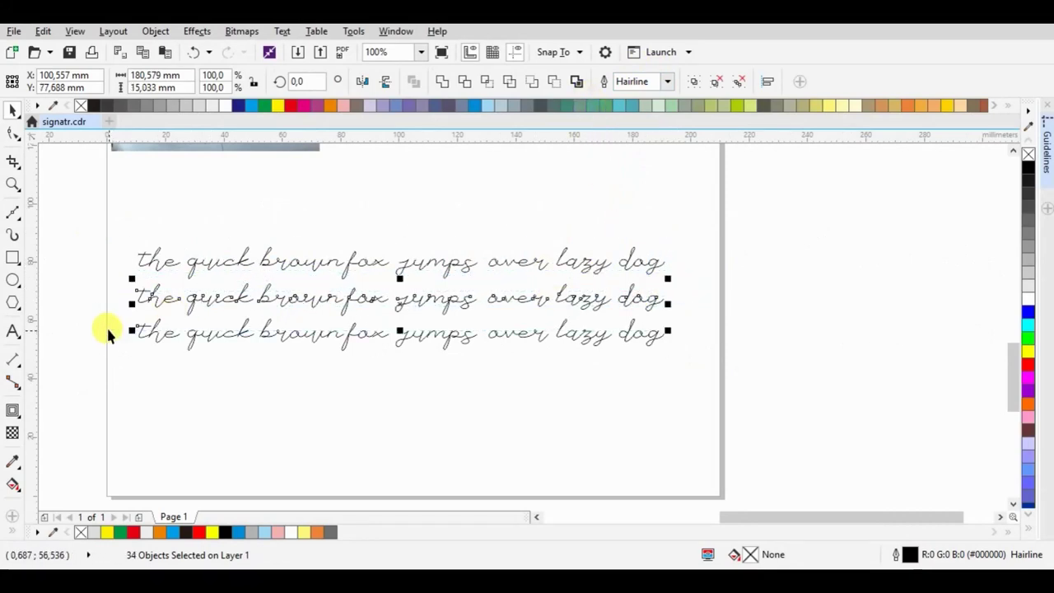
pyautogui.click(667, 81)
pyautogui.click(658, 129)
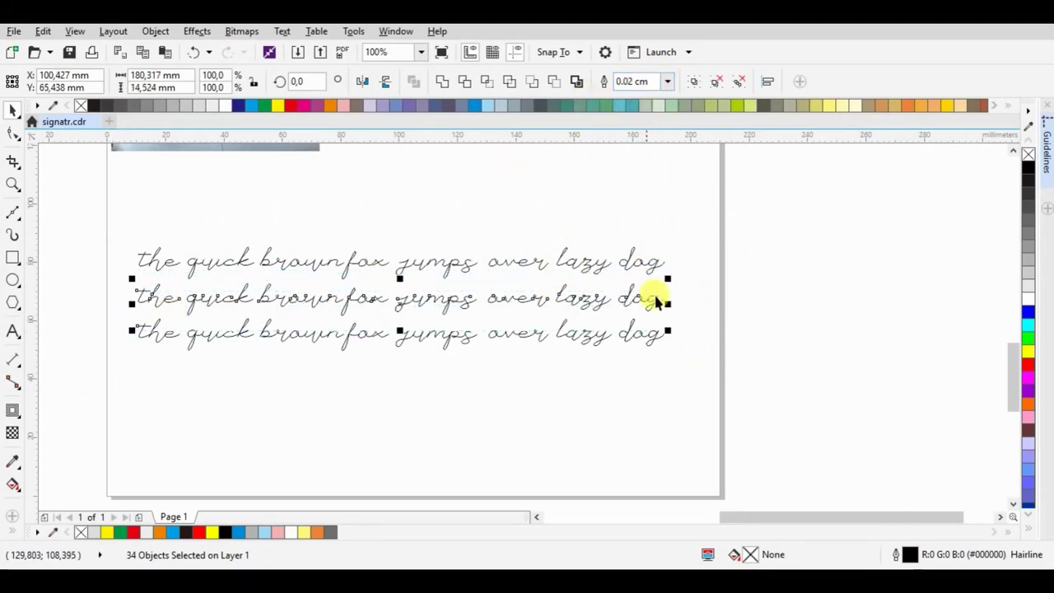
# Thicken the bottom row's outline to 0.05 cm, then select all three pangram rows
pyautogui.moveTo(717, 382); pyautogui.dragTo(120, 313)
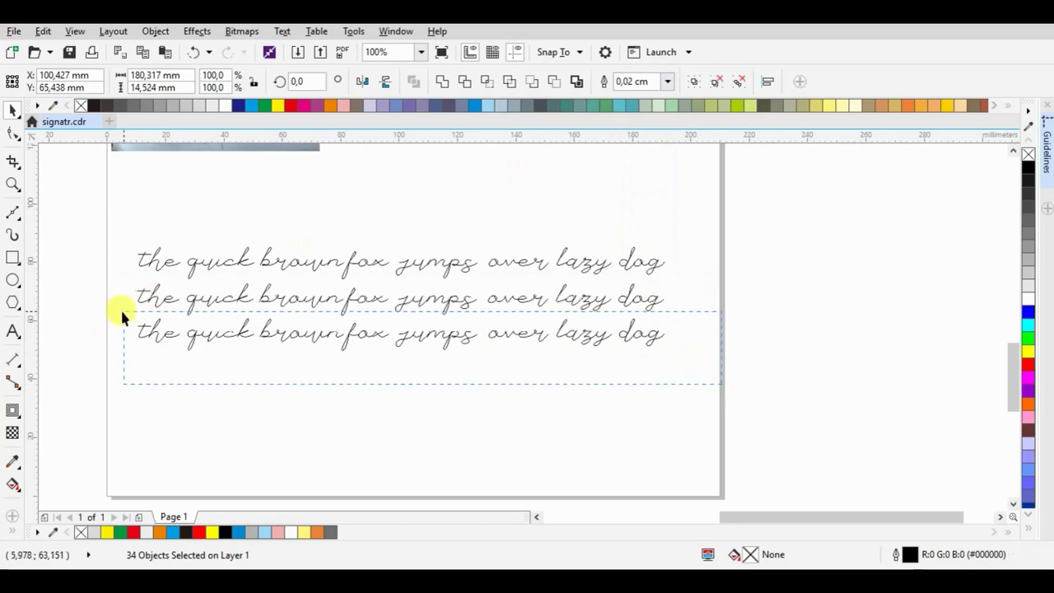
pyautogui.click(667, 82)
pyautogui.click(659, 155)
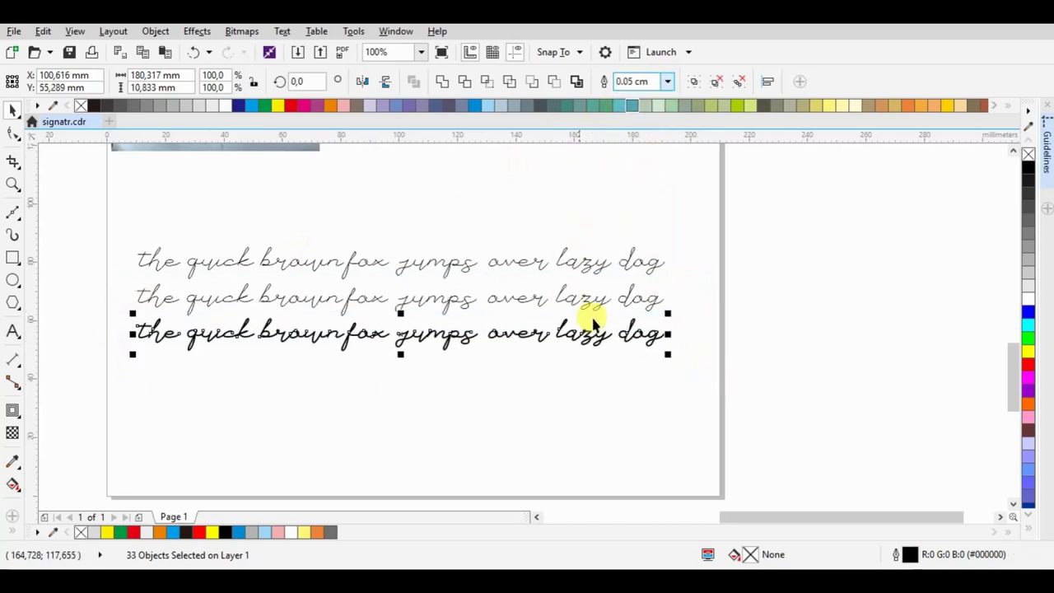
pyautogui.scroll(3, 592, 324)
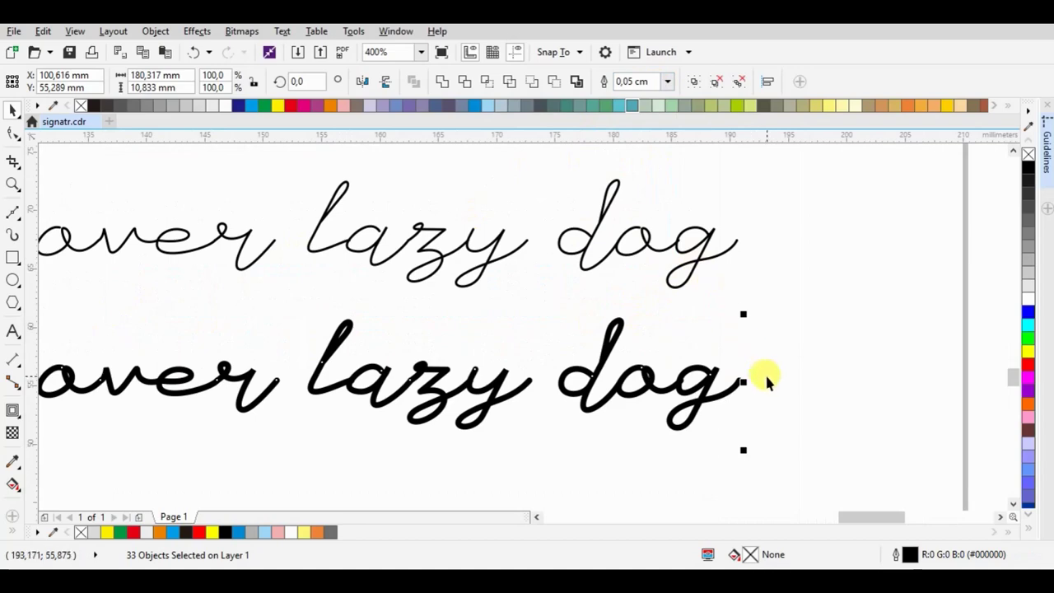
pyautogui.scroll(-2, 766, 380)
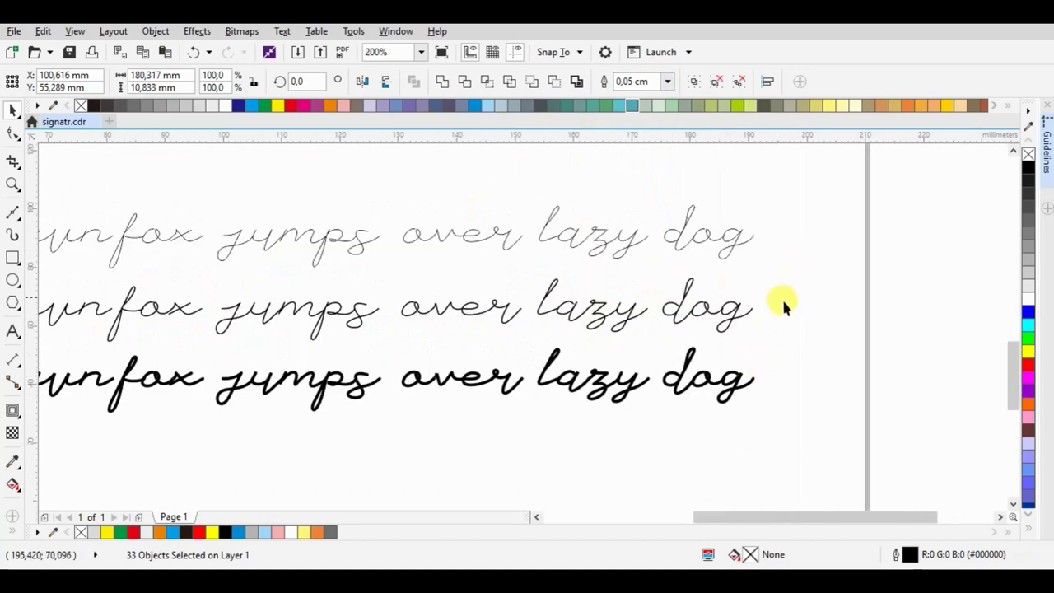
pyautogui.scroll(-1, 782, 300)
pyautogui.click(786, 266)
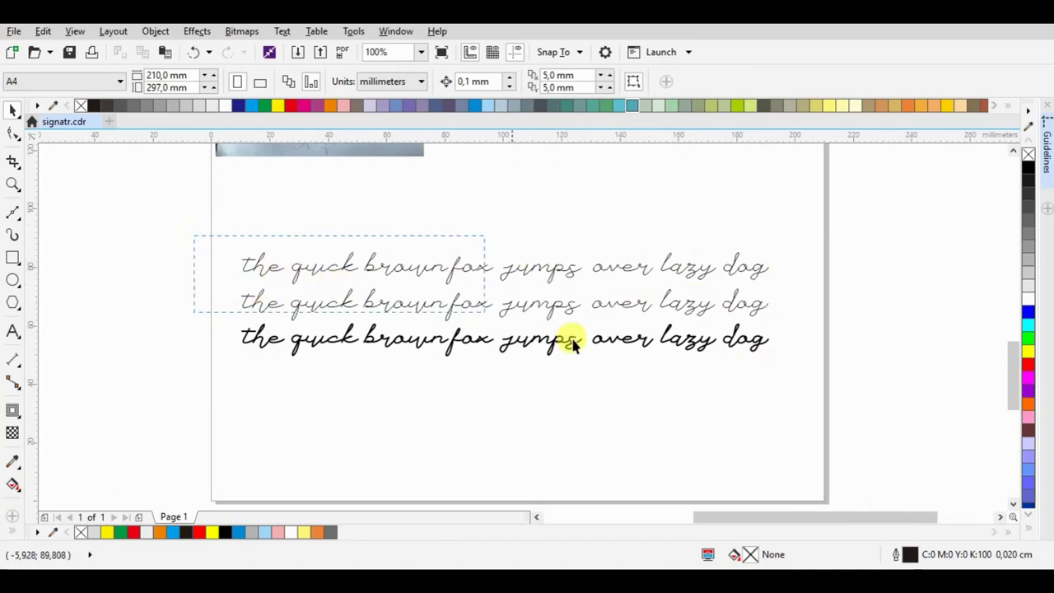
pyautogui.moveTo(574, 345); pyautogui.dragTo(790, 397)
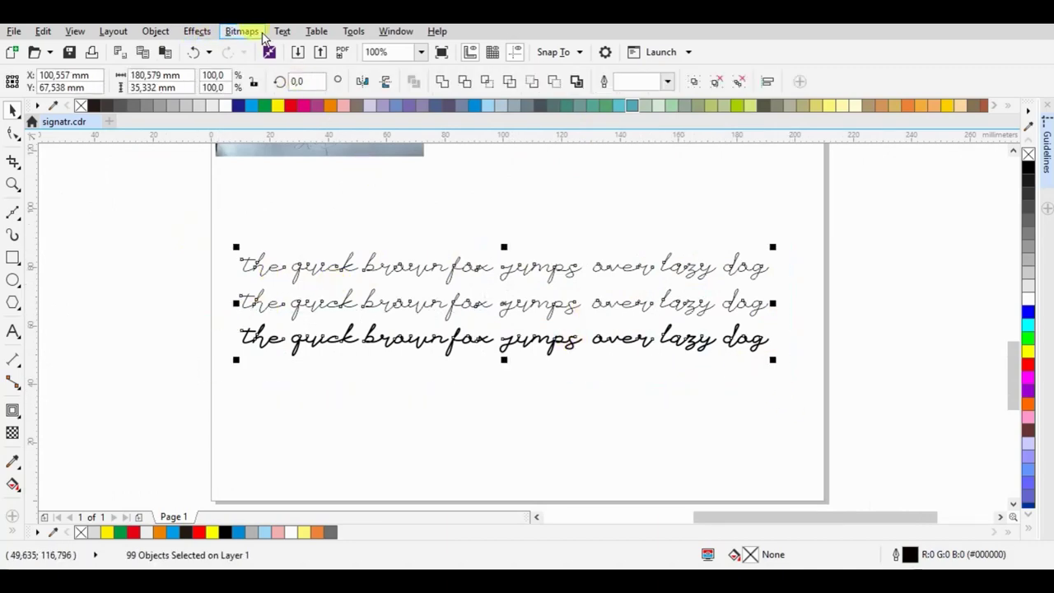